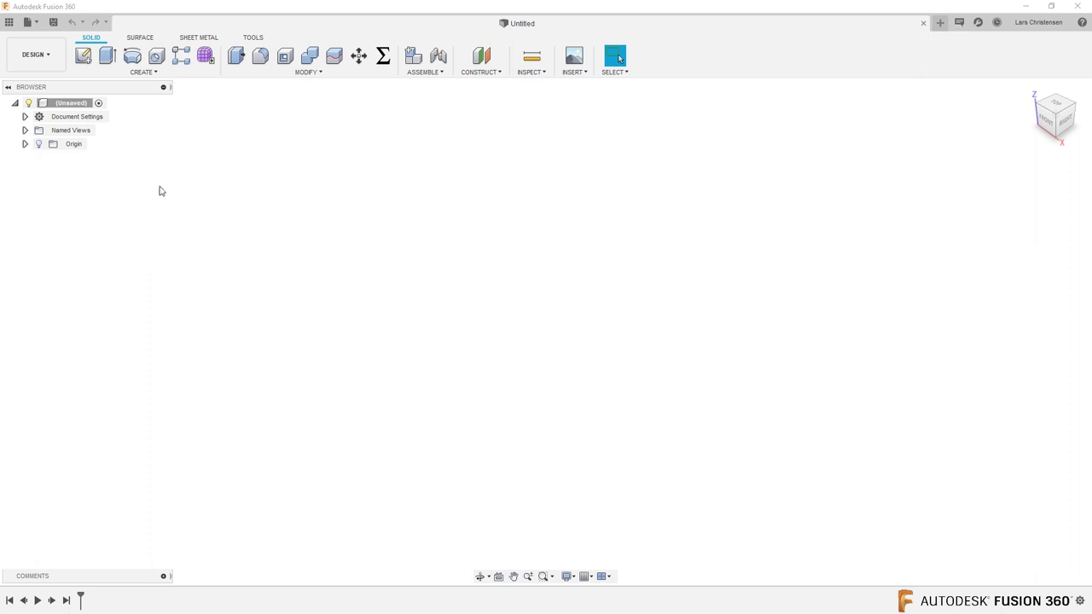
Start a sketch on the XY ground plane and draw a 100 mm circle at the origin
left_click(83, 55)
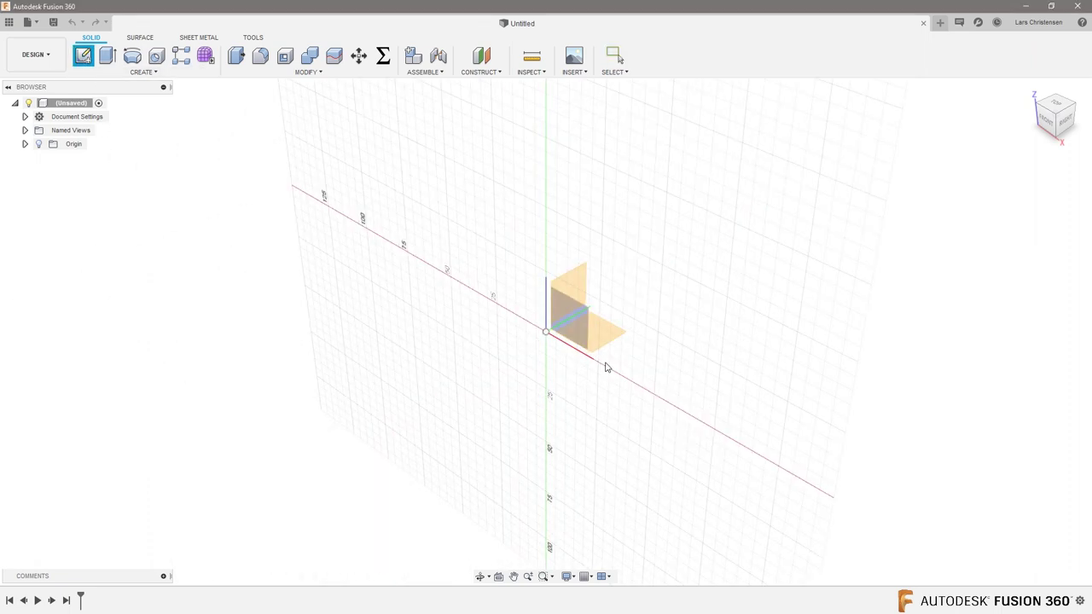
left_click(616, 336)
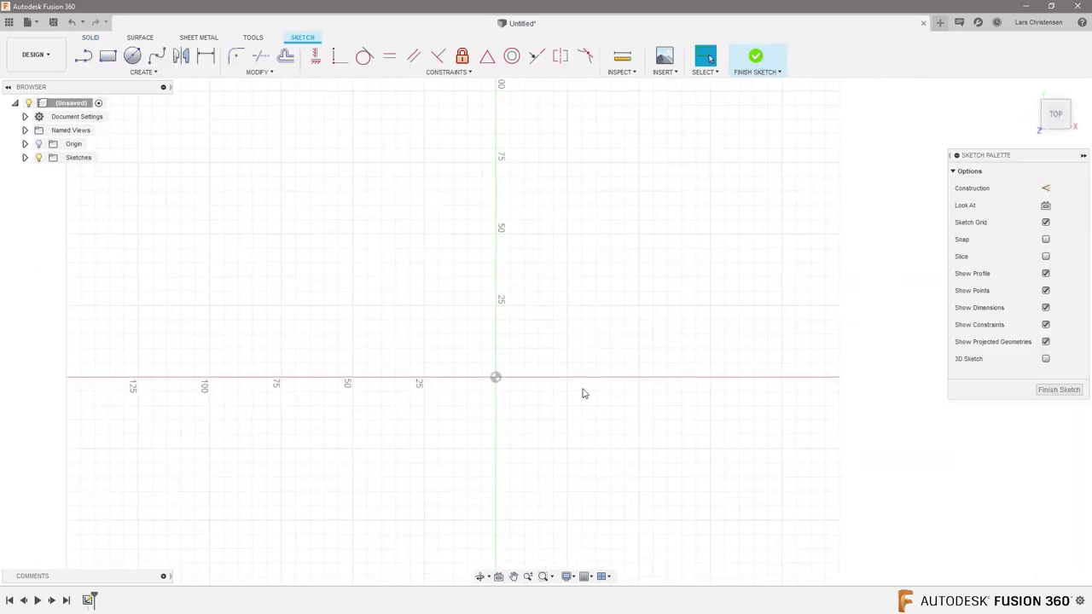
key("c")
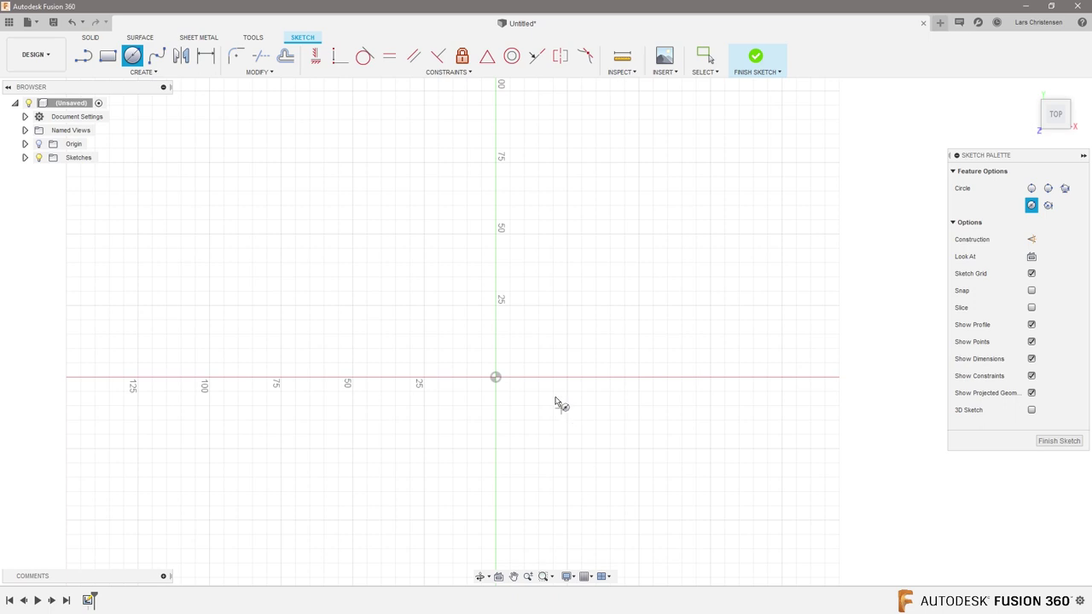
left_click(496, 377)
type("100")
key("Return")
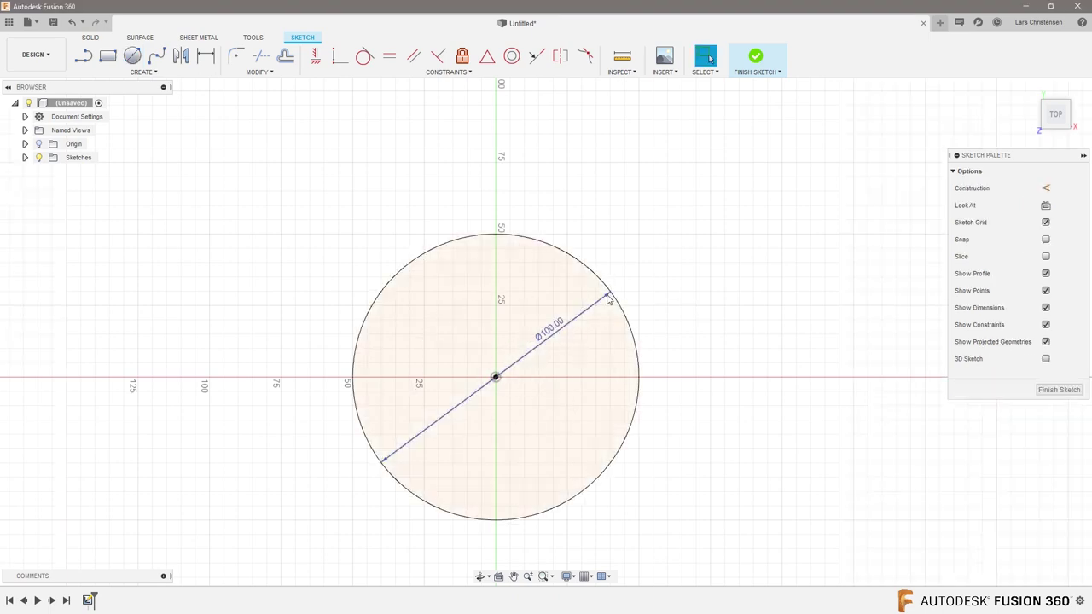
scroll(334, 273, "down", 2)
scroll(490, 390, "up", 3)
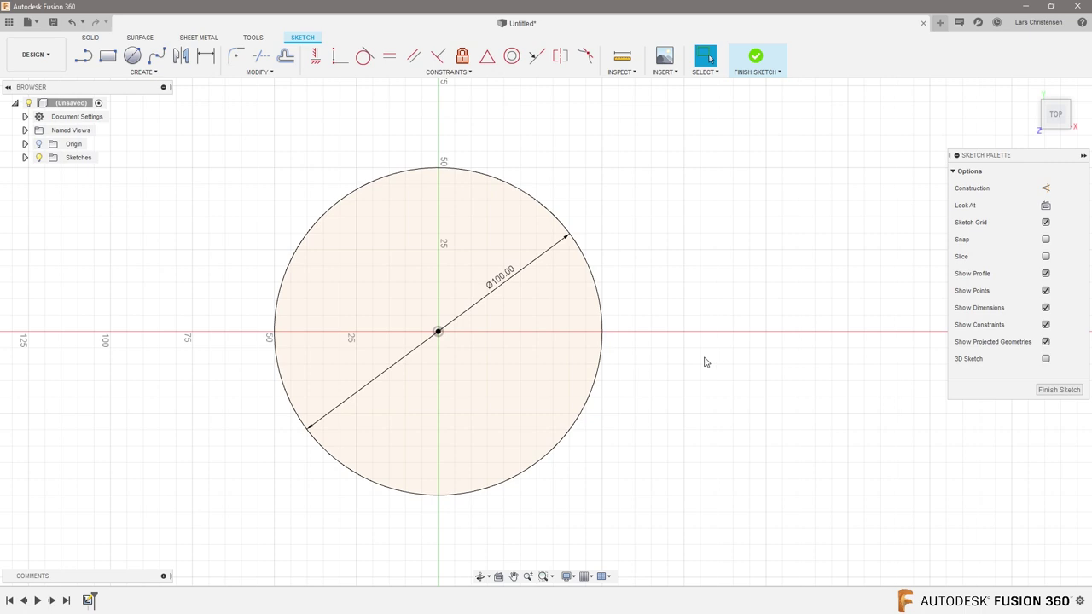
Offset the circle 10 mm outward to form a ring
key("o")
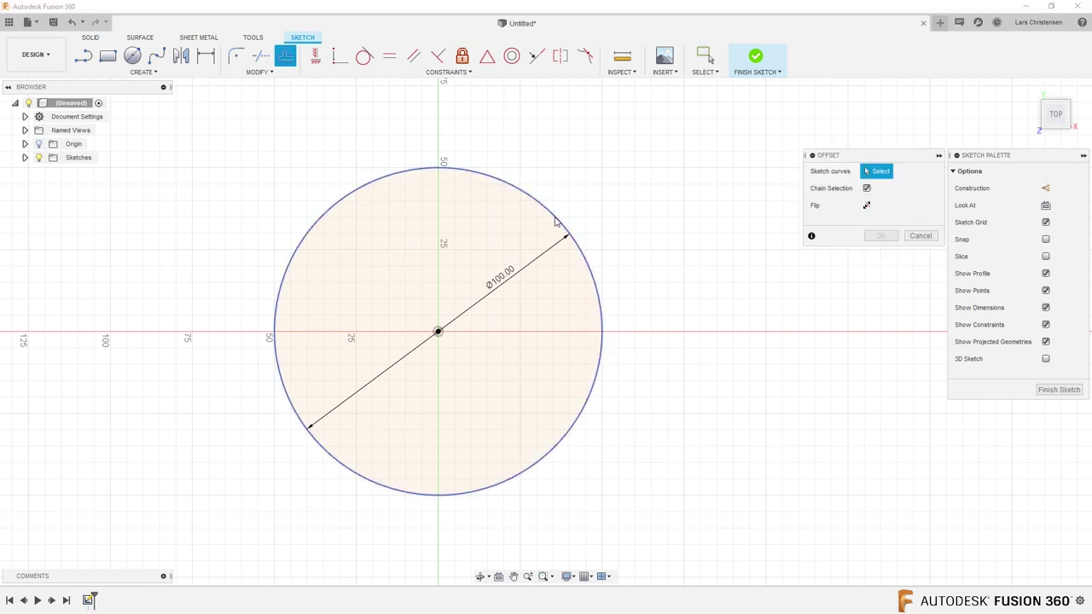
left_click(558, 221)
type("10")
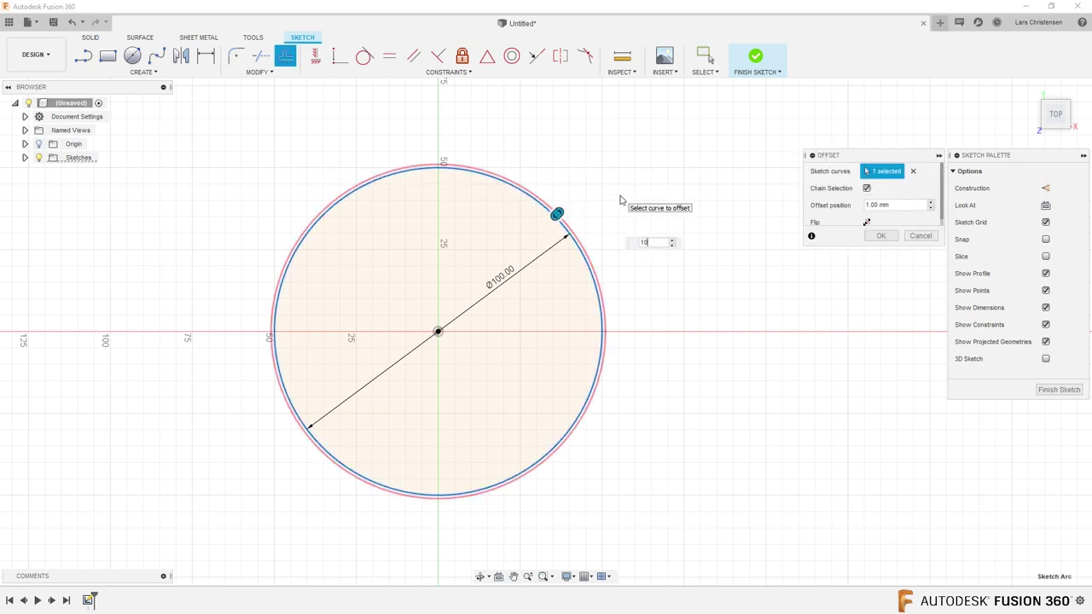
key("Return")
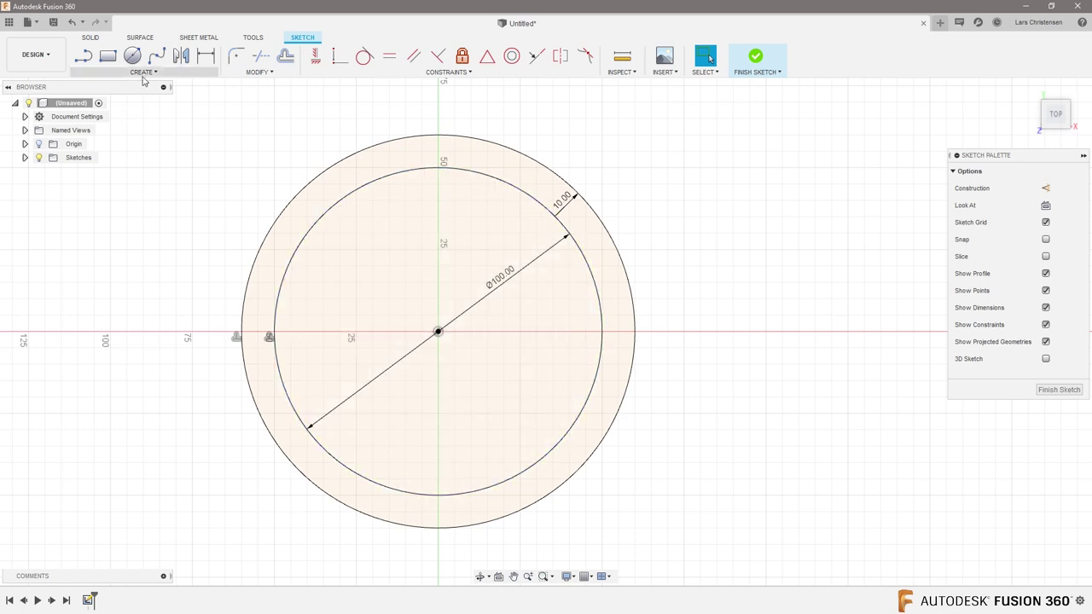
left_click(142, 72)
left_click(92, 215)
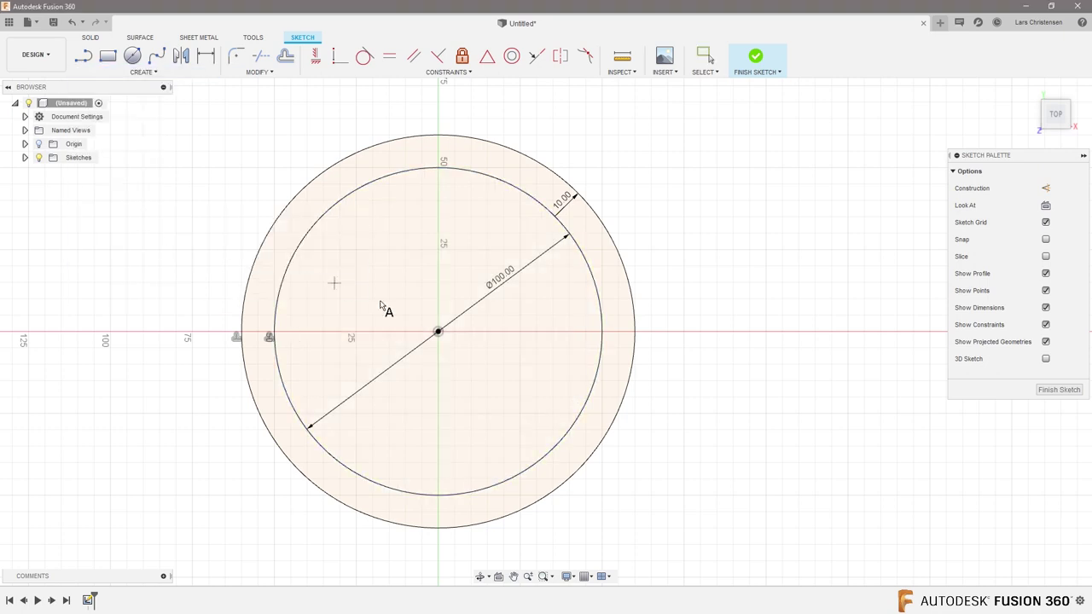
Place the sketch text FUSION360 inside the circle with a 15 mm height
left_click(365, 317)
type("FUSION360")
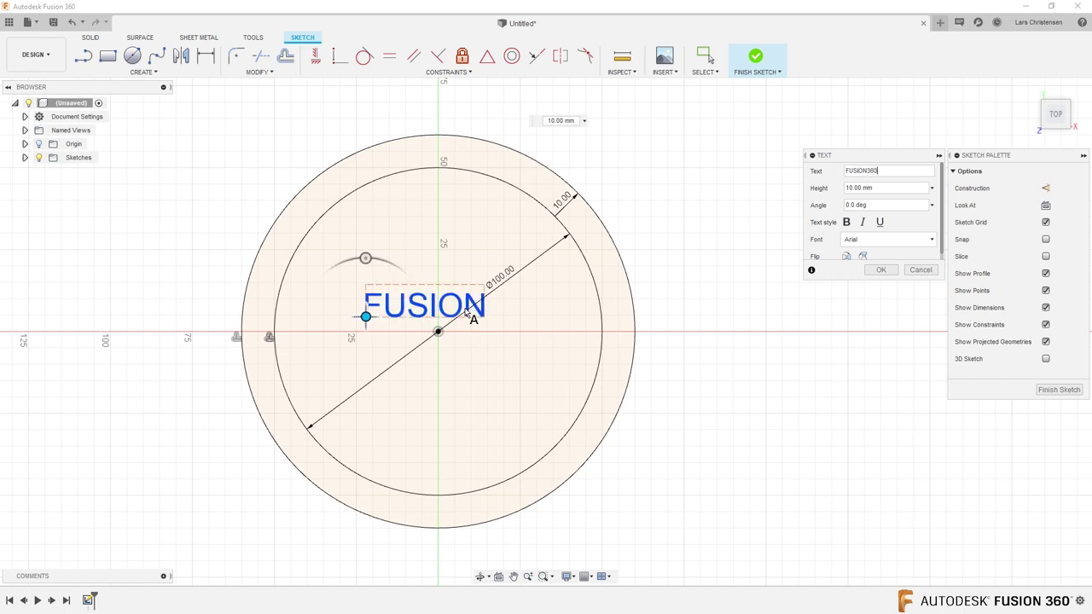
left_click_drag(365, 315, 354, 342)
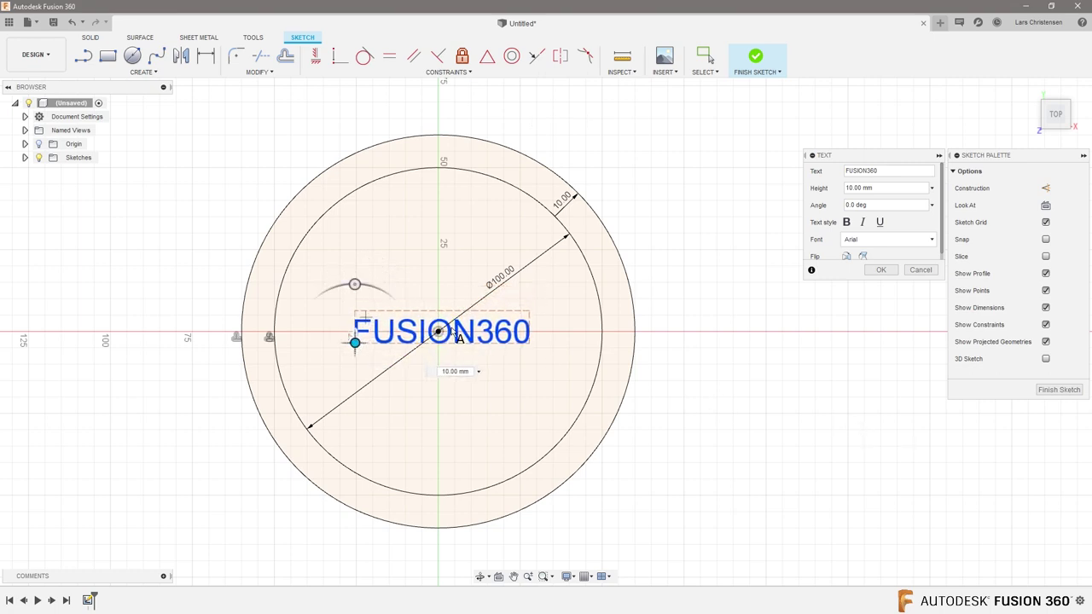
left_click(892, 190)
type("15")
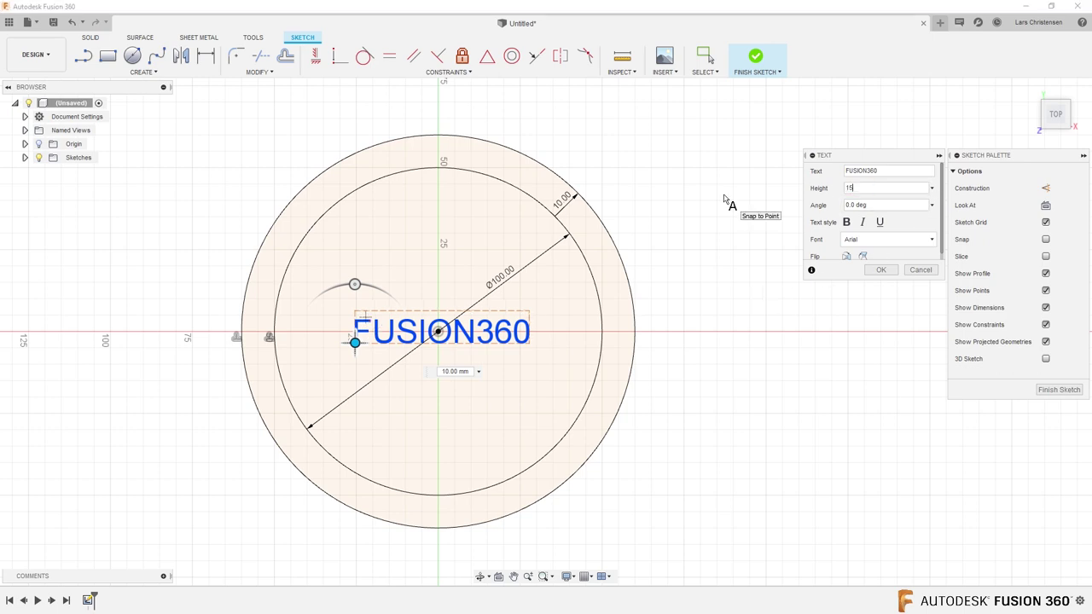
key("Return")
Reposition the FUSION360 text so it sits centred across the circles
double_click(461, 343)
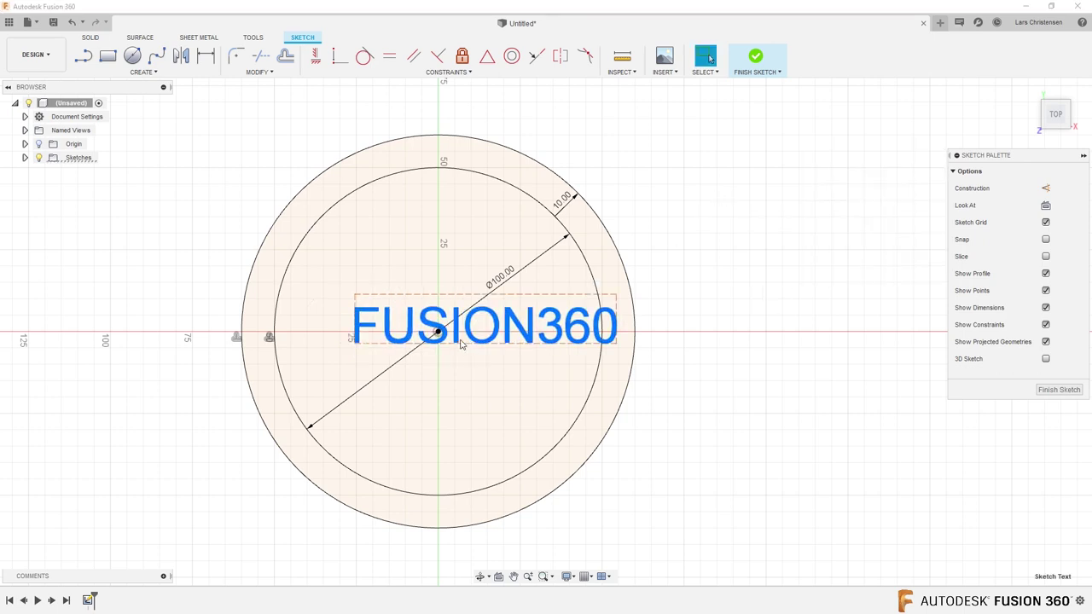
left_click_drag(355, 342, 310, 344)
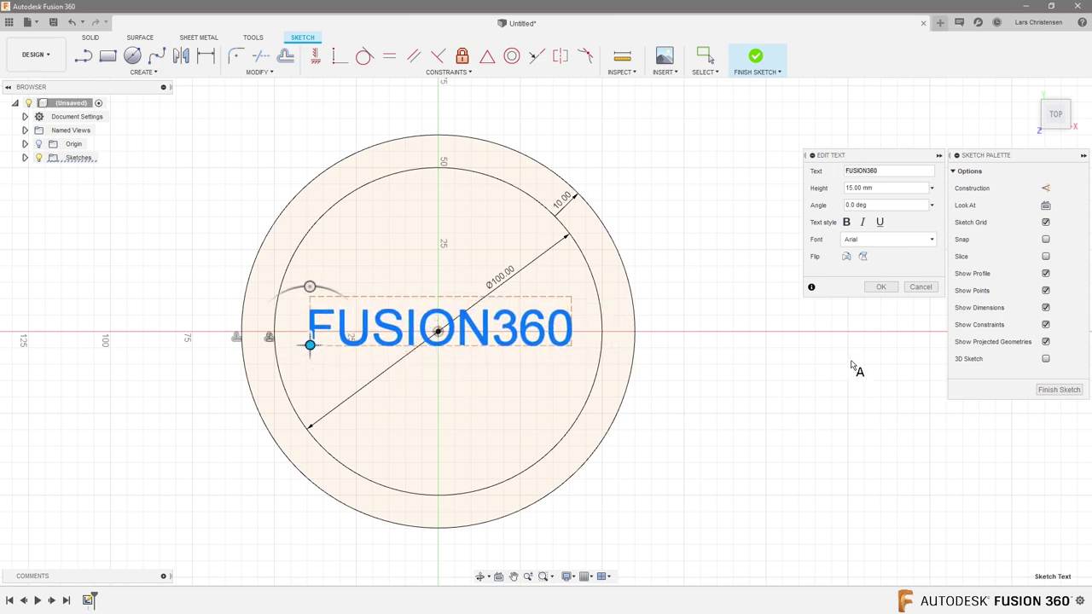
left_click(875, 287)
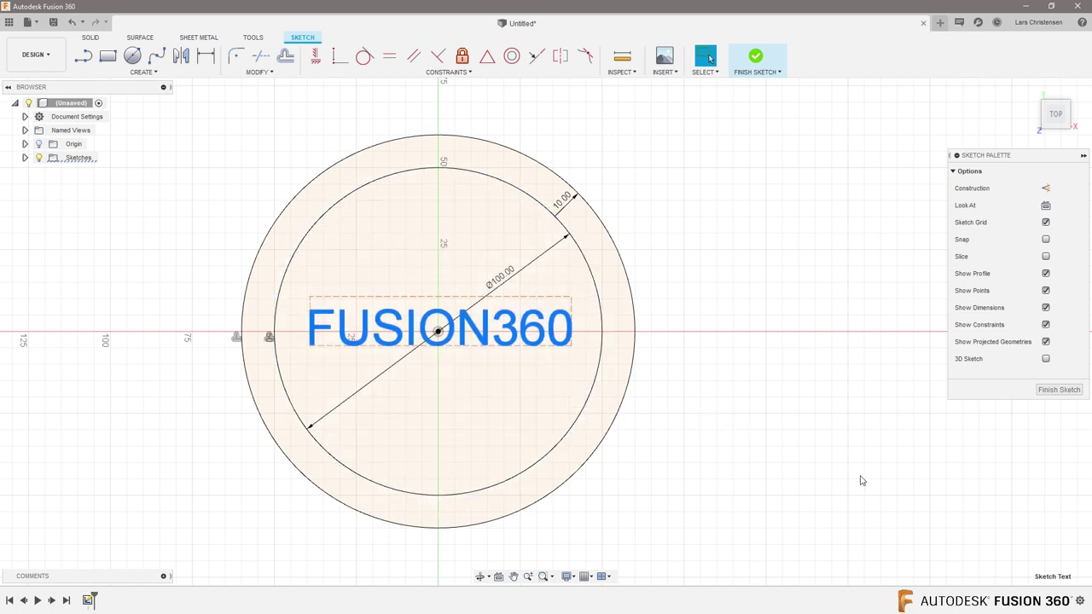
Finish the logo sketch and save the design under the name 'Mark Logo Sketch'
left_click(1058, 389)
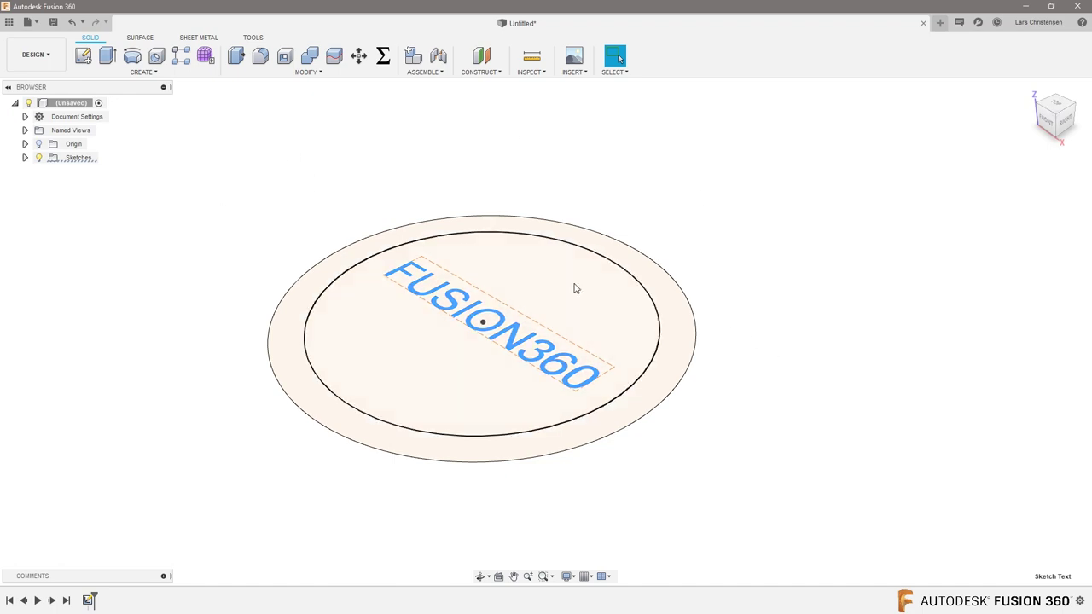
left_click(52, 22)
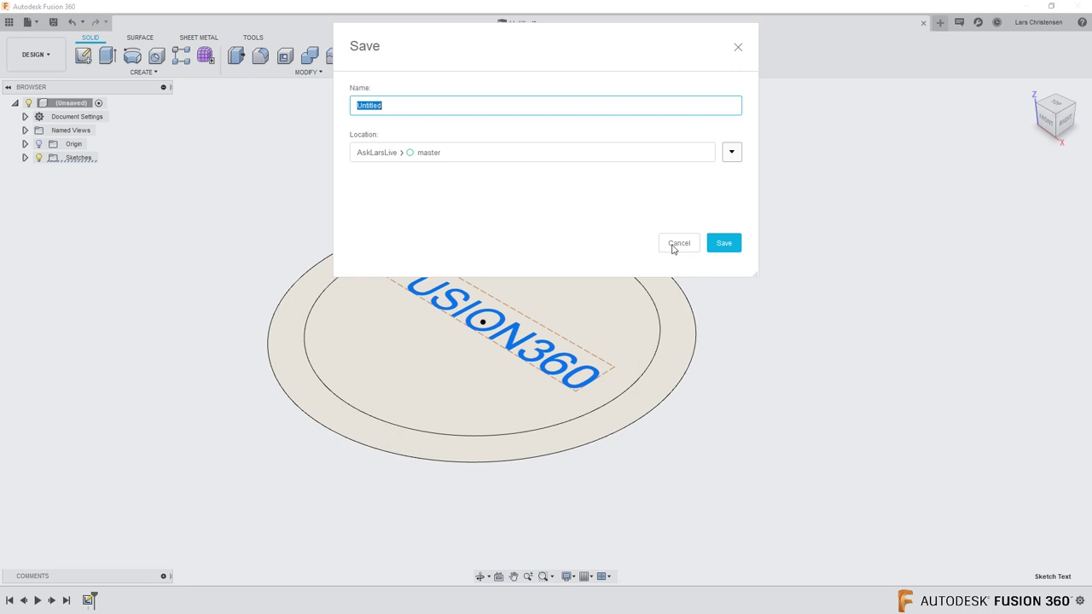
type("Mark Logo Sketch")
left_click(724, 242)
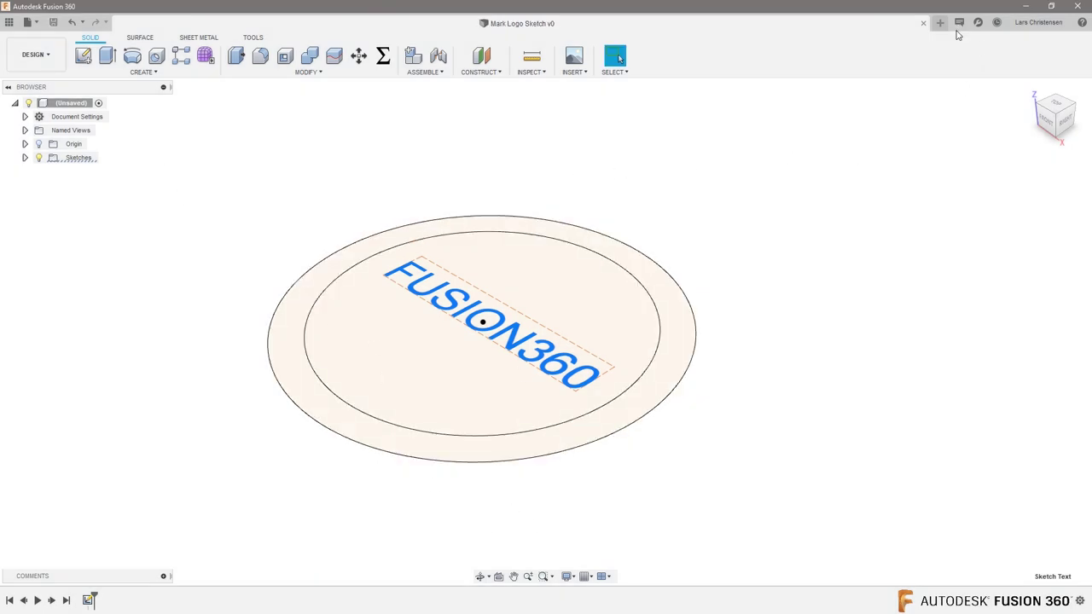
left_click(941, 23)
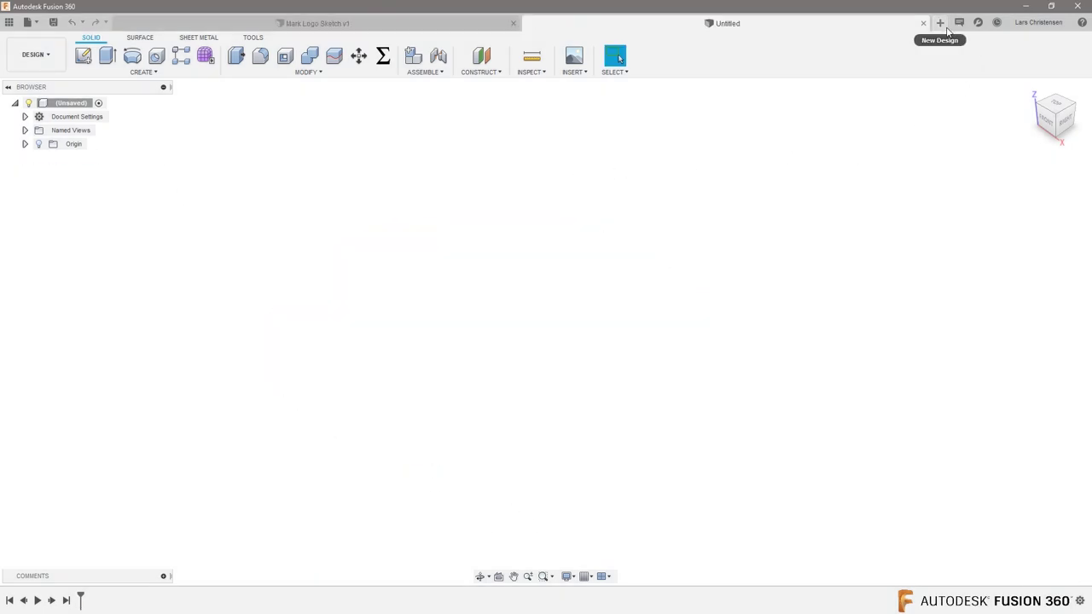
Sketch a 400 × 300 mm centre rectangle at the origin on the XY plane
left_click(82, 58)
left_click(601, 333)
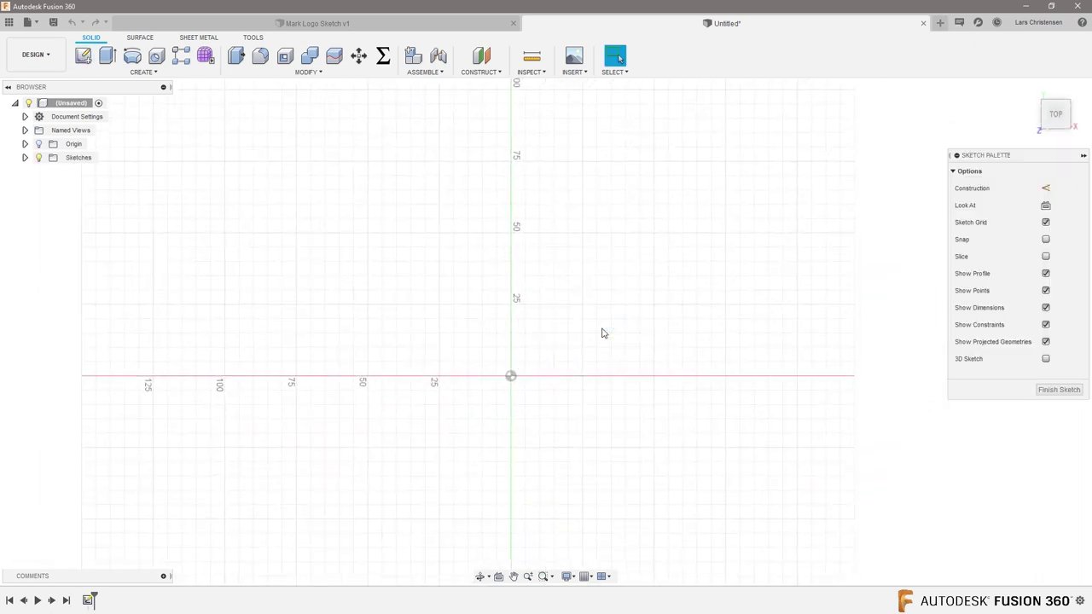
type("srect")
left_click(538, 348)
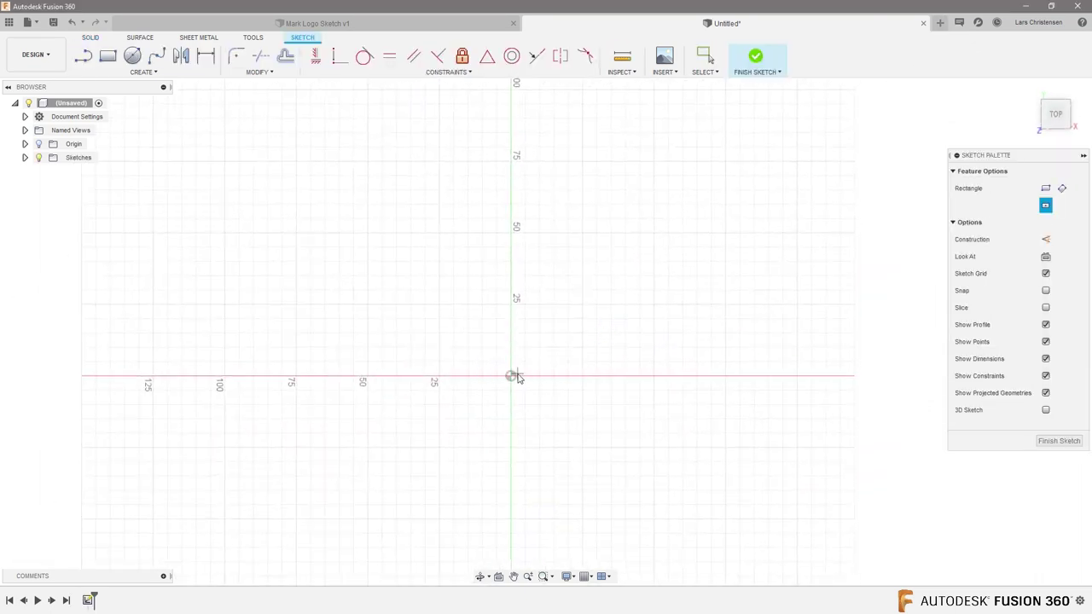
left_click(511, 376)
type("300")
key("Tab")
type("400")
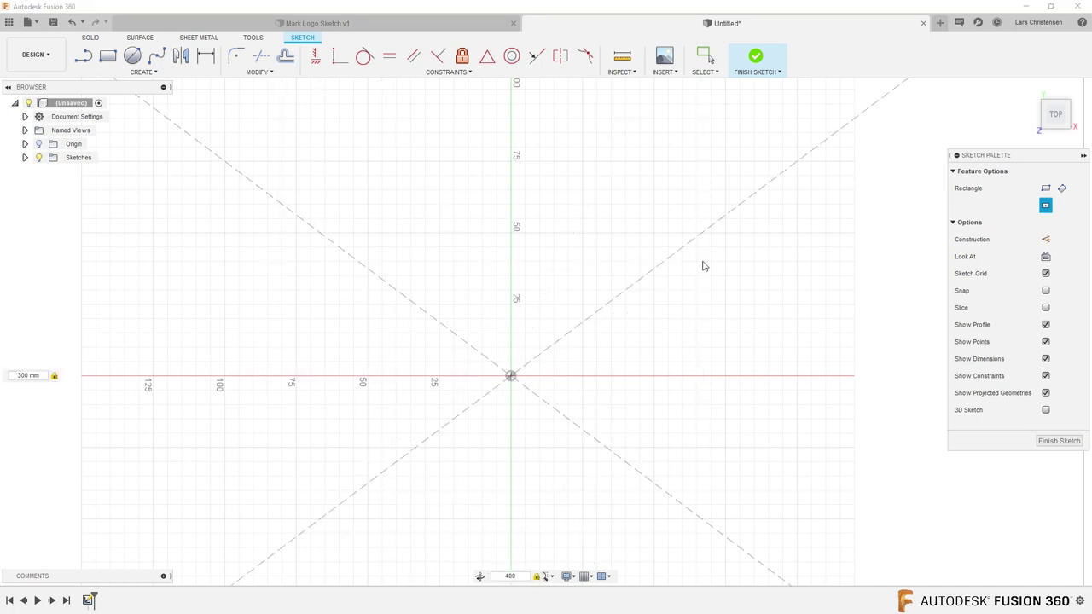
key("Return")
middle_click_drag(658, 500, 635, 514, "shift")
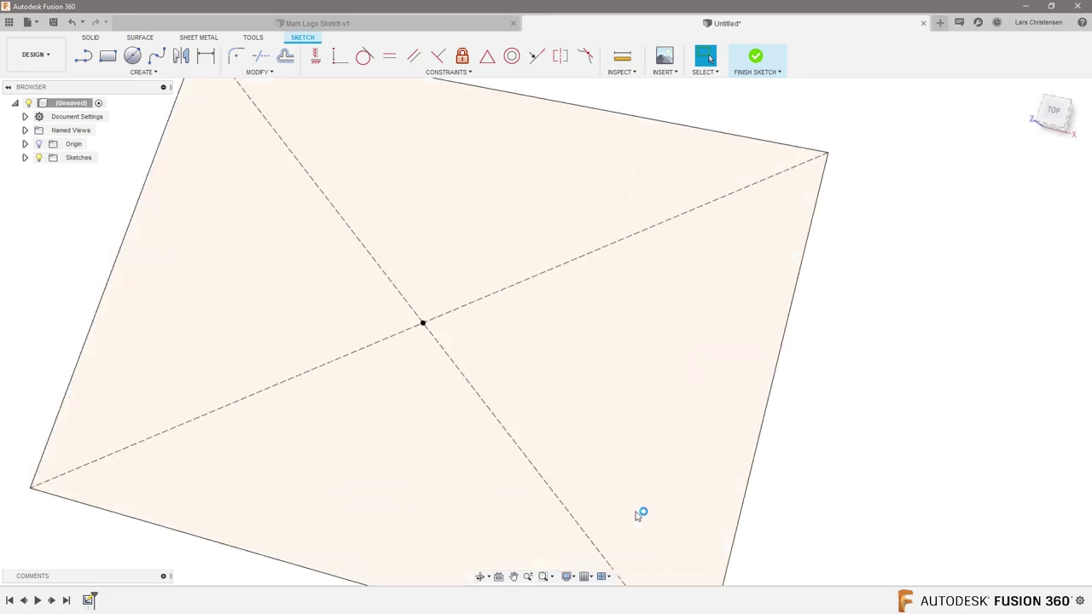
Extrude the rectangle profile upward into a solid box
key("e")
left_click(438, 446)
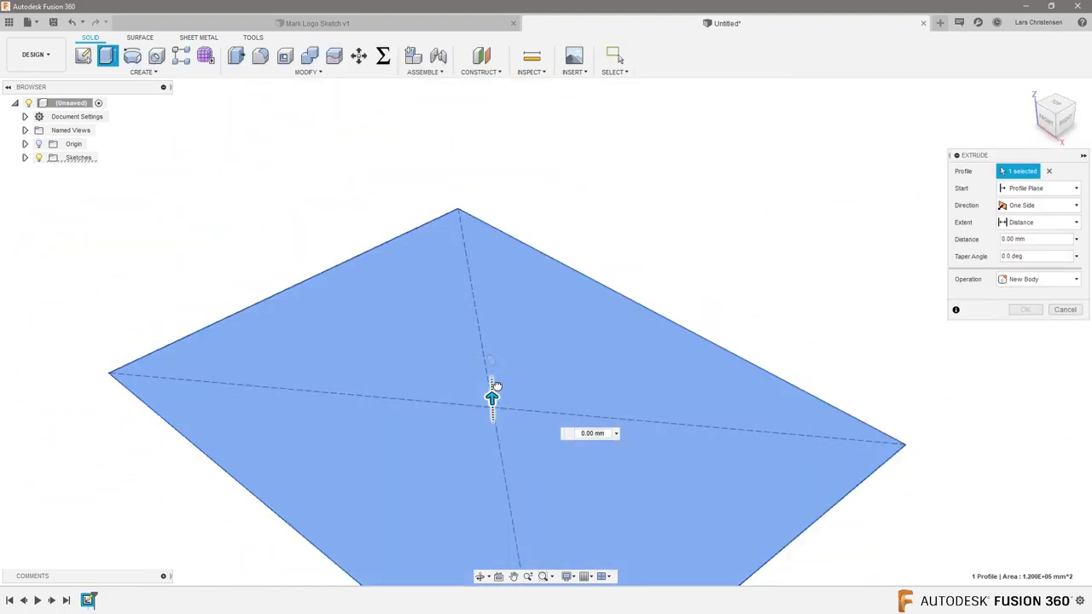
left_click_drag(495, 386, 512, 290)
left_click(1025, 309)
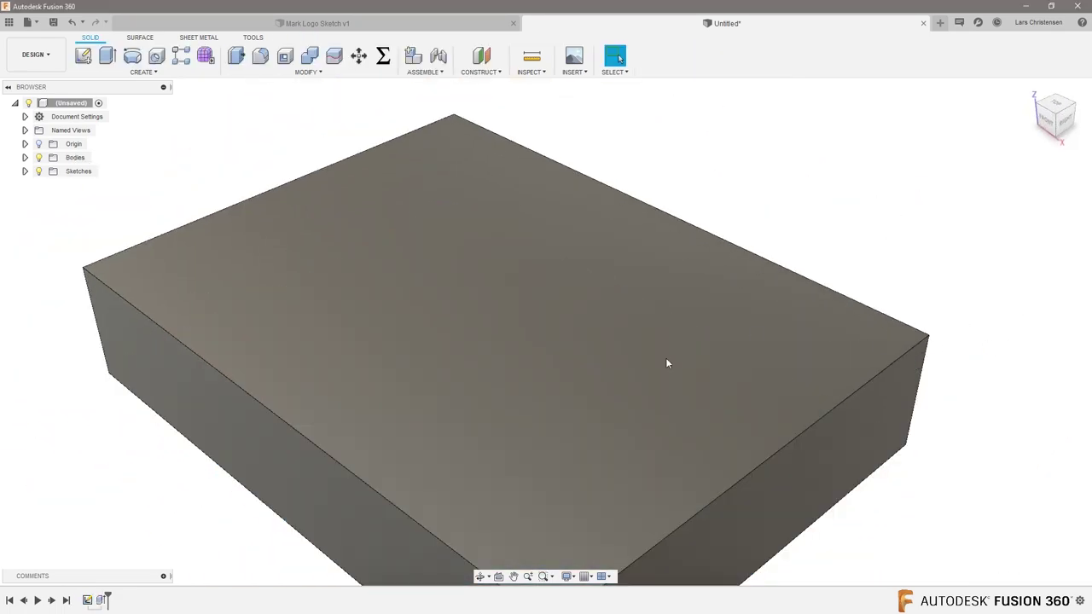
scroll(447, 358, "down", 3)
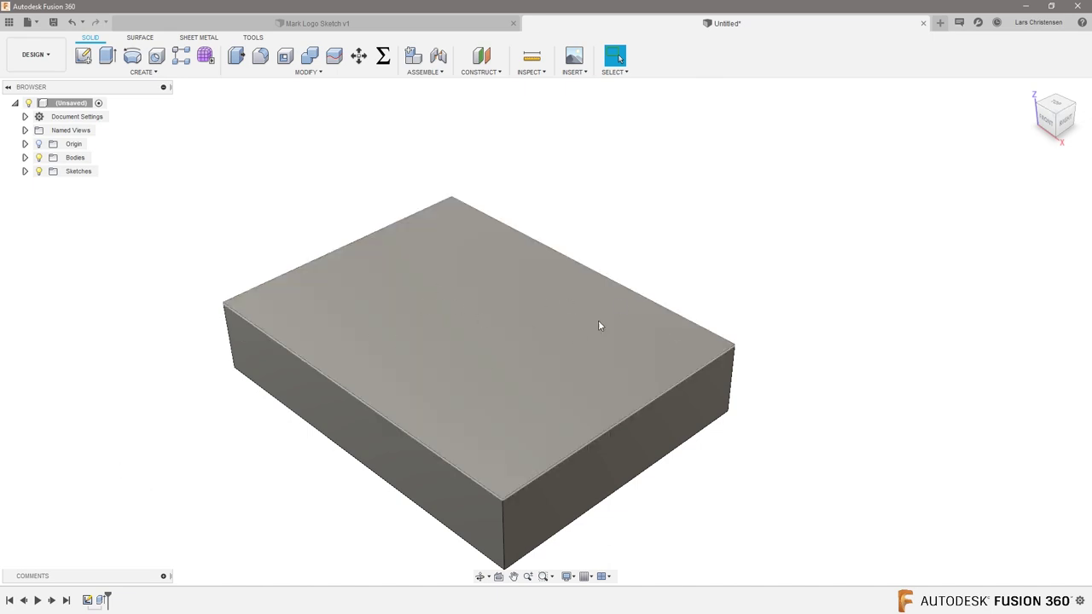
In Mark Logo Sketch, edit the logo sketch, window-select all its geometry, then return to Untitled
left_click(333, 24)
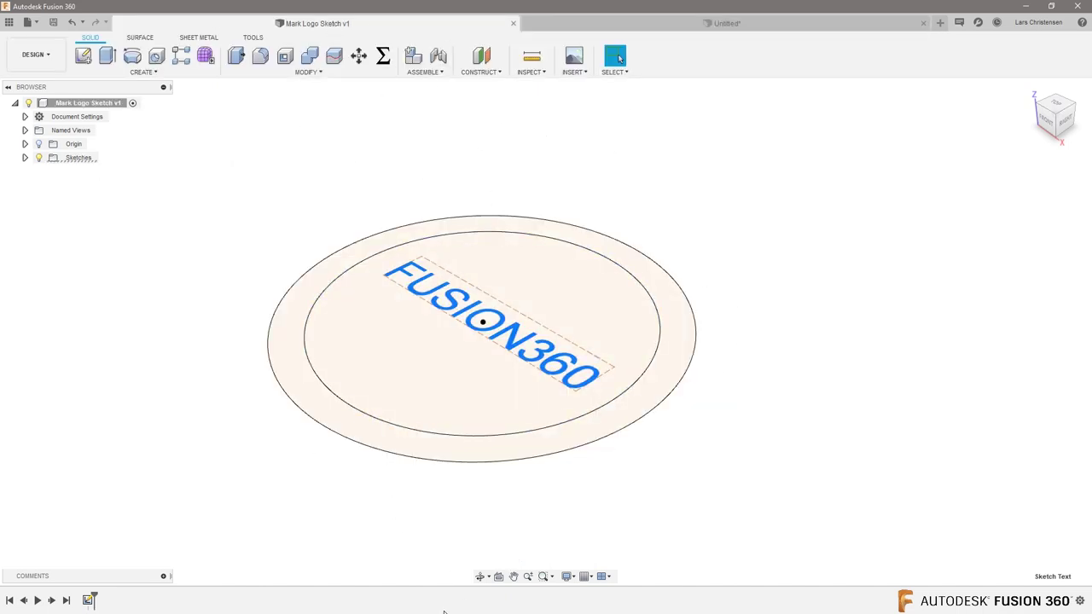
right_click(90, 600)
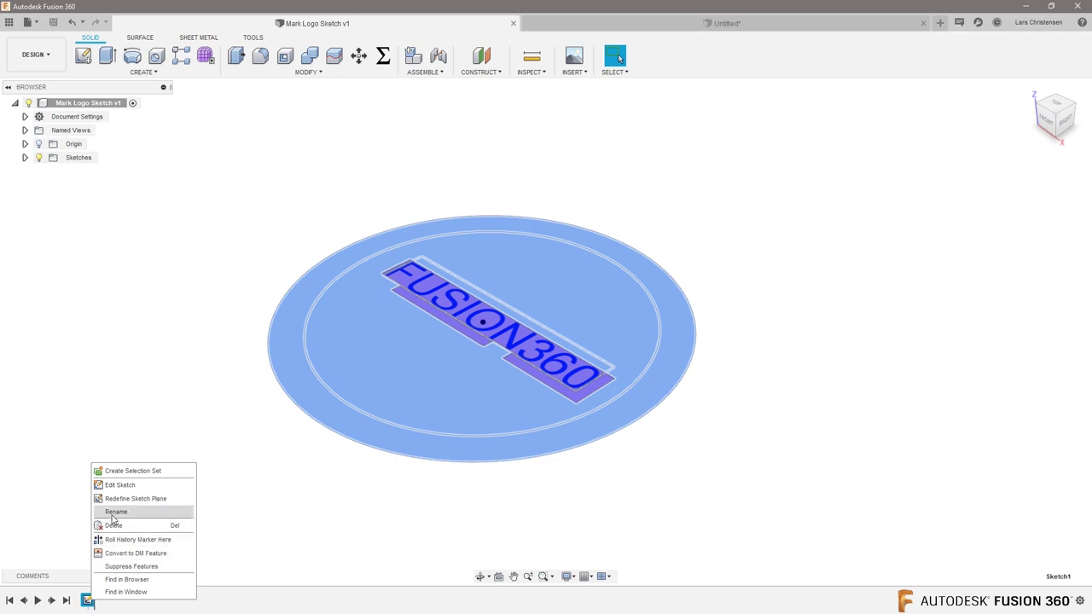
left_click(120, 486)
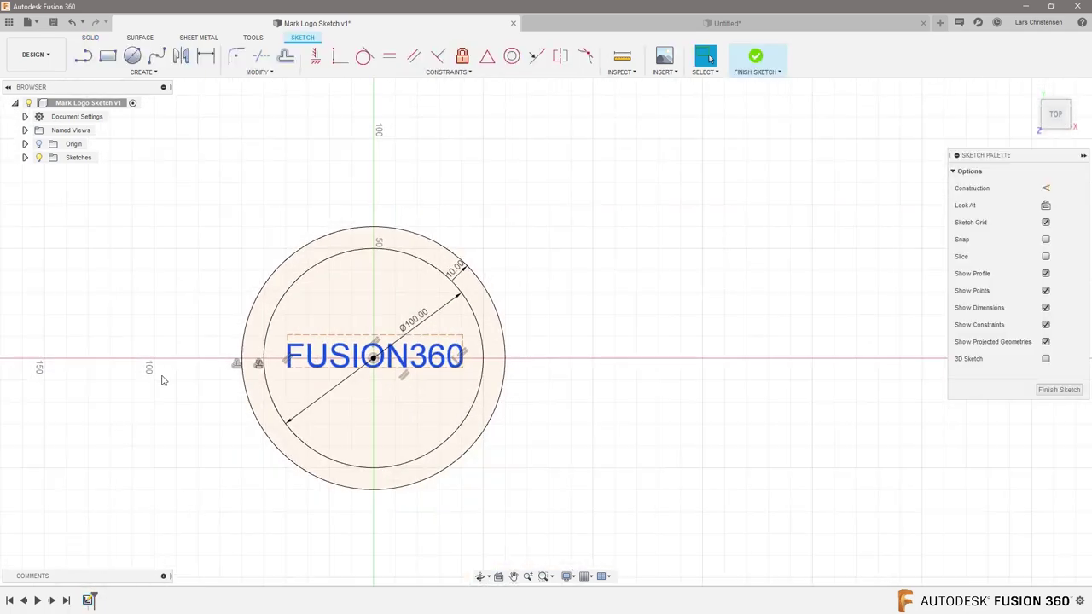
left_click_drag(122, 197, 592, 529)
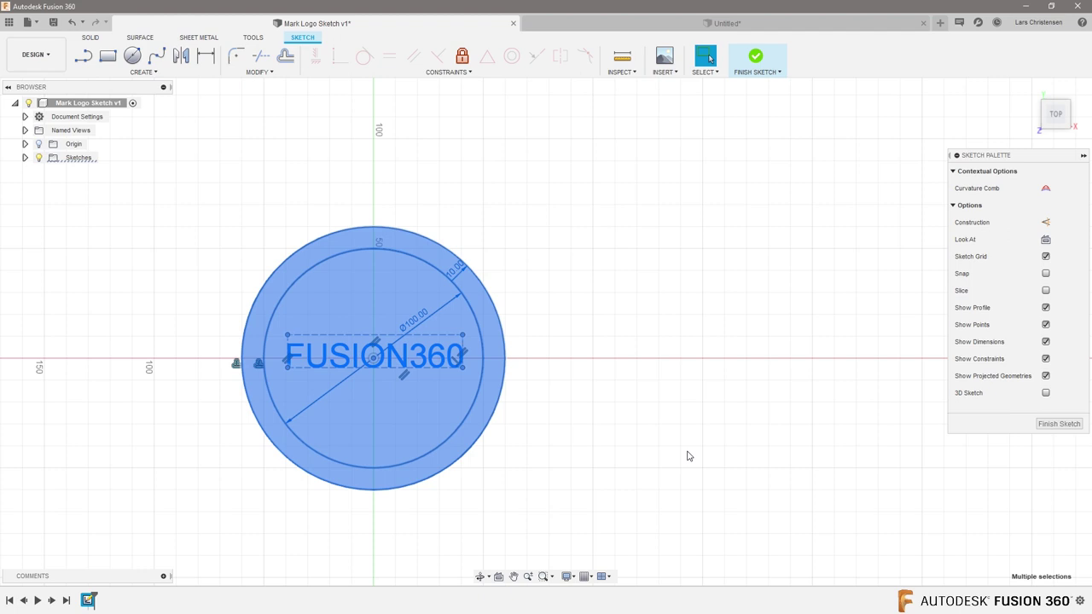
left_click(632, 25)
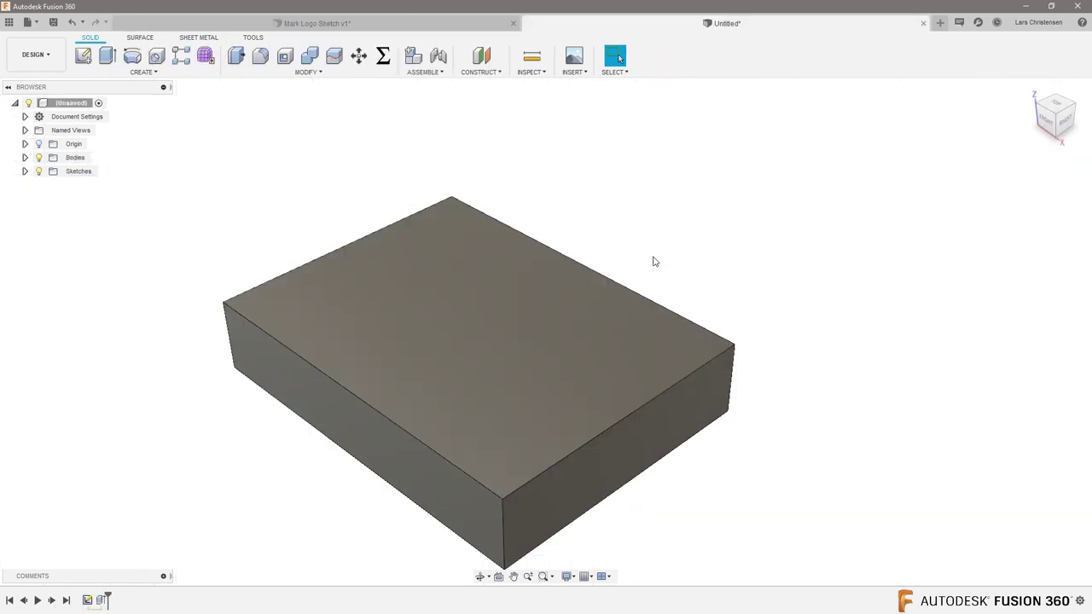
left_click(358, 341)
Paste the logo onto a top-face sketch, rotate it 180° and move it toward a corner
left_click(83, 56)
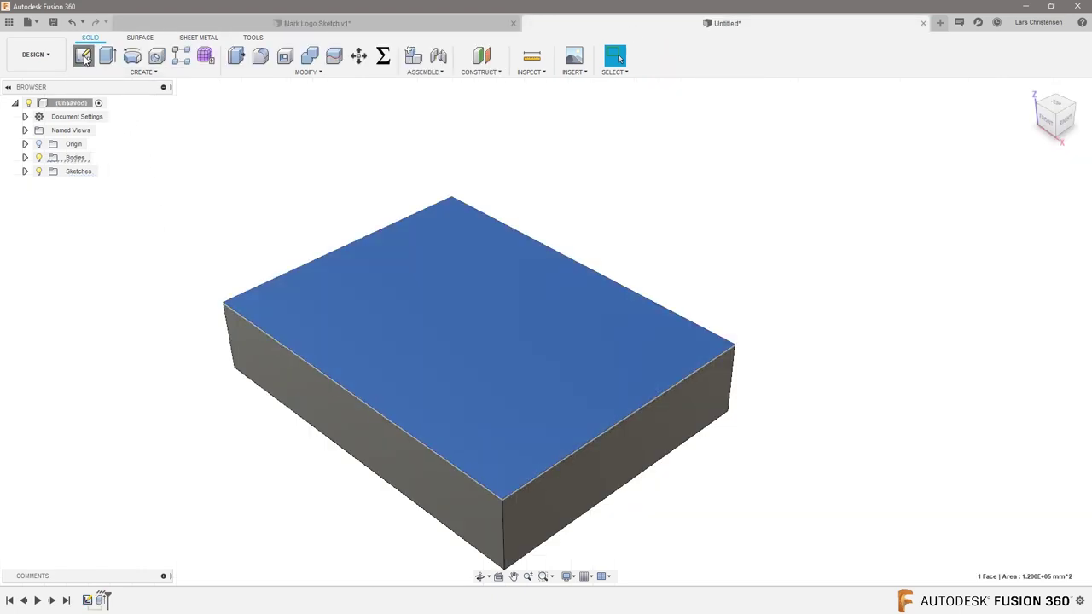
scroll(715, 188, "up", 2)
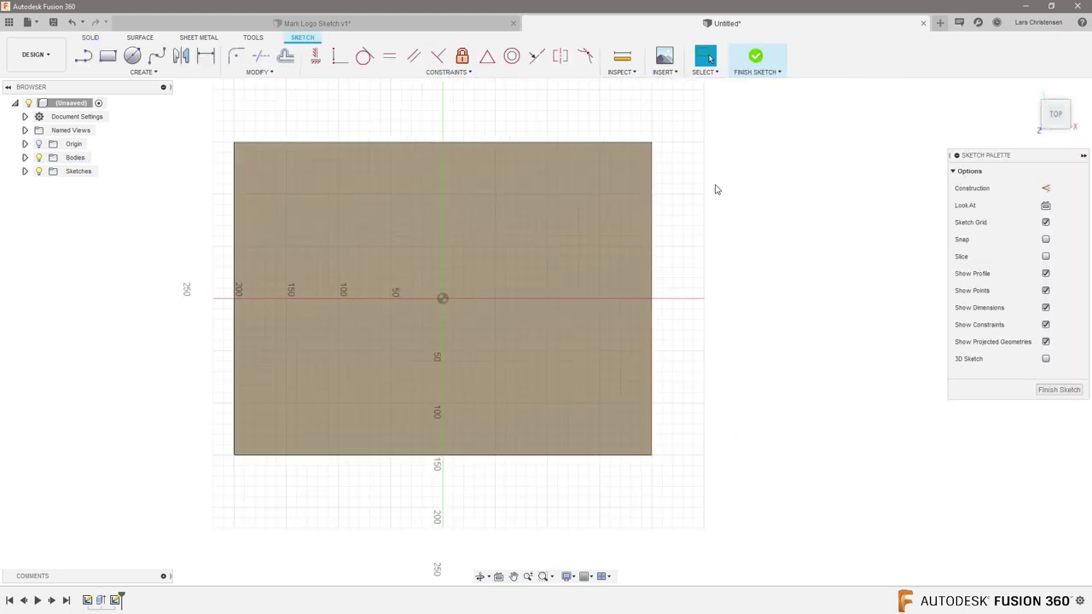
key("ctrl+v")
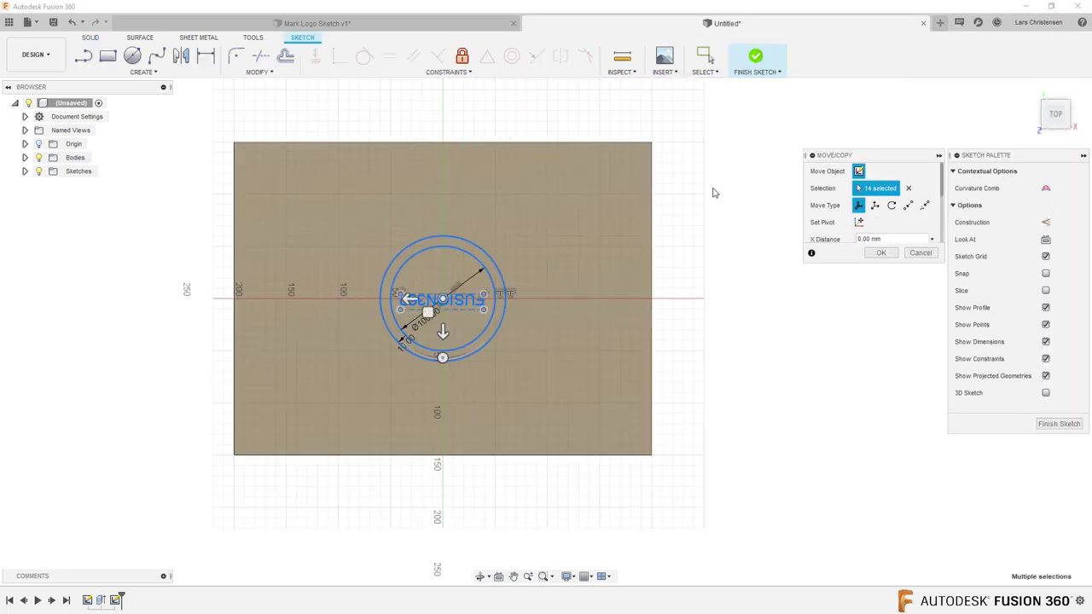
scroll(373, 169, "up", 3)
mouse_move(493, 468)
left_mouse_down()
mouse_move(441, 435)
mouse_move(453, 363)
mouse_move(496, 355)
left_mouse_up()
scroll(452, 430, "down", 2)
scroll(470, 458, "up", 1)
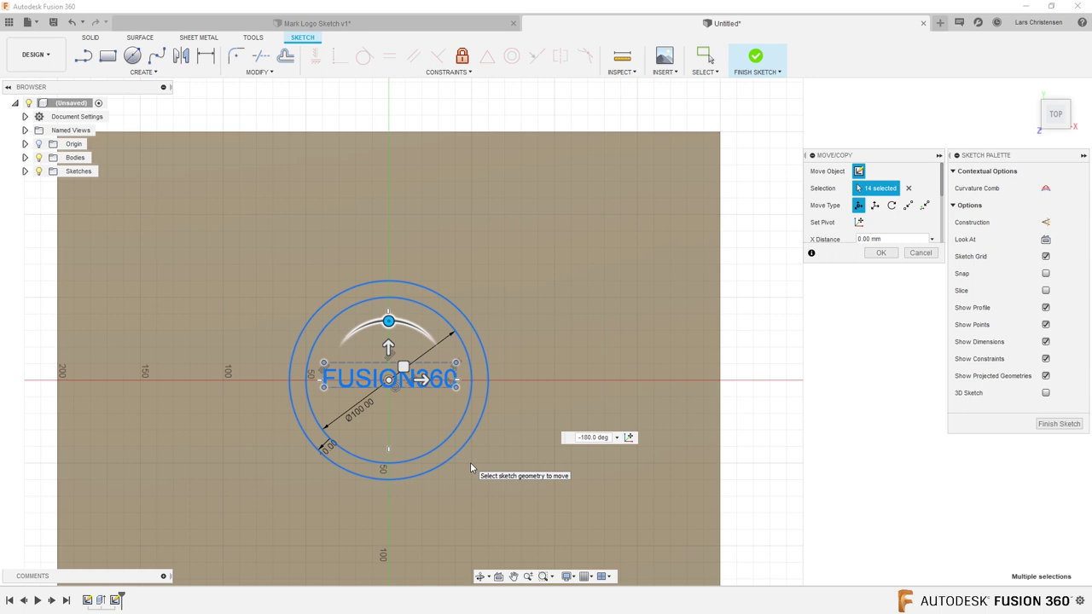
left_click_drag(403, 367, 599, 238)
left_click(881, 252)
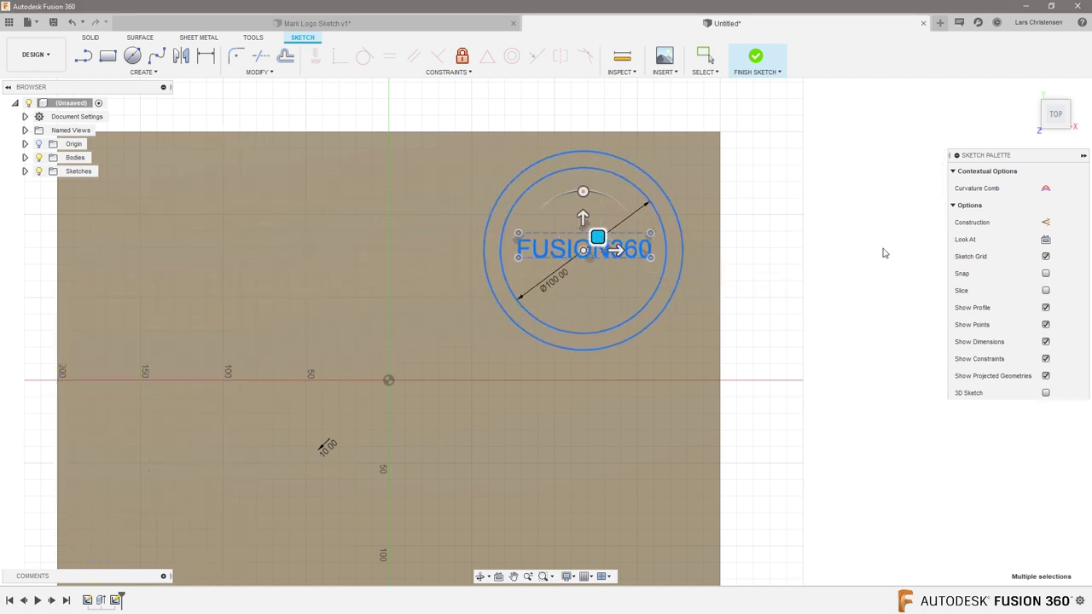
Start Press Pull and select the ring and lettering profiles to raise
middle_click_drag(851, 324, 858, 346, "shift")
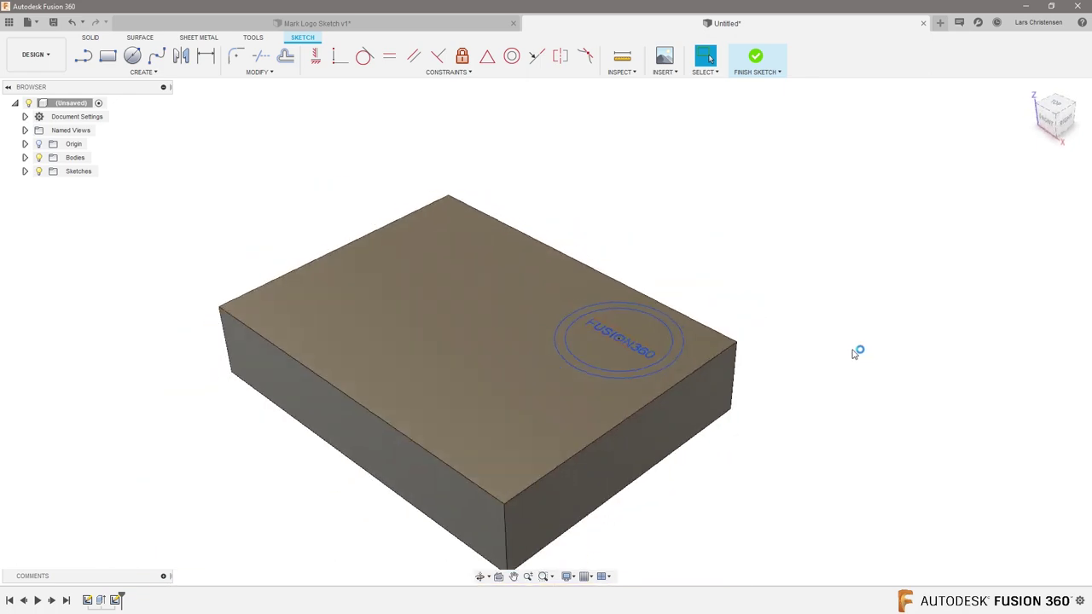
key("q")
scroll(741, 344, "up", 5)
left_click(451, 468)
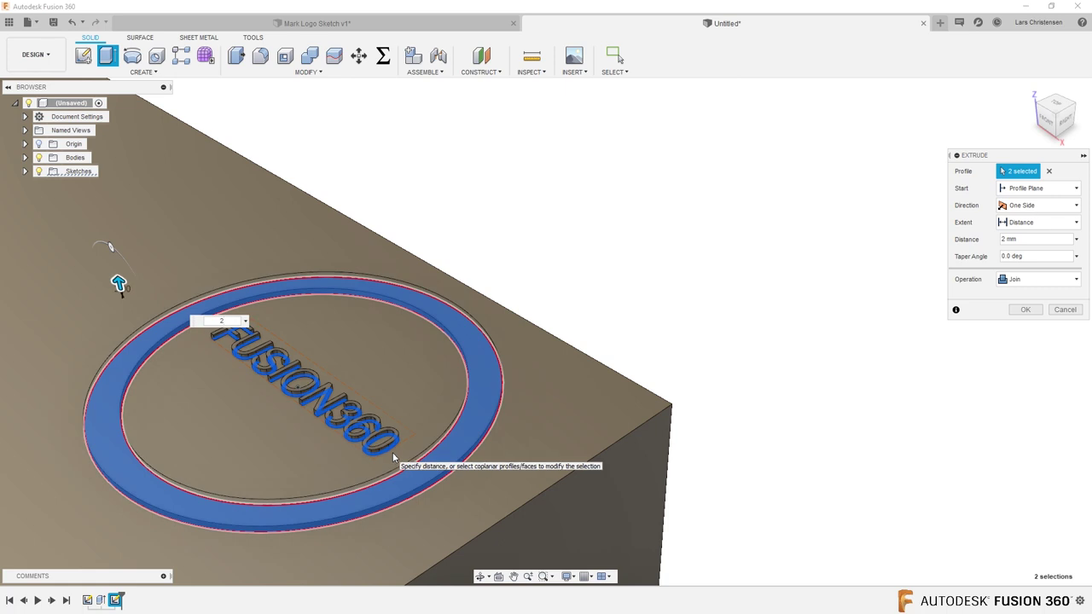
Confirm the 2 mm Join extrusion of the ring and FUSION360 lettering
left_click(1022, 310)
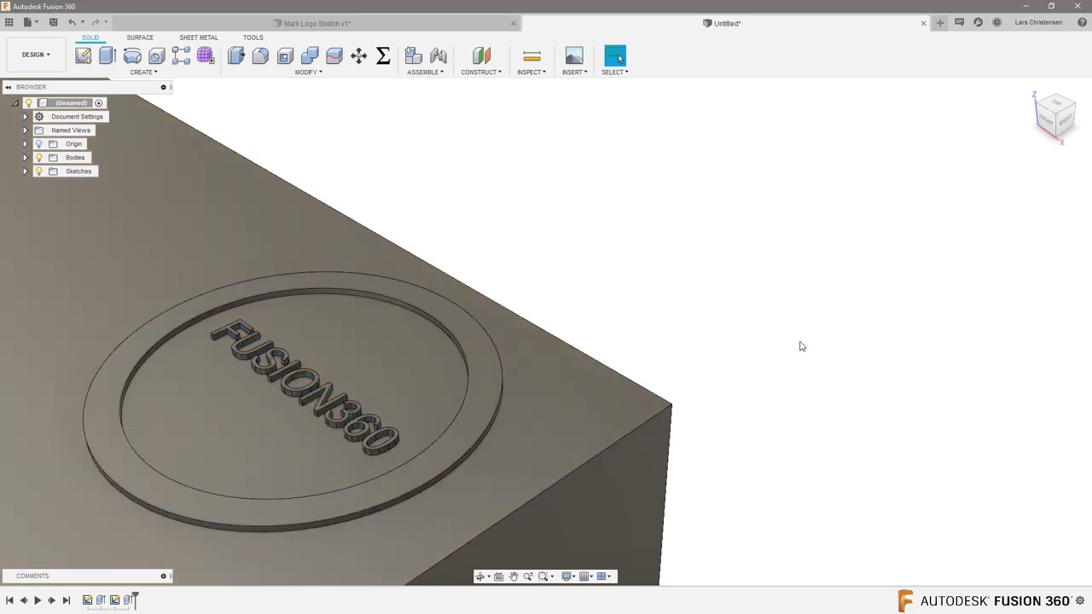
scroll(804, 348, "down", 2)
scroll(806, 350, "down", 2)
middle_click_drag(816, 292, 813, 277, "shift")
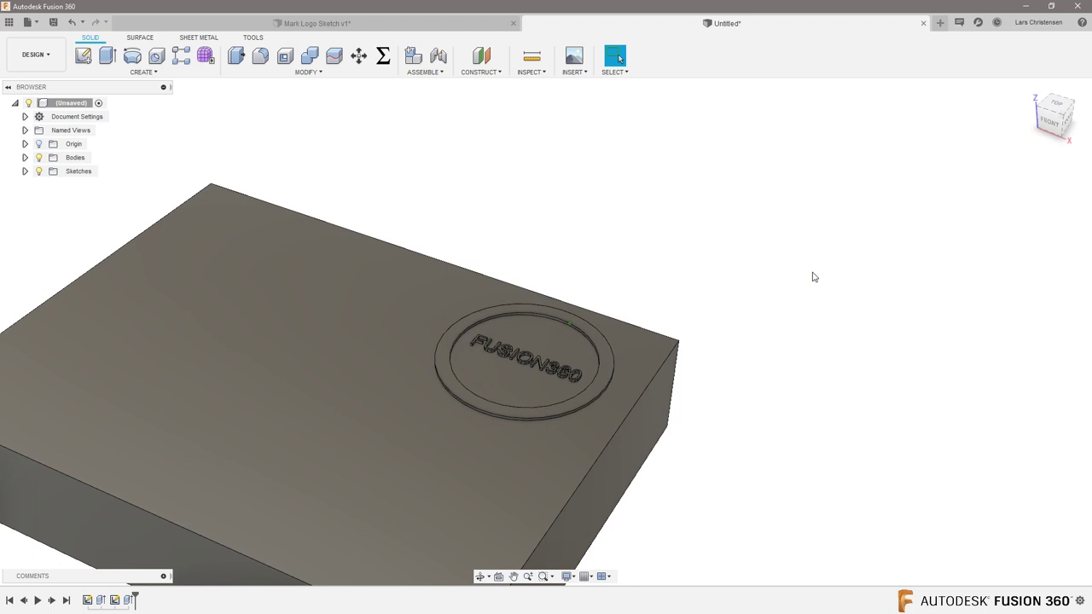
In Mark Logo Sketch, reopen the logo sketch and window-select all its geometry to copy
left_click(317, 24)
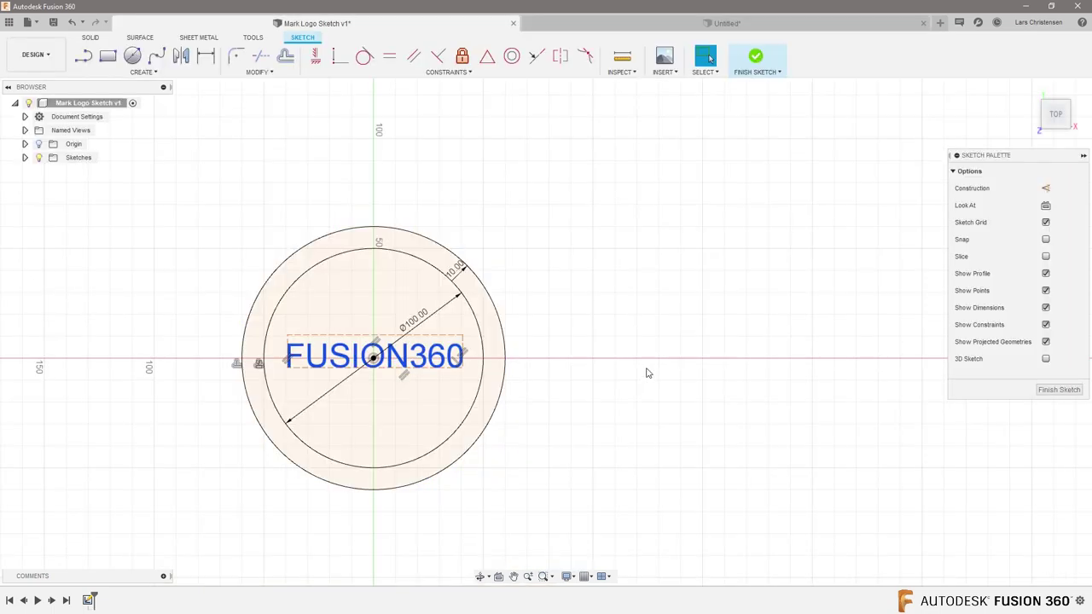
left_click(1038, 391)
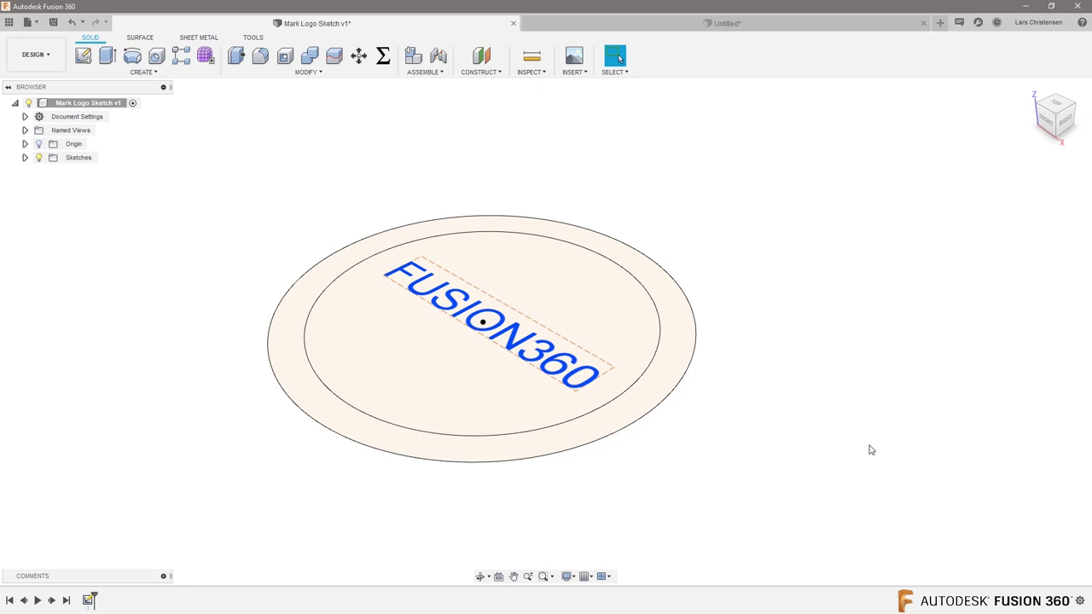
right_click(89, 600)
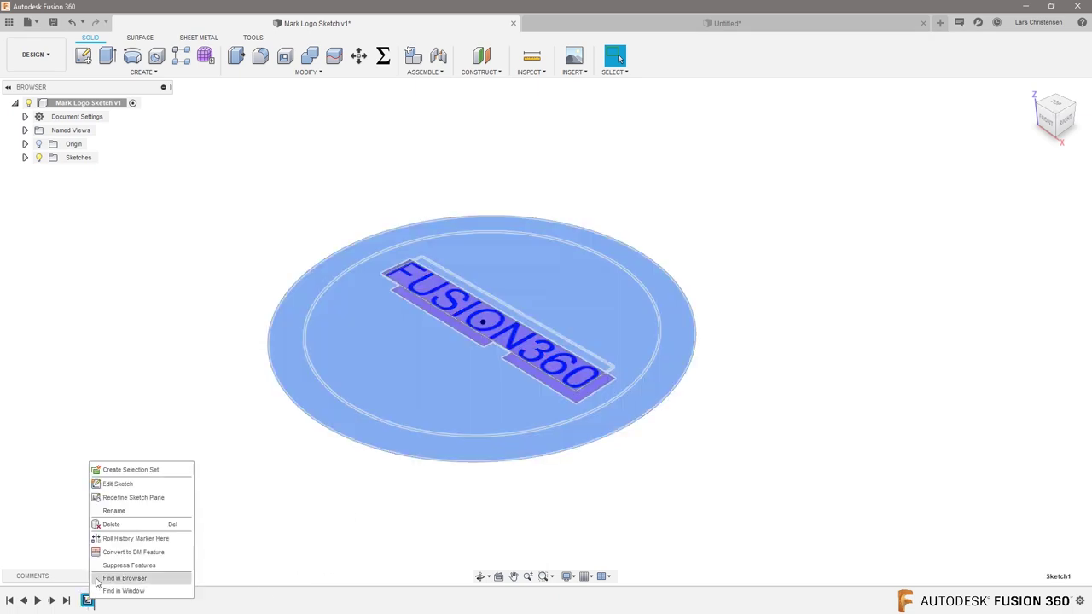
left_click(102, 487)
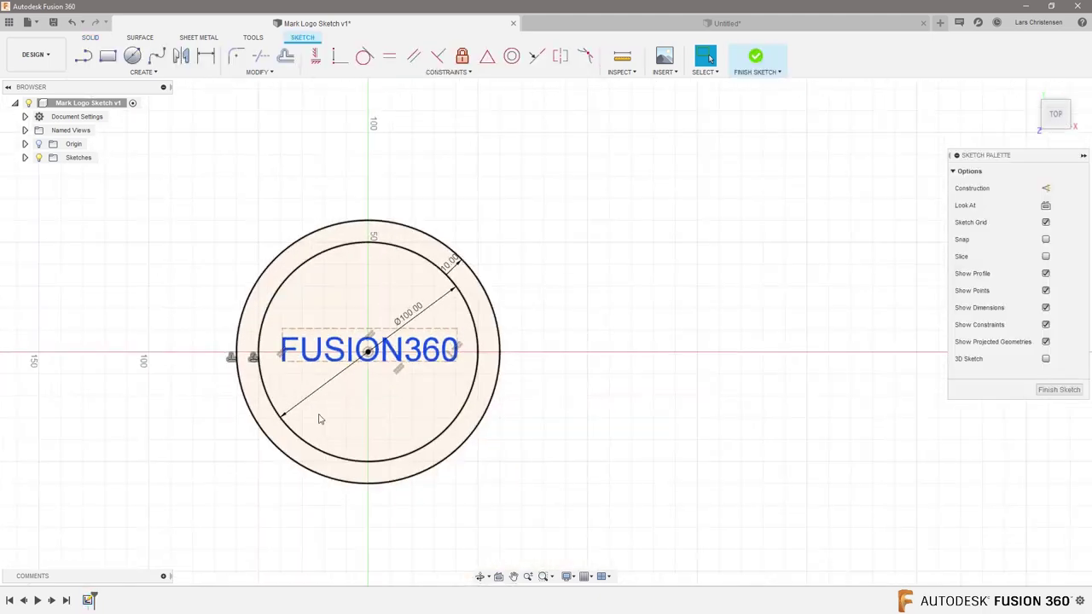
left_click_drag(660, 530, 205, 186)
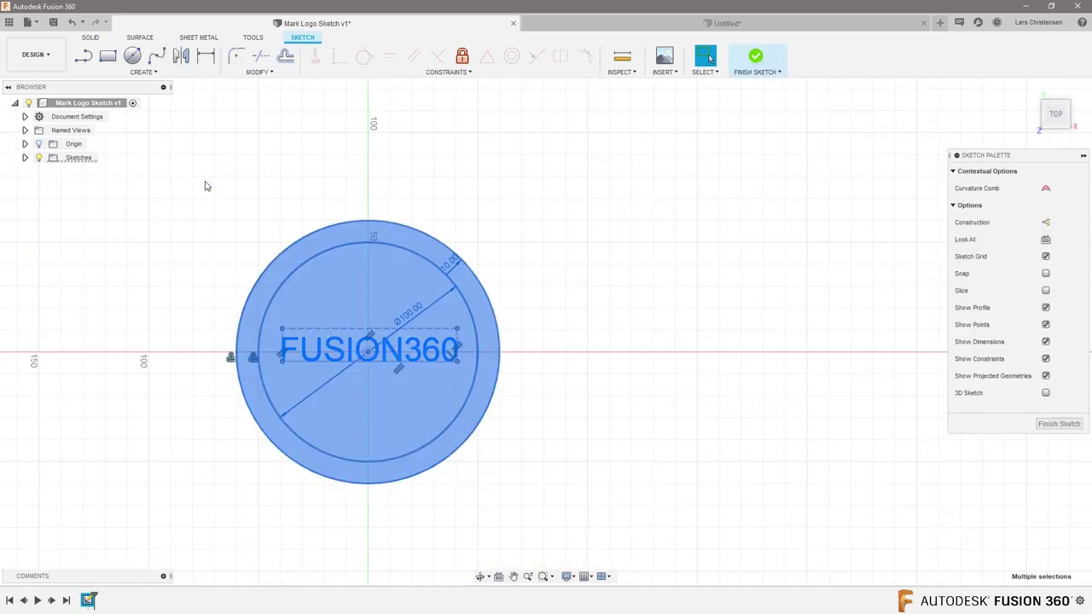
Back in Untitled, paste the logo into a new sketch on the box's bottom face
left_click(814, 25)
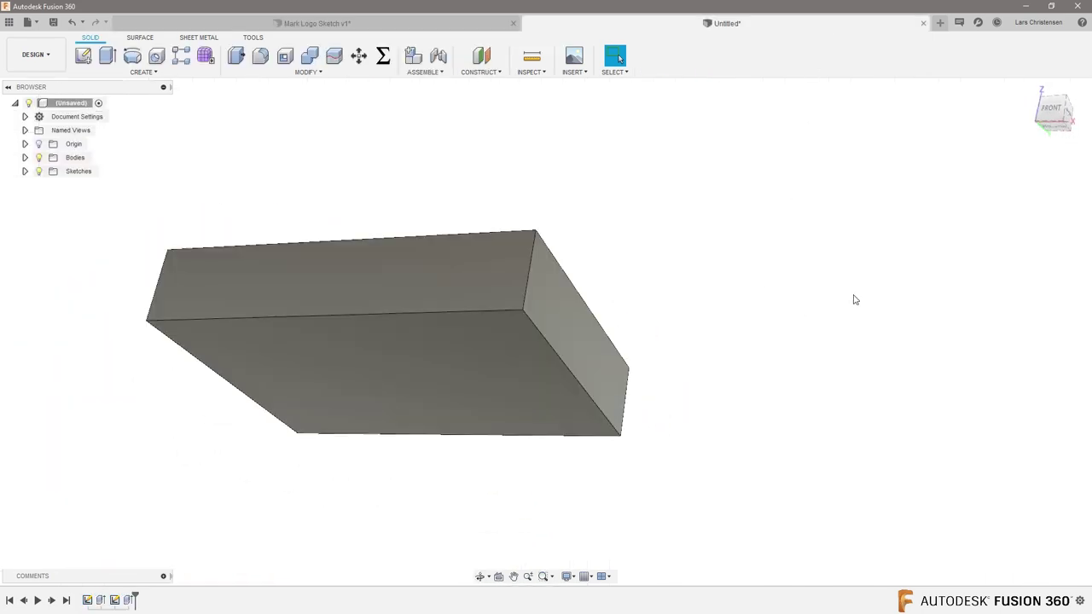
left_click(83, 55)
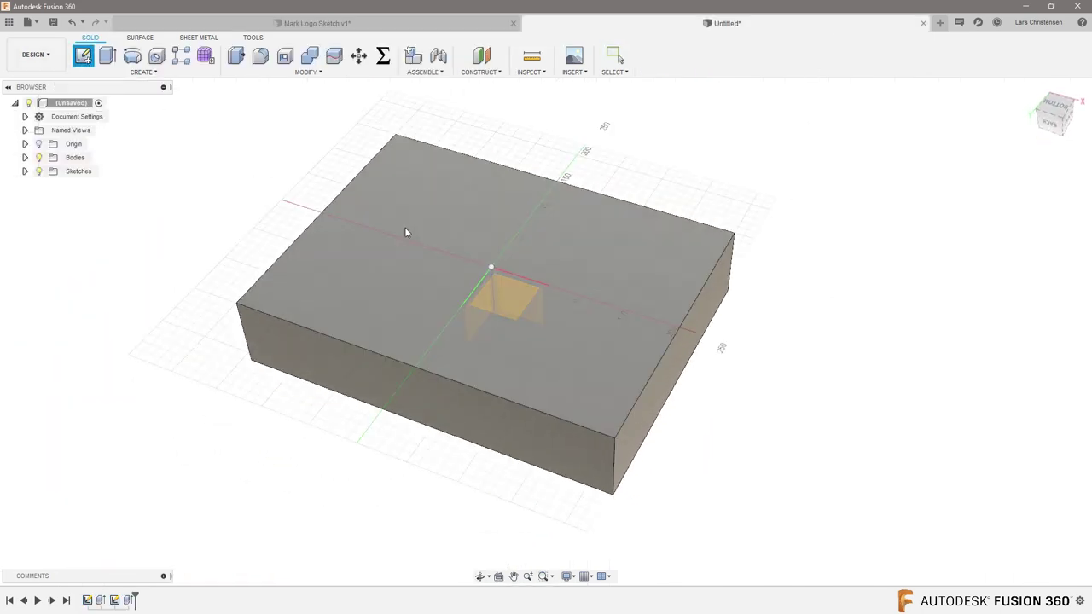
left_click(404, 227)
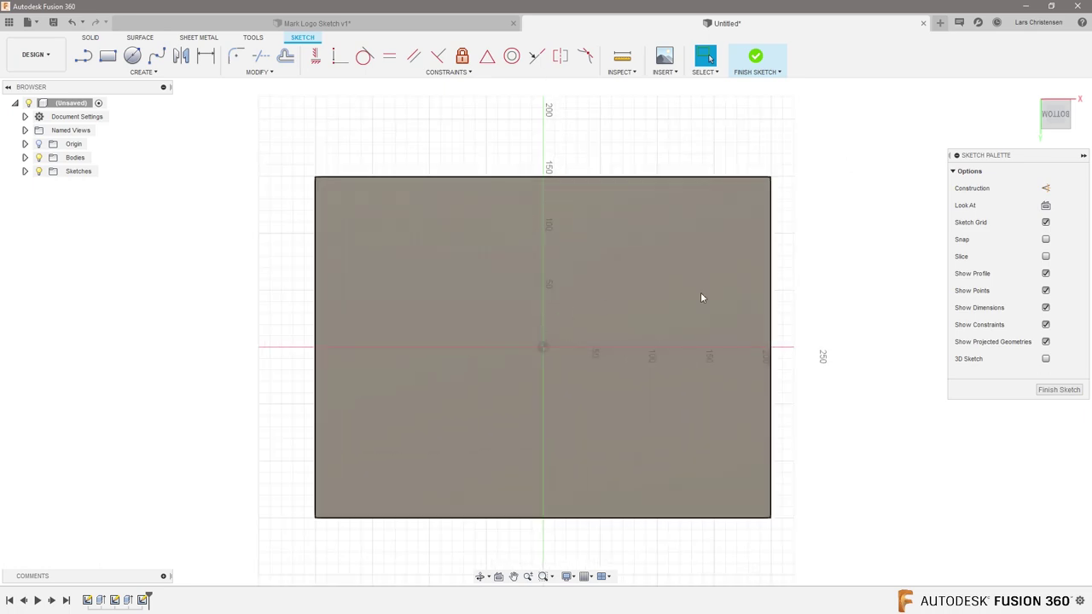
key("ctrl+v")
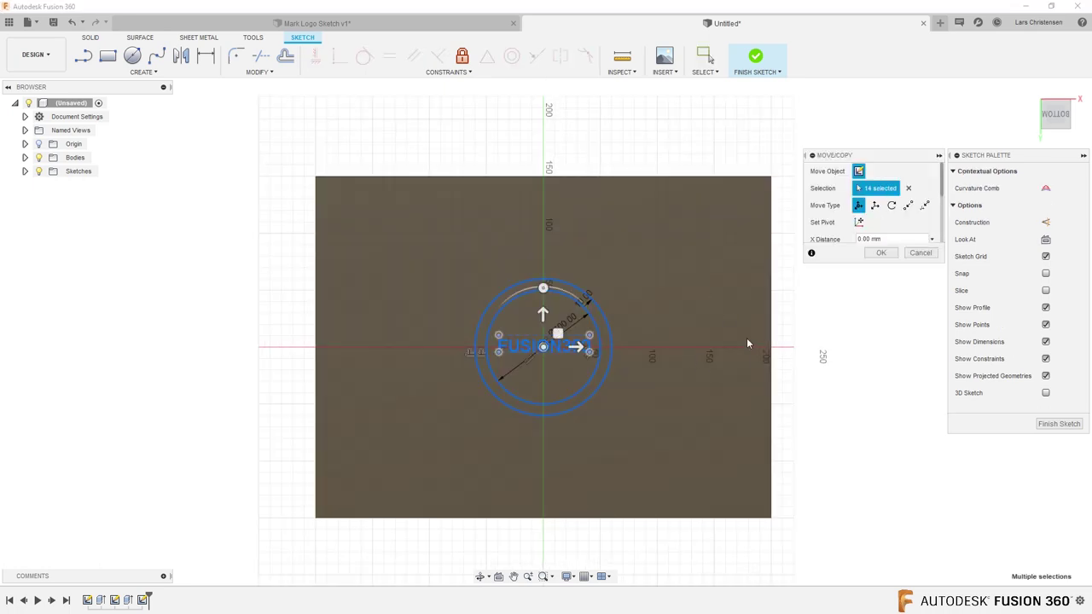
left_click(880, 252)
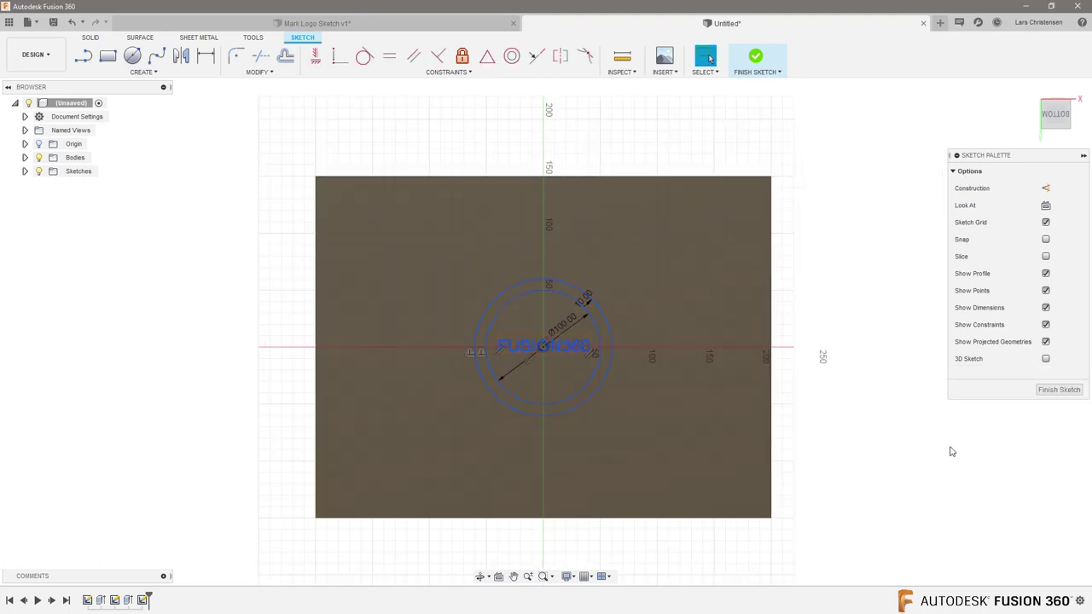
left_click(1033, 392)
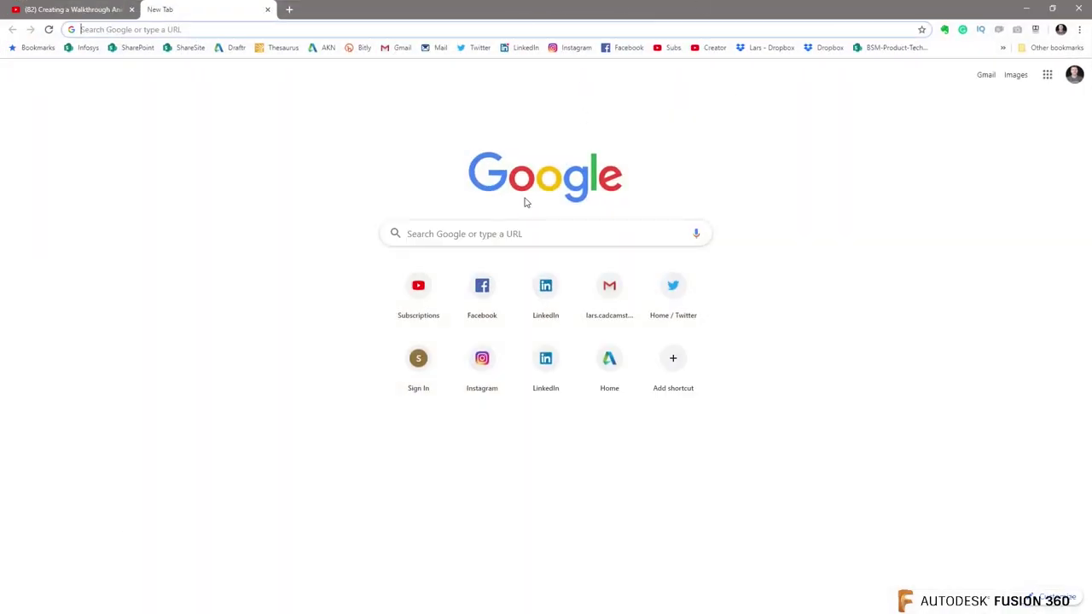
Search Google for 'crazy sraw' from the new tab's search box
left_click(497, 232)
type("cra")
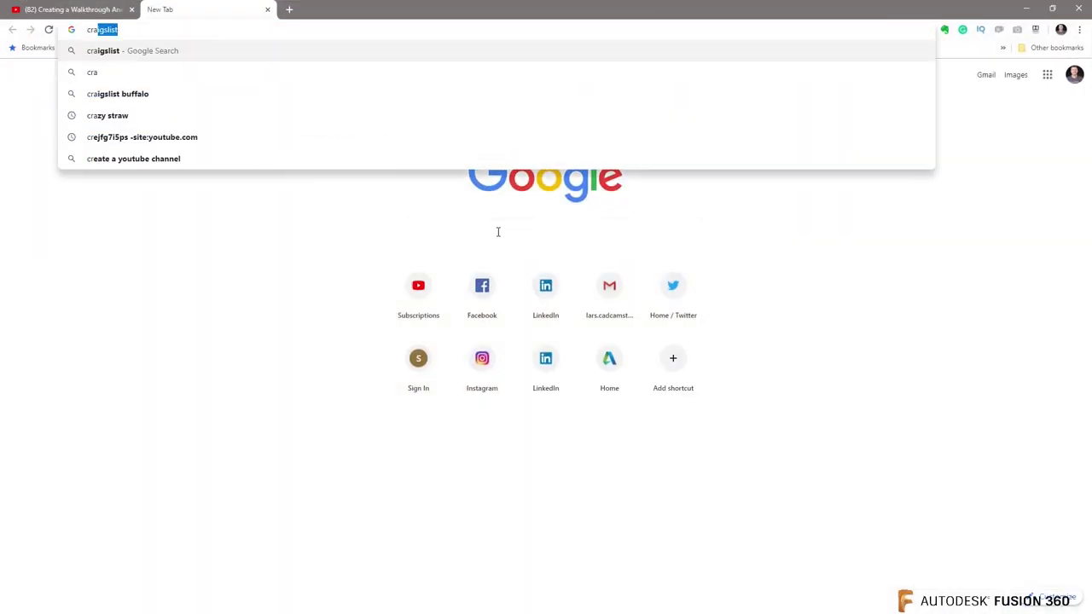
type("zy sraw")
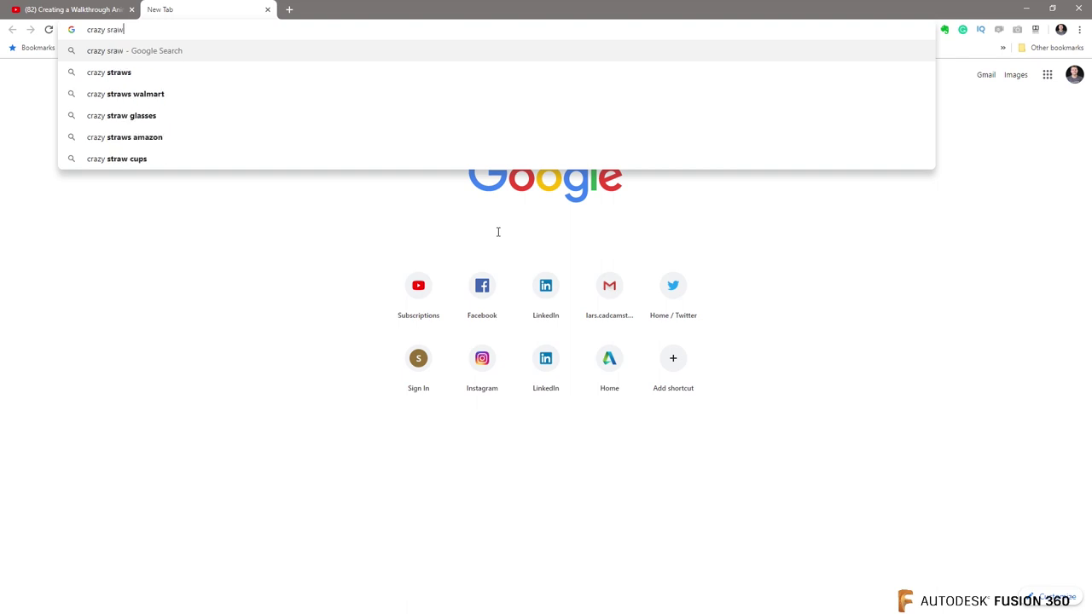
key("Return")
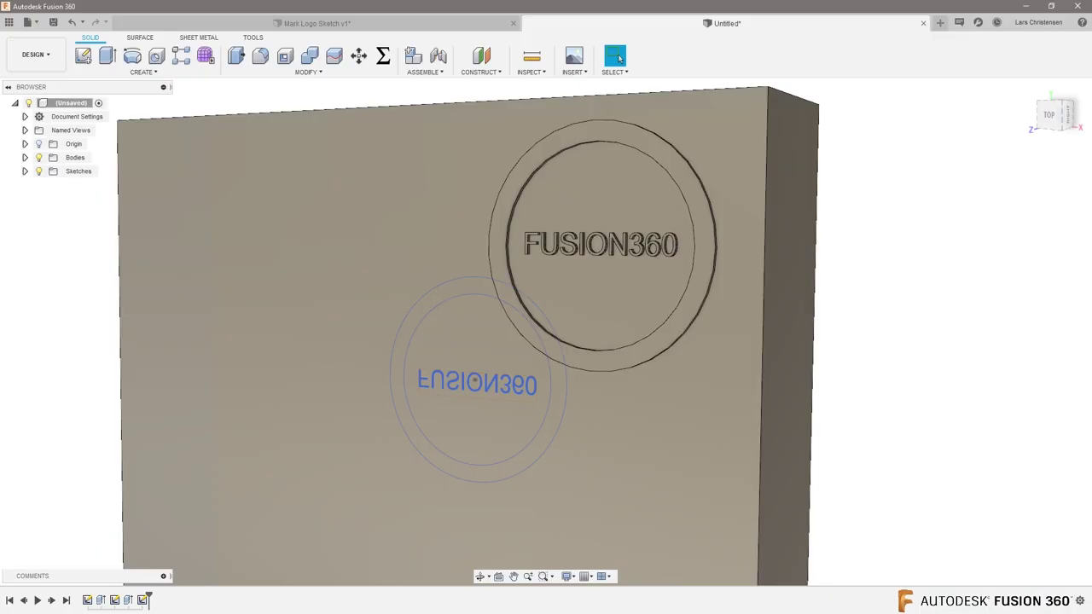
In a new design's Form environment, create a T-spline cylinder at the origin with the default diameter
left_click(940, 23)
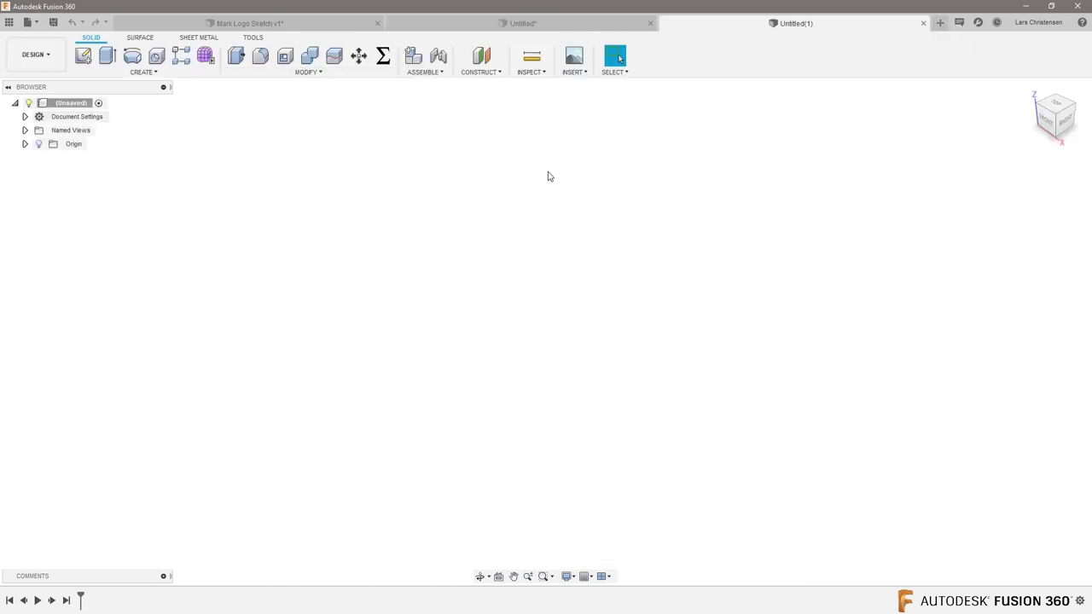
left_click(206, 56)
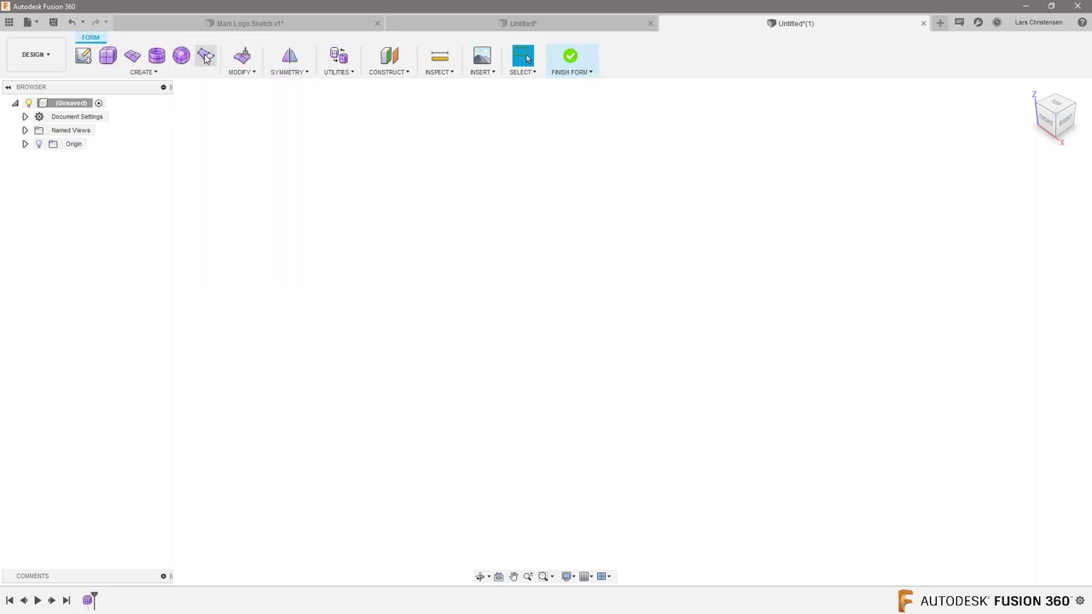
left_click(156, 56)
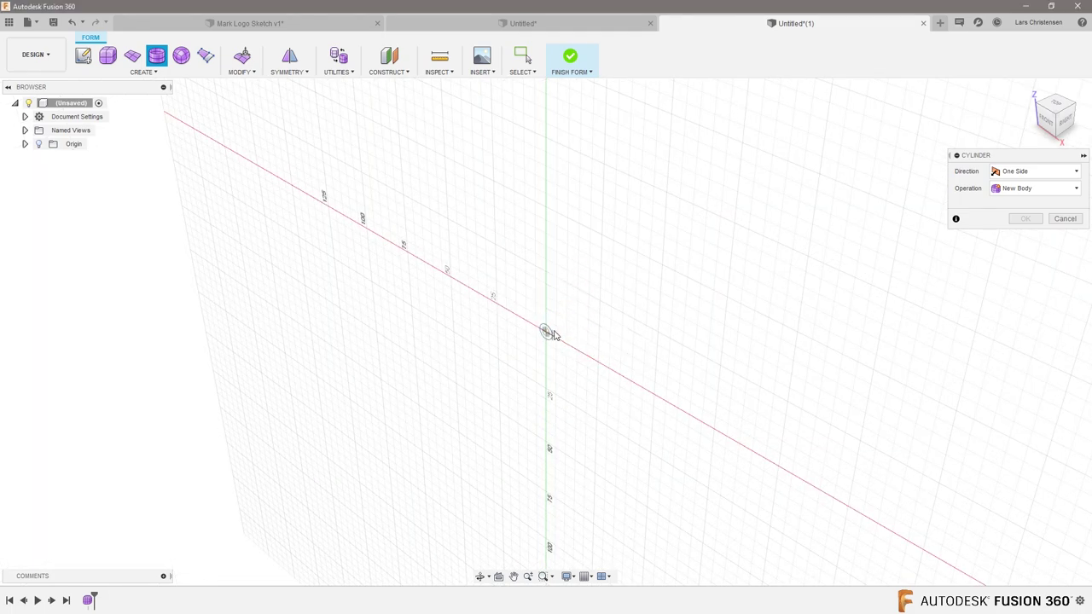
left_click(551, 332)
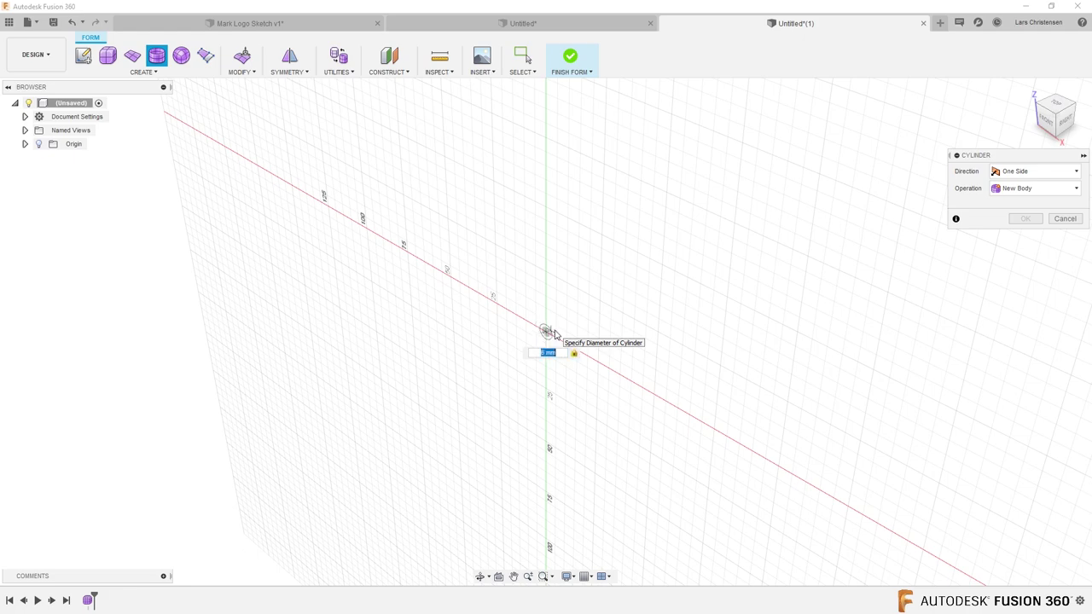
key("Return")
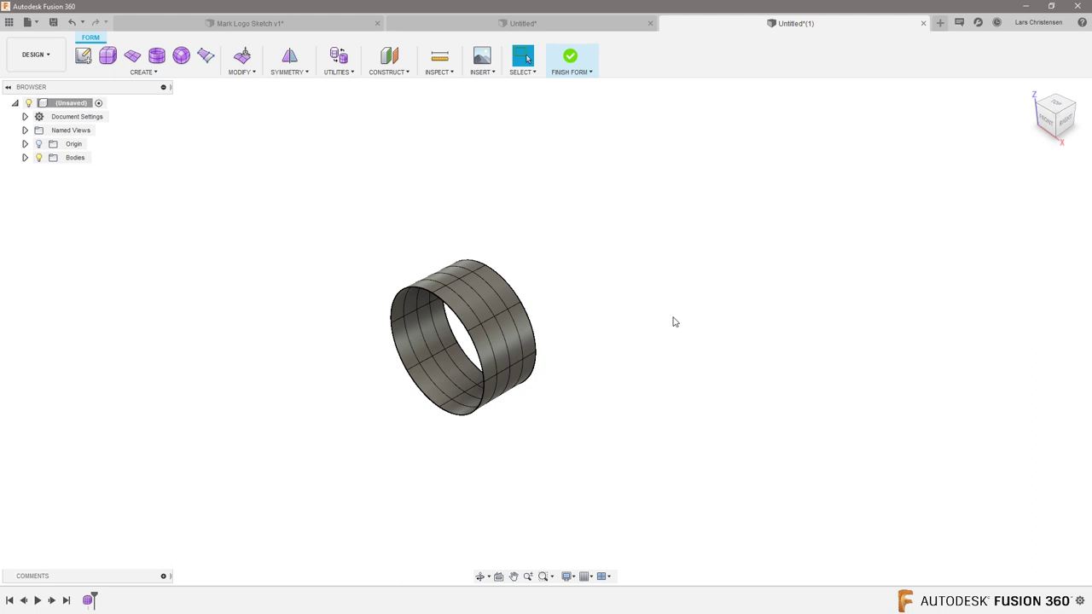
scroll(290, 287, "down", 3)
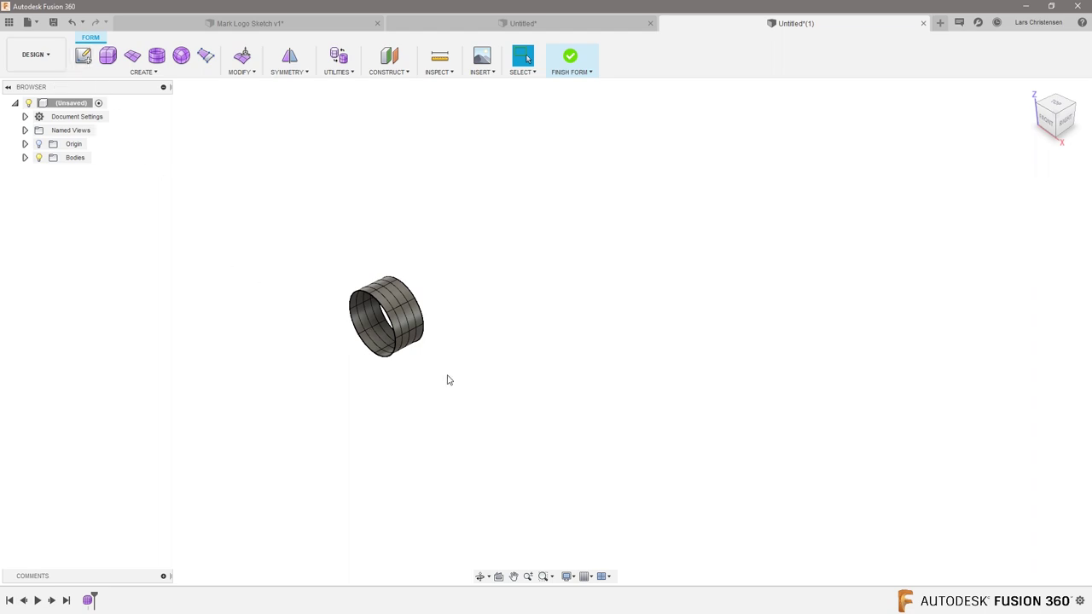
In Edit Form, select the tube's end edge loop and pull it outward to lengthen the tube
right_click(518, 273)
left_click(541, 258)
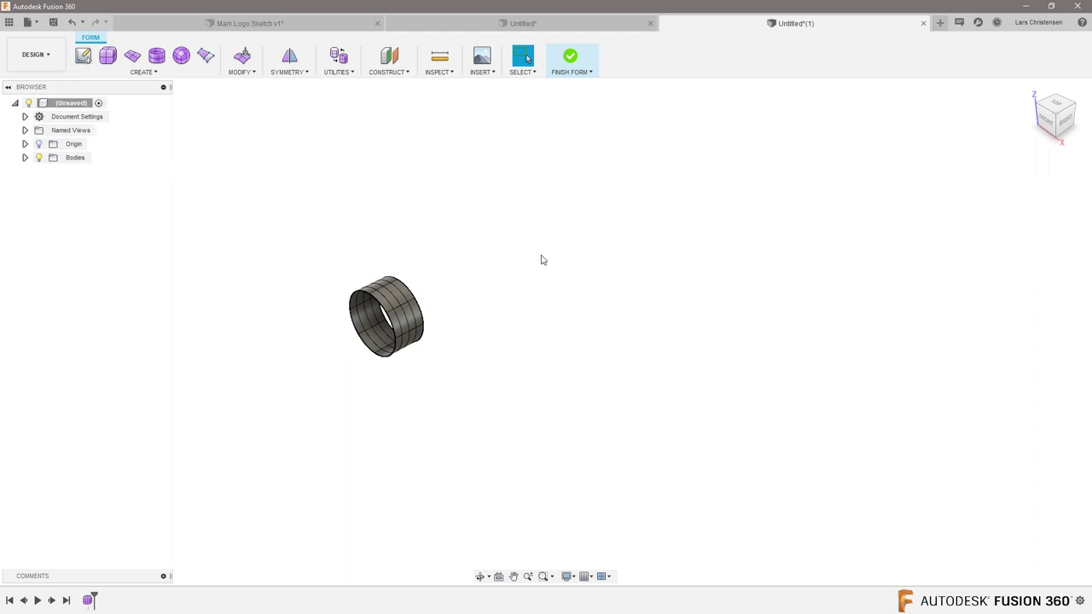
double_click(411, 293)
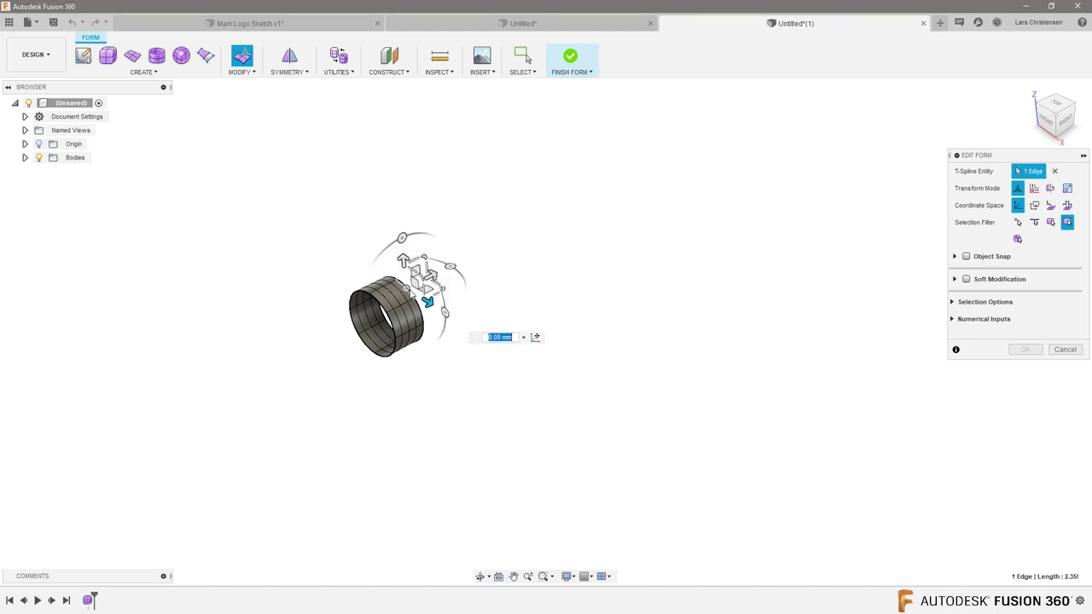
left_click(1065, 120)
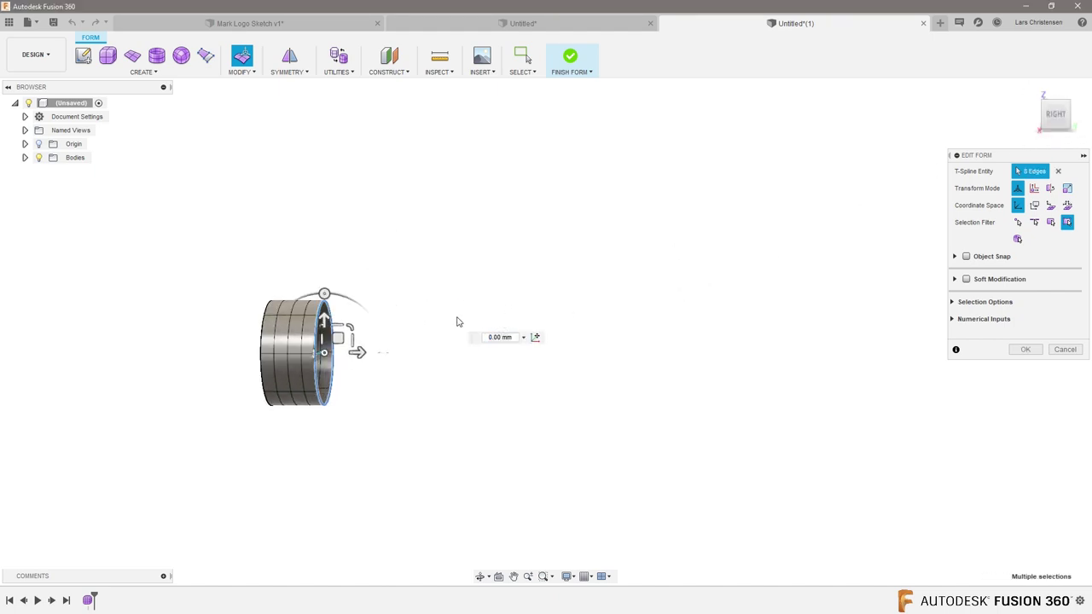
left_click_drag(340, 355, 466, 368)
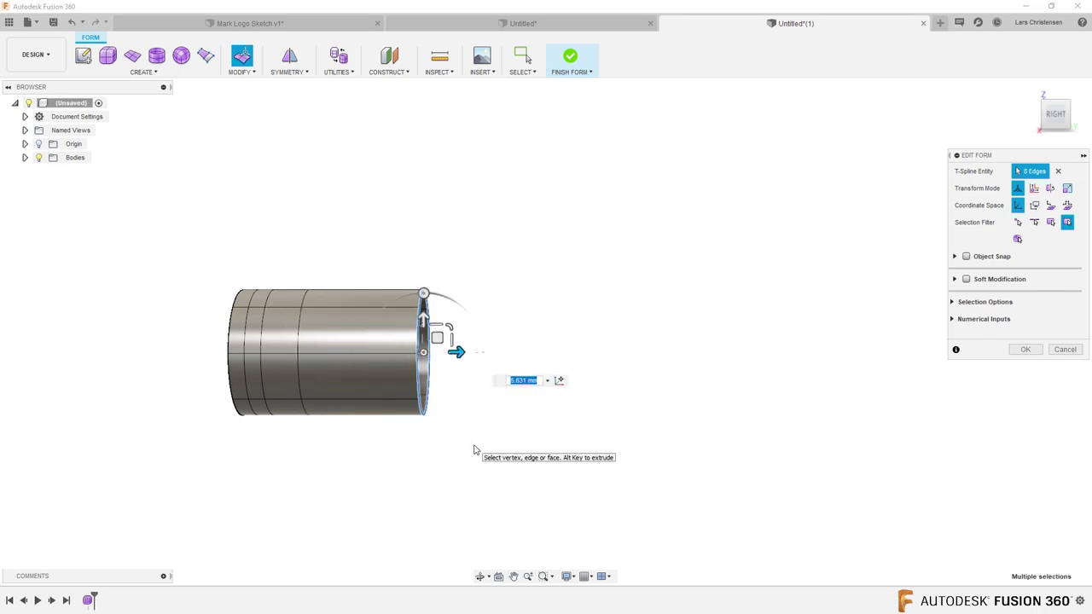
left_click_drag(459, 356, 544, 357)
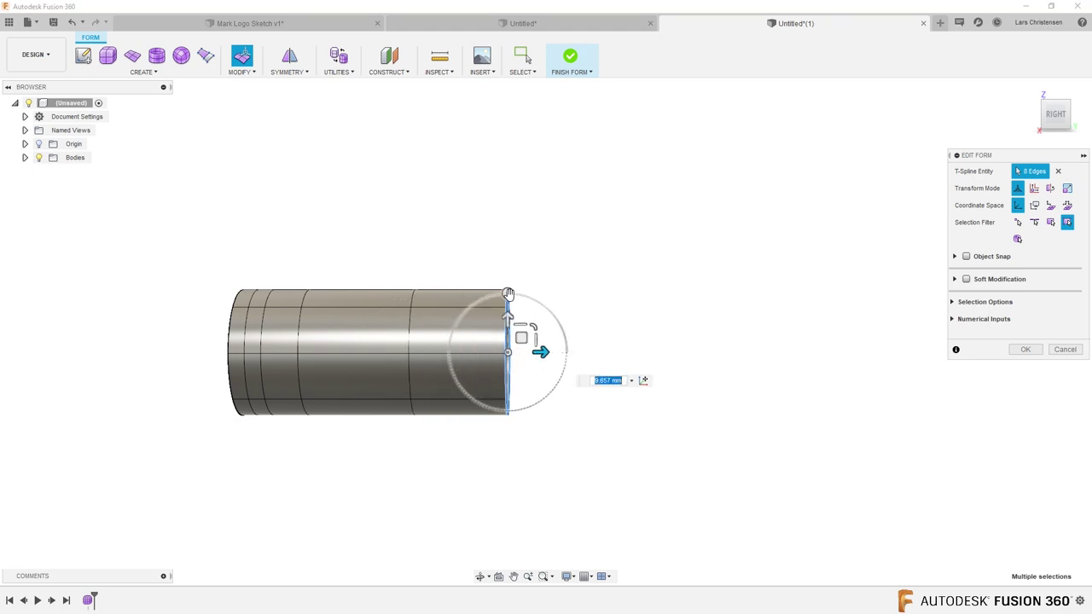
Tilt the end loop 15 degrees and drag it up and right into an upward curve
left_click_drag(509, 294, 490, 296)
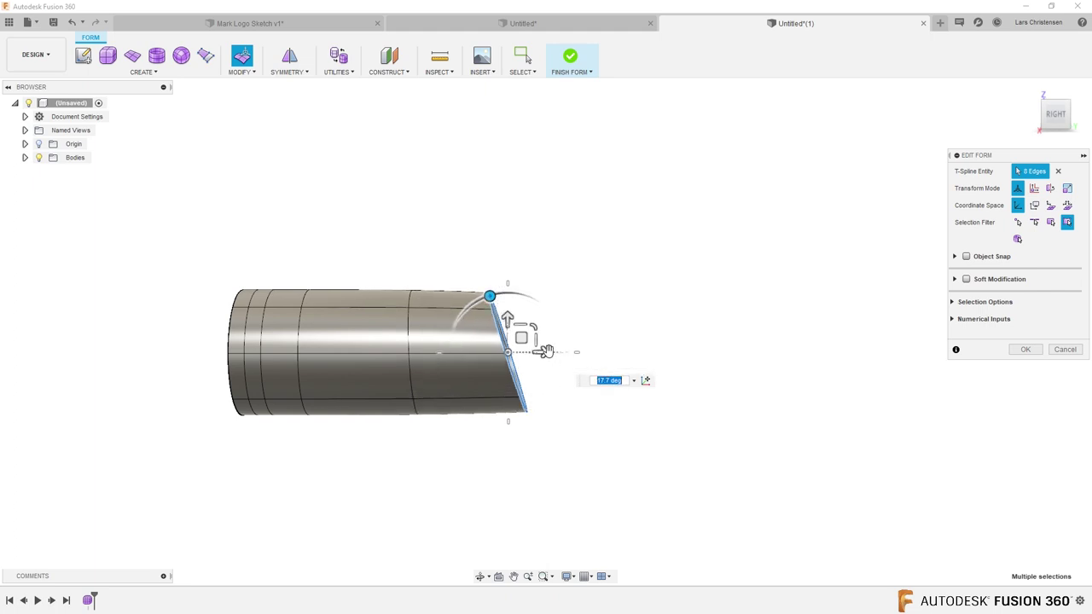
left_click_drag(521, 336, 677, 299)
key("Tab")
type("15")
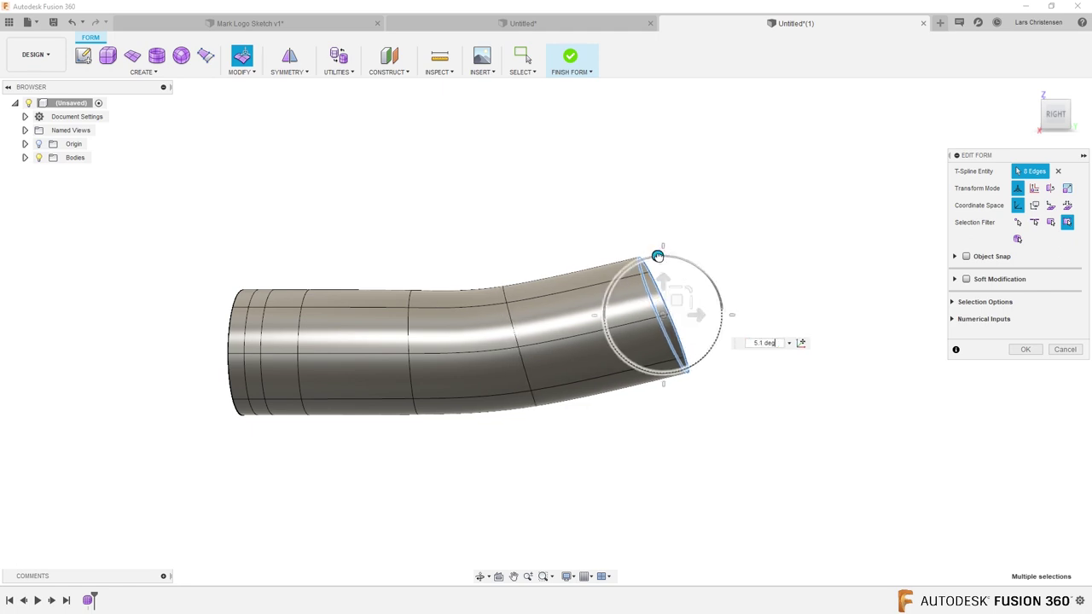
left_click_drag(673, 297, 788, 205)
left_click_drag(774, 160, 899, 92)
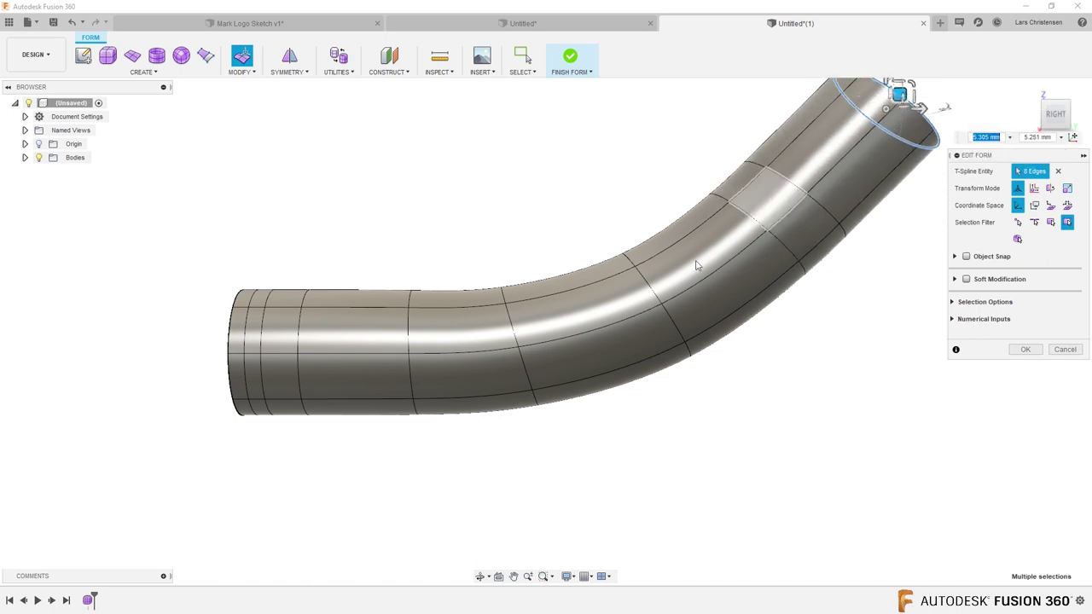
scroll(344, 453, "down", 4)
scroll(593, 247, "up", 2)
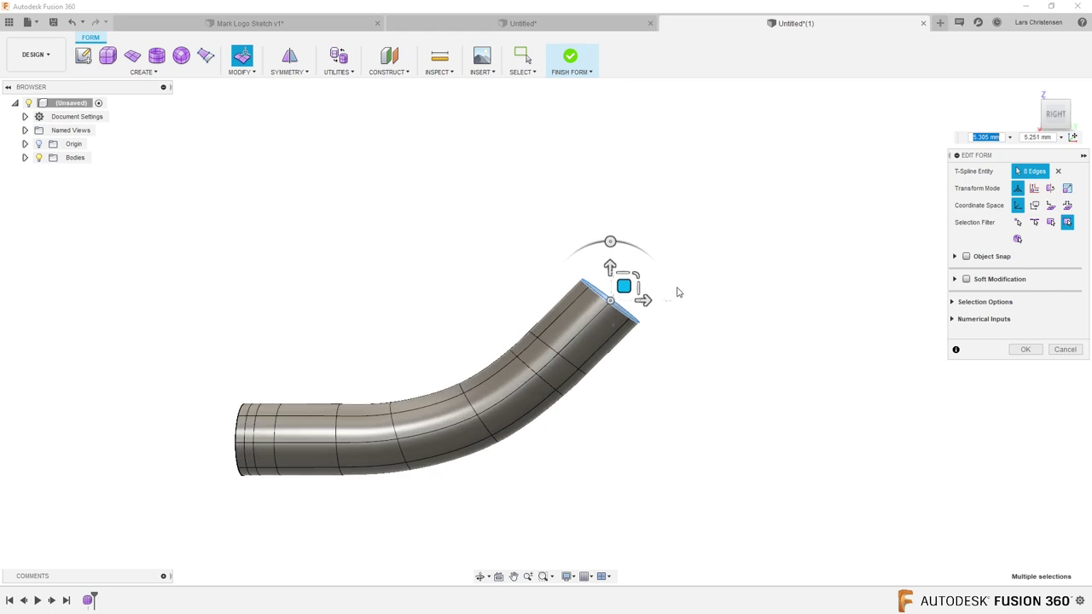
left_click_drag(635, 287, 712, 191)
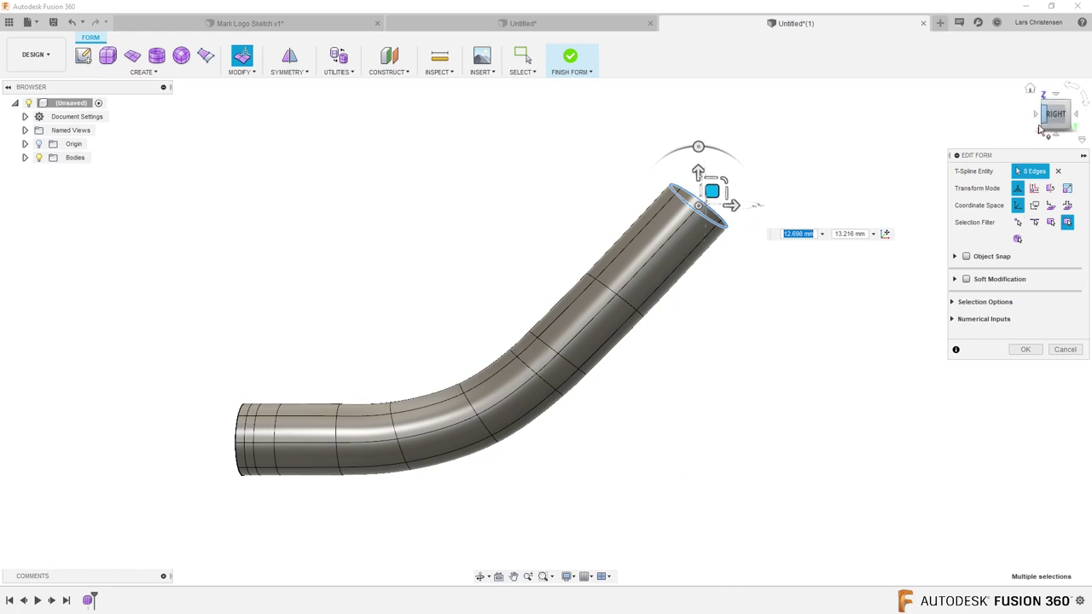
From the front view, rotate the tube's end loop to -22.9 degrees
left_click(1036, 116)
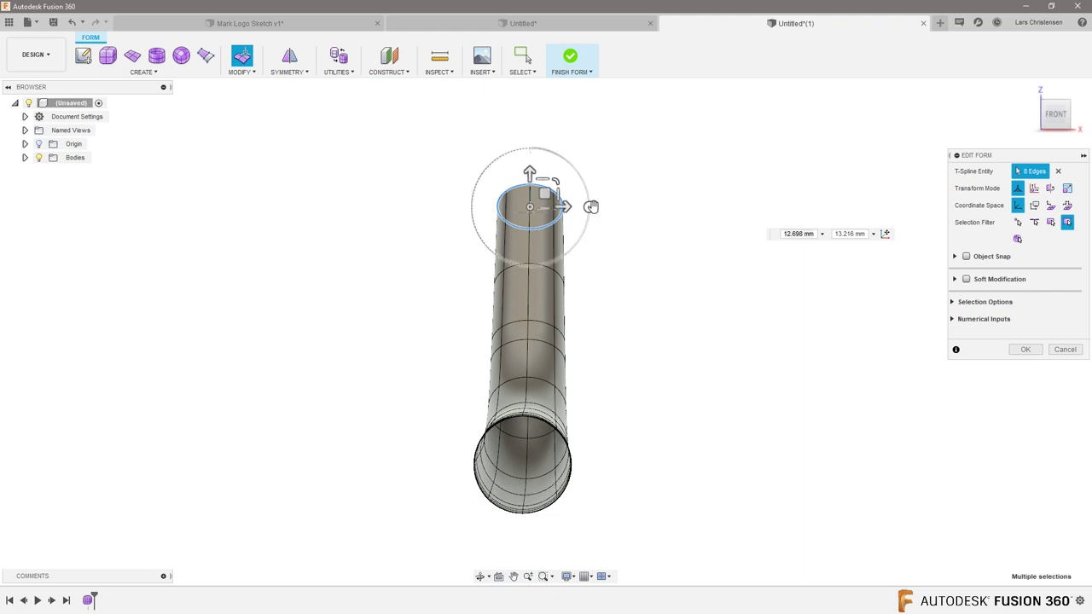
left_click_drag(588, 207, 424, 107)
scroll(435, 328, "down", 2)
scroll(395, 201, "up", 2)
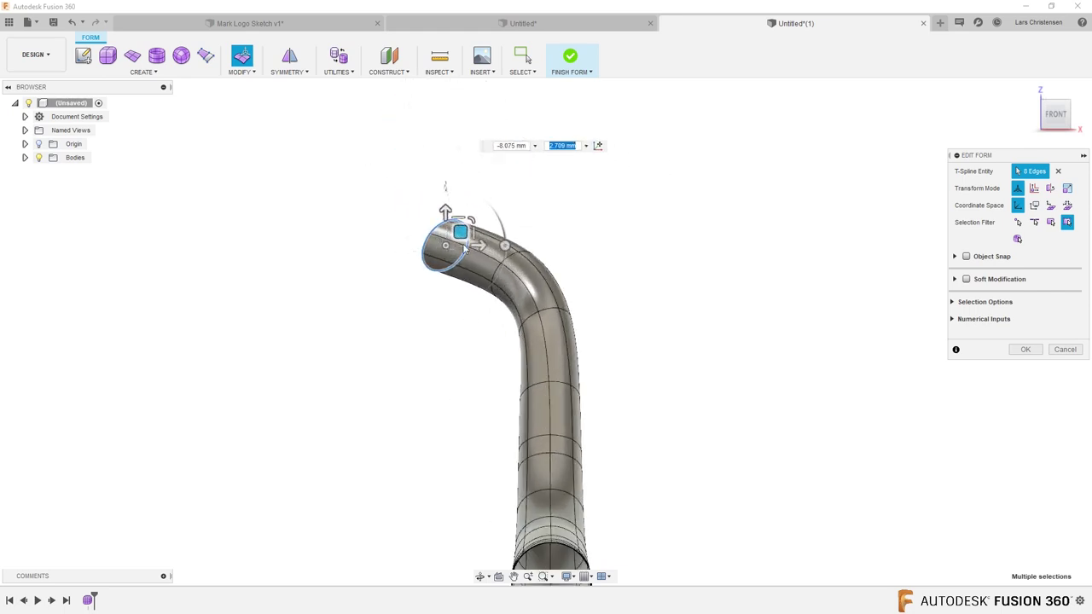
left_click_drag(505, 245, 279, 199)
scroll(777, 236, "down", 2)
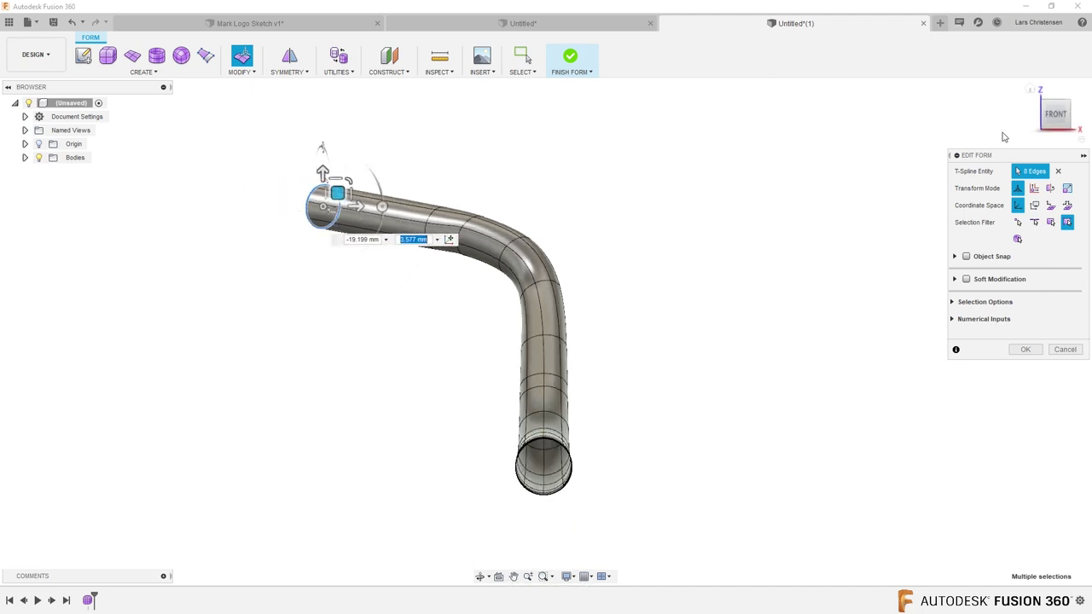
From the top view, turn the end to -21 degrees and pull it up and left
left_click(1055, 96)
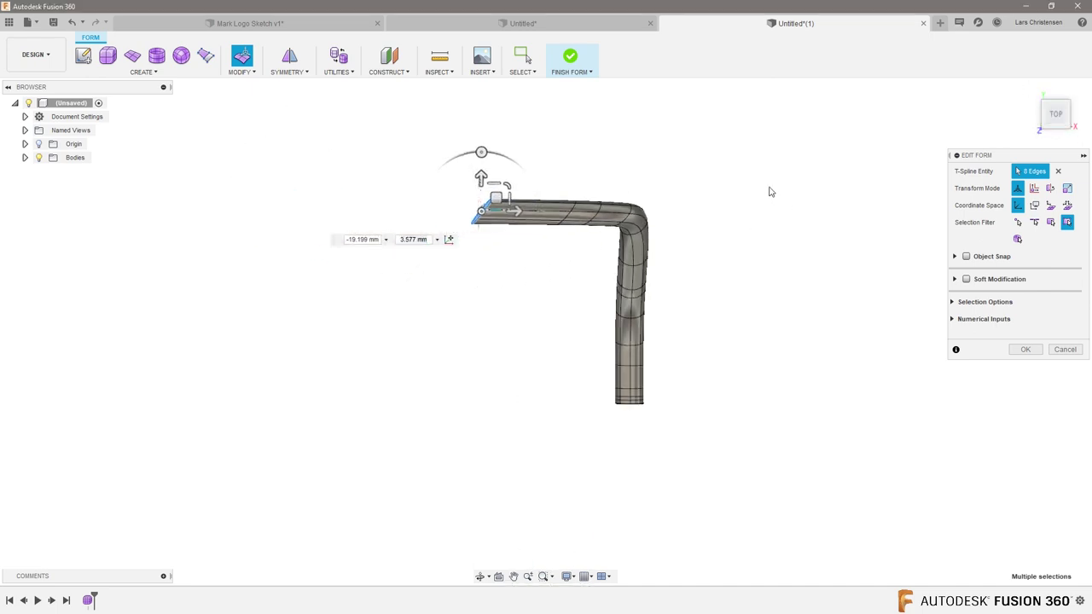
scroll(693, 179, "up", 2)
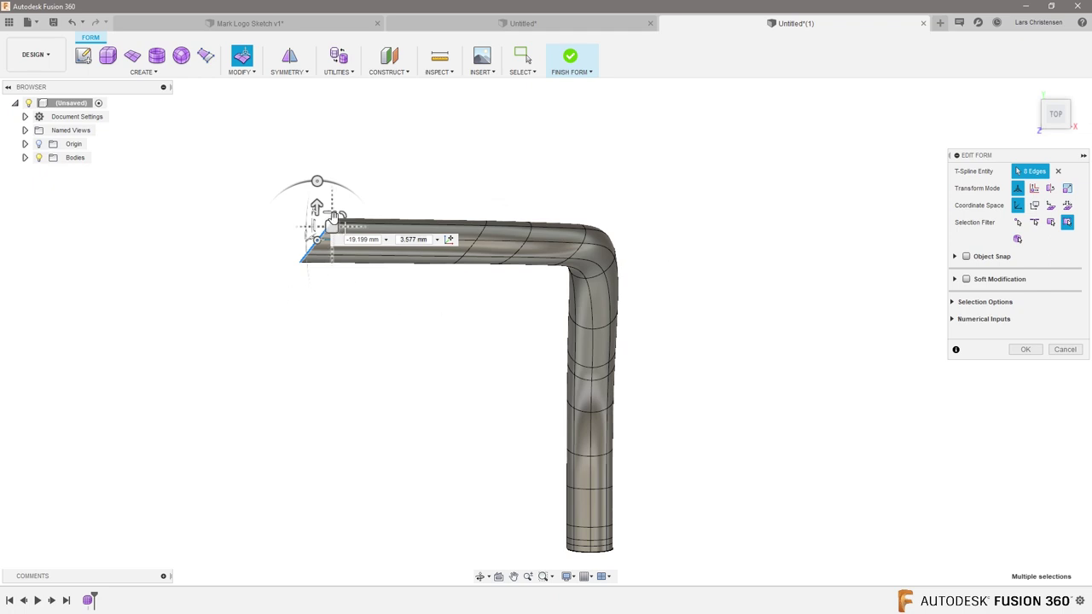
left_click_drag(317, 181, 285, 190)
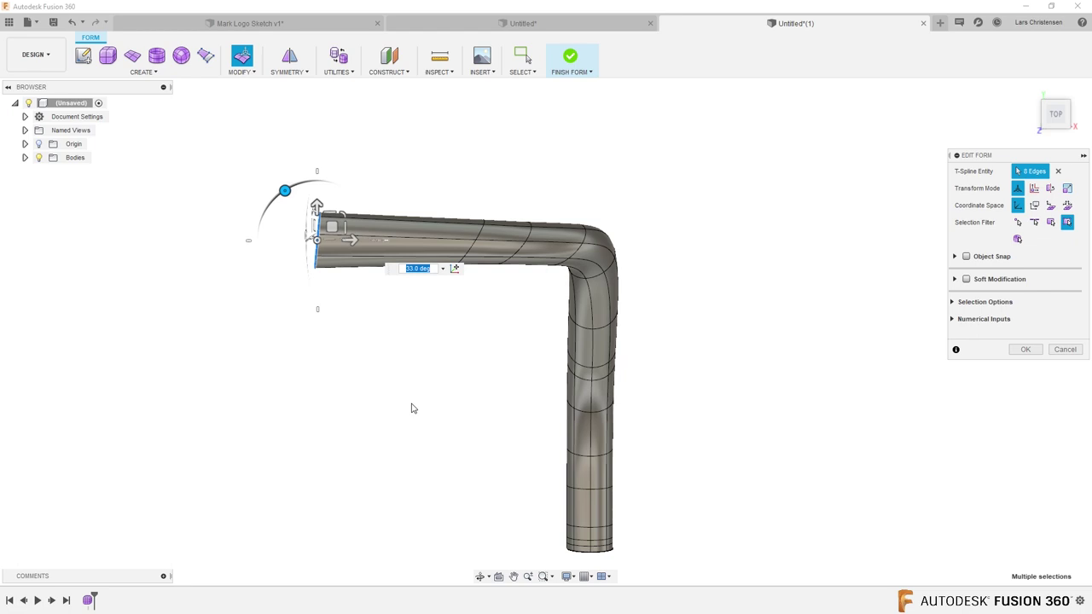
left_click_drag(329, 227, 232, 219)
left_click_drag(209, 170, 231, 175)
left_click_drag(223, 217, 151, 145)
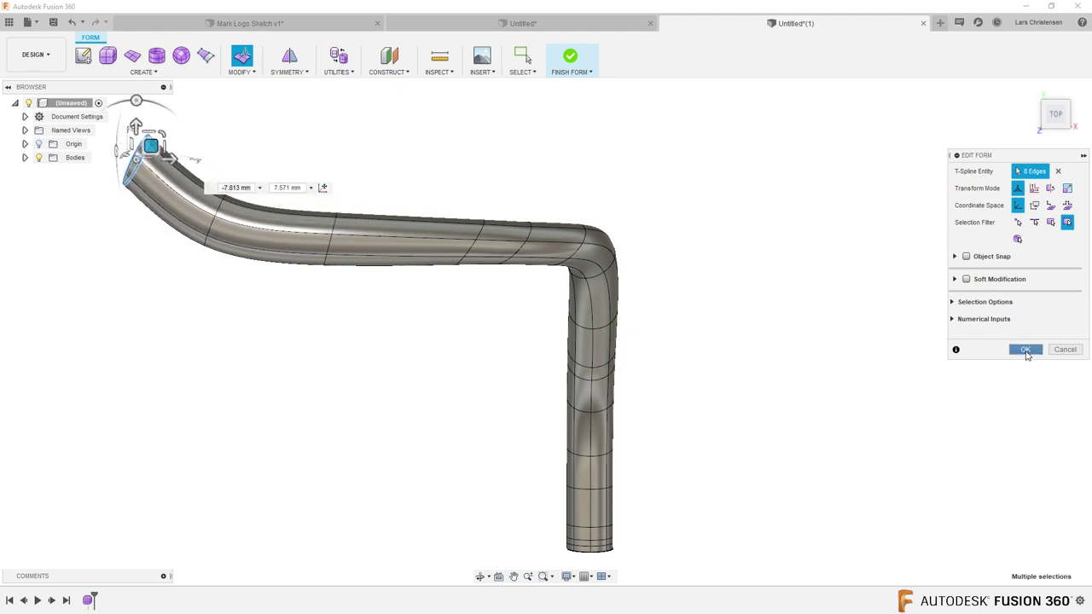
Accept the form edits and orbit to see the whole two-bend tube
left_click(1025, 349)
left_click(890, 404)
middle_click_drag(862, 426, 346, 208, "shift")
left_click(241, 72)
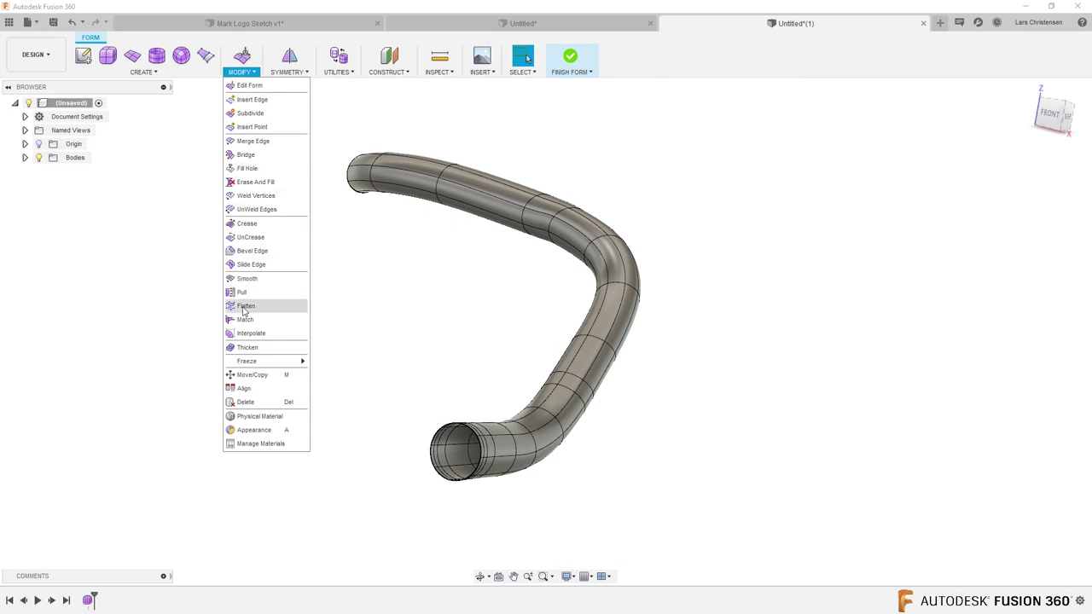
Thicken the tube body with a 0.25 mm wall
left_click(247, 348)
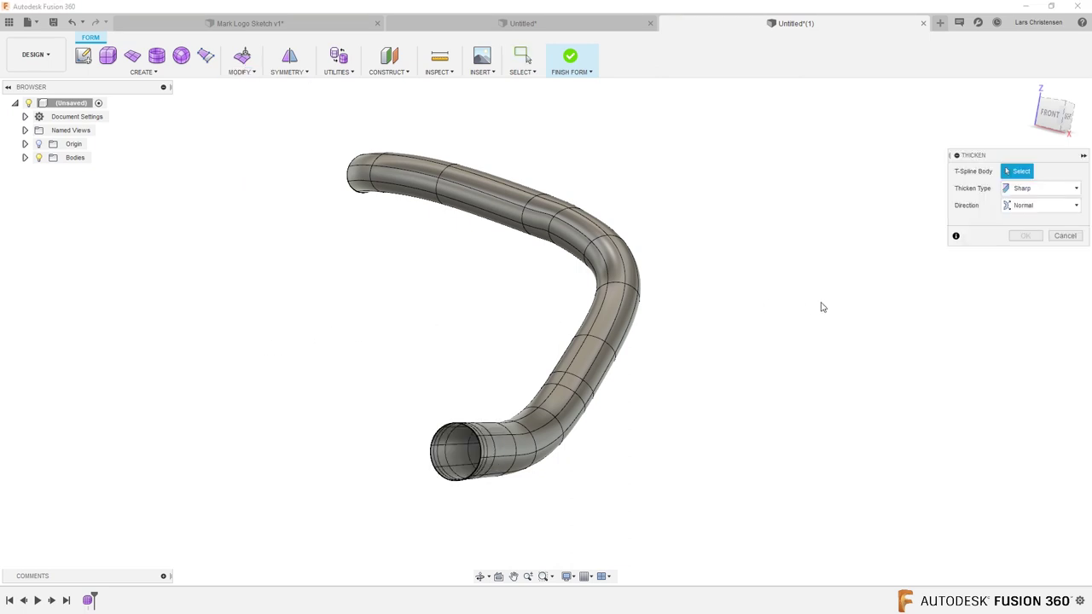
left_click(627, 341)
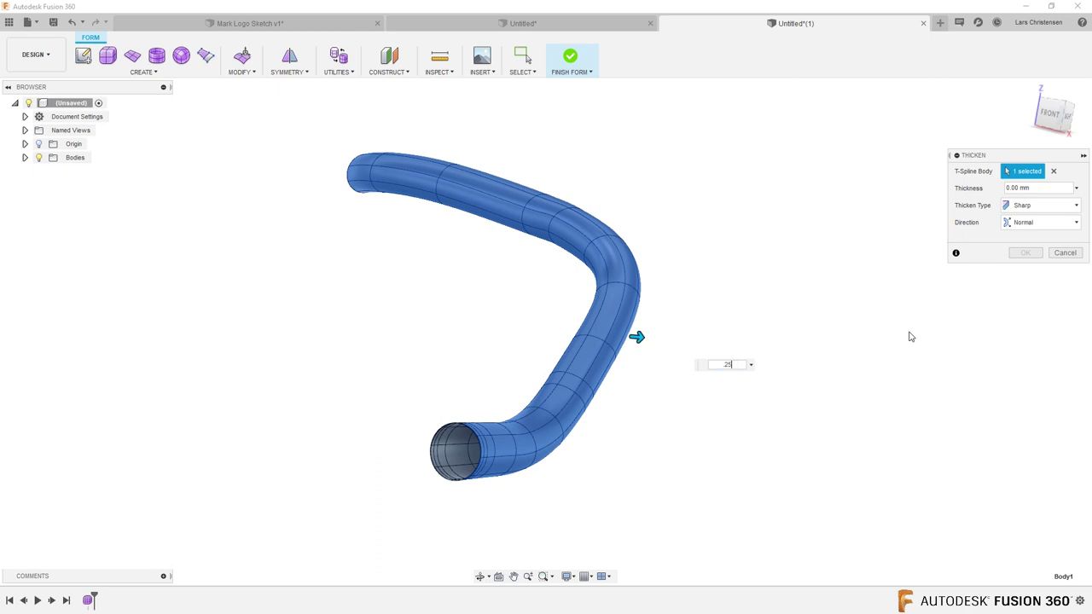
type(".25")
key("Return")
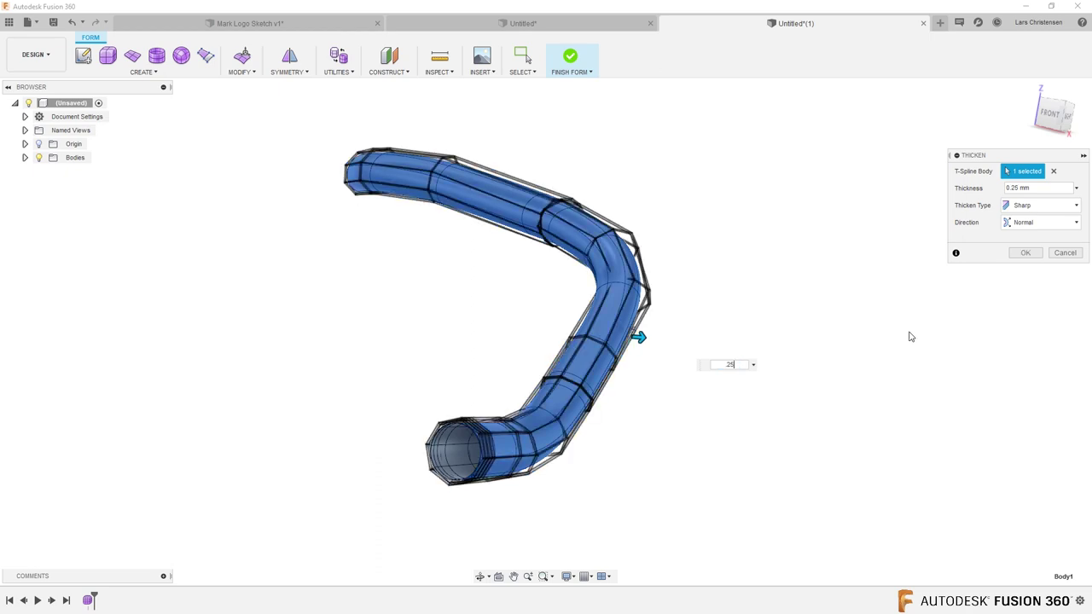
key("Return")
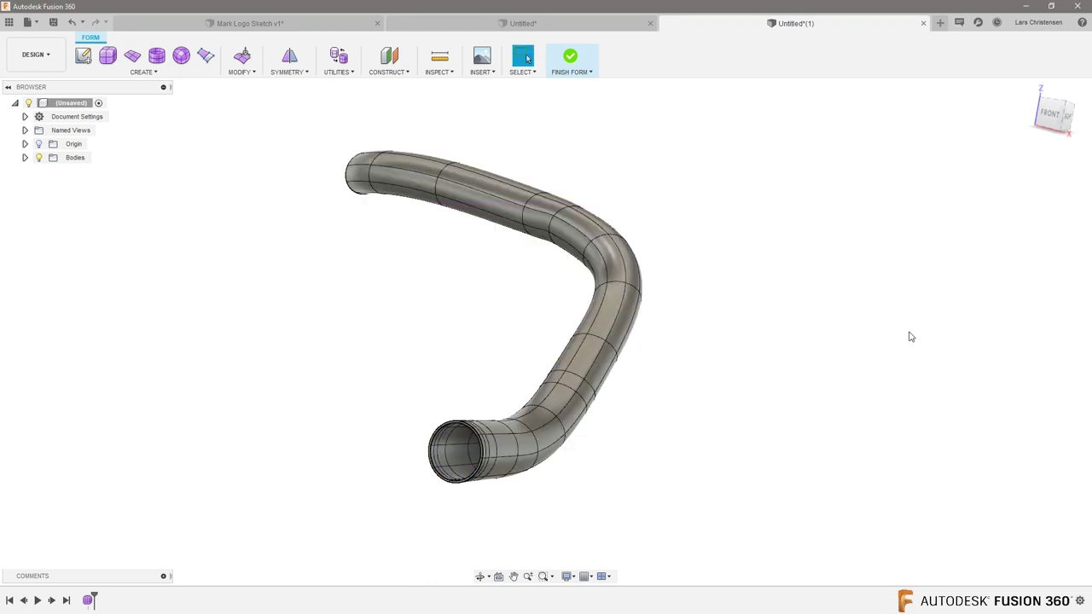
Check the tube in smooth shading, then attempt Finish Form, which reports a self-intersection
key("alt+3")
middle_click_drag(909, 337, 752, 473, "shift")
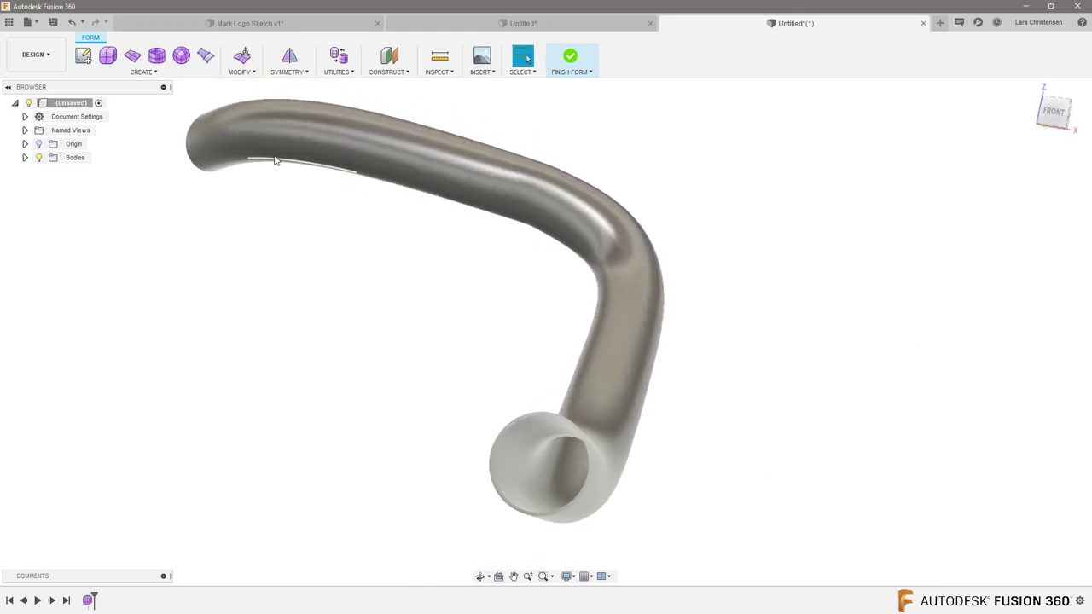
key("alt+2")
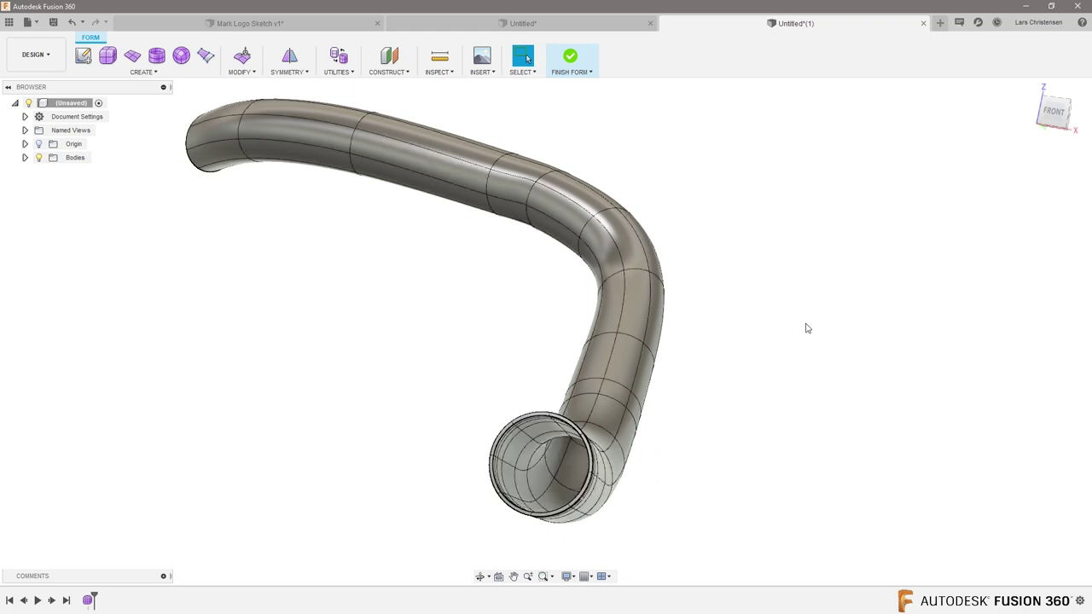
left_click(585, 67)
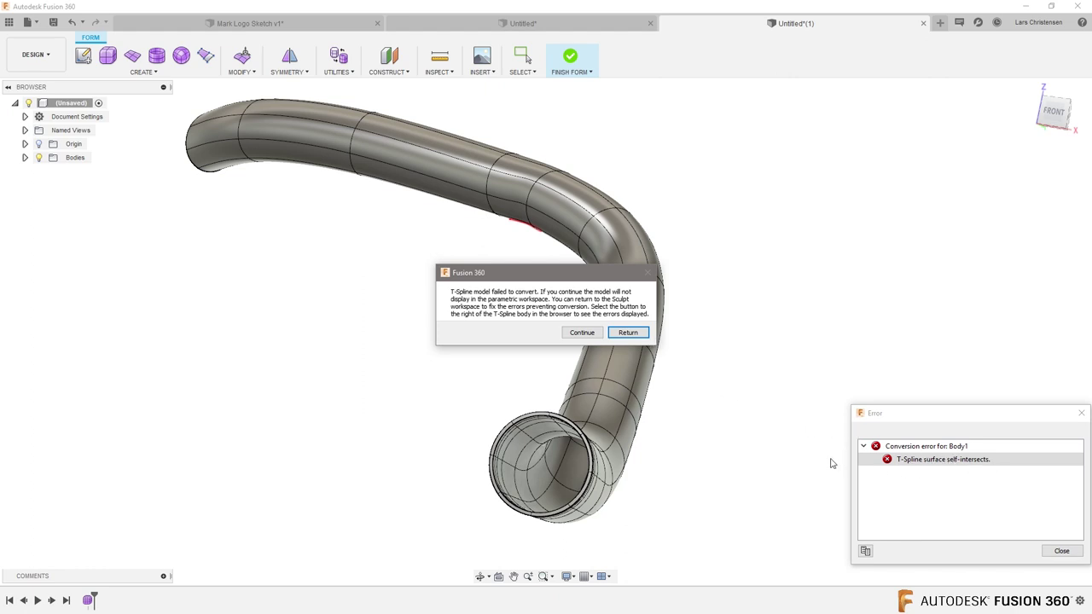
Return to form editing, zoom in on the self-intersecting area, and close the error list
left_click(627, 332)
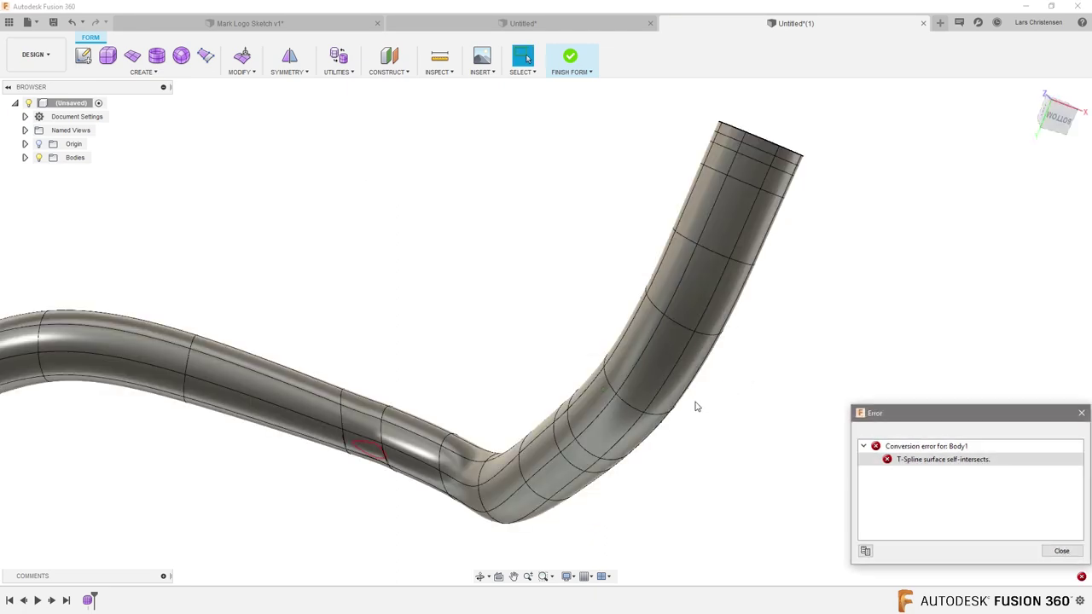
middle_click_drag(744, 414, 527, 436, "shift")
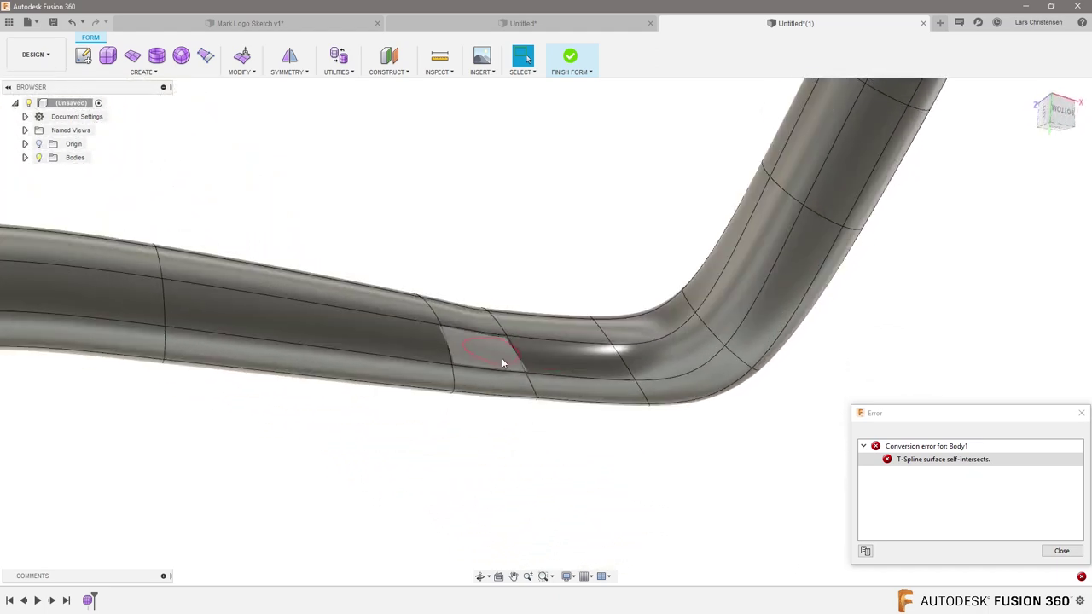
scroll(521, 349, "up", 3)
scroll(518, 362, "up", 2)
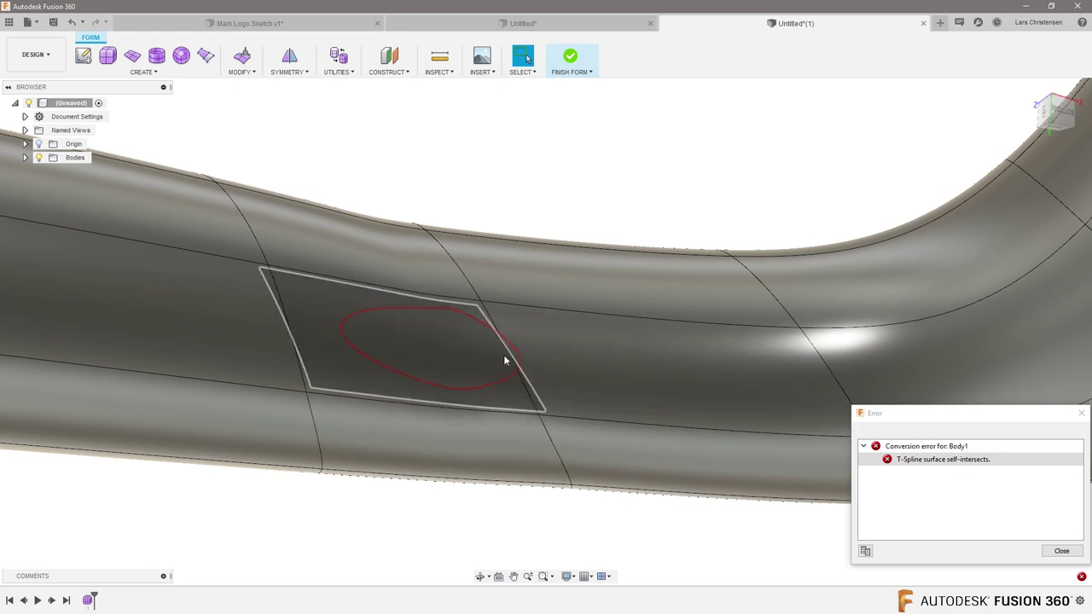
left_click(1062, 551)
Orbit the tube to inspect its open end from the side
scroll(664, 138, "down", 6)
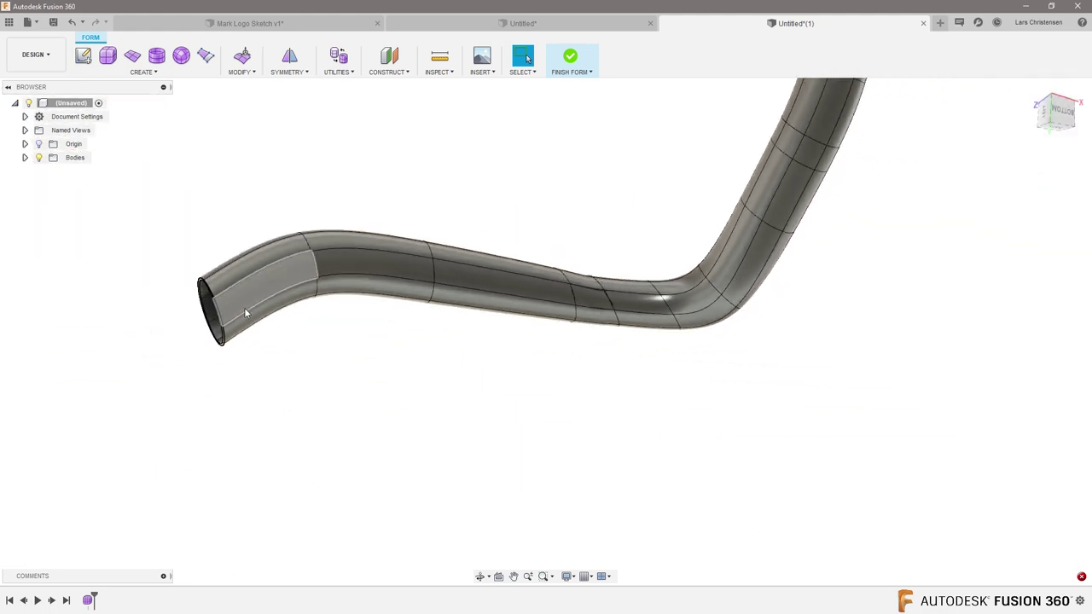
middle_click_drag(465, 417, 649, 270, "shift")
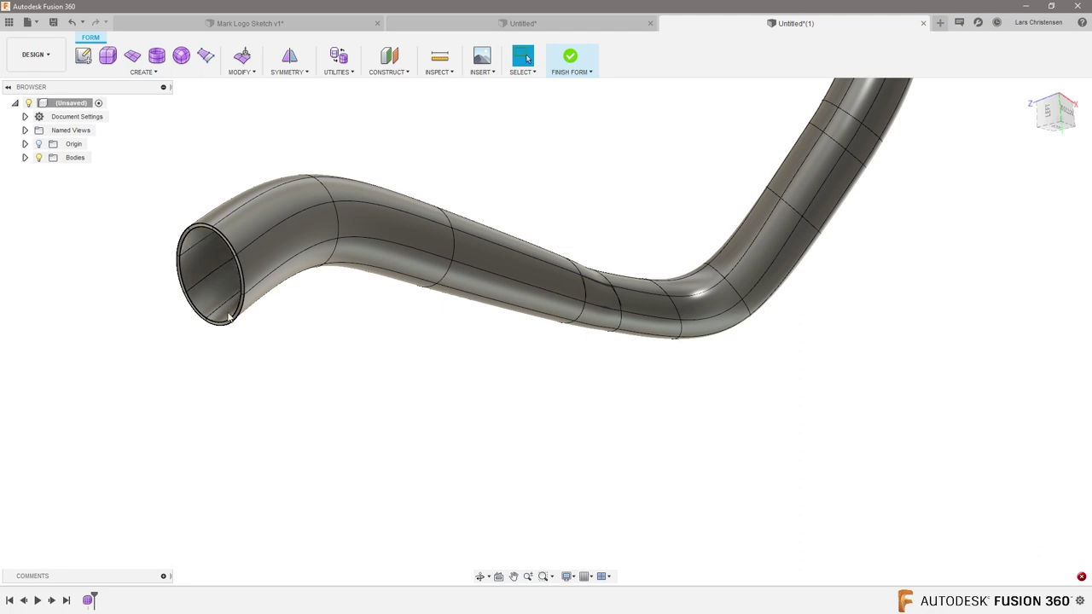
scroll(434, 352, "down", 1)
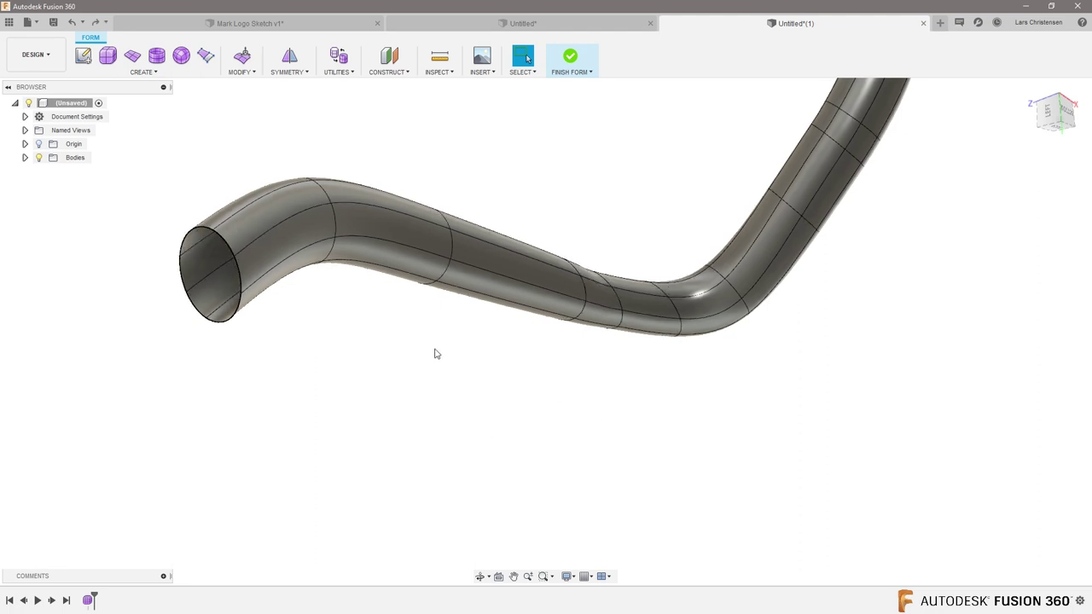
middle_click_drag(434, 353, 658, 402, "shift")
In Edit Form, rotate an edge loop near the bend 8.5 degrees and slide it along the tube
right_click(659, 419)
left_click(688, 398)
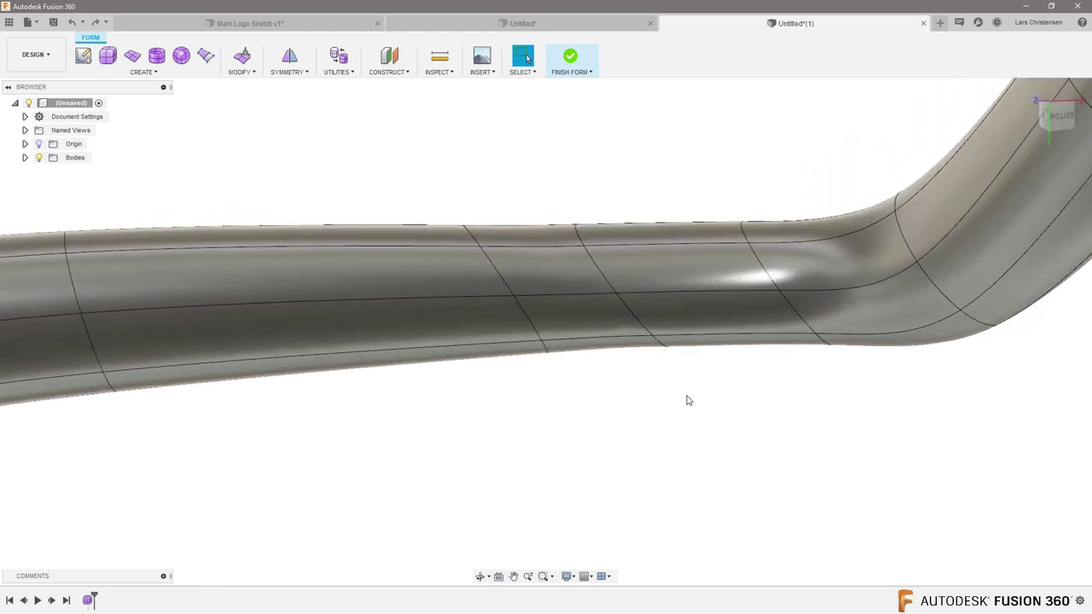
double_click(611, 290)
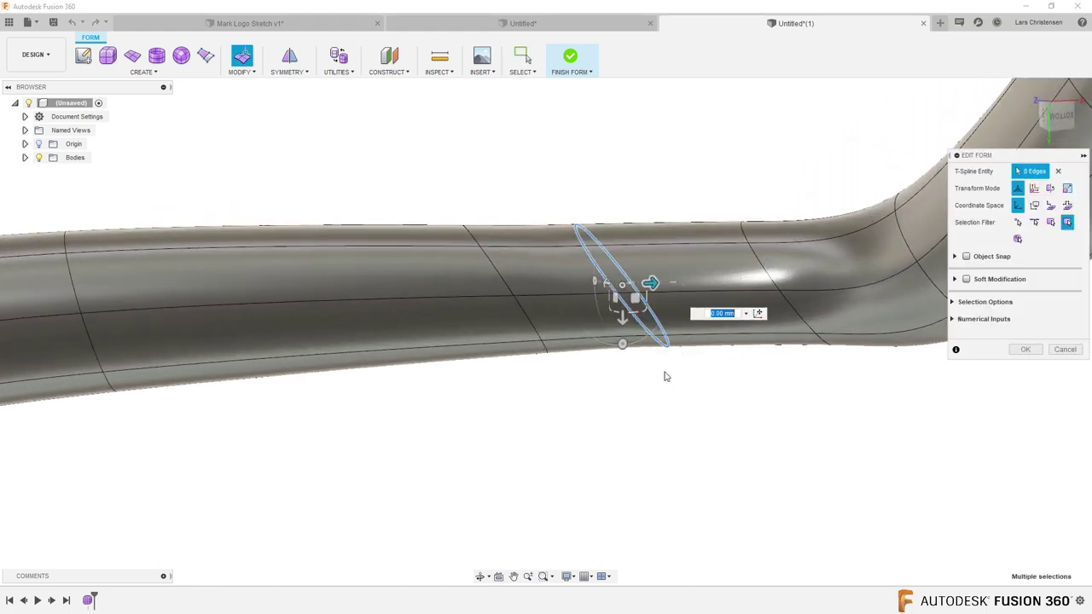
middle_click_drag(689, 390, 673, 465, "shift")
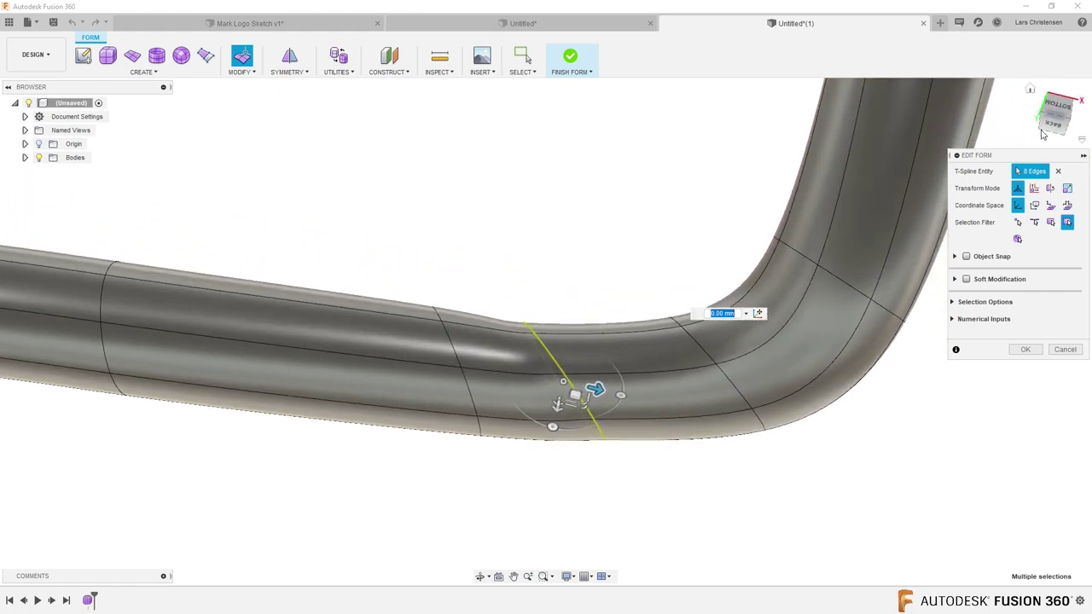
middle_click_drag(654, 285, 687, 464, "shift")
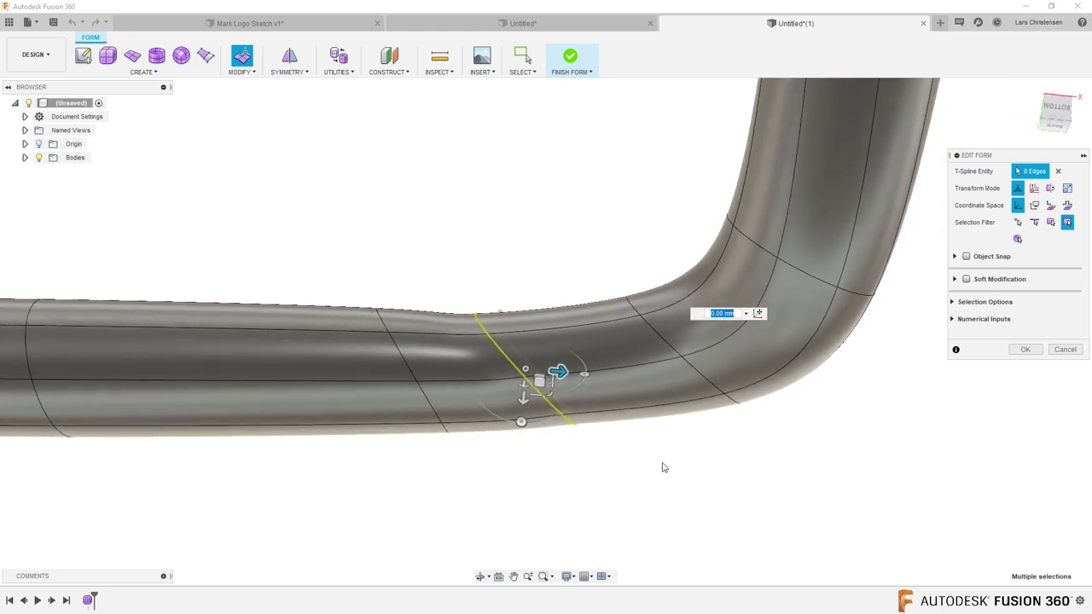
left_click_drag(519, 423, 501, 417)
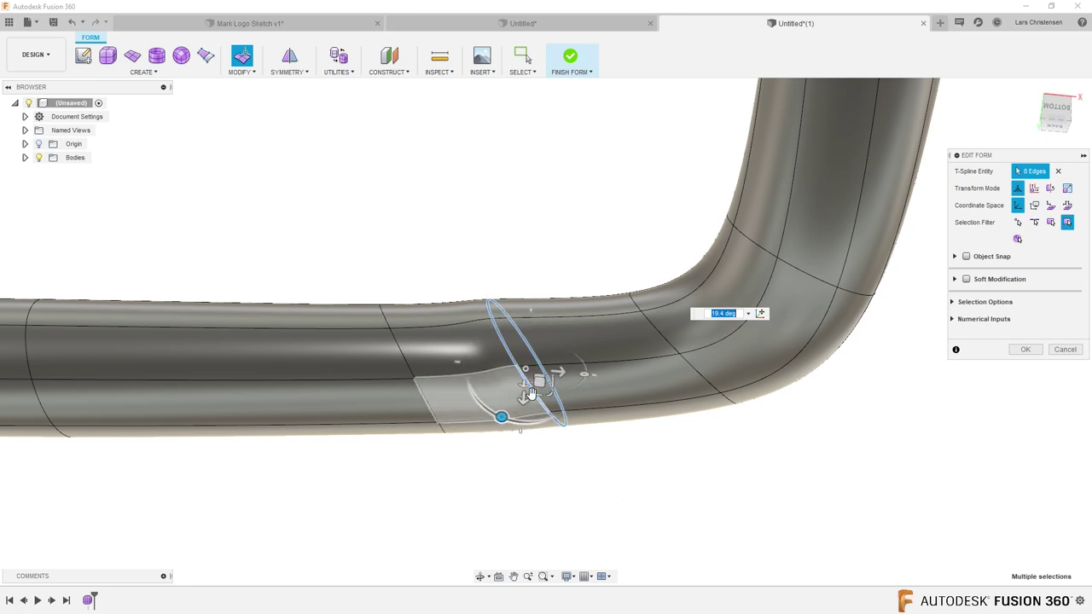
left_click_drag(536, 384, 580, 389)
Confirm the form edit and orbit to view the tube's open end
middle_click_drag(743, 426, 859, 386, "shift")
left_click(1026, 350)
middle_click_drag(982, 381, 679, 407, "shift")
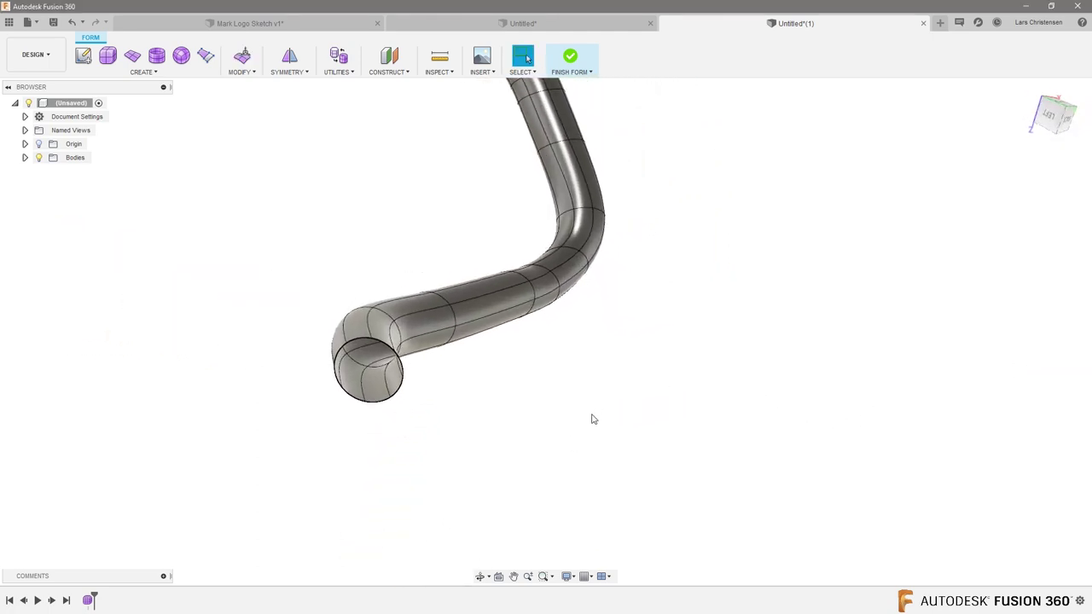
scroll(450, 498, "down", 3)
right_click(705, 238)
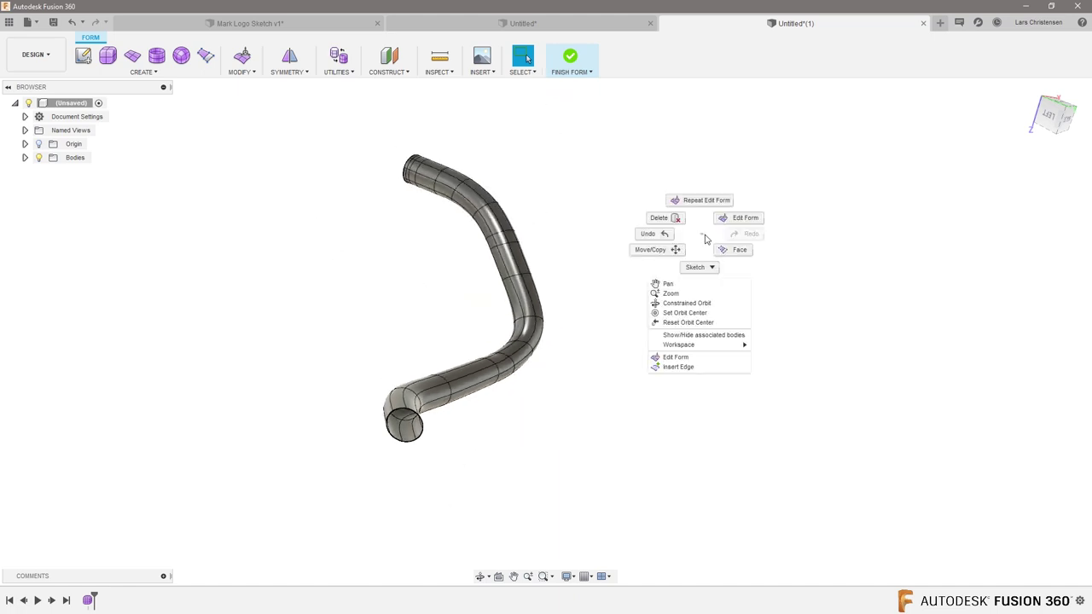
left_click(587, 143)
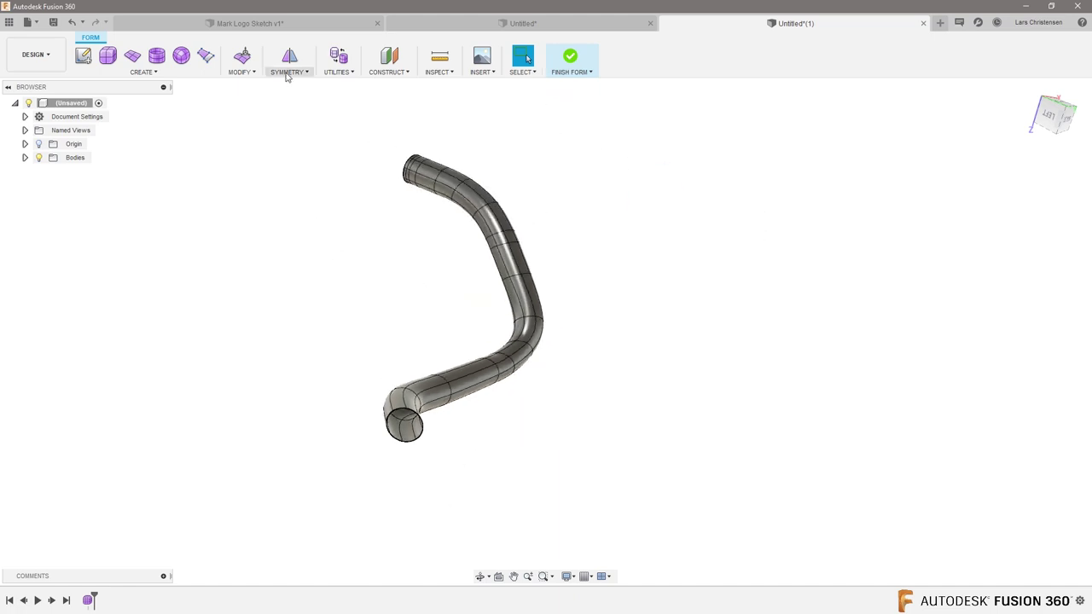
left_click(242, 71)
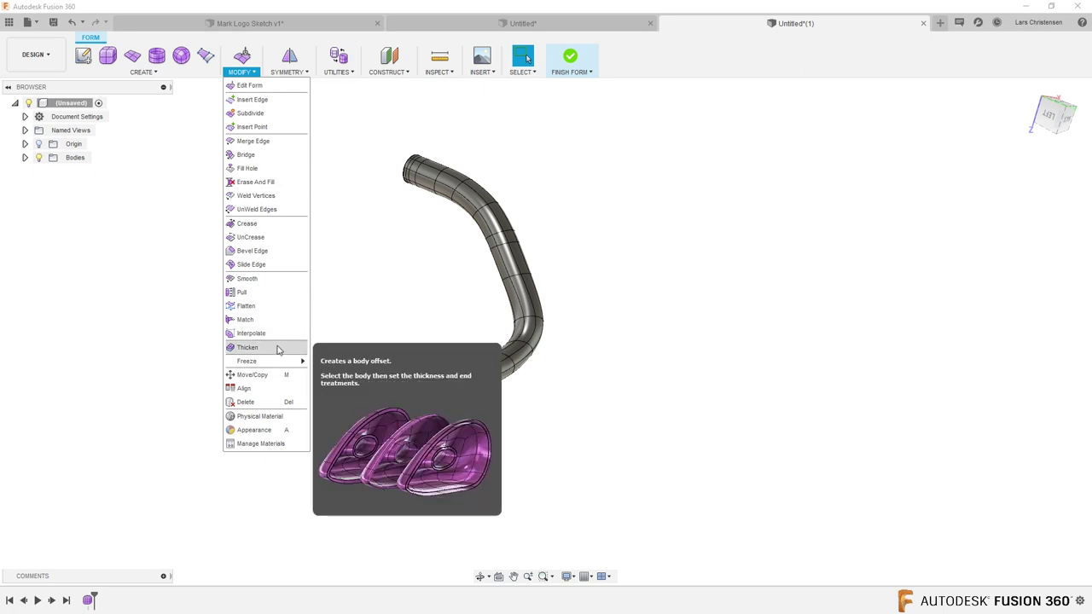
Thicken the two-bend tube by 0.25 mm, finish the form, and orbit the resulting body
left_click(252, 347)
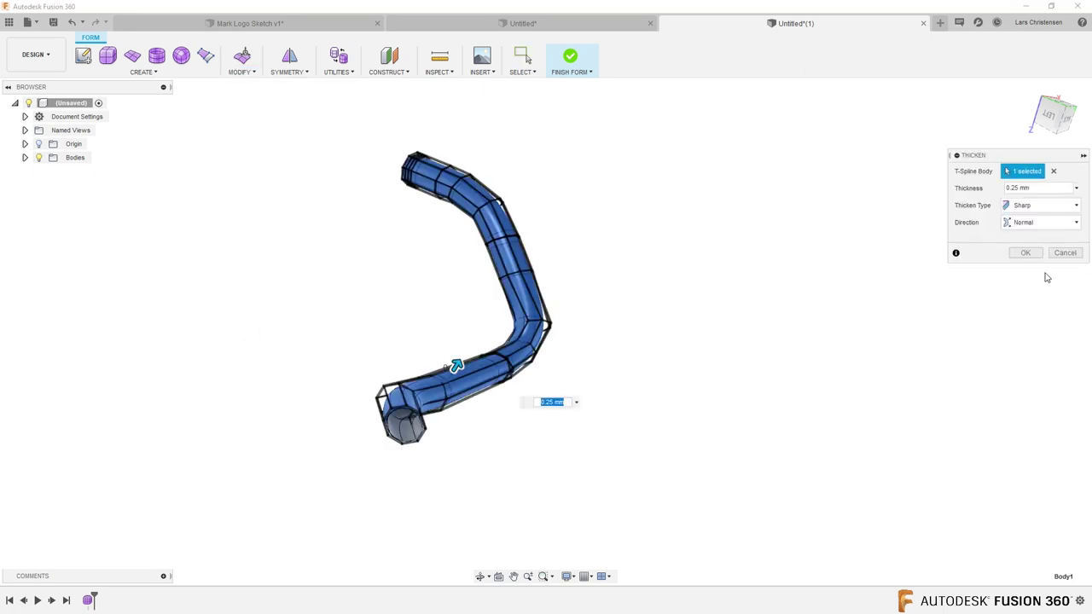
left_click(1040, 253)
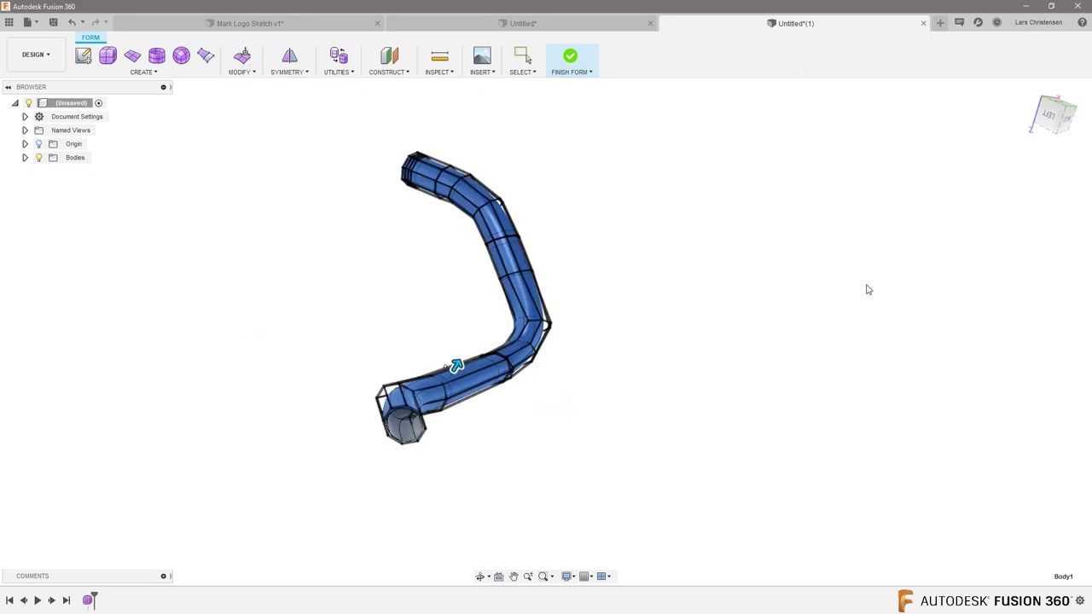
left_click(571, 57)
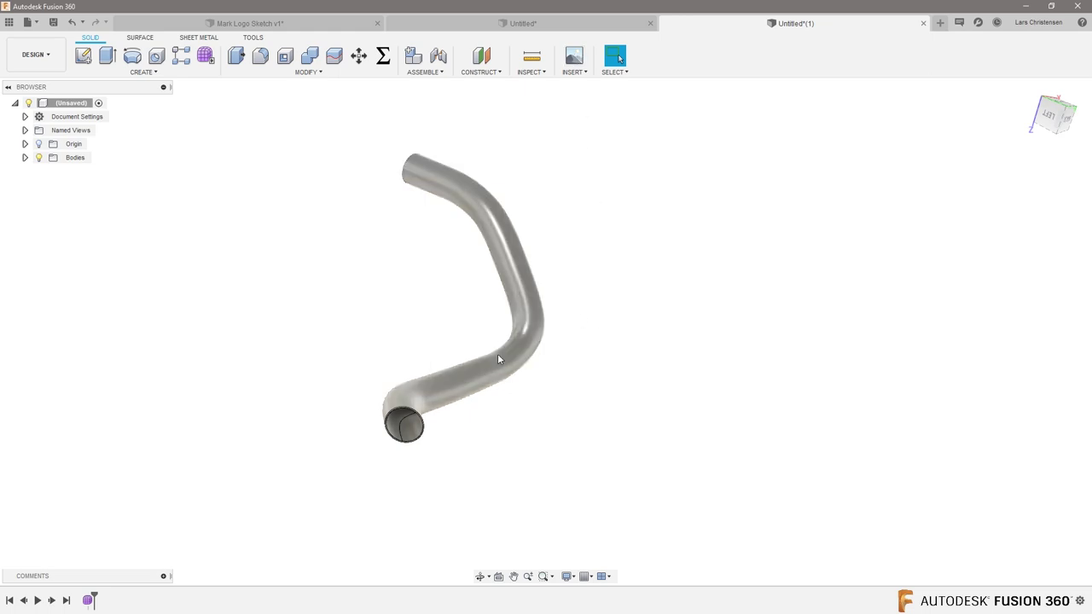
middle_click_drag(564, 377, 455, 99, "shift")
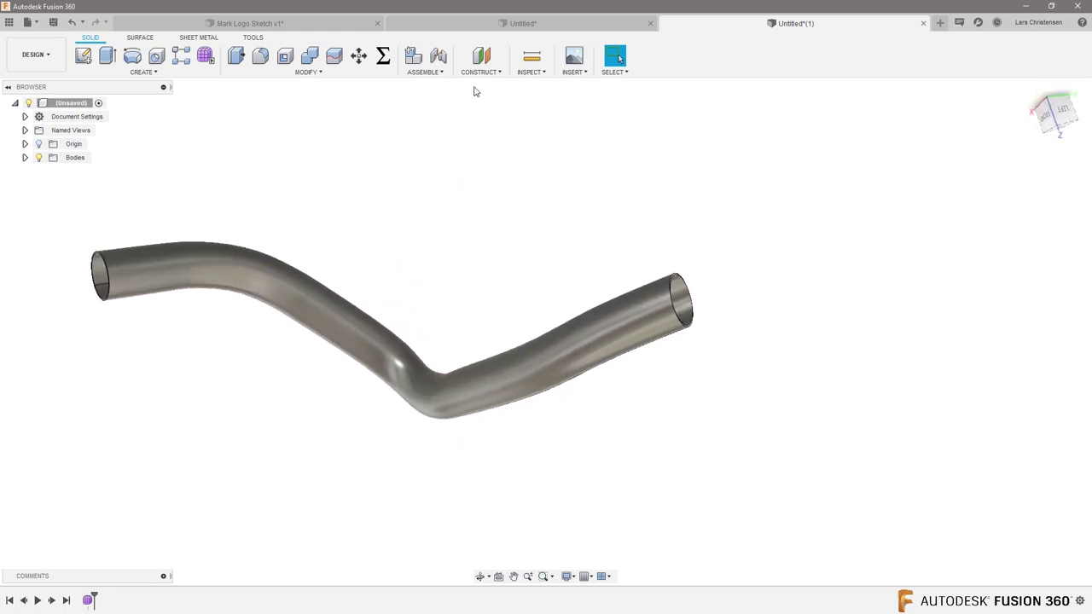
middle_click_drag(564, 66, 641, 262, "shift")
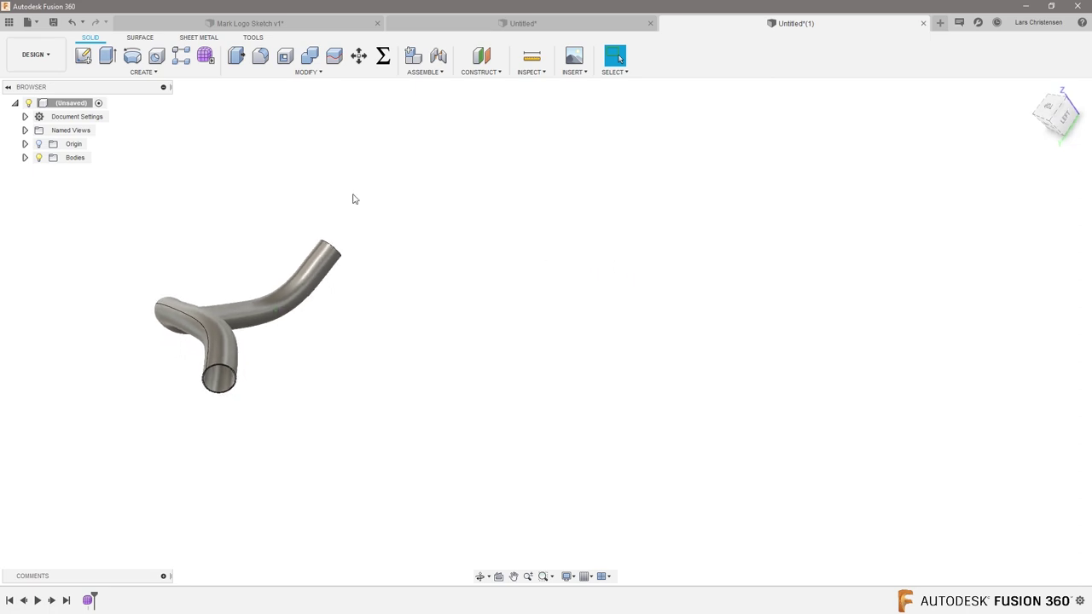
middle_click_drag(267, 253, 492, 349, "shift")
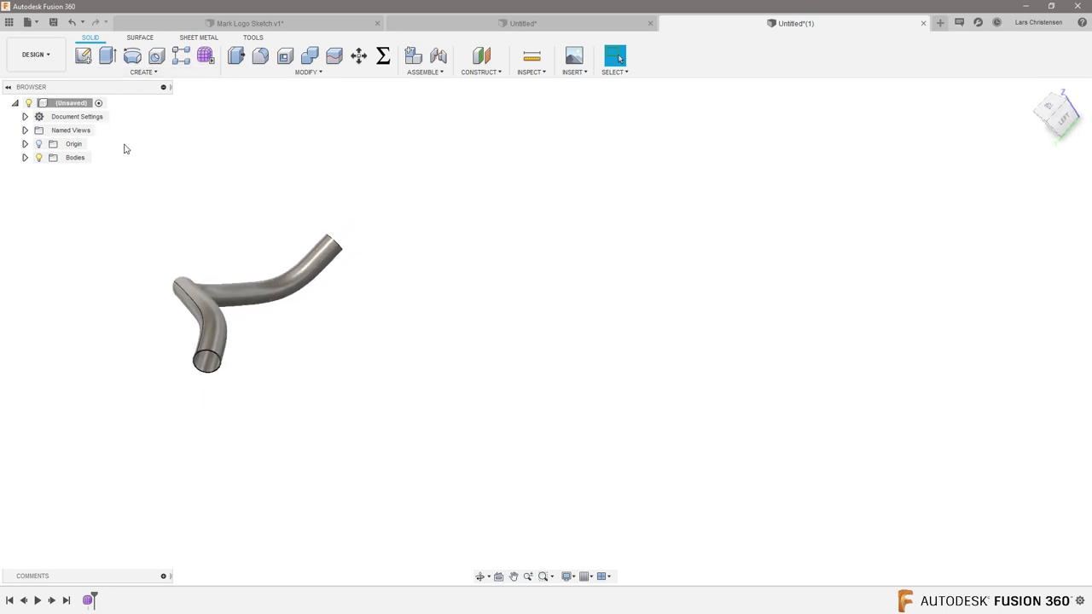
left_click(142, 72)
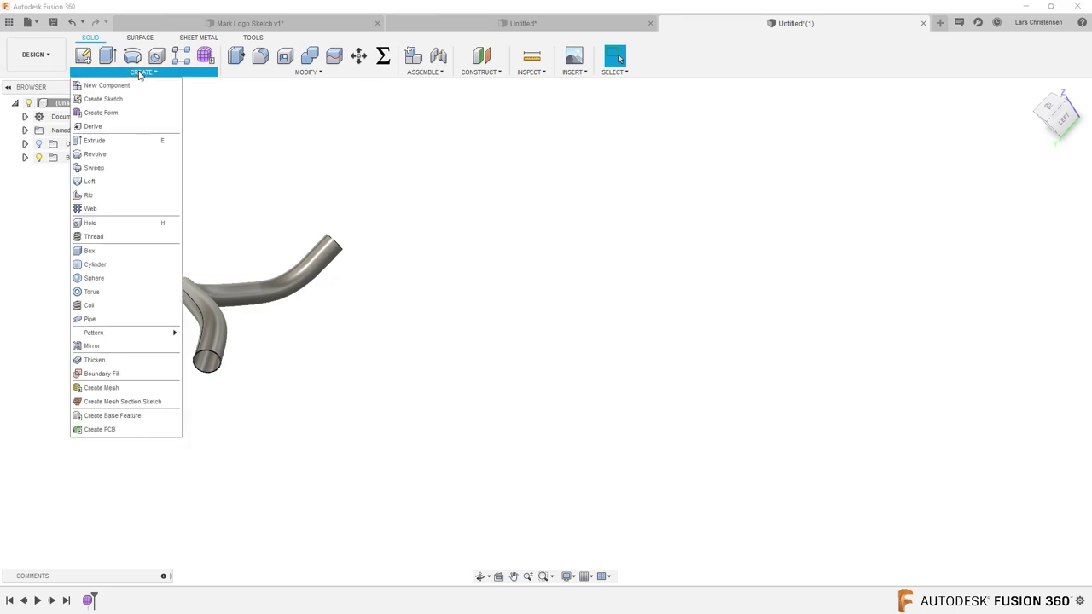
Create a coil on the origin plane: 100 mm diameter, 25° taper, 6 mm section
left_click(110, 308)
middle_click_drag(512, 365, 242, 388, "shift")
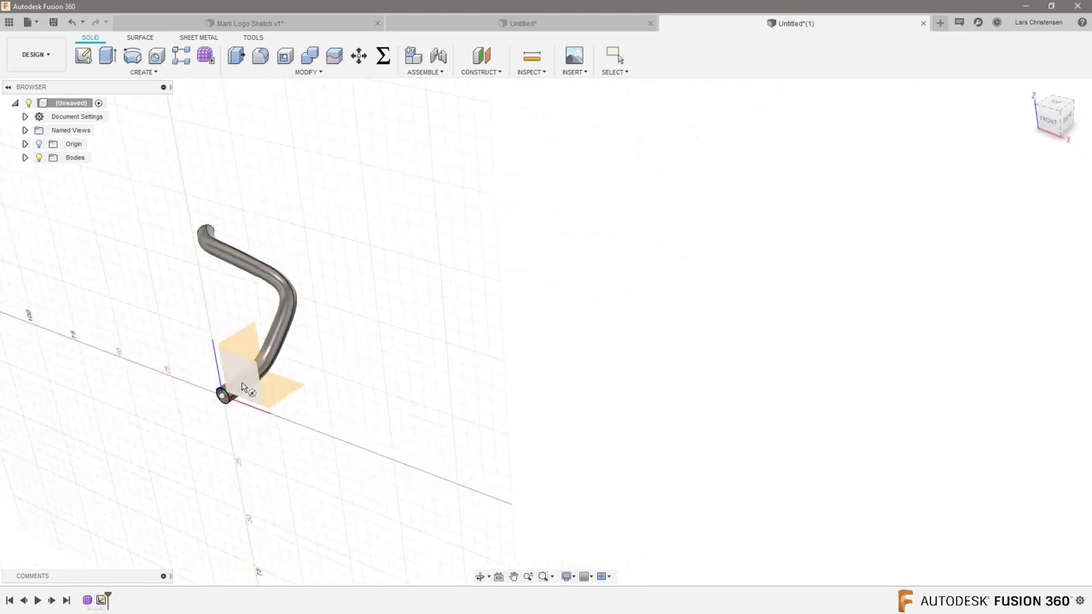
left_click(242, 388)
left_click(590, 526)
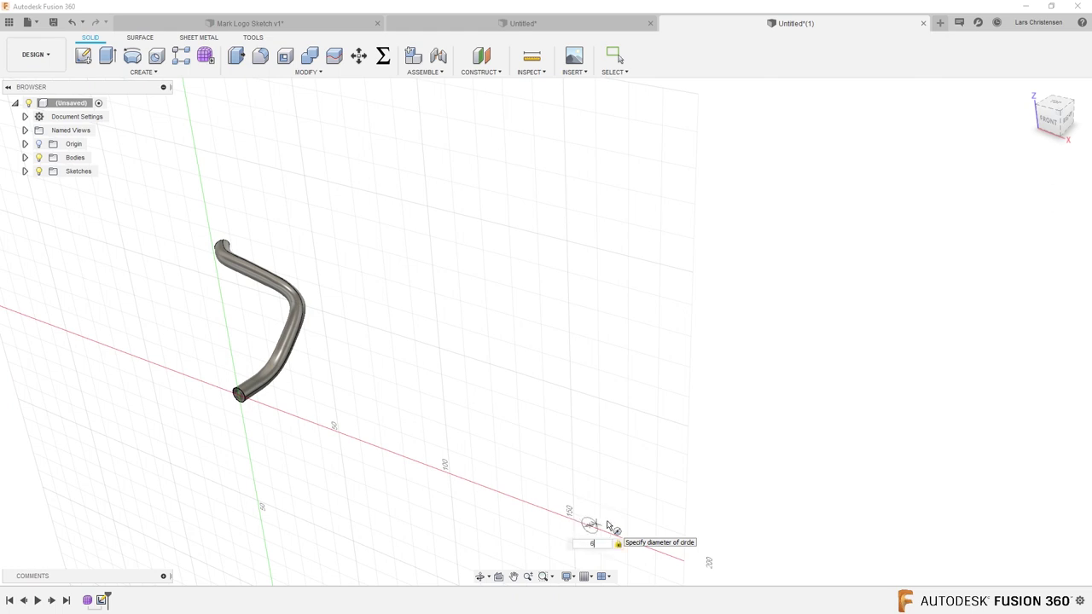
key("BackSpace")
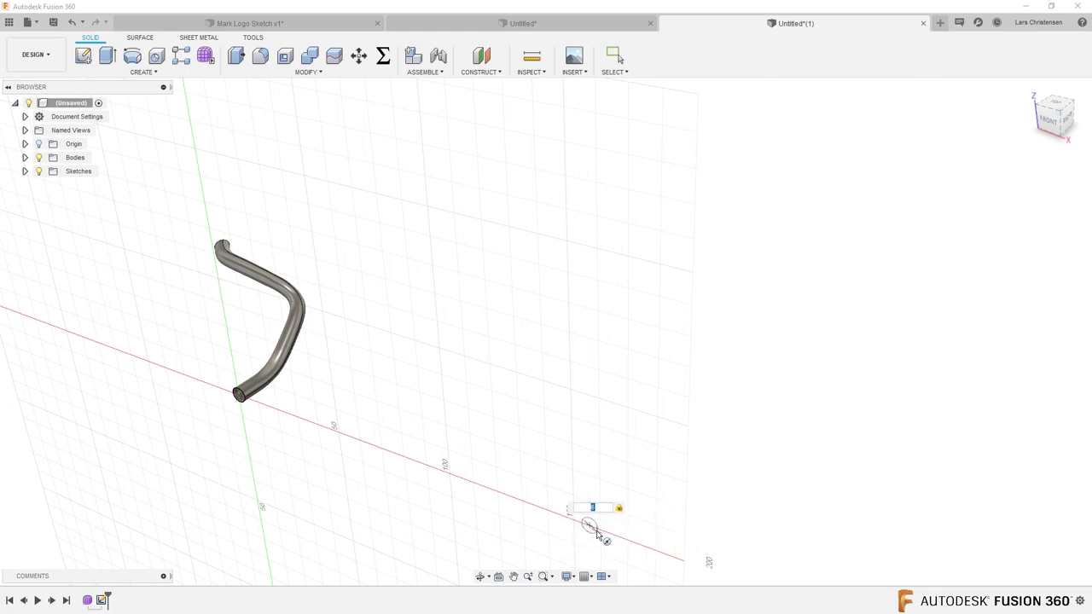
type("100")
key("Return")
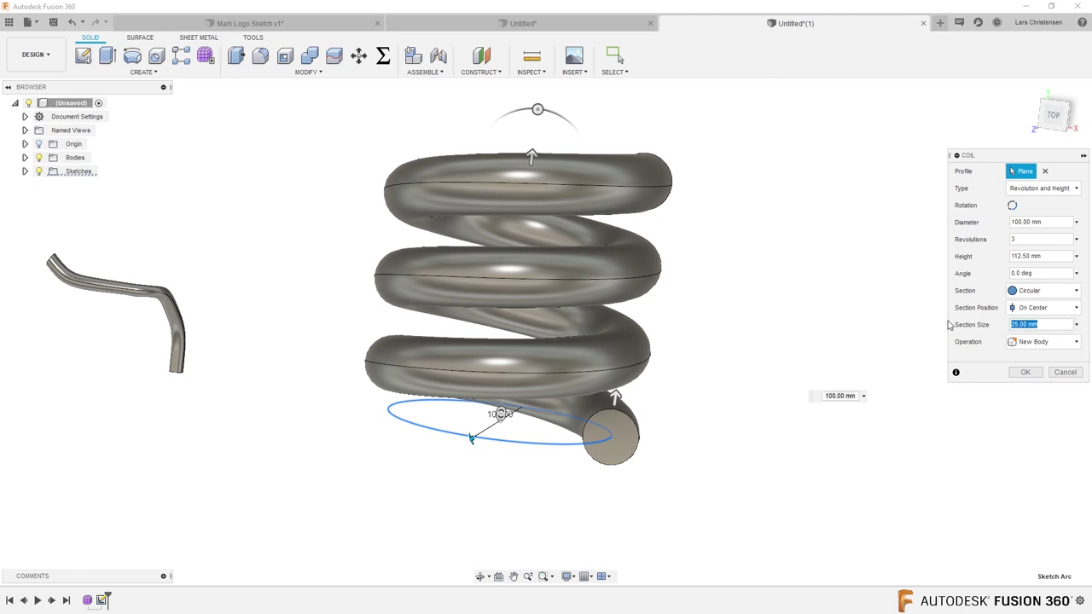
middle_click_drag(674, 413, 768, 297, "shift")
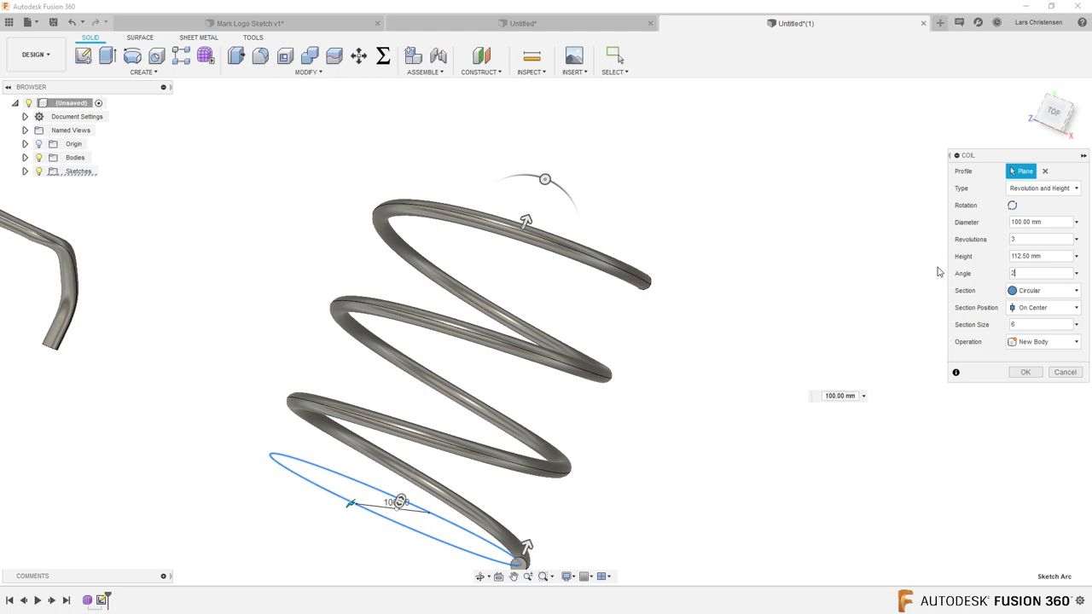
key("Return")
middle_click_drag(938, 271, 841, 365, "shift")
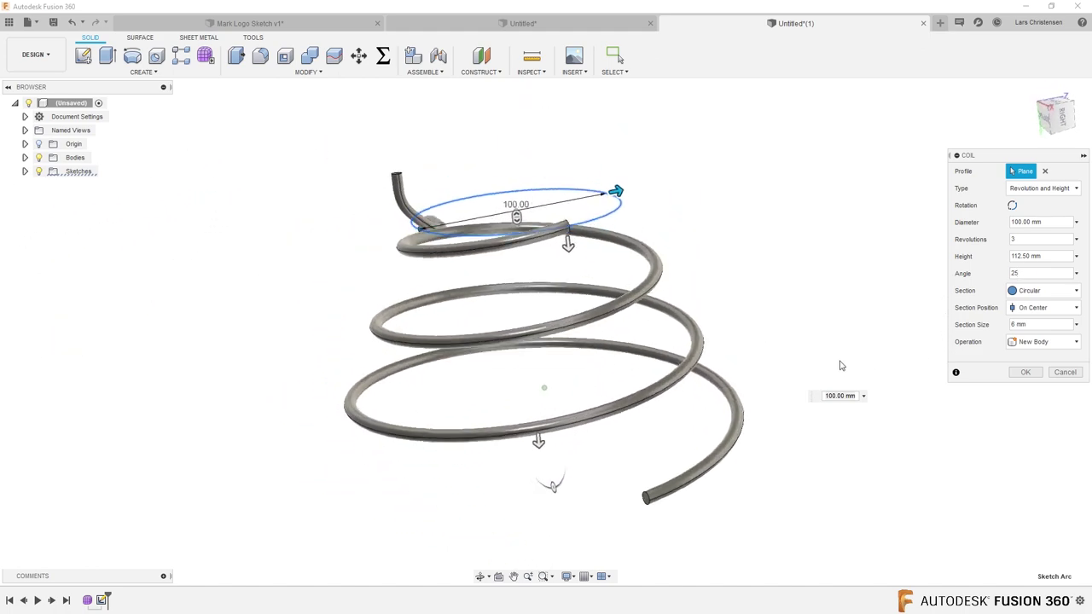
left_click(1028, 372)
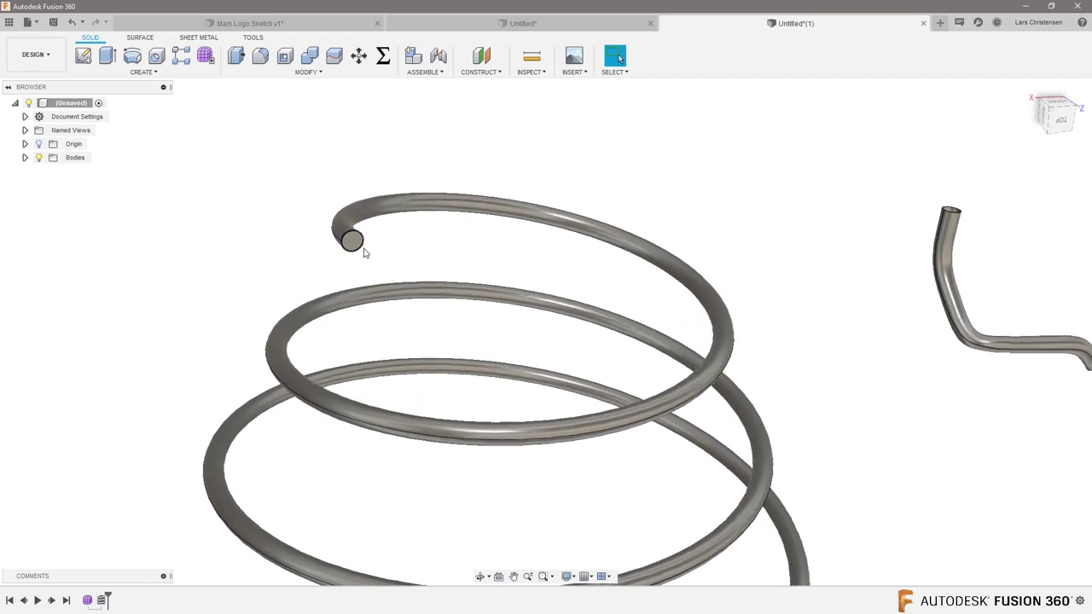
left_click(82, 56)
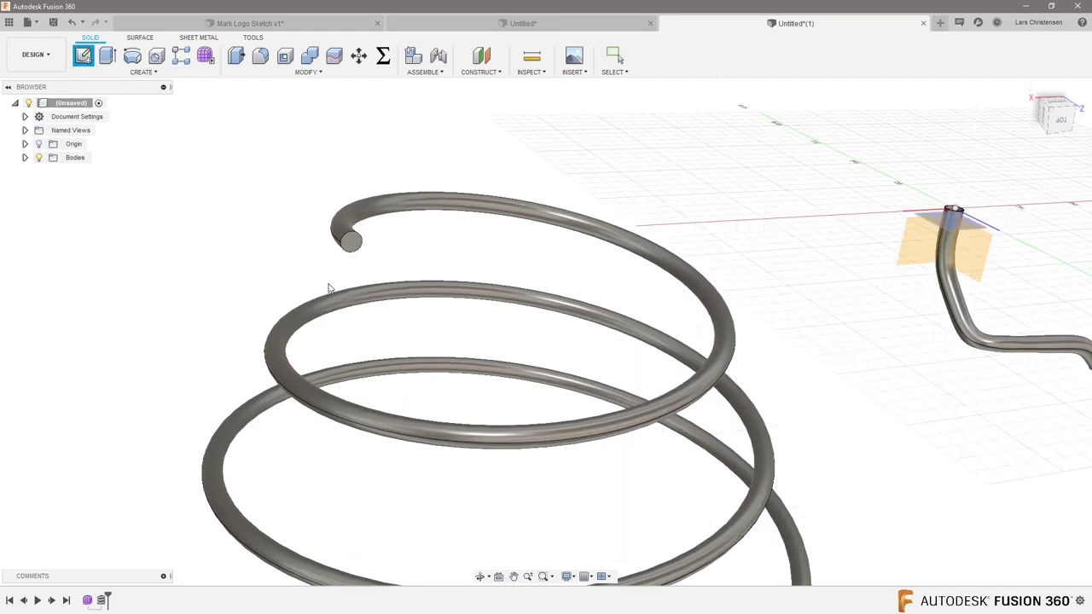
Sketch on the coil's end face, project its circular outline, and finish the sketch
left_click(351, 245)
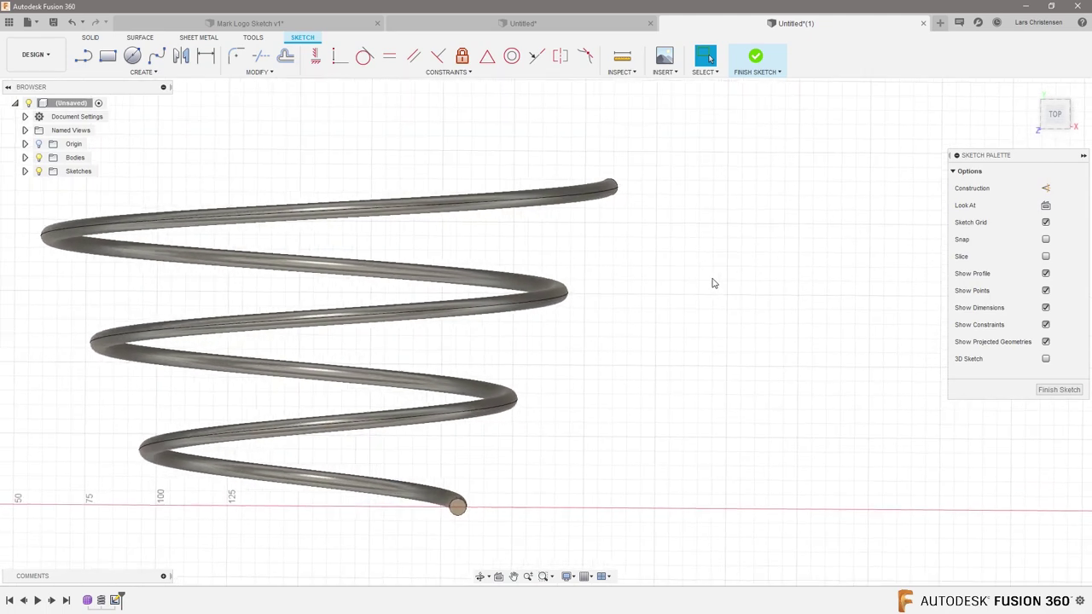
scroll(333, 220, "up", 4)
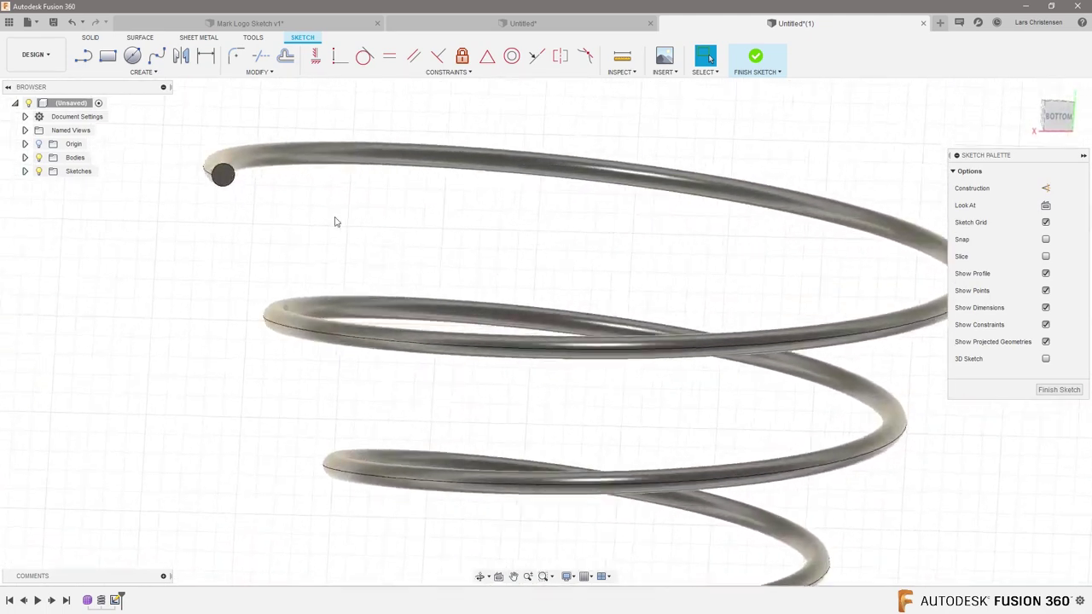
key("p")
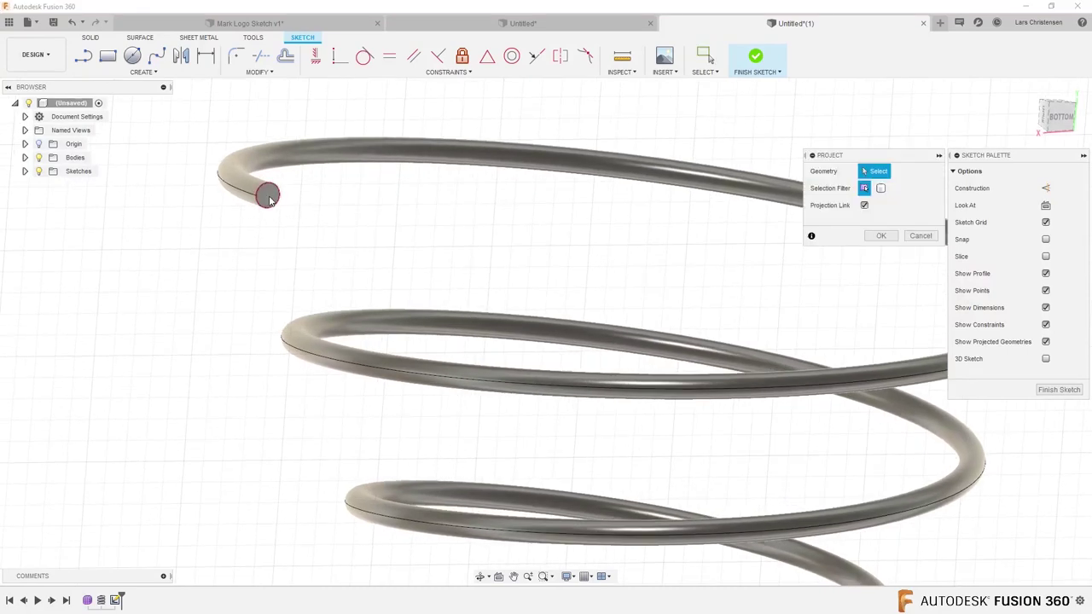
left_click(268, 196)
left_click(881, 236)
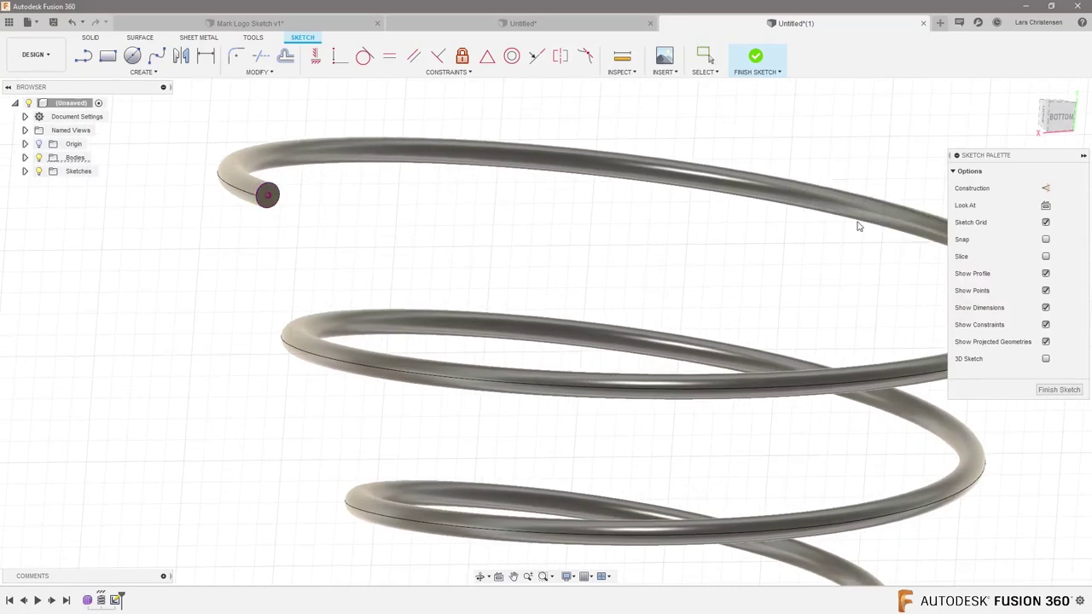
left_click(1058, 389)
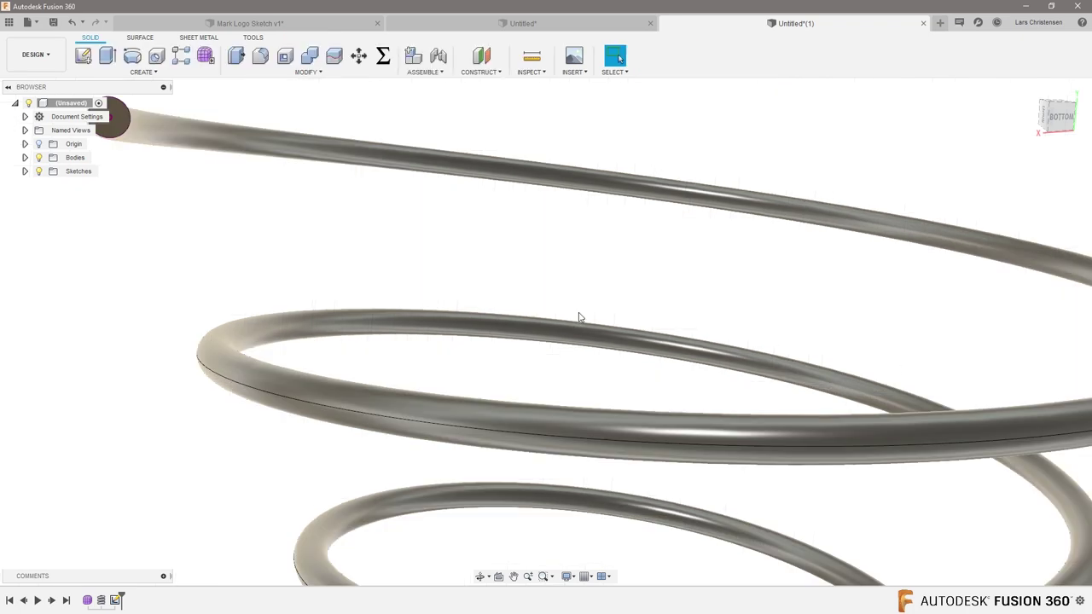
scroll(730, 393, "down", 3)
left_click(107, 56)
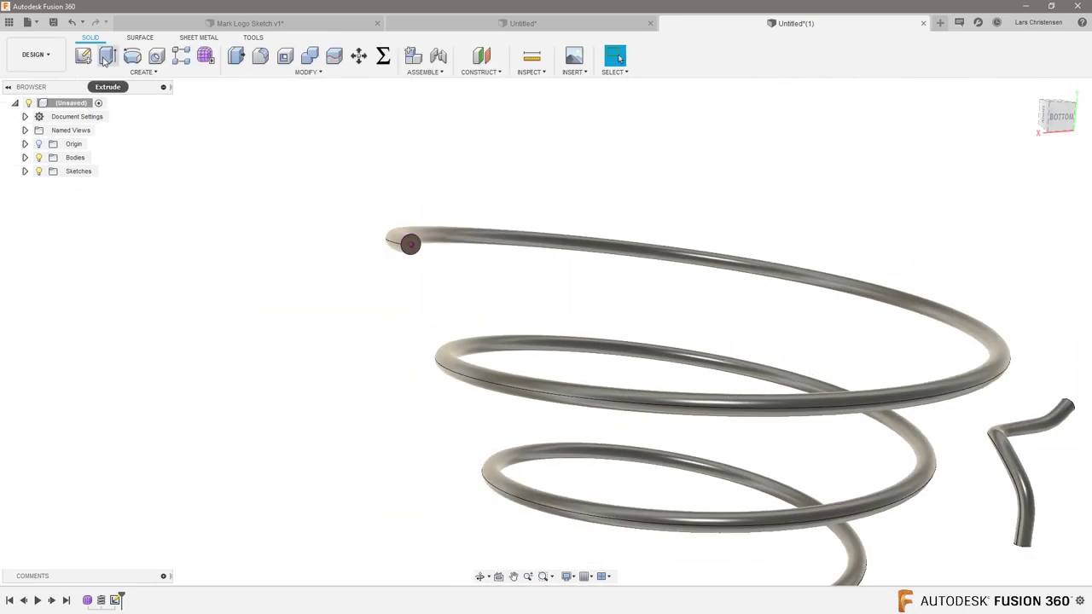
Extrude the coil-end profile about 193 mm into a straight rod joined to the coil
left_click(409, 254)
middle_click_drag(458, 292, 402, 335, "shift")
left_click_drag(393, 316, 753, 351)
left_click(1025, 310)
middle_click_drag(939, 329, 826, 374, "shift")
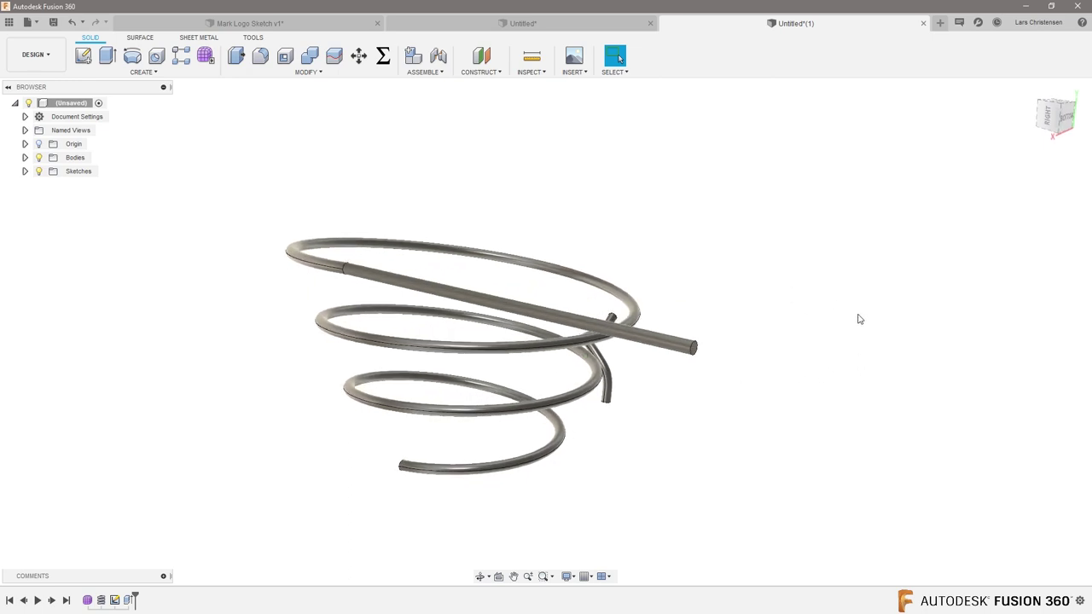
middle_click_drag(810, 405, 899, 418, "shift")
middle_click_drag(419, 127, 320, 81, "shift")
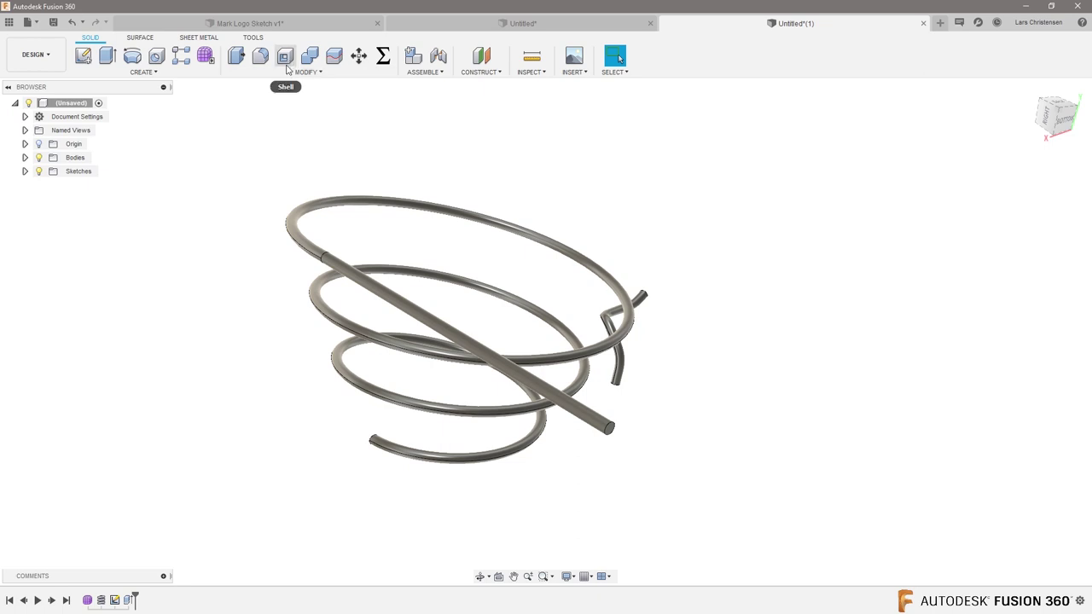
left_click(285, 56)
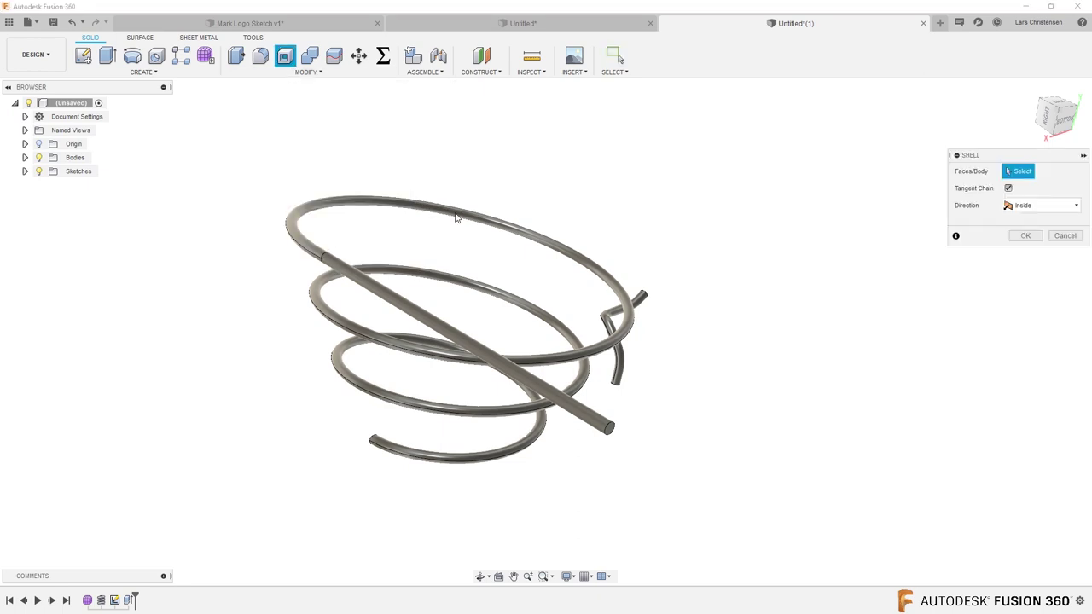
Shell the coil and rod to 0.25 mm inside thickness, removing the rod end and coil end faces
middle_click_drag(712, 407, 370, 372, "shift")
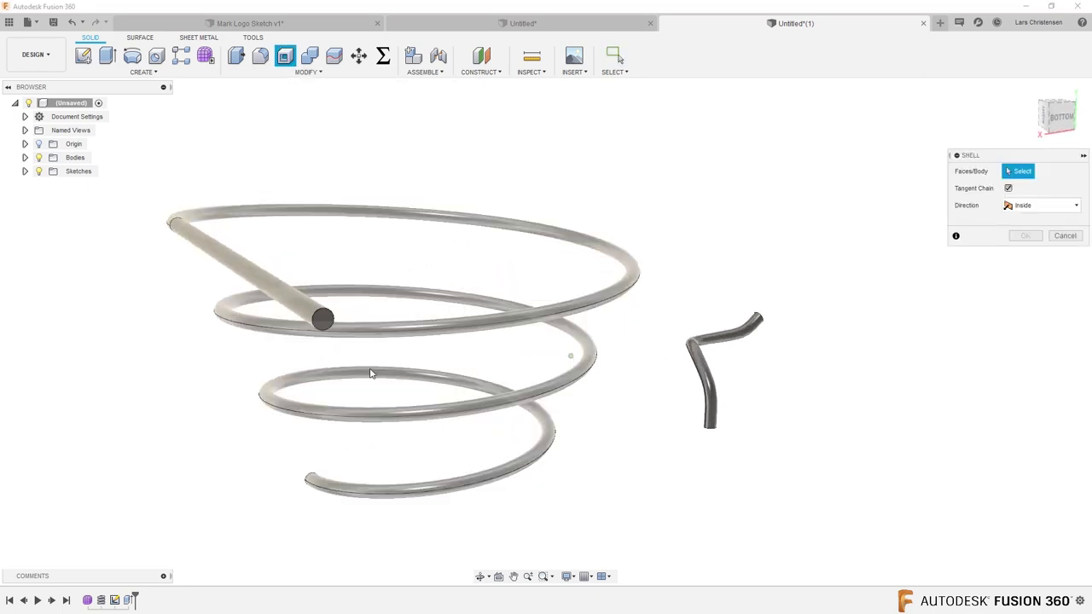
left_click(311, 324)
middle_click_drag(310, 324, 706, 450, "shift")
left_click(705, 445)
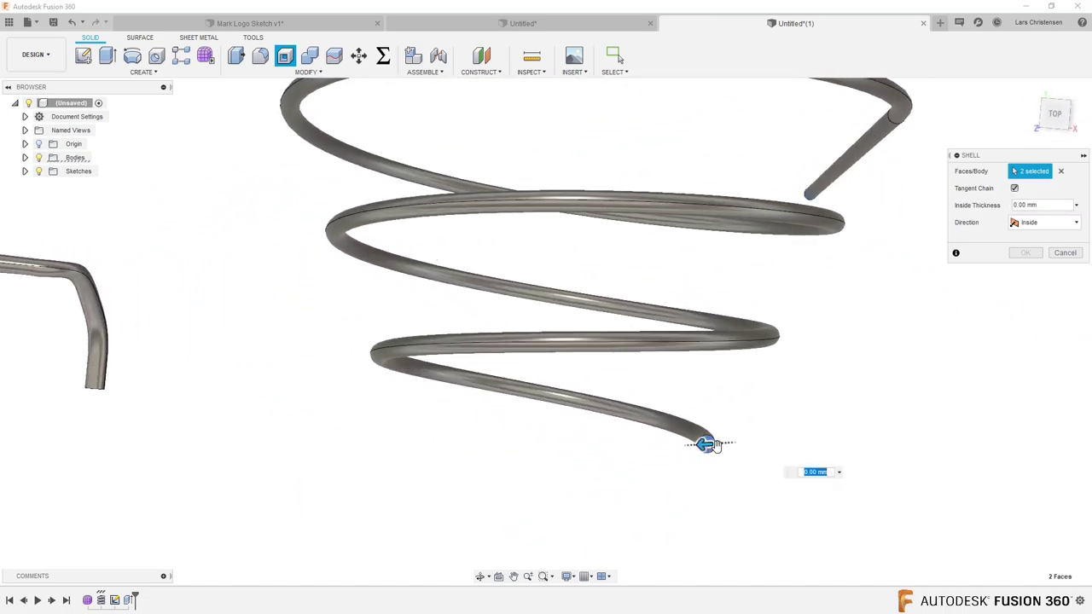
left_click(1034, 206)
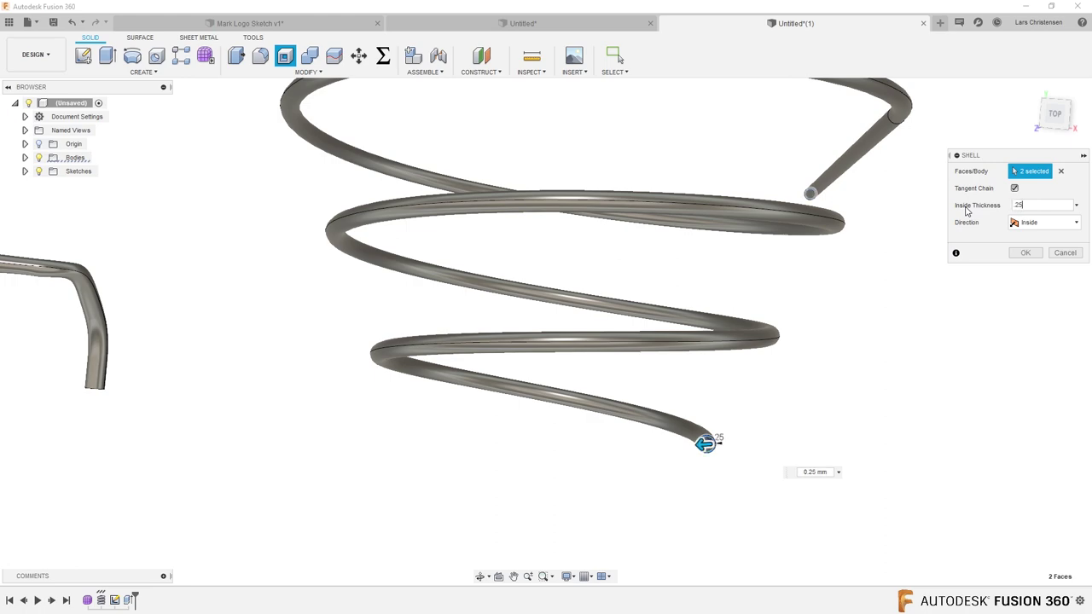
key("Return")
middle_click_drag(968, 211, 537, 350, "shift")
scroll(547, 317, "up", 5)
key("F6")
middle_click_drag(562, 402, 395, 402, "shift")
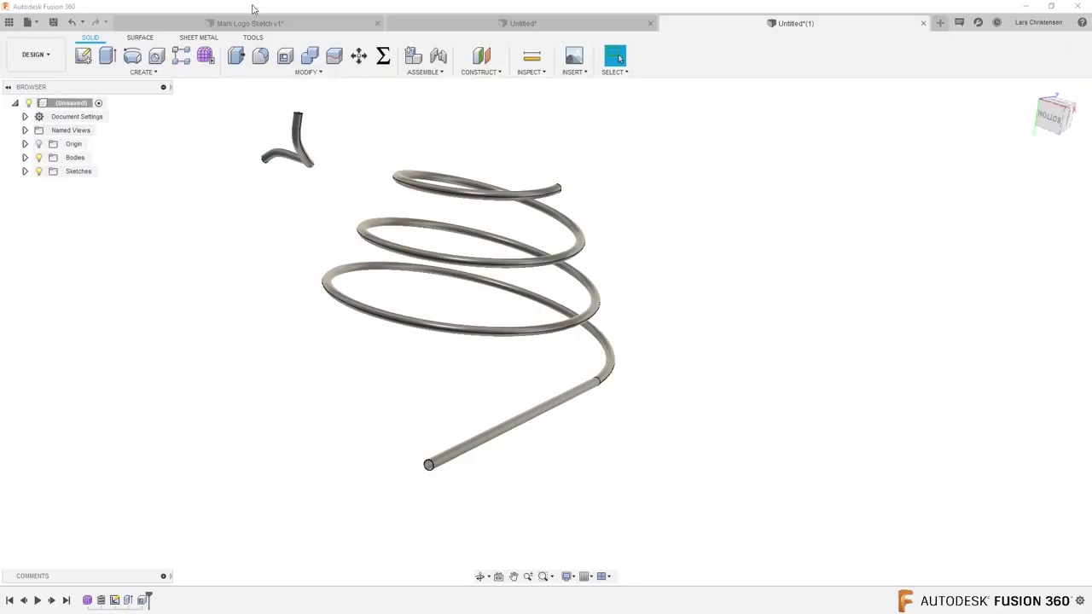
Open a new blank design tab, Untitled(2), next to the spring model
left_click(940, 23)
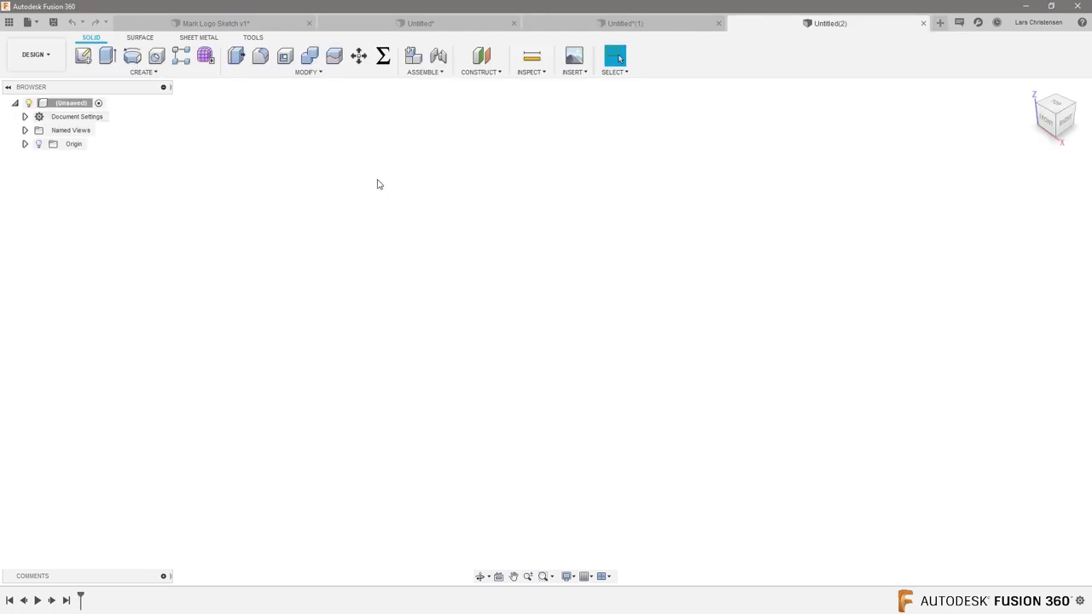
Sketch a 150 mm diameter circle centred on the origin on a vertical plane
left_click(83, 57)
left_click(570, 292)
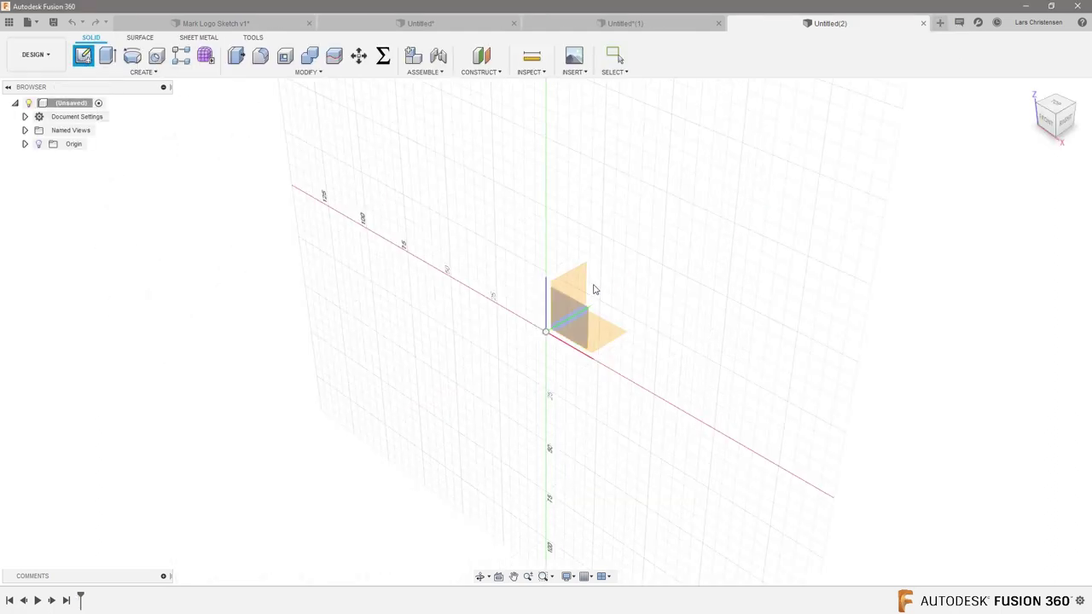
key("c")
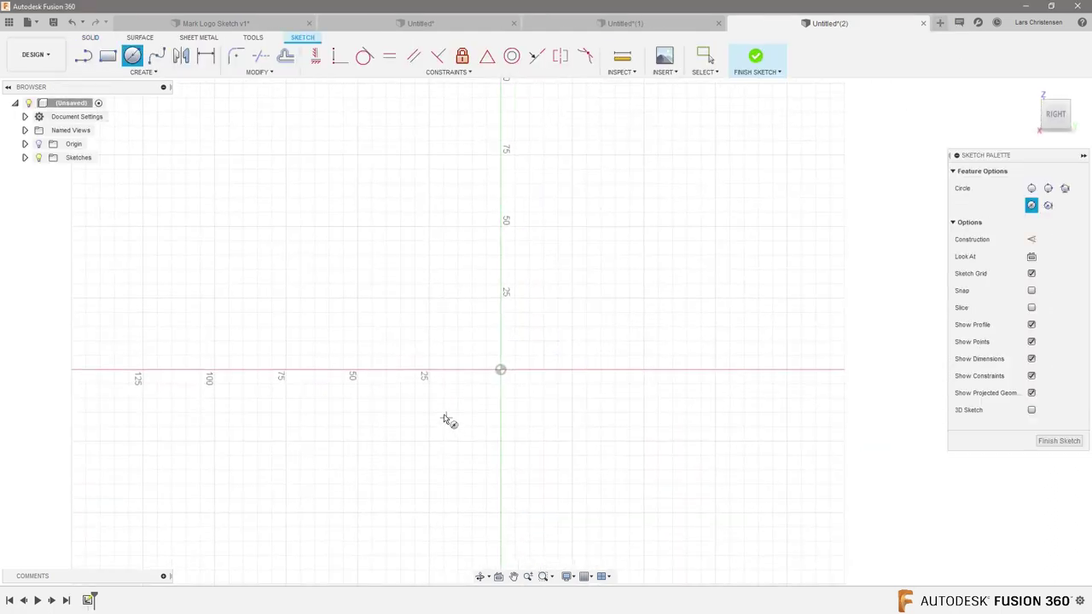
left_click(500, 369)
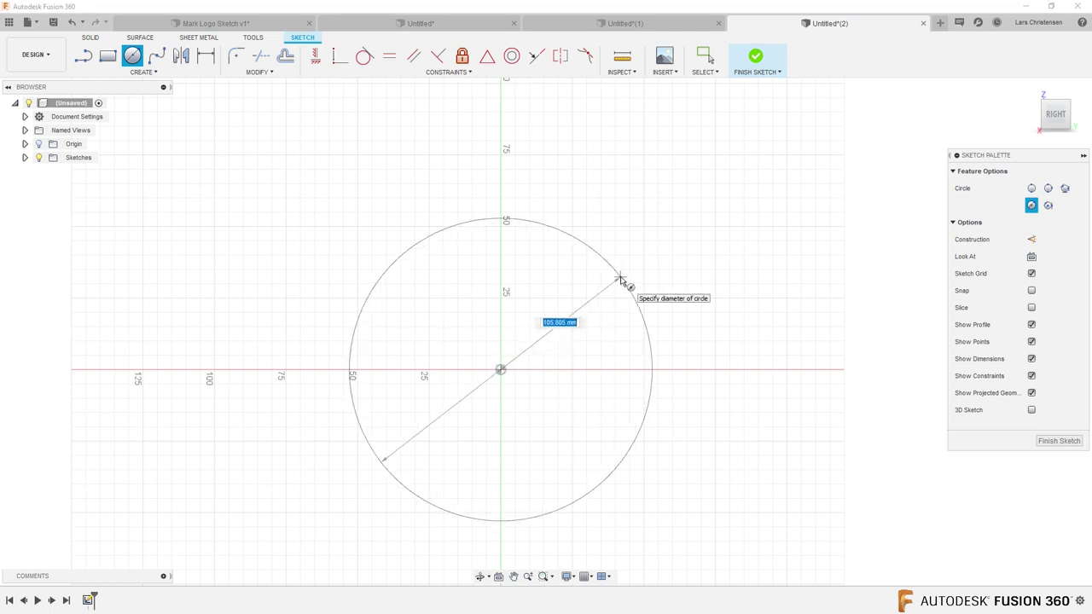
type("150")
key("Return")
key("Escape")
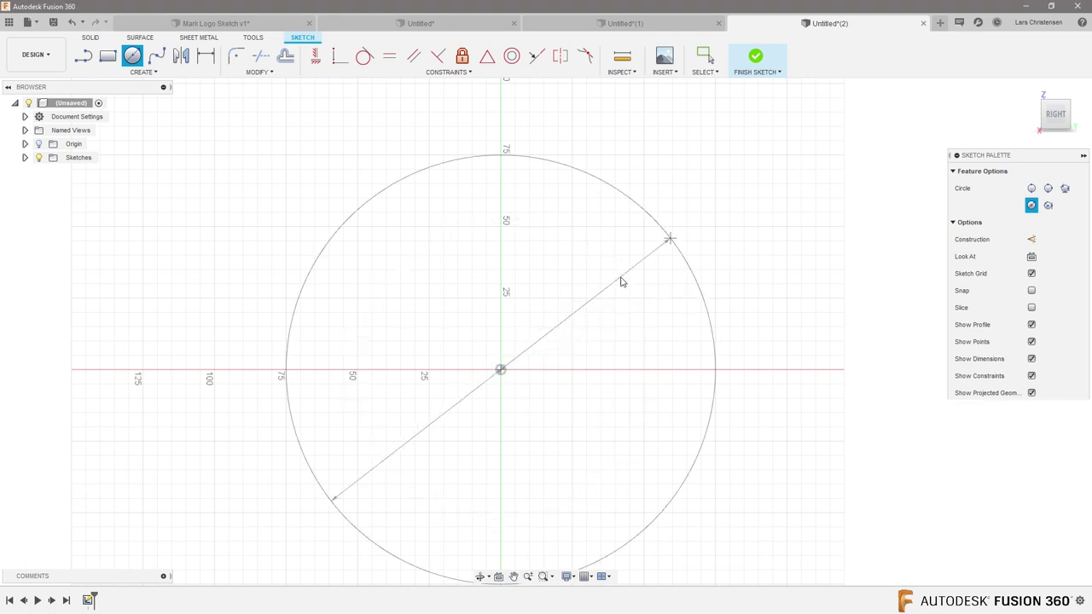
key("Escape")
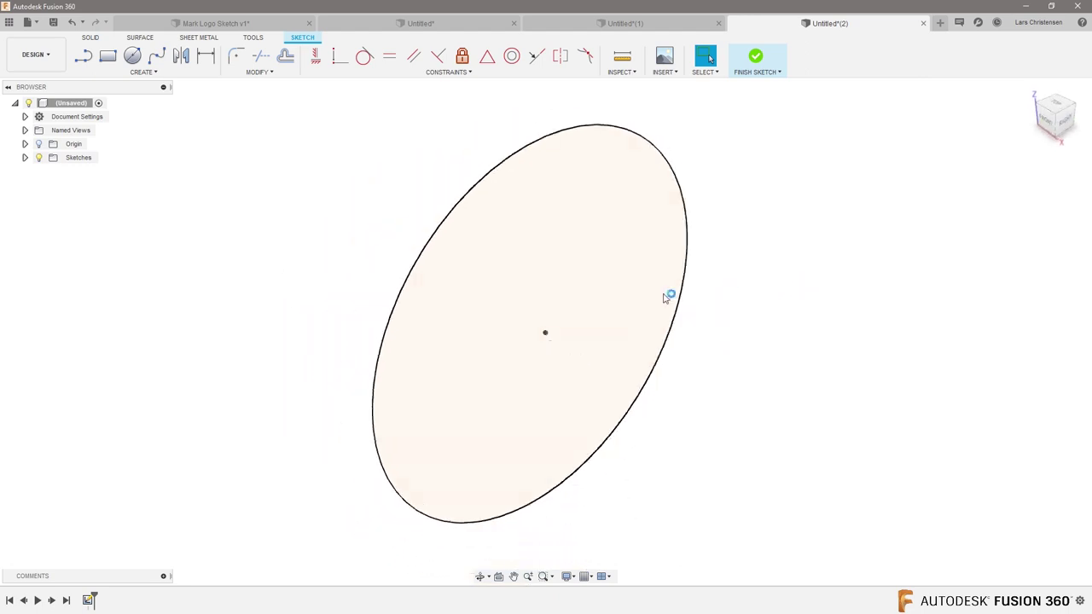
Extrude the circle about 390 mm into a new solid cylinder body
key("e")
scroll(242, 261, "down", 5)
left_click_drag(361, 297, 726, 529)
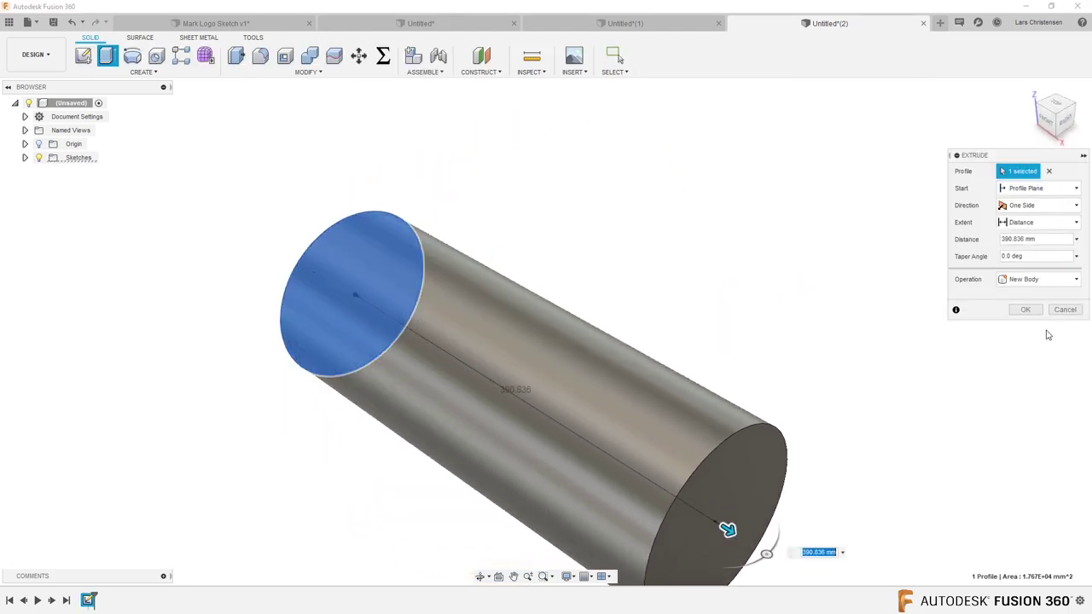
left_click(1041, 311)
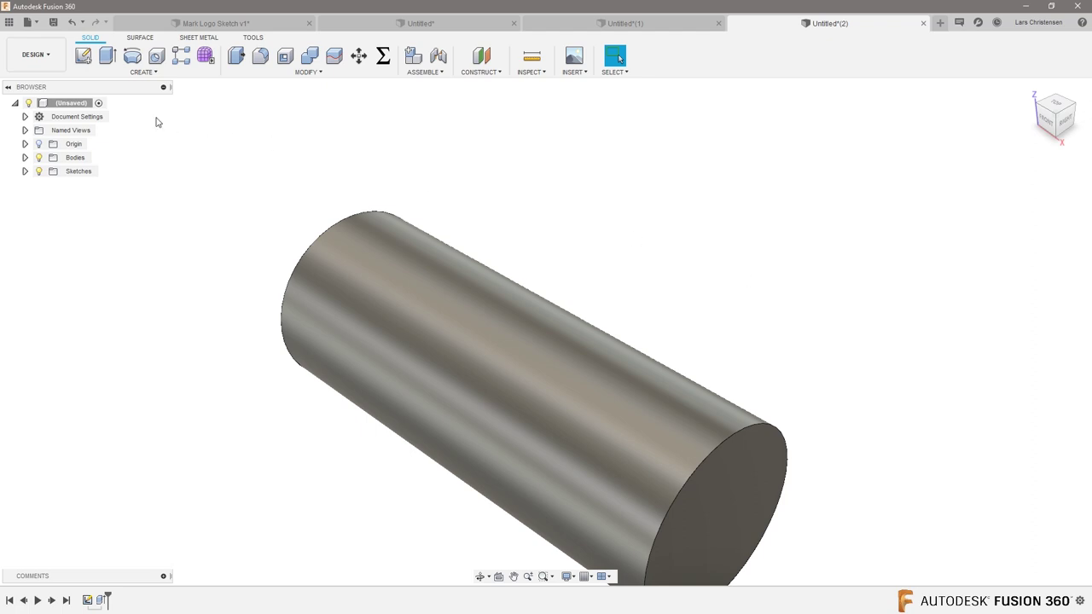
left_click(83, 55)
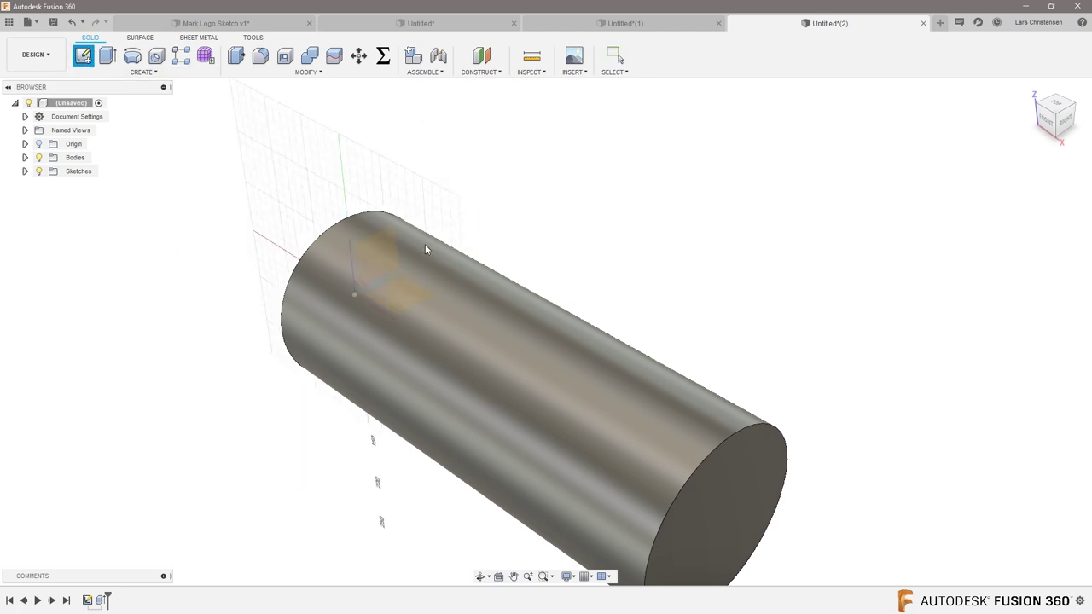
On the horizontal plane, draw a line from the origin to the cylinder's far end
left_click(409, 299)
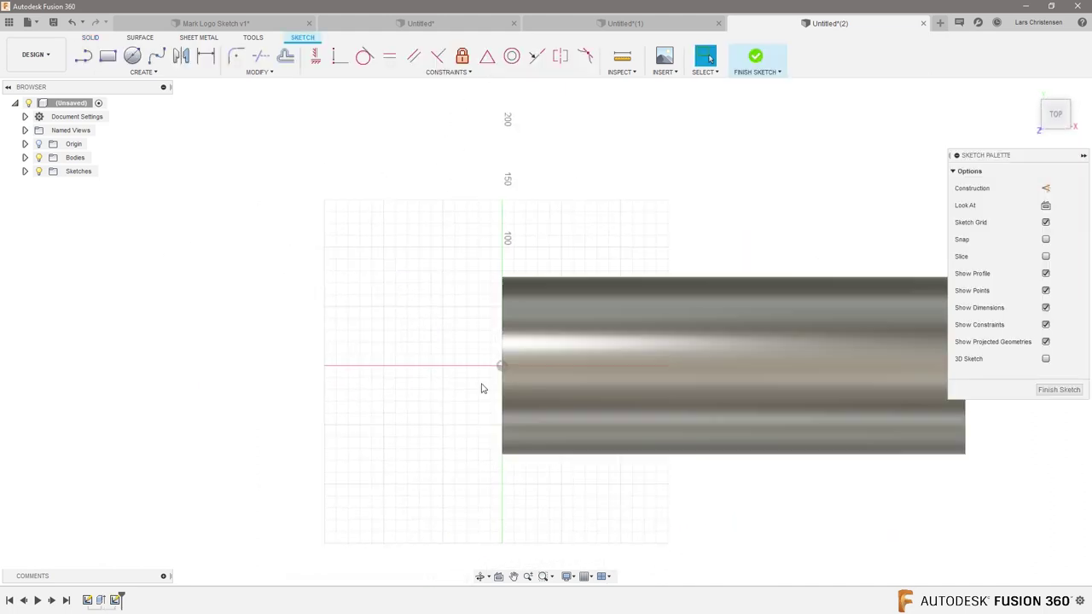
key("l")
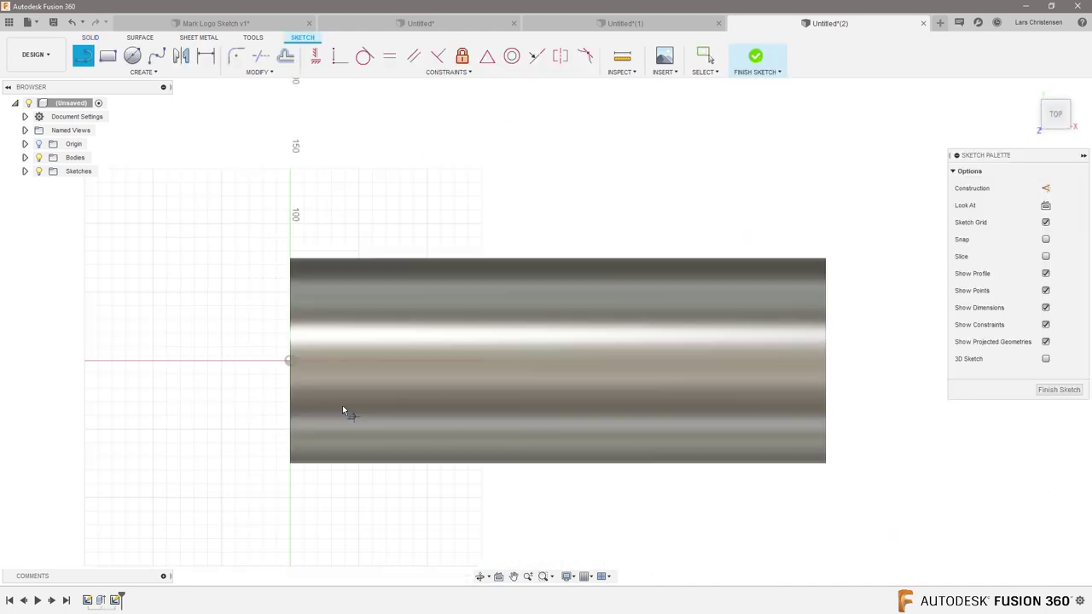
left_click(289, 360)
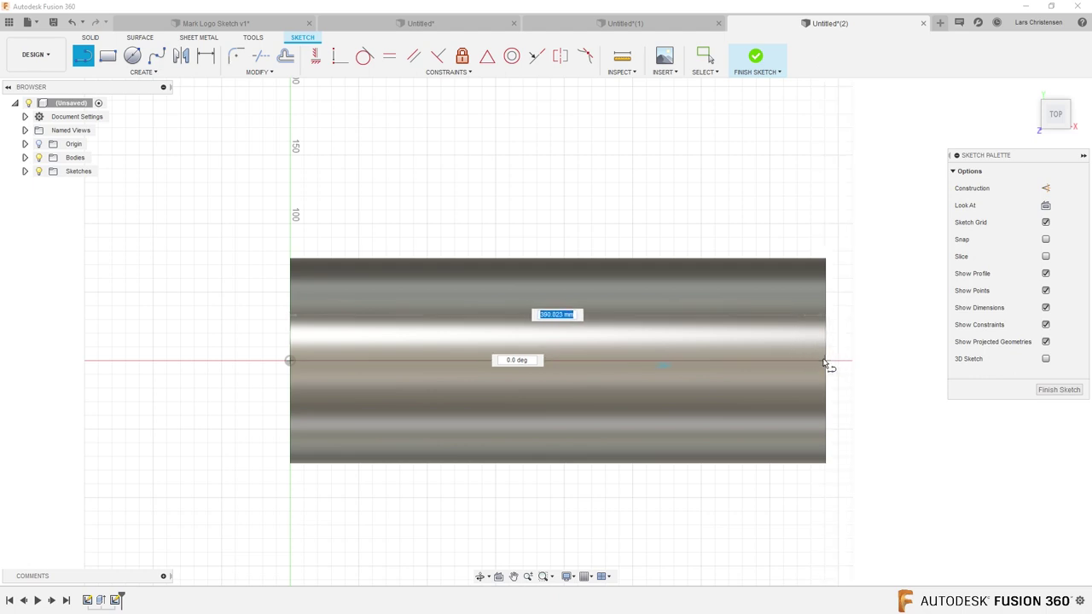
left_click(827, 359)
key("Escape")
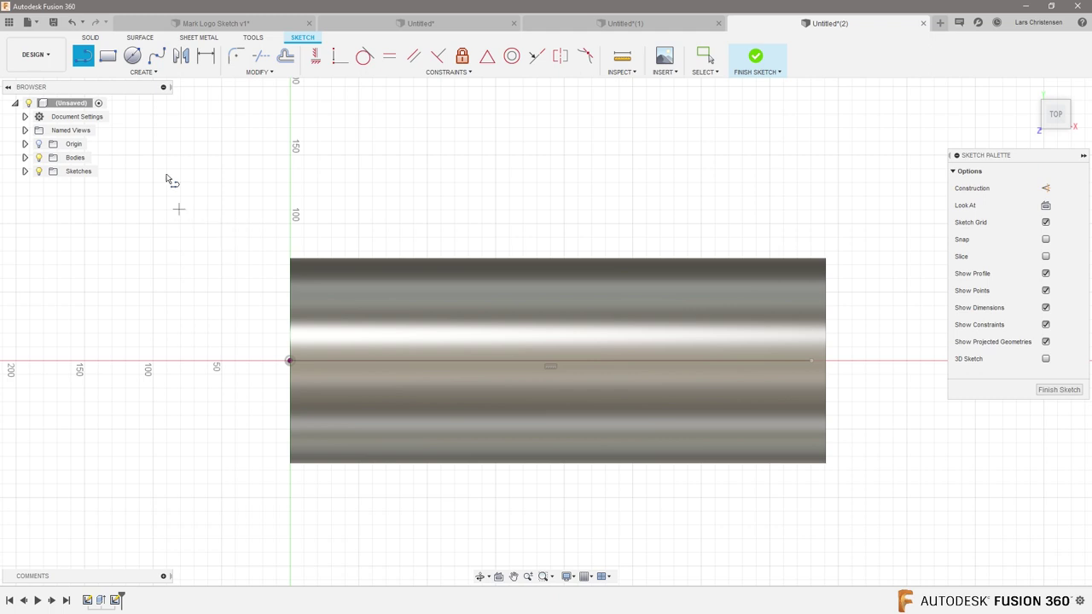
Draw a rectangle with its right edge's midpoint constrained to the line's end
left_click(107, 56)
left_click(505, 141)
left_click(610, 188)
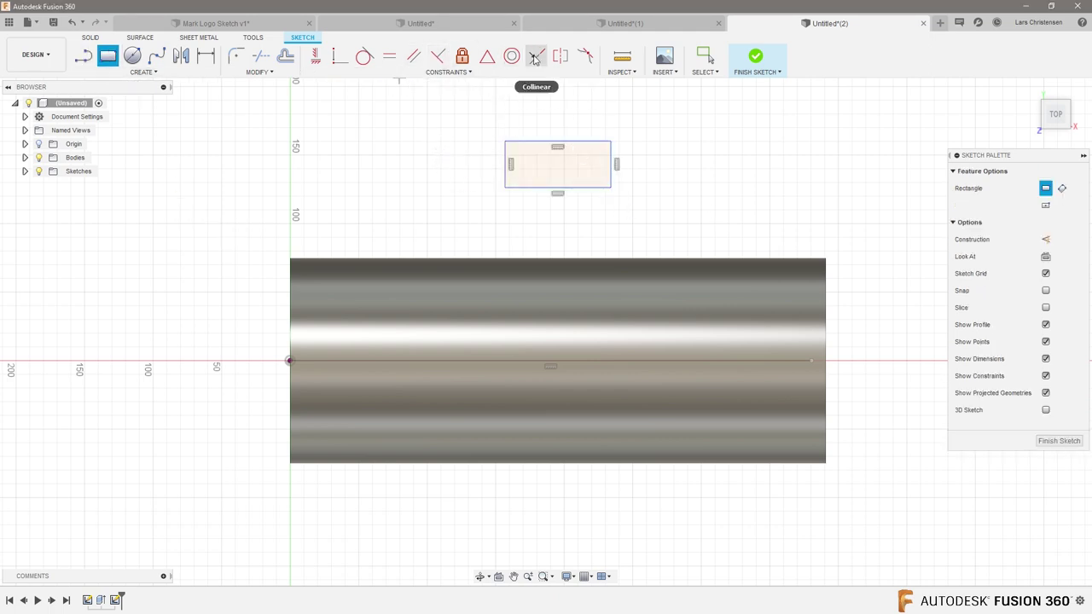
left_click(487, 56)
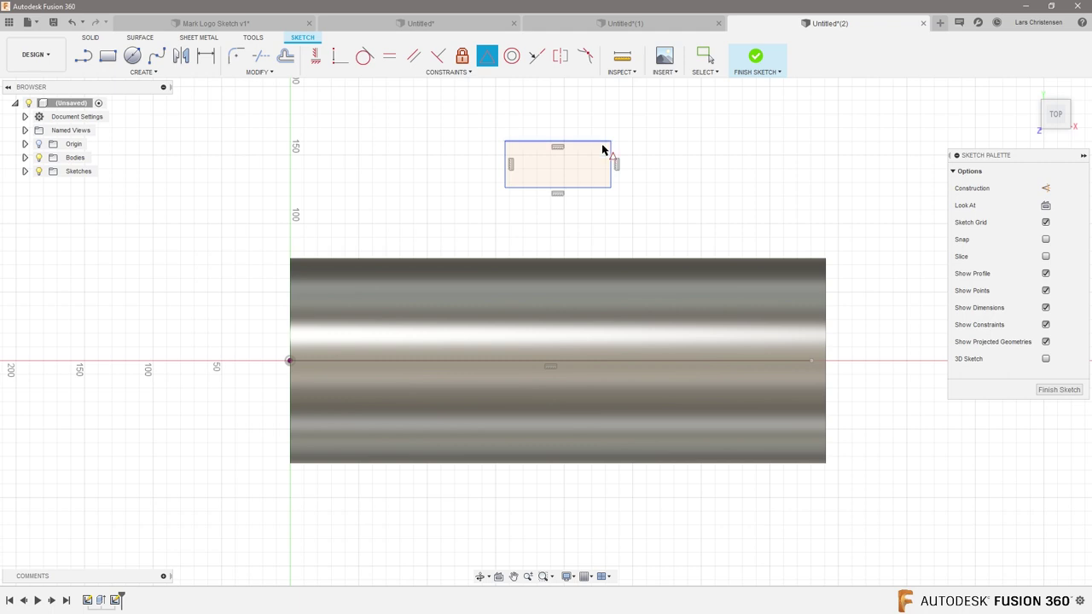
left_click(810, 362)
scroll(894, 429, "up", 3)
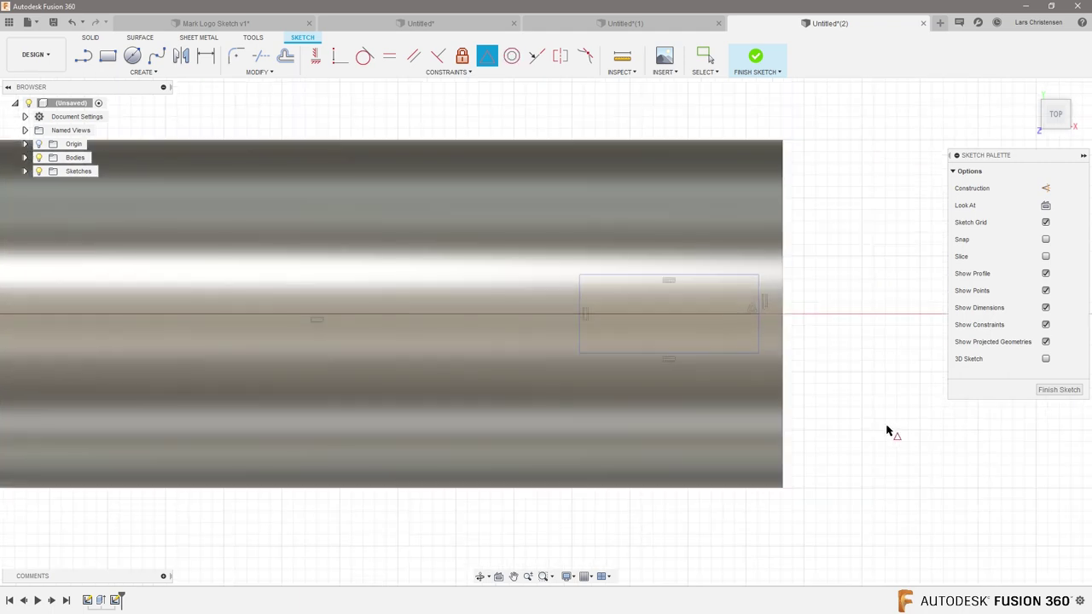
Dimension the rectangle's width and height to 50 mm each and finish the sketch
key("d")
left_click(699, 276)
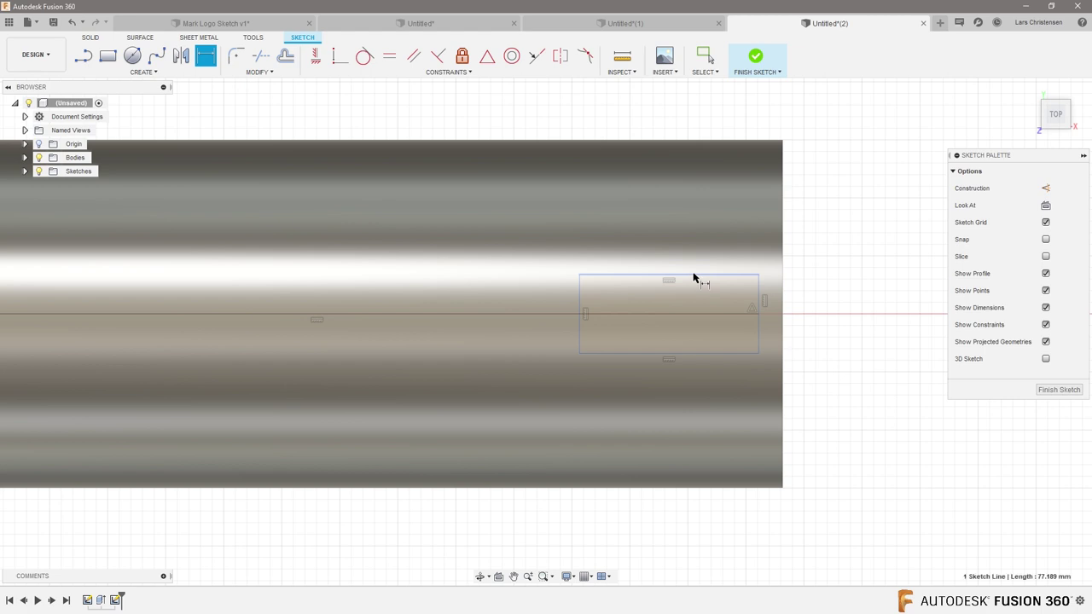
left_click(677, 227)
type("50")
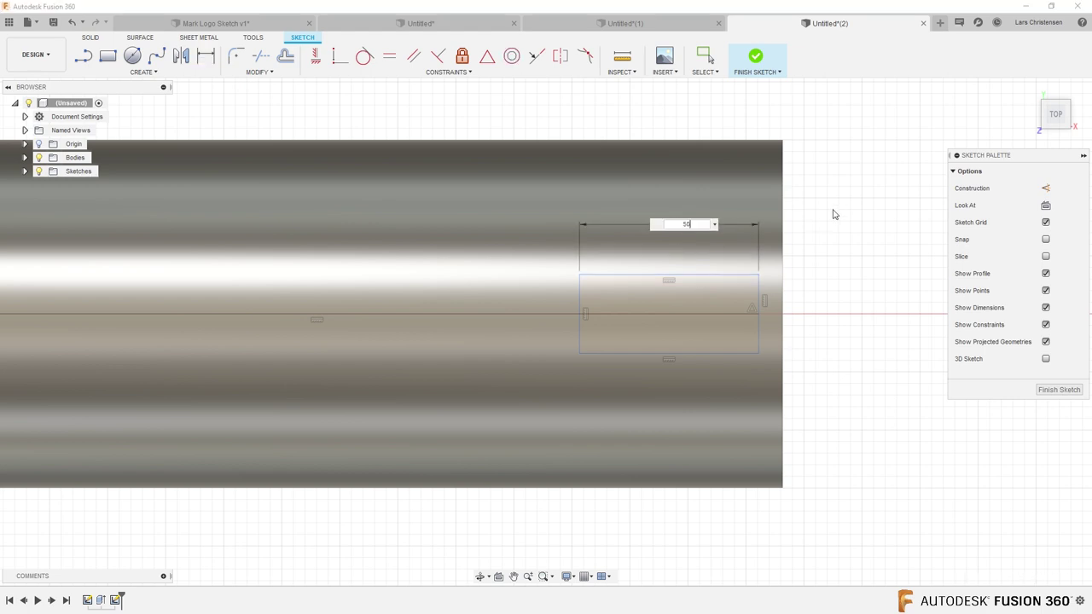
key("Return")
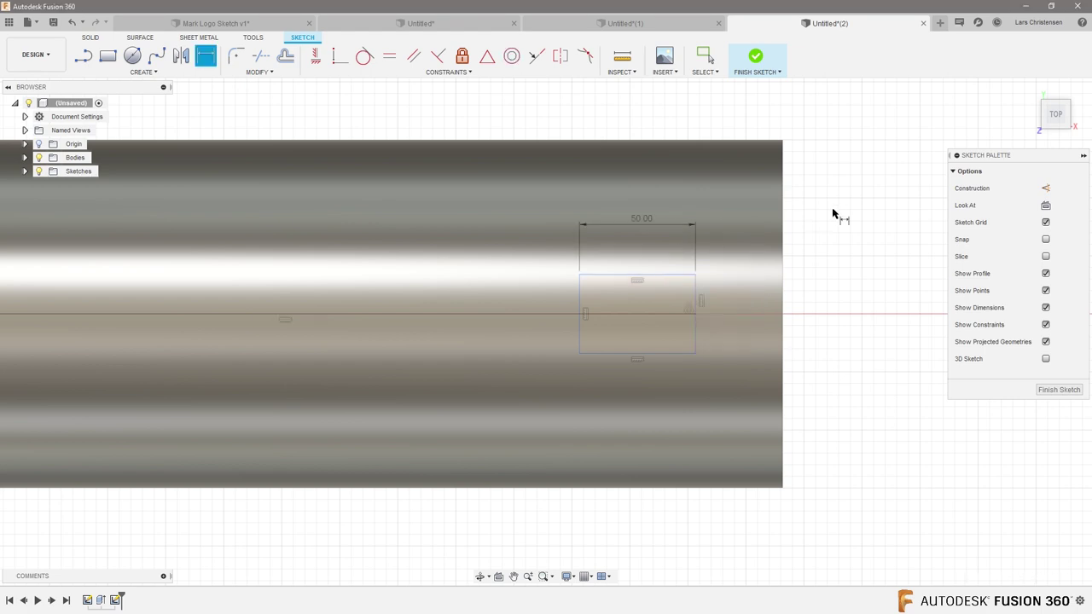
left_click(579, 312)
left_click(522, 313)
type("50")
key("Return")
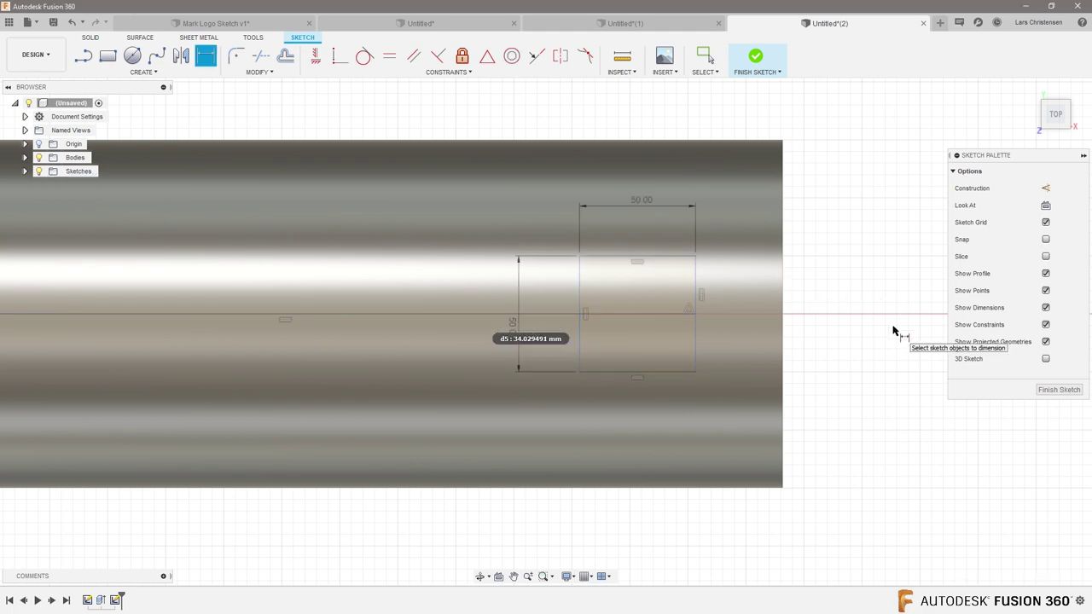
key("q")
scroll(645, 515, "up", 3)
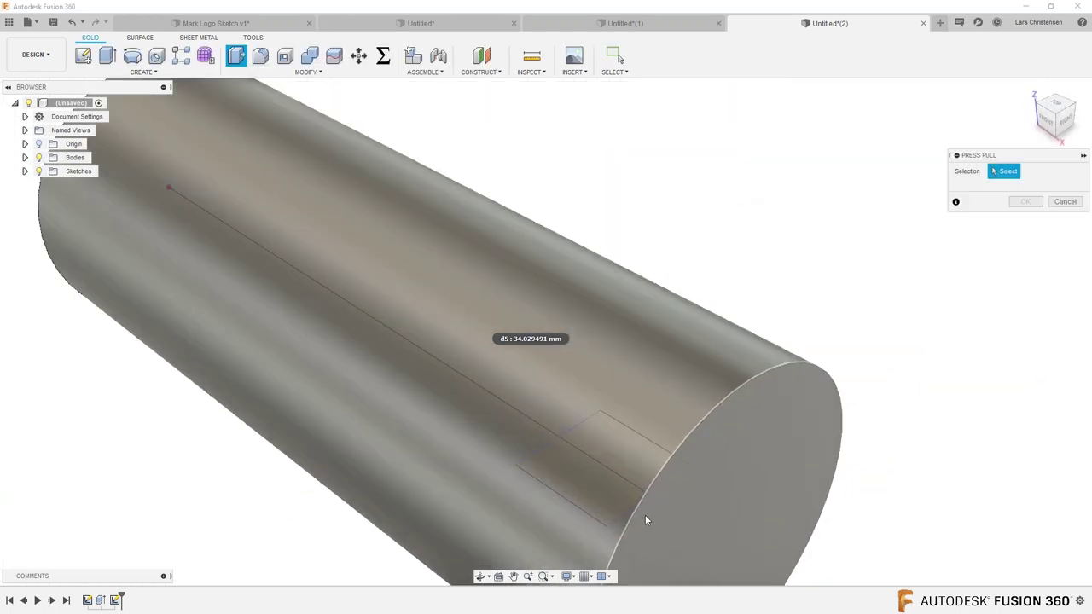
Press-pull both halves of the 50 × 50 mm square profile into a cut in the cylinder
left_click(593, 501)
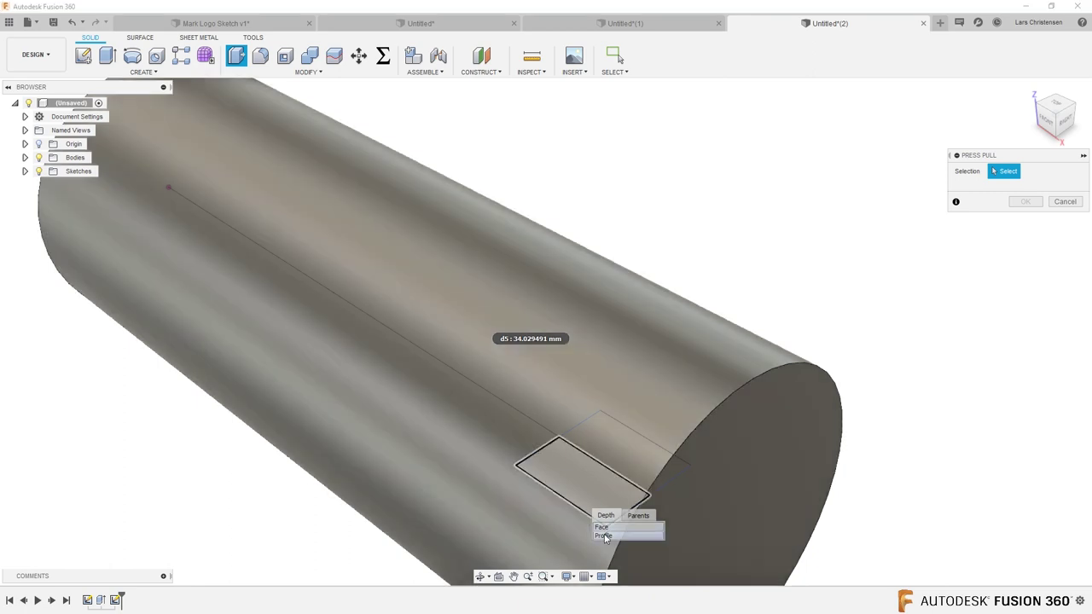
left_click(604, 535)
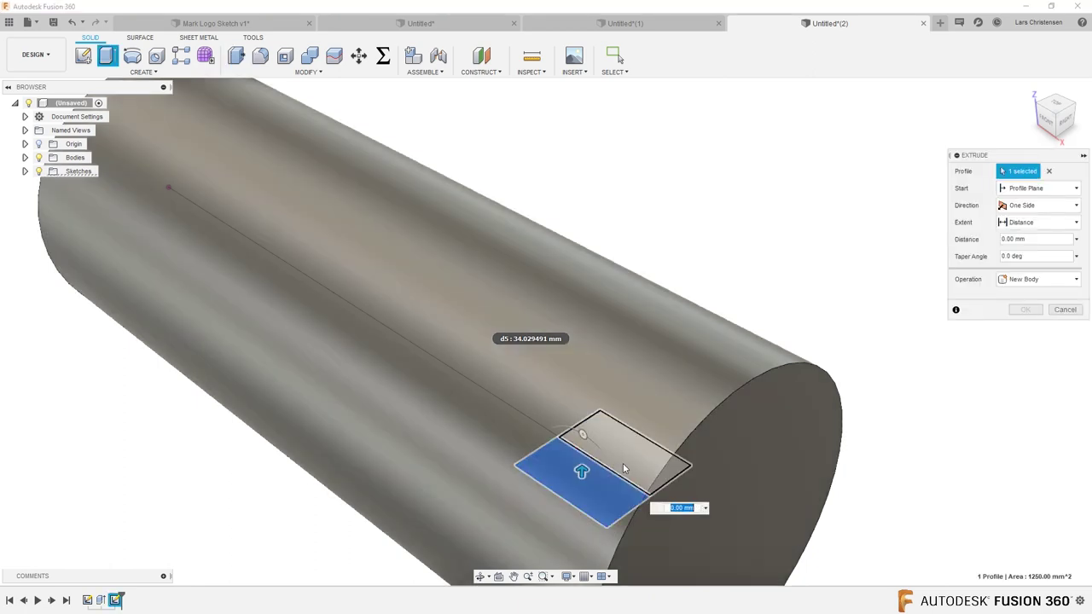
left_click(627, 448)
left_click_drag(626, 441, 637, 175)
left_click(1026, 332)
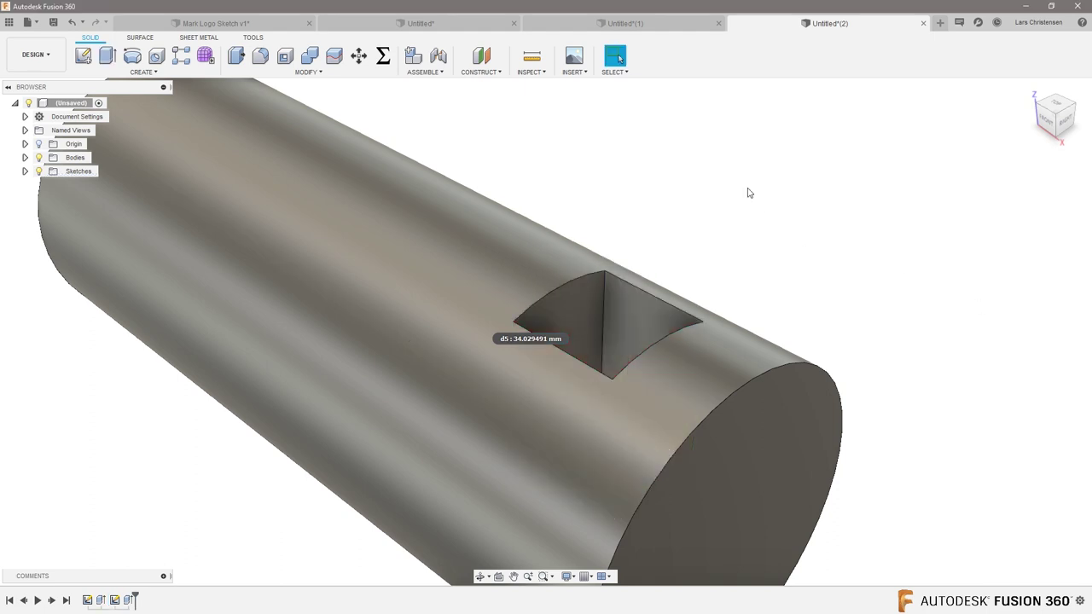
middle_click_drag(836, 231, 842, 235, "shift")
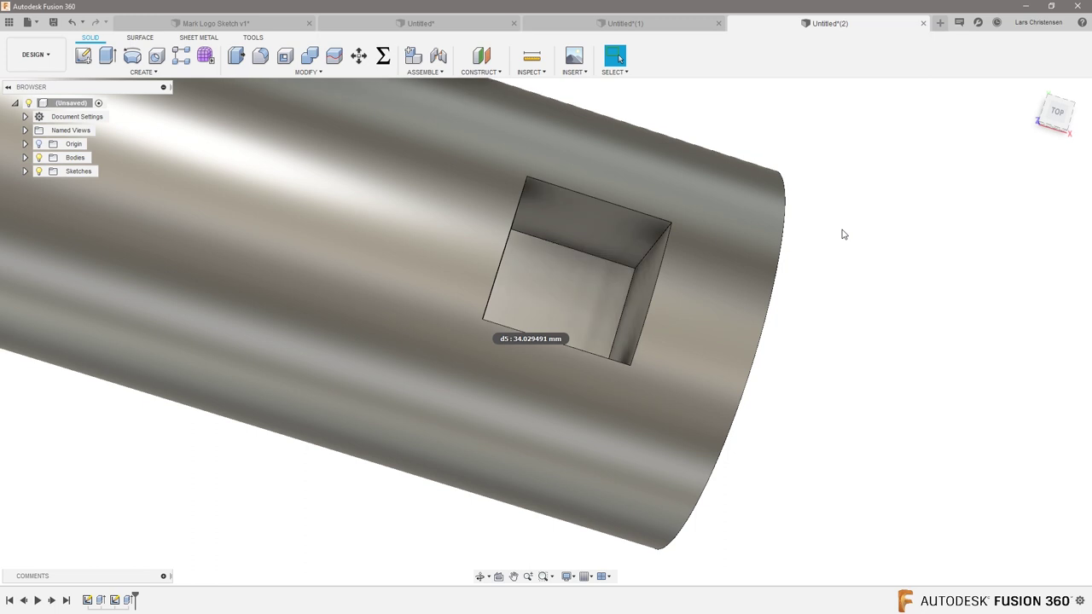
middle_click_drag(842, 233, 336, 120, "shift")
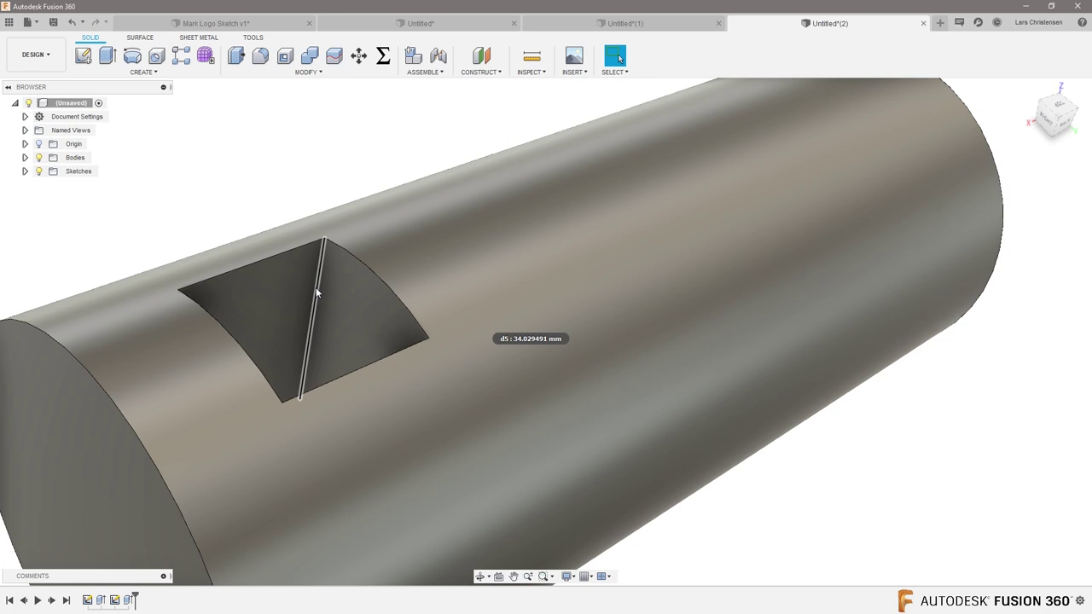
left_click(308, 74)
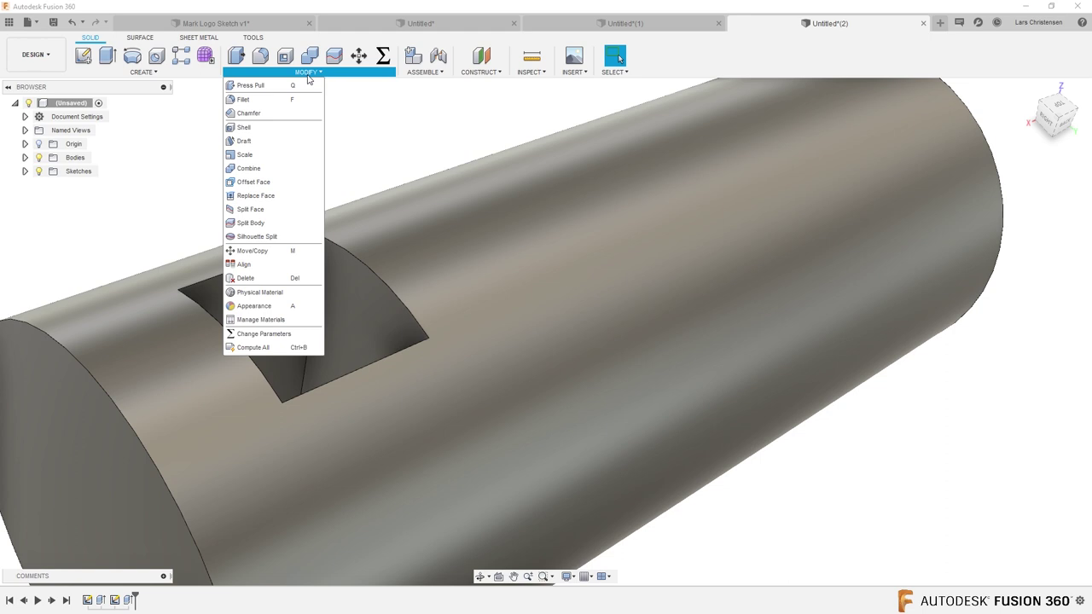
Chamfer the pocket's curved edge and top straight edge by 5 mm
left_click(268, 113)
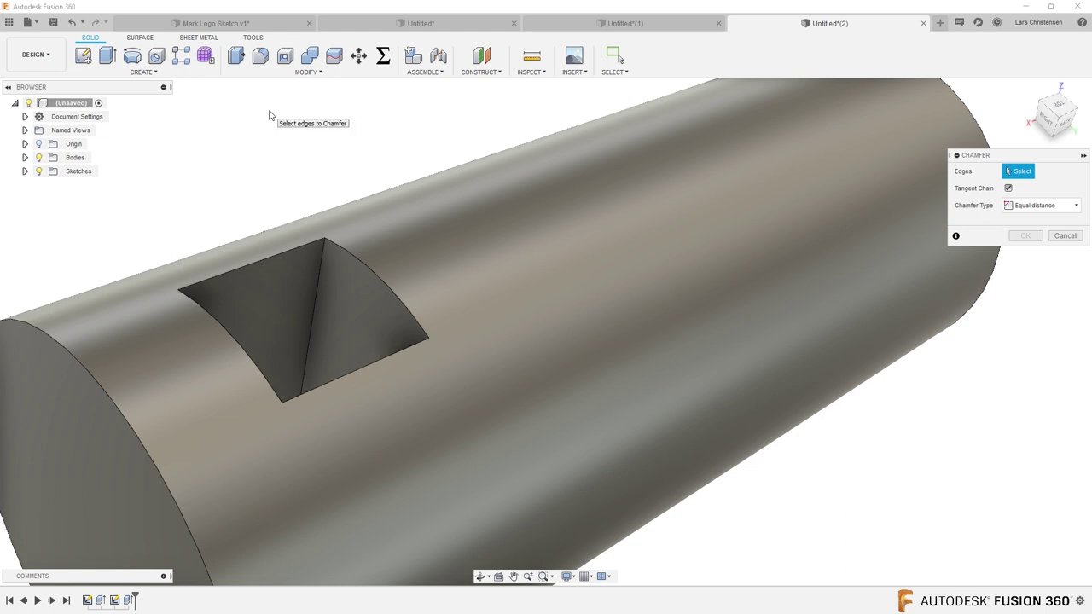
left_click(354, 258)
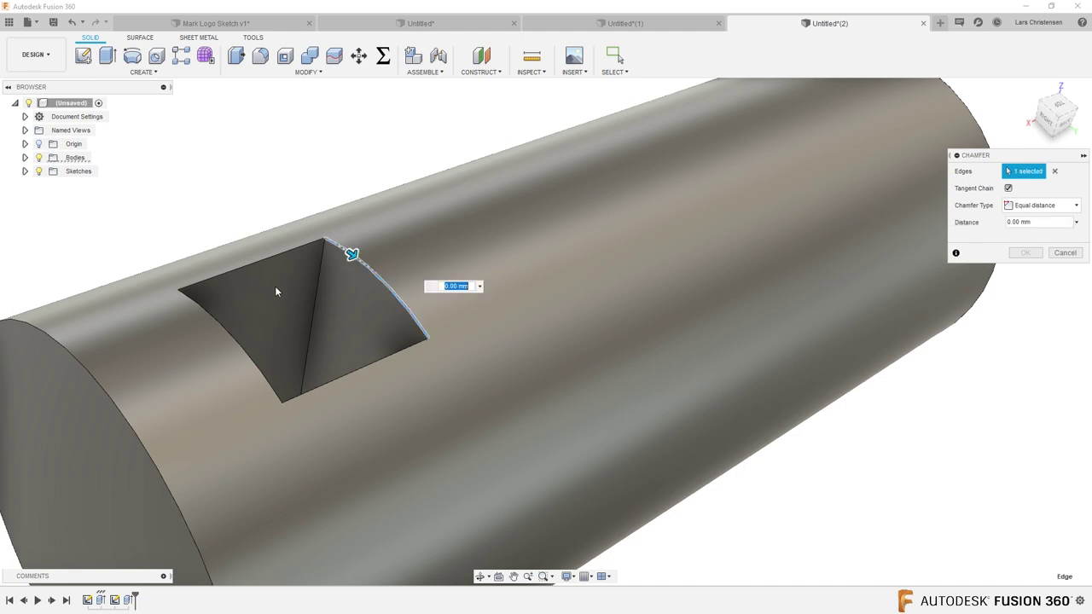
left_click(280, 253)
type("5")
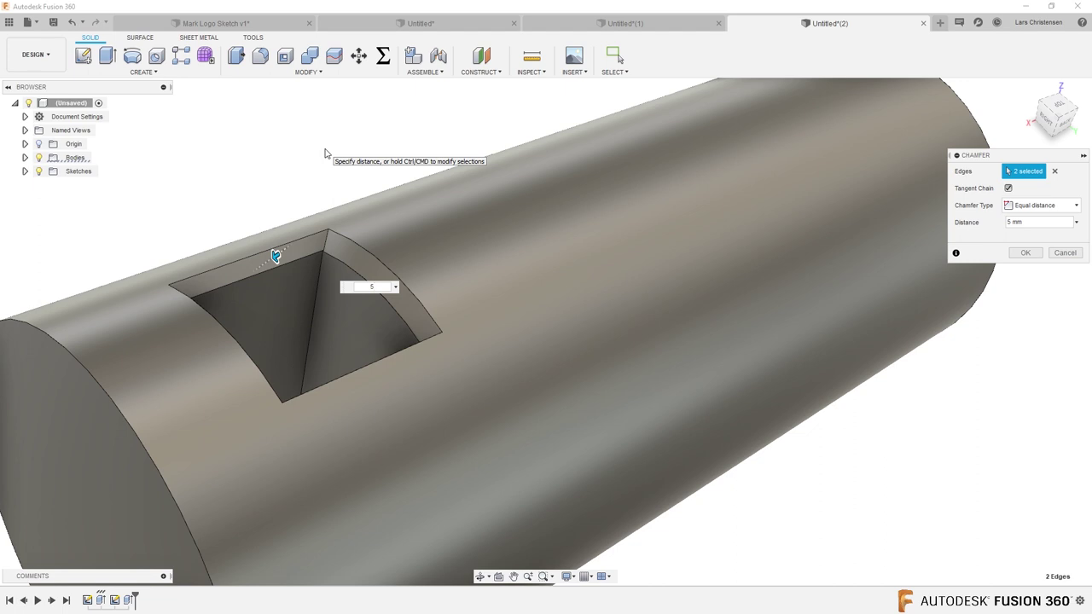
left_click(1025, 253)
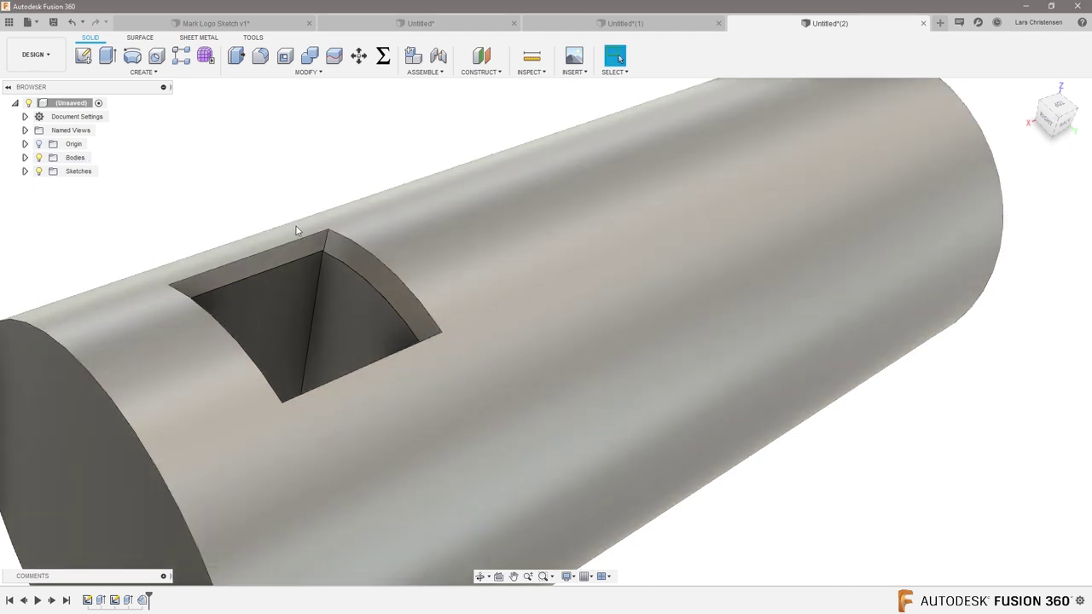
scroll(385, 360, "up", 5)
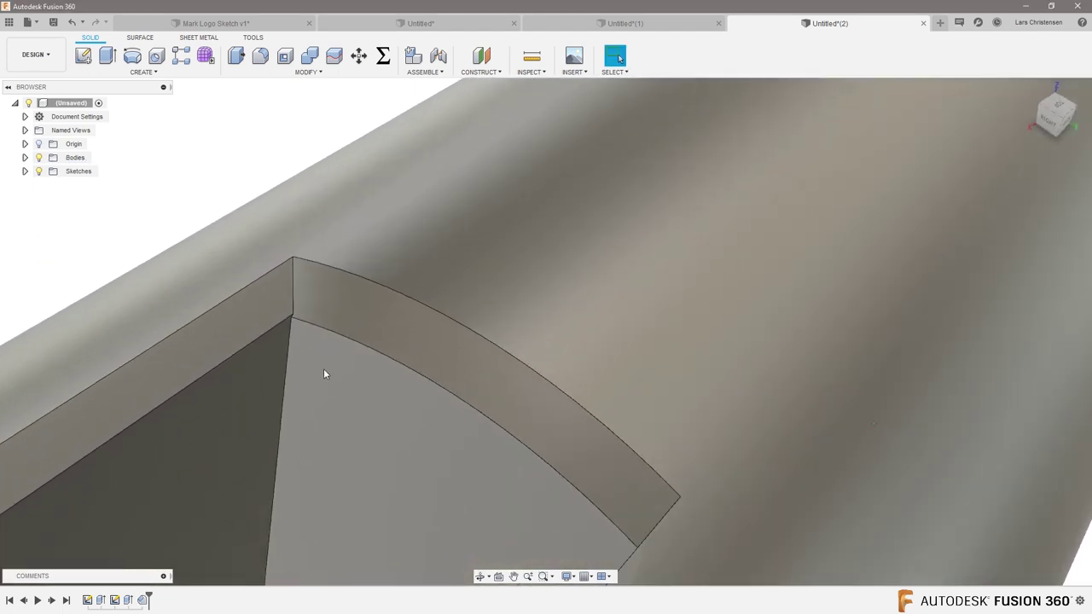
scroll(274, 365, "up", 5)
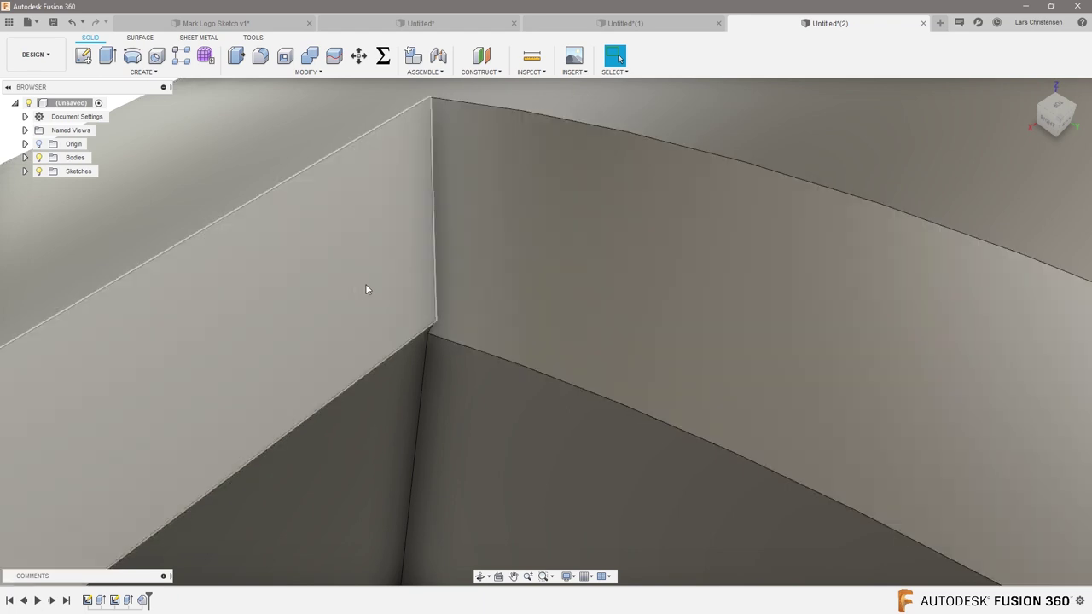
scroll(423, 427, "down", 2)
scroll(435, 410, "down", 5)
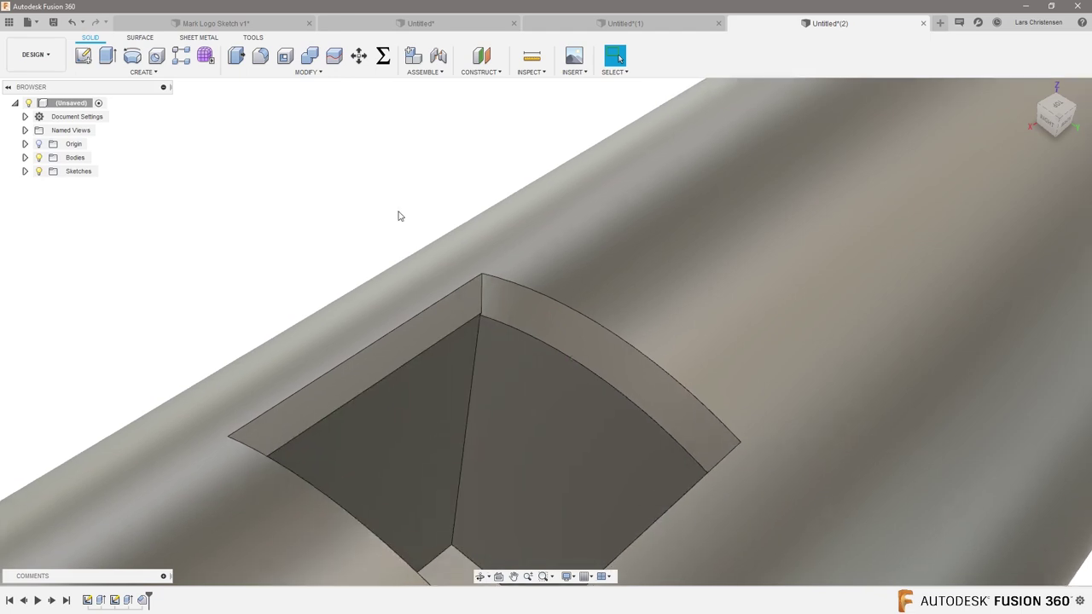
scroll(397, 216, "down", 2)
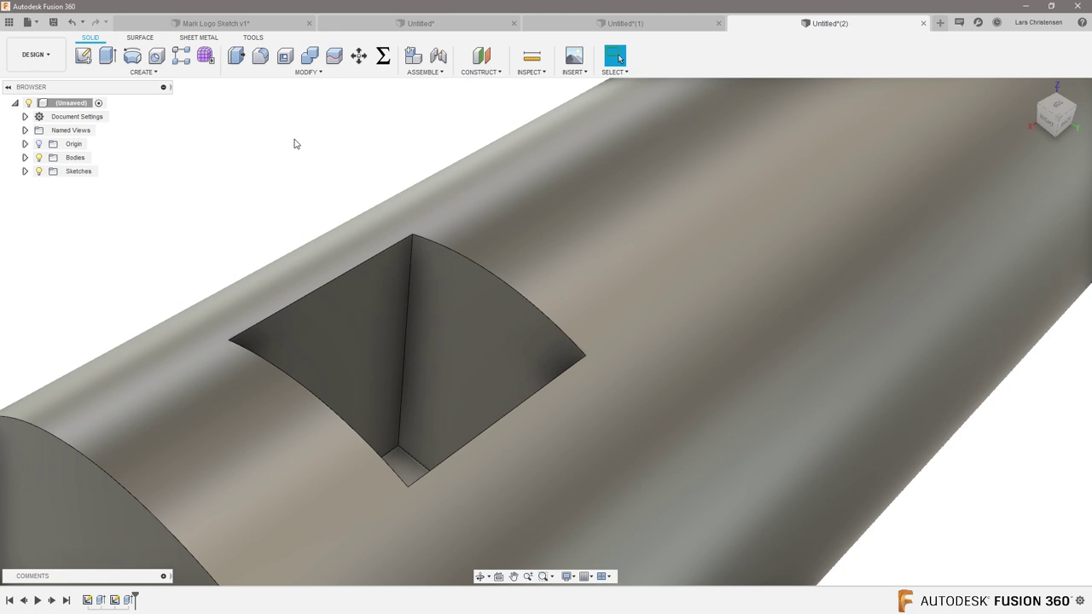
scroll(219, 173, "down", 2)
scroll(215, 175, "up", 1)
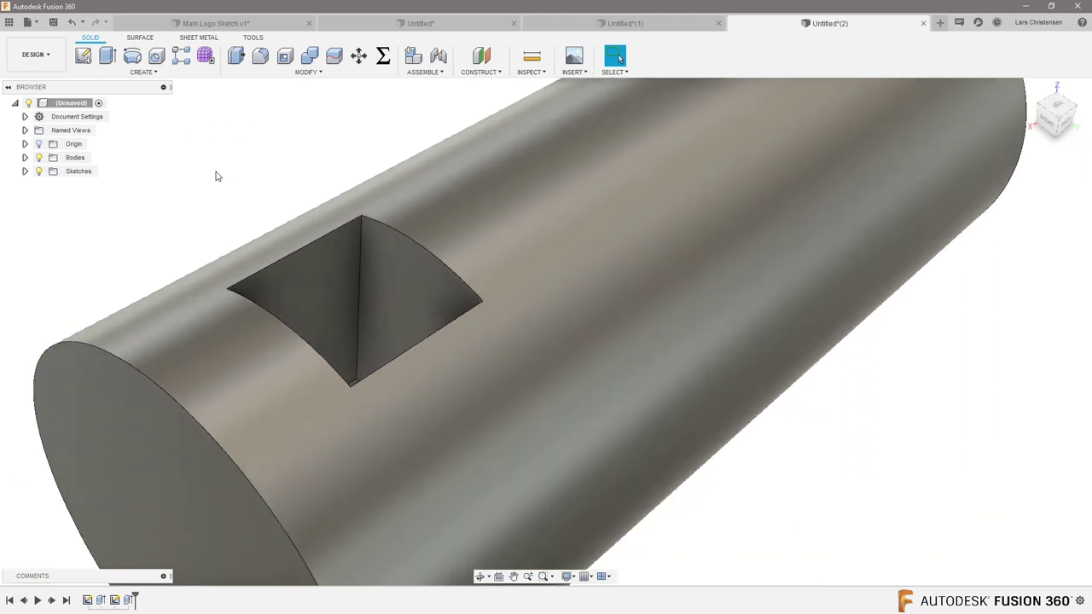
left_click(42, 65)
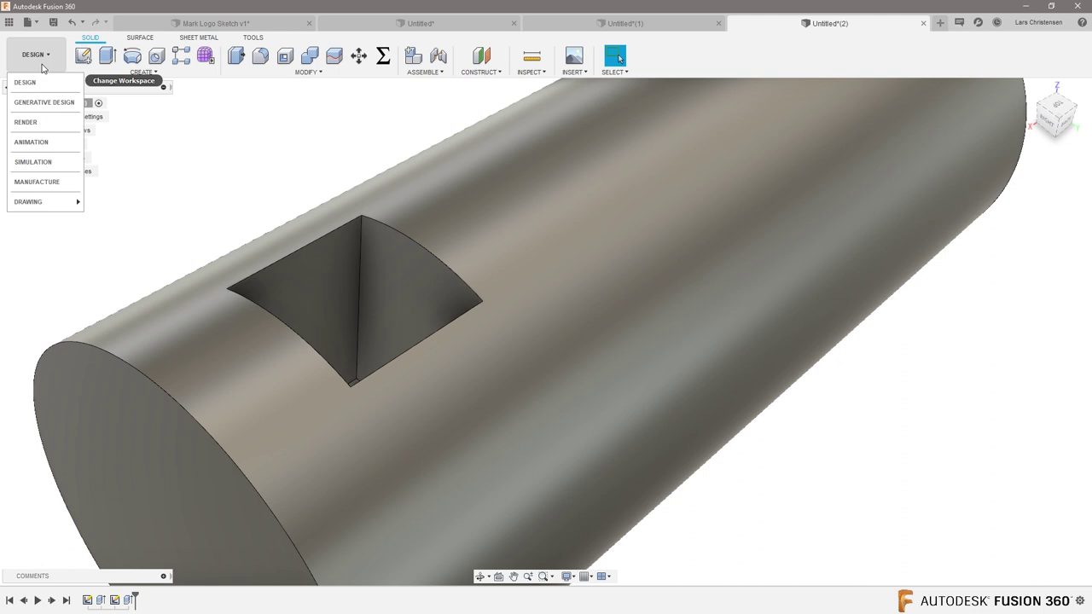
In the Manufacture workspace, create a setup with operation type Turning or mill/turn
left_click(33, 182)
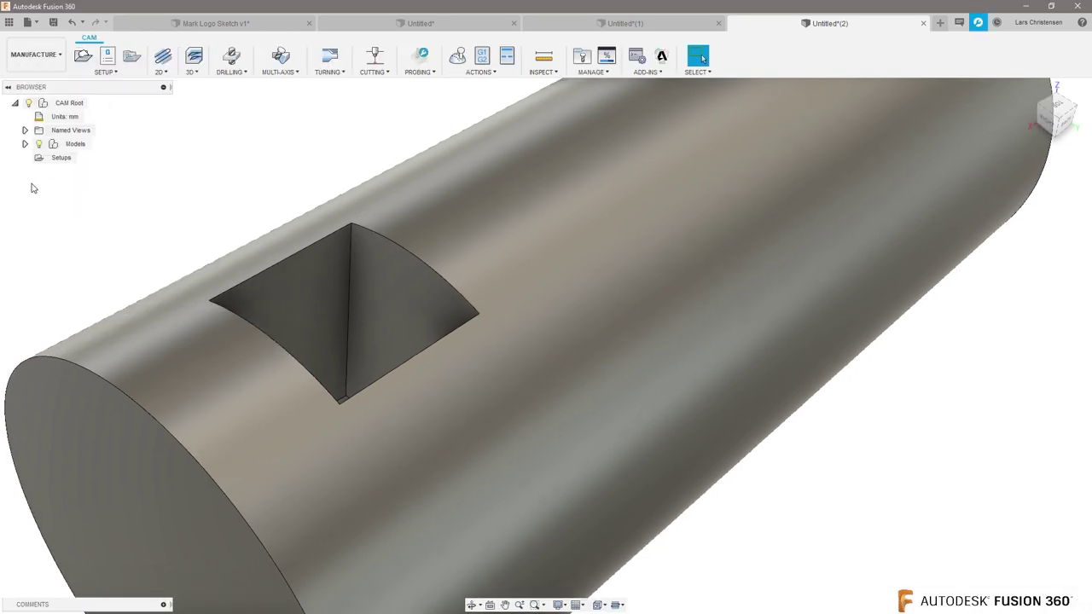
left_click(82, 55)
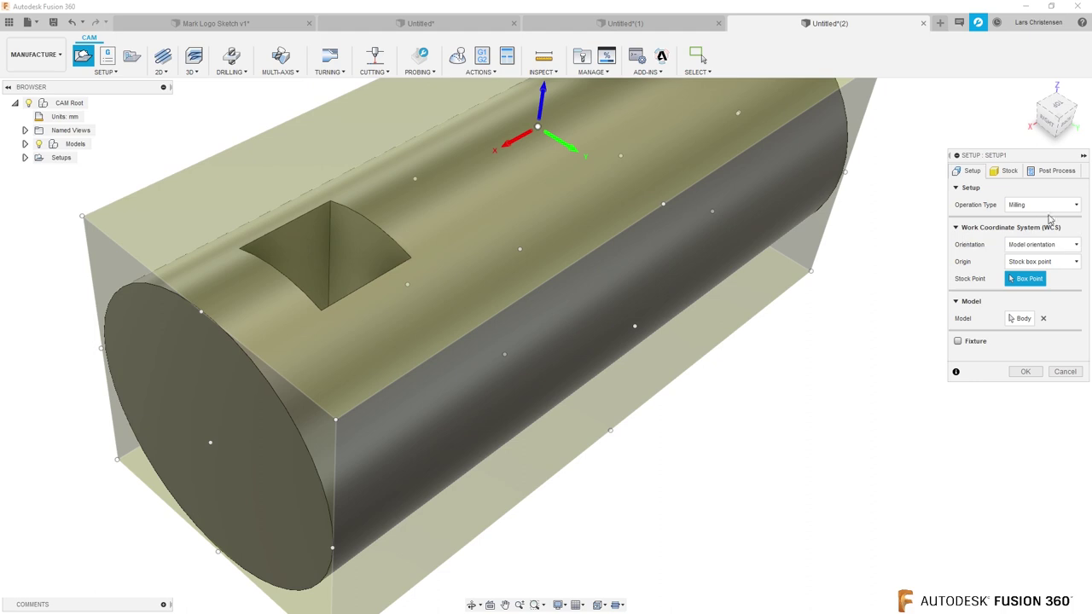
left_click(1043, 206)
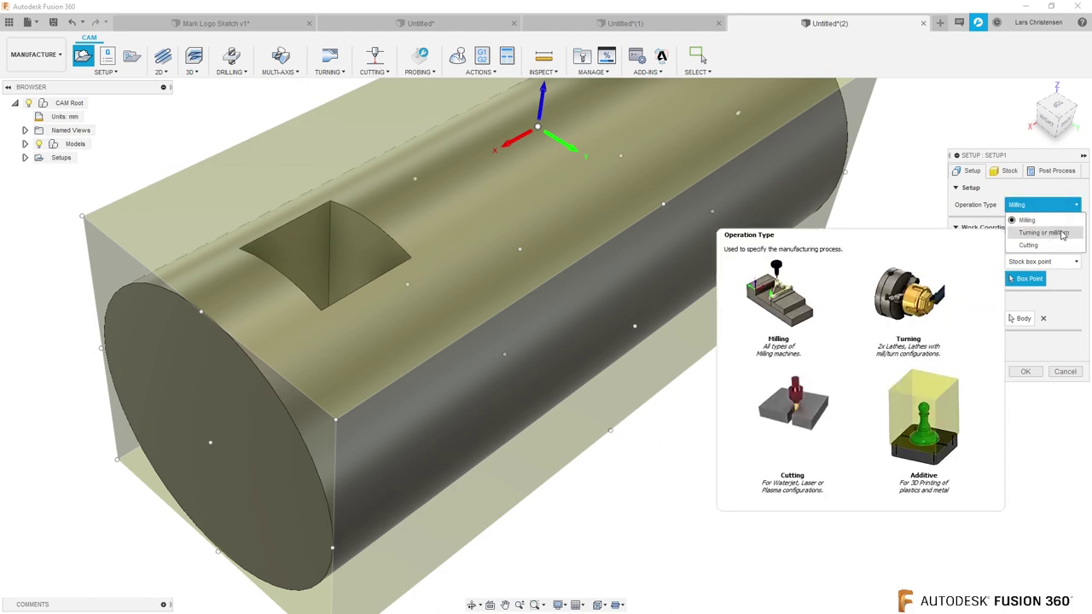
left_click(1063, 234)
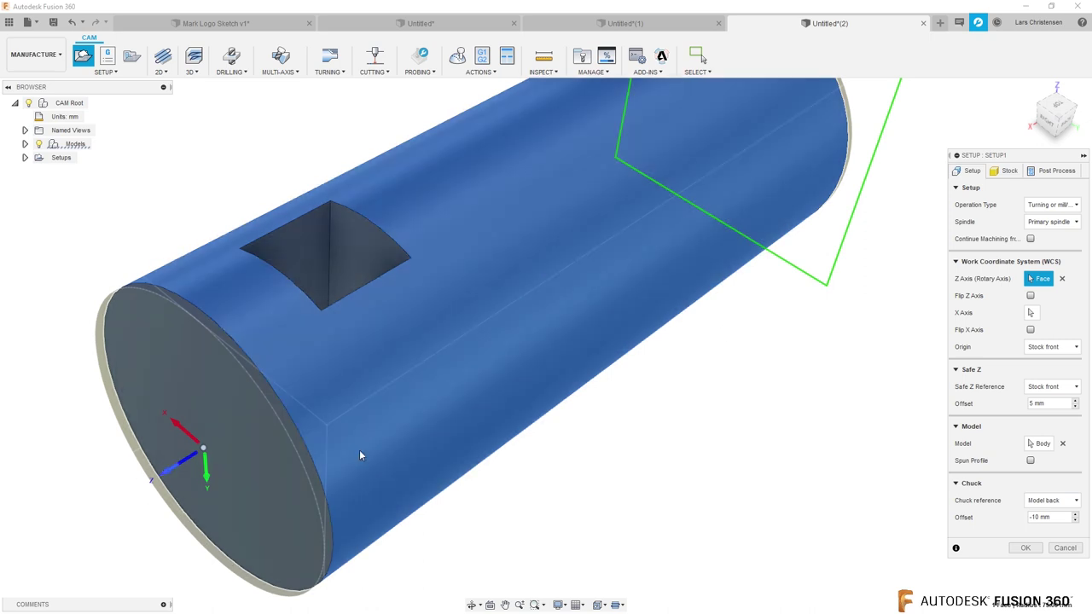
left_click(1023, 548)
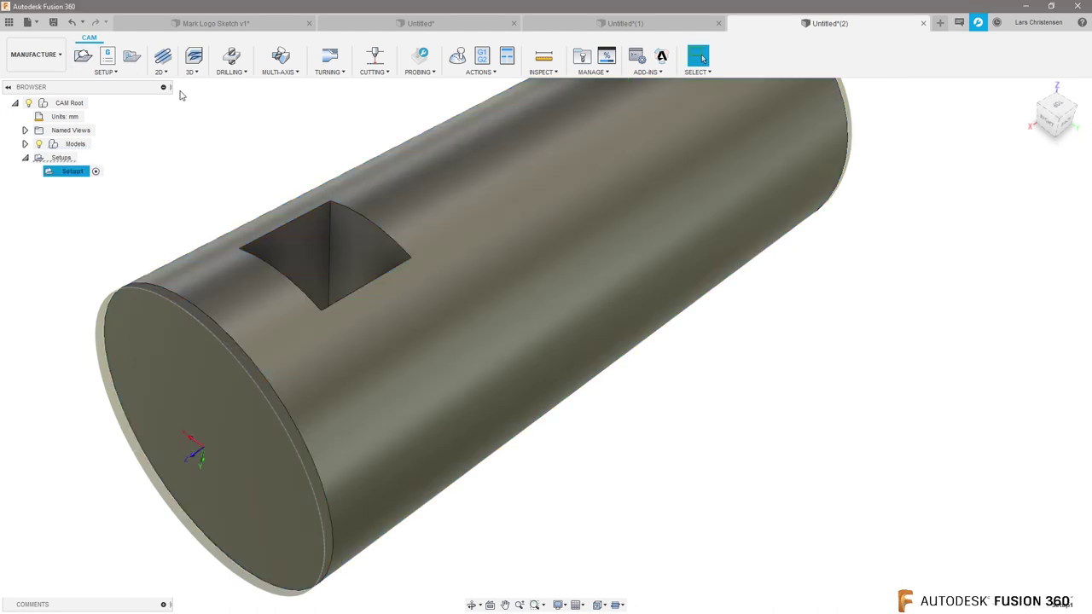
Start a 2D Contour using tool 50, the Ø10 mm 45° chamfer mill from Tutorial - Metric
left_click(160, 71)
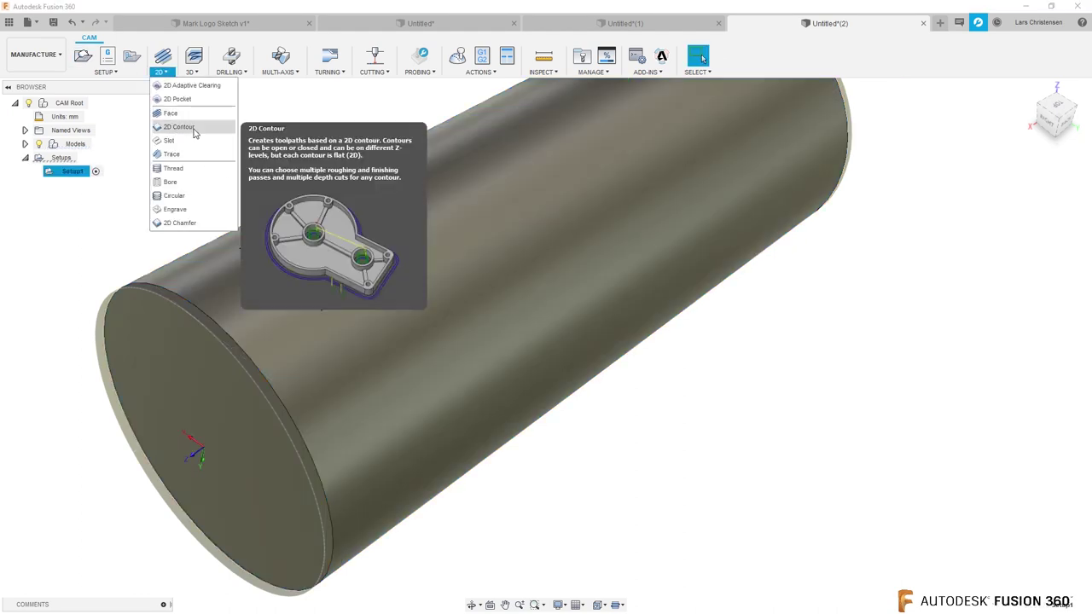
left_click(177, 127)
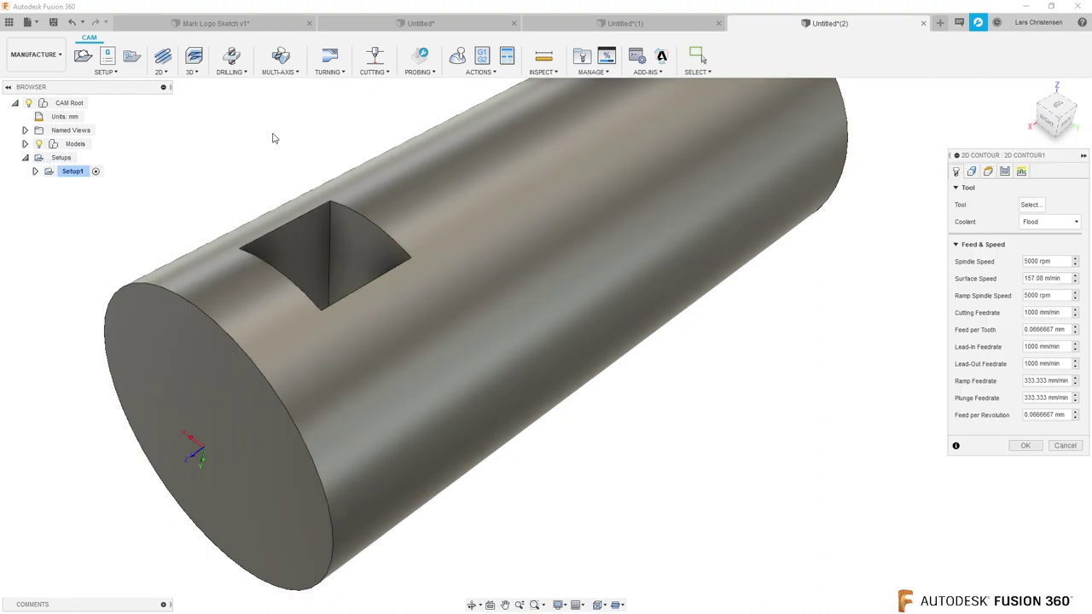
left_click(1029, 205)
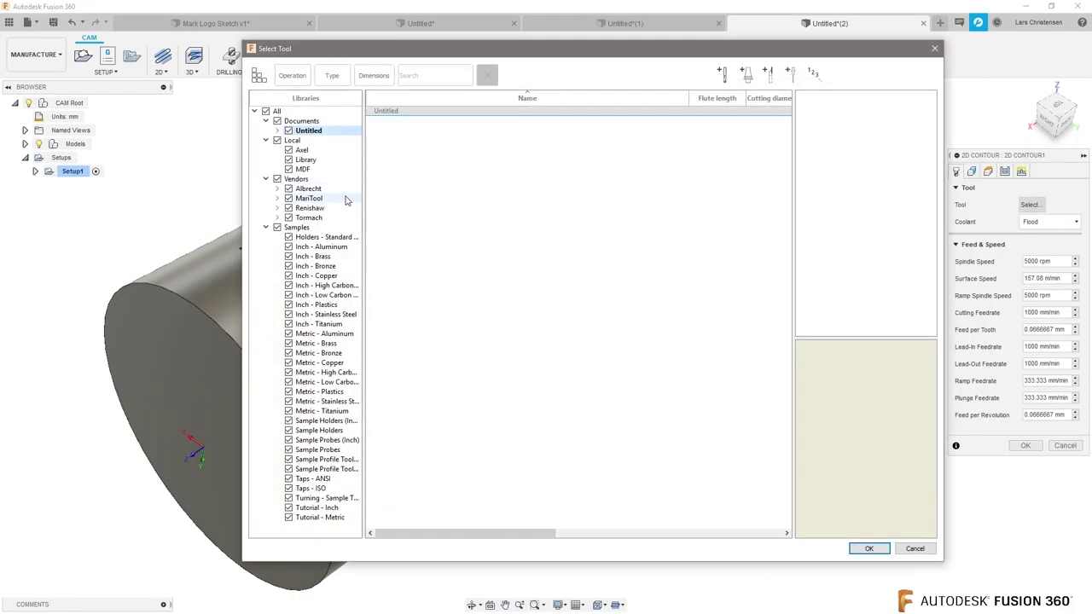
left_click(320, 517)
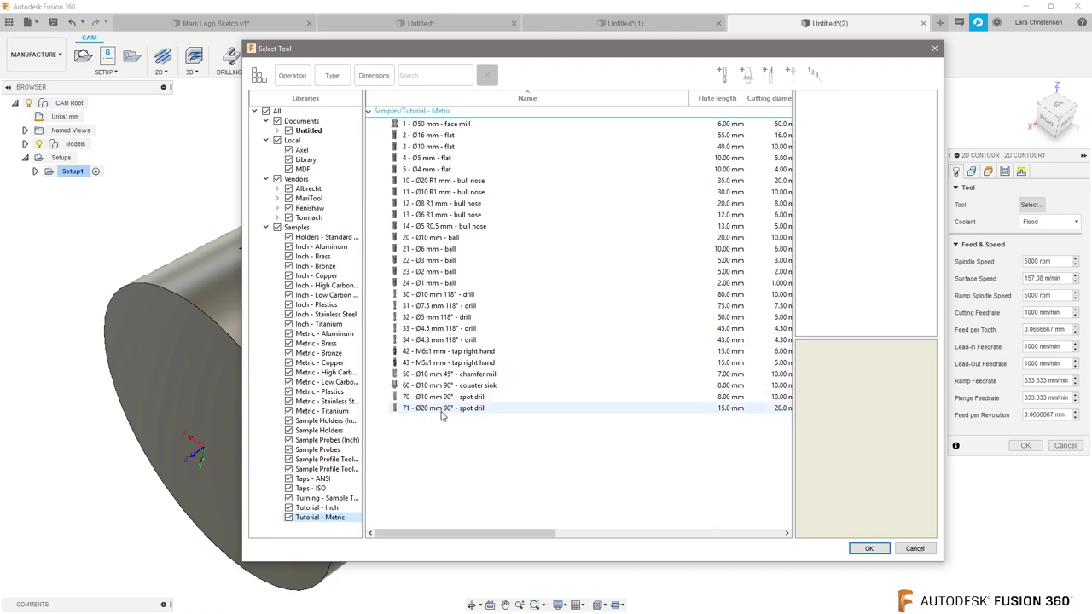
double_click(471, 376)
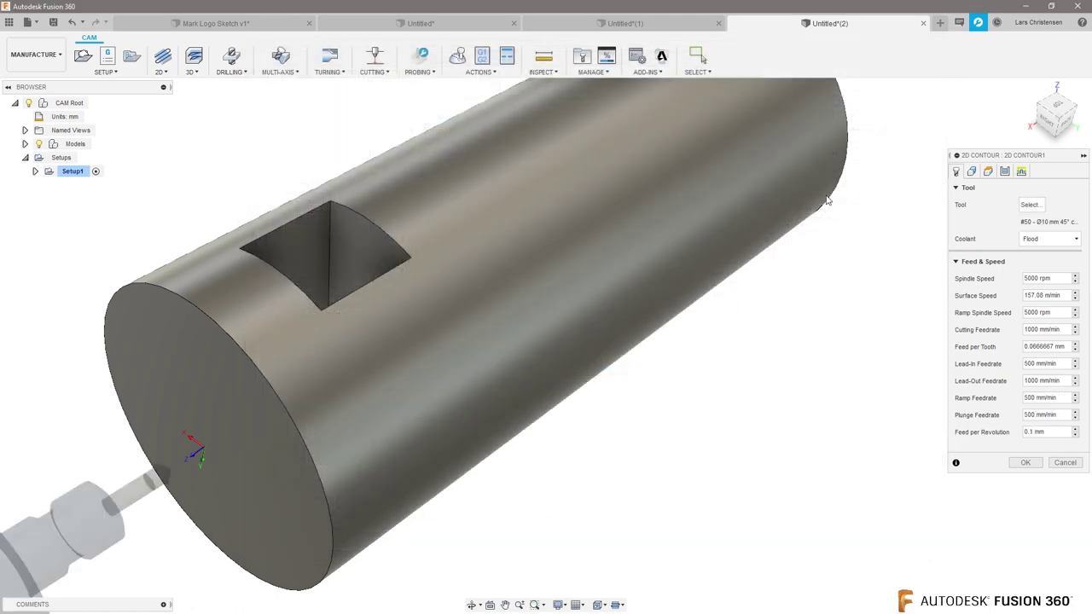
Change the chamfer mill's tip diameter to 0 and confirm it as the contour's tool
left_click(1030, 205)
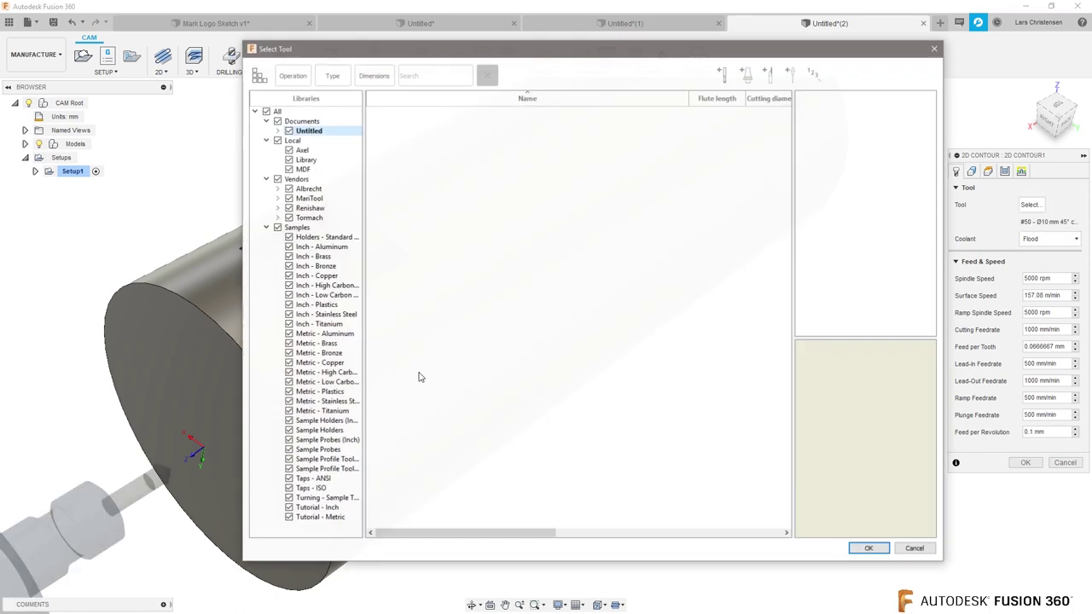
right_click(448, 125)
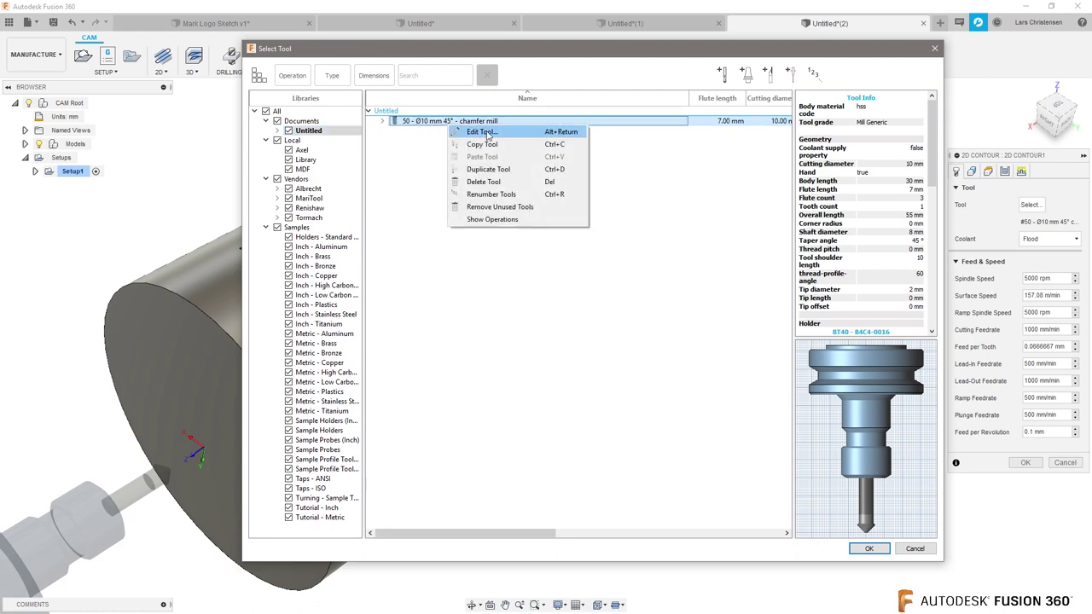
left_click(483, 132)
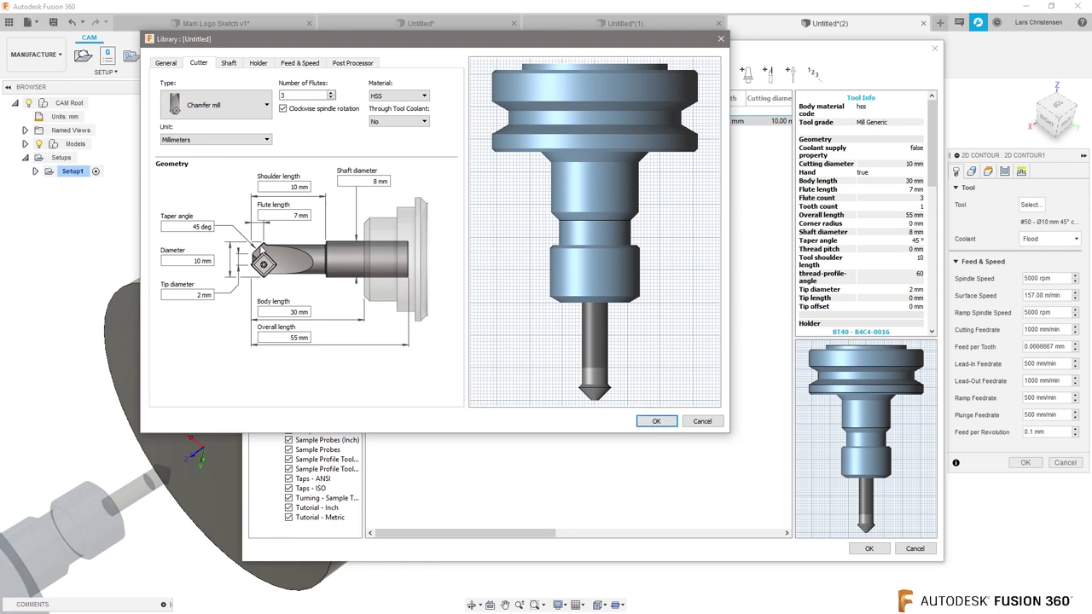
left_click(197, 294)
type("0")
left_click(656, 420)
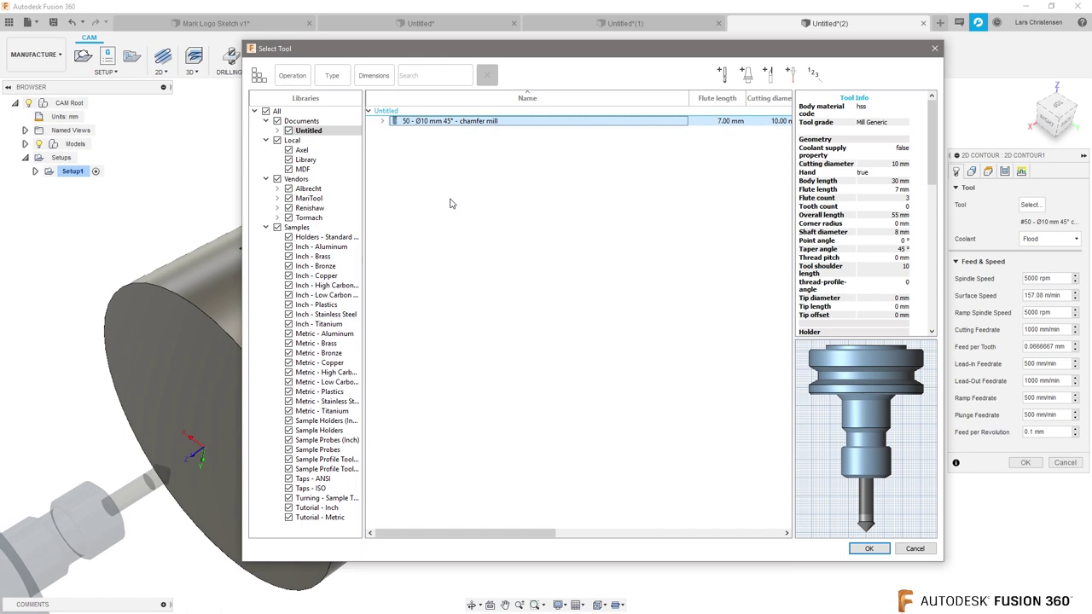
left_click_drag(443, 126, 324, 164)
left_click(871, 550)
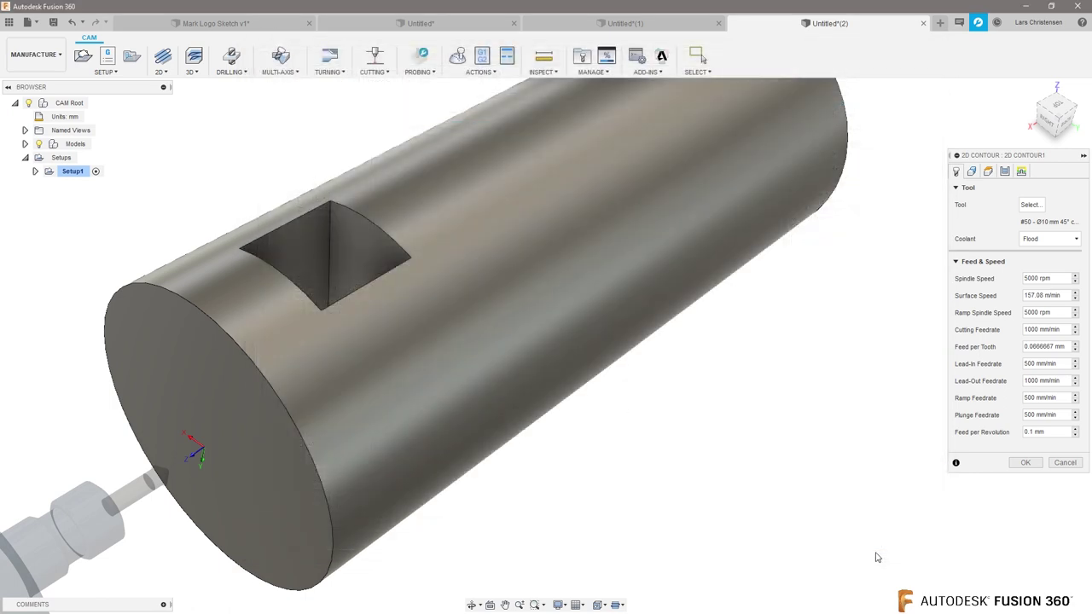
Wrap the contour toolpath onto the cylinder face and use the pocket's edge loop as the contour
left_click(972, 173)
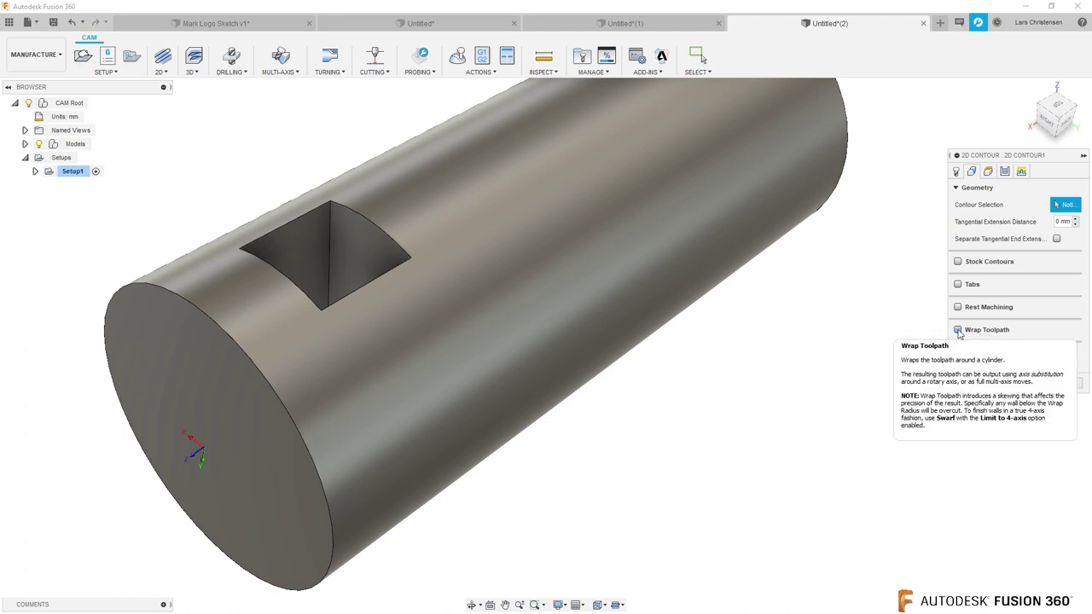
left_click(958, 330)
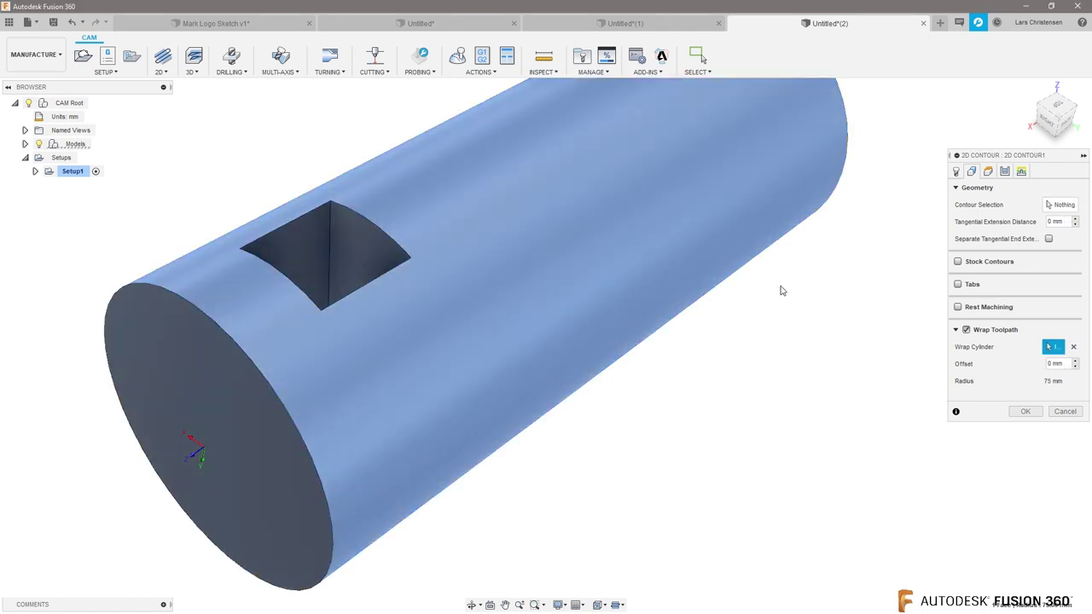
left_click(578, 196)
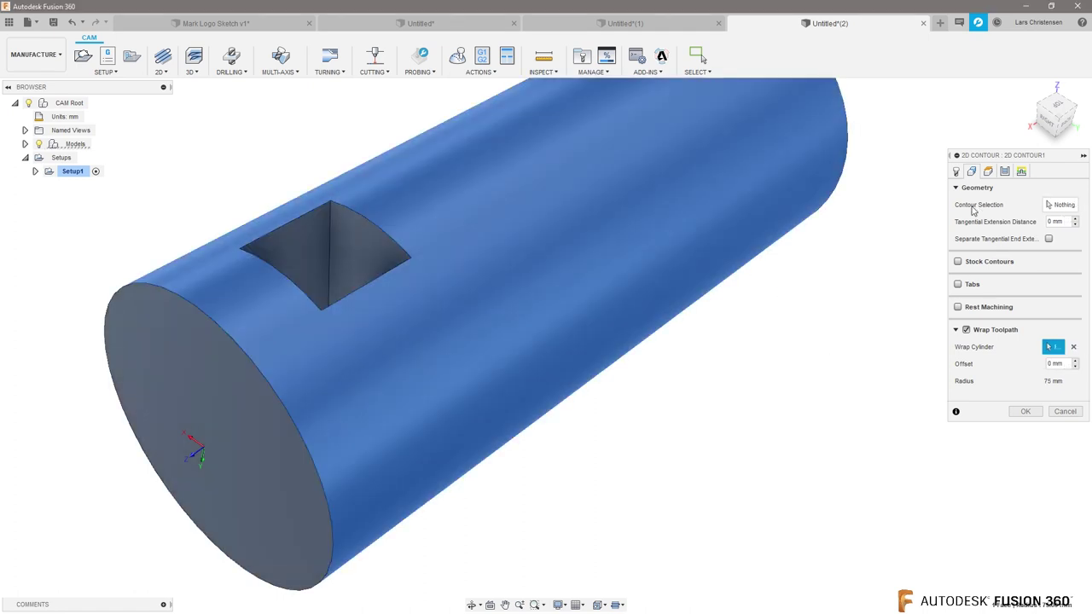
left_click(1061, 207)
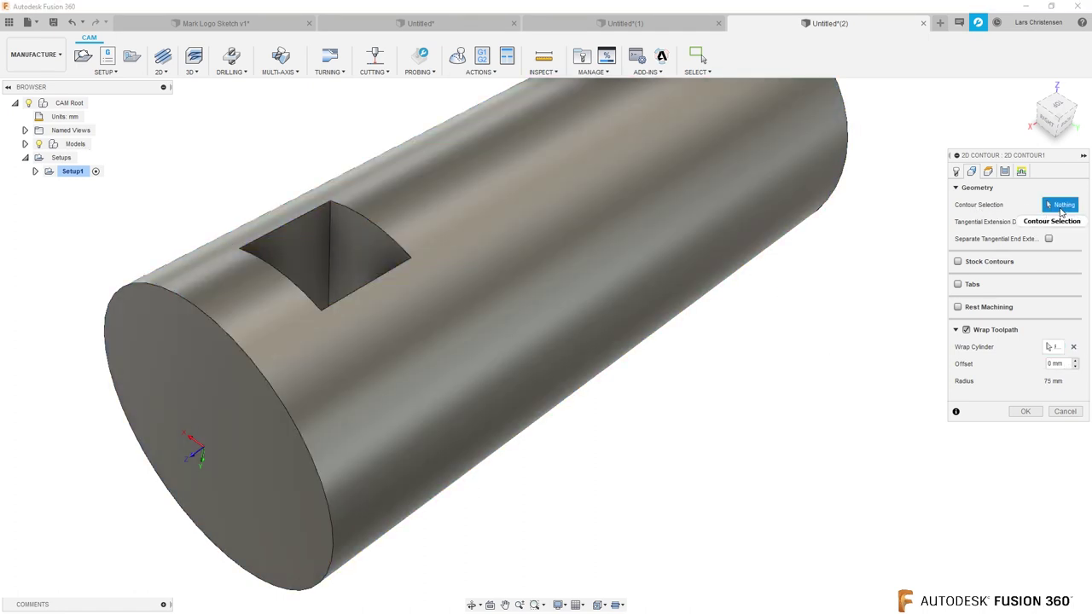
left_click(398, 251)
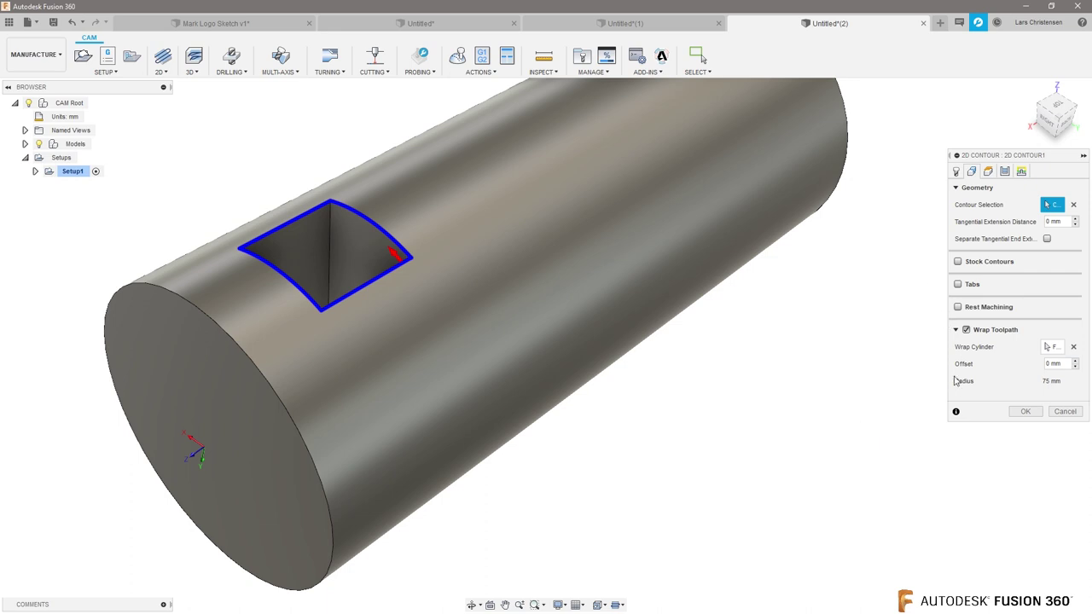
left_click(1025, 411)
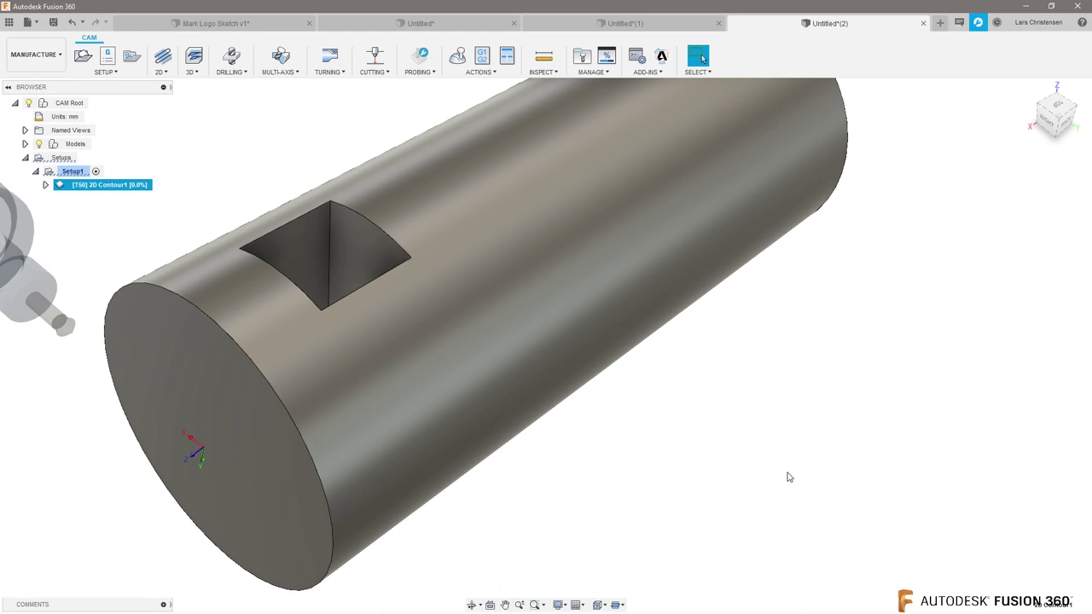
Edit Setup1's stock to a fixed-size 150 × 400 mm cylinder
middle_click_drag(683, 469, 343, 246, "shift")
scroll(344, 245, "up", 3)
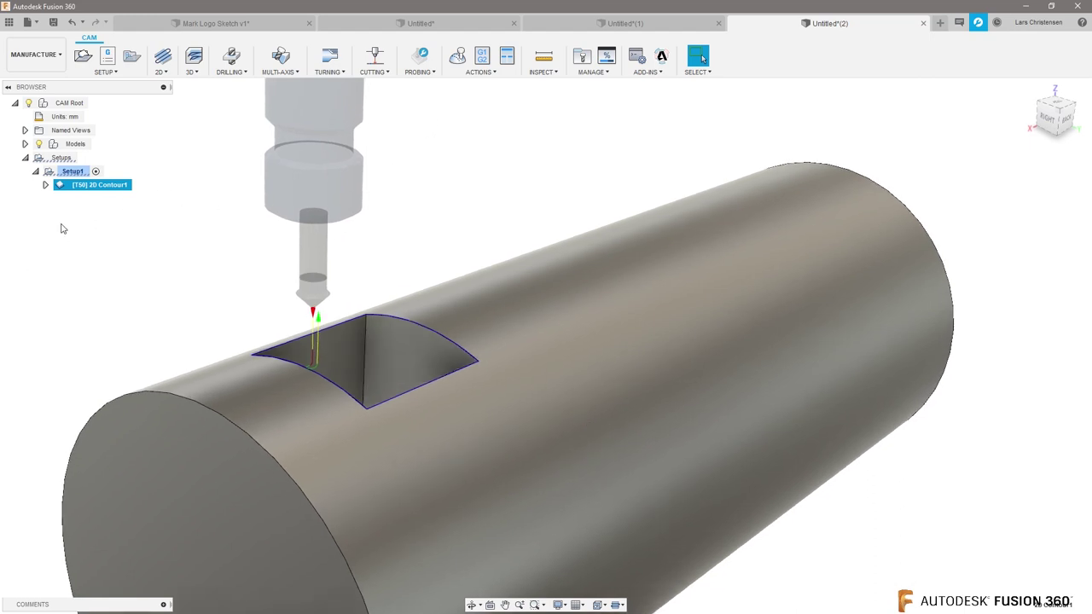
right_click(71, 172)
left_click(85, 180)
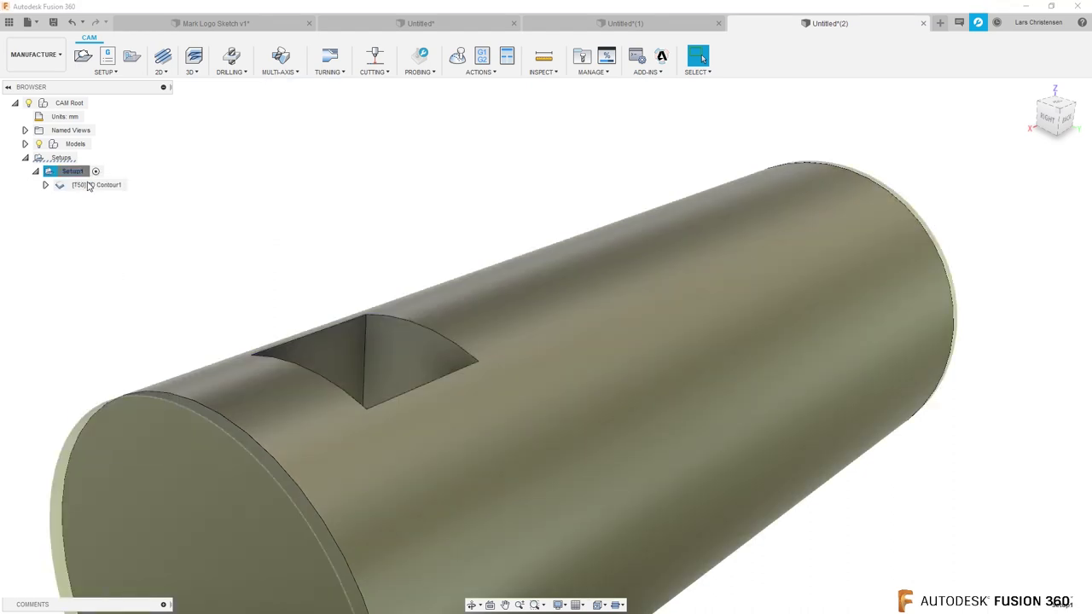
left_click(1006, 170)
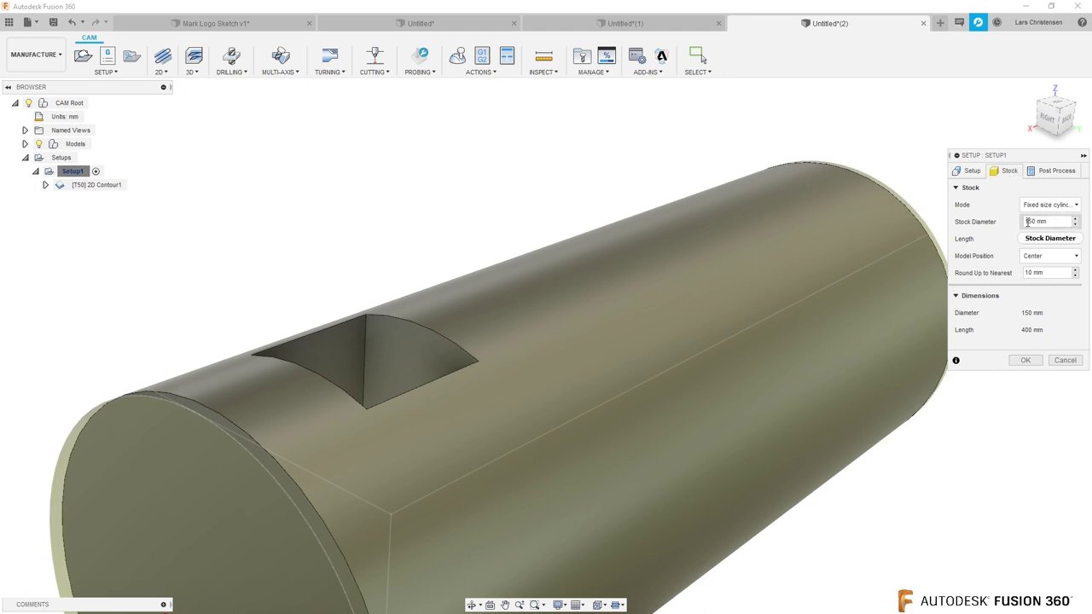
left_click_drag(1055, 272, 1007, 274)
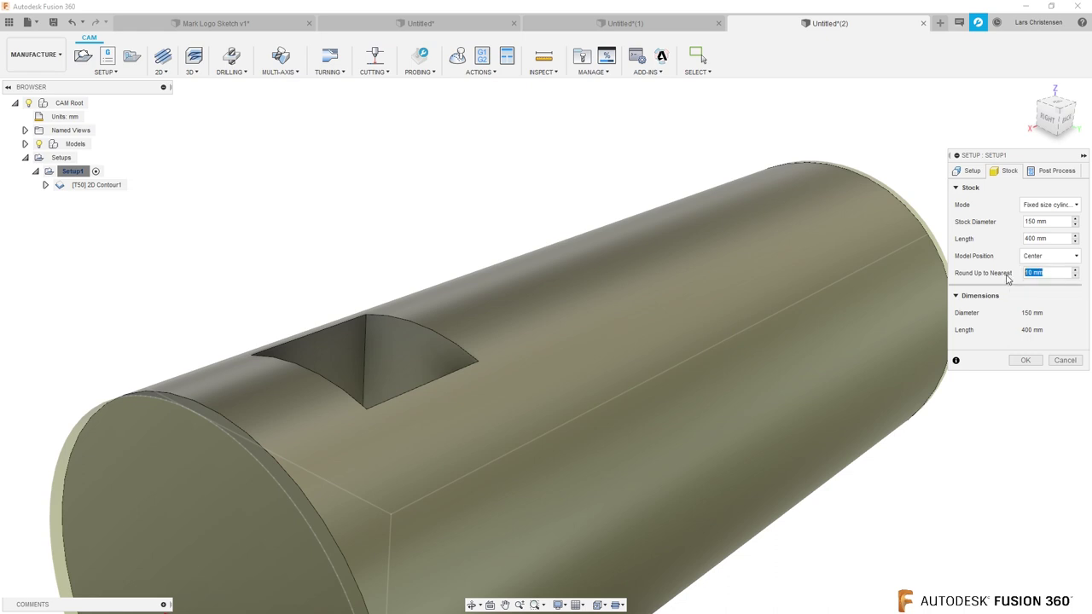
key("Return")
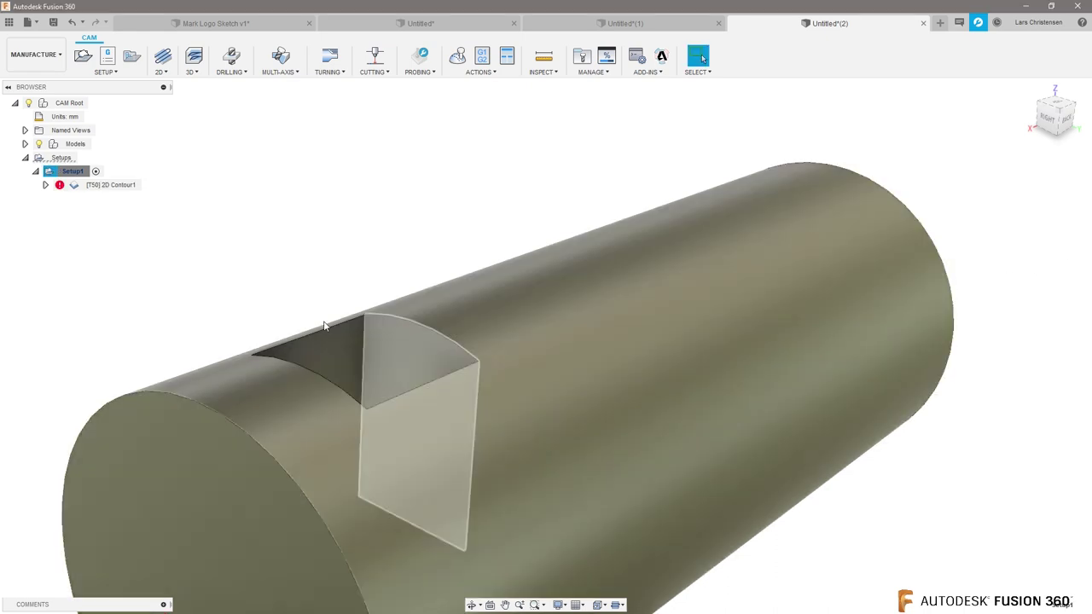
right_click(122, 185)
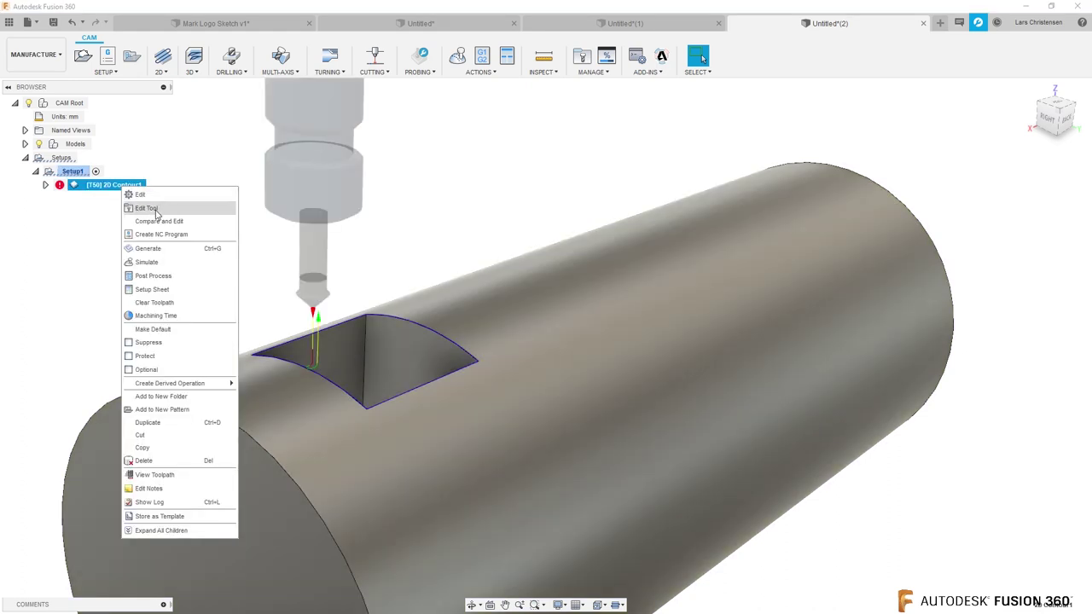
Regenerate the 2D Contour toolpath and play its simulation with the stock shown
left_click(160, 248)
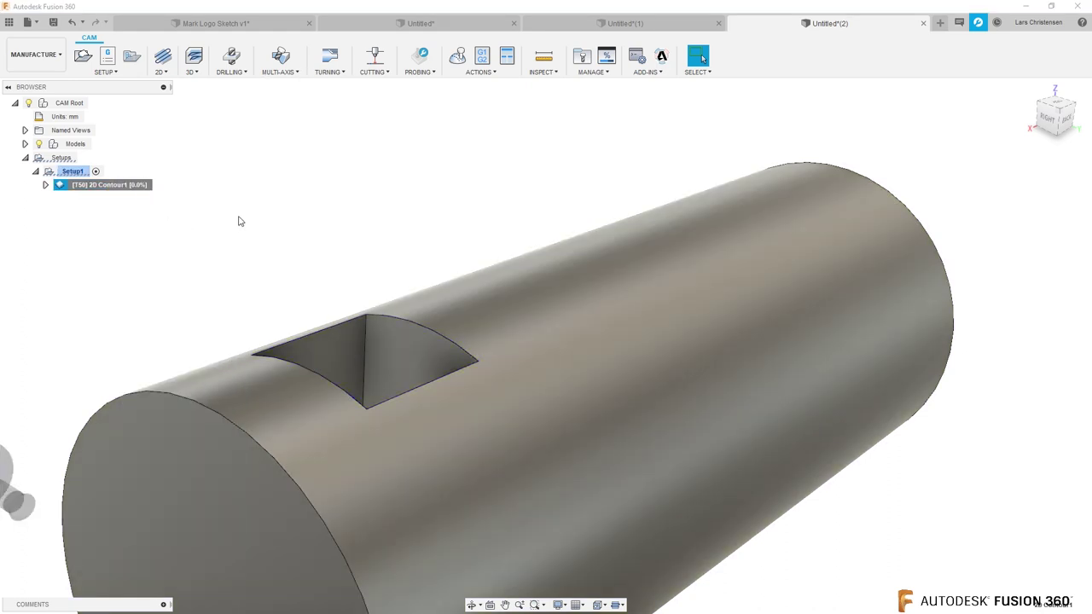
left_click(465, 58)
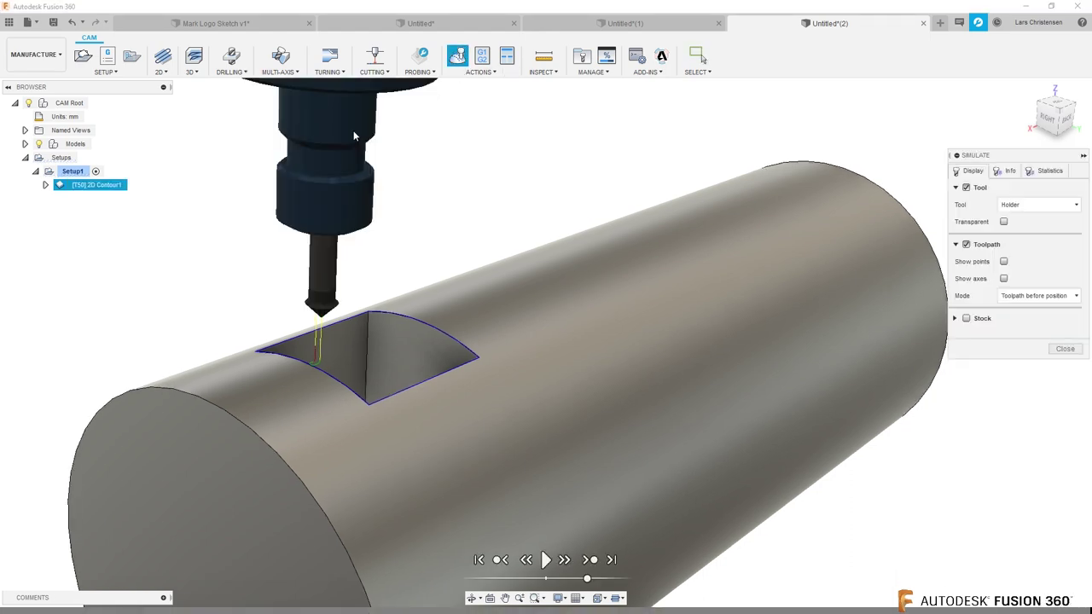
left_click(968, 319)
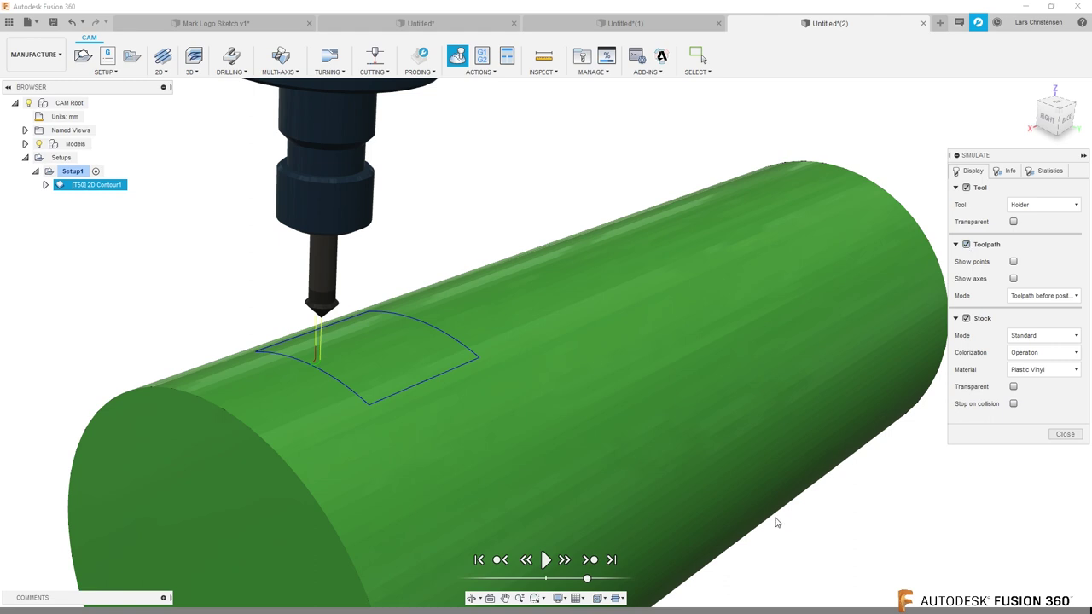
left_click(546, 559)
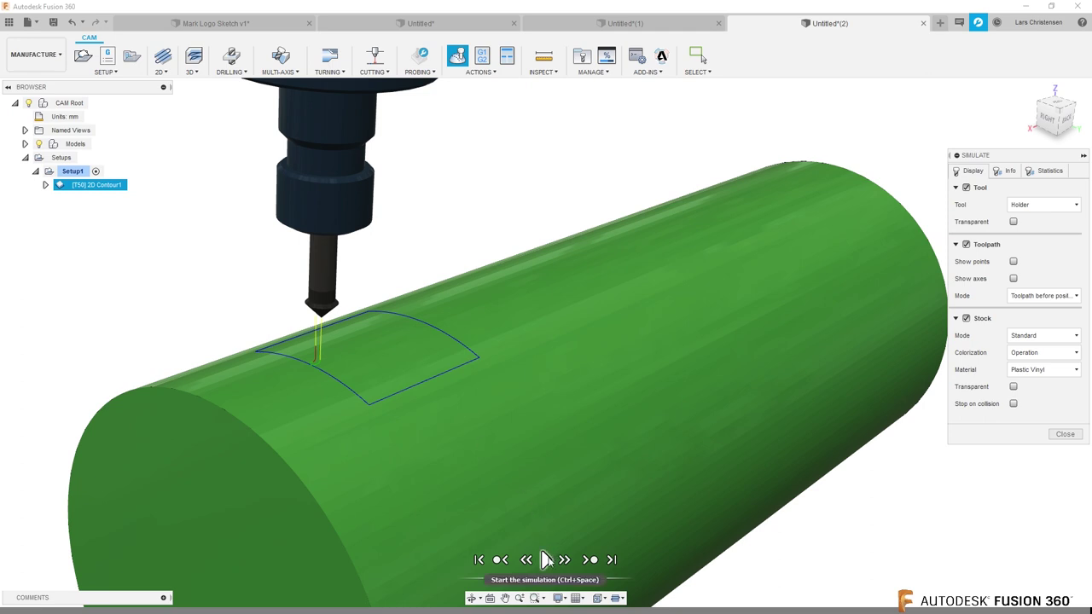
Replay, pause, and rewind the machining simulation, then exit it
left_click(546, 559)
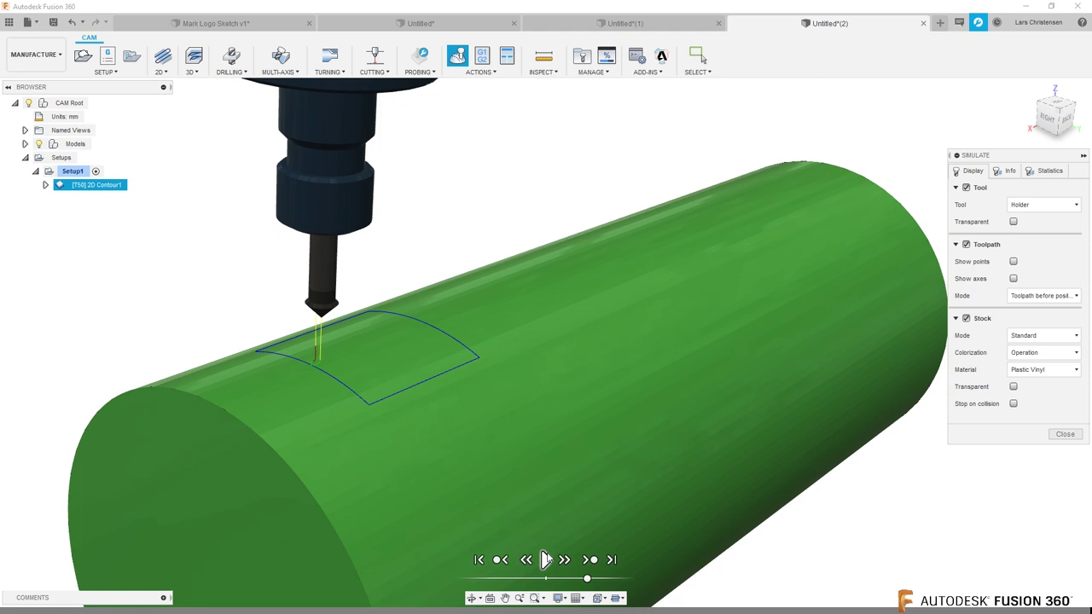
left_click(545, 560)
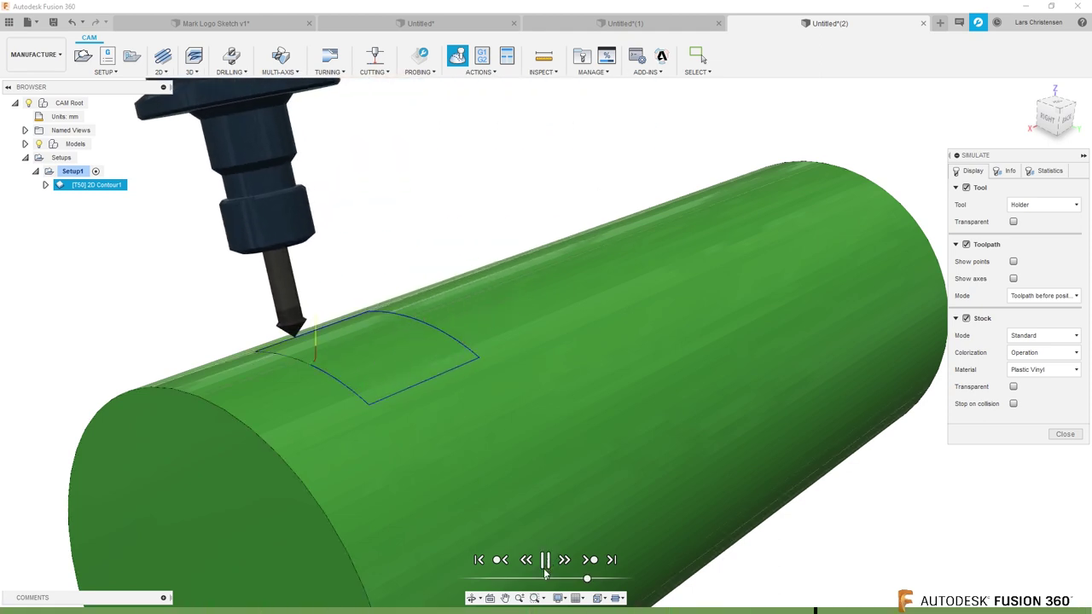
left_click(544, 569)
left_click(545, 560)
left_click(479, 565)
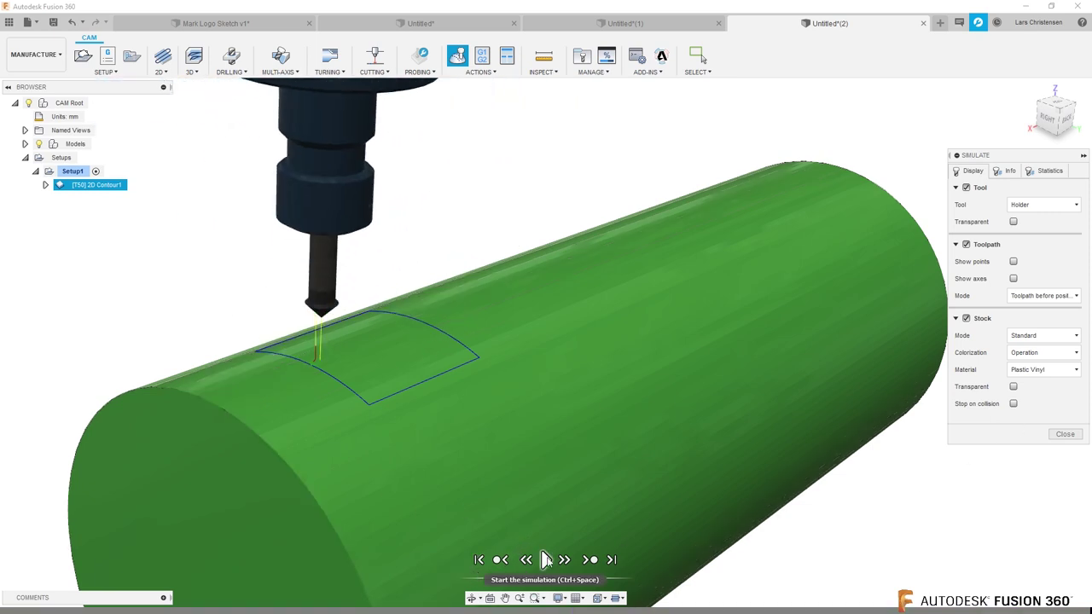
left_click(546, 559)
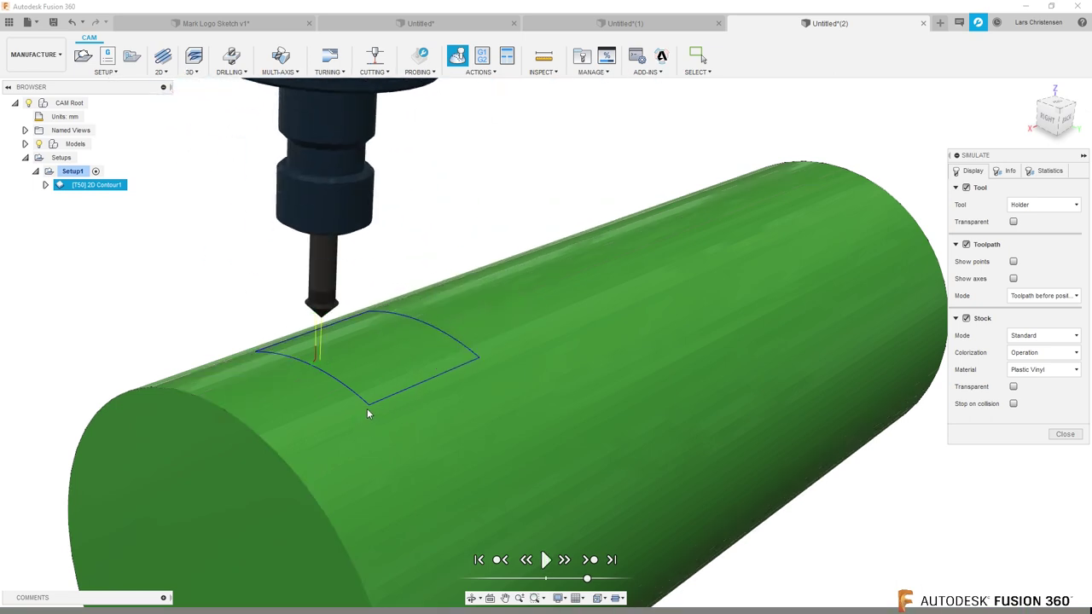
left_click(1065, 434)
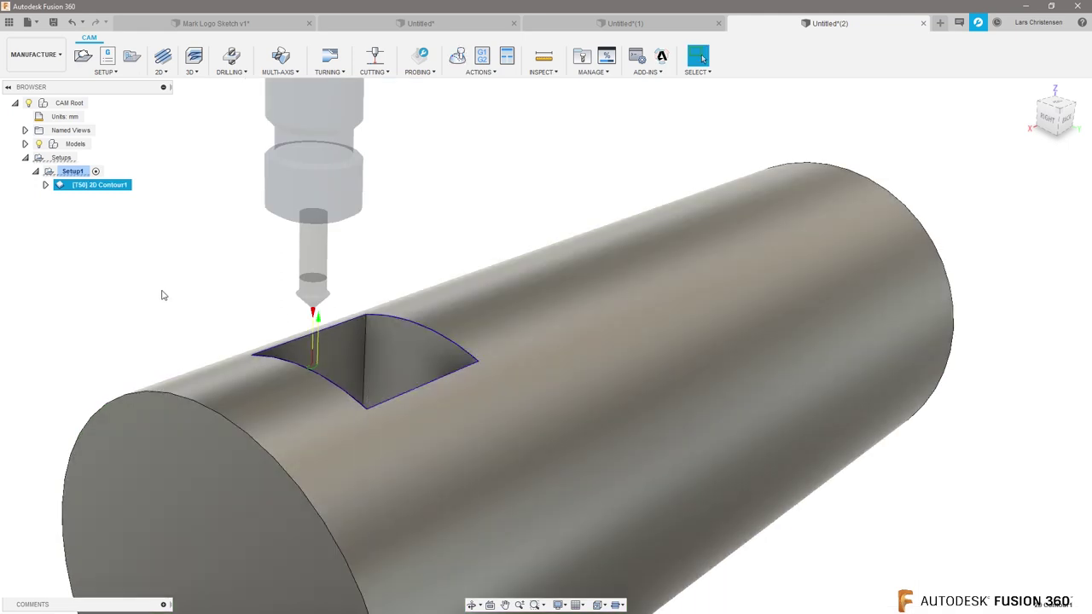
right_click(108, 190)
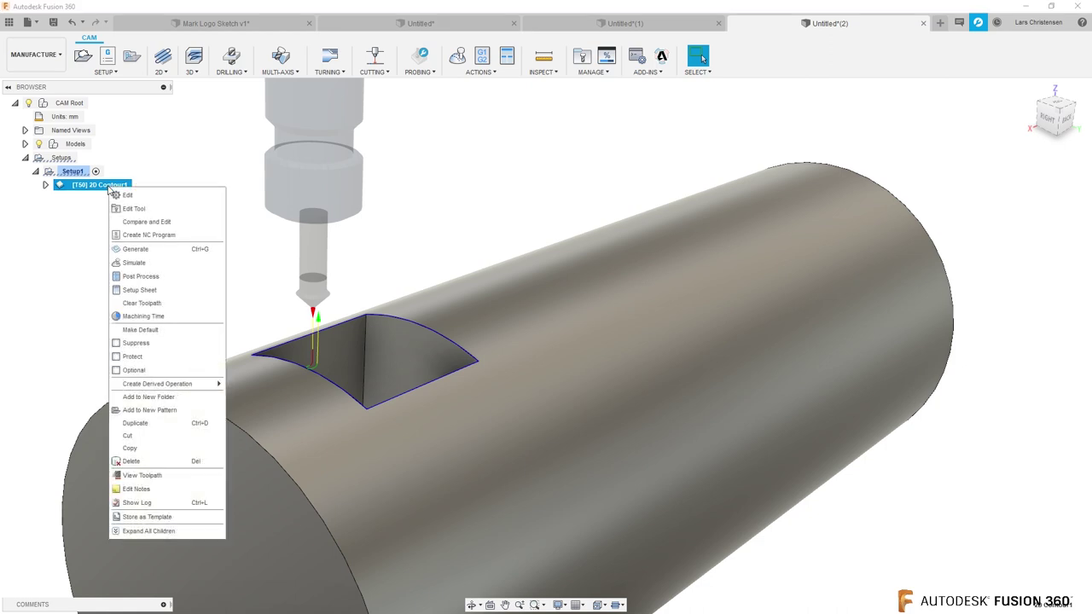
Edit 2D Contour1 to use a 1 mm chamfer width and 1.5 mm tip offset, regenerating its toolpath
left_click(124, 196)
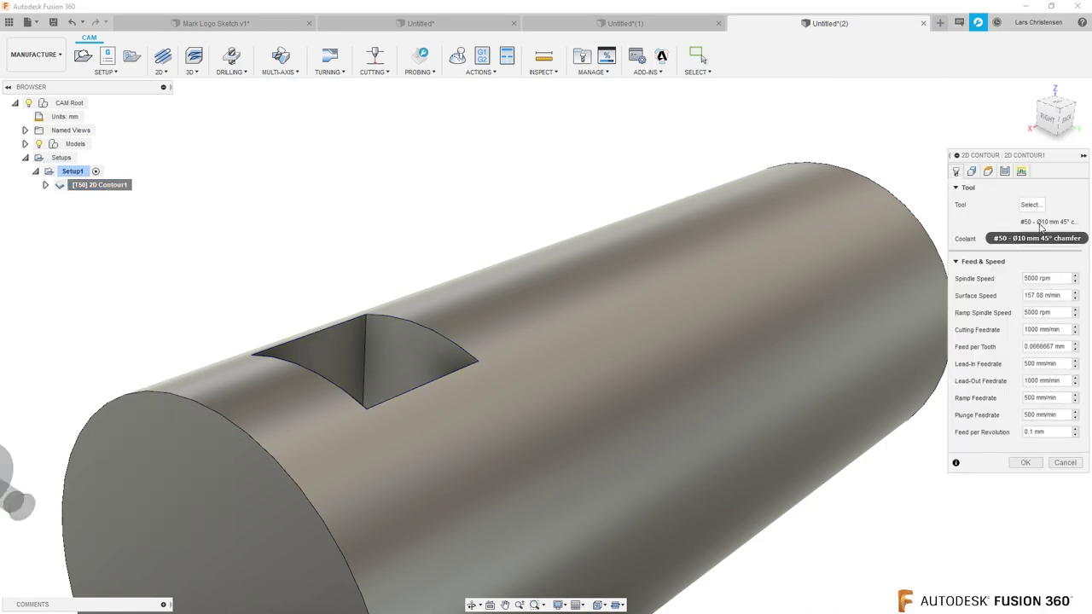
left_click(1005, 171)
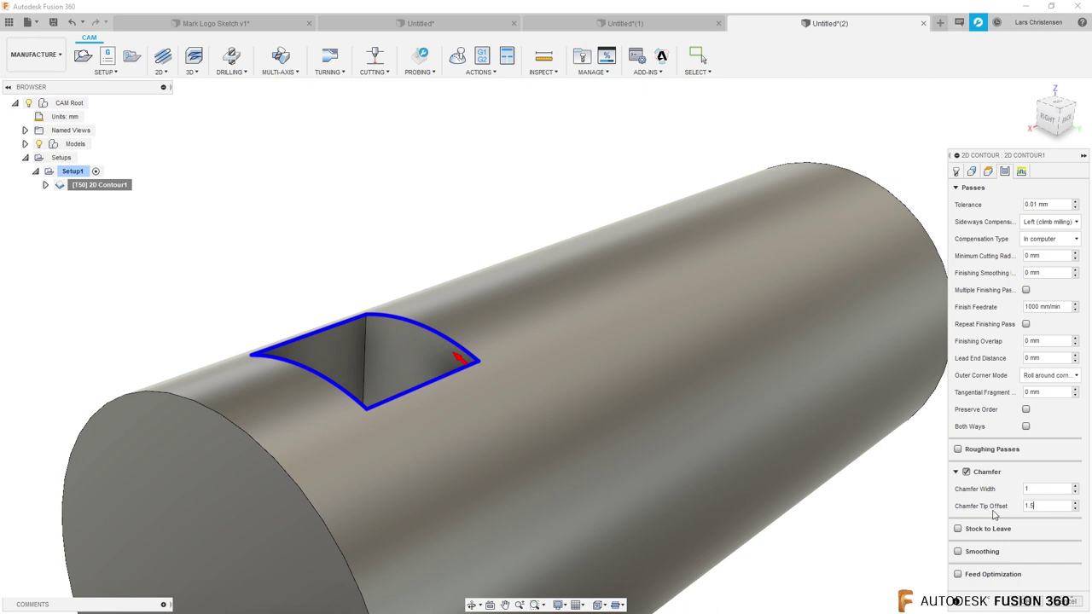
left_click(1024, 603)
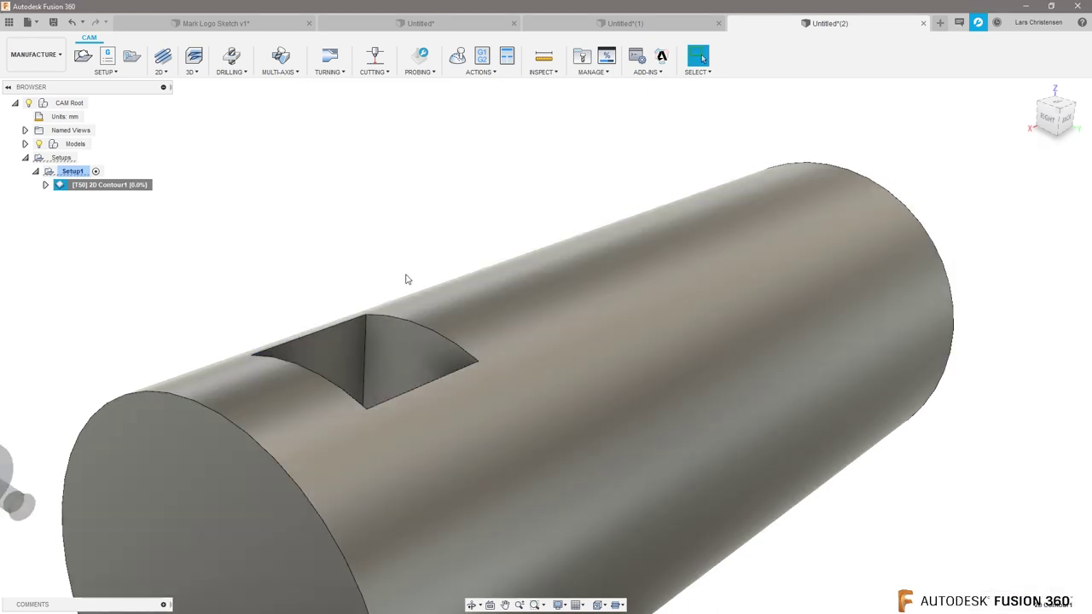
scroll(261, 339, "up", 5)
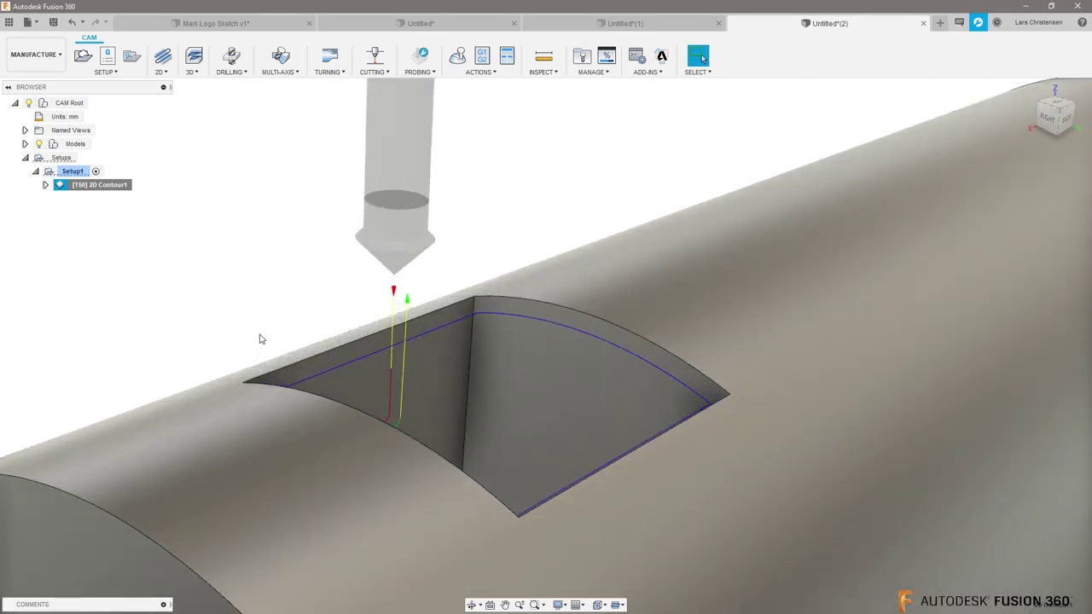
left_click(458, 58)
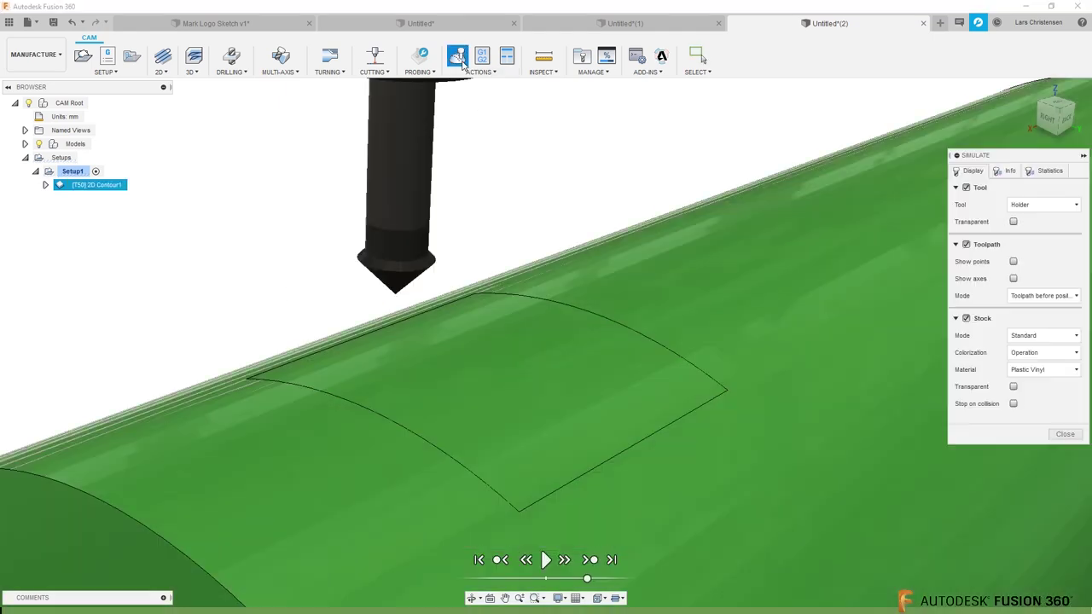
left_click(546, 559)
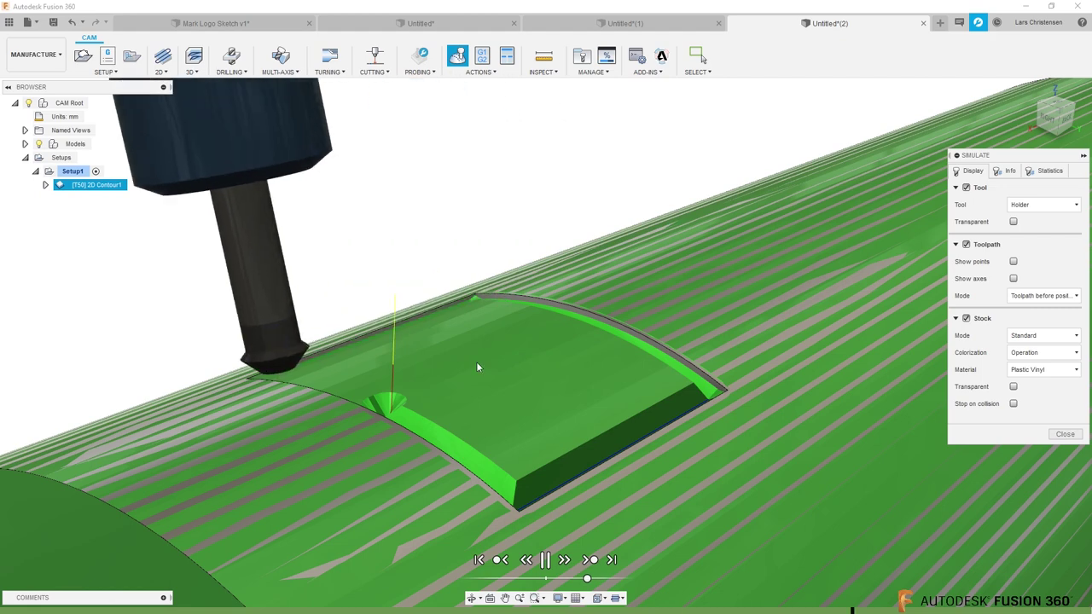
middle_click_drag(480, 494, 358, 381, "shift")
left_click(1064, 435)
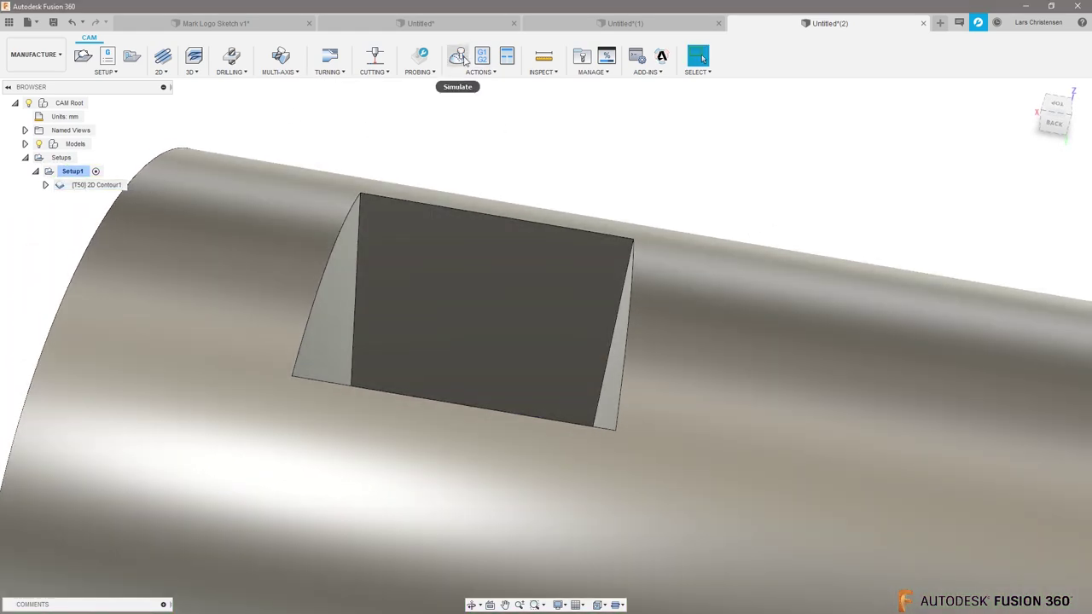
left_click(458, 56)
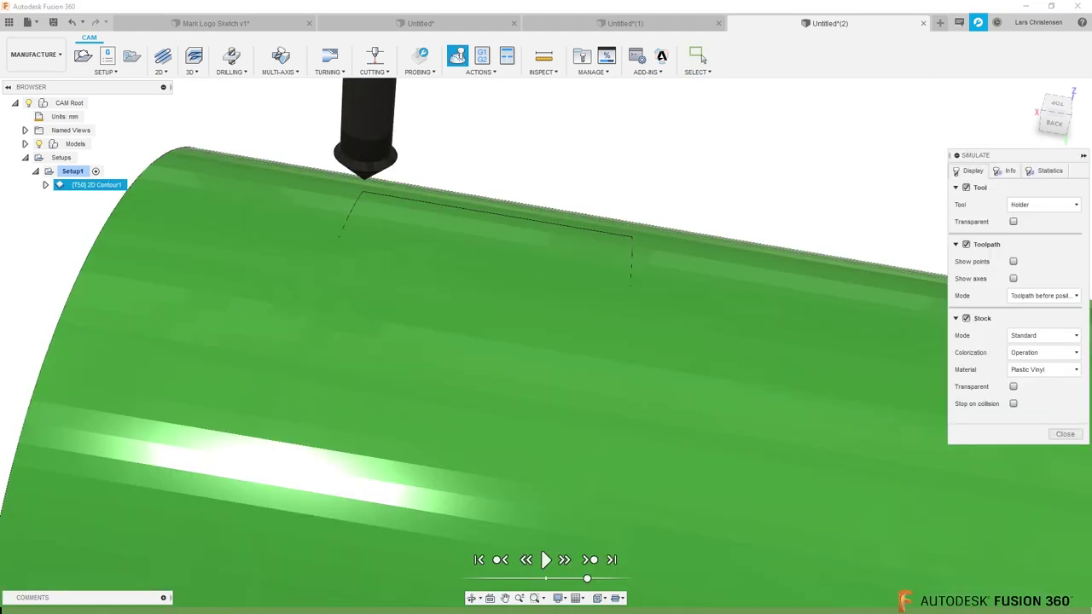
left_click(1064, 434)
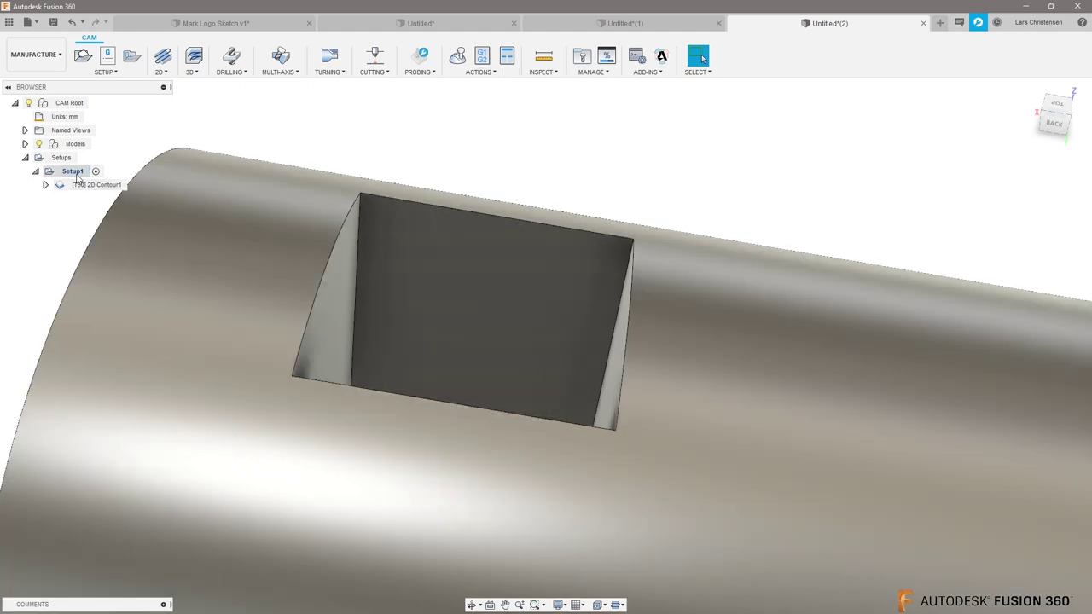
Set Setup1's stock mode to From solid using the cylinder body
right_click(75, 173)
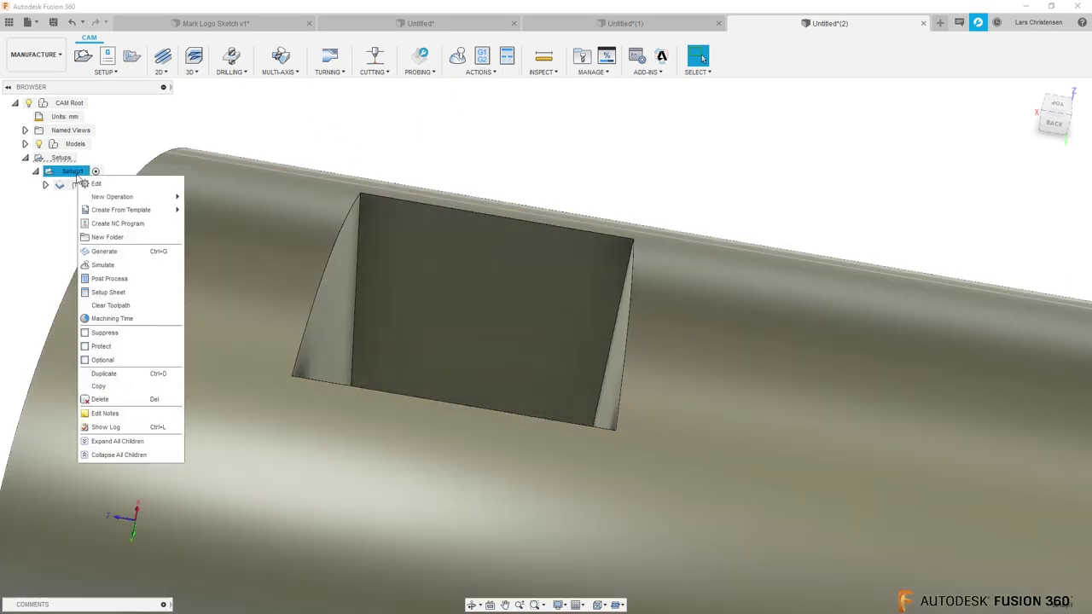
left_click(94, 184)
left_click(1008, 172)
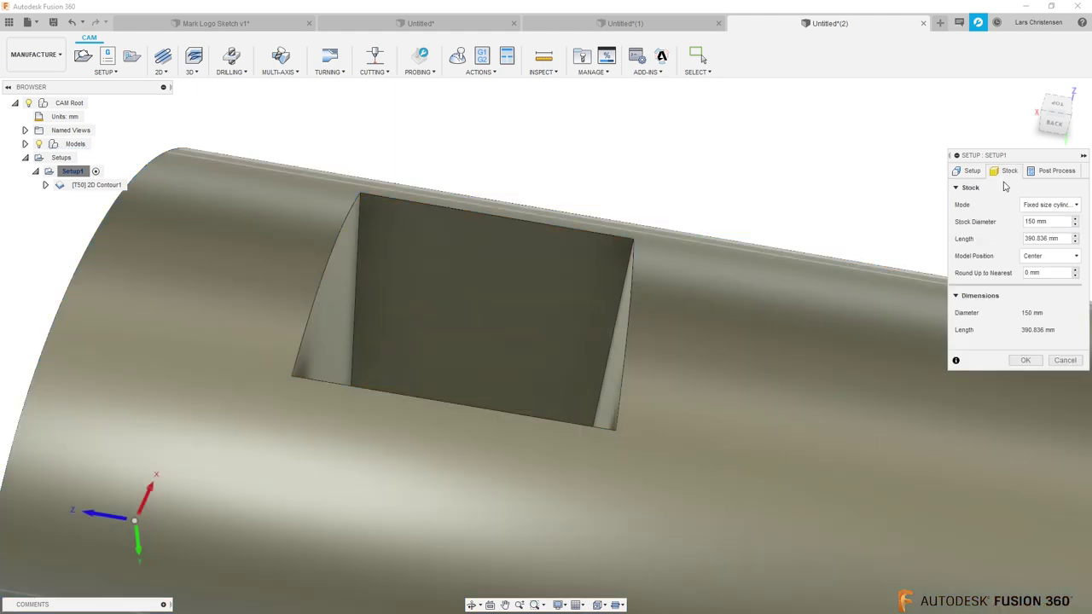
left_click(1049, 207)
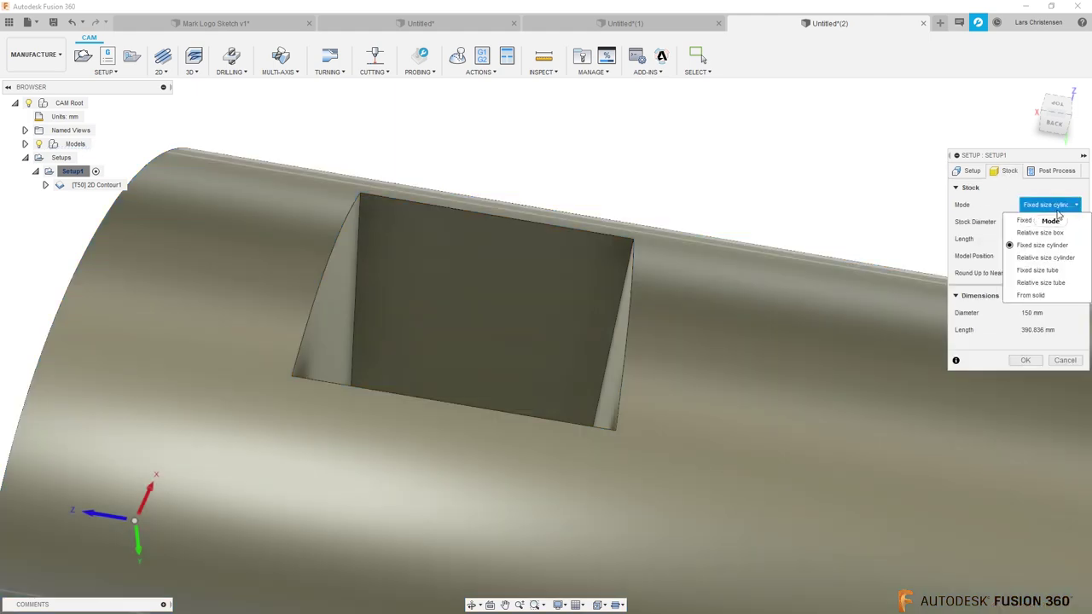
left_click(1055, 294)
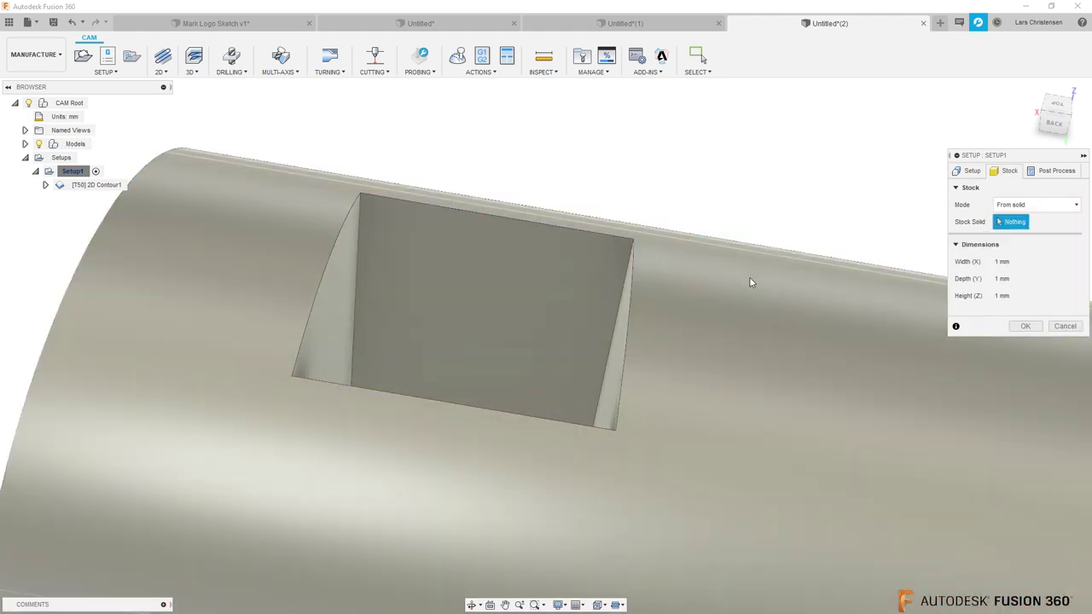
left_click(592, 270)
left_click(1025, 326)
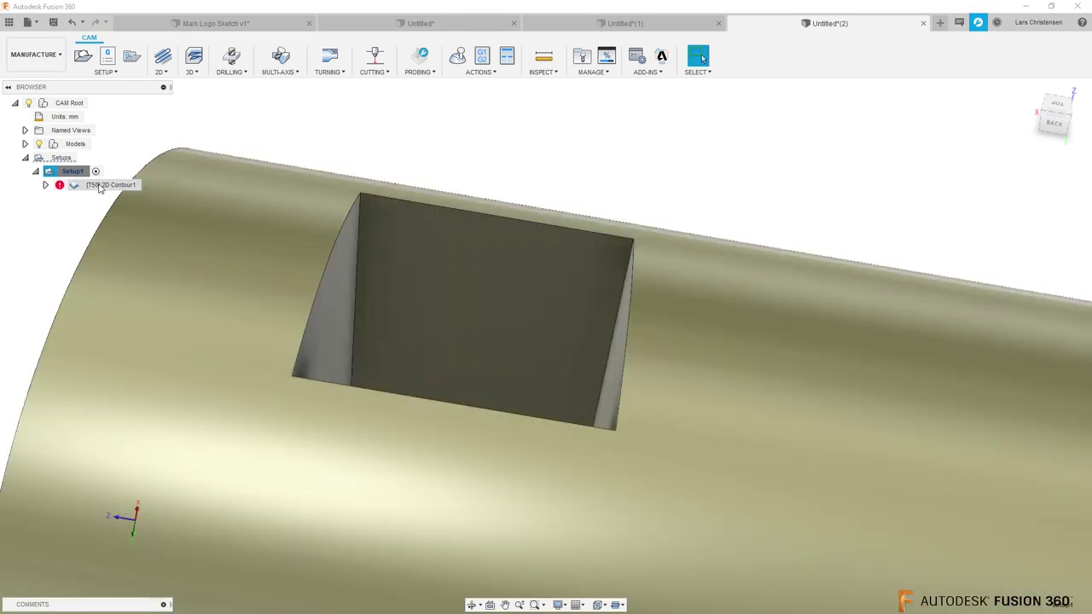
Regenerate the 2D Contour1 toolpath and start its machining simulation
right_click(101, 186)
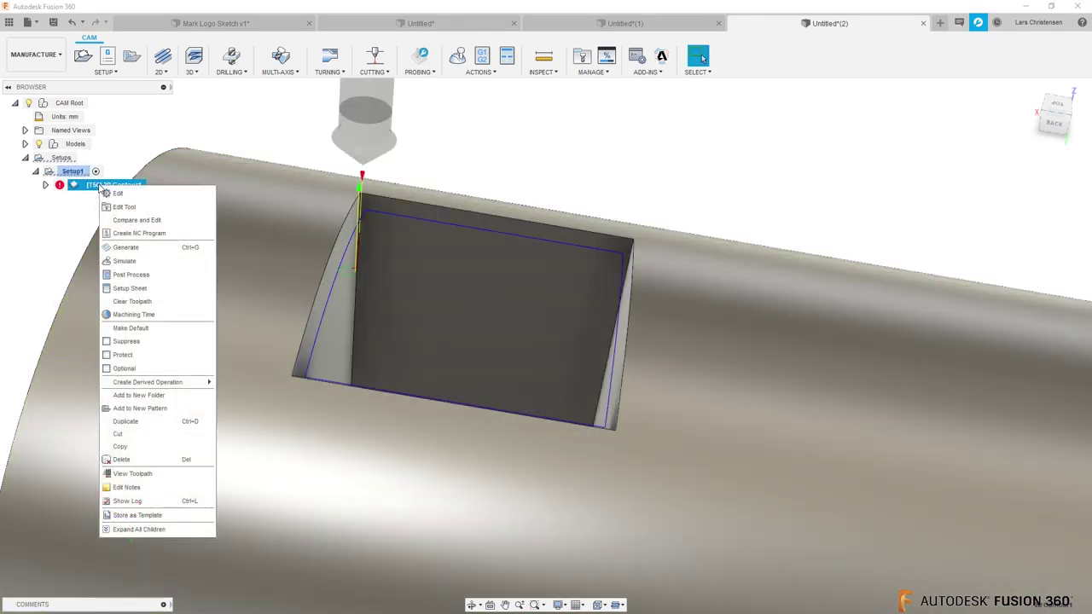
left_click(109, 246)
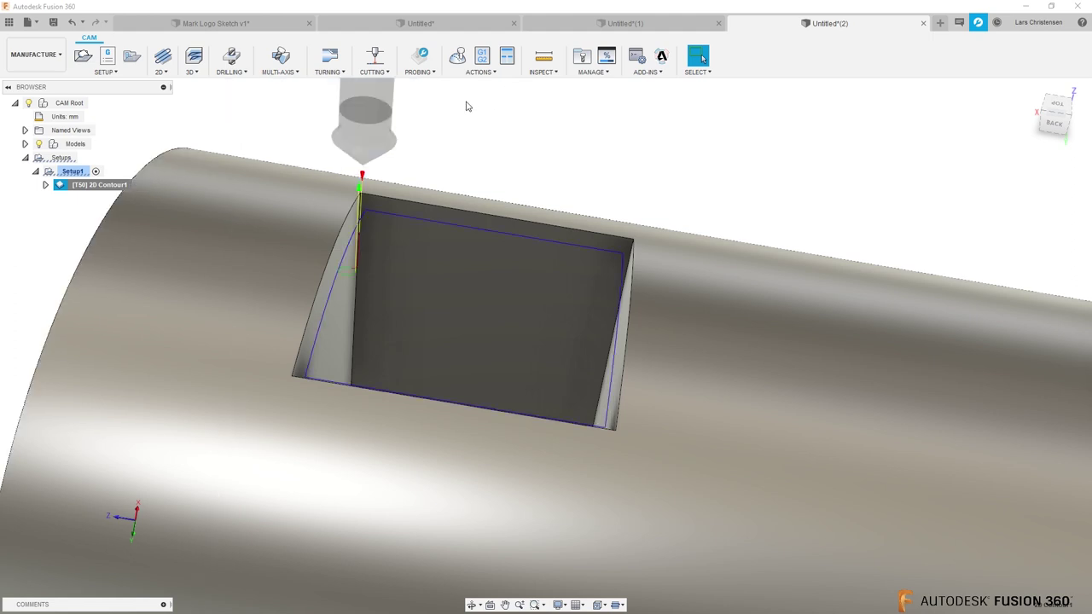
left_click(457, 58)
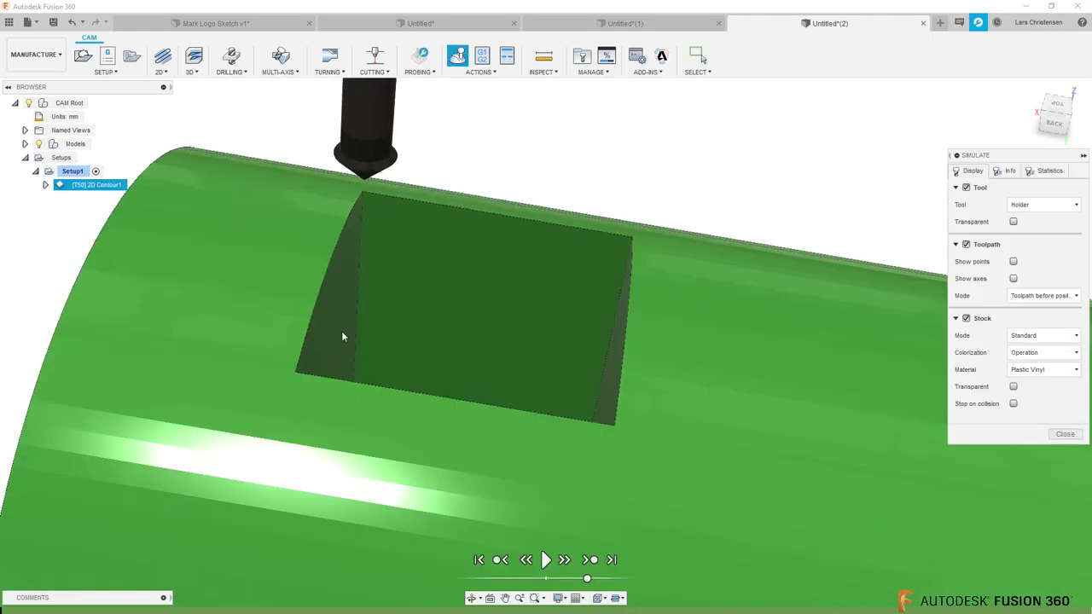
Play the machining simulation and inspect the pocket with the model hidden
middle_click_drag(331, 368, 517, 243, "shift")
middle_click_drag(509, 342, 540, 382, "shift")
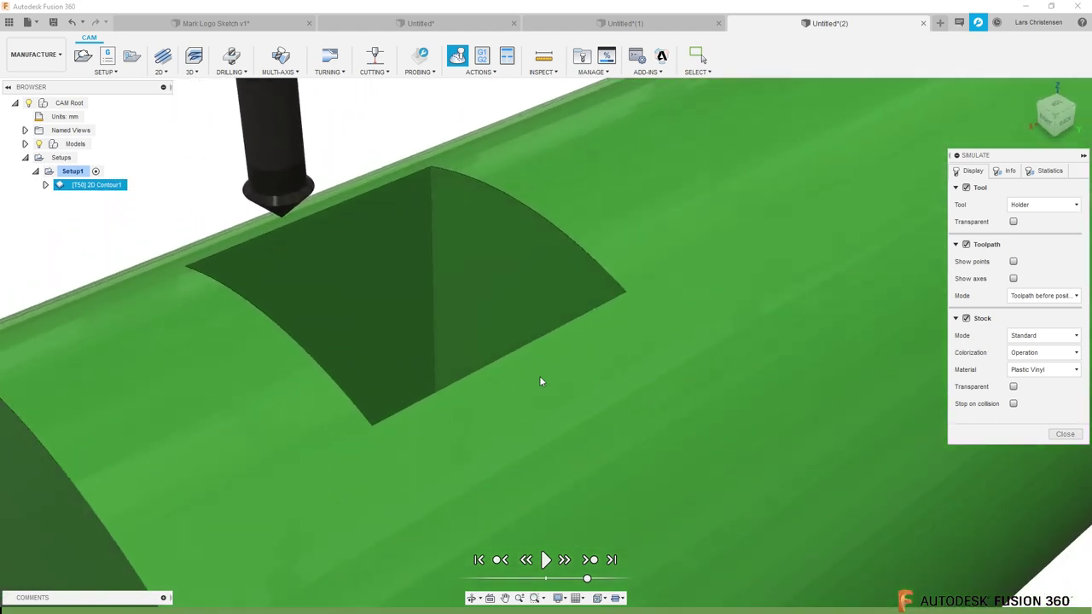
left_click(546, 560)
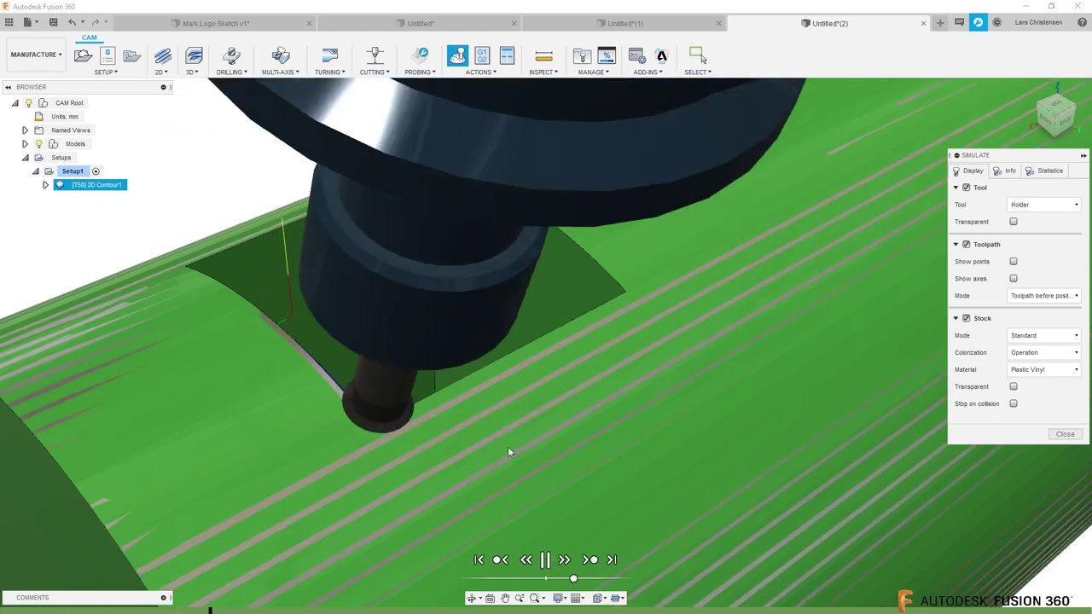
middle_click_drag(489, 453, 534, 415, "shift")
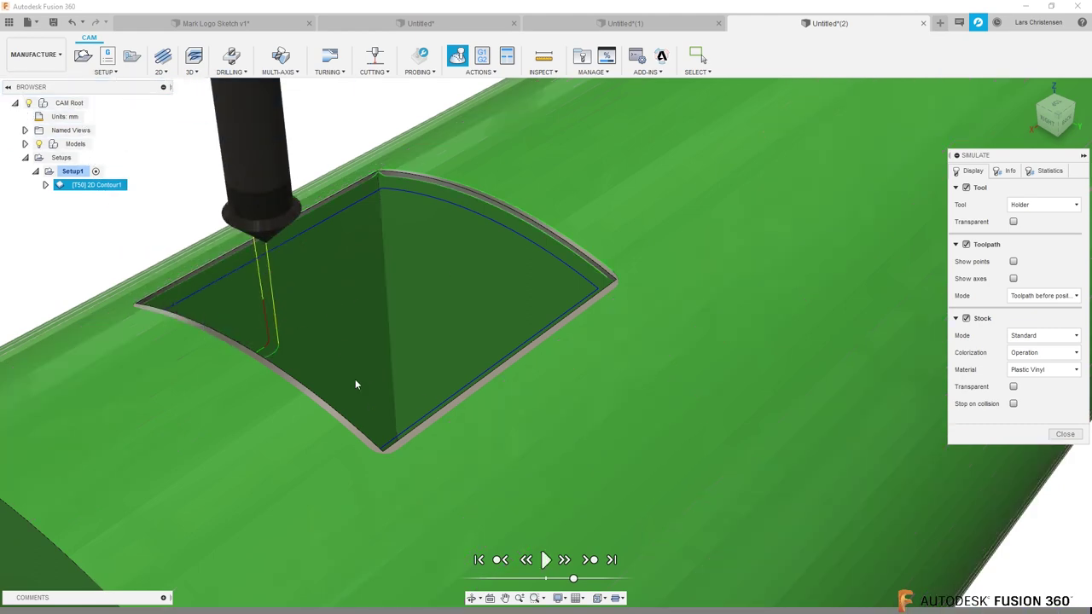
middle_click_drag(190, 339, 342, 269, "shift")
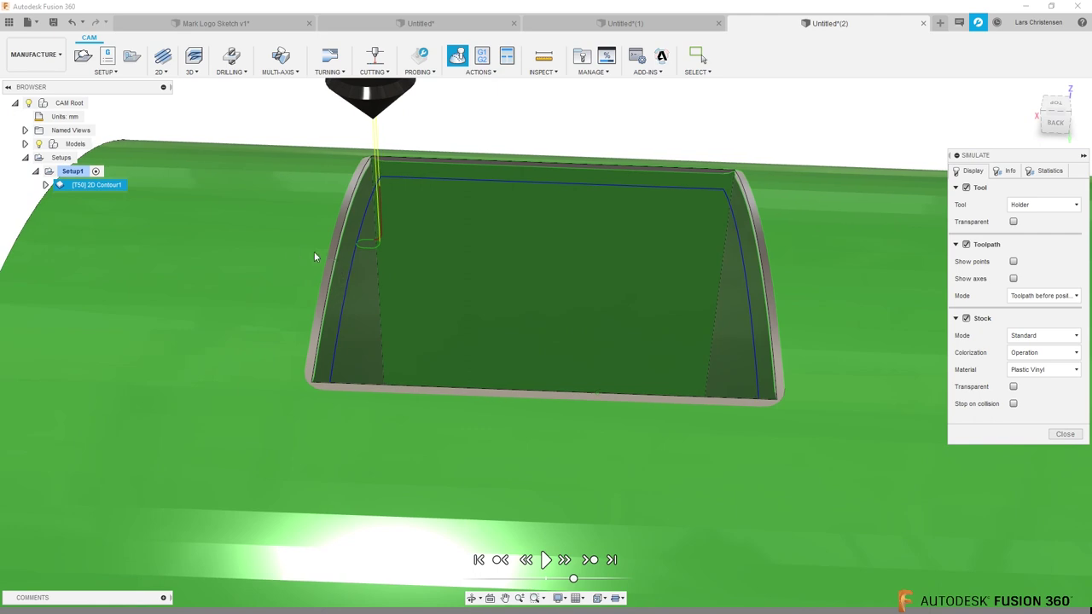
left_click(38, 145)
middle_click_drag(131, 162, 415, 334, "shift")
scroll(490, 184, "up", 5)
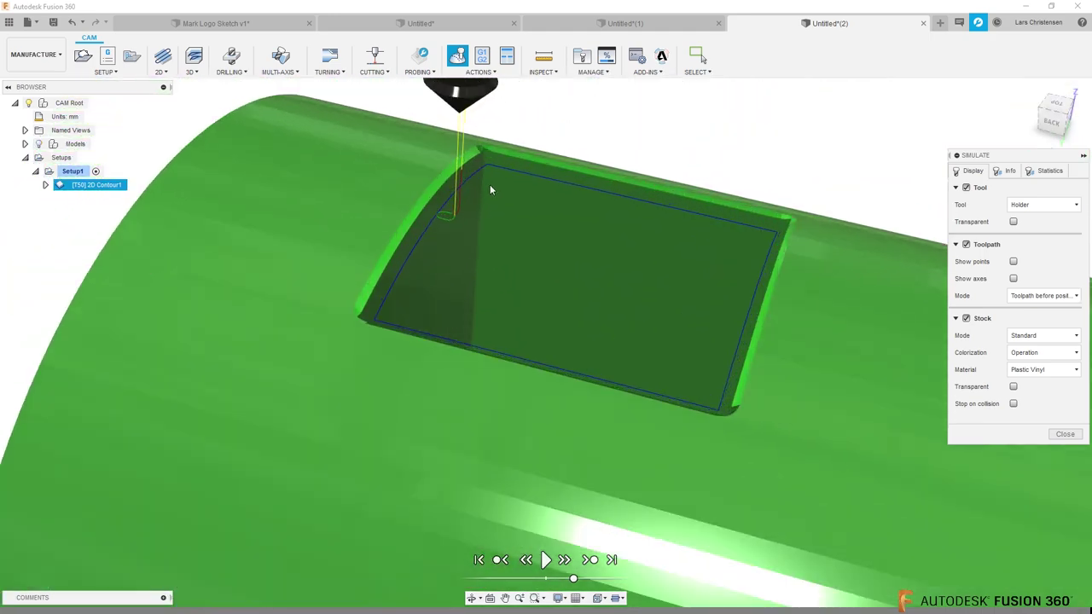
Set the stock material to Ceramic and the colorization to Material
left_click(1036, 375)
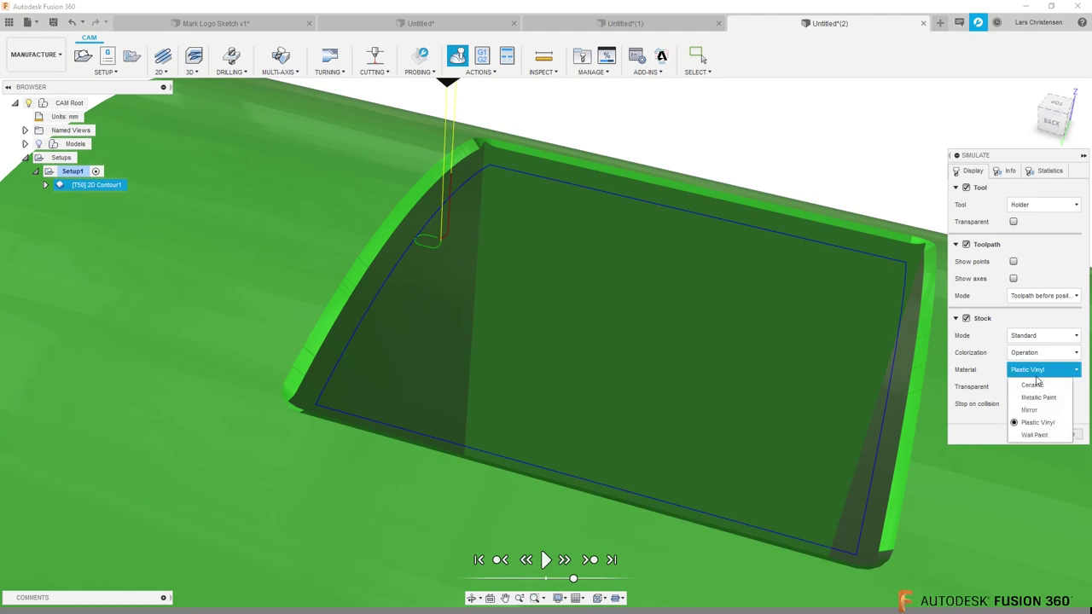
left_click(1033, 385)
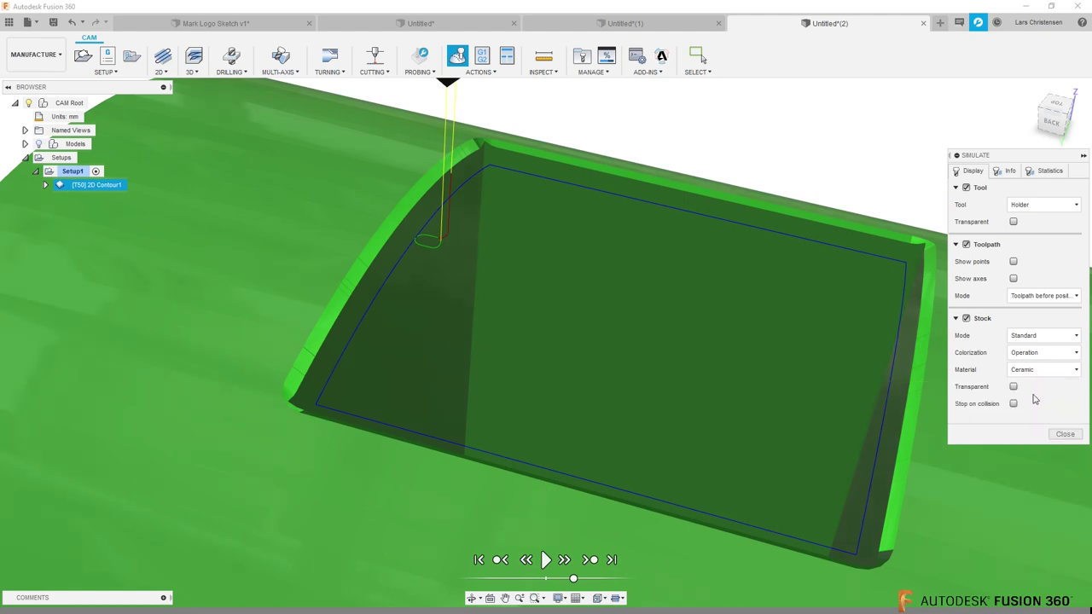
left_click(1034, 350)
left_click(1040, 353)
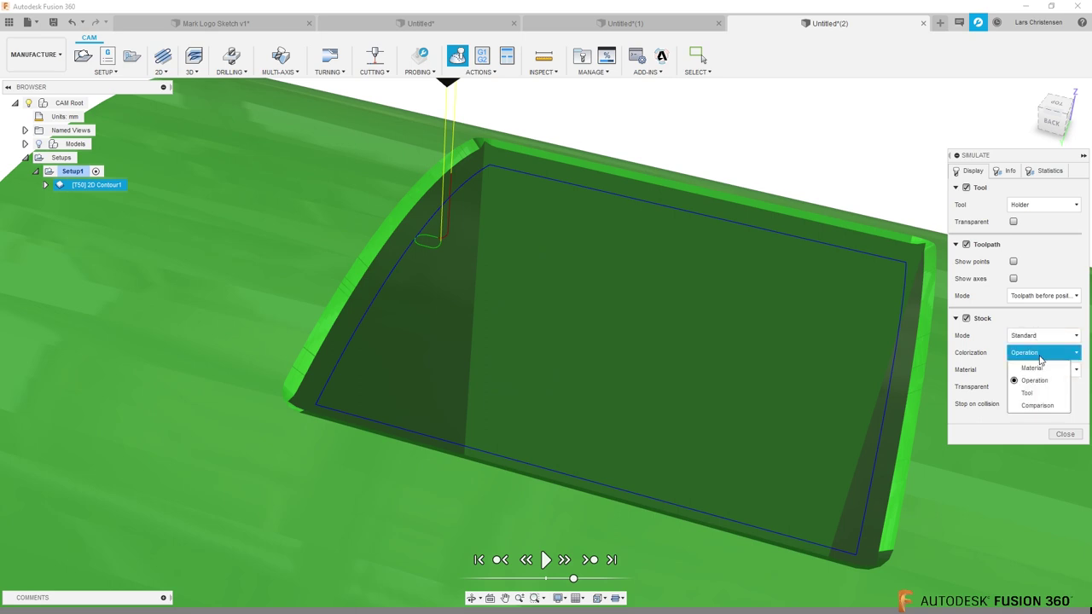
left_click(1034, 368)
scroll(793, 183, "down", 5)
scroll(747, 111, "up", 2)
scroll(552, 261, "up", 3)
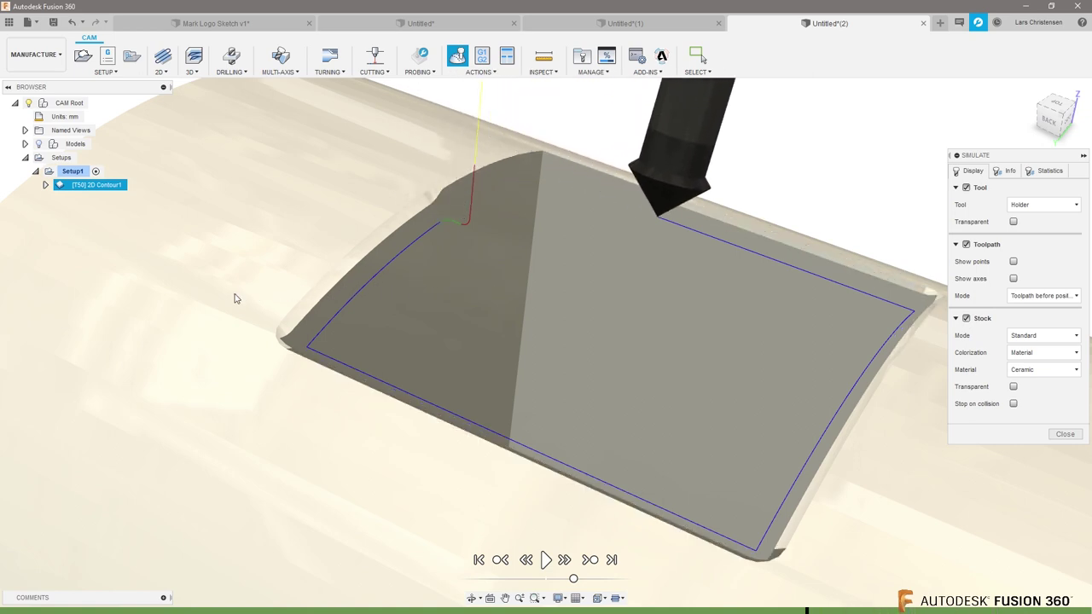
Replay the 2D contour simulation on the ceramic stock with the tool upright, then close it
scroll(552, 215, "up", 5)
scroll(527, 244, "down", 2)
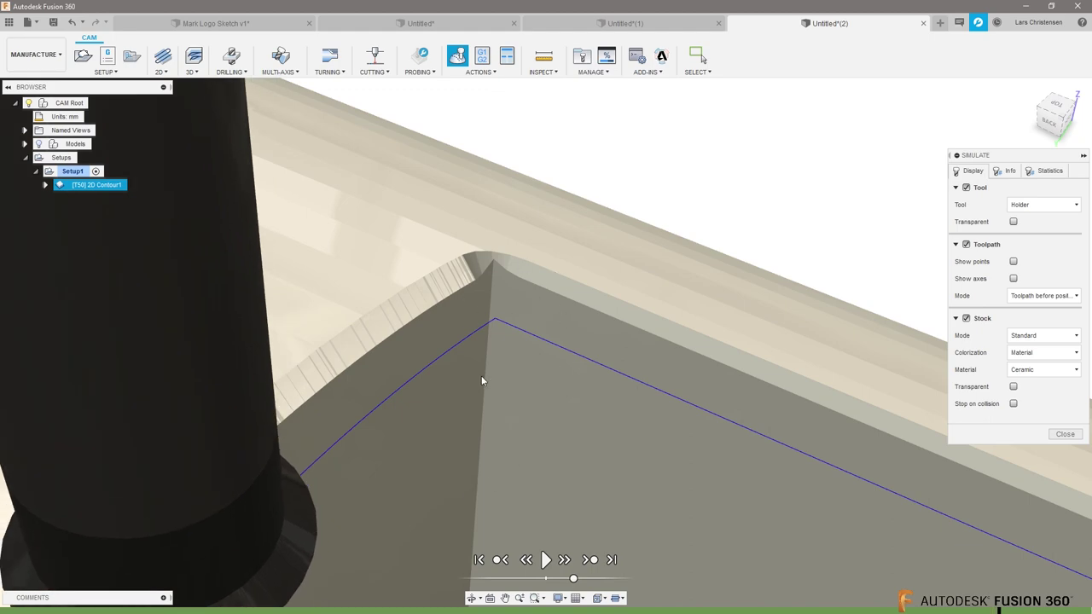
scroll(481, 380, "down", 8)
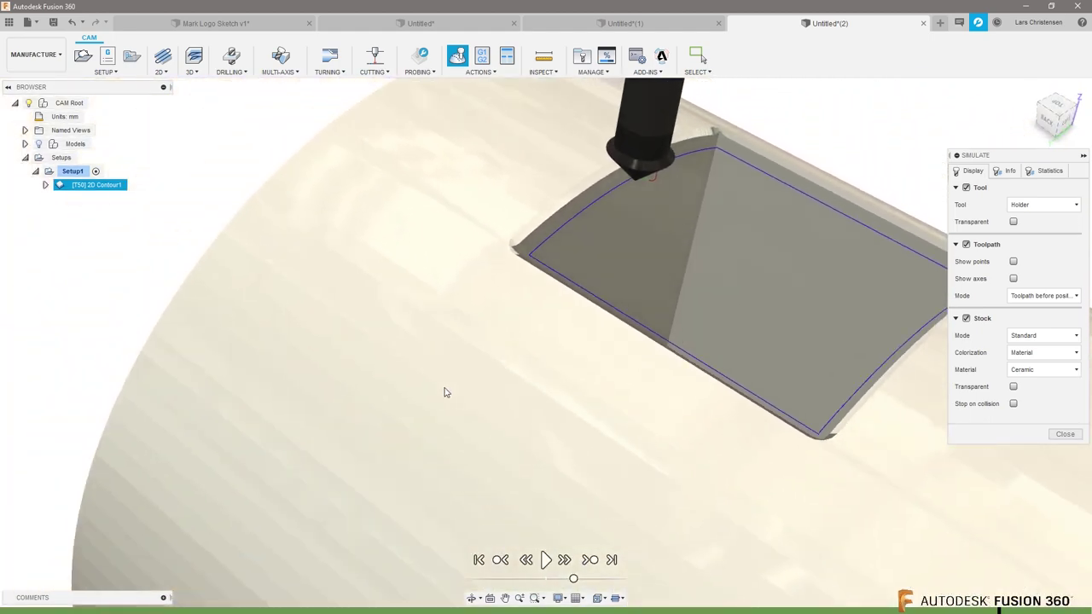
scroll(440, 392, "down", 5)
middle_click_drag(487, 395, 761, 411, "shift")
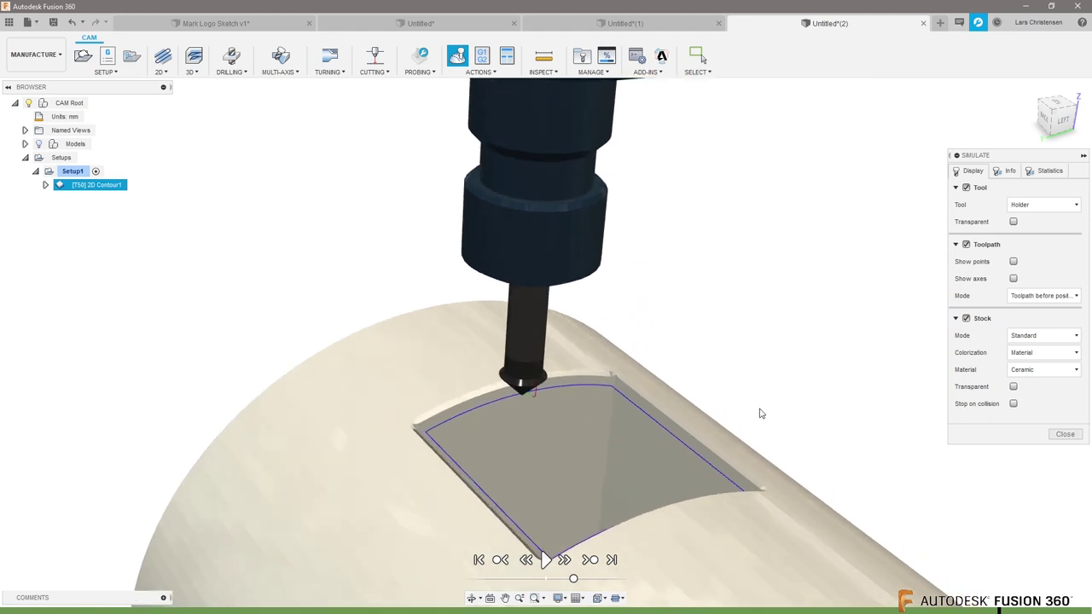
scroll(761, 412, "up", 2)
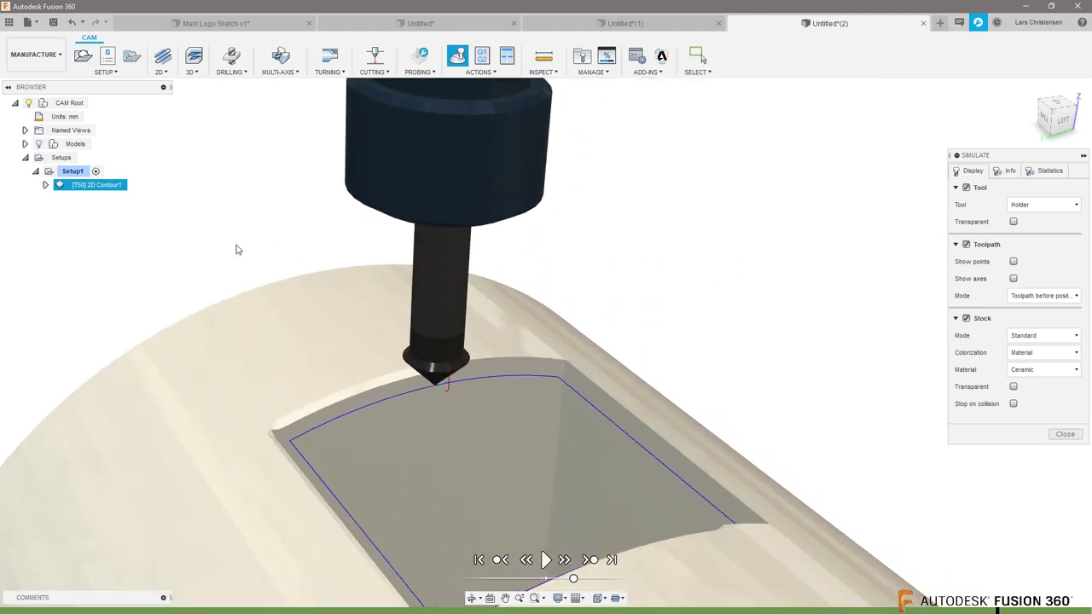
left_click(545, 559)
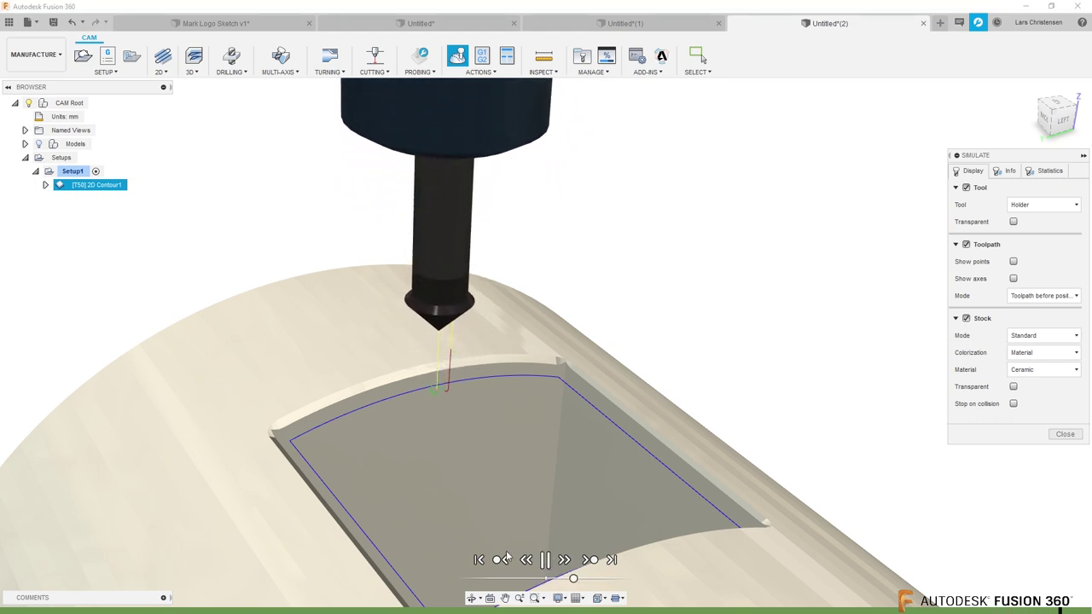
left_click(546, 561)
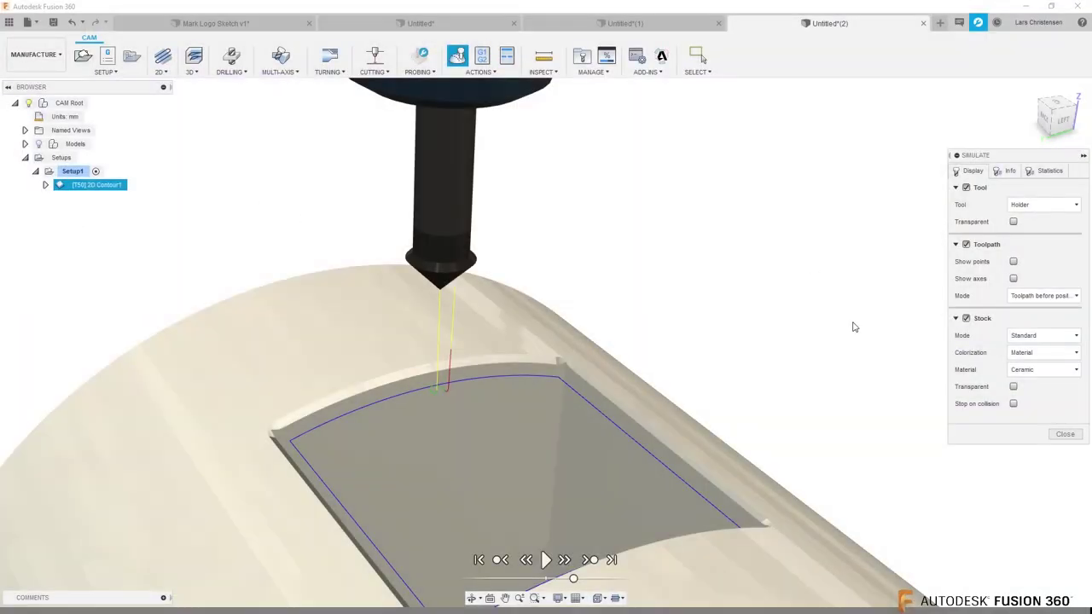
left_click(1065, 434)
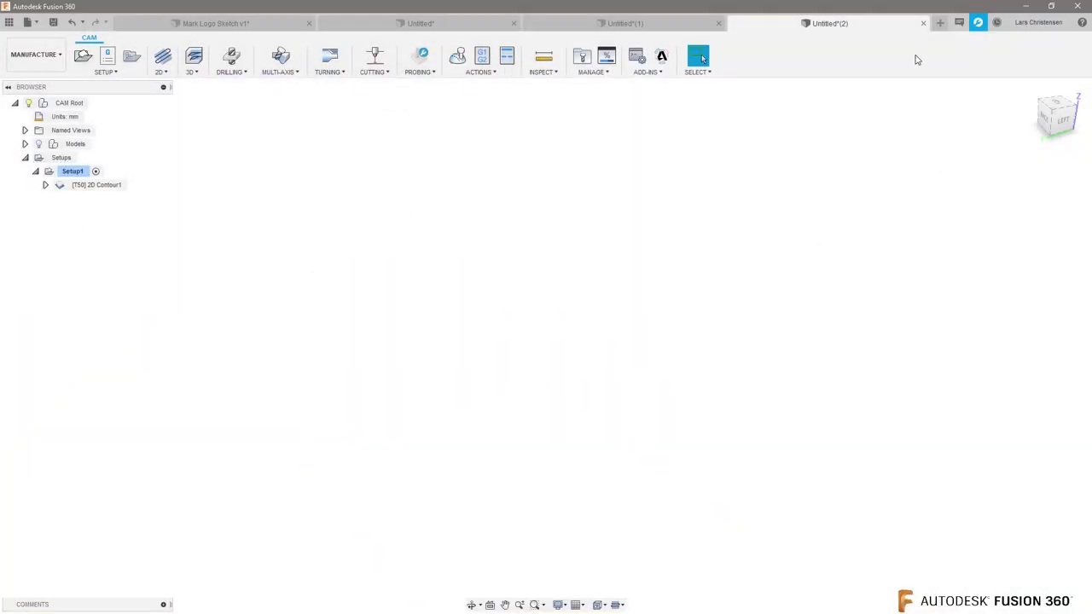
Create the blank Untitled(3) design and bring up the House.png rendering full screen
left_click(940, 23)
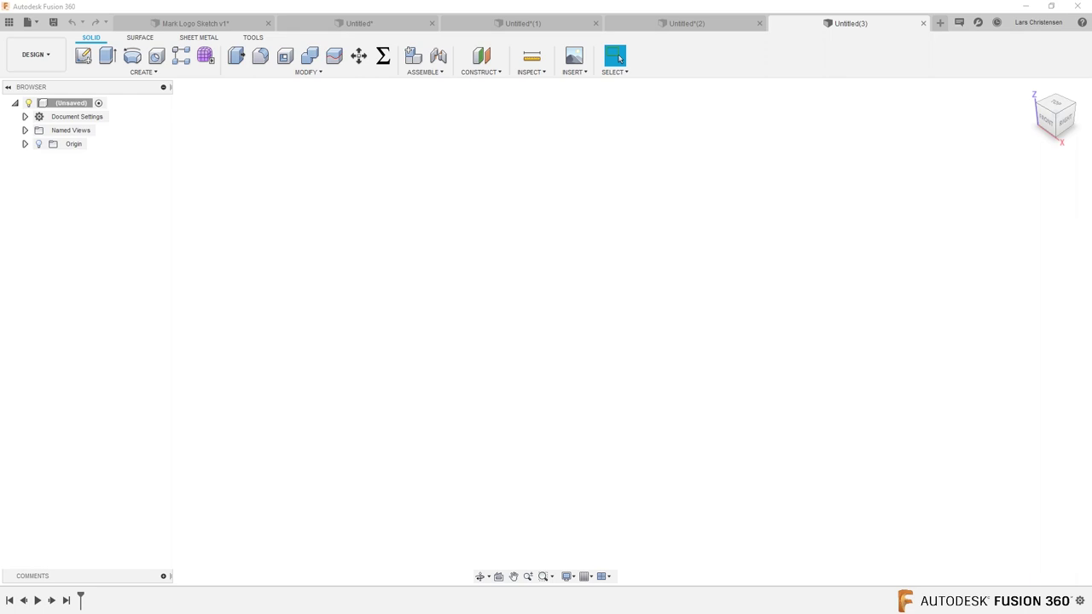
left_click(673, 130)
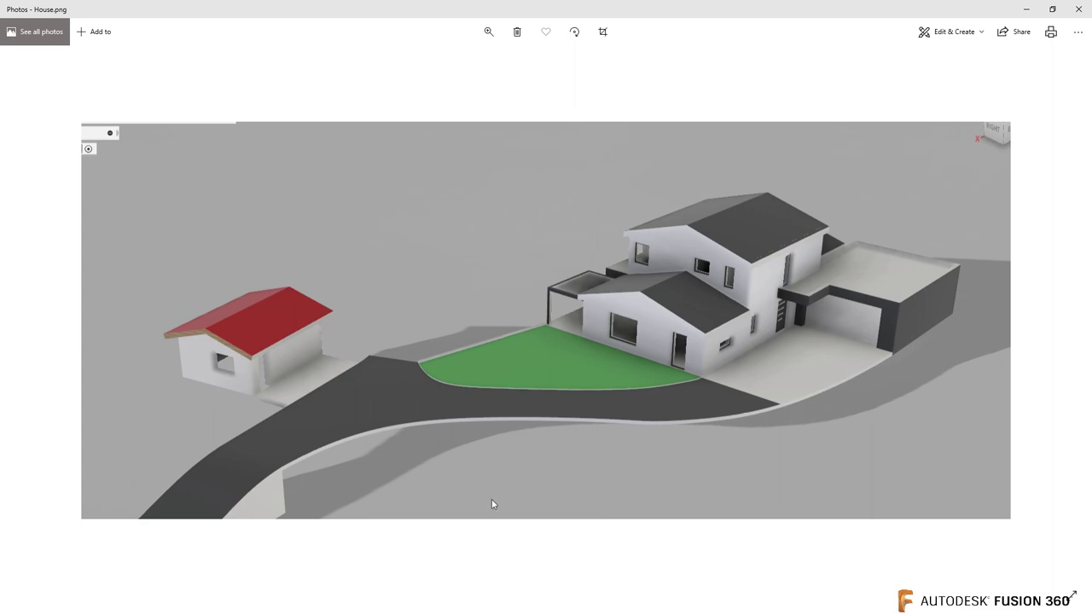
Switch from Photos to Chrome's 'crazy straw' search results
key("alt+Tab")
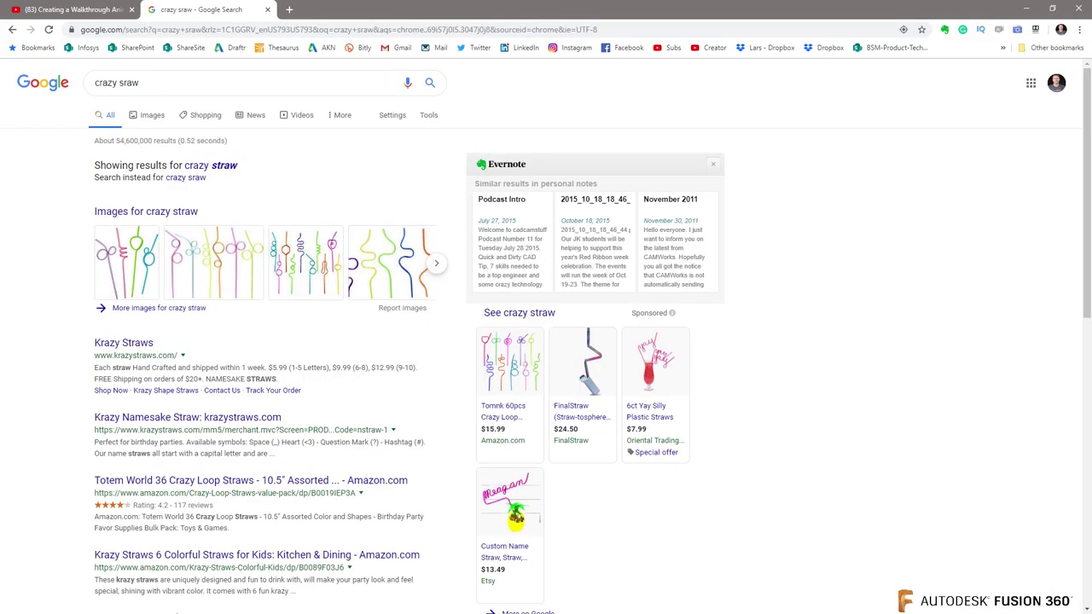
Watch the 3ds Max walkthrough video from 6:00, pausing it at 6:09
left_click(87, 12)
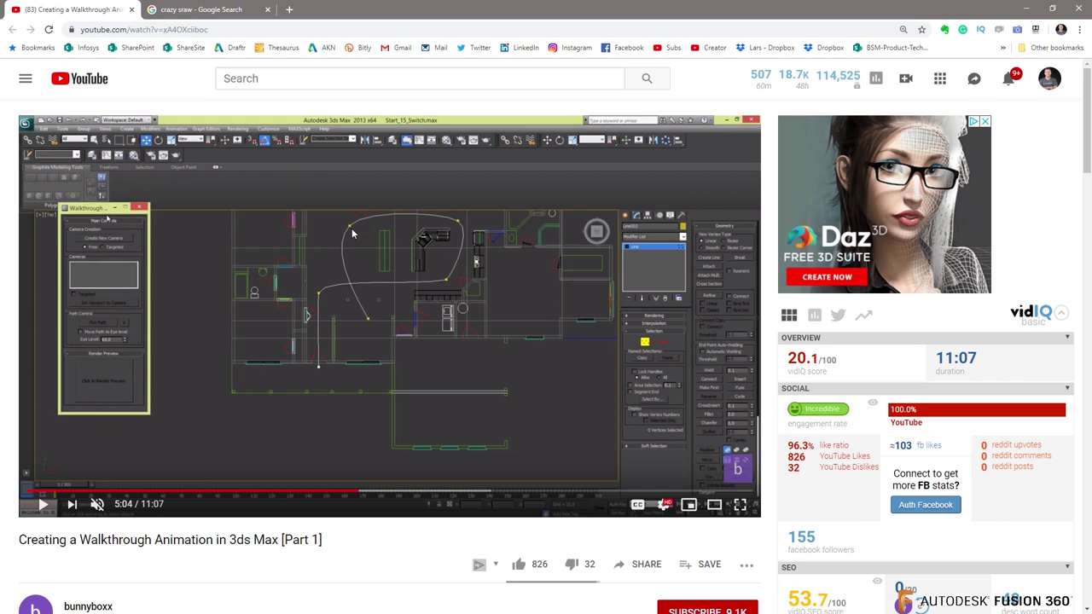
left_click(418, 492)
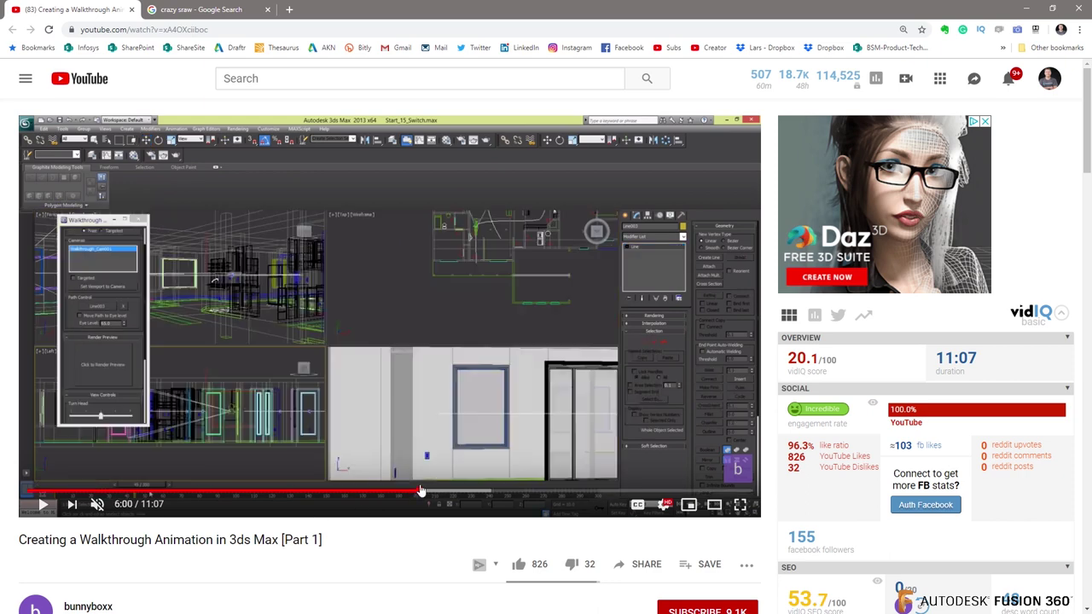
left_click(44, 505)
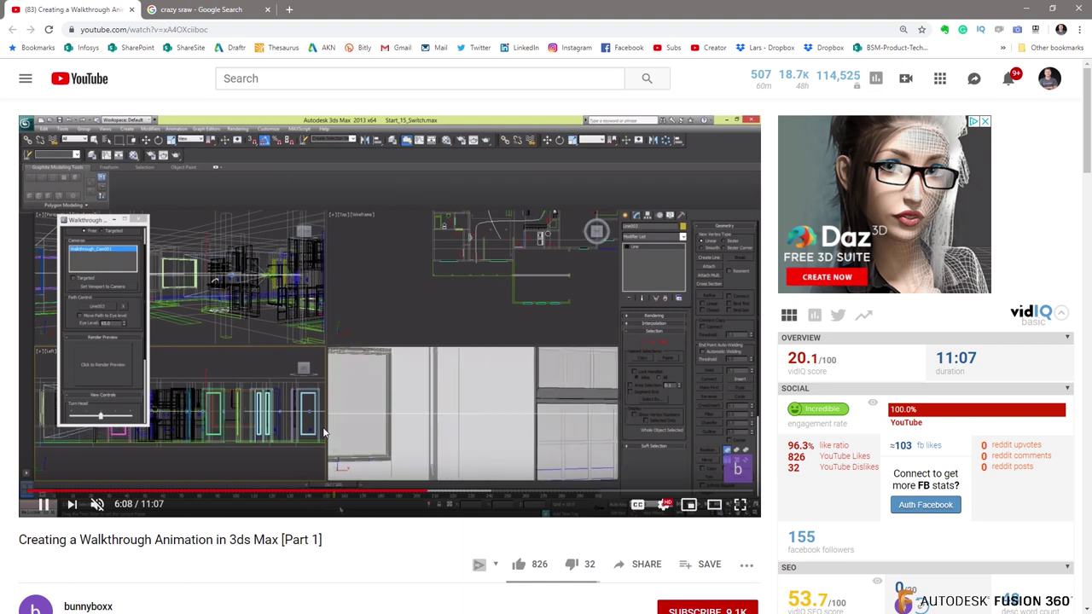
left_click(44, 505)
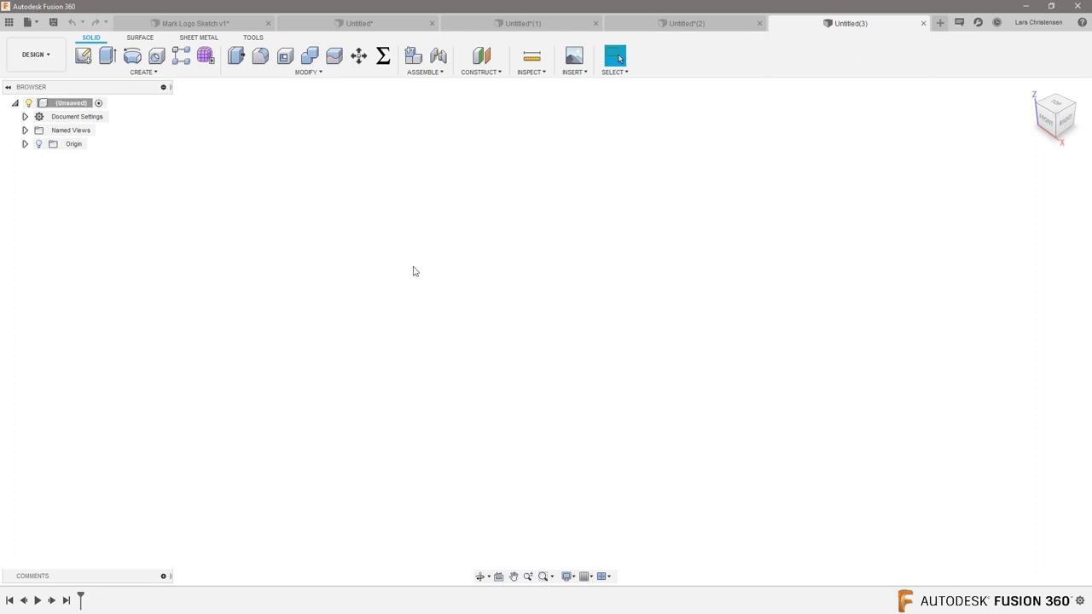
Open the Garage design from the Data Panel and show the workspace list
left_click(9, 22)
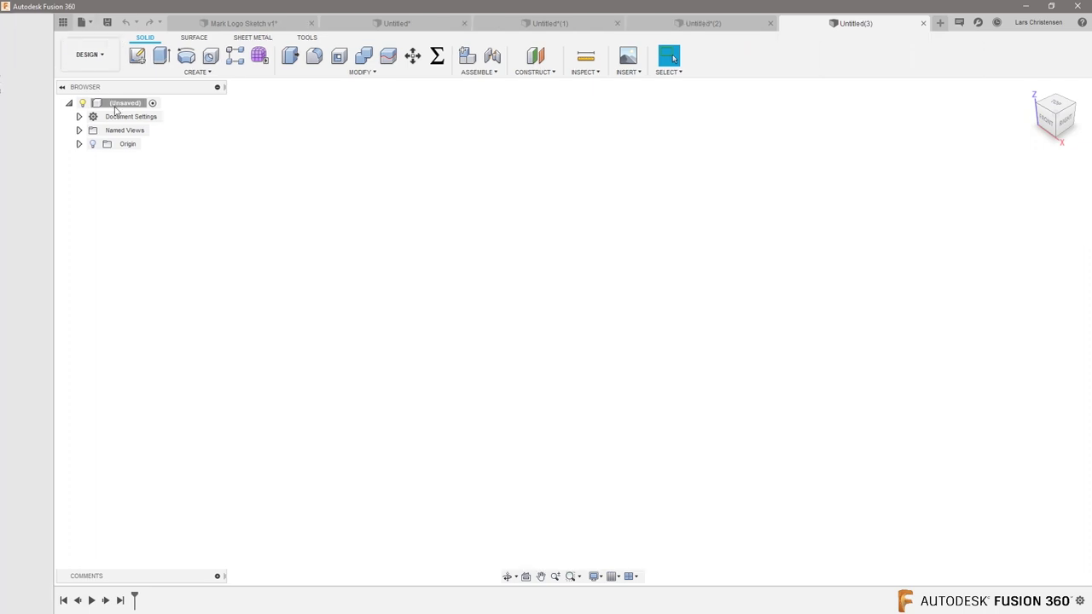
double_click(121, 229)
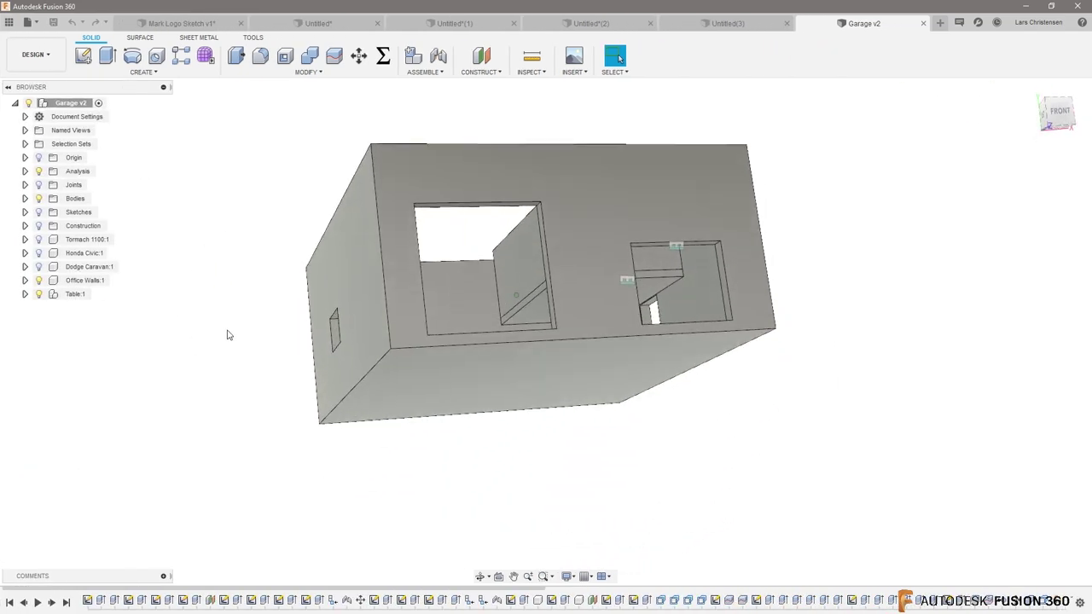
left_click(34, 54)
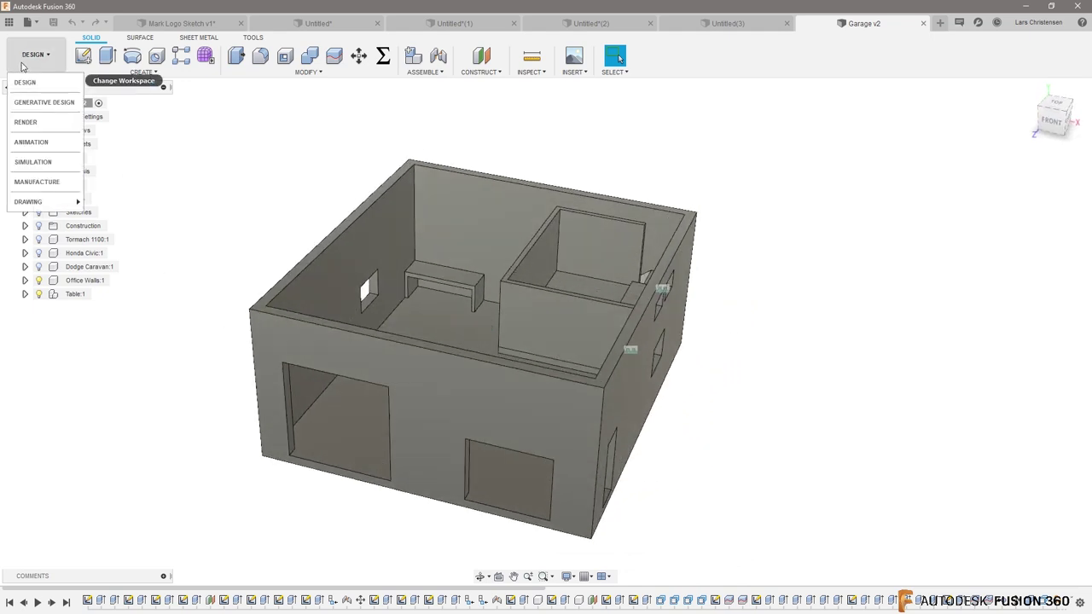
In the Animation workspace, set the playhead to 2.2, preview the storyboard, and delete the test View action
left_click(35, 143)
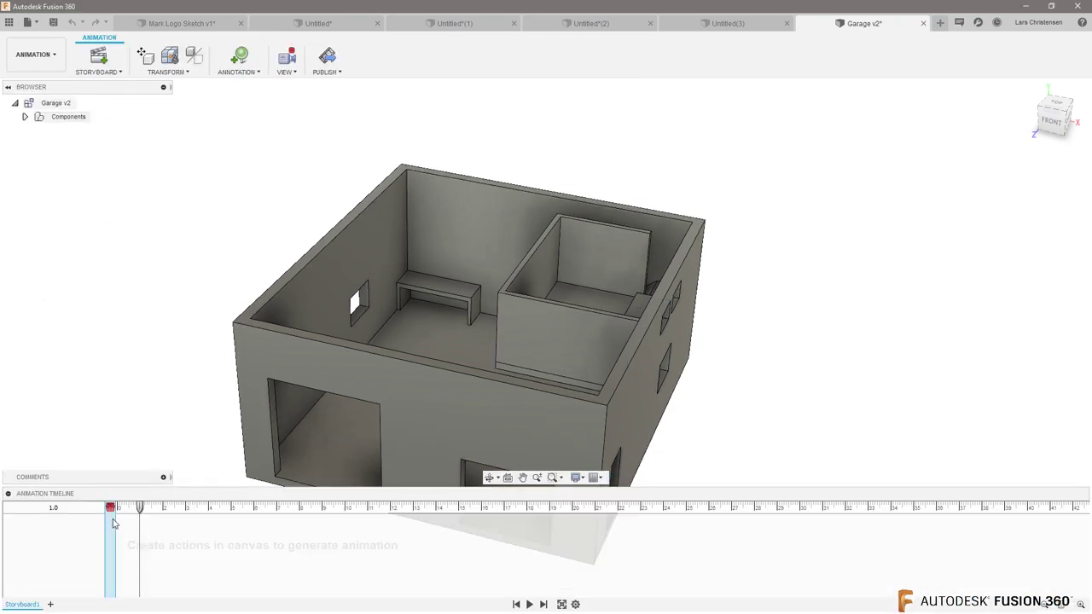
left_click_drag(139, 507, 110, 508)
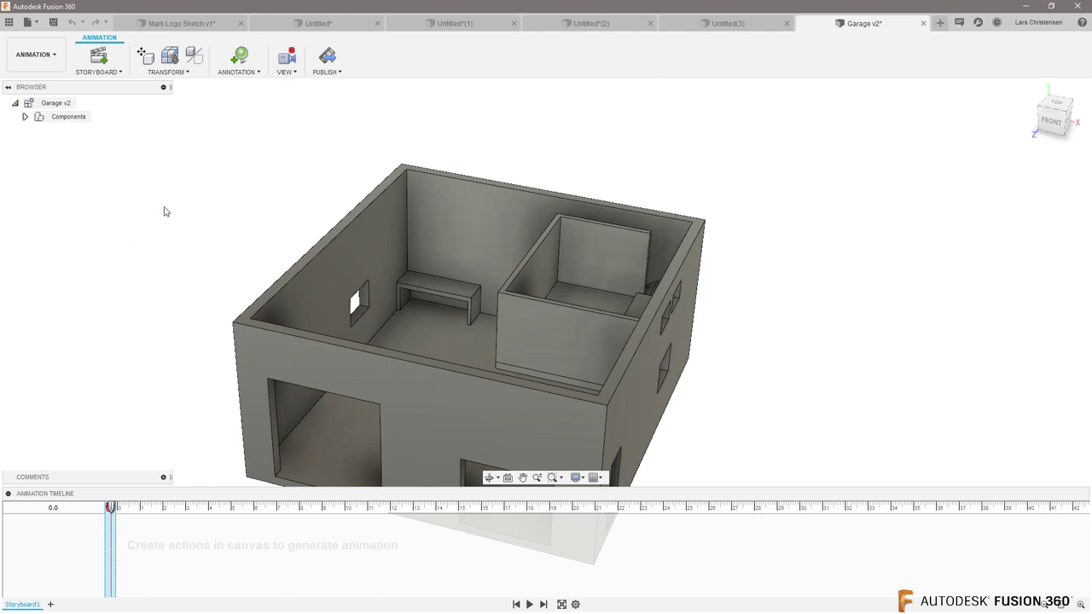
mouse_move(111, 508)
left_mouse_down()
mouse_move(433, 516)
mouse_move(124, 527)
mouse_move(111, 514)
mouse_move(128, 515)
mouse_move(110, 510)
left_mouse_up()
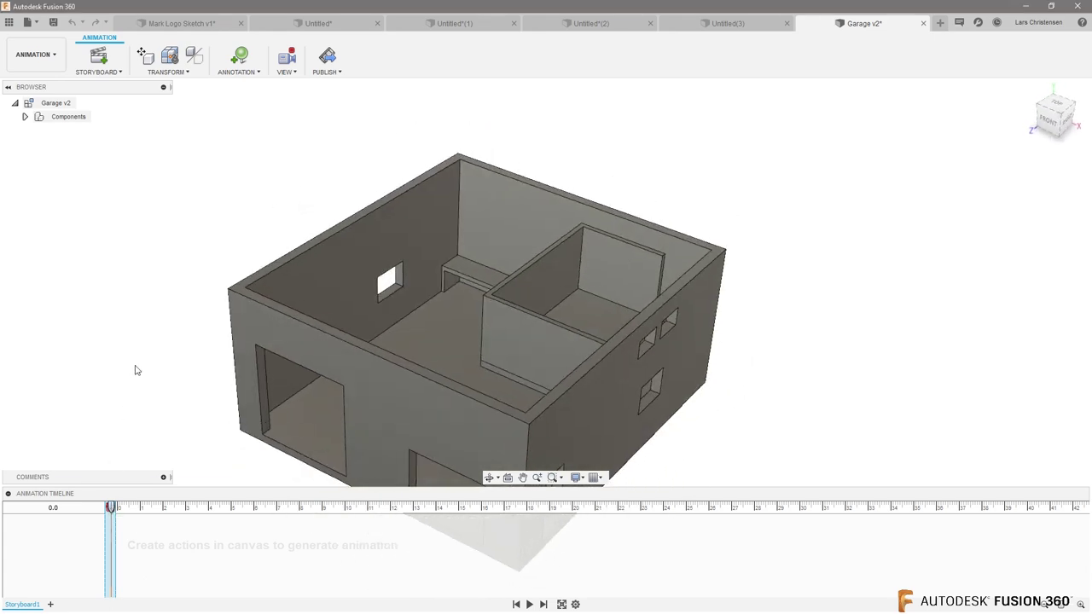
left_click_drag(111, 510, 167, 510)
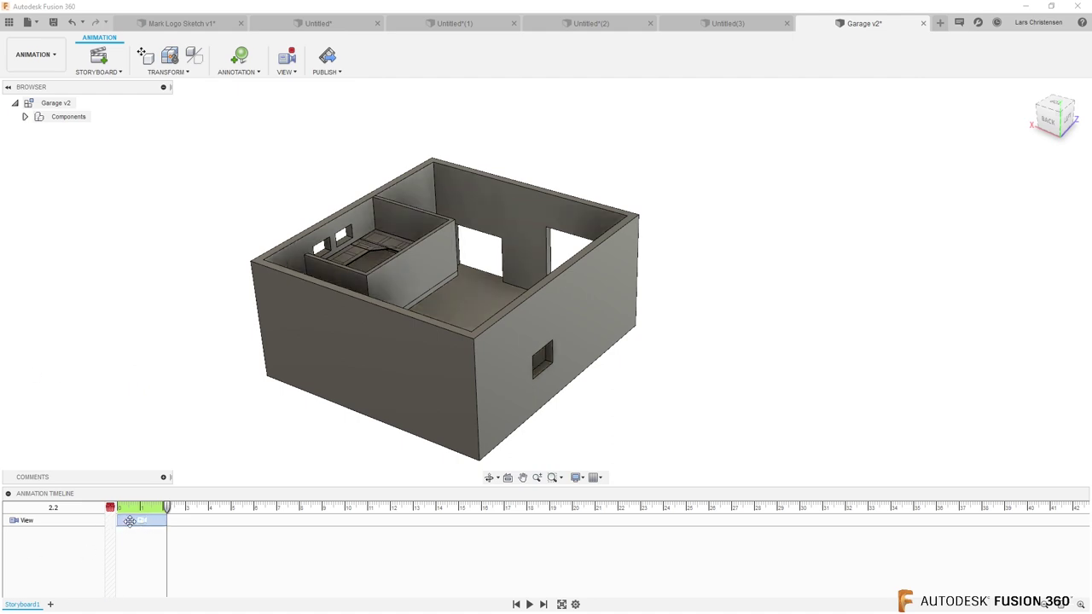
left_click(529, 604)
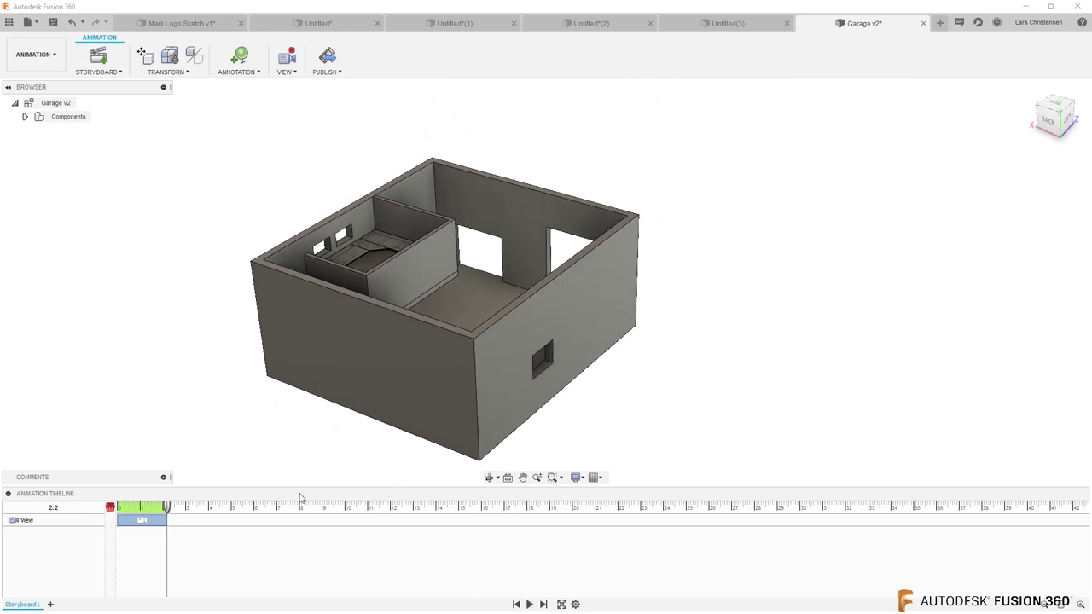
left_click(145, 520)
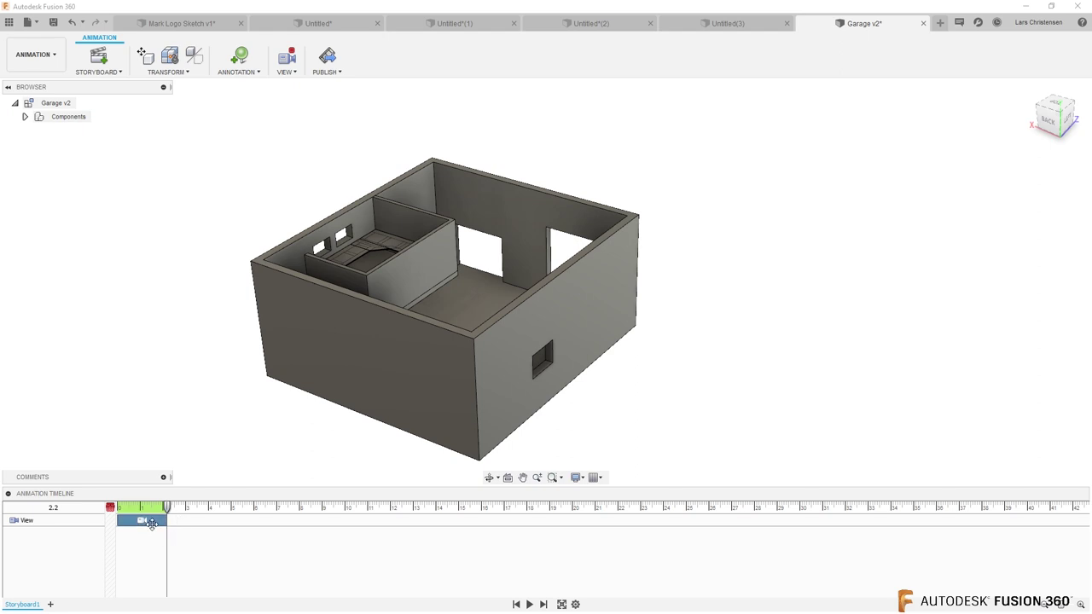
key("Delete")
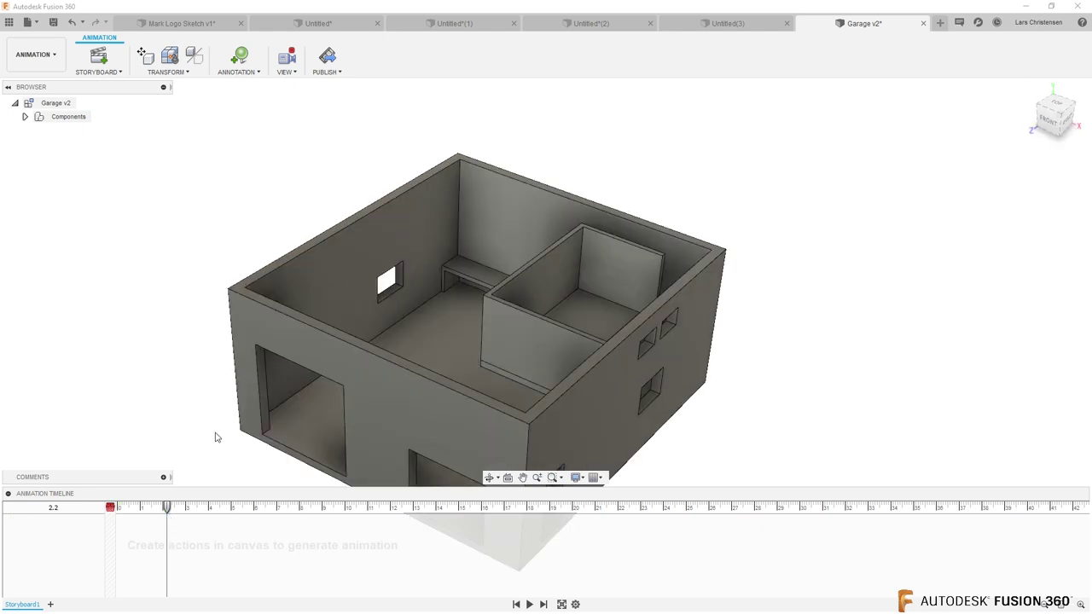
Record front, right-side and top camera views at 0, 1.8 and about 4 seconds, then preview them
left_click_drag(166, 508, 111, 509)
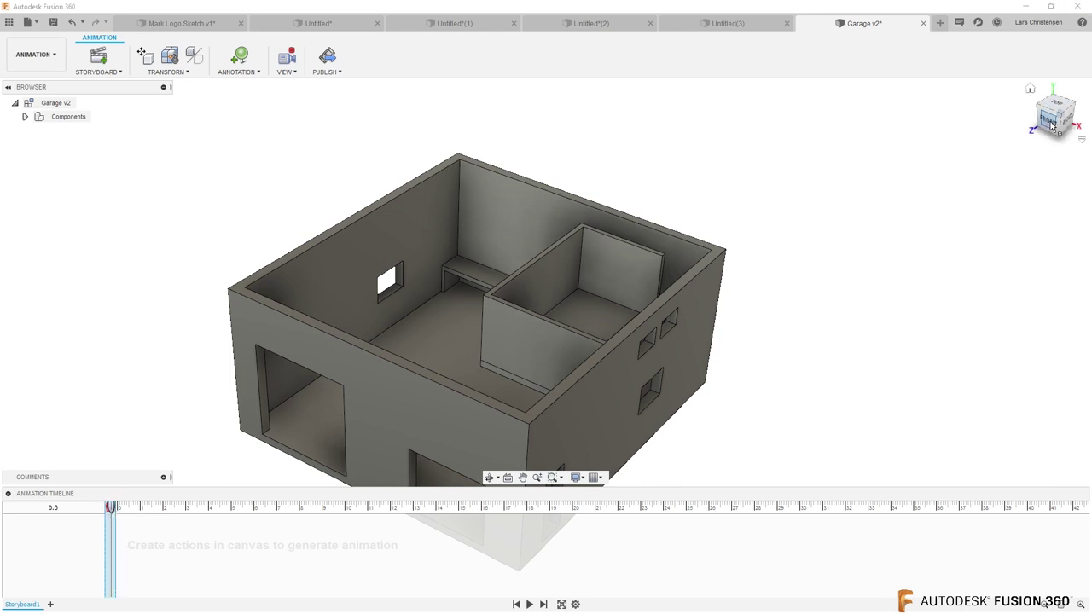
left_click(1039, 123)
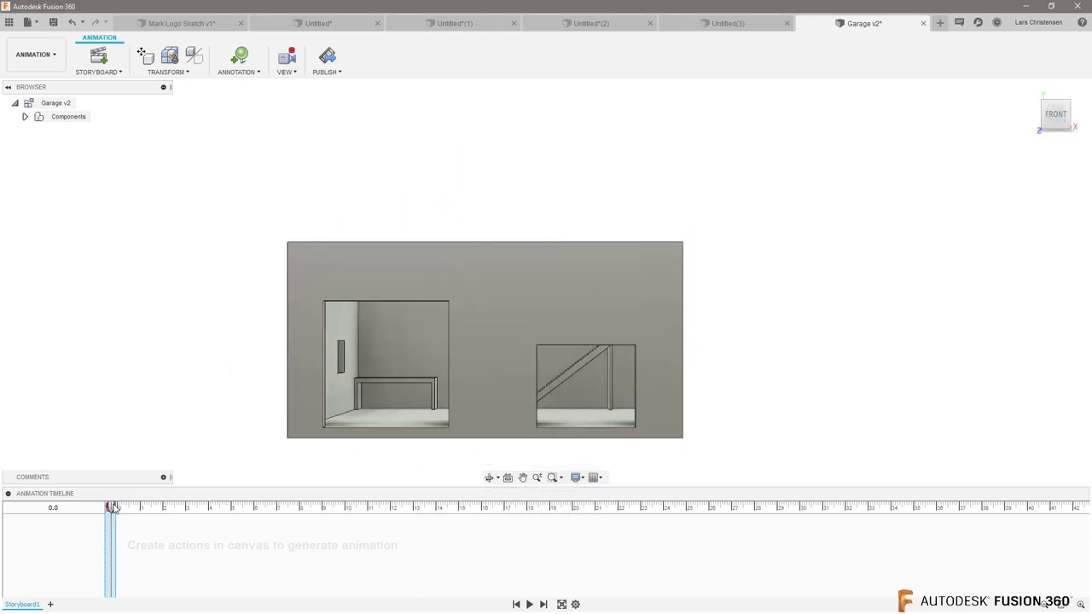
left_click_drag(111, 509, 165, 509)
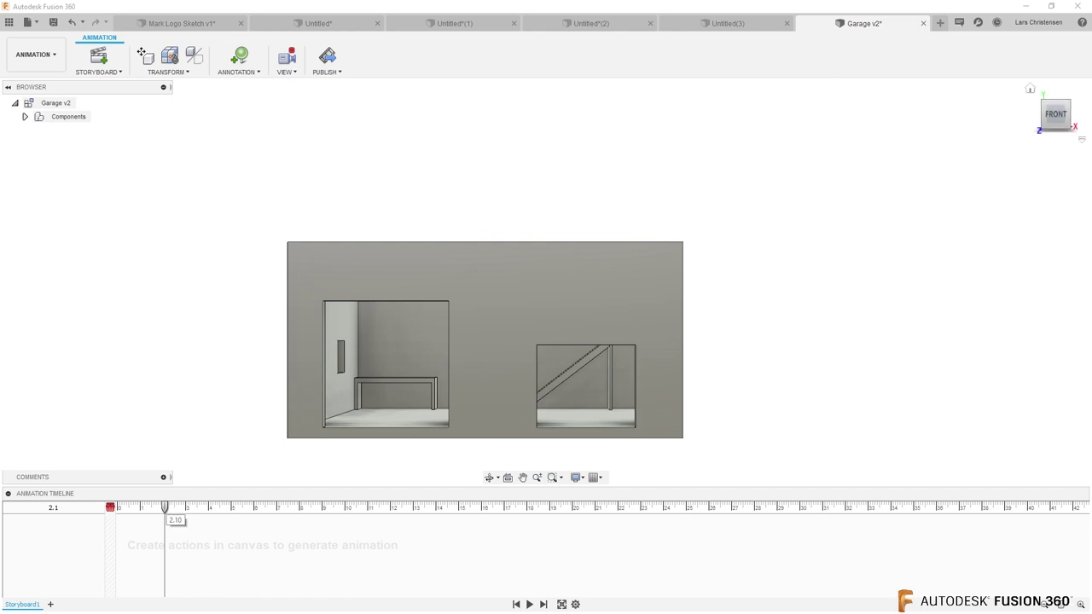
left_click(1077, 120)
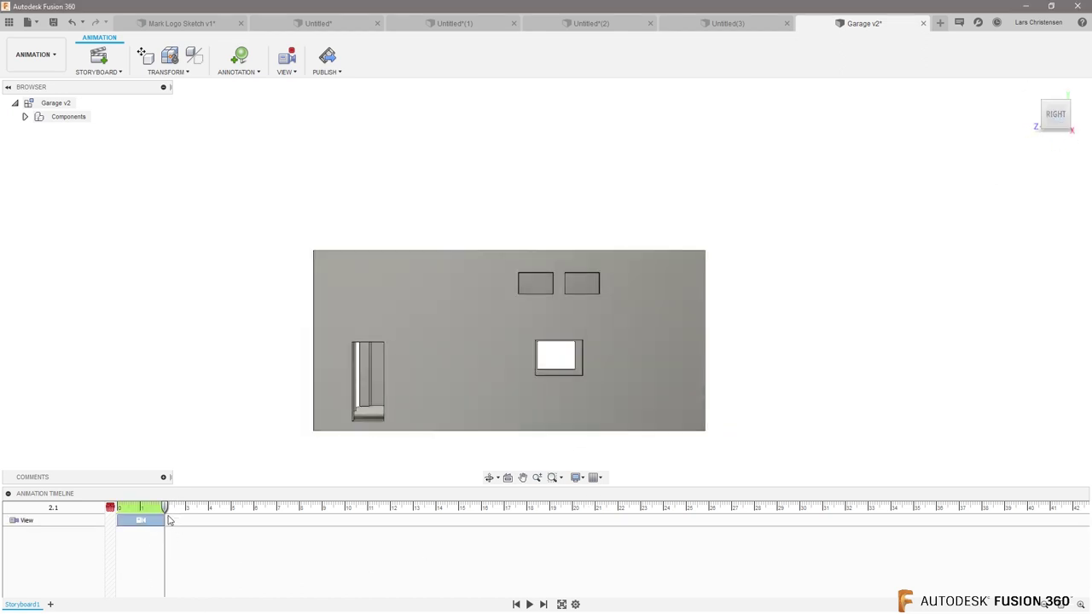
left_click_drag(166, 509, 211, 509)
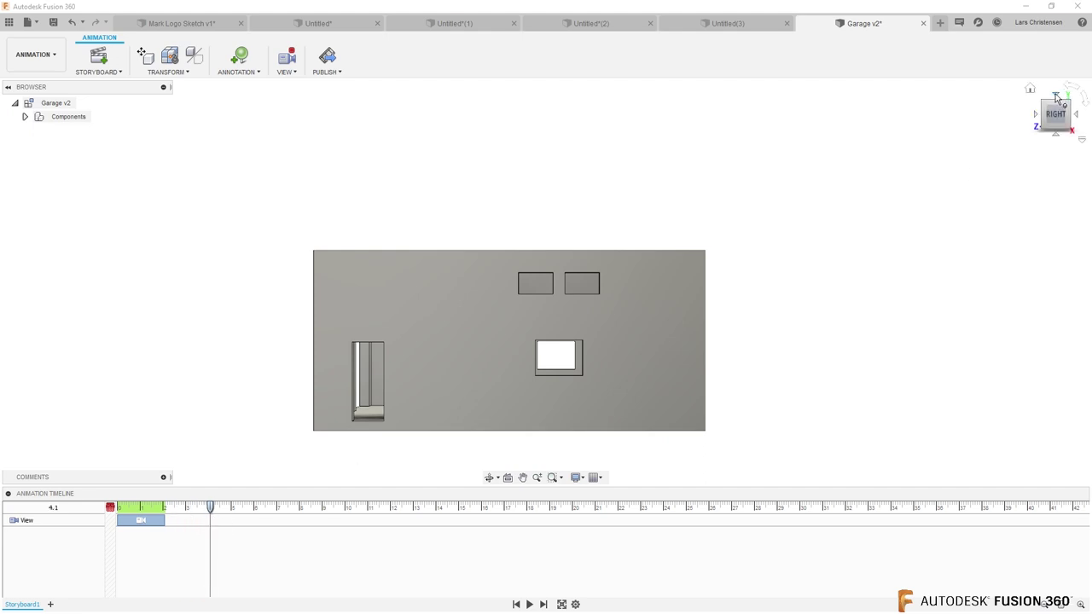
left_click(1056, 96)
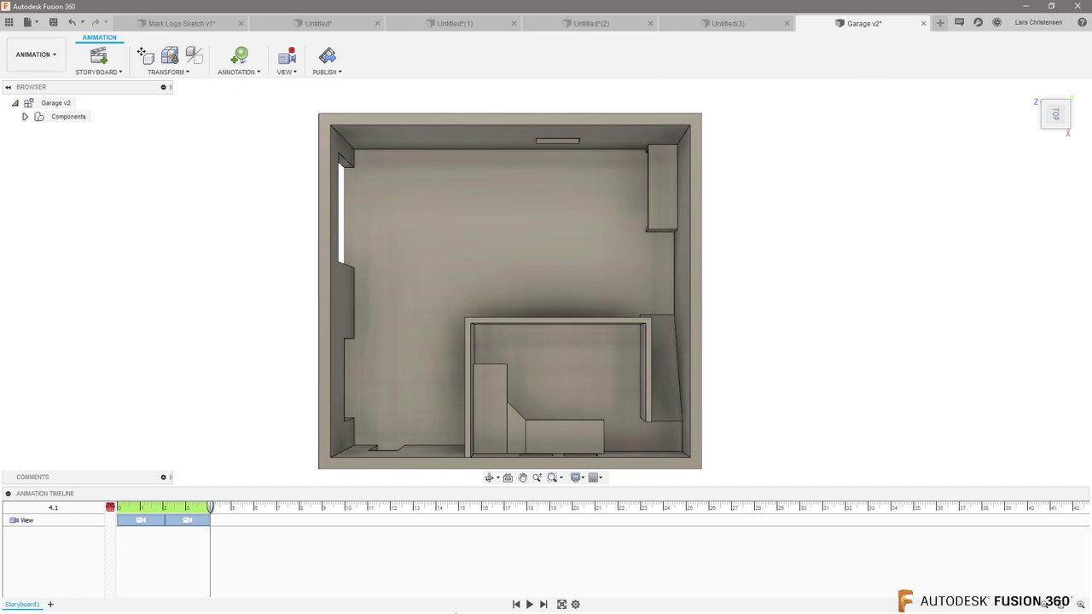
left_click(529, 603)
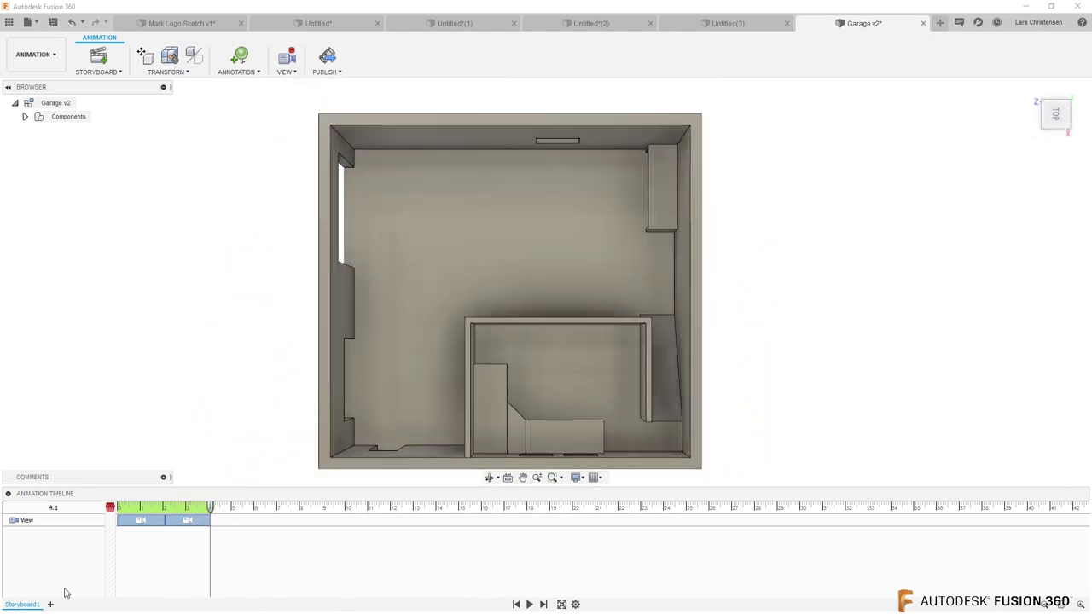
Delete both View camera actions from the storyboard timeline
left_click_drag(209, 508, 113, 524)
left_click(194, 521)
key("Delete")
left_click(160, 521)
key("Delete")
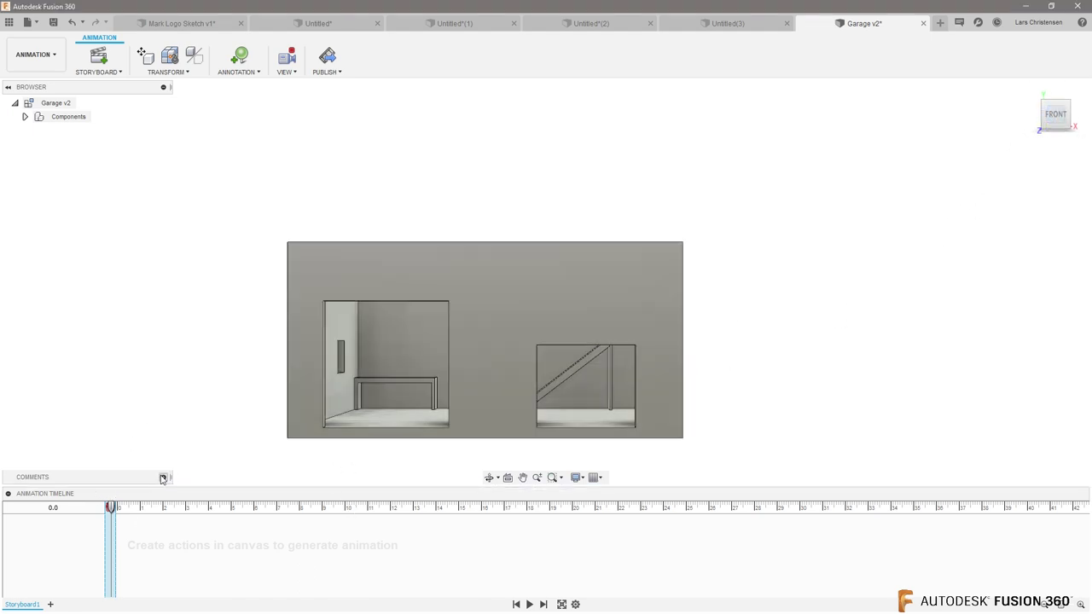
left_click_drag(110, 508, 164, 509)
scroll(406, 365, "up", 3)
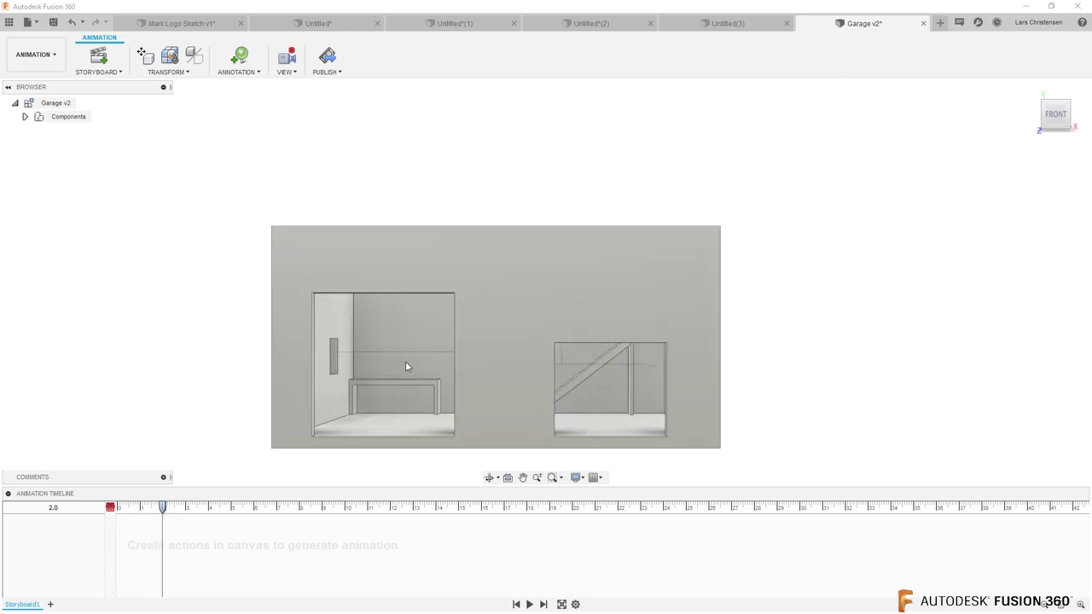
scroll(405, 376, "up", 5)
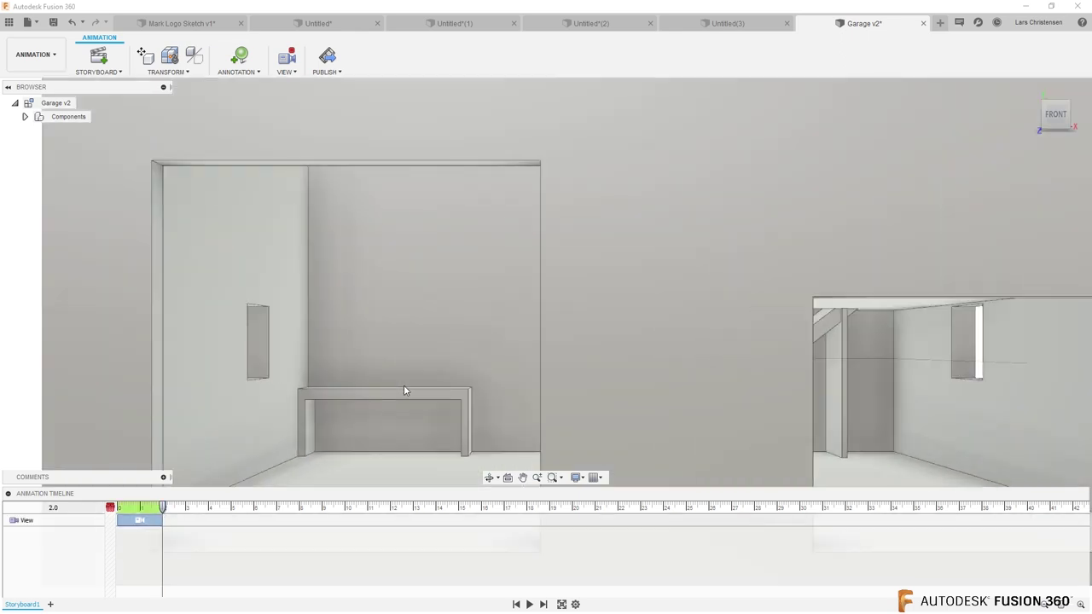
scroll(405, 389, "up", 5)
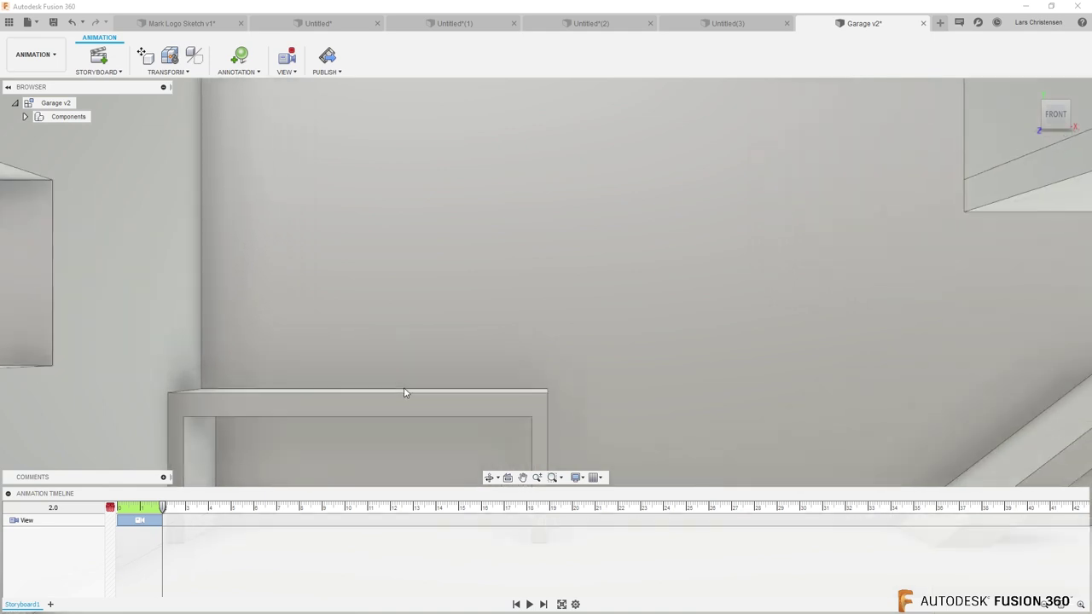
scroll(406, 397, "up", 1)
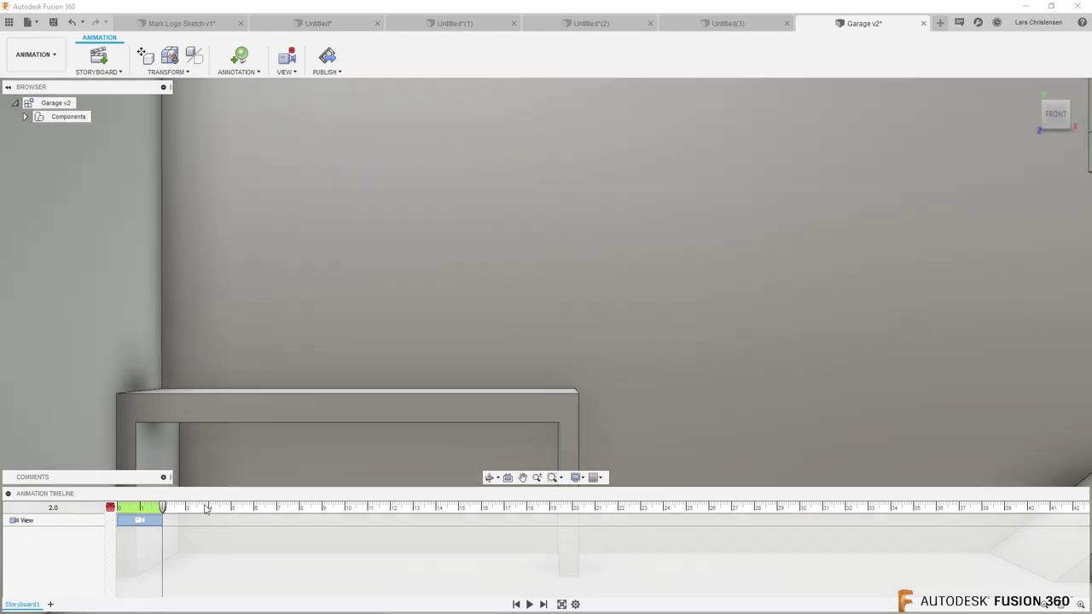
left_click_drag(162, 508, 214, 509)
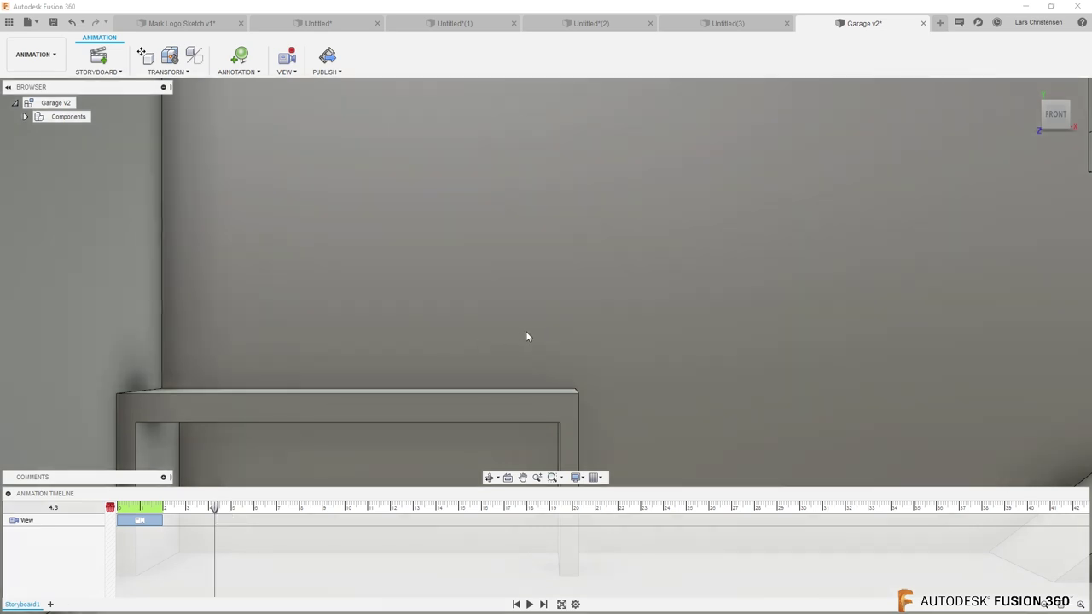
key("F4")
left_click_drag(524, 329, 580, 339)
key("Escape")
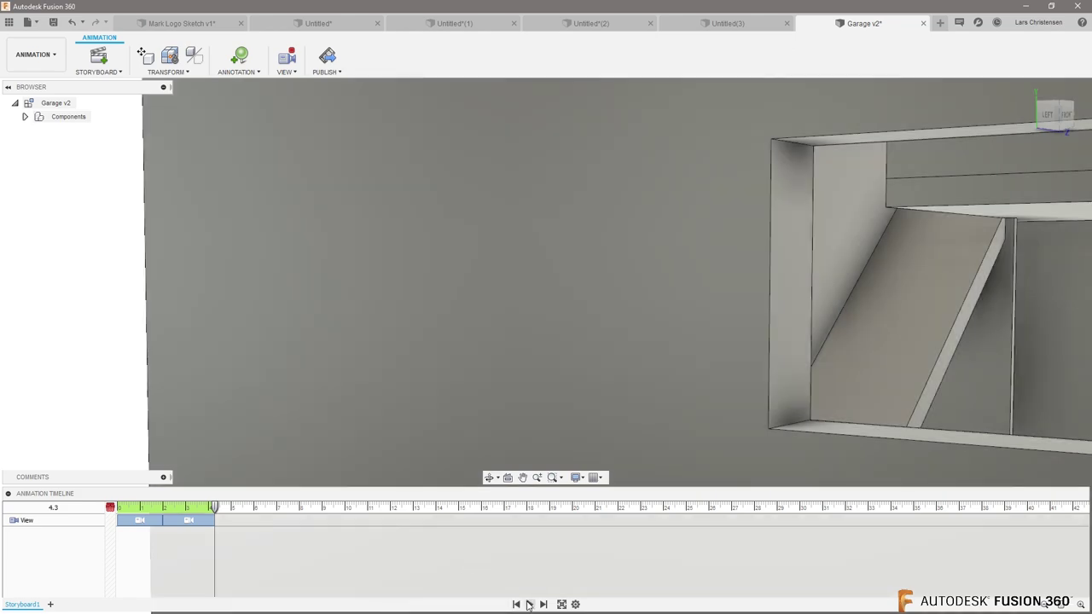
left_click(528, 605)
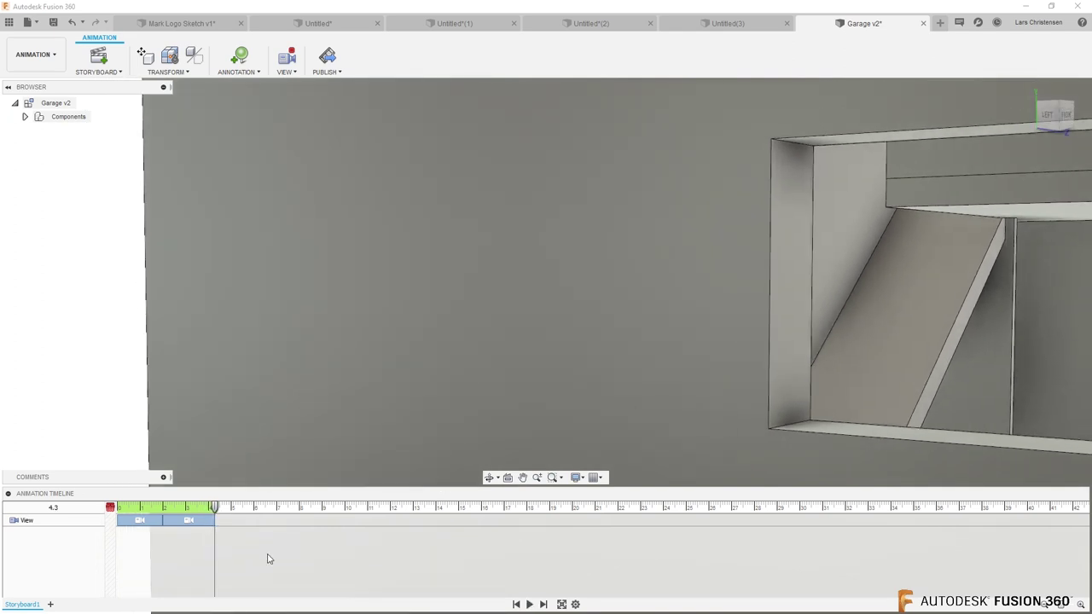
left_click(201, 520)
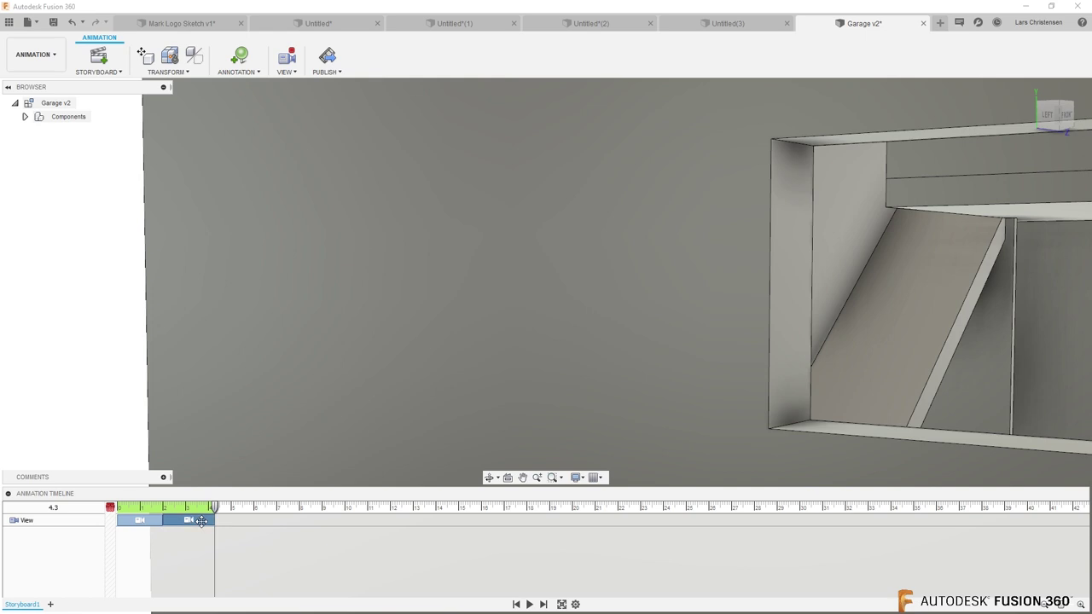
key("Delete")
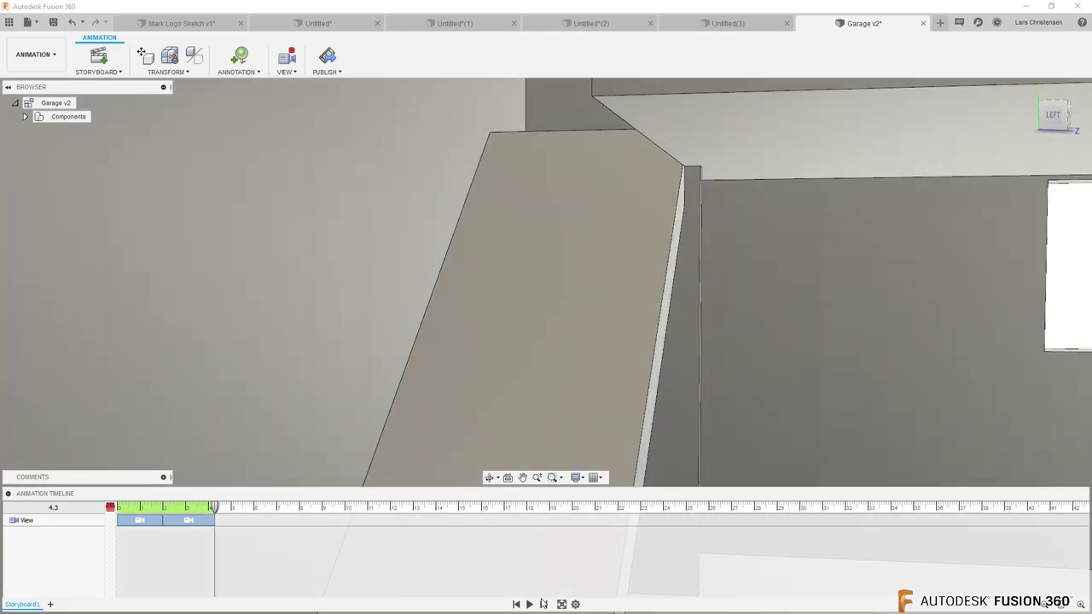
left_click(529, 604)
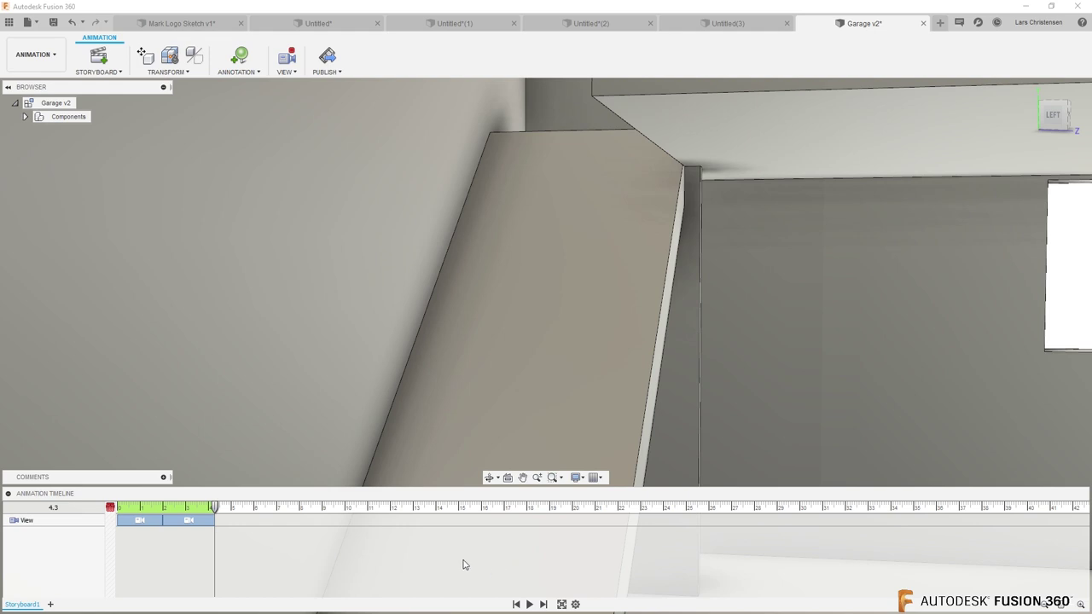
left_click(202, 523)
key("Delete")
key("Delete")
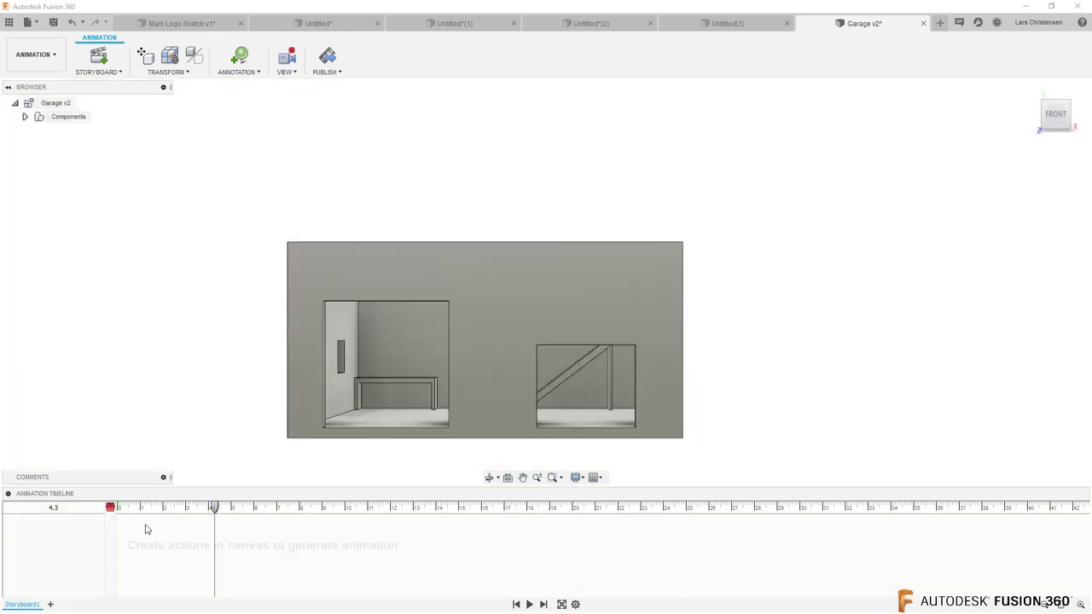
Add camera views turning the garage to its right side at 2 s and back at 4.2 s
left_click_drag(215, 508, 166, 510)
mouse_move(1057, 115)
left_click(1076, 118)
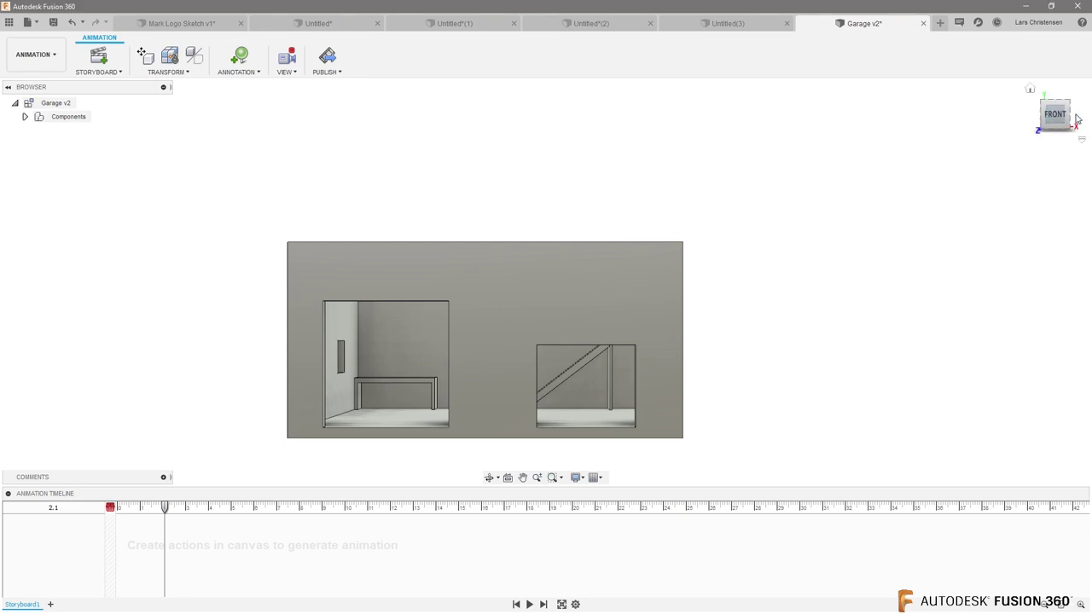
left_click_drag(166, 510, 212, 510)
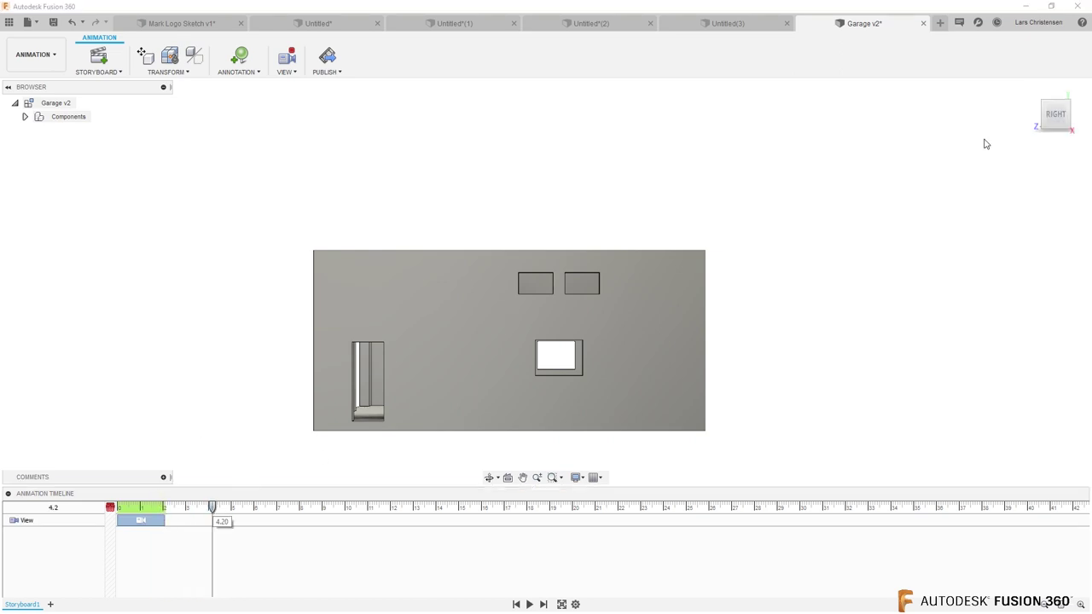
left_click(1077, 119)
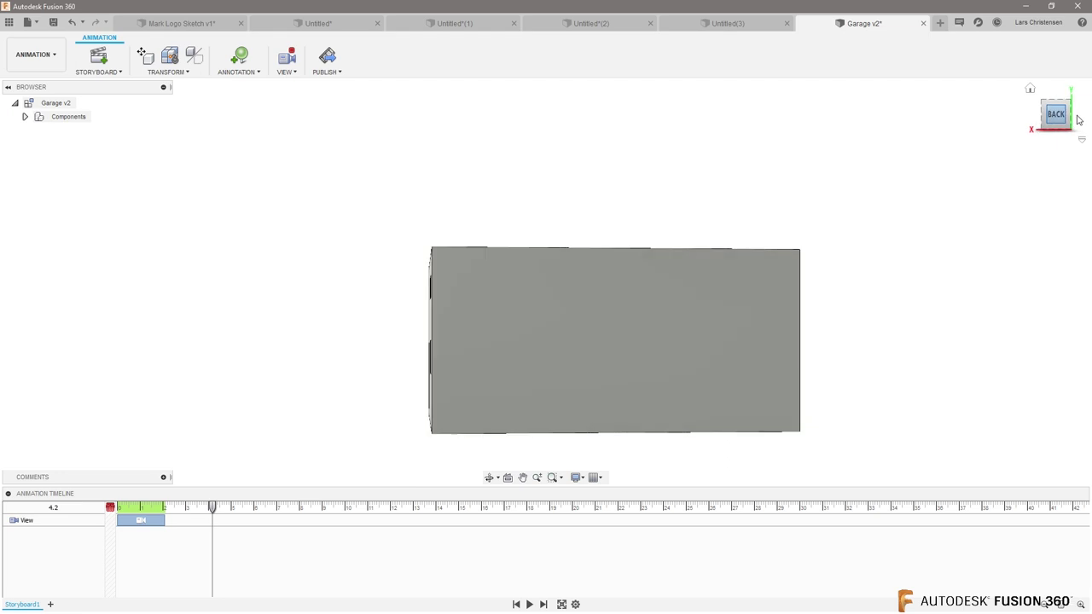
Add a top view at 6.2 s and a 90-degree roll at 8.3 s, then play the animation
left_click_drag(221, 513, 266, 516)
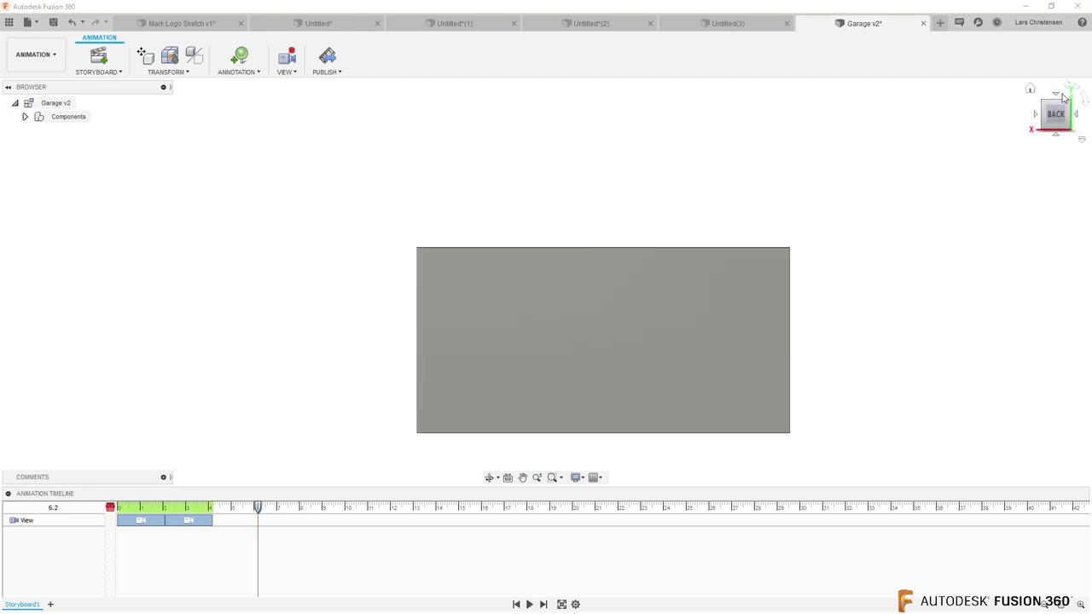
left_click(1056, 95)
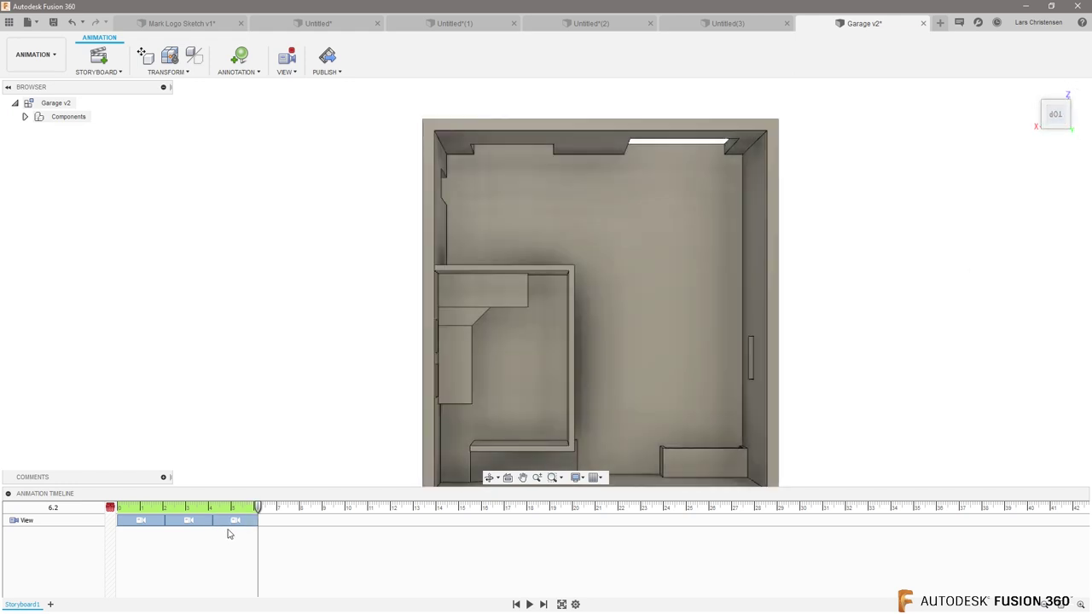
left_click_drag(260, 510, 306, 512)
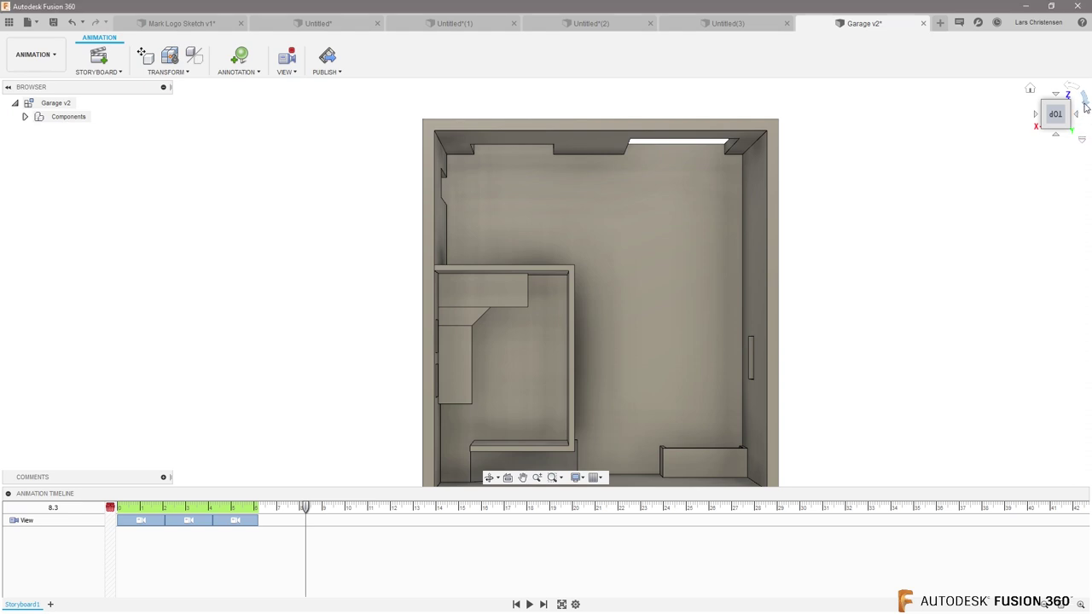
left_click(1085, 103)
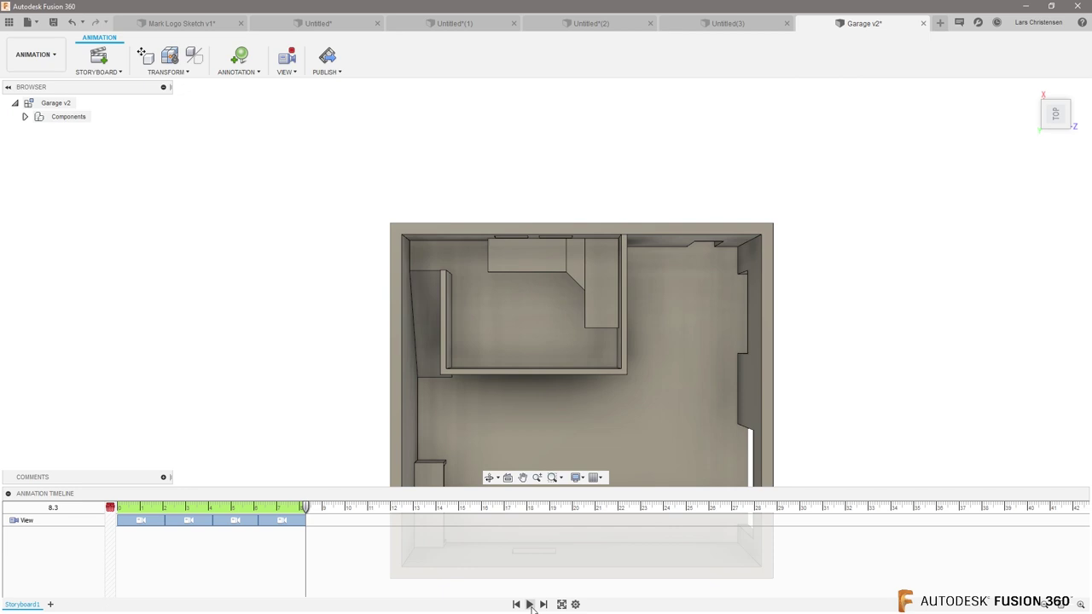
left_click(529, 604)
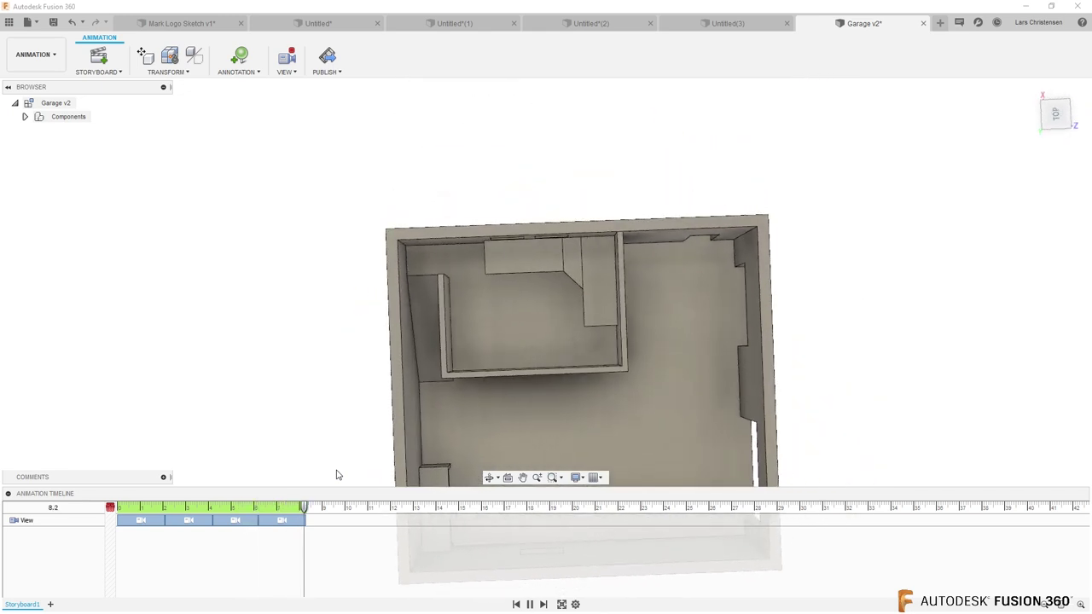
left_click(327, 58)
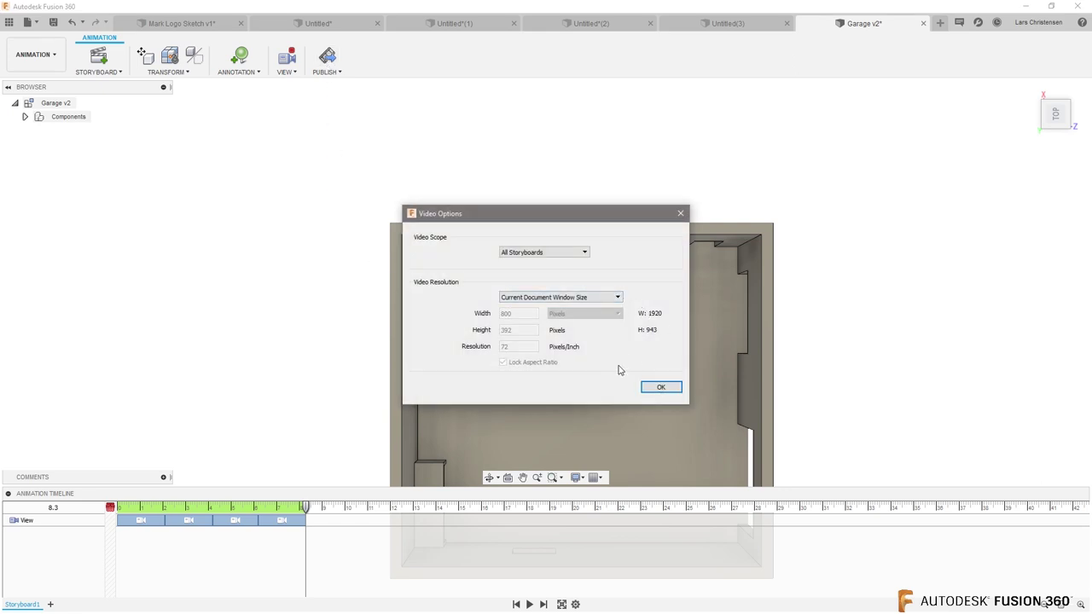
left_click(669, 393)
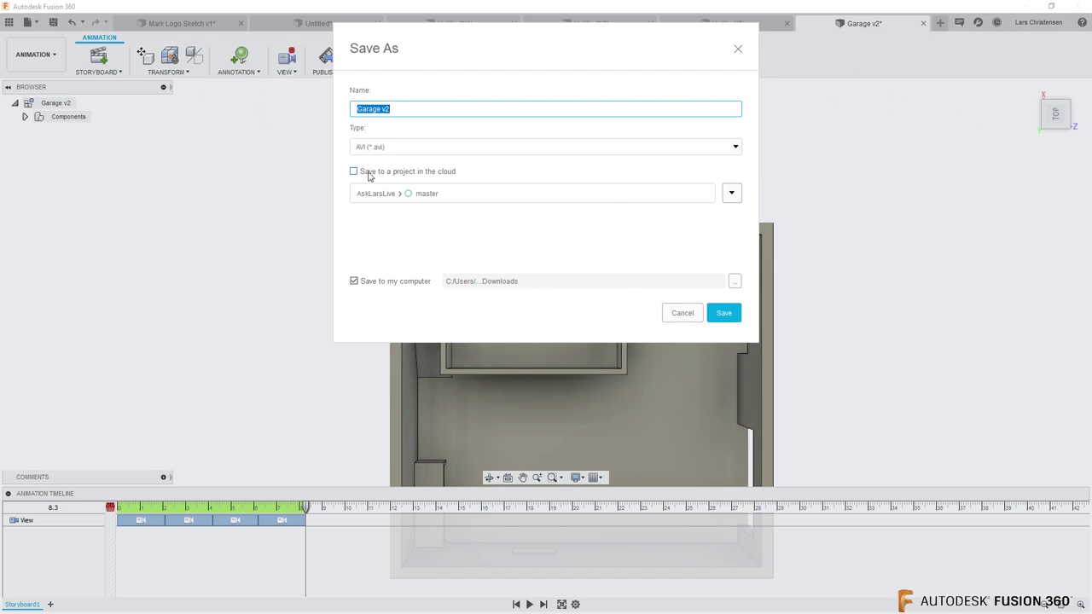
left_click(680, 314)
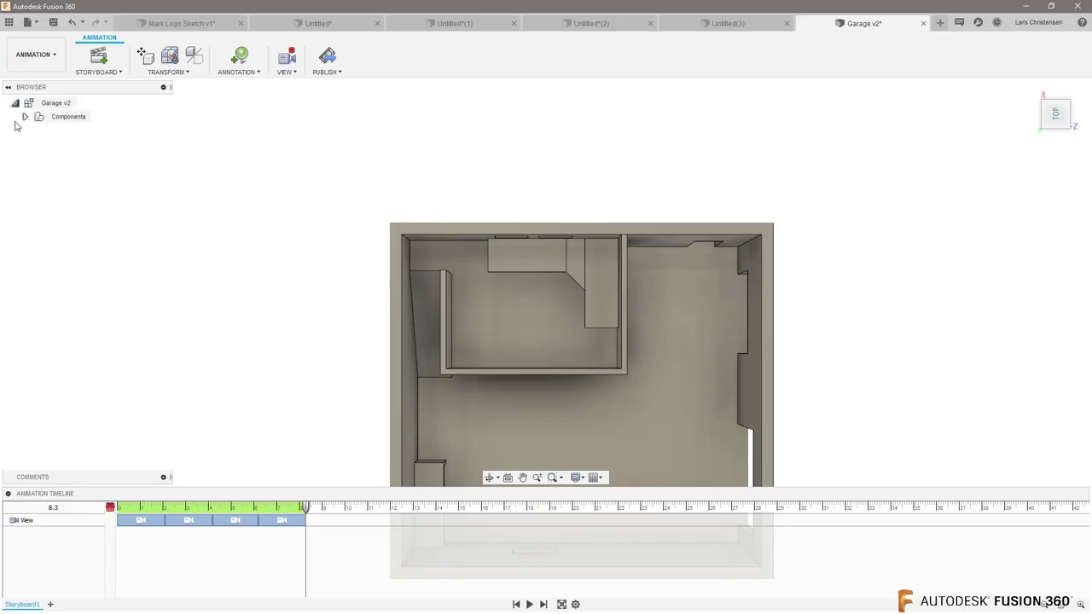
Move the Garage v2 design from the Animation workspace into the Design workspace
left_click(34, 54)
left_click(39, 83)
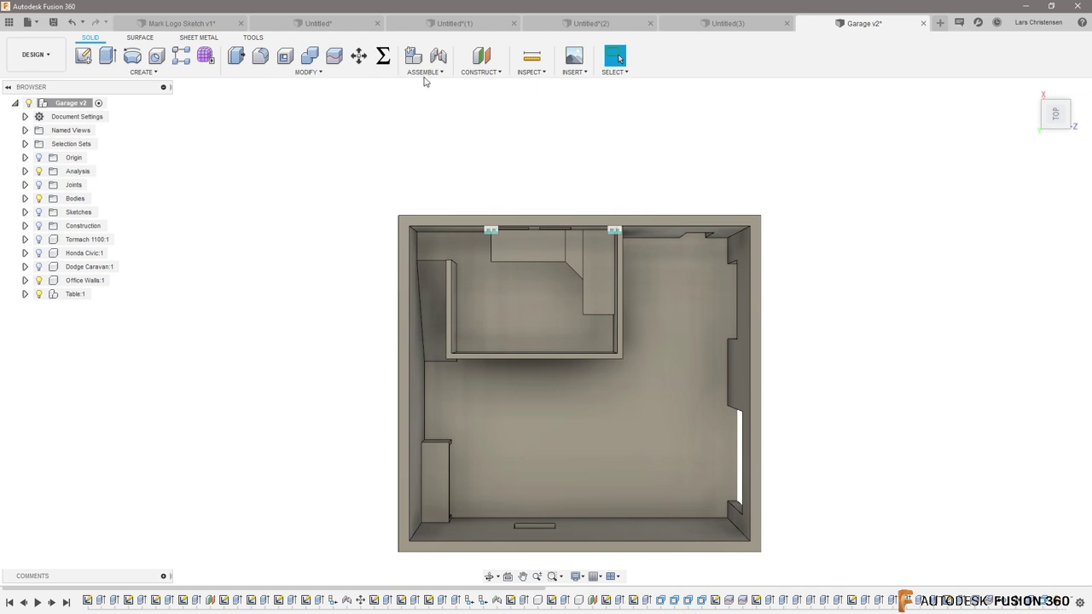
left_click(424, 73)
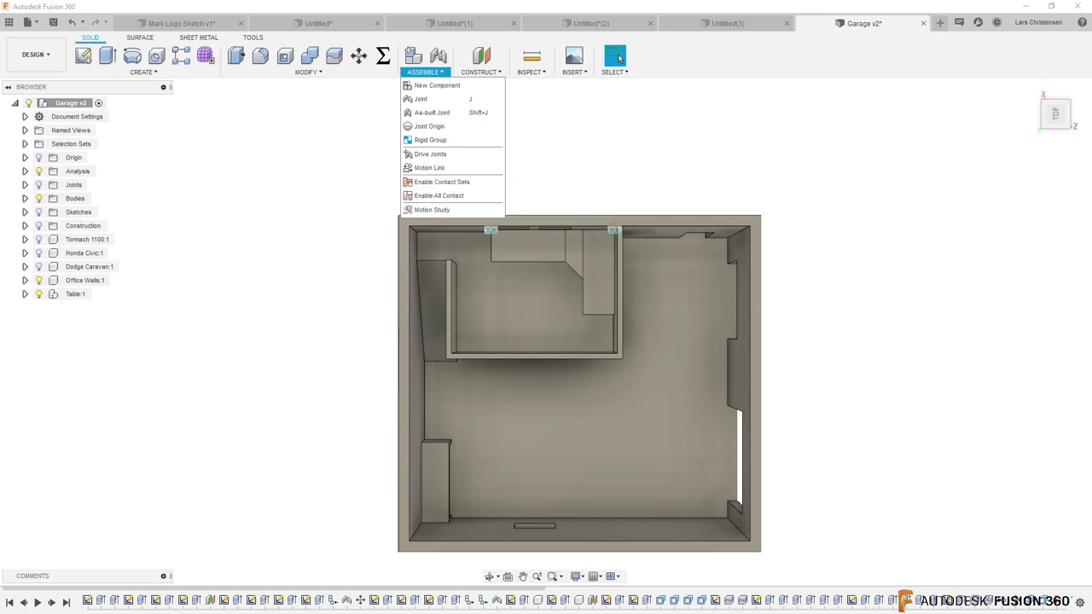
left_click(619, 58)
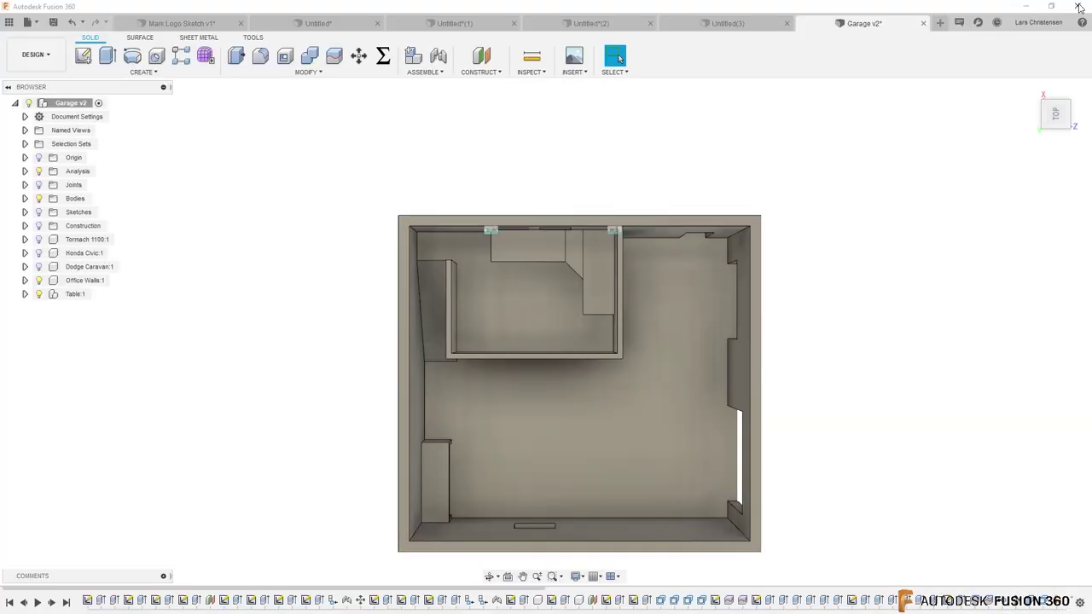
left_click(1078, 8)
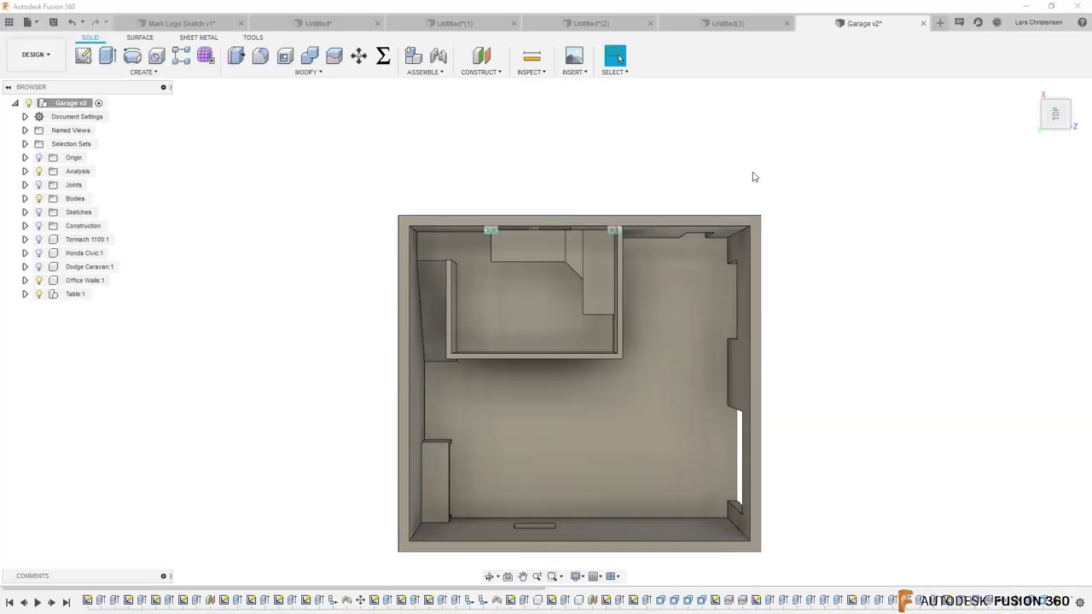
Start a new design and insert dad.stl from Downloads > Dad_s_Nameplate > files as a mesh
left_click(940, 23)
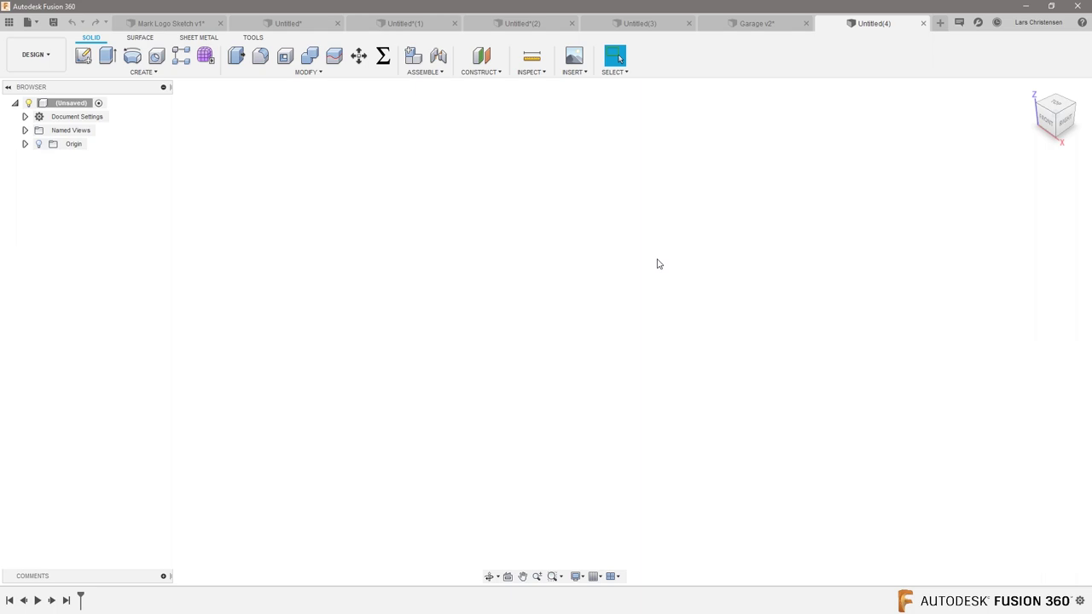
left_click(582, 74)
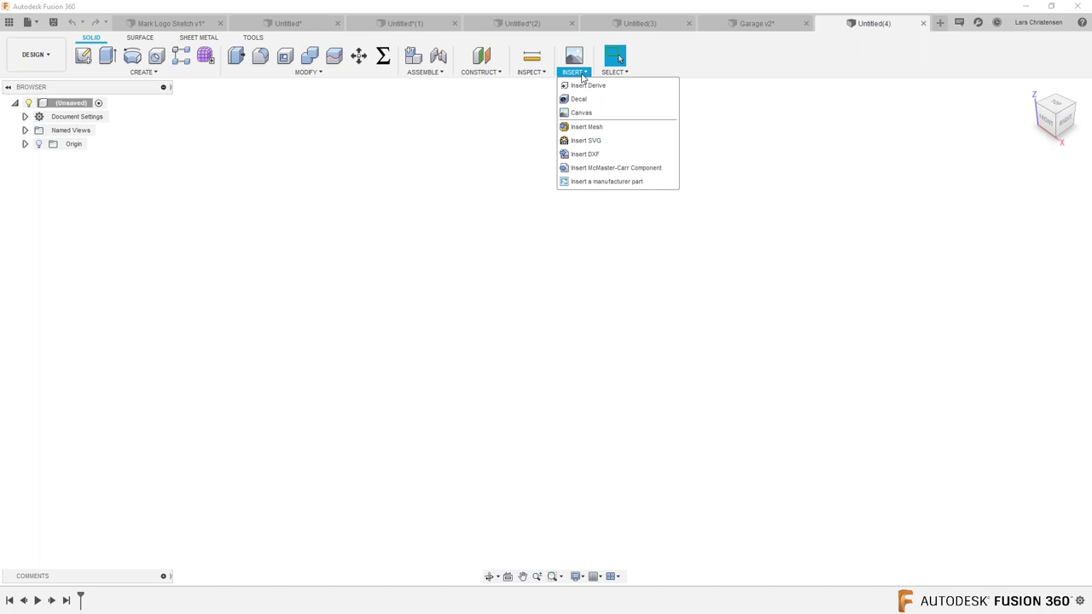
left_click(587, 128)
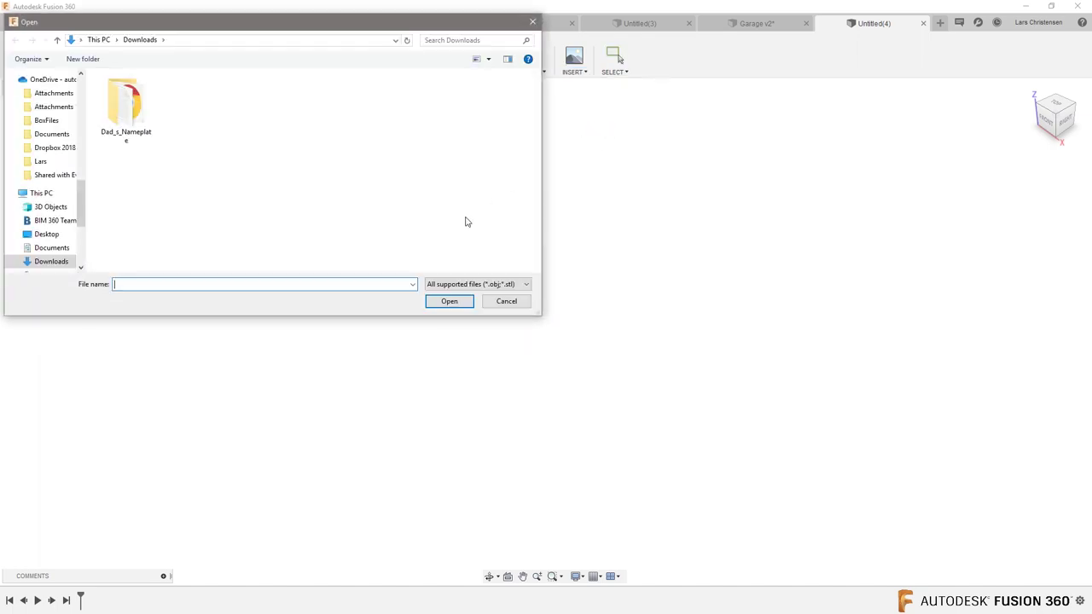
double_click(128, 110)
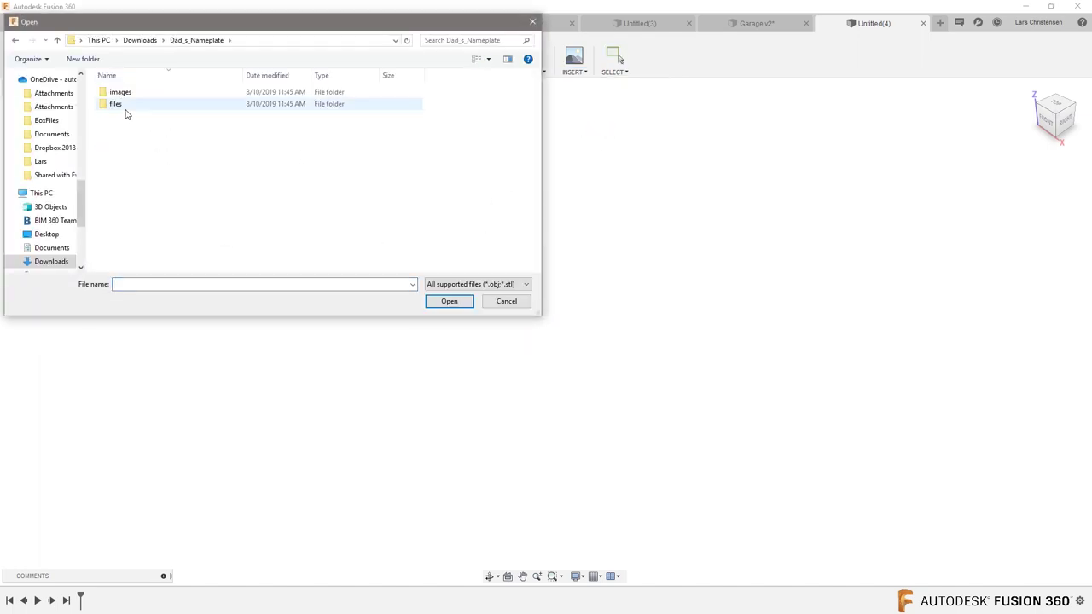
double_click(126, 105)
double_click(124, 96)
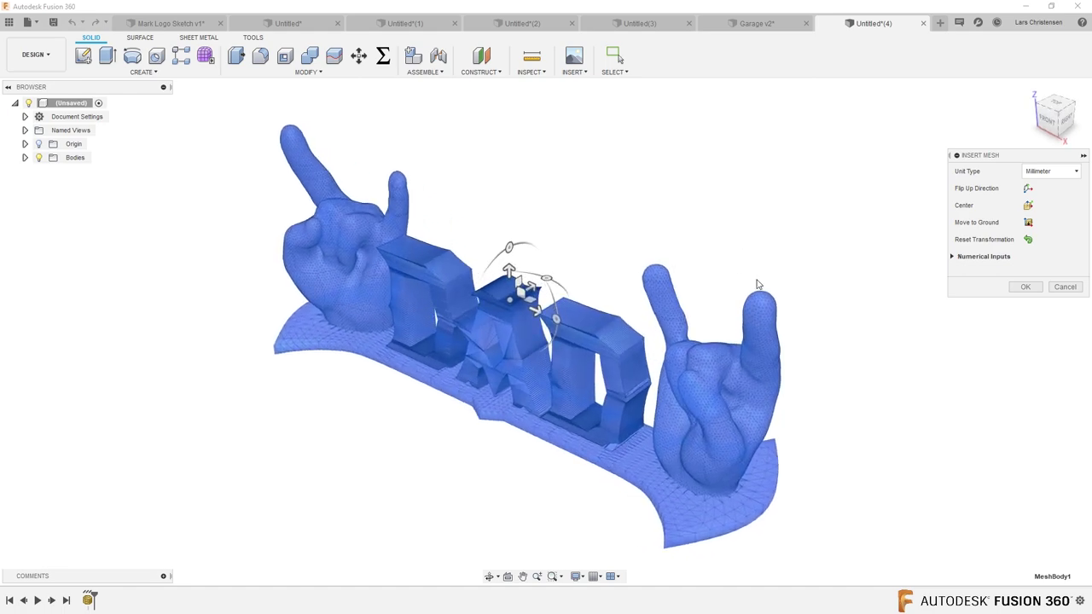
Confirm the Insert Mesh placement so the dad.stl nameplate becomes a mesh body
left_click(1025, 286)
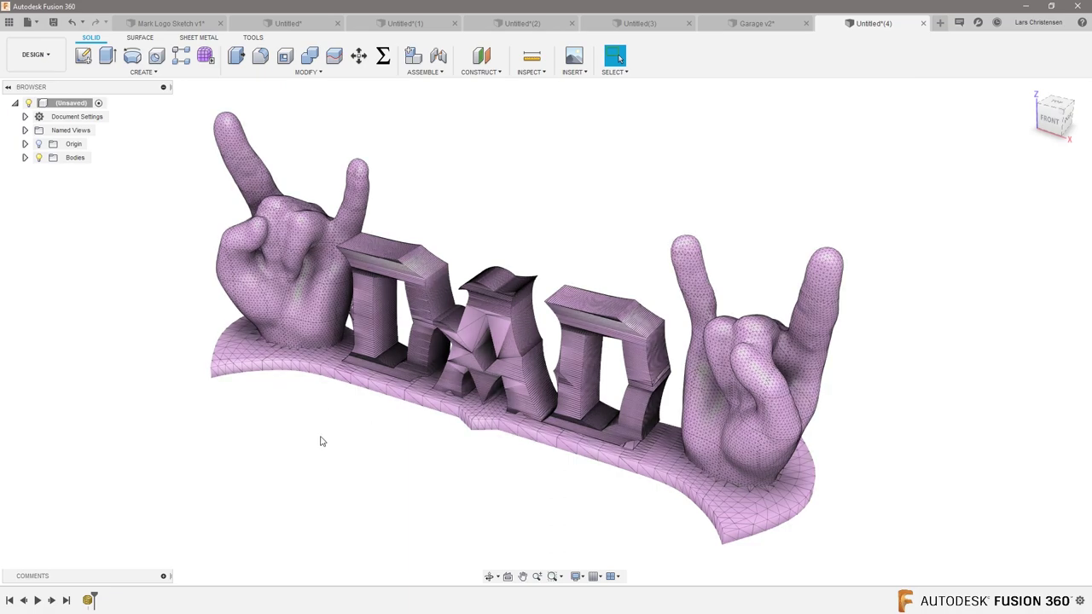
scroll(320, 441, "up", 10)
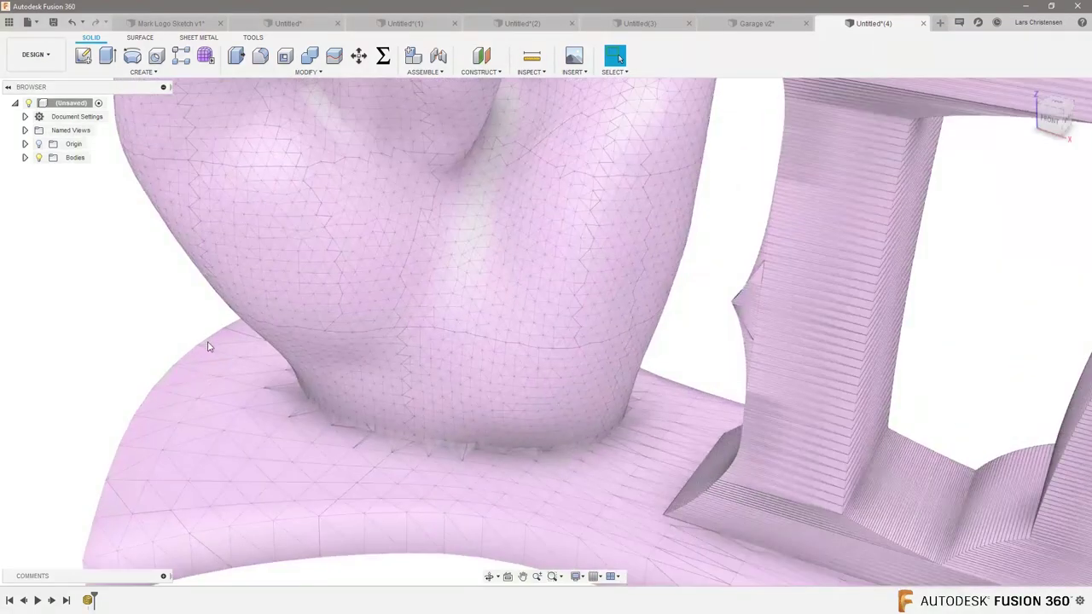
scroll(207, 347, "up", 5)
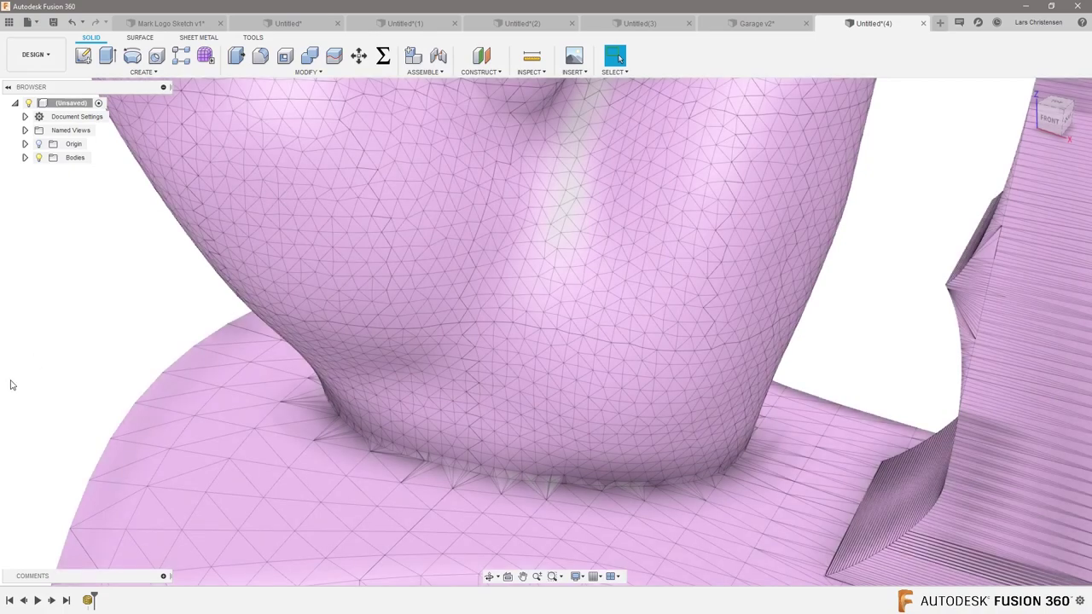
scroll(115, 302, "down", 3)
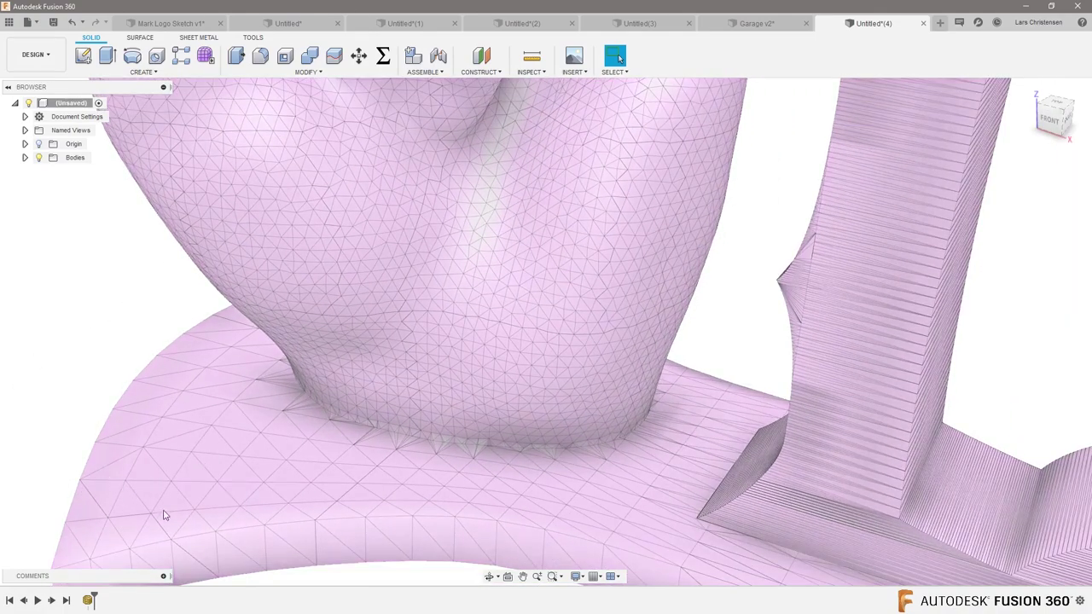
middle_click_drag(250, 529, 293, 575, "shift")
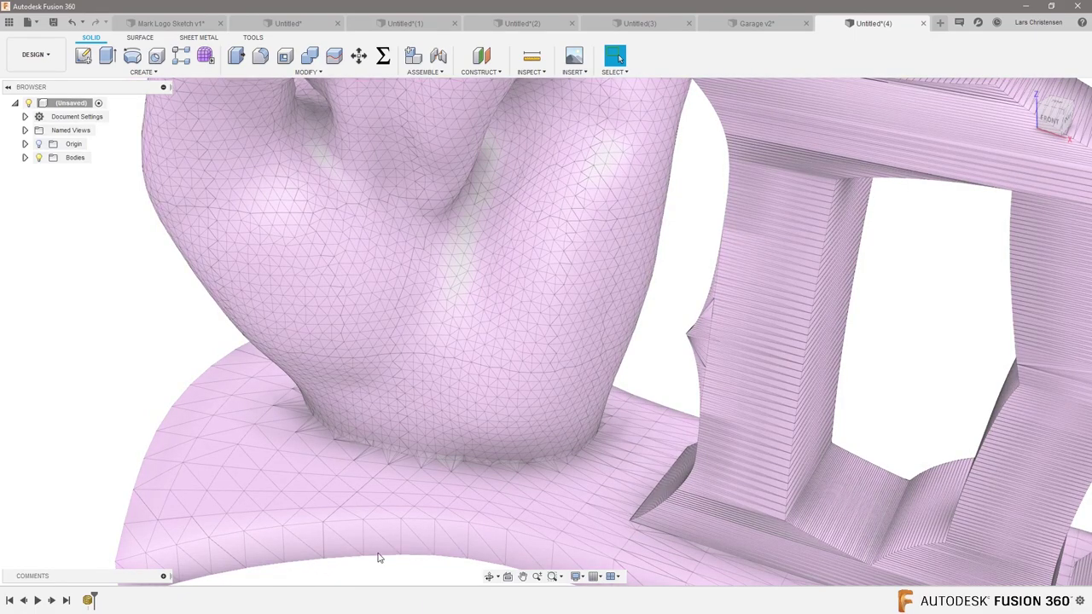
scroll(219, 271, "up", 4)
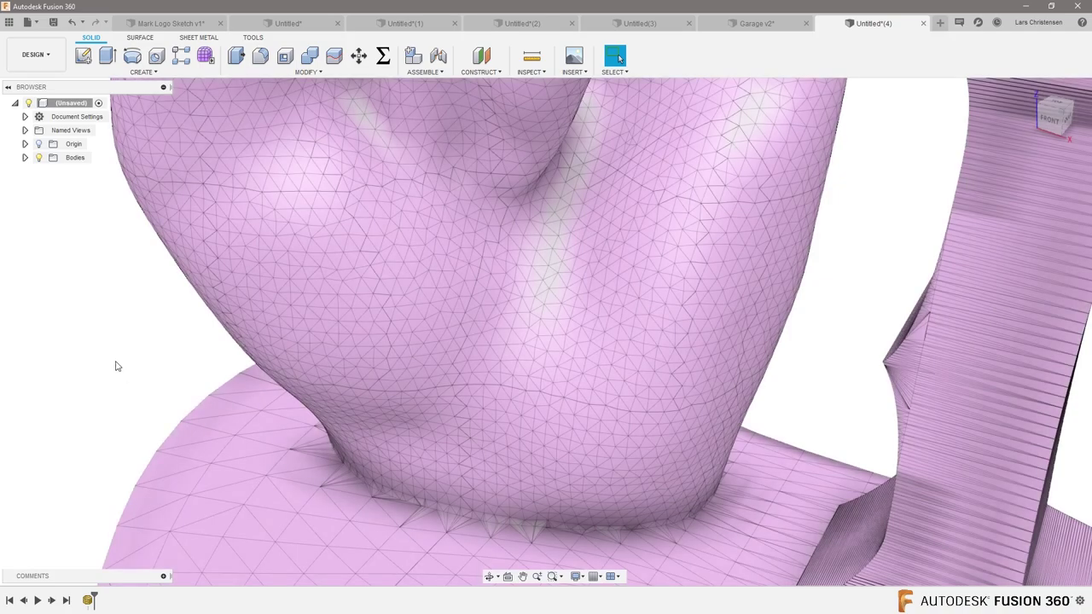
scroll(154, 369, "down", 5)
scroll(181, 329, "down", 4)
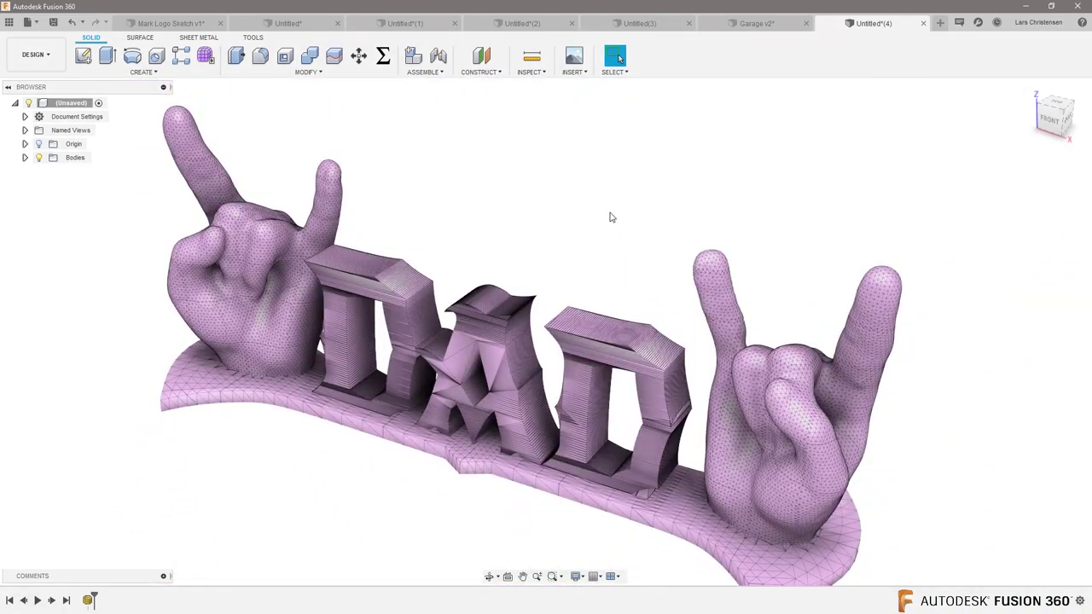
middle_click_drag(373, 509, 373, 509, "shift")
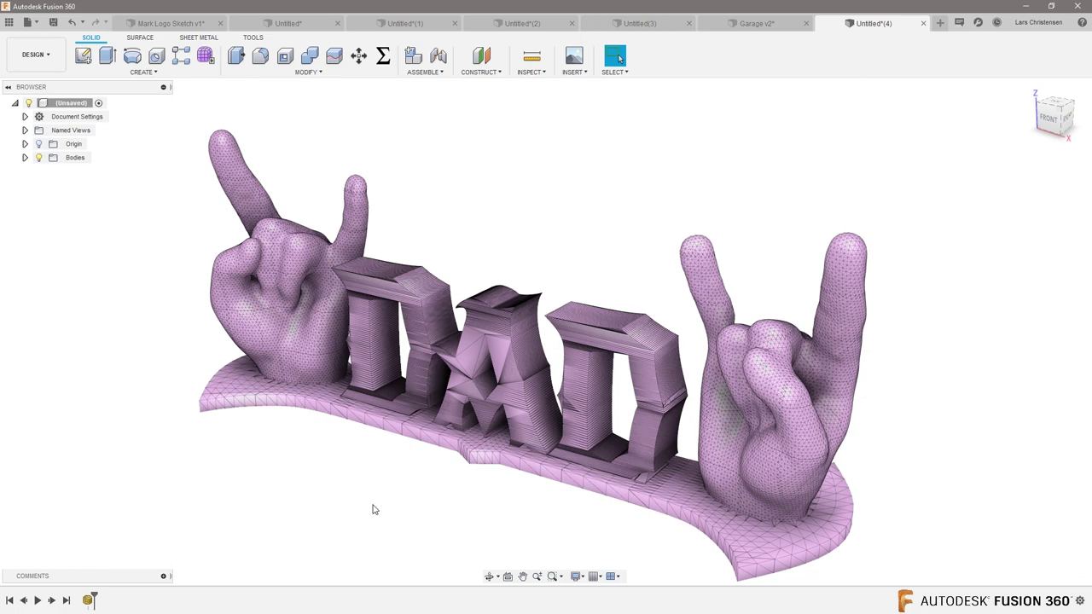
scroll(373, 486, "down", 2)
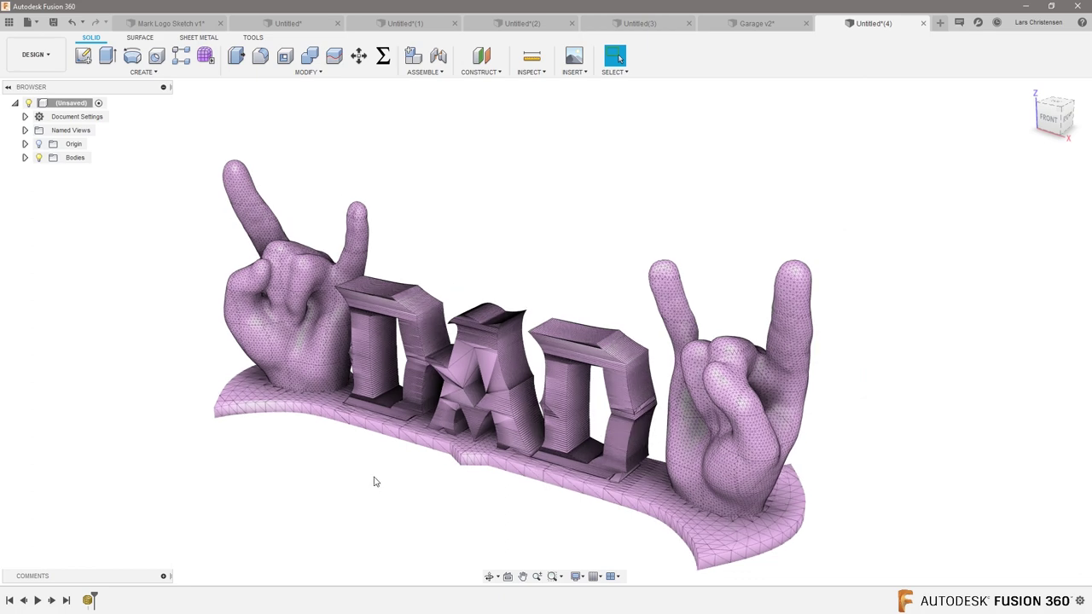
scroll(478, 215, "down", 2)
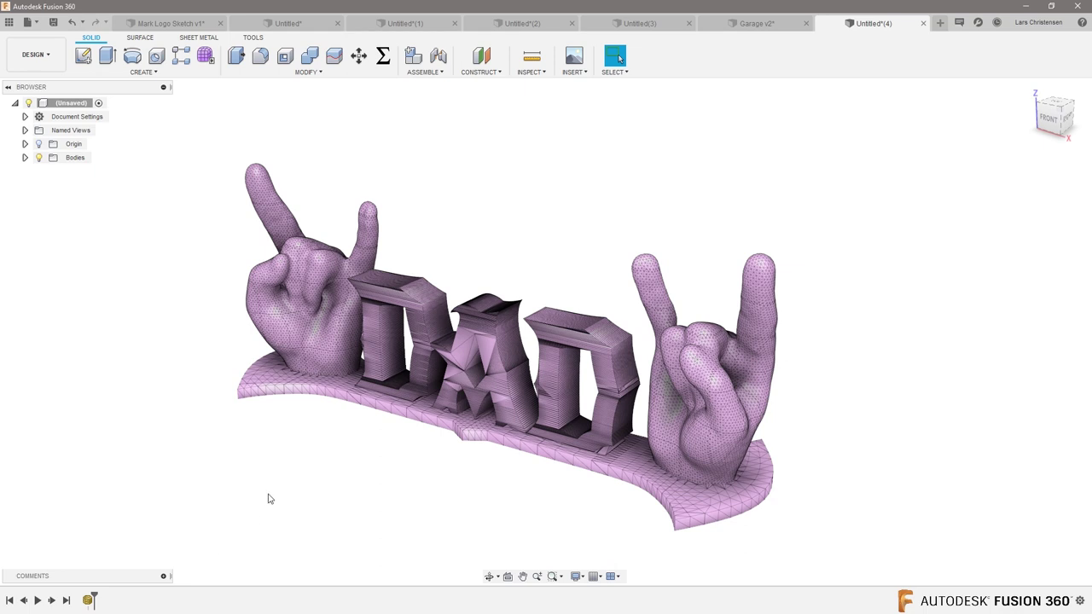
Turn off design history capture on the root component
right_click(68, 104)
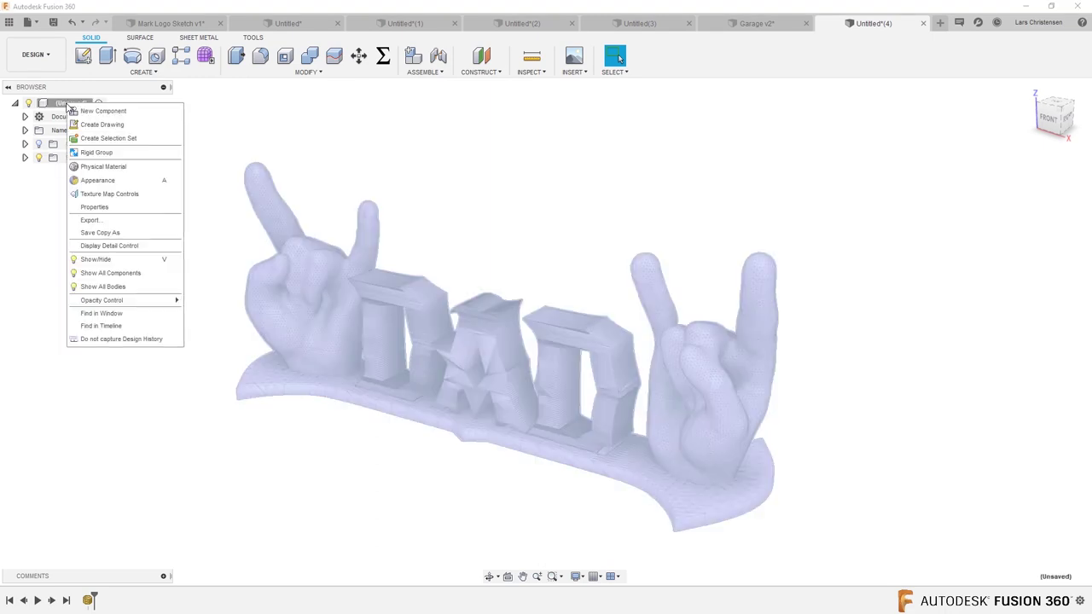
left_click(97, 339)
left_click(589, 329)
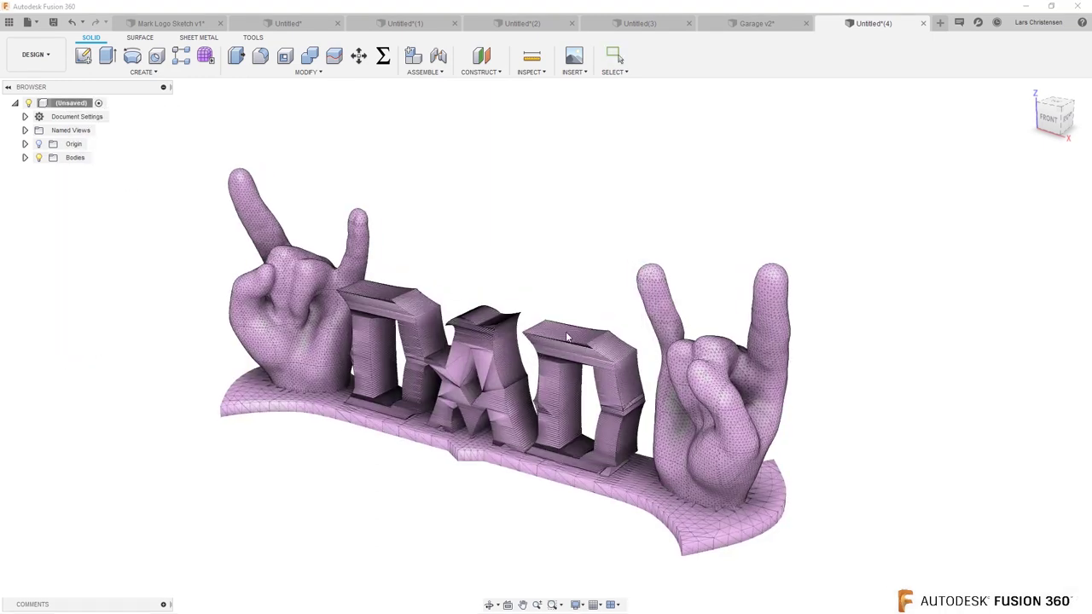
Try Mesh to BRep on the nameplate and dismiss the 52090-facet abort warning
left_click(338, 547)
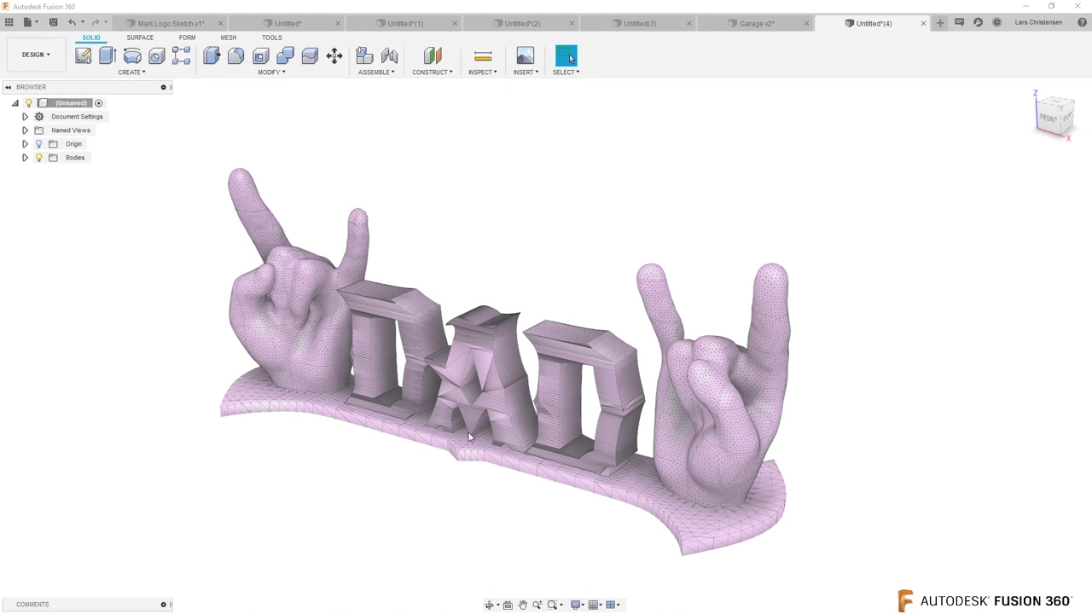
scroll(468, 438, "down", 2)
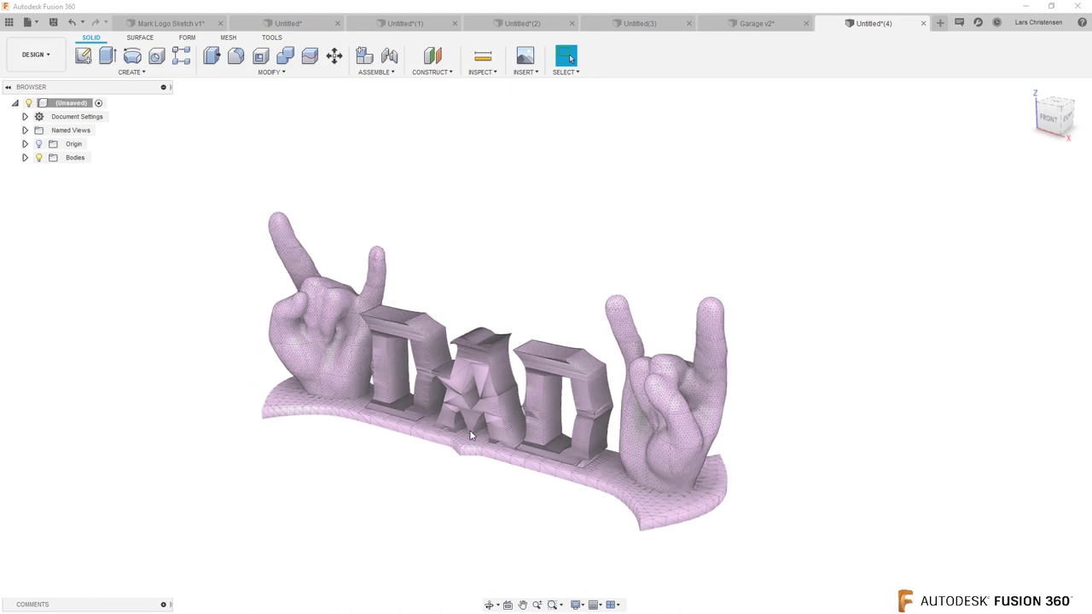
left_click(319, 342)
right_click(303, 353)
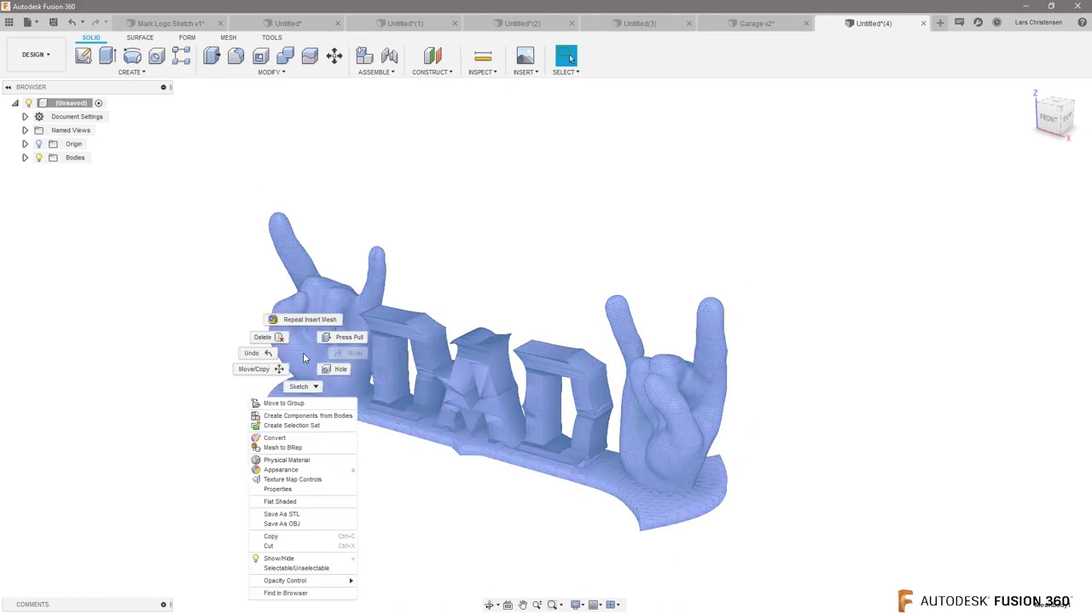
left_click(300, 449)
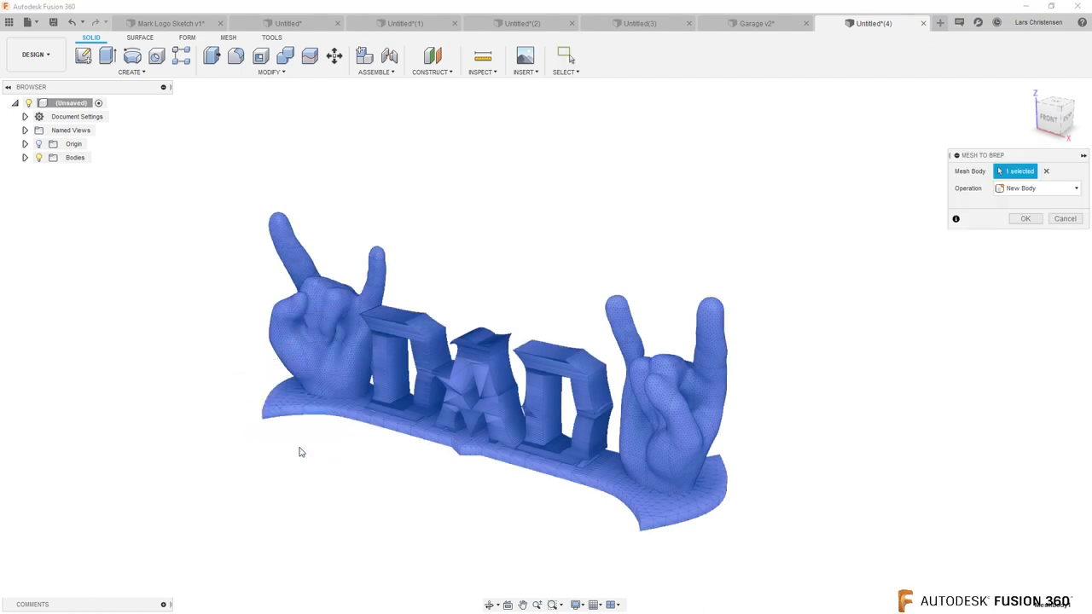
left_click(1025, 219)
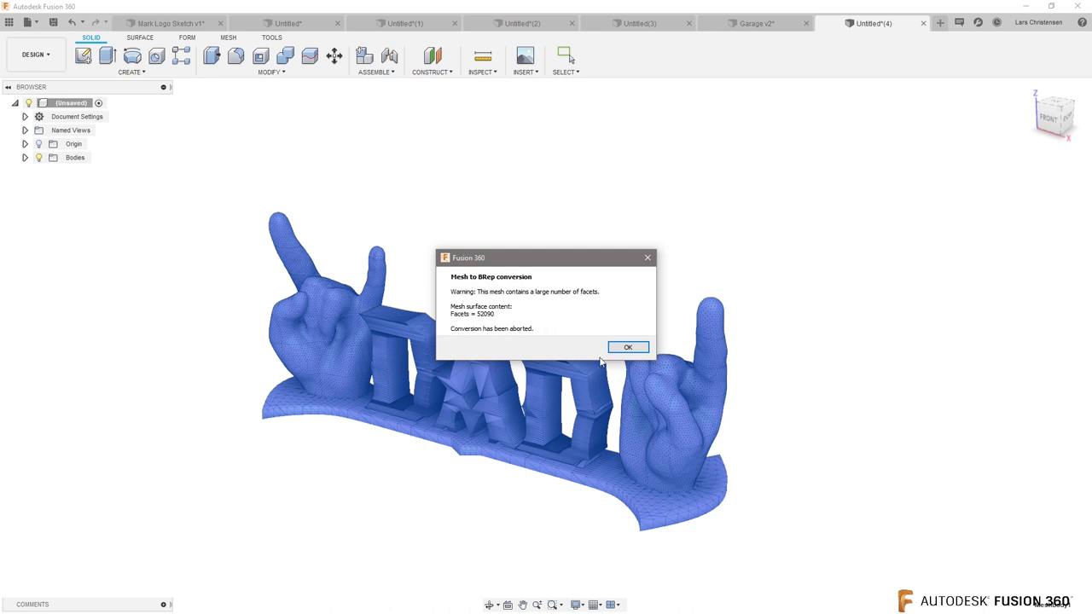
left_click(627, 348)
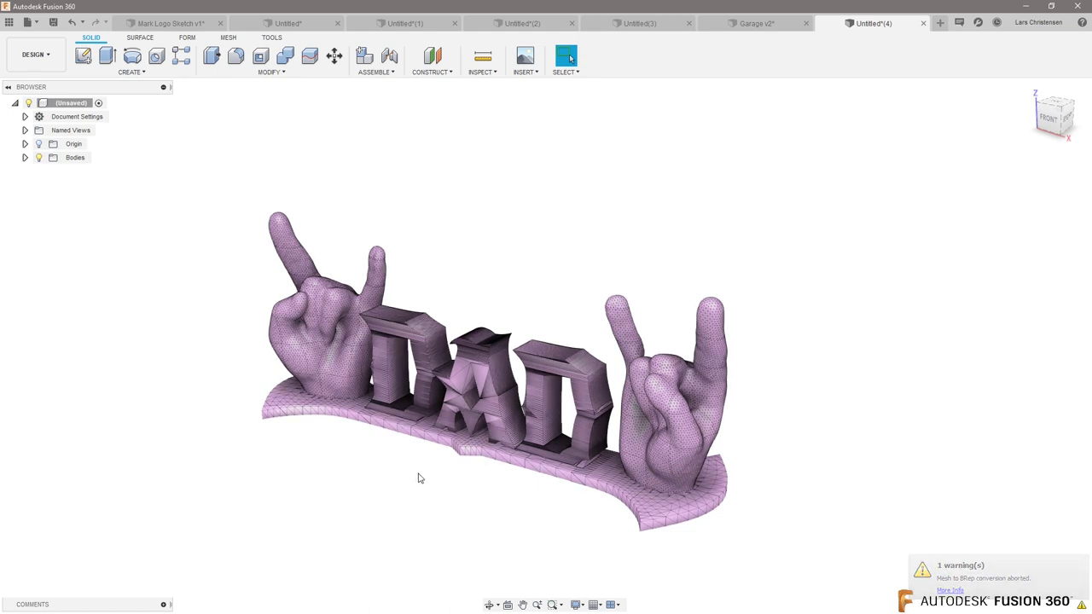
left_click(1041, 23)
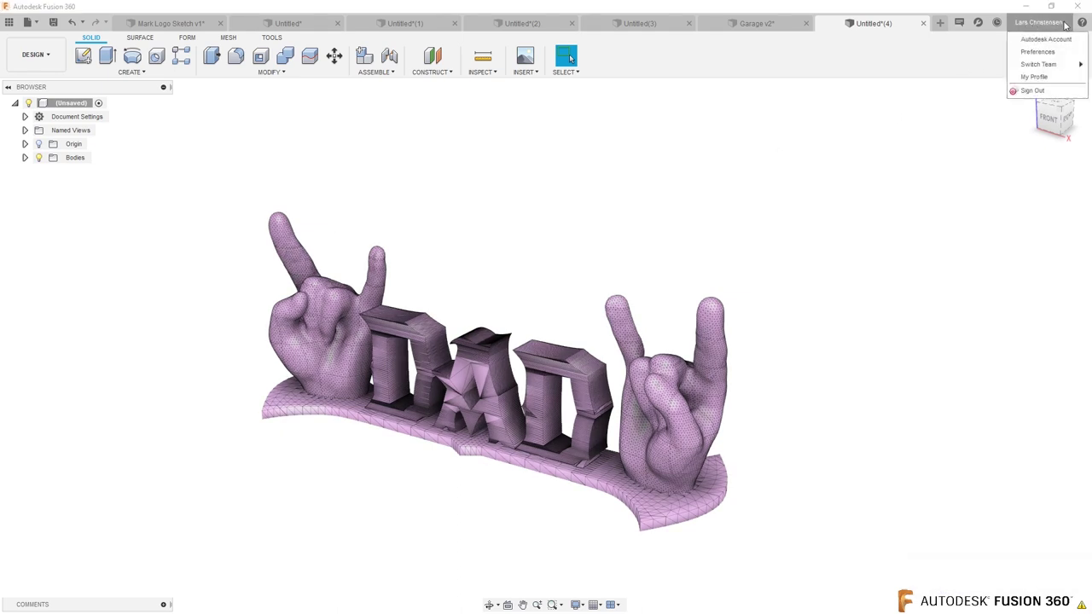
Review the Preview settings in Preferences, then switch to the Mesh workspace tools
left_click(1034, 52)
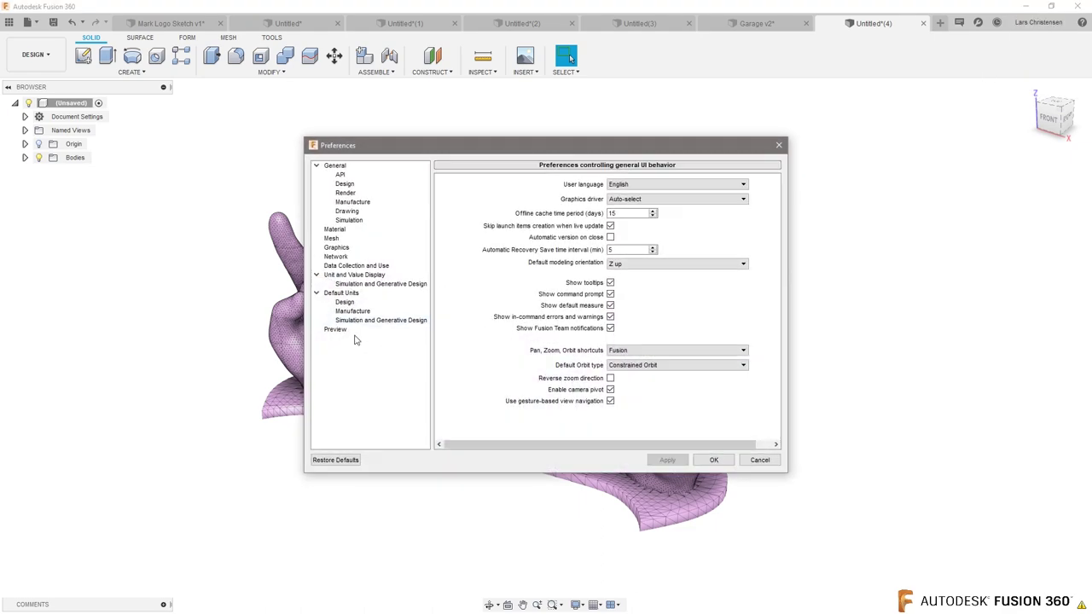
left_click(336, 329)
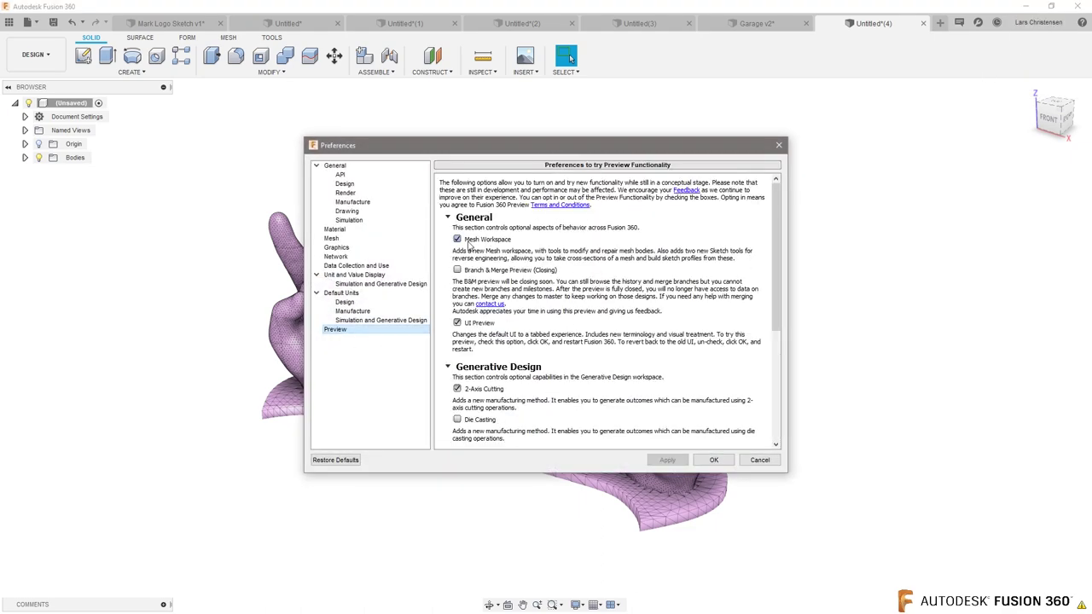
left_click(764, 465)
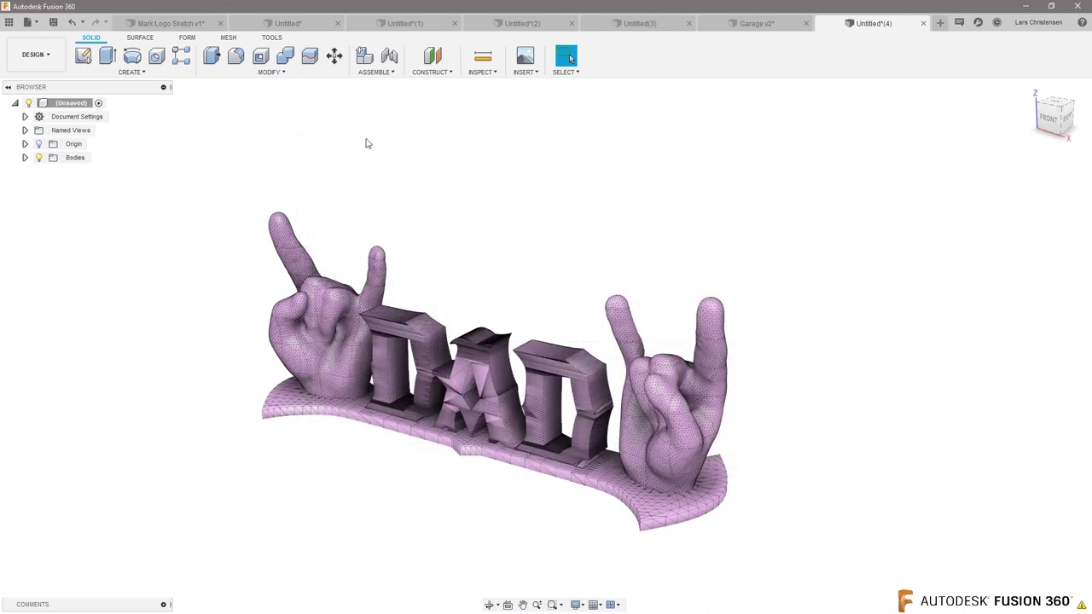
left_click(229, 38)
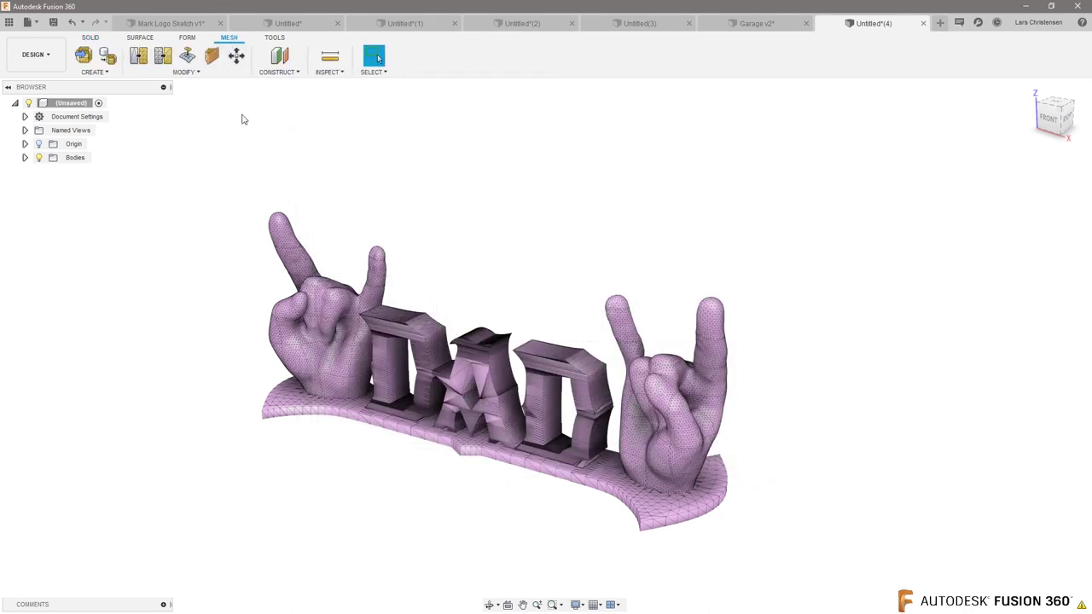
left_click(183, 75)
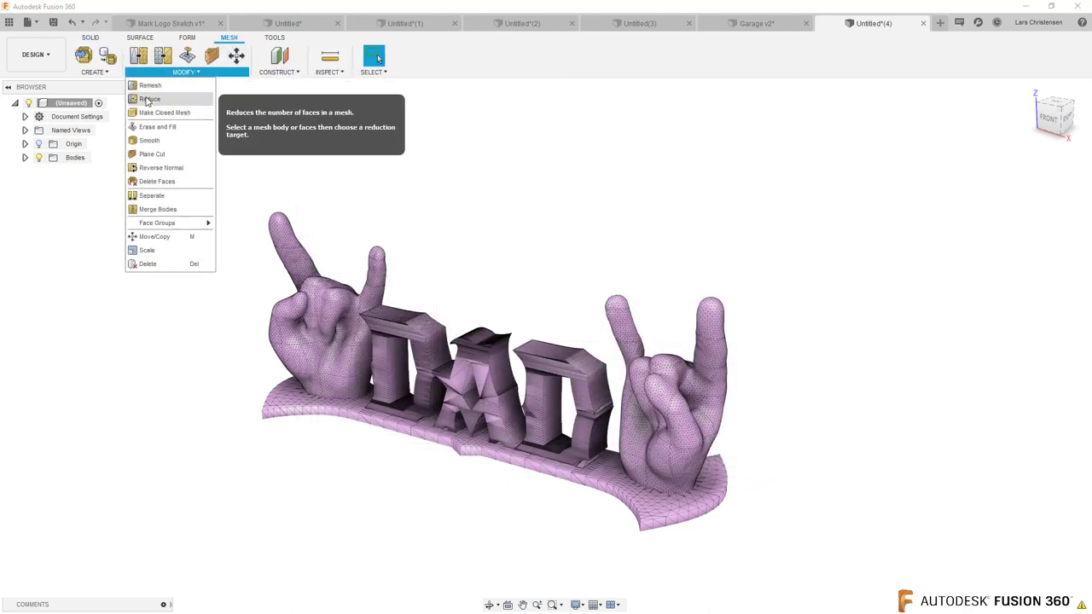
Reduce the whole hand-and-DAD mesh to Face Count 20000 with Preserve Boundaries on
left_click(146, 100)
left_click_drag(166, 154, 802, 570)
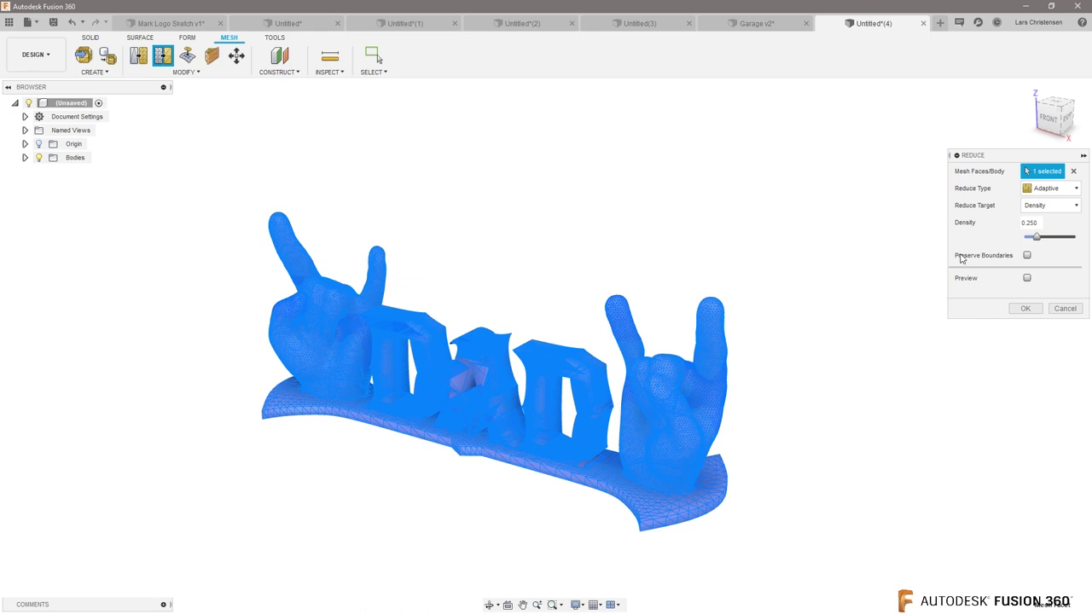
left_click(1049, 206)
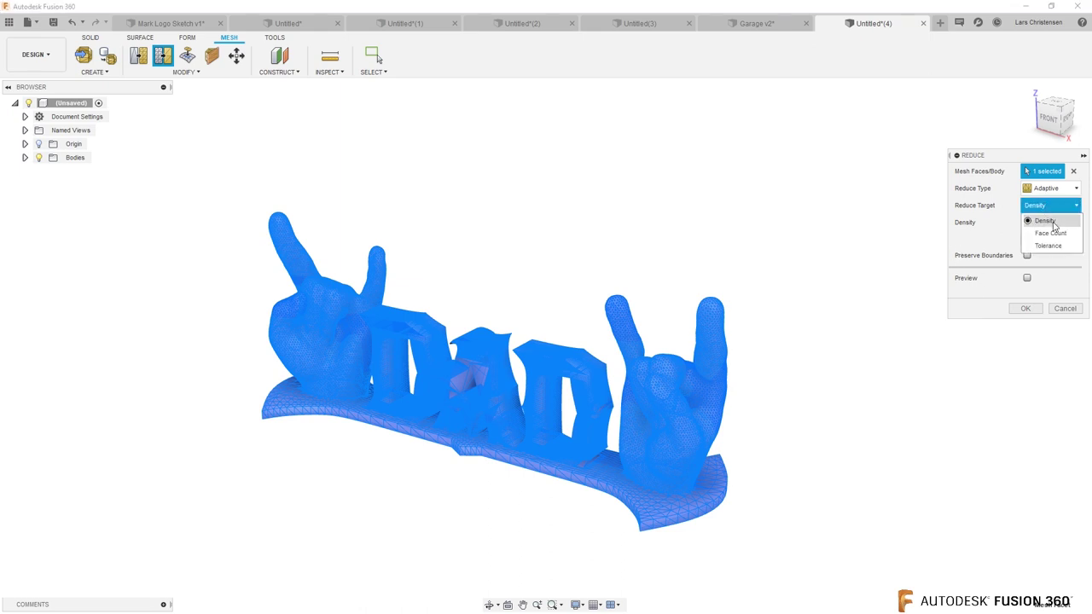
left_click(1047, 224)
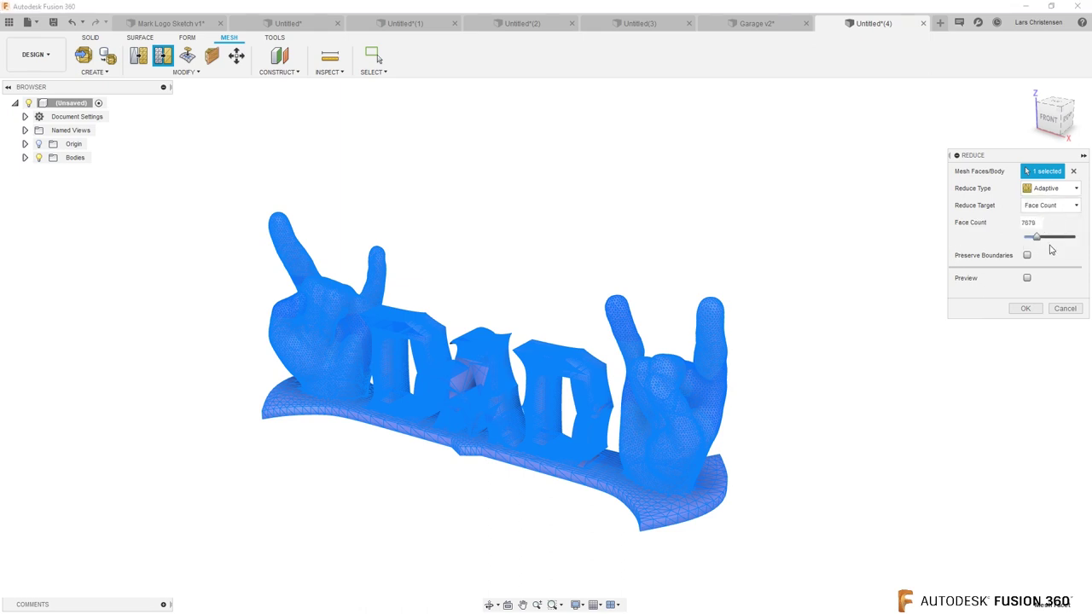
left_click_drag(1036, 227, 992, 236)
key("Return")
key("Return")
left_click(1027, 255)
left_click(1023, 308)
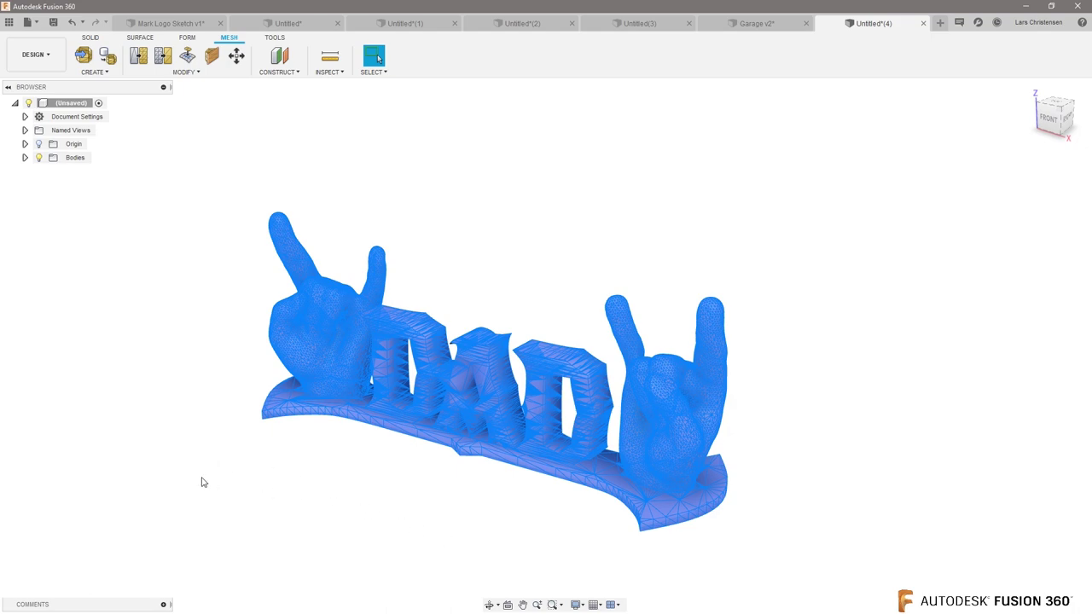
middle_click_drag(202, 482, 382, 74, "shift")
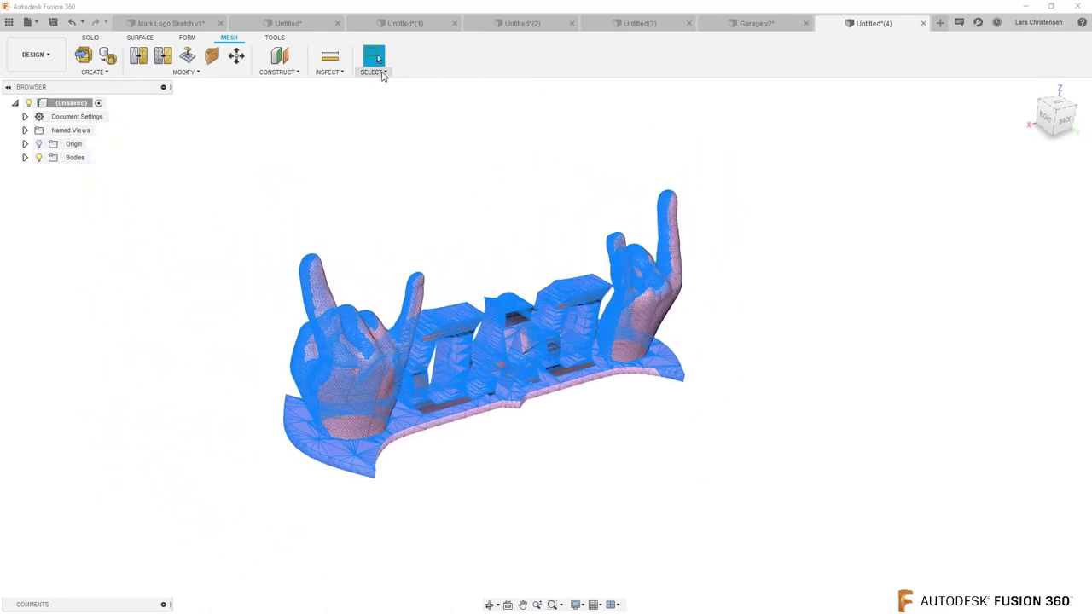
Orbit around the reduced mesh, return to Solid tools, and window-select the mesh body
left_click(383, 73)
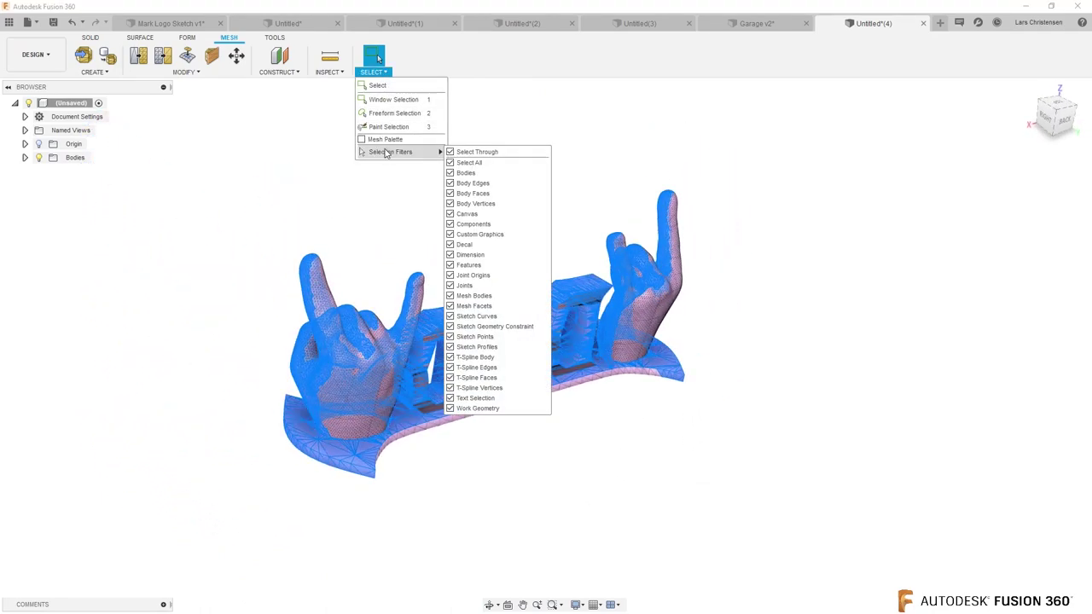
middle_click_drag(532, 525, 453, 453, "shift")
middle_click_drag(273, 328, 261, 460, "shift")
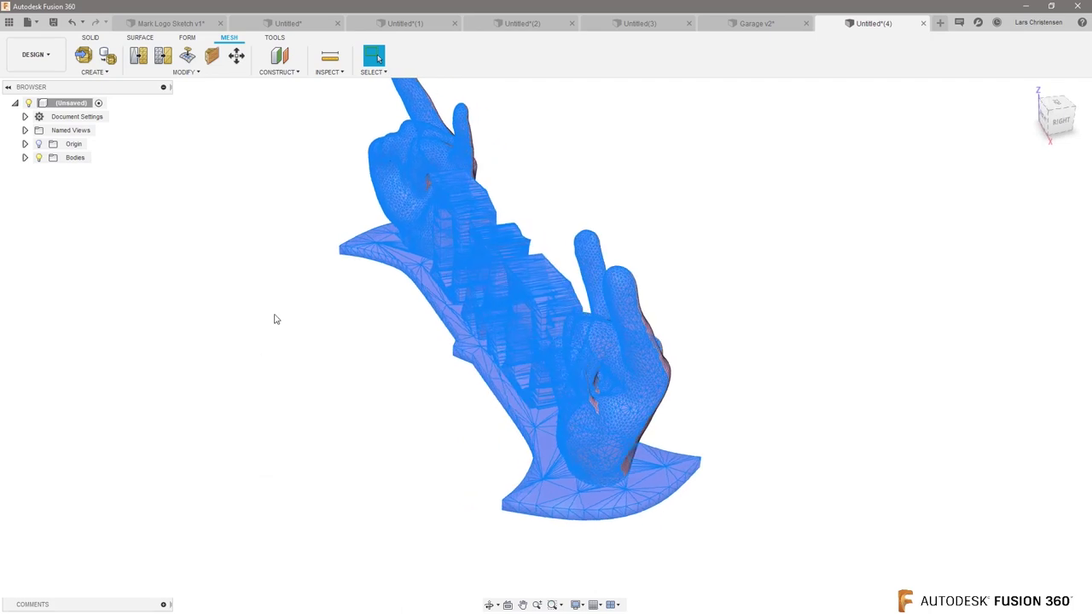
left_click(89, 39)
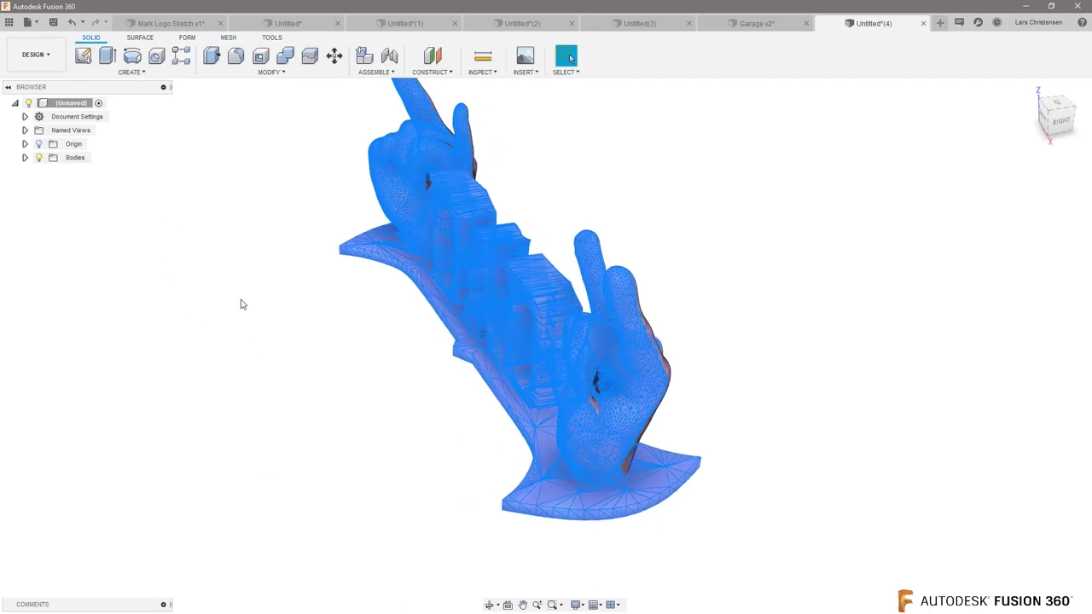
middle_click_drag(672, 529, 636, 532, "shift")
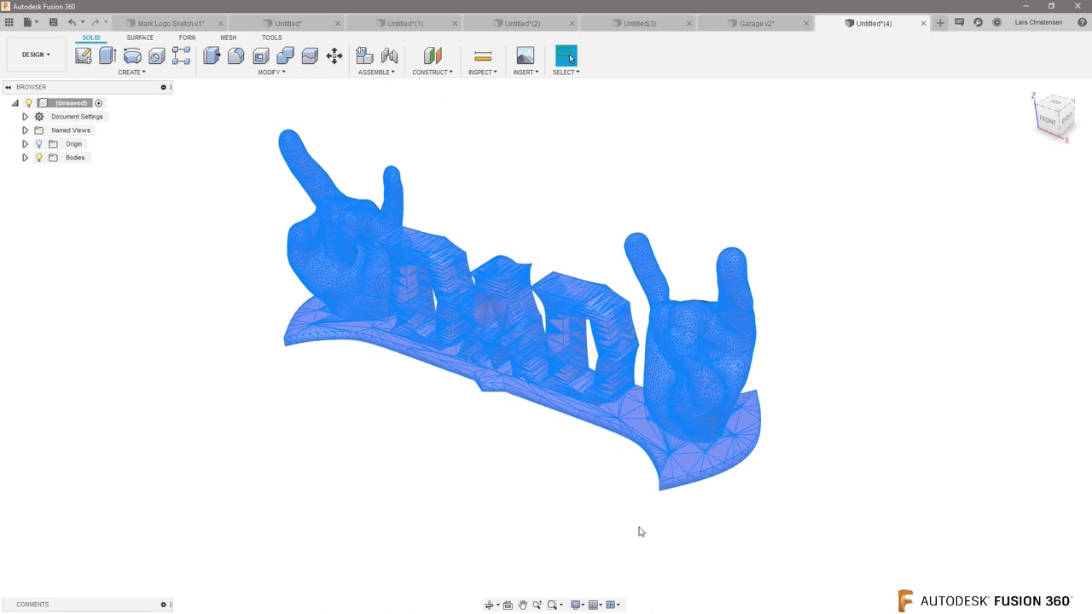
scroll(375, 410, "down", 3)
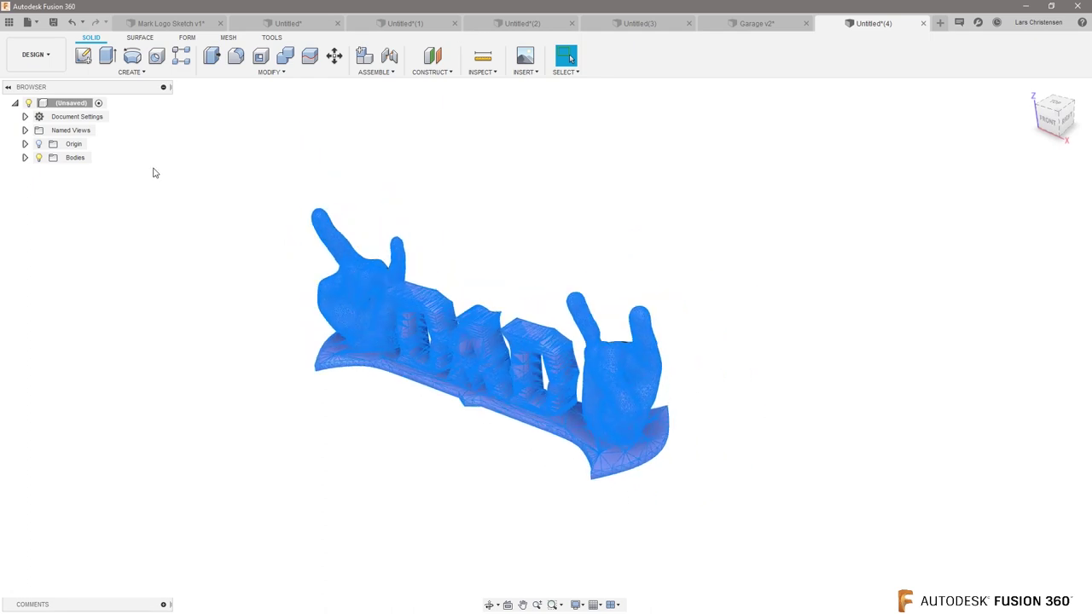
left_click_drag(208, 166, 739, 532)
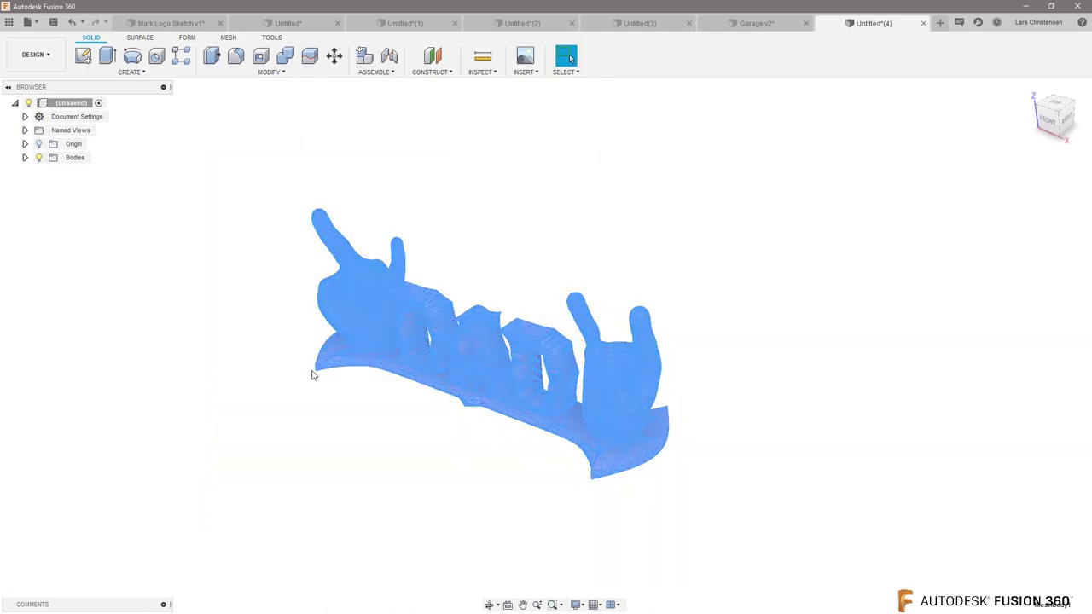
Retry Mesh to BRep and cancel at the 41374-facet warning, keeping the mesh
right_click(449, 329)
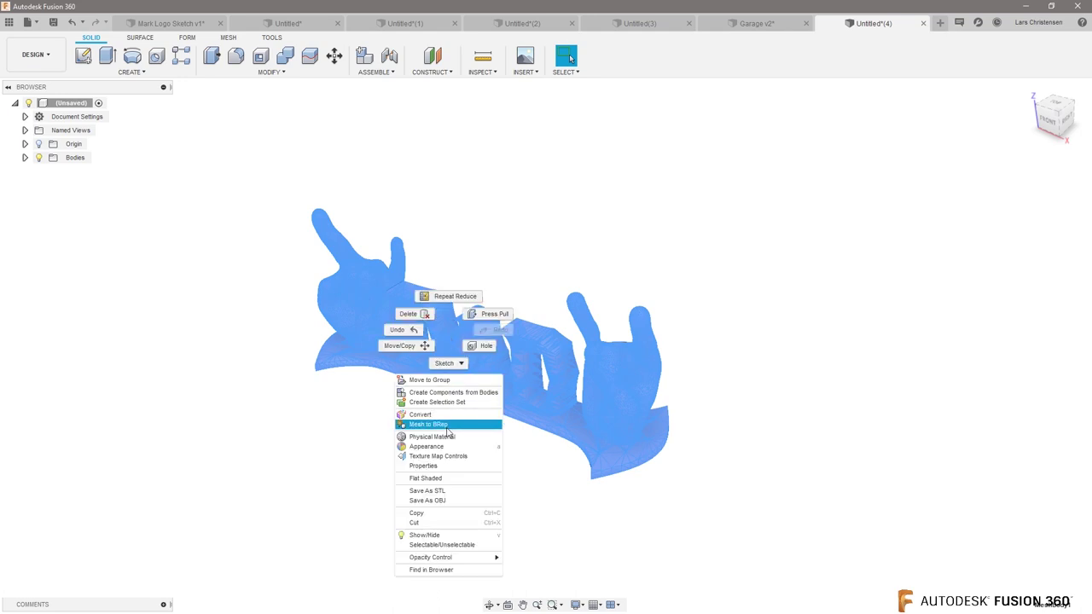
left_click(446, 426)
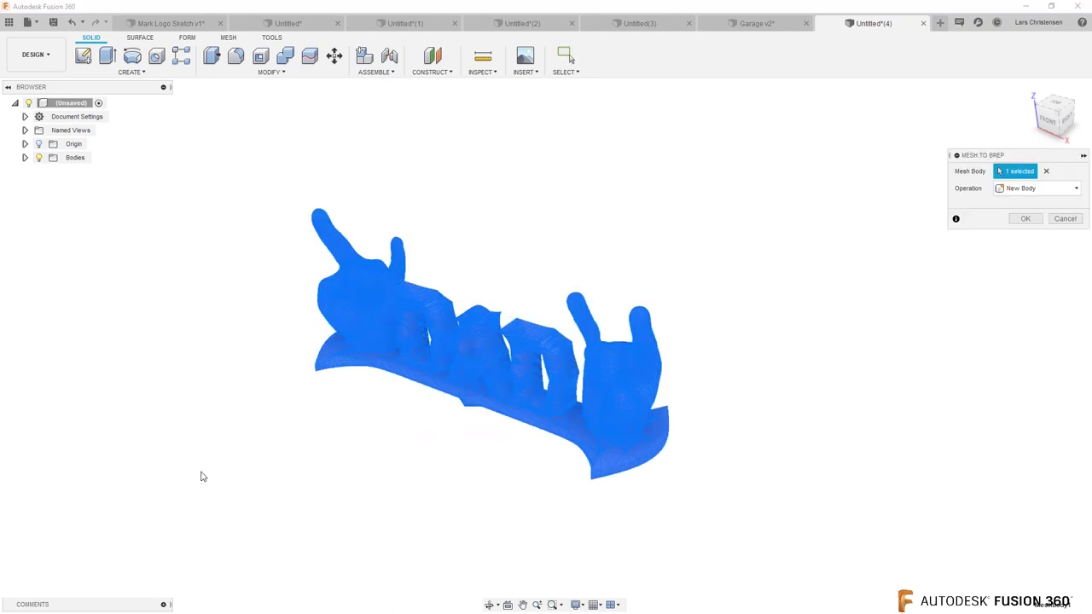
left_click(1028, 222)
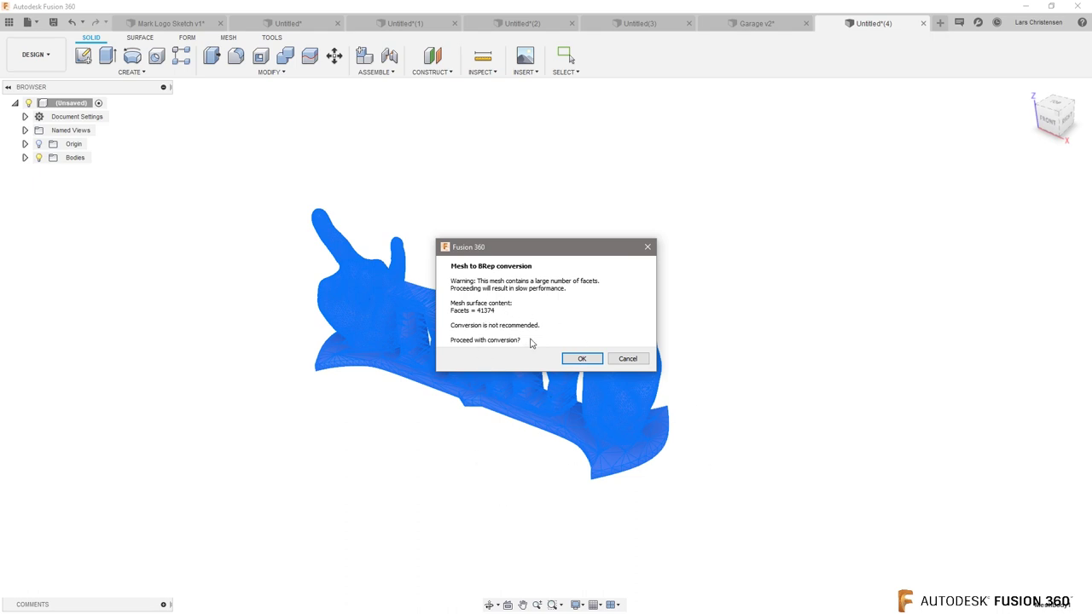
left_click(627, 358)
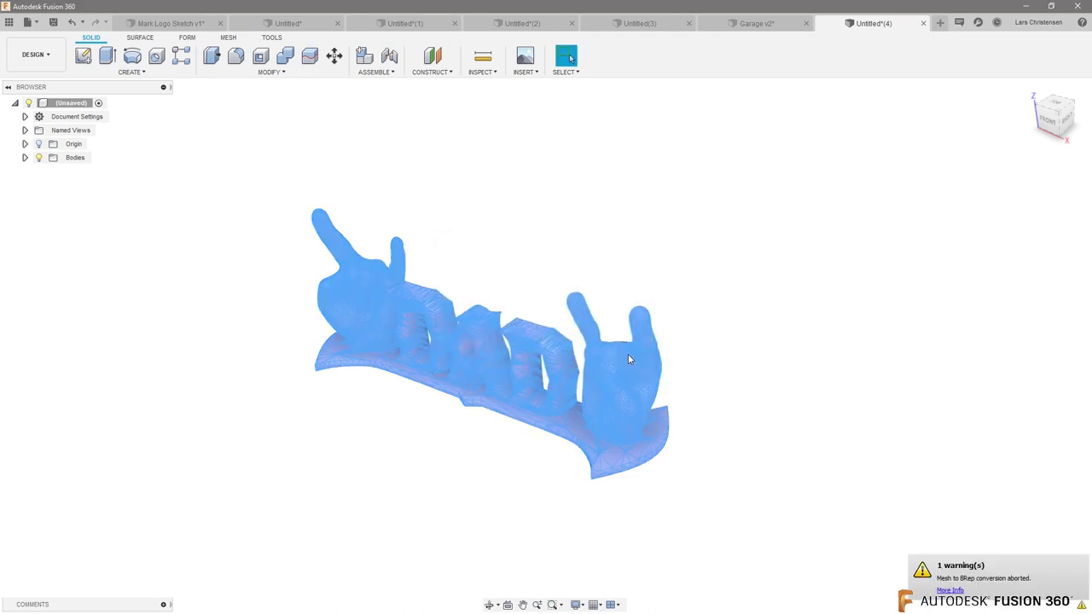
middle_click_drag(821, 351, 332, 473, "shift")
left_click_drag(246, 482, 744, 197)
middle_click_drag(744, 196, 798, 216, "shift")
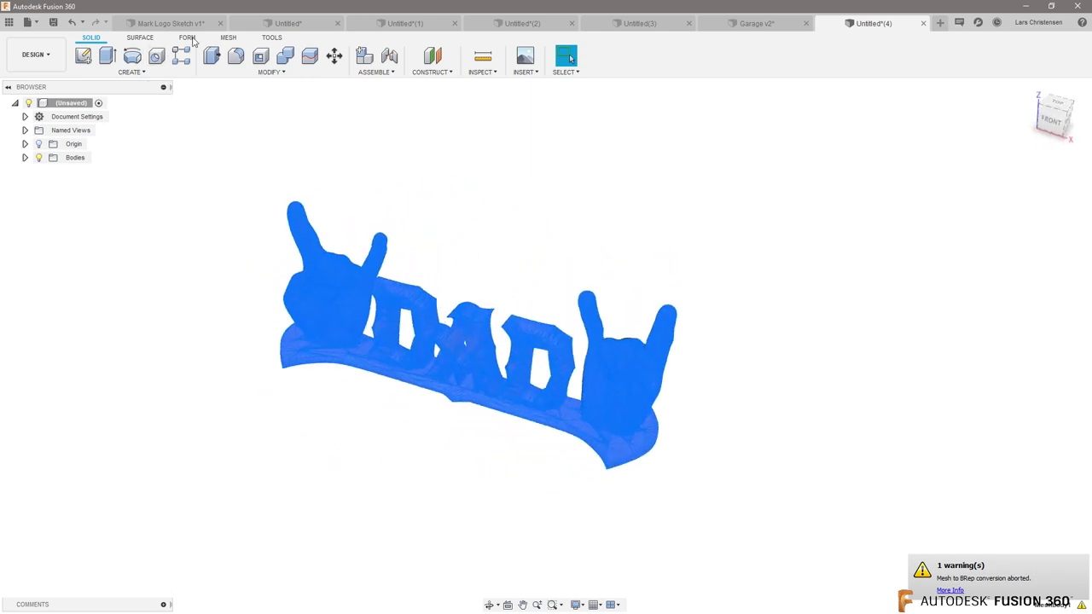
Run a second mesh Reduce with a re-entered face count value
left_click(228, 37)
left_click(193, 71)
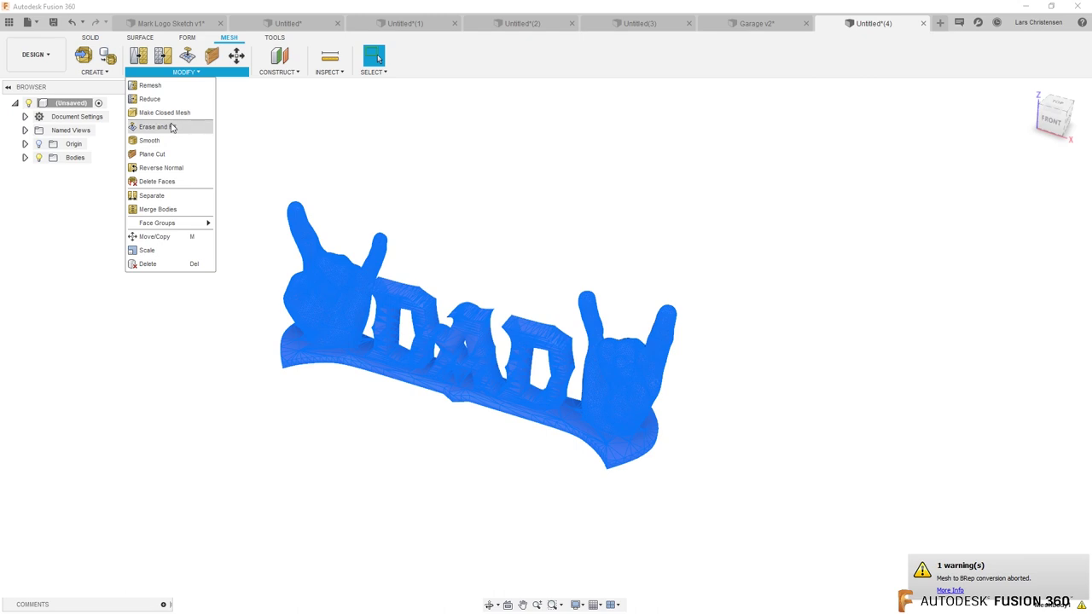
left_click(150, 98)
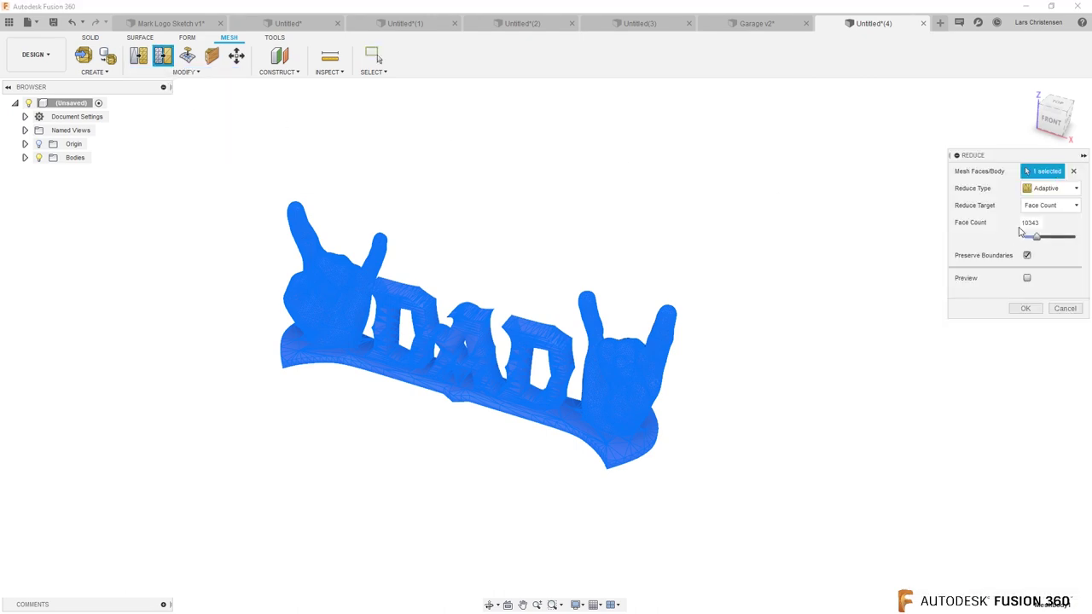
left_click_drag(1042, 224, 992, 229)
type("20000")
left_click(1024, 308)
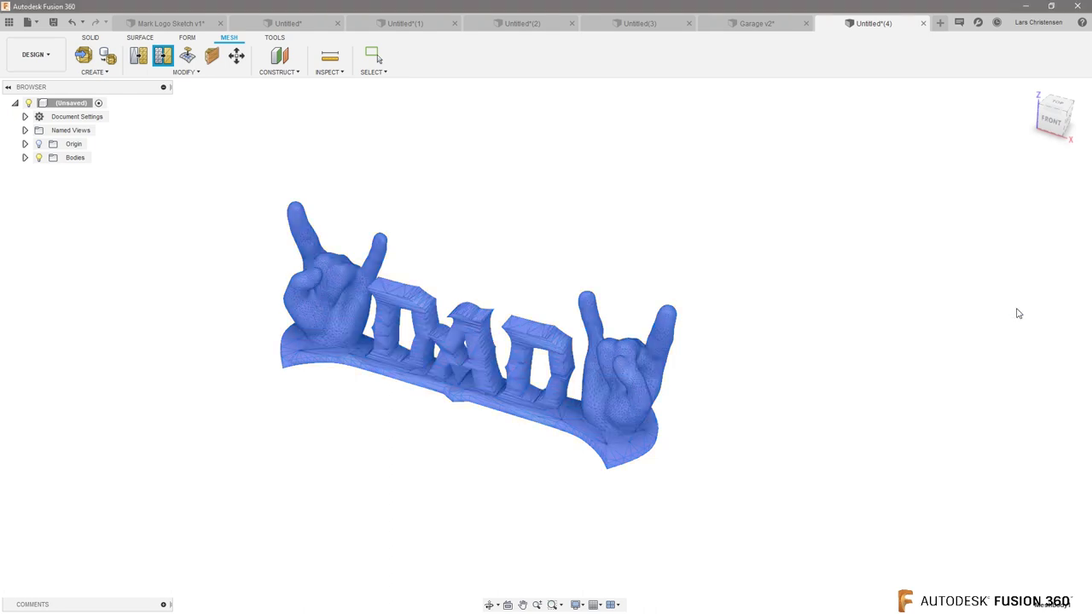
Zoom in on the coarse triangles of the left hand, then fit the whole model back in view
key("F6")
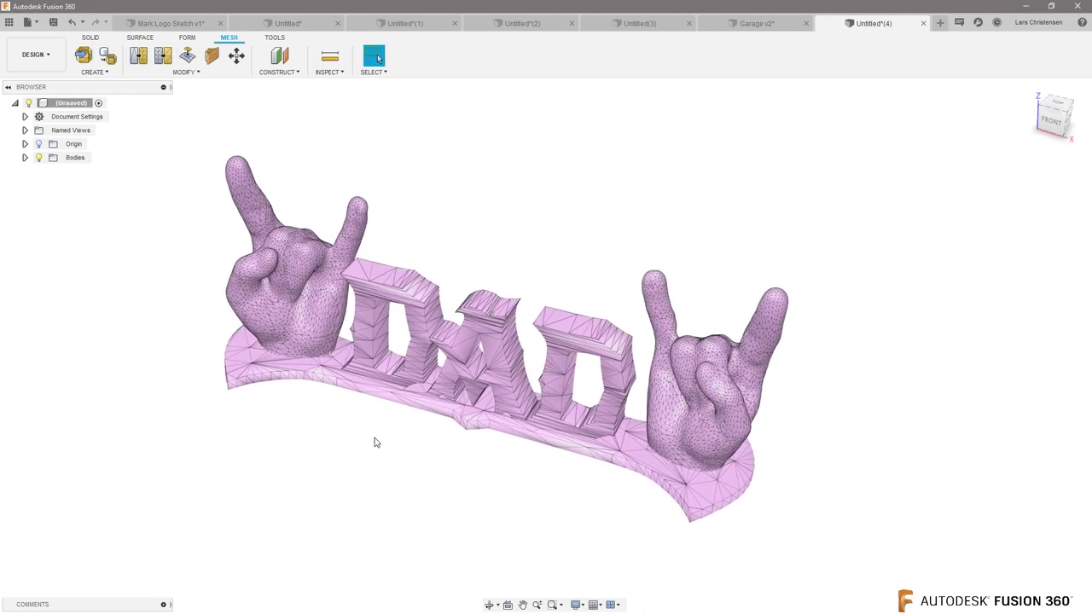
scroll(253, 397, "up", 8)
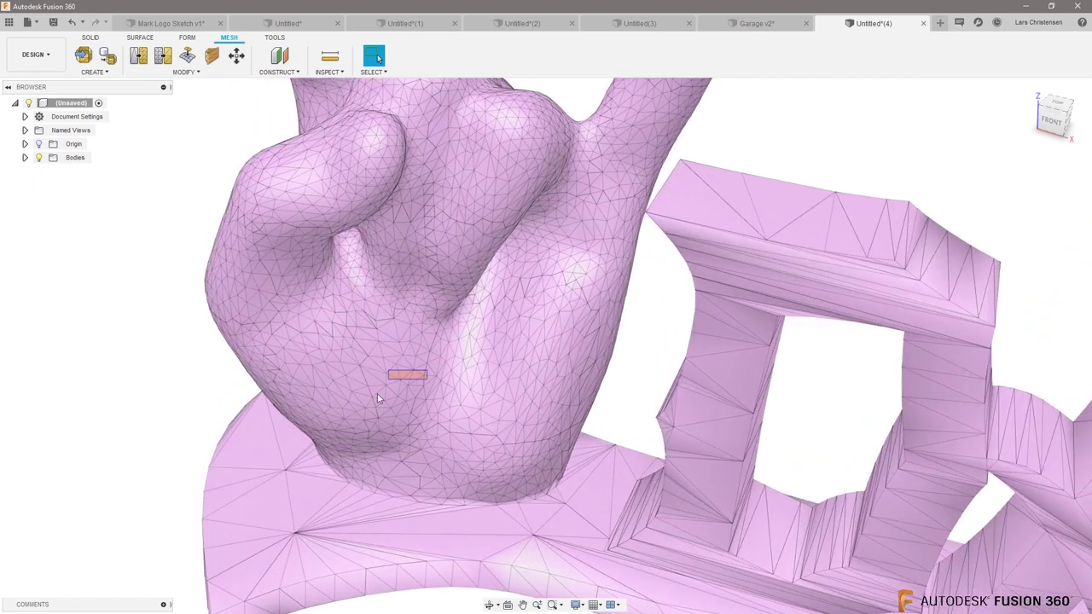
left_click(420, 381)
scroll(310, 368, "down", 2)
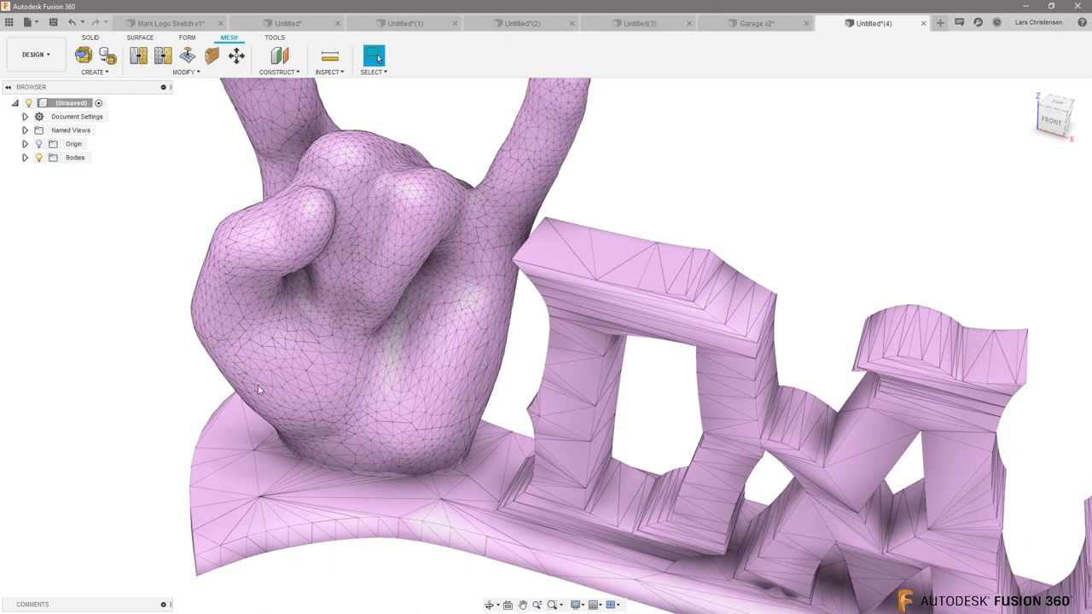
scroll(460, 359, "up", 1)
key("F6")
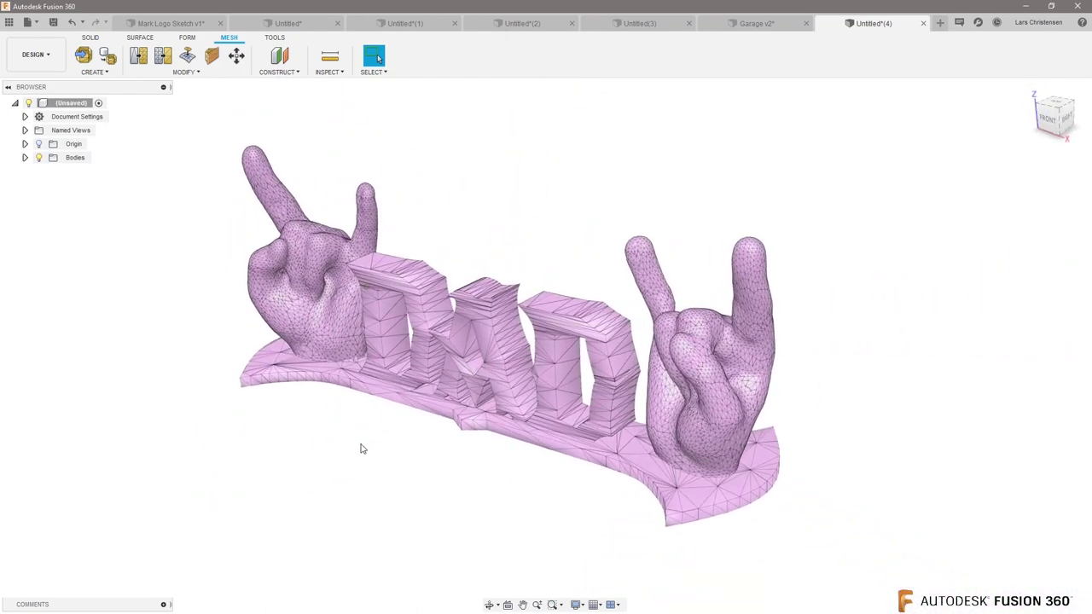
left_click(90, 38)
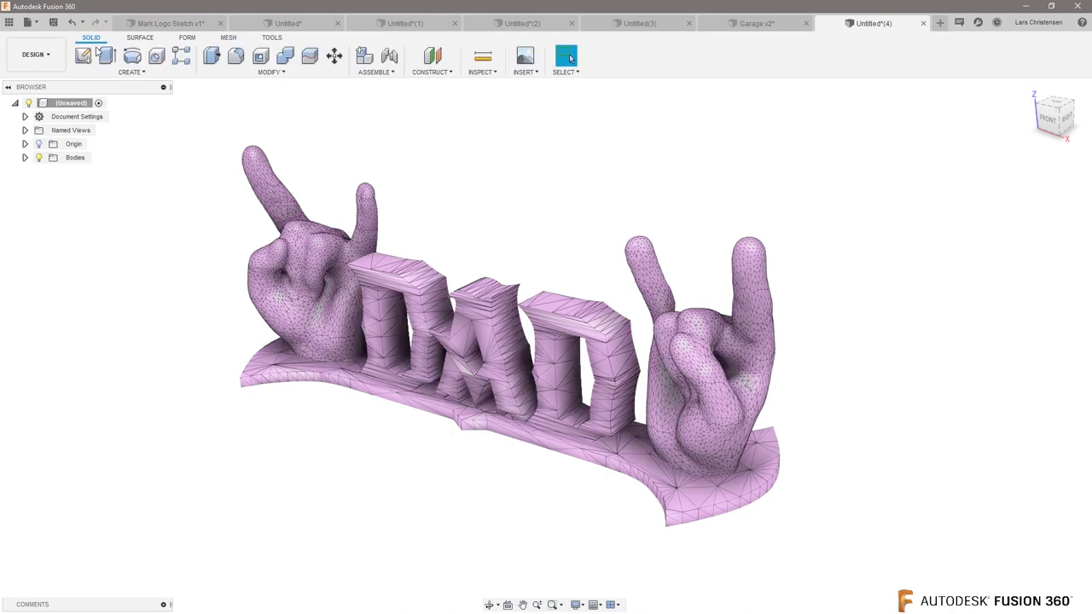
Convert the reduced mesh via Mesh to BRep despite the warning, and check Body1 under Bodies
scroll(406, 351, "down", 1)
left_click_drag(195, 166, 768, 486)
right_click(499, 363)
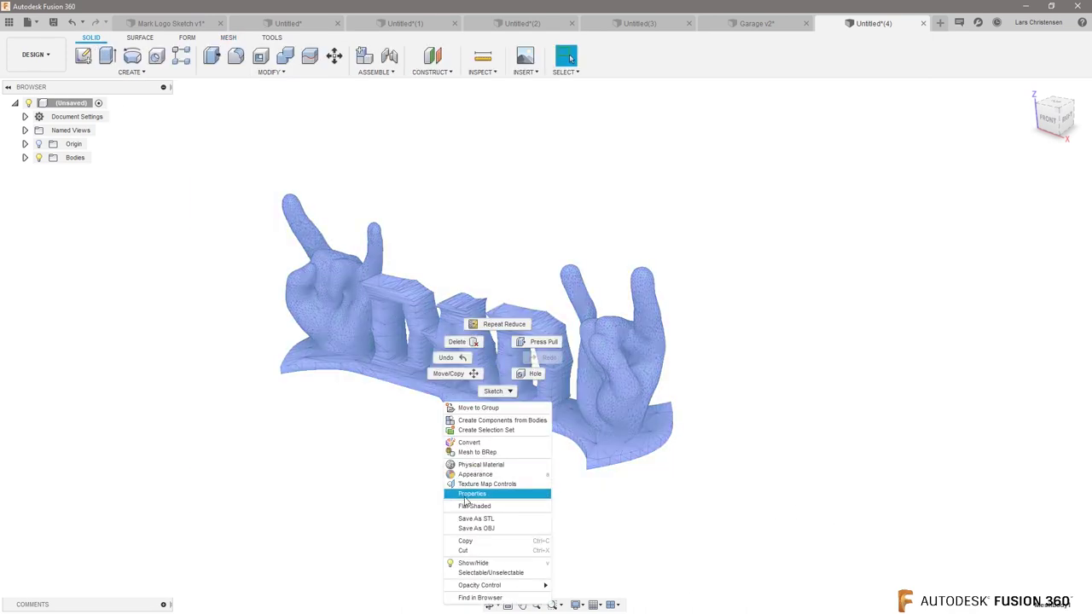
left_click(477, 451)
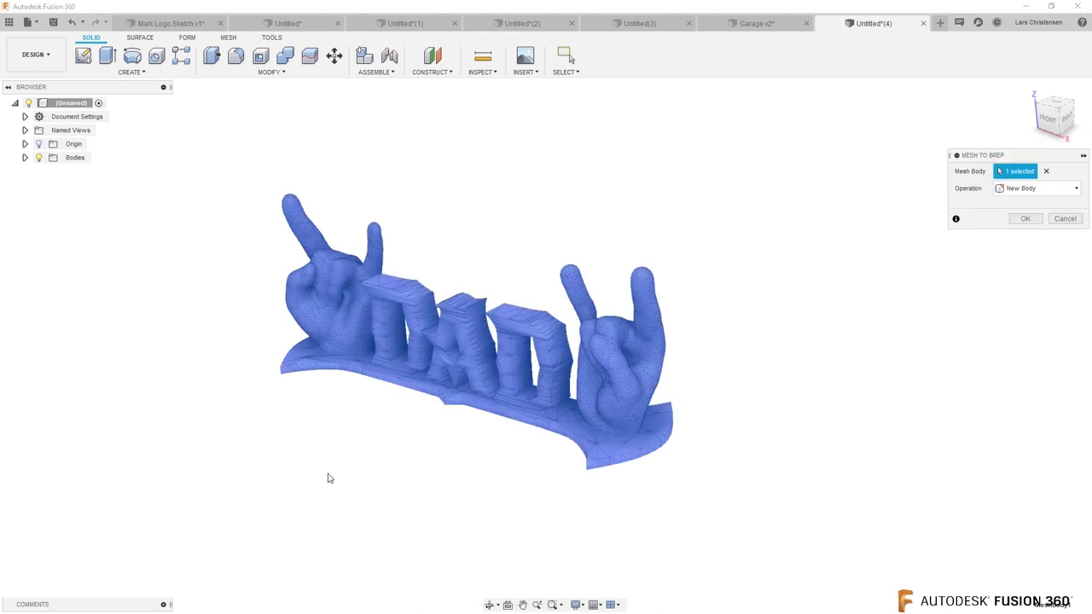
left_click(1024, 219)
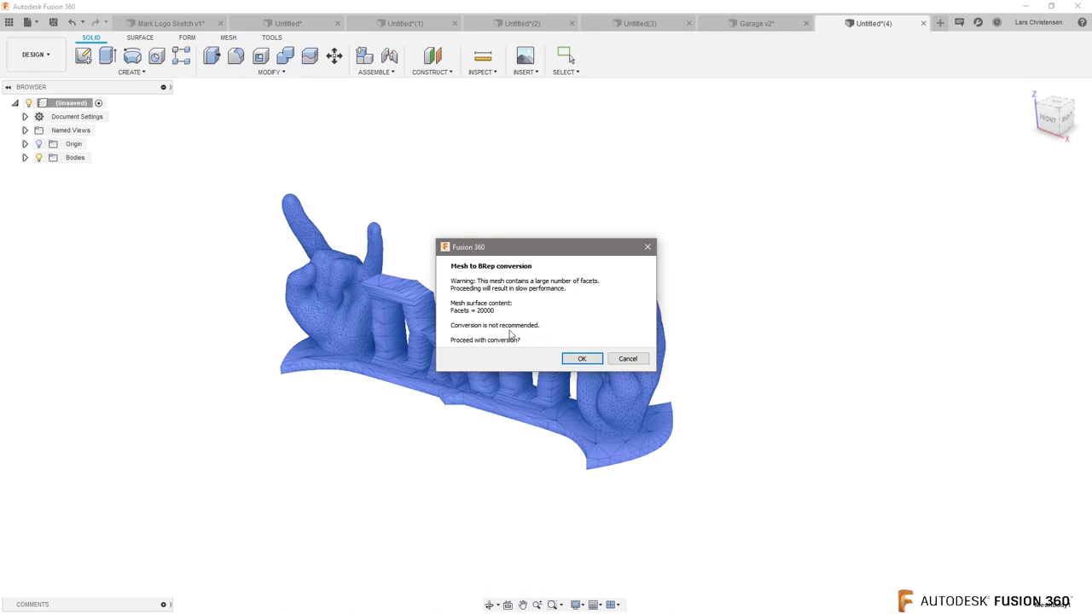
left_click(583, 359)
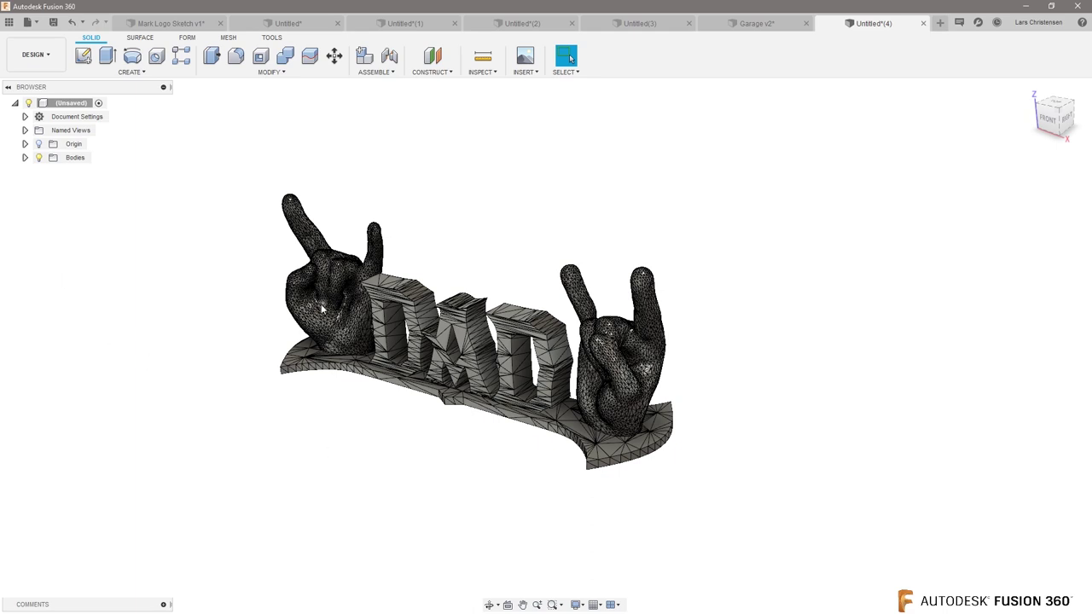
left_click(24, 157)
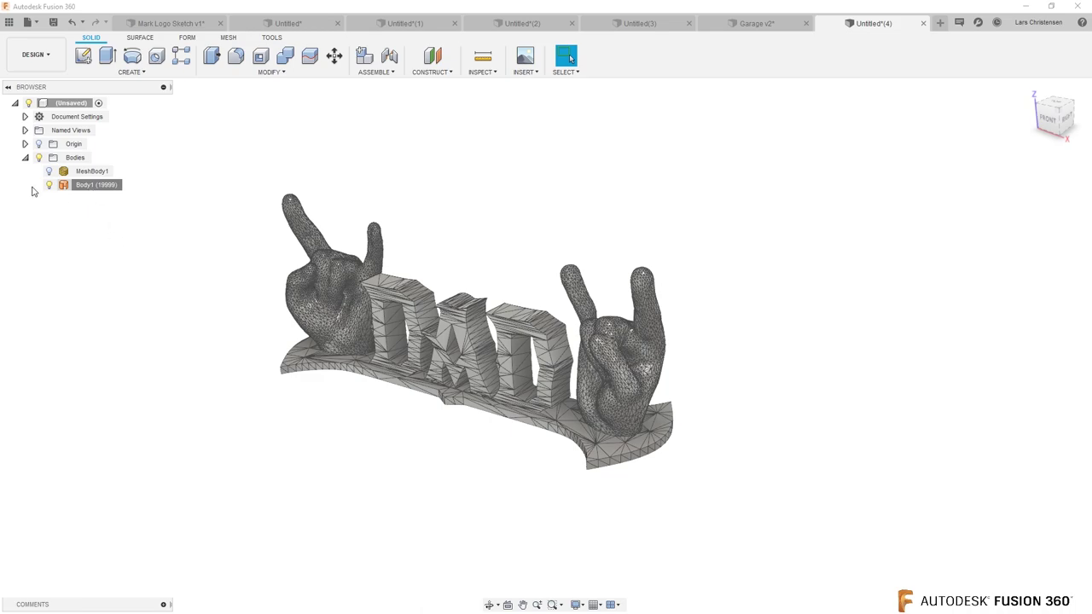
Select Body1 on the Surface tab and start Stitch, listing 15 free edges at 0.10 mm tolerance
middle_click_drag(107, 334, 263, 56, "shift")
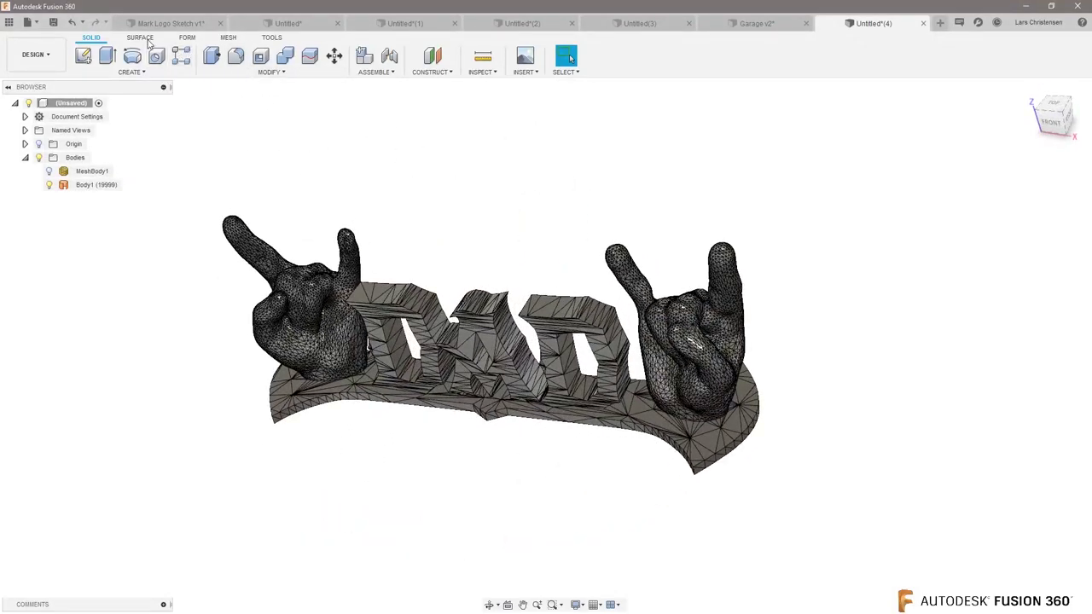
left_click(148, 42)
left_click_drag(168, 167, 851, 512)
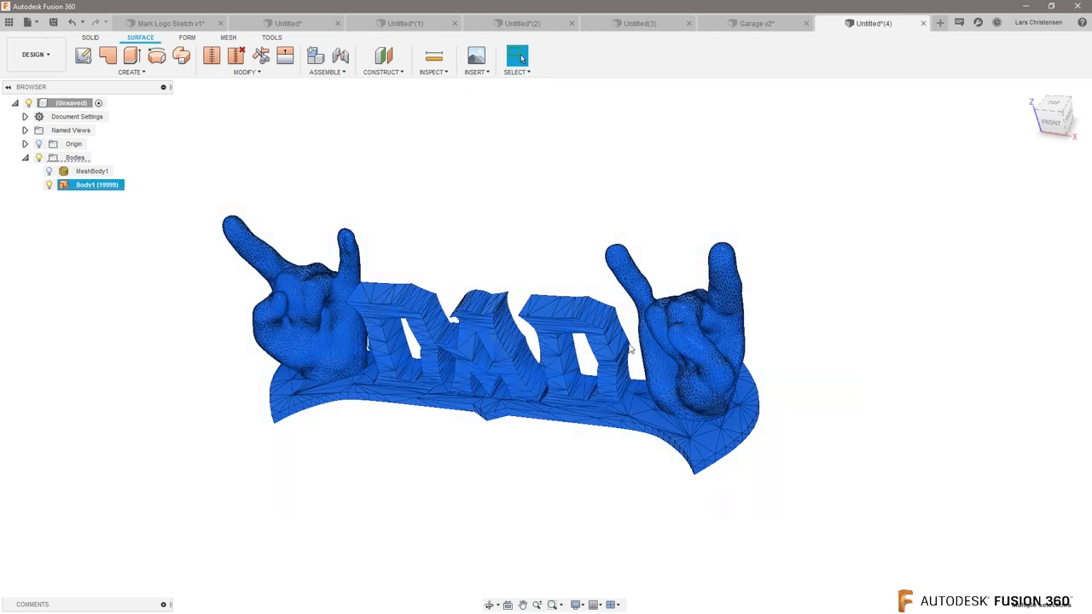
left_click(213, 56)
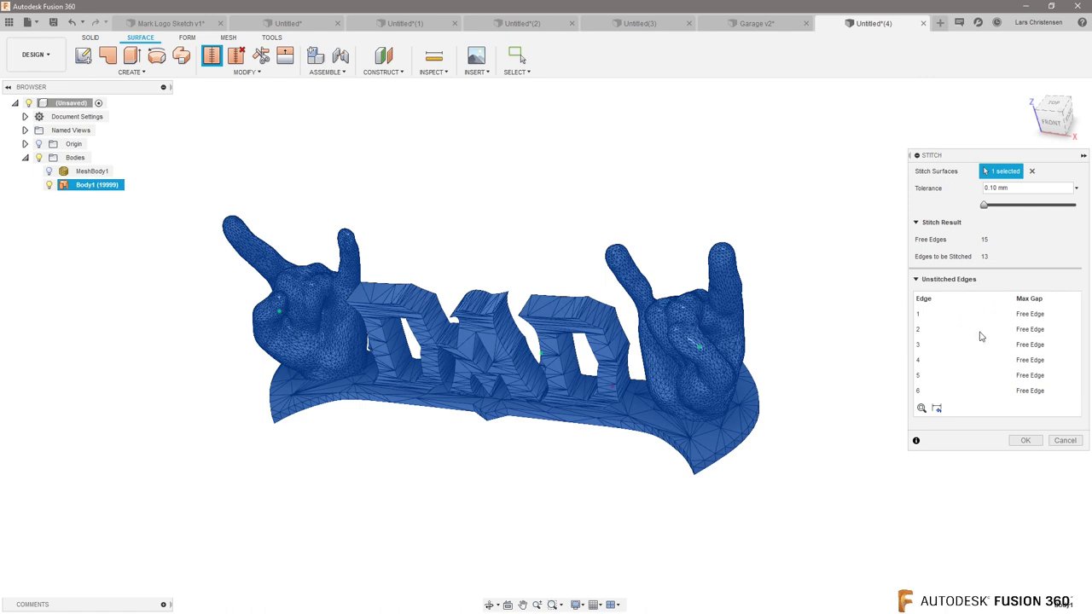
left_click(1018, 316)
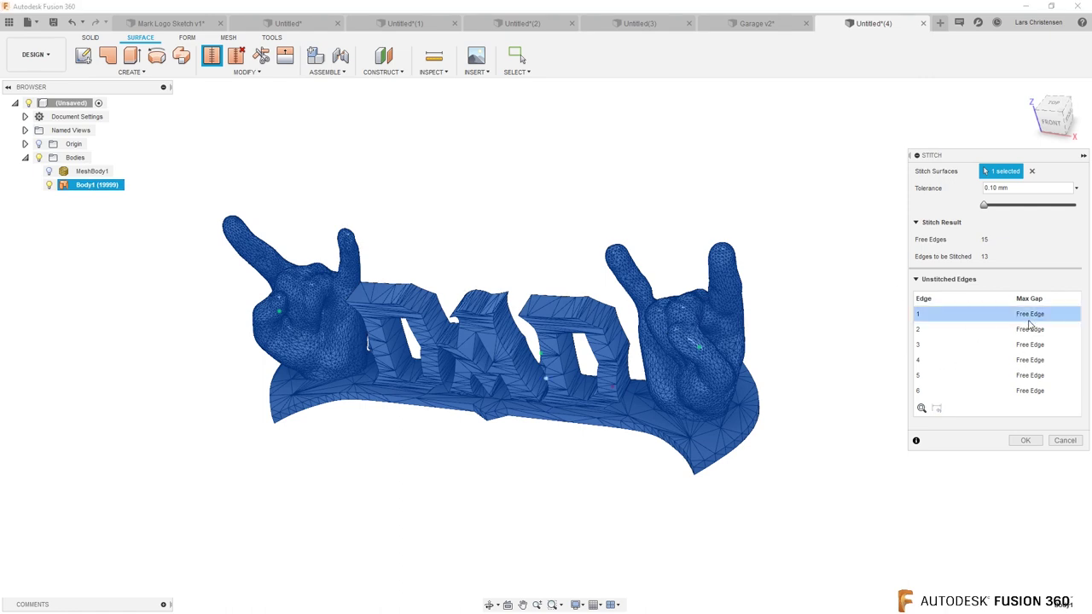
left_click(1028, 332)
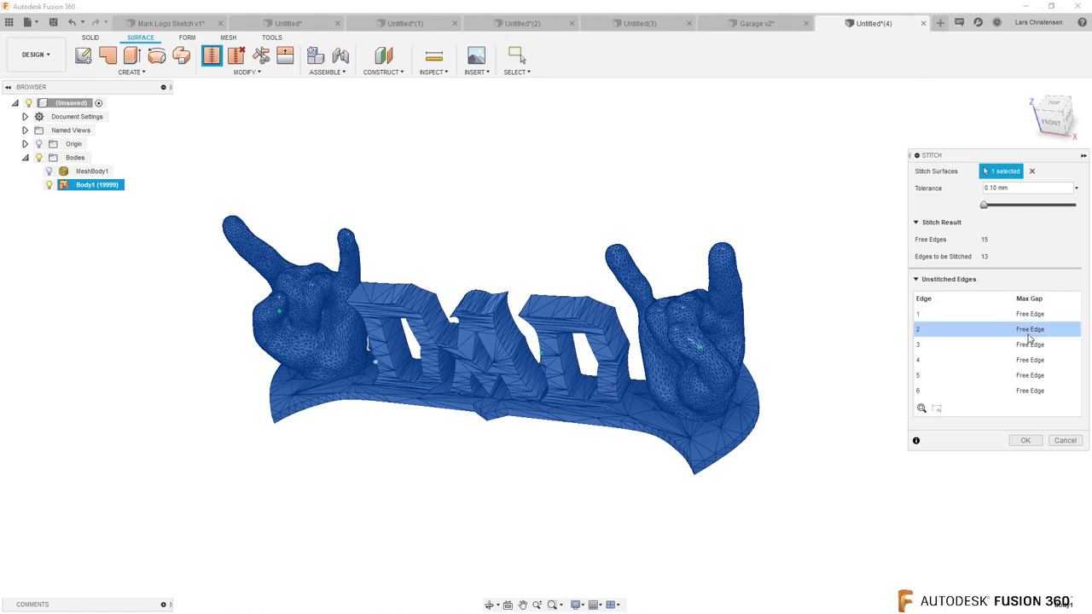
left_click(1030, 345)
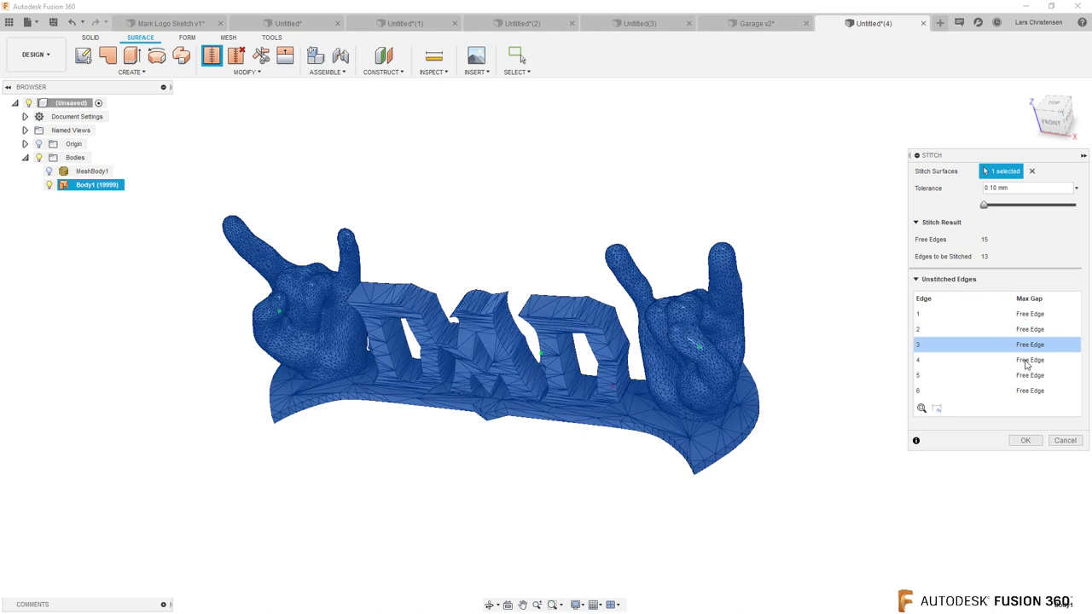
left_click(1026, 364)
left_click(1027, 376)
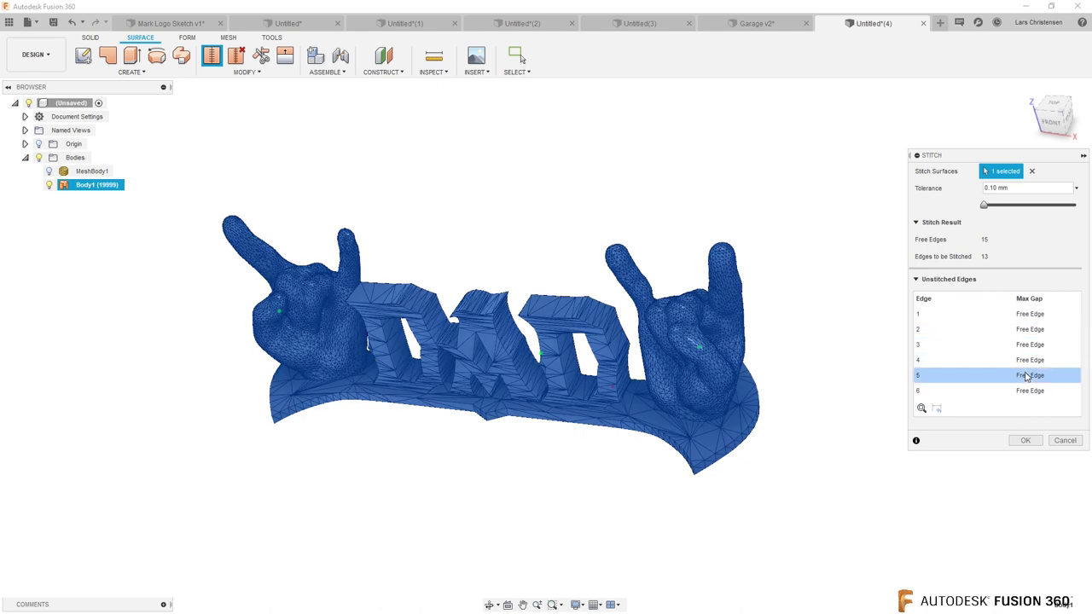
left_click(1030, 390)
middle_click_drag(884, 485, 749, 502, "shift")
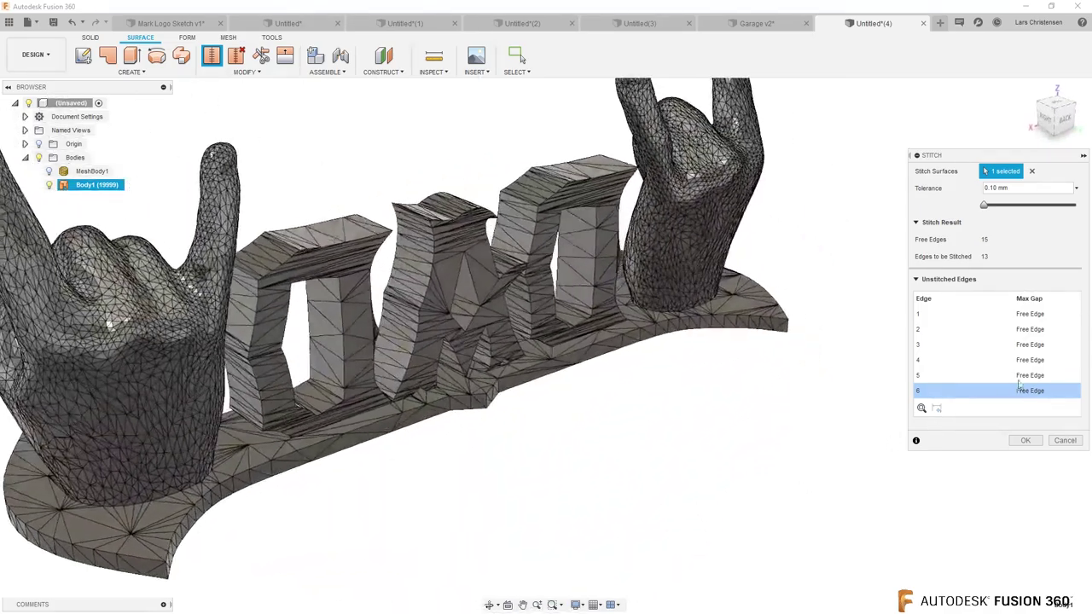
left_click(1028, 376)
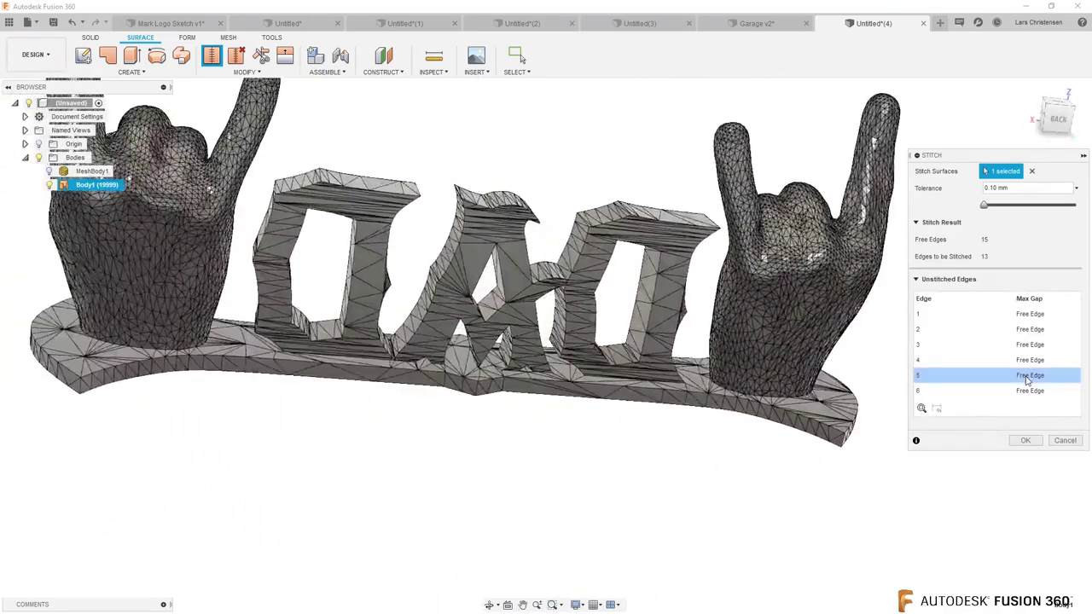
left_click(1027, 362)
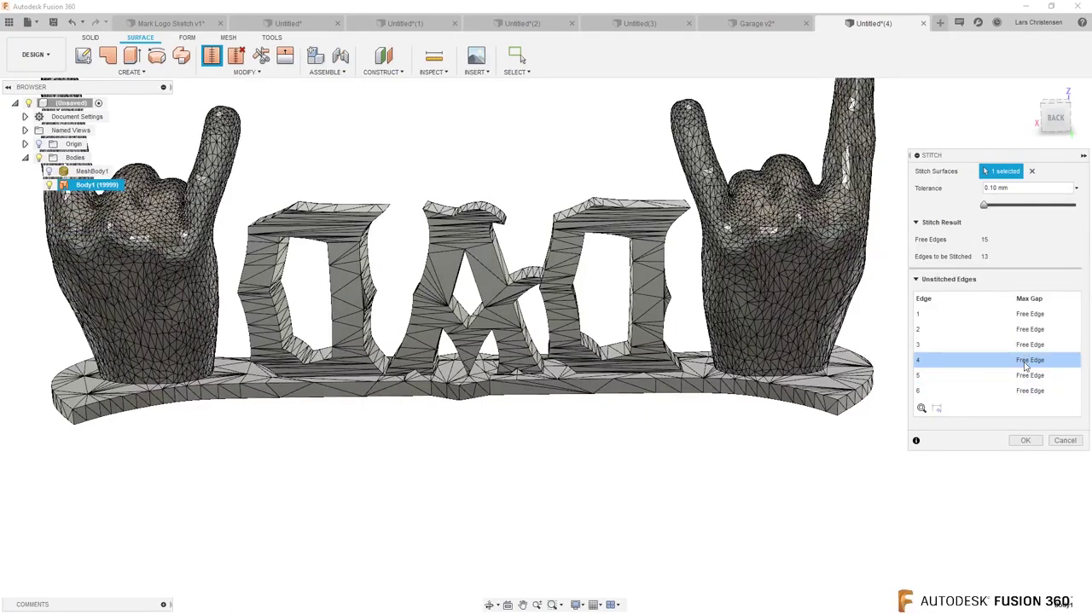
left_click(922, 409)
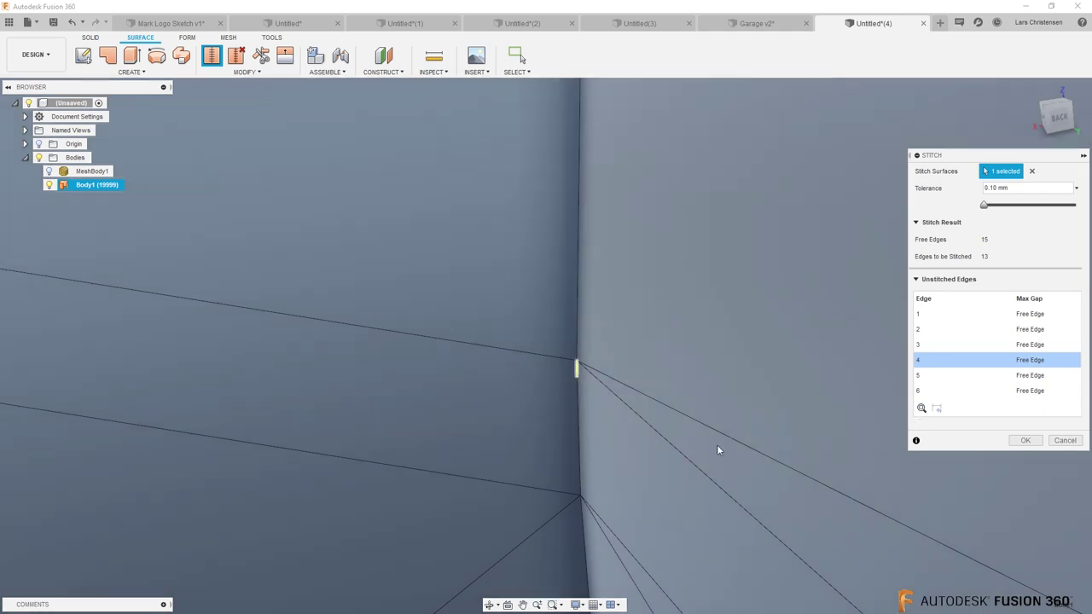
scroll(511, 384, "up", 5)
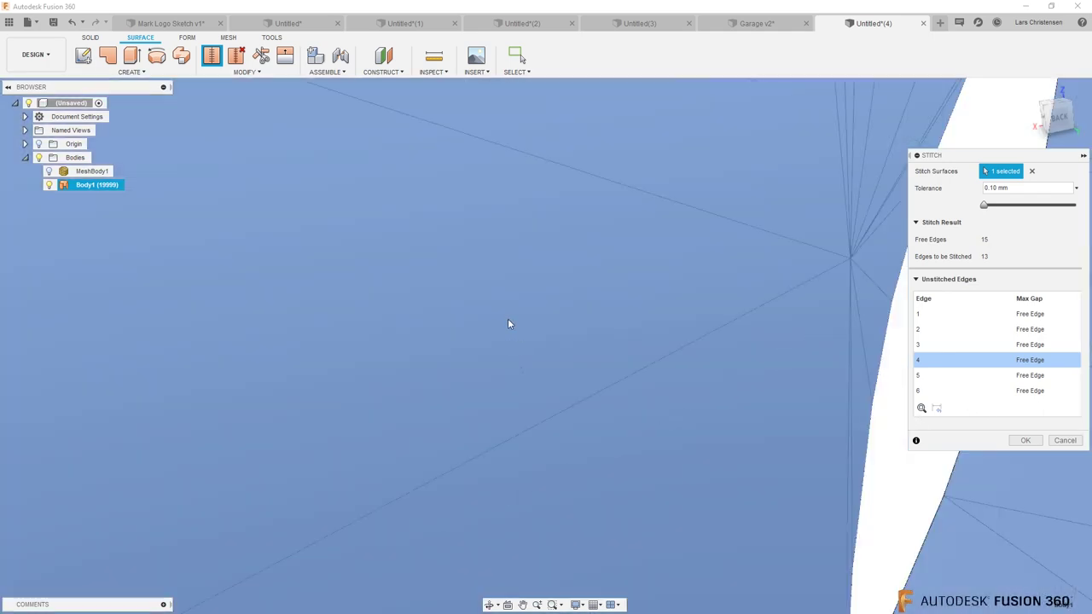
scroll(507, 323, "down", 8)
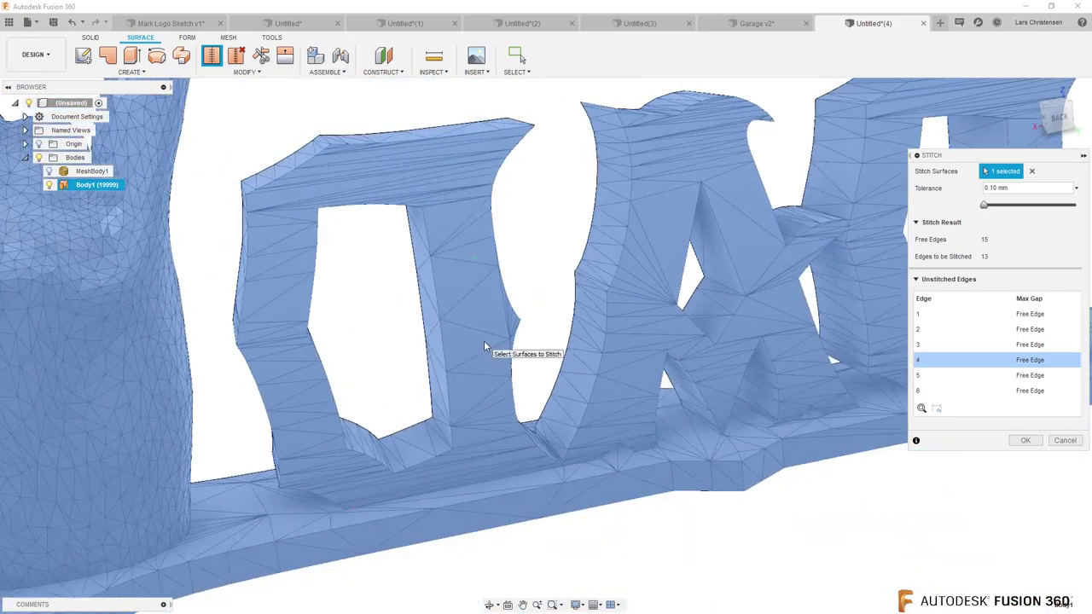
scroll(484, 346, "down", 5)
middle_click_drag(613, 539, 514, 540, "shift")
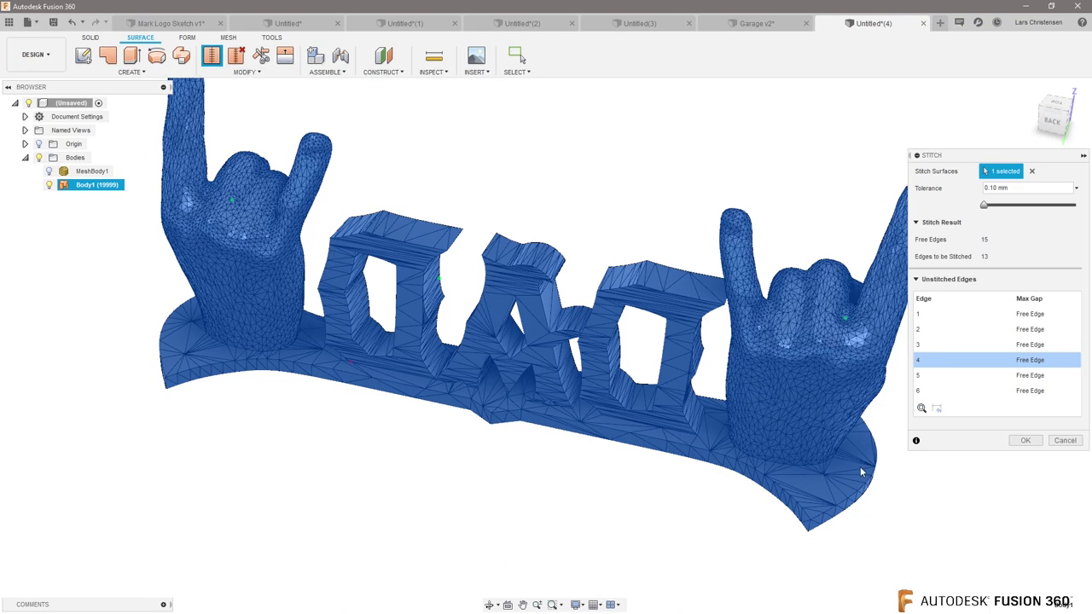
left_click(1065, 441)
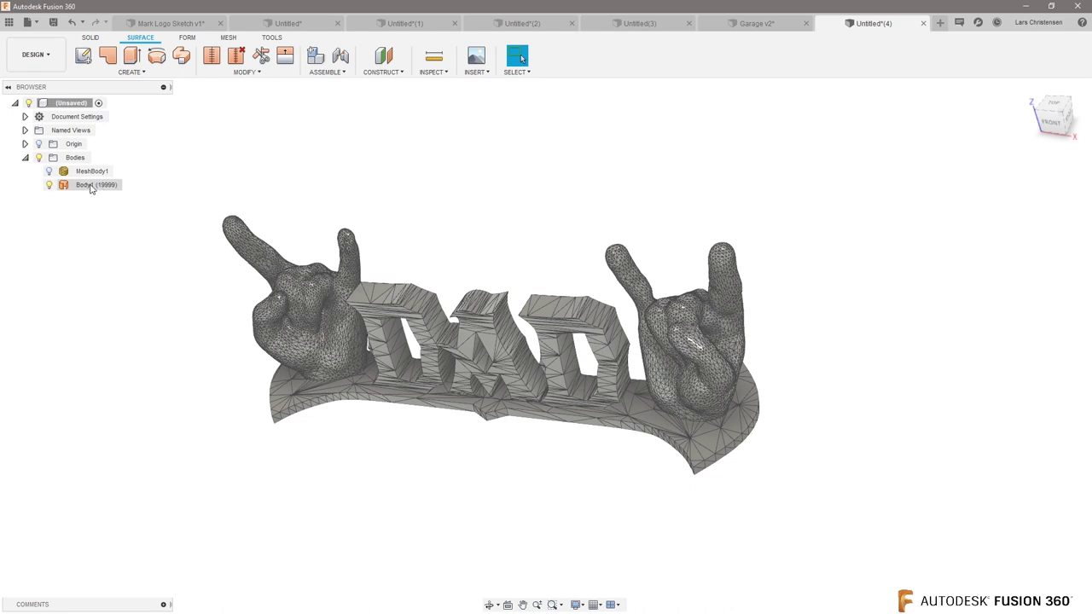
Delete Body1, make MeshBody1 visible again and bring up the Mesh modify tools
left_click(95, 186)
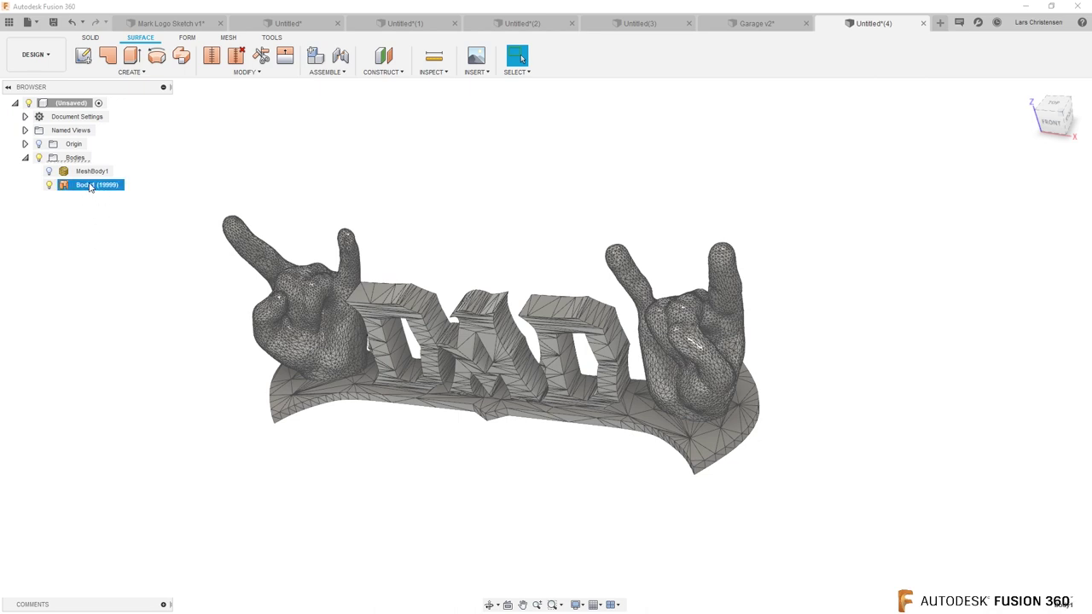
key("Delete")
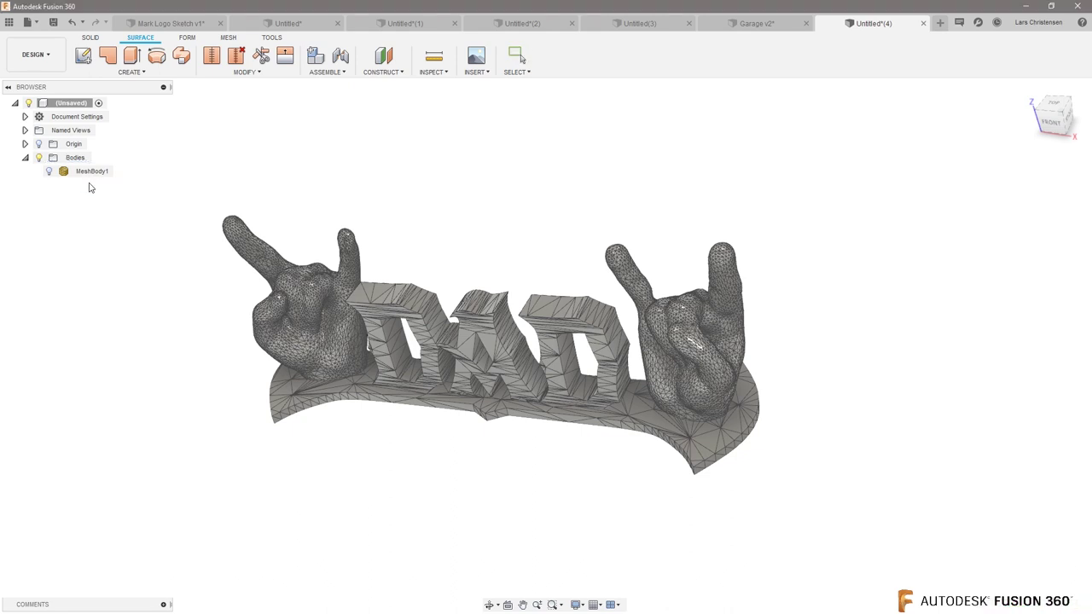
left_click(49, 170)
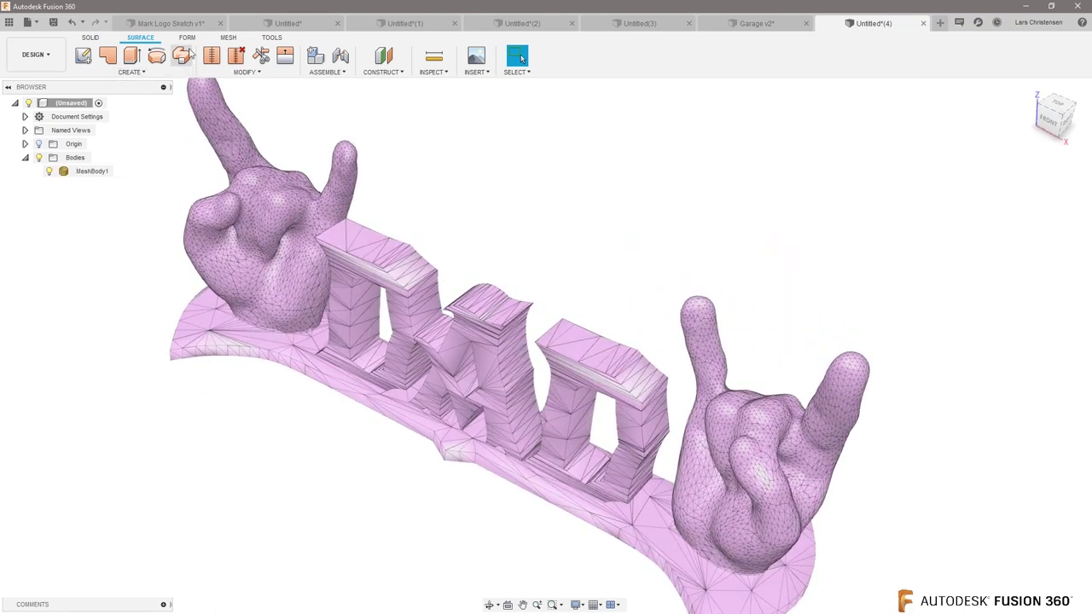
left_click(226, 37)
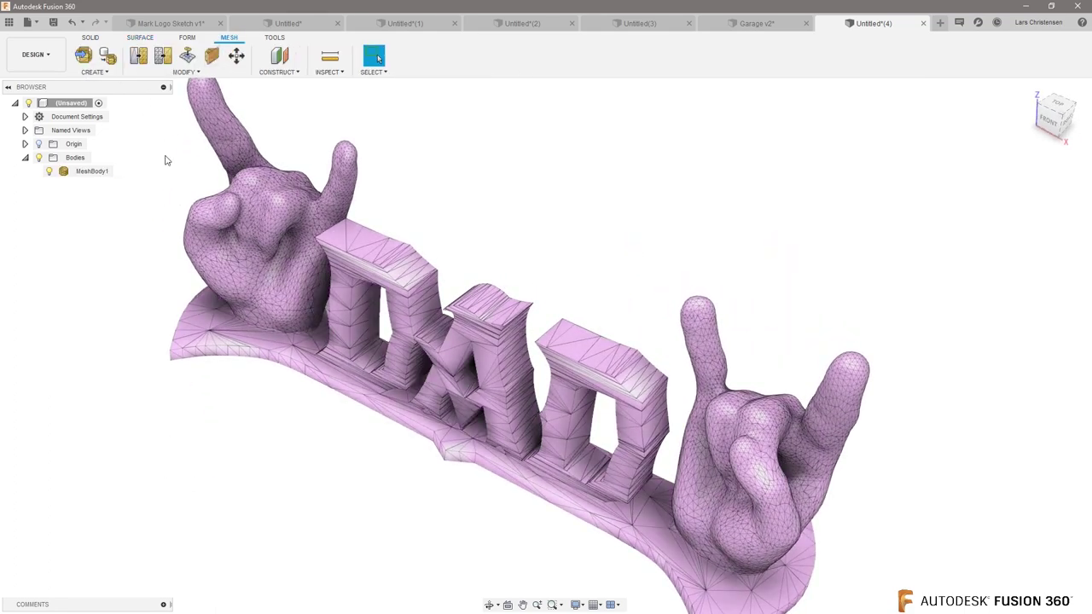
left_click(181, 73)
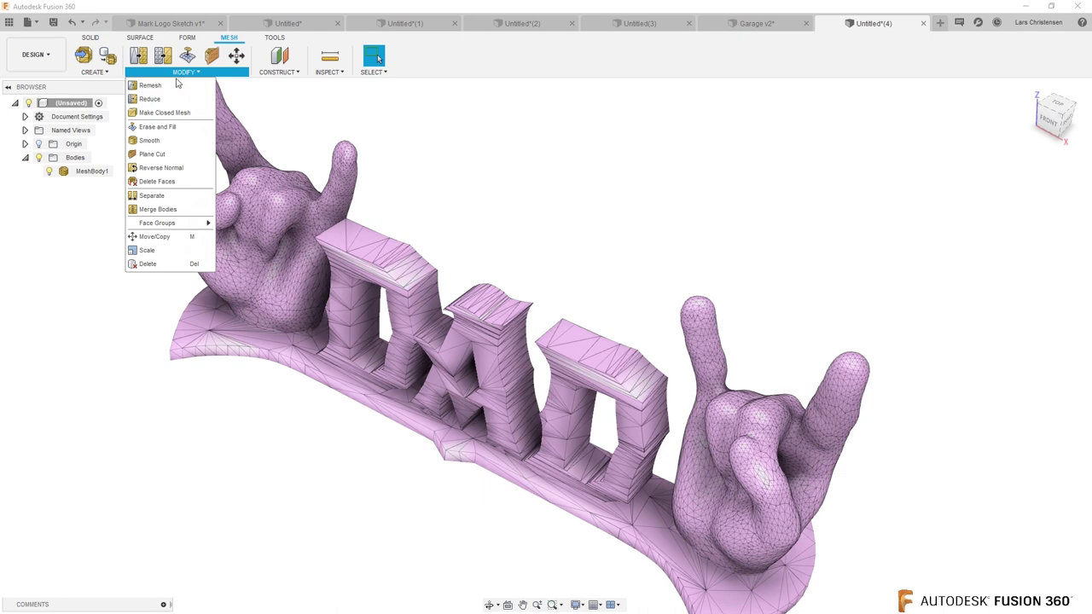
Plane-cut MeshBody1 on an origin plane with No Fill, then undo the cut
left_click(151, 154)
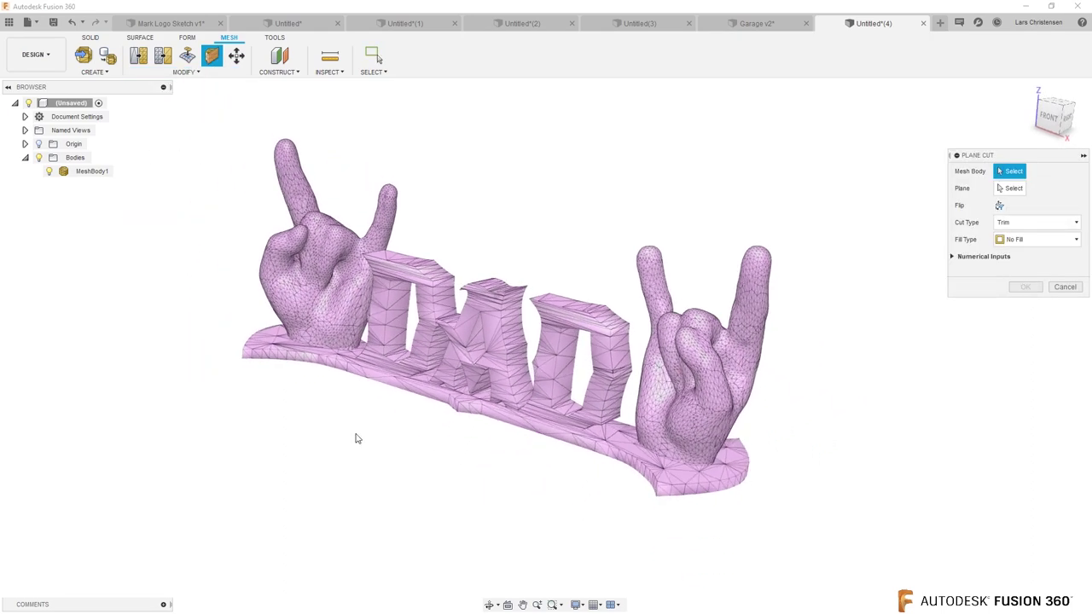
left_click(666, 370)
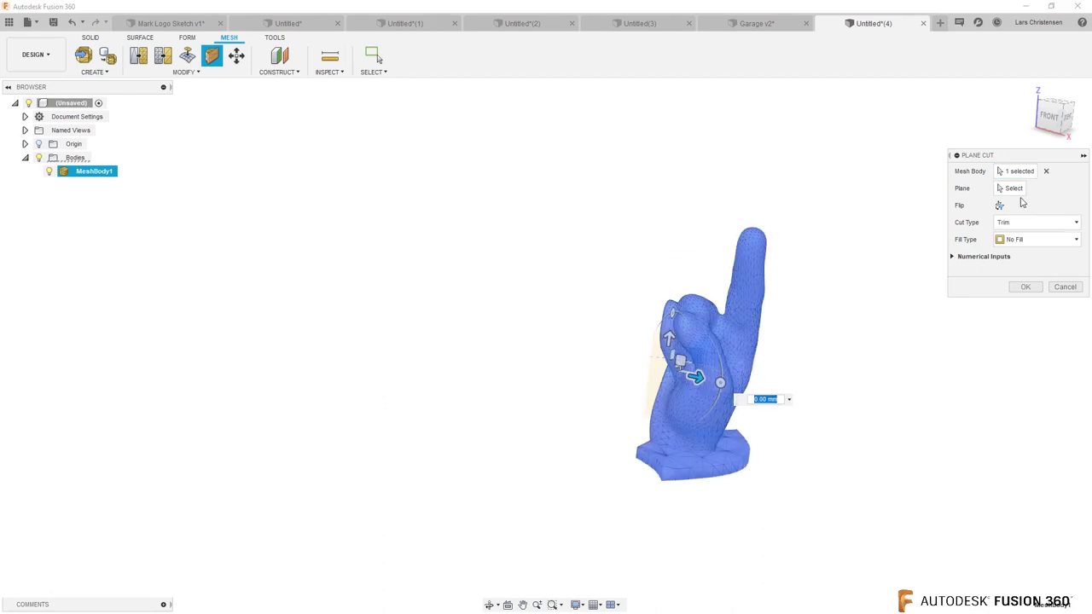
left_click(1014, 190)
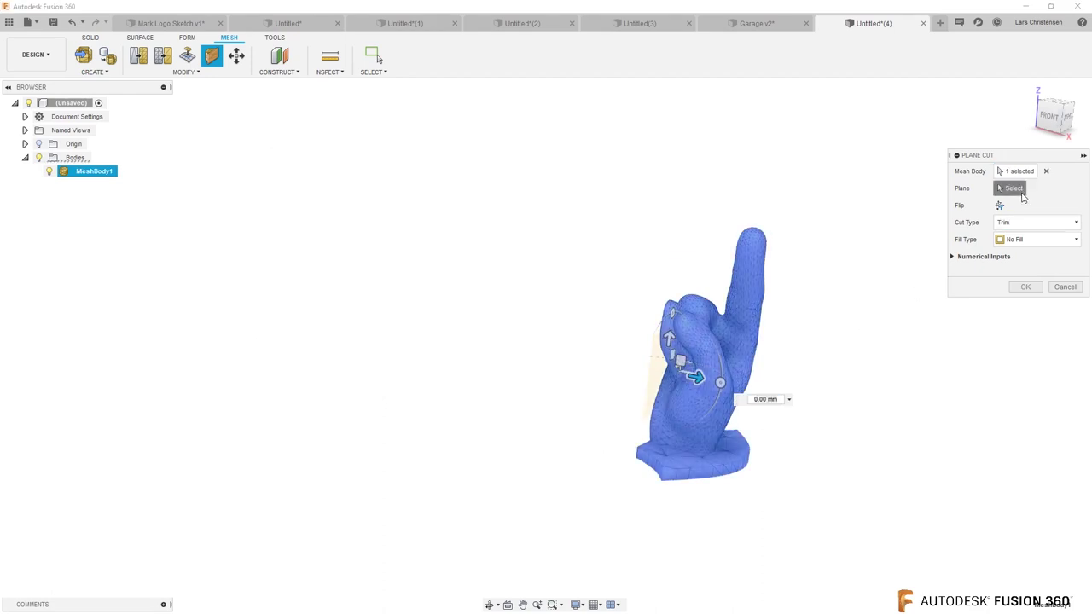
middle_click_drag(810, 400, 546, 367, "shift")
left_click(507, 315)
middle_click_drag(680, 438, 415, 470, "shift")
left_click_drag(410, 360, 697, 415)
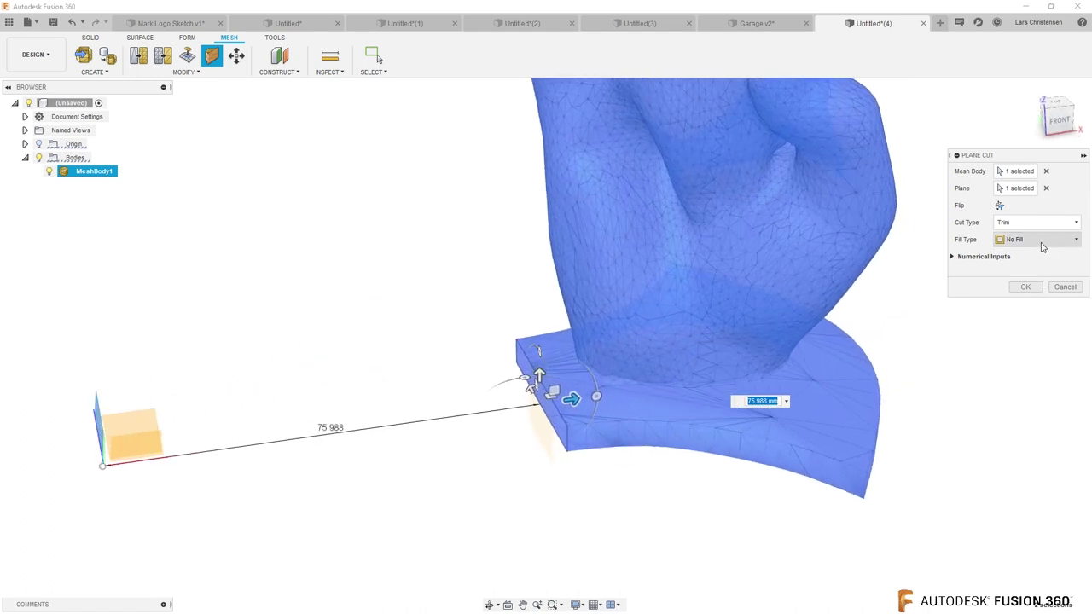
left_click(1041, 242)
left_click(1029, 240)
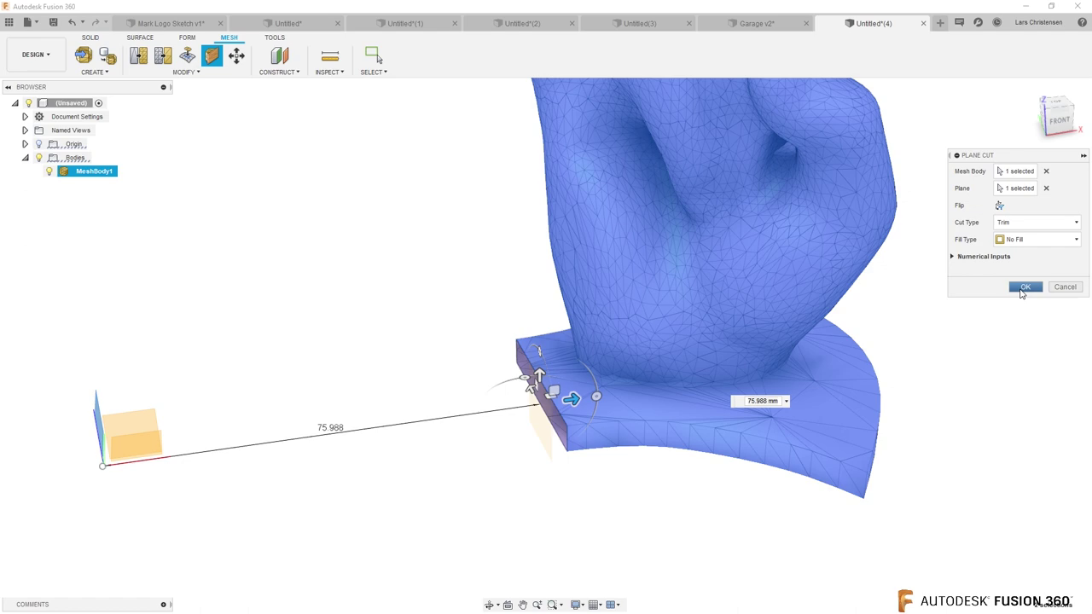
left_click(1024, 287)
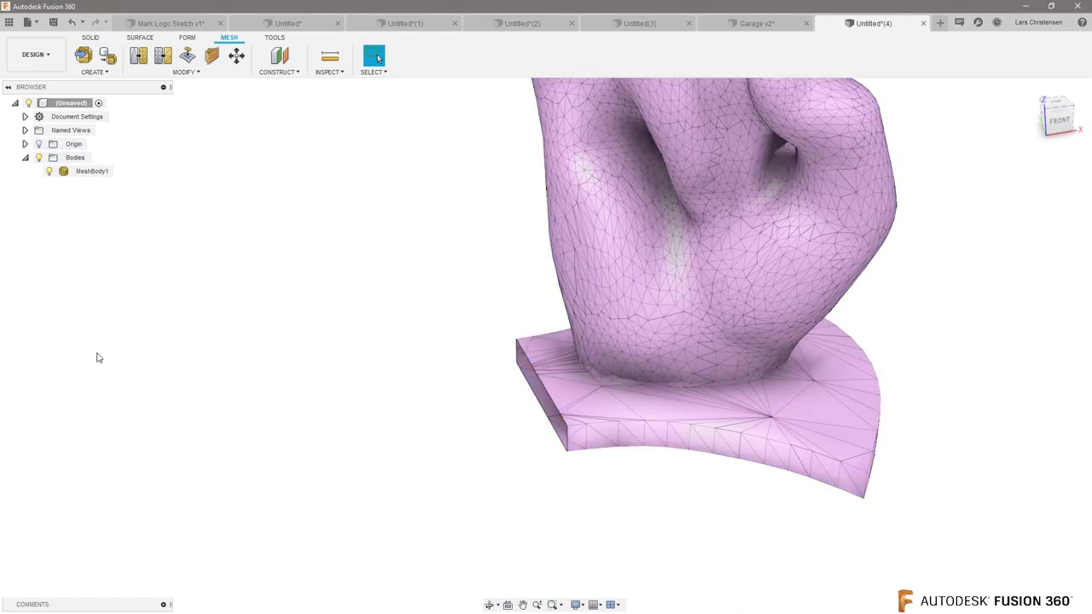
key("F6")
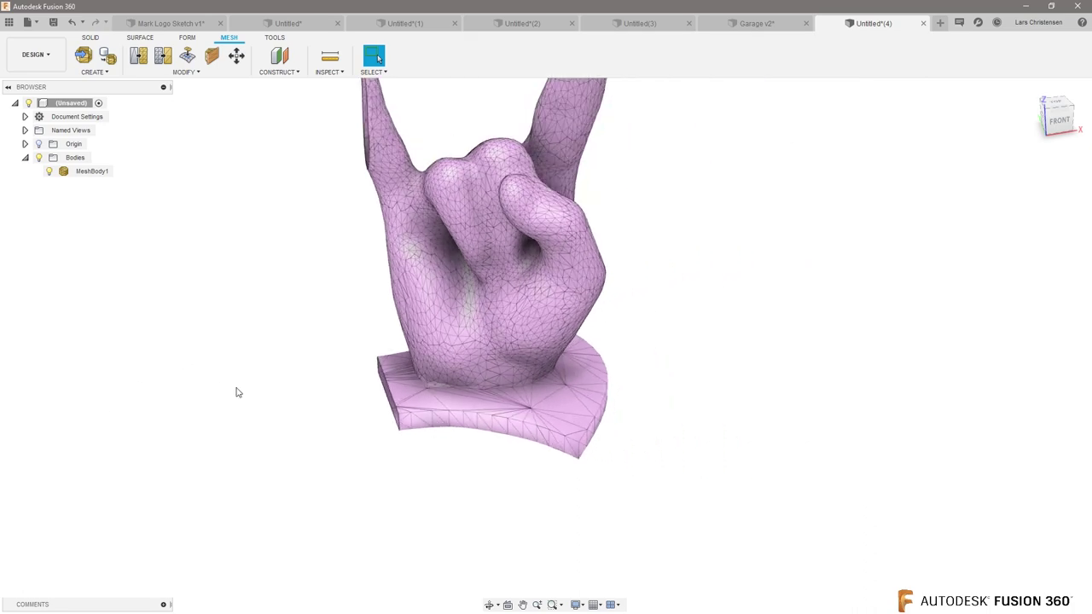
scroll(380, 407, "down", 2)
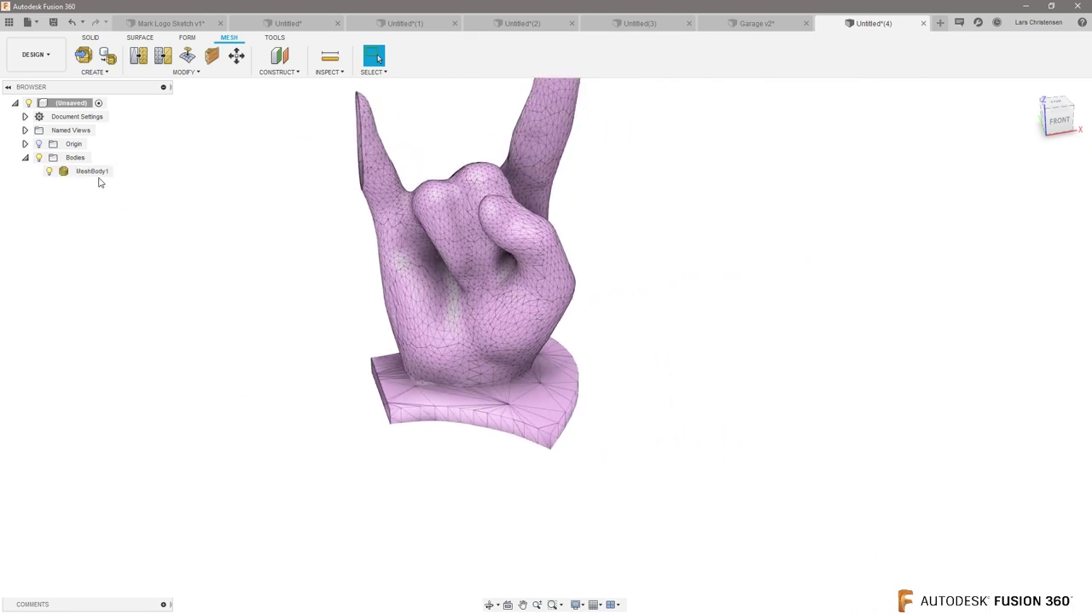
key("ctrl+z")
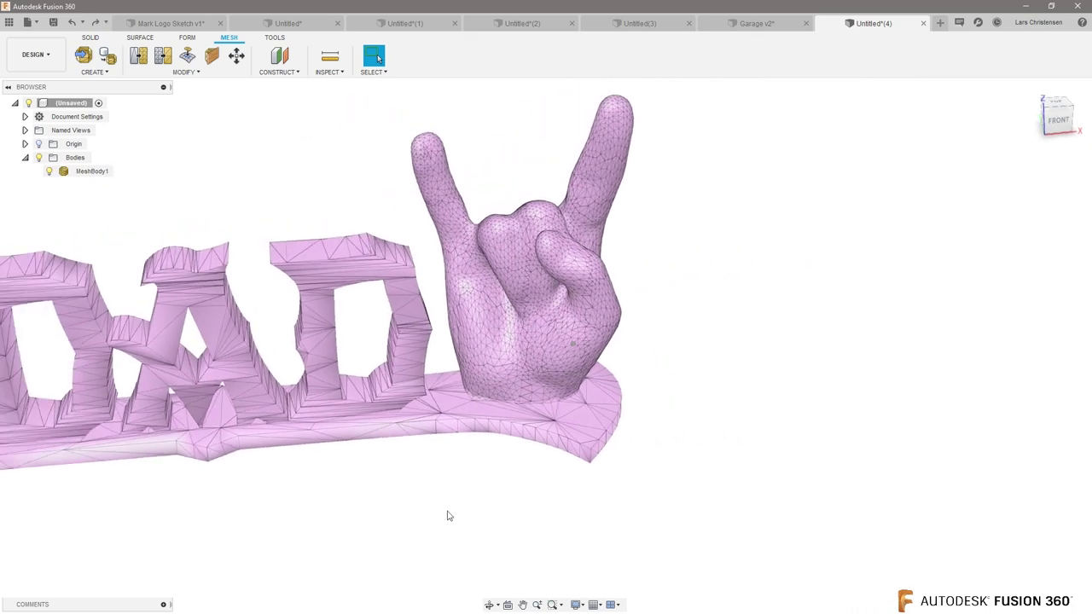
Redo the plane cut on MeshBody1 with the plane at -60.078 mm, tilted about -2.7 degrees
left_click(180, 73)
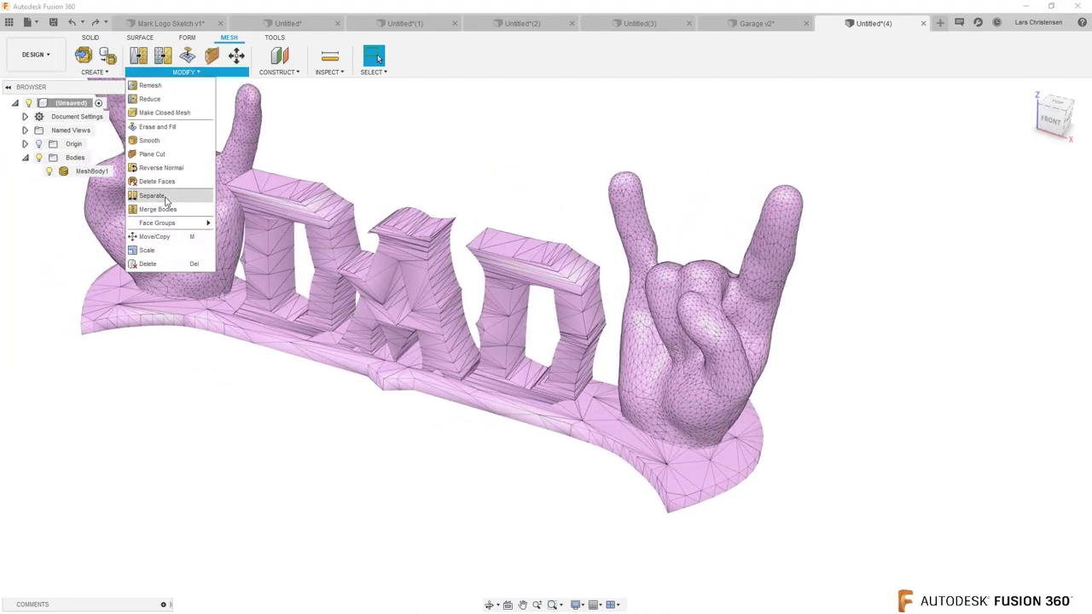
left_click(153, 154)
left_click(674, 424)
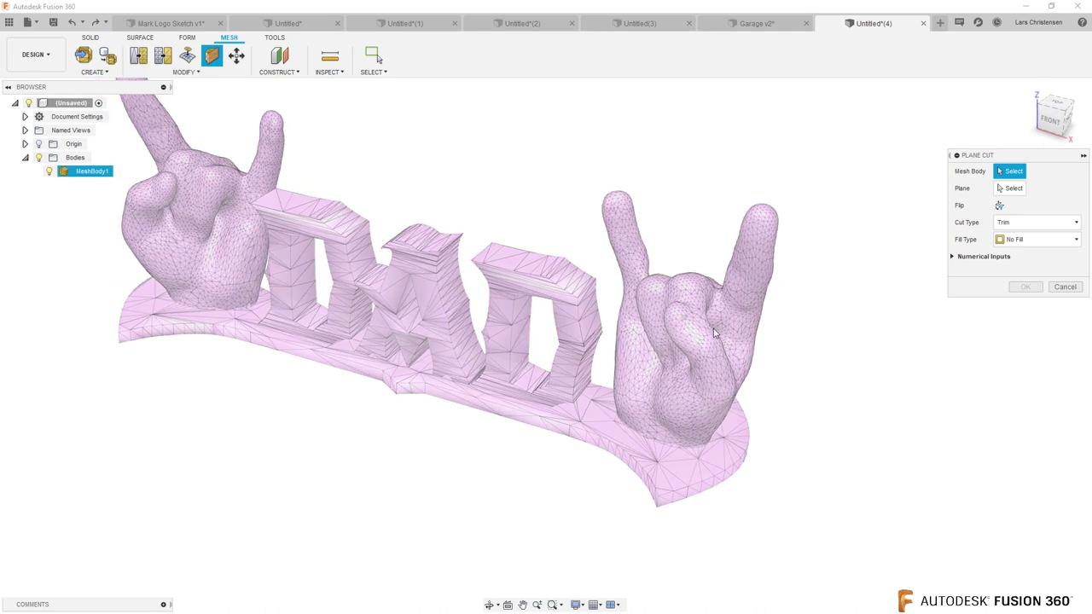
left_click_drag(744, 336, 585, 297)
middle_click_drag(585, 298, 640, 348, "shift")
scroll(640, 345, "up", 4)
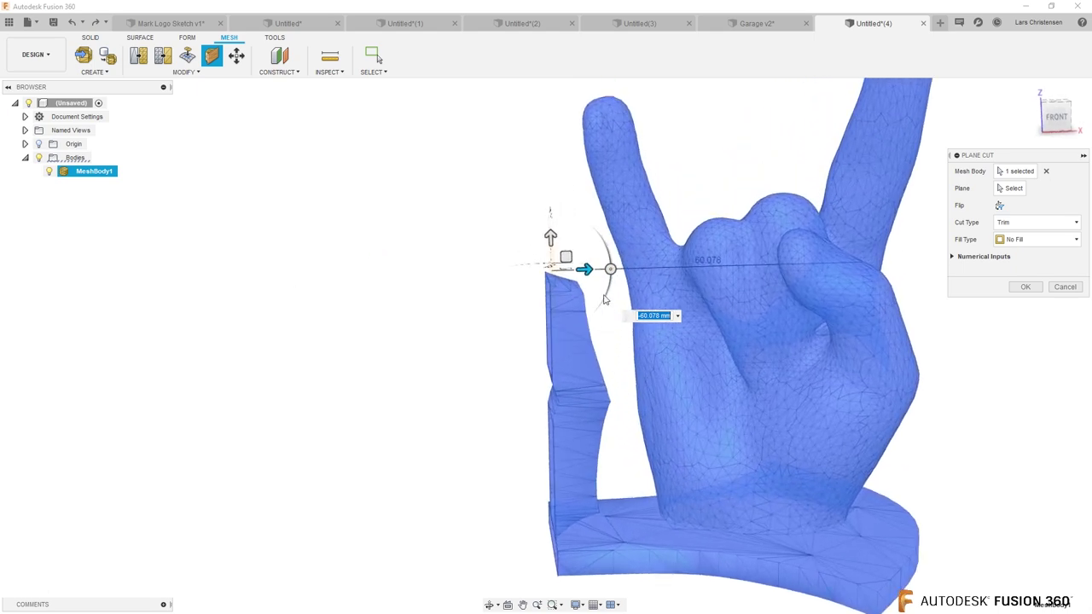
left_click_drag(609, 270, 587, 263)
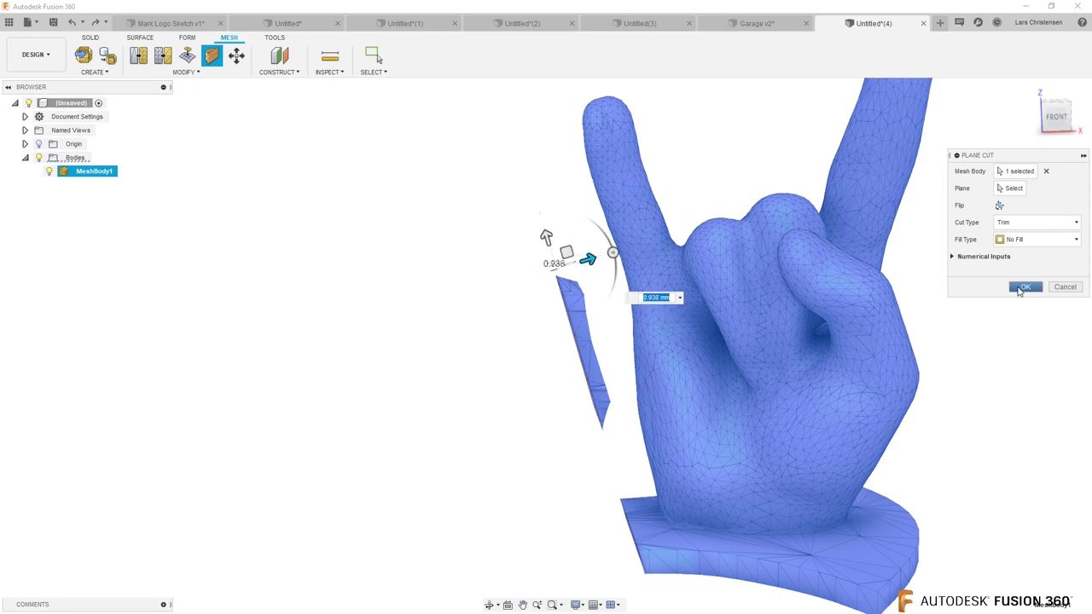
left_click(1026, 287)
Select the thin cut-off sliver beside the hand and delete it
middle_click_drag(381, 480, 436, 299, "shift")
mouse_move(447, 263)
left_mouse_down()
mouse_move(544, 418)
mouse_move(551, 452)
mouse_move(461, 268)
left_mouse_up()
left_click(505, 437)
left_click_drag(552, 430, 443, 281)
key("Delete")
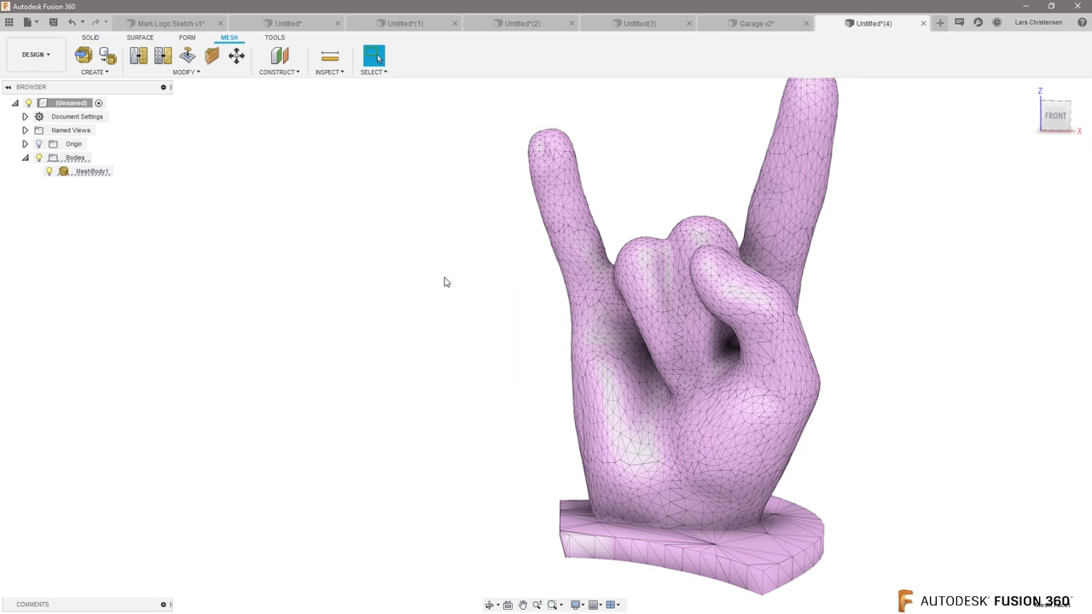
middle_click_drag(420, 338, 286, 323, "shift")
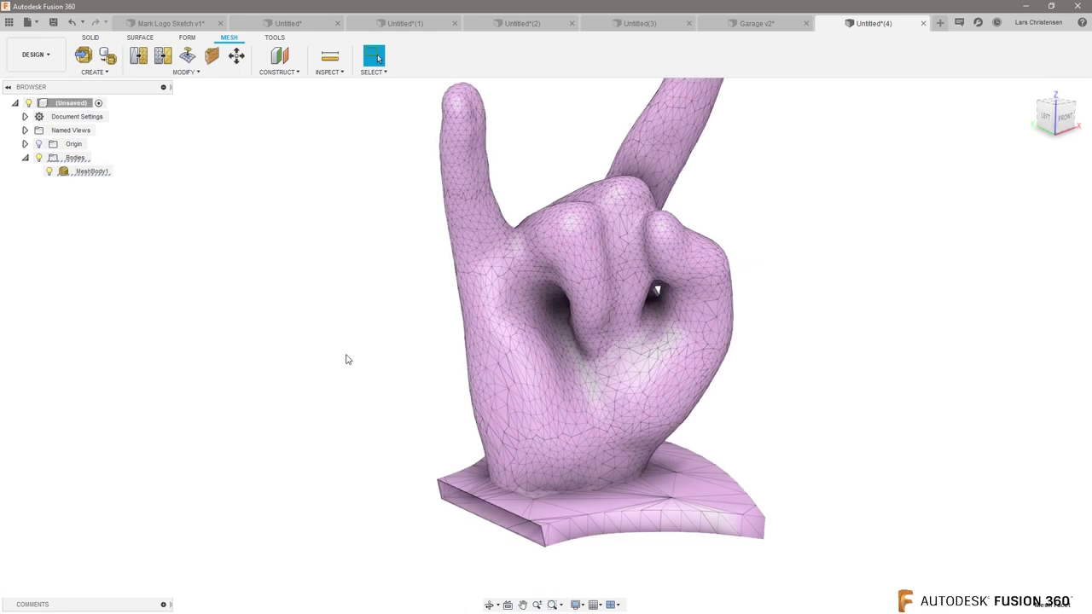
Select the hand mesh, switch to the Solid tools and right-click MeshBody1 in the browser
left_click(568, 325)
right_click_drag(567, 324, 261, 383)
left_click_drag(672, 551, 298, 152)
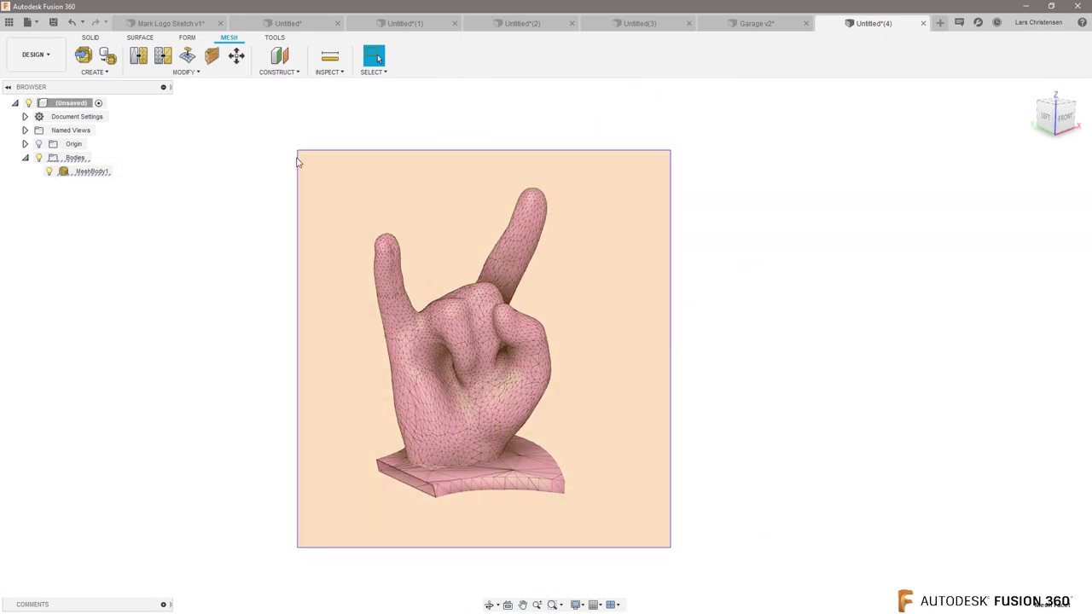
right_click(413, 310)
left_click(441, 225)
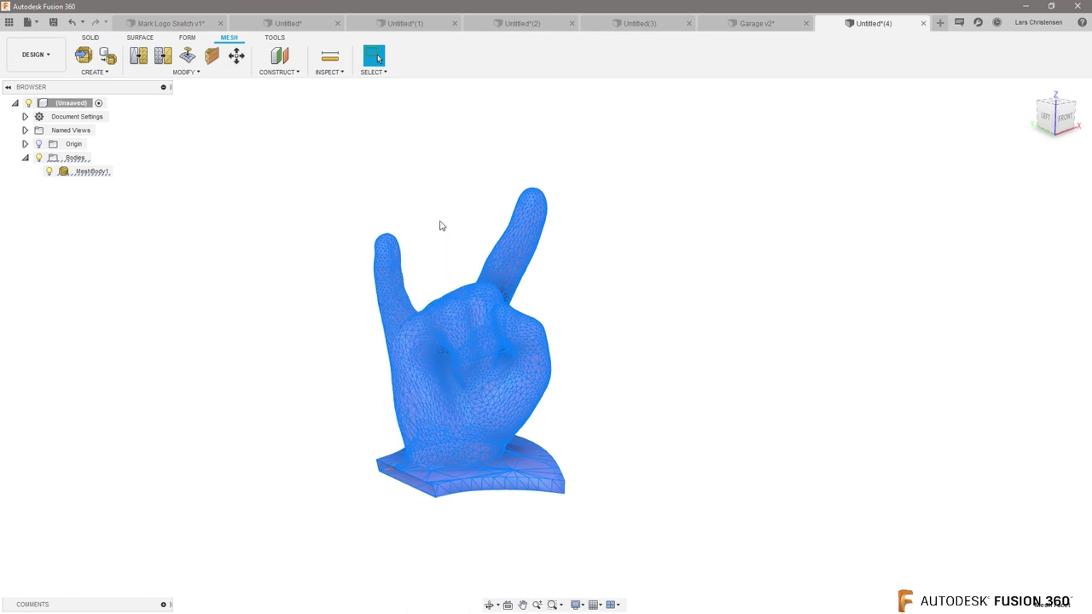
right_click(99, 171)
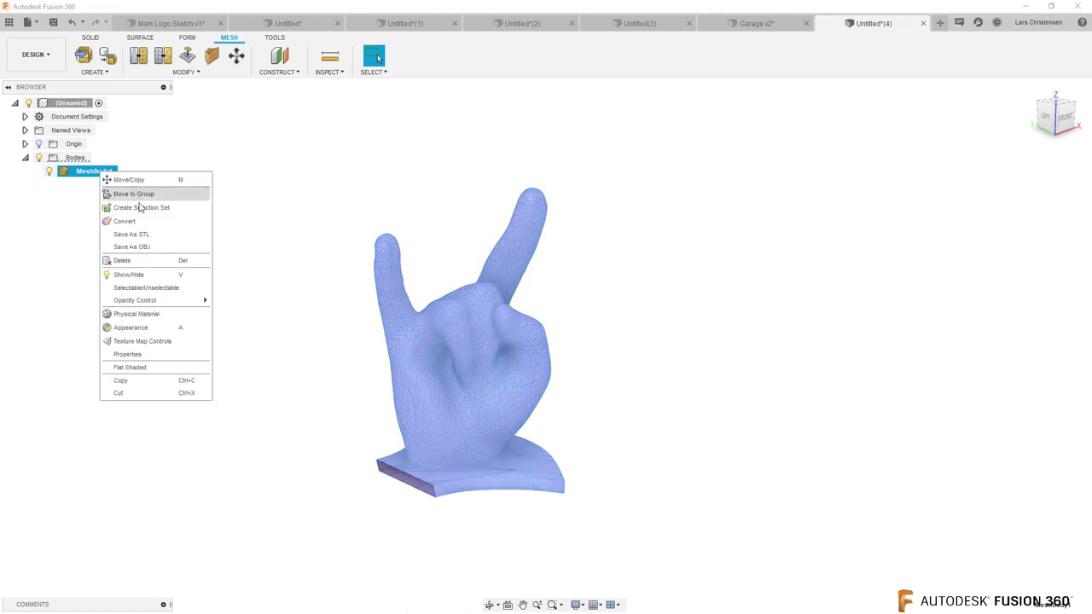
key("Escape")
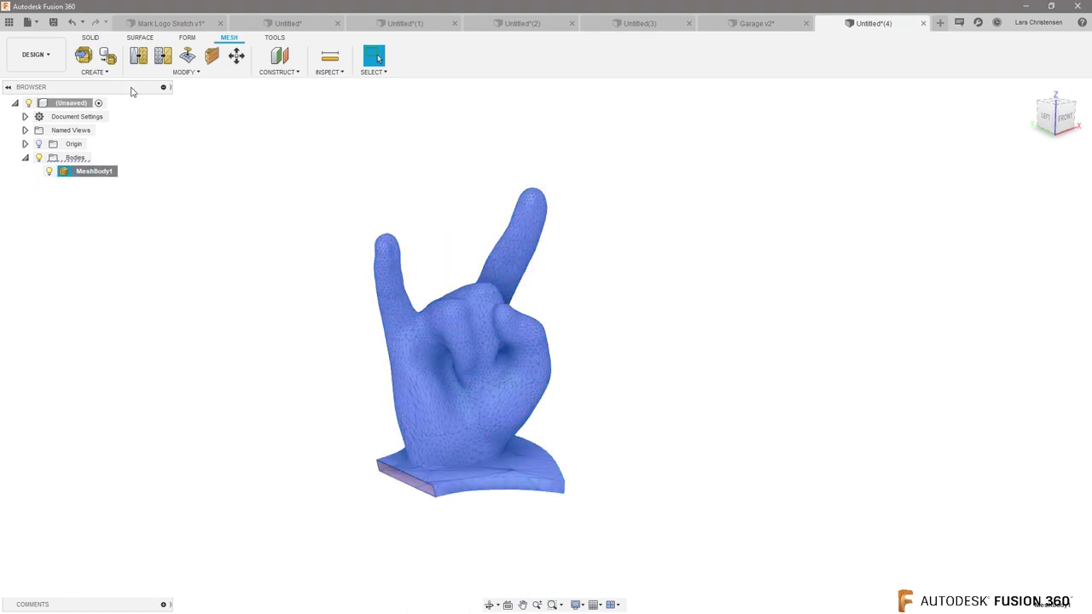
left_click(91, 39)
right_click(101, 174)
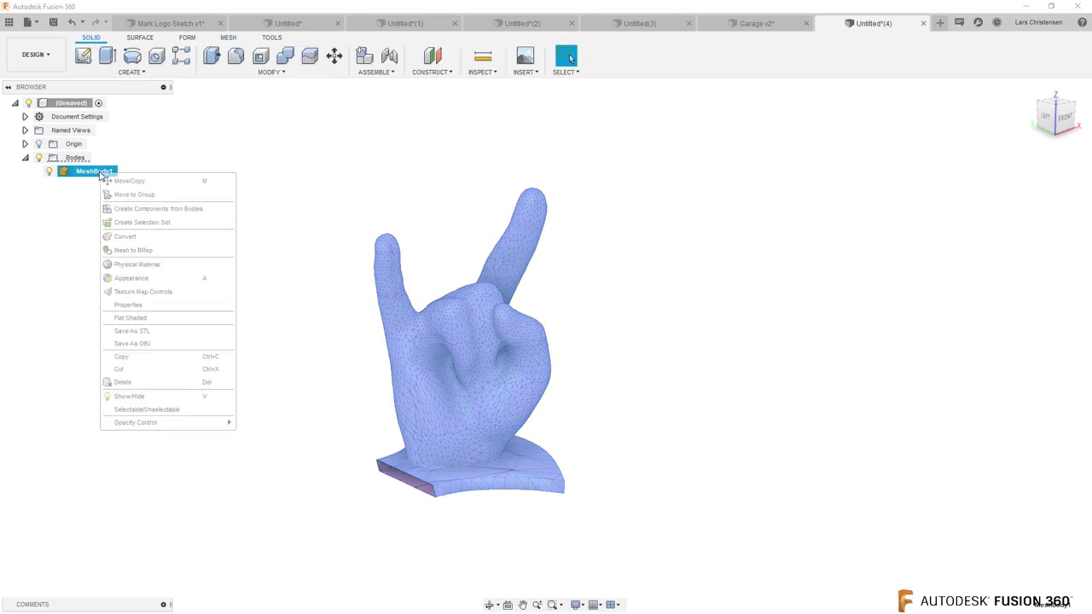
Convert MeshBody1 with Mesh to BRep into Body2 (9259) and zoom in toward its base
left_click(130, 253)
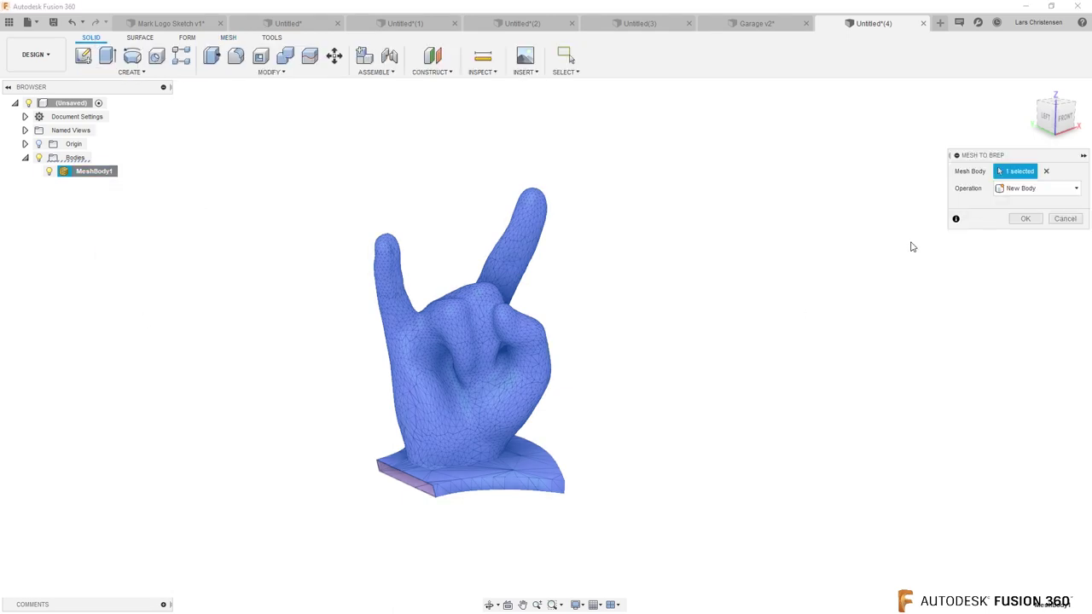
left_click(1025, 218)
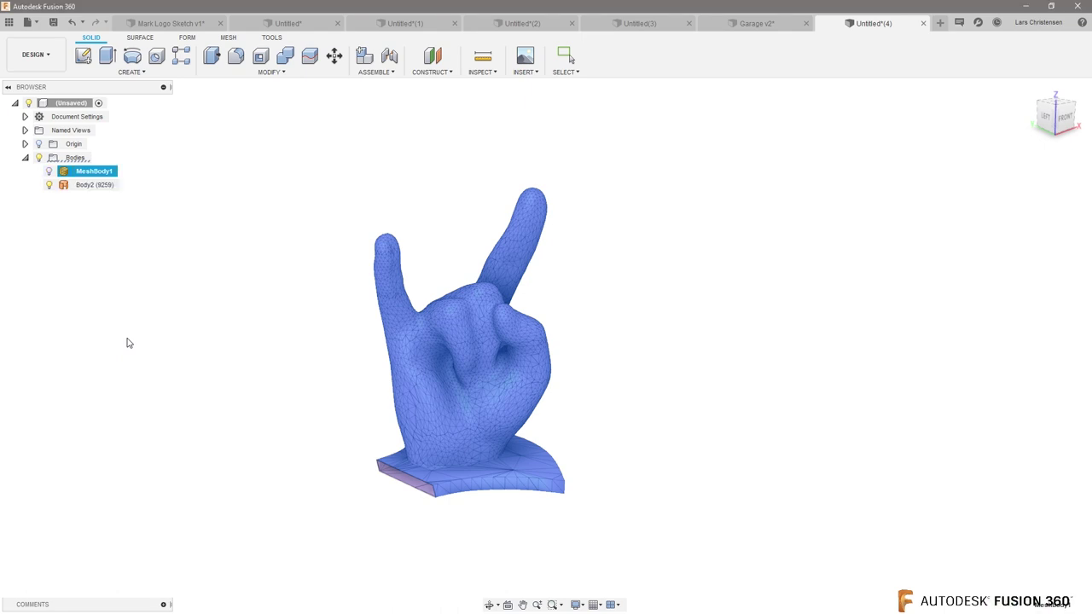
left_click(84, 184)
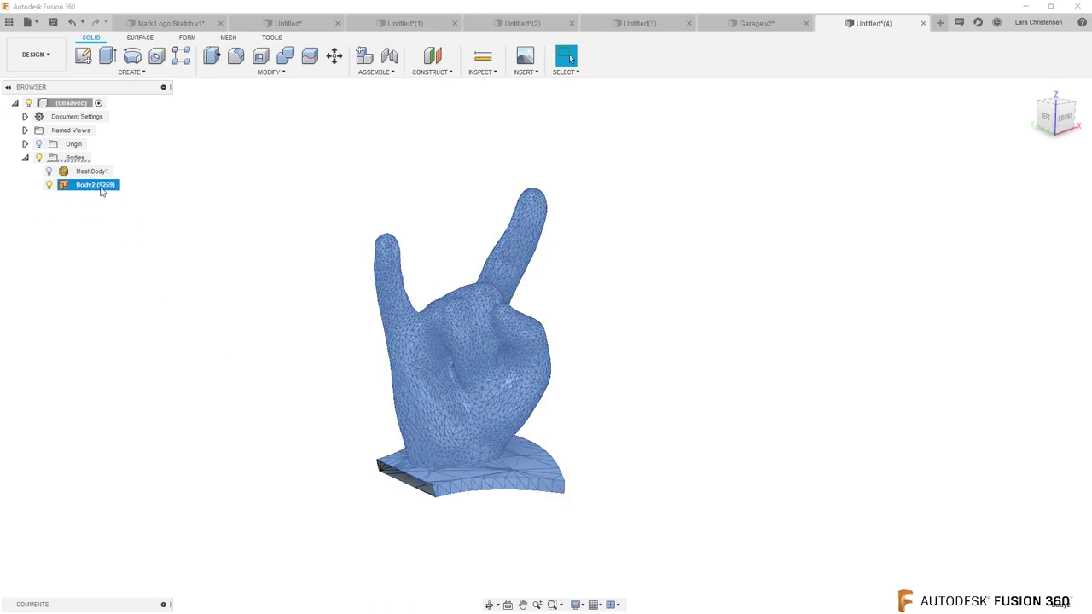
middle_click_drag(283, 447, 672, 528, "shift")
scroll(383, 543, "up", 3)
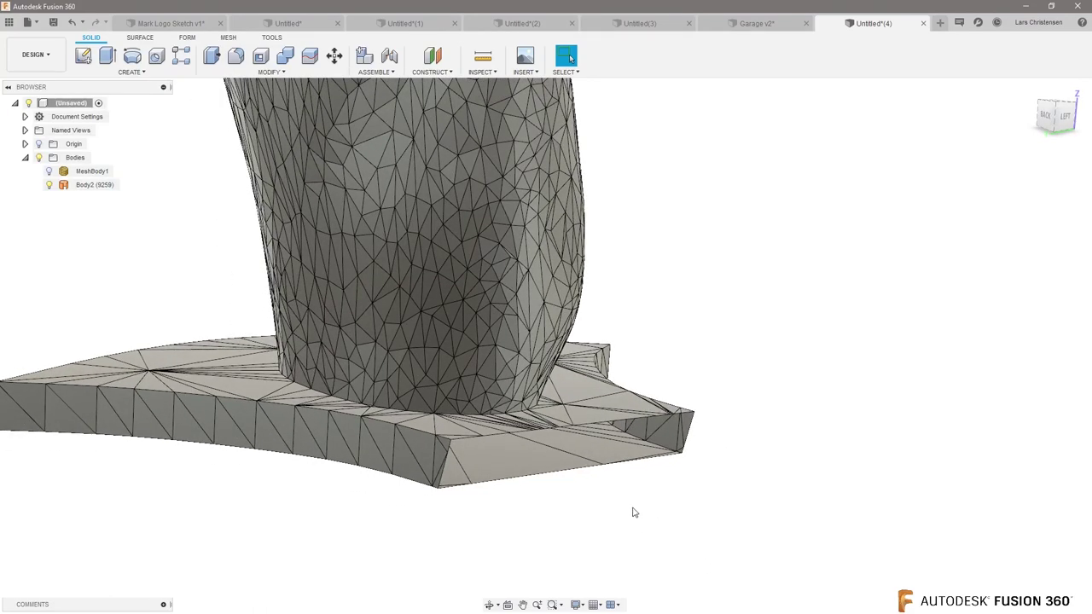
left_click(140, 38)
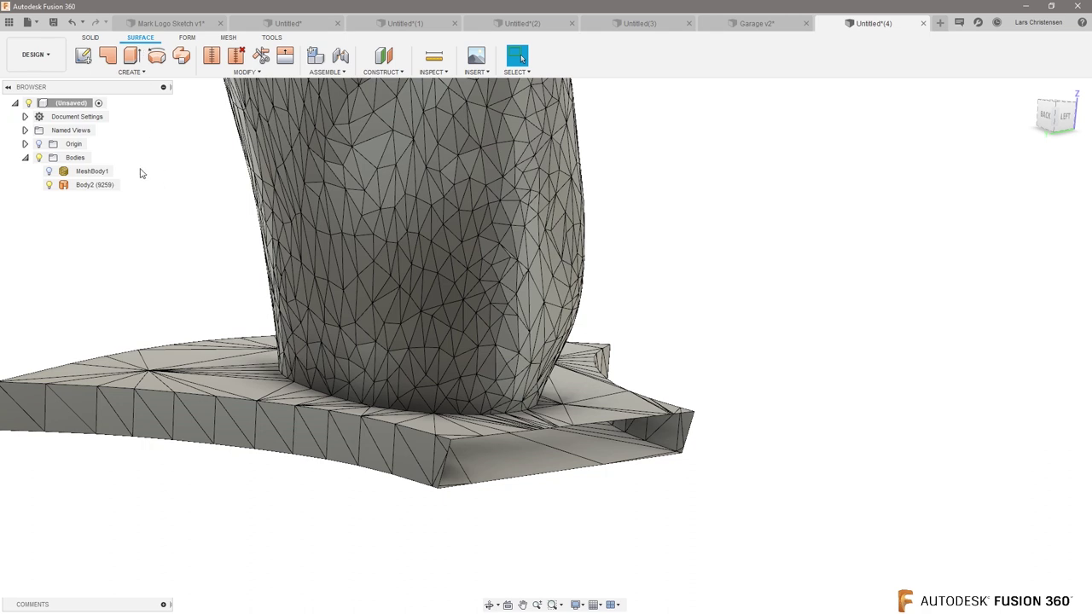
Patch the open boundary edge in the base side, then select the hand body and patch together
left_click(110, 58)
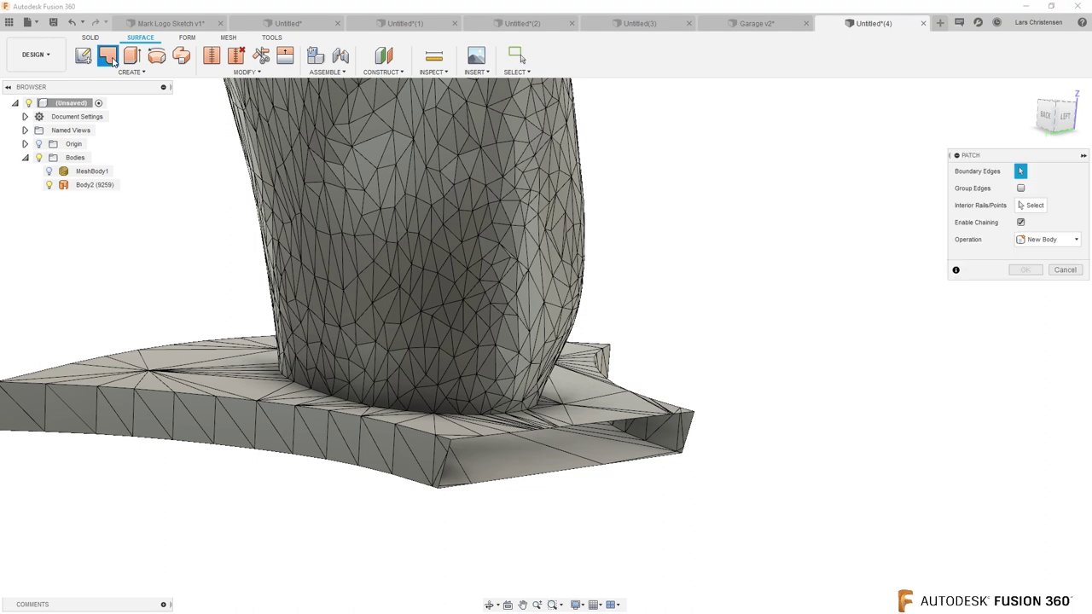
left_click(474, 438)
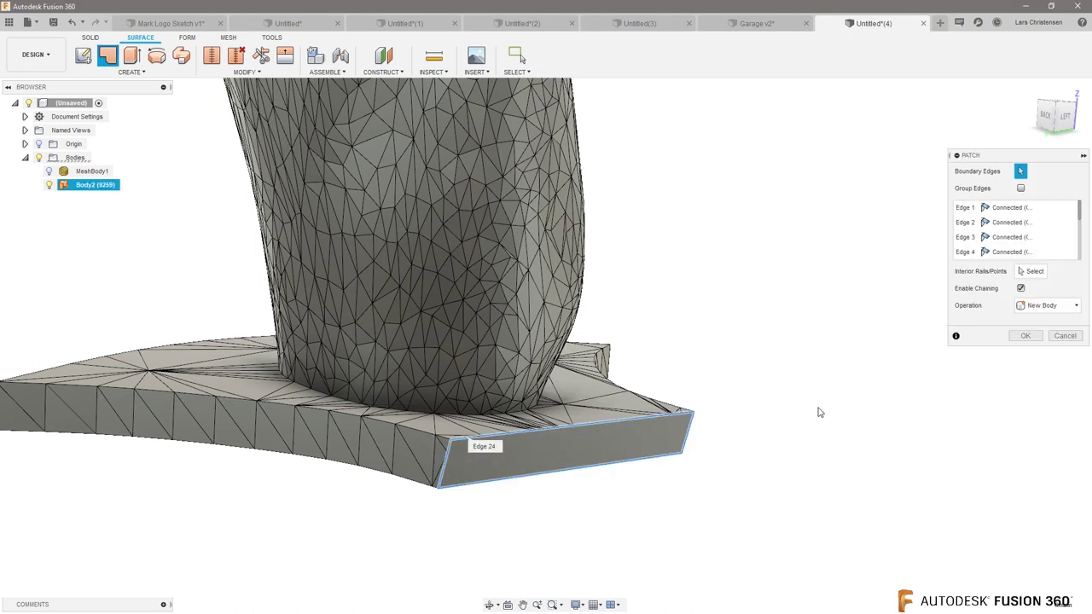
left_click(1026, 335)
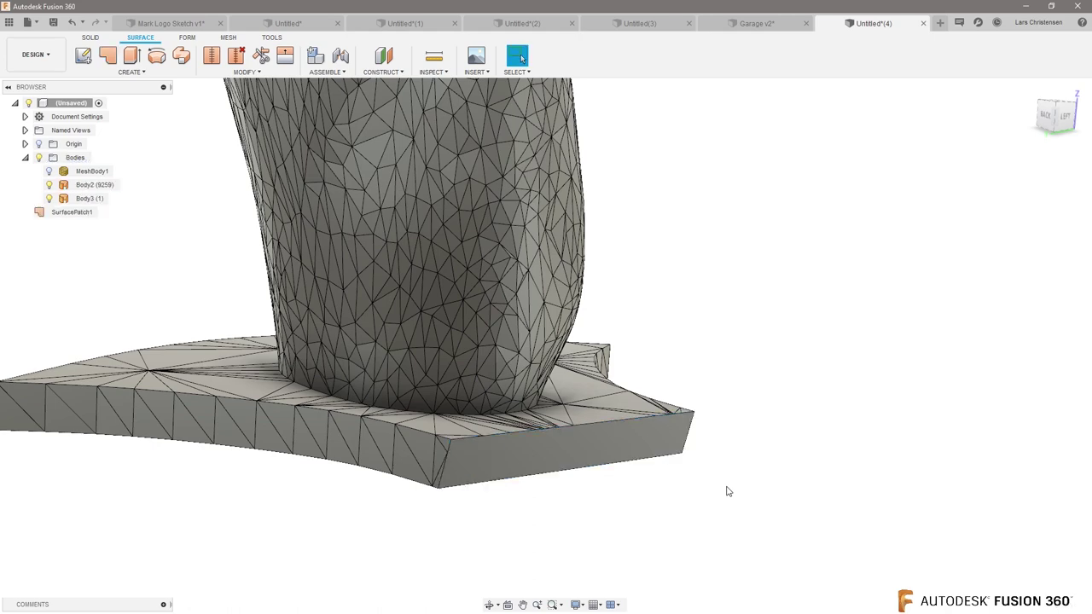
scroll(729, 491, "down", 2)
scroll(729, 491, "down", 5)
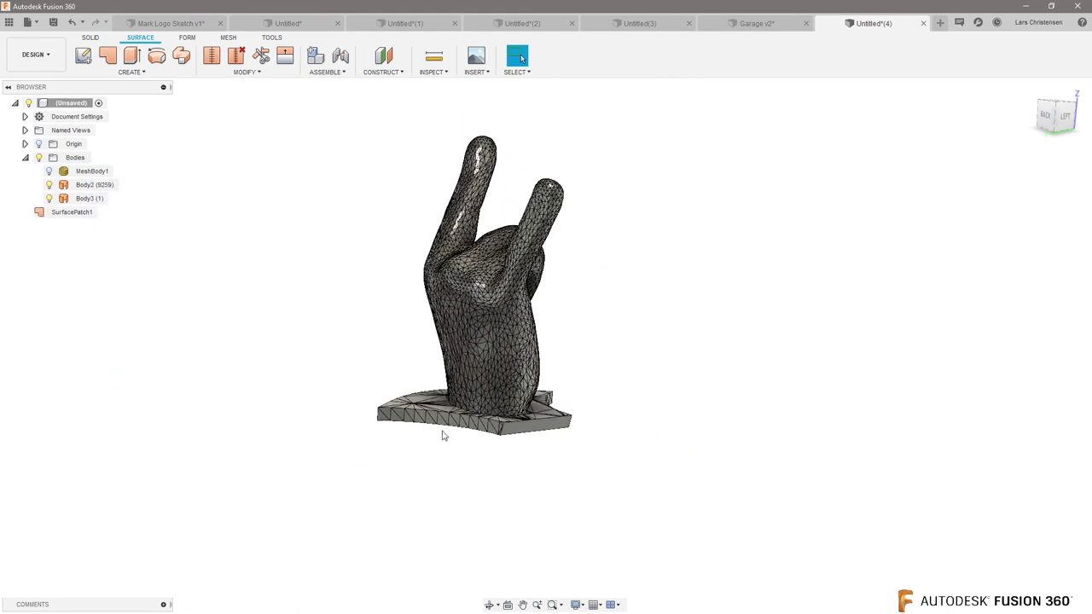
left_click_drag(637, 503, 330, 158)
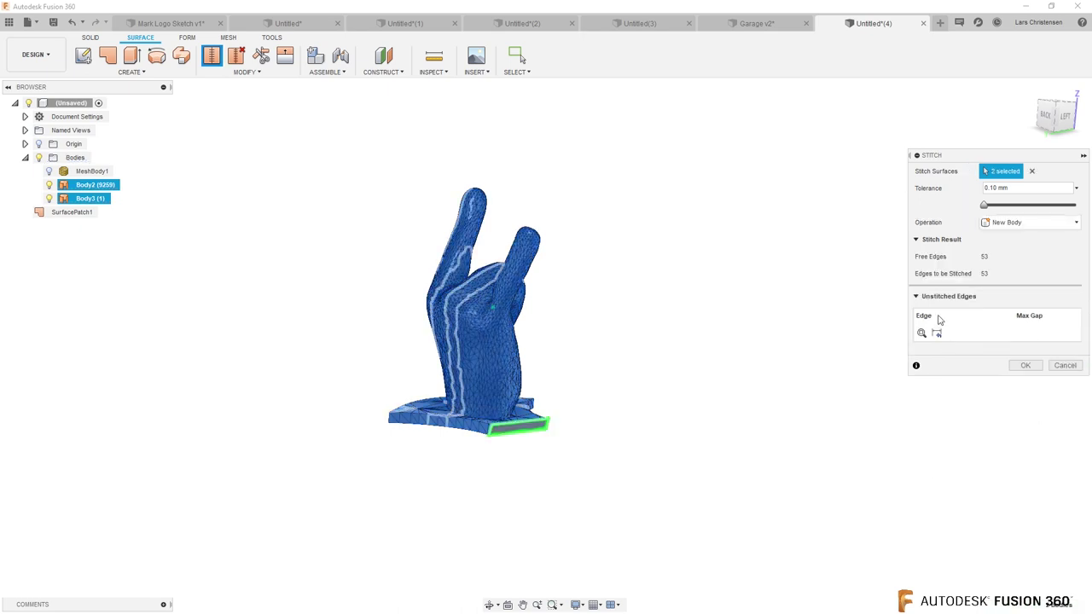
Stitch Body2 and the patch into Body4 at 0.10 mm, then delete leftover Body3 (1)
left_click(1025, 365)
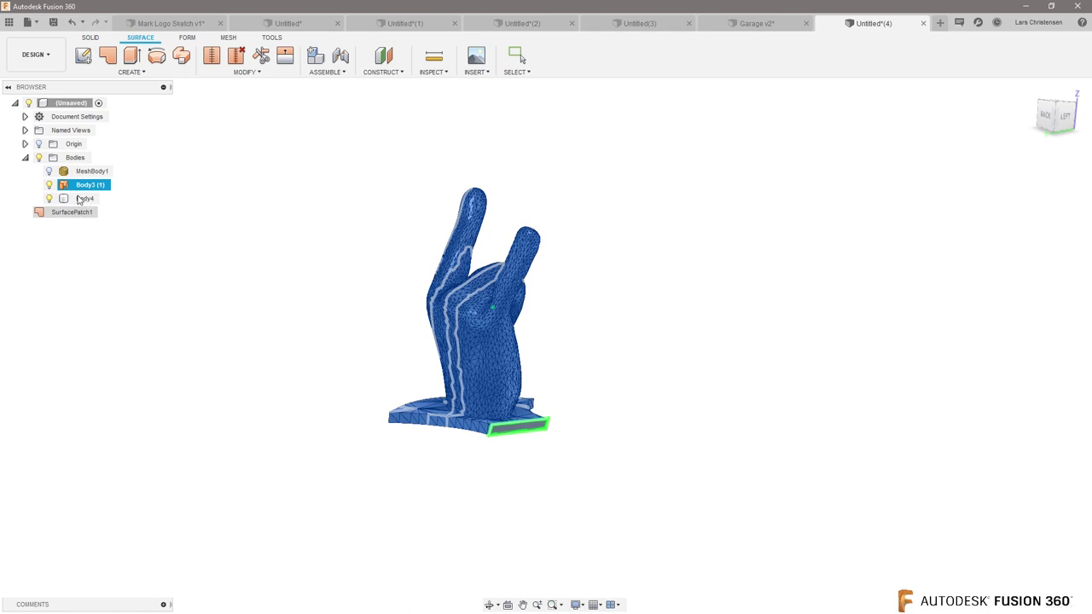
key("Delete")
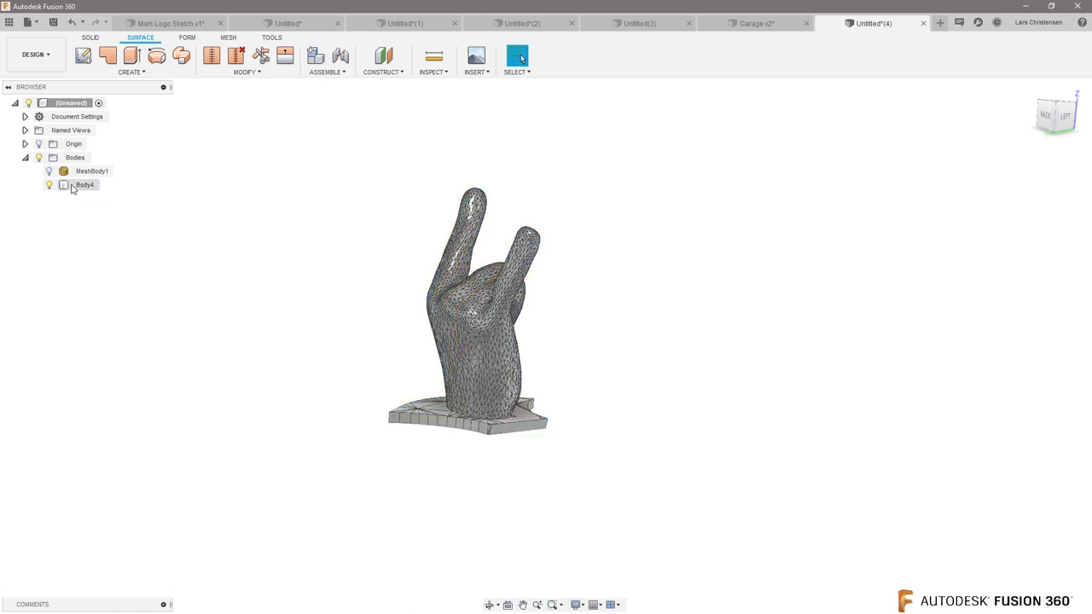
middle_click_drag(115, 287, 346, 548, "shift")
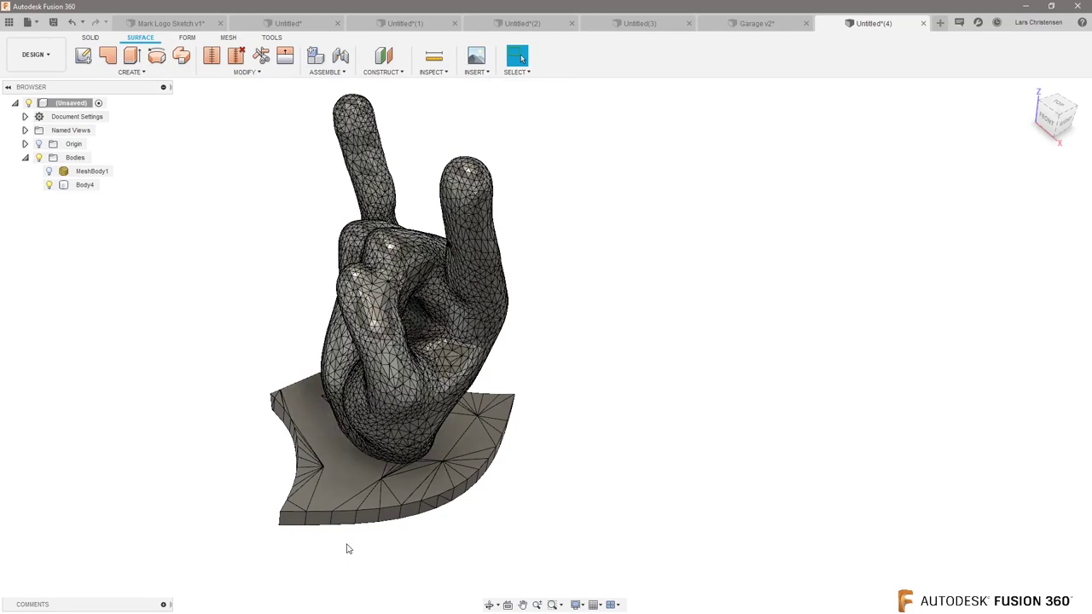
Delete a triangular face on Body4's base, undo it, then right-click the root (Unsaved) component
middle_click_drag(667, 472, 668, 476, "shift")
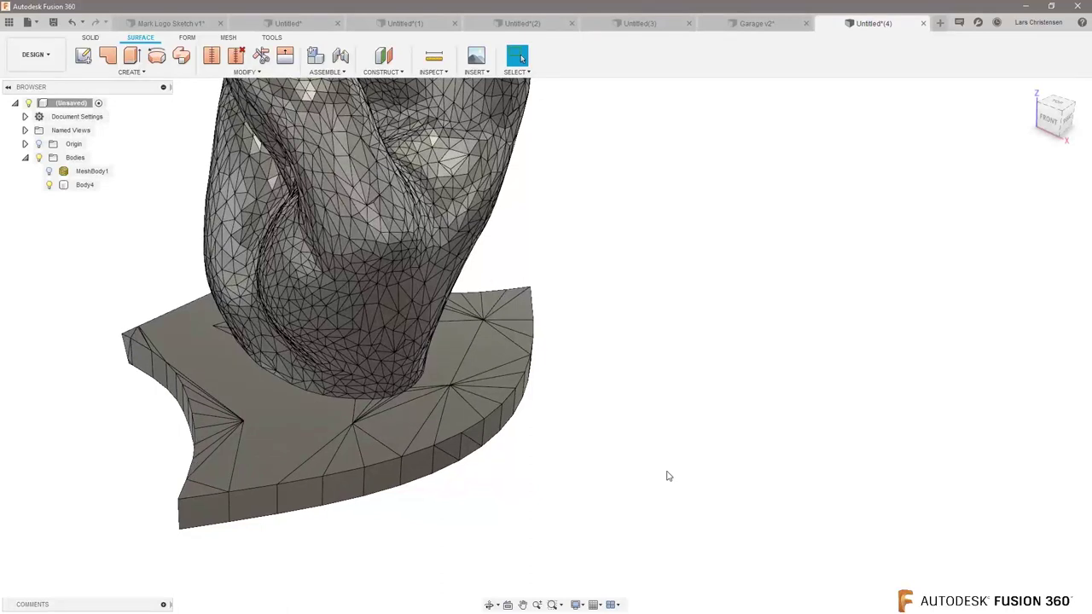
left_click(402, 455)
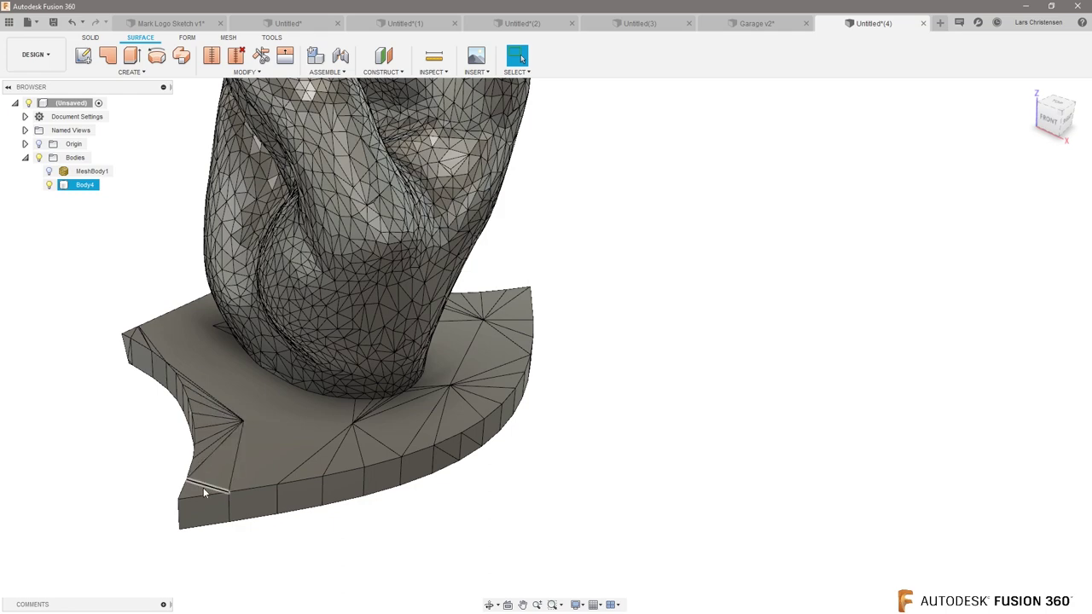
left_click(354, 577)
scroll(337, 565, "up", 2)
left_click(308, 430)
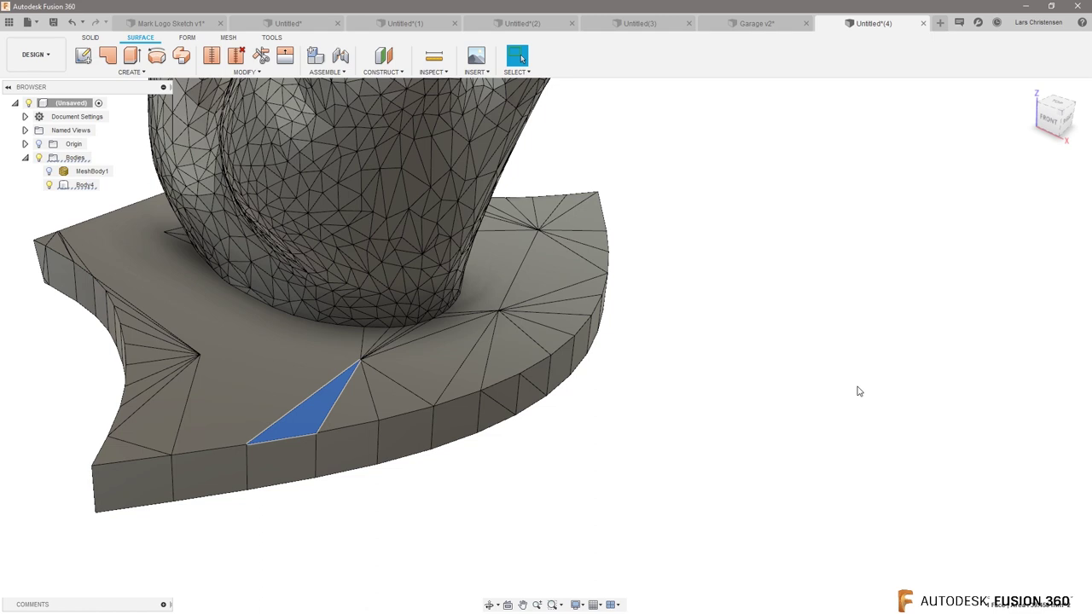
key("Delete")
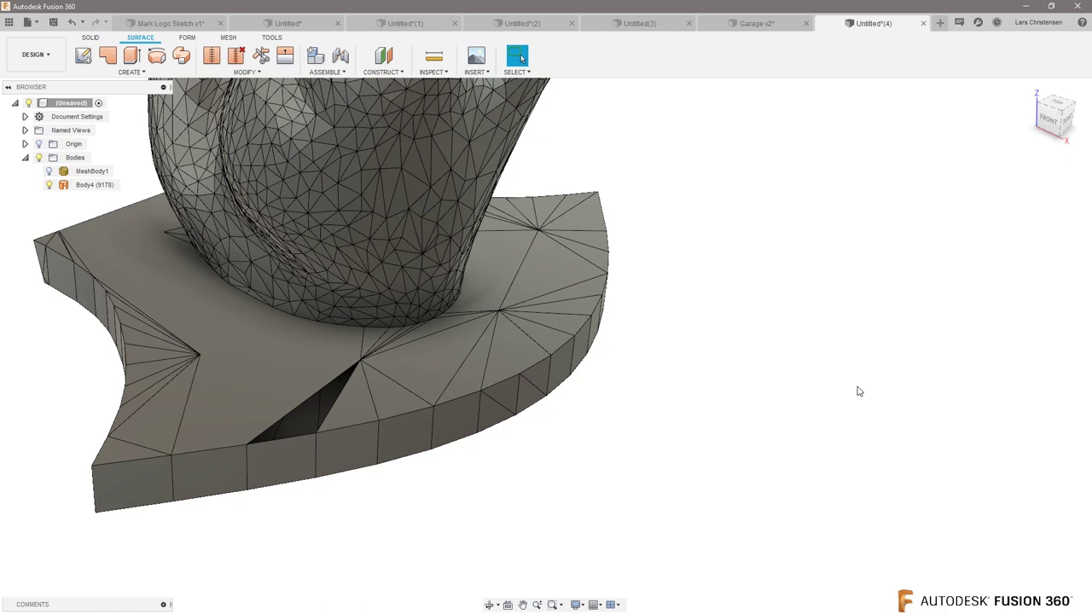
key("ctrl+z")
middle_click_drag(539, 455, 546, 411, "shift")
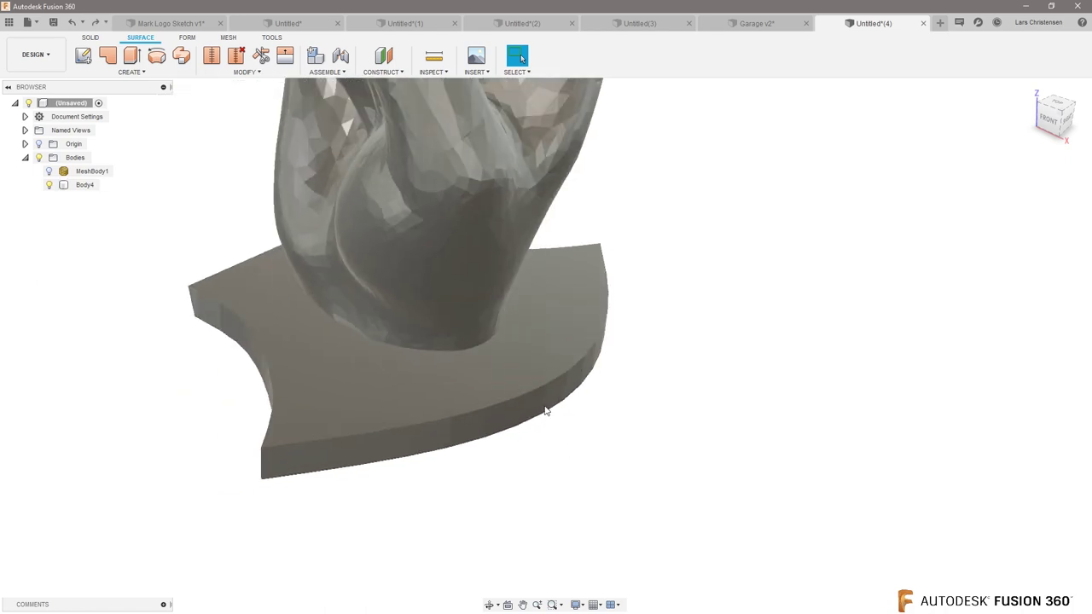
right_click(72, 103)
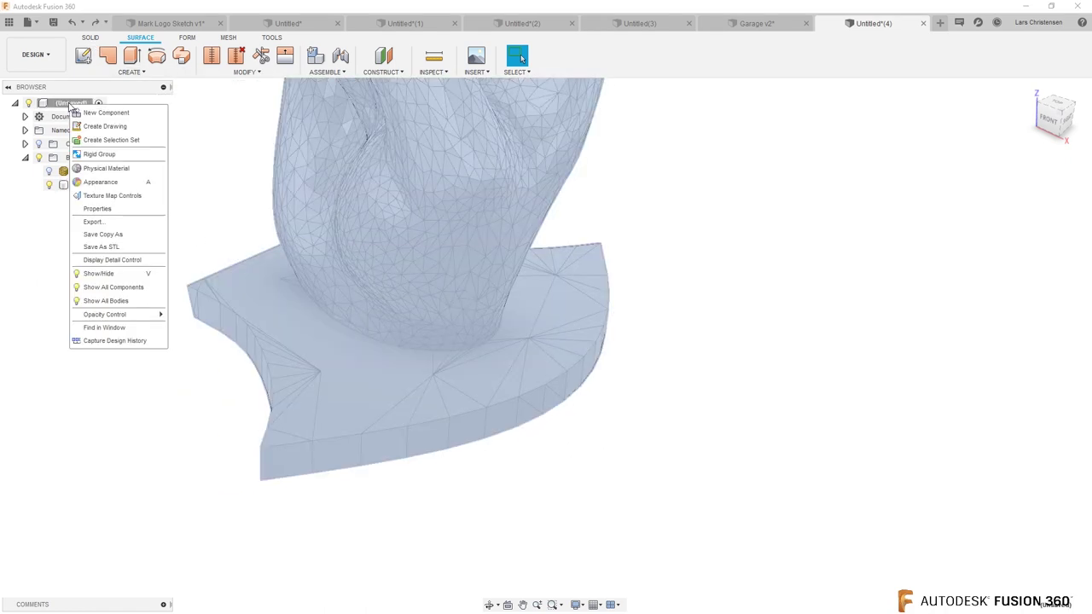
Turn on design history and delete the first triangular faces on Body4's base top
left_click(90, 341)
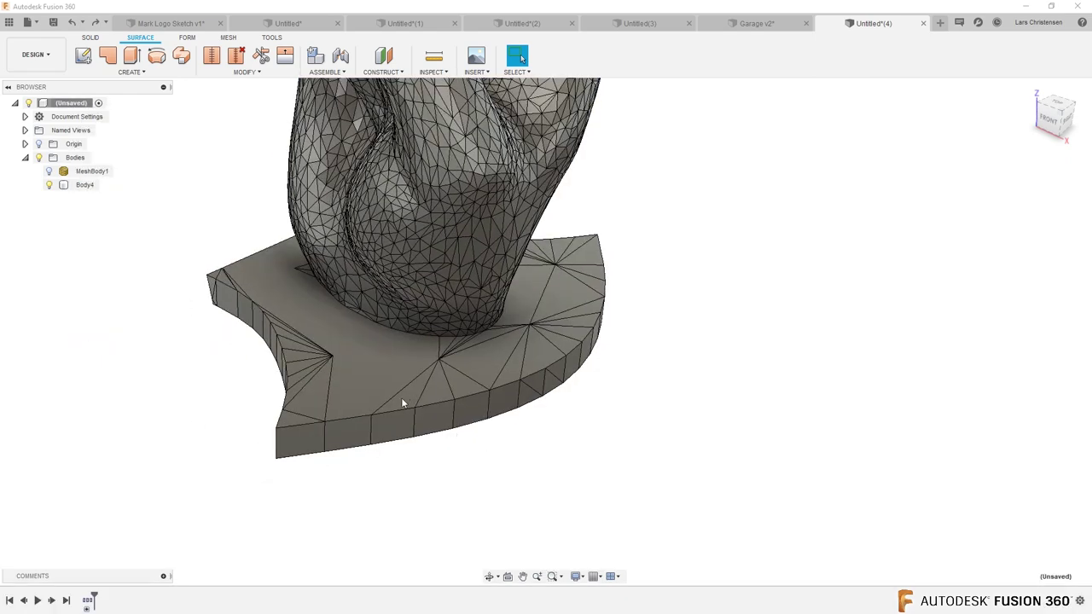
scroll(366, 379, "up", 4)
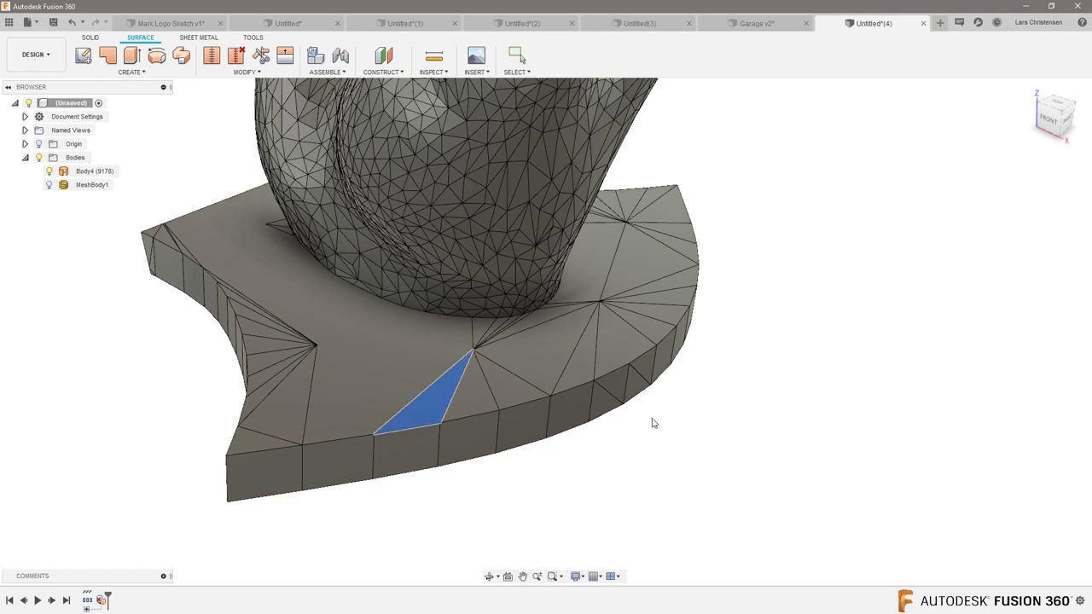
key("Delete")
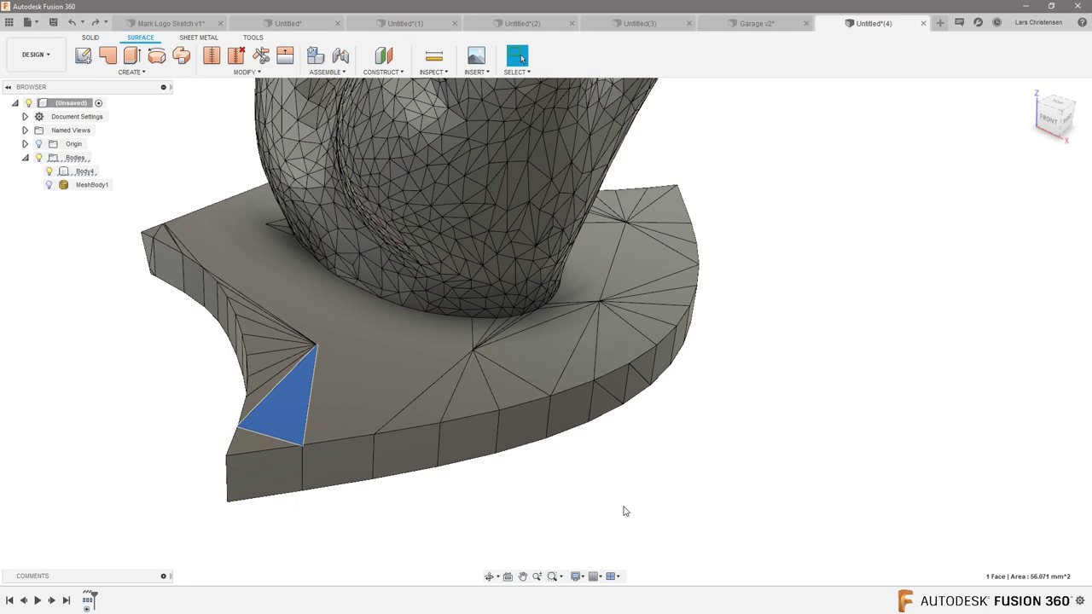
key("Delete")
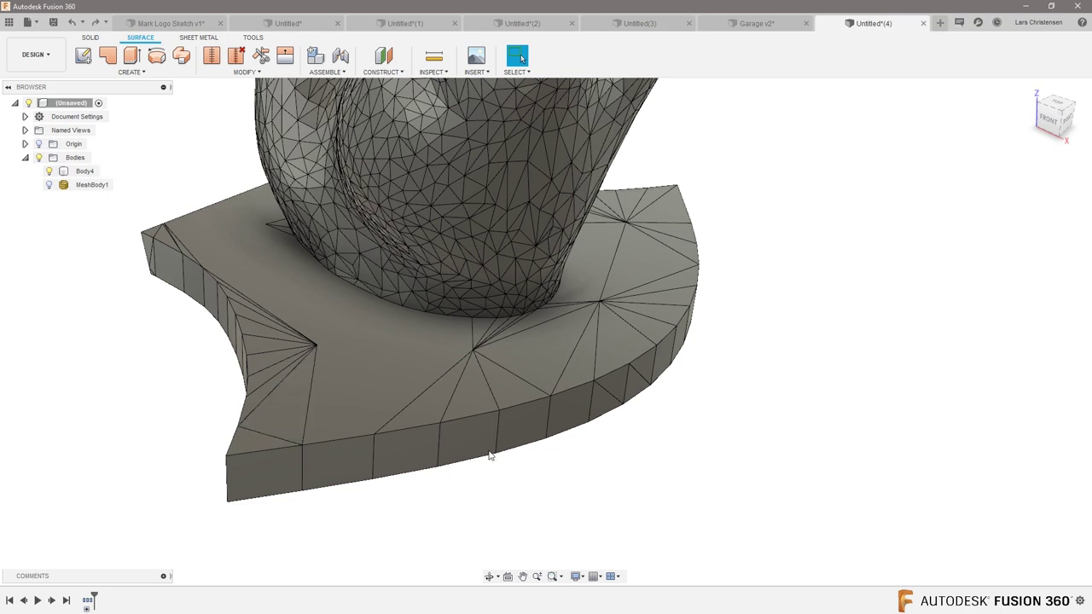
left_click(90, 37)
left_click(85, 171)
left_click(416, 416)
key("Delete")
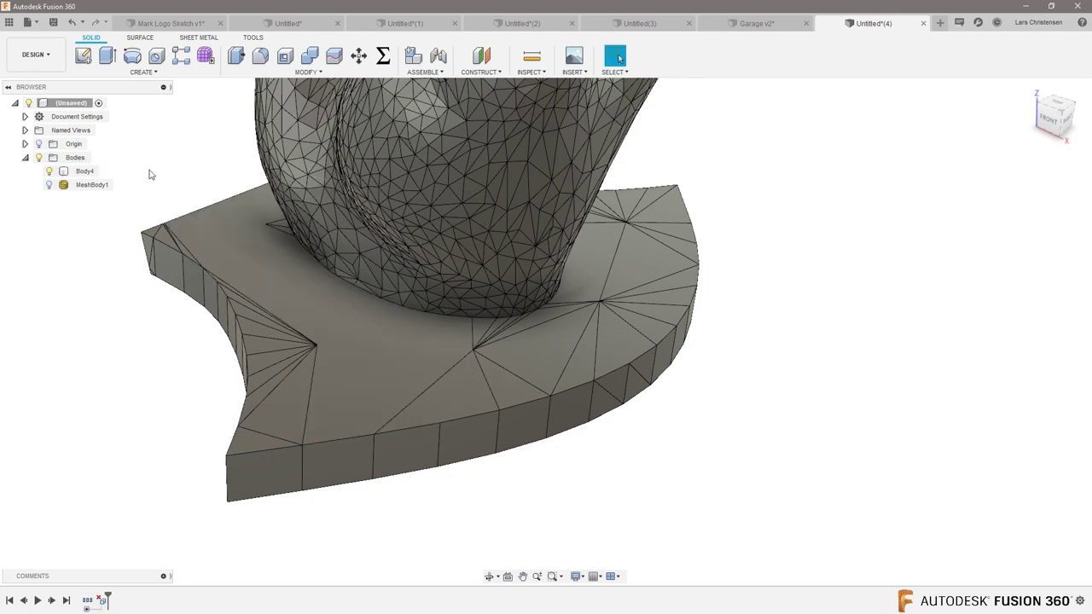
Delete further stray triangles across the base top, skipping the four-sided face that errors
left_click(143, 38)
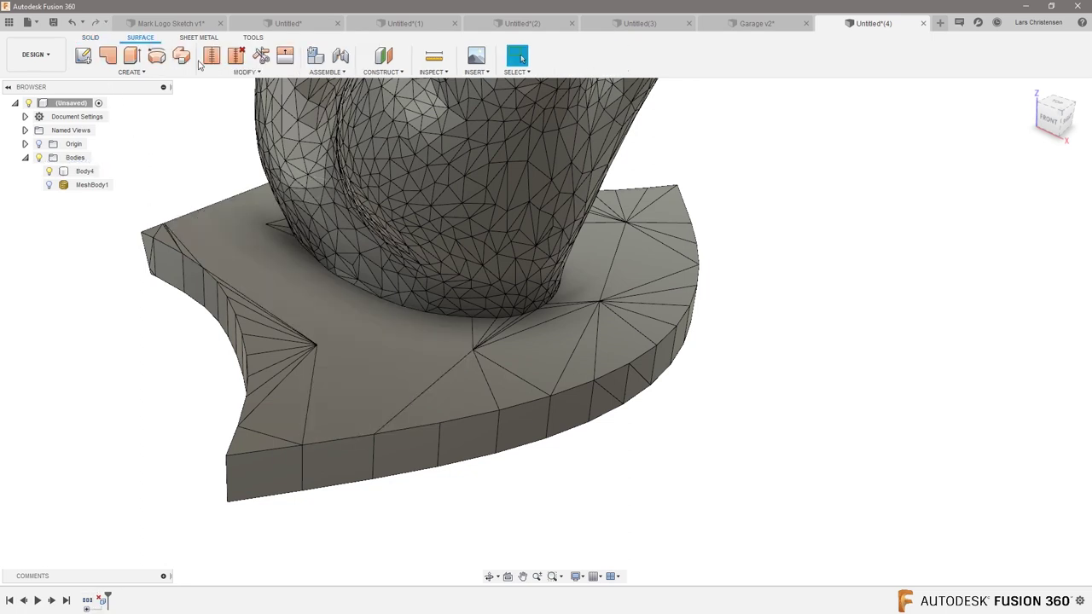
left_click(94, 38)
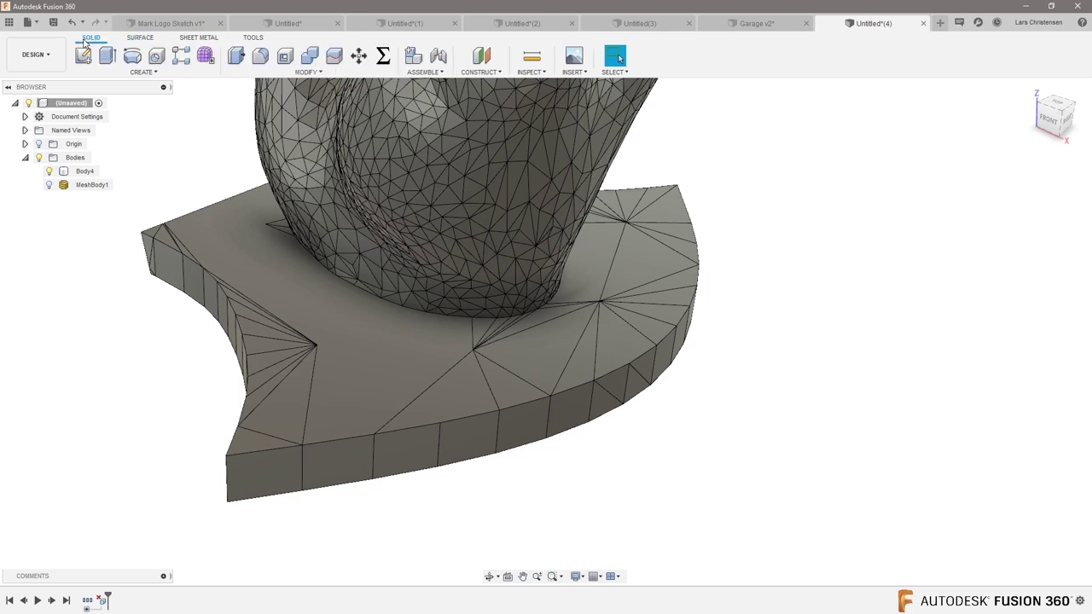
scroll(511, 550, "up", 2)
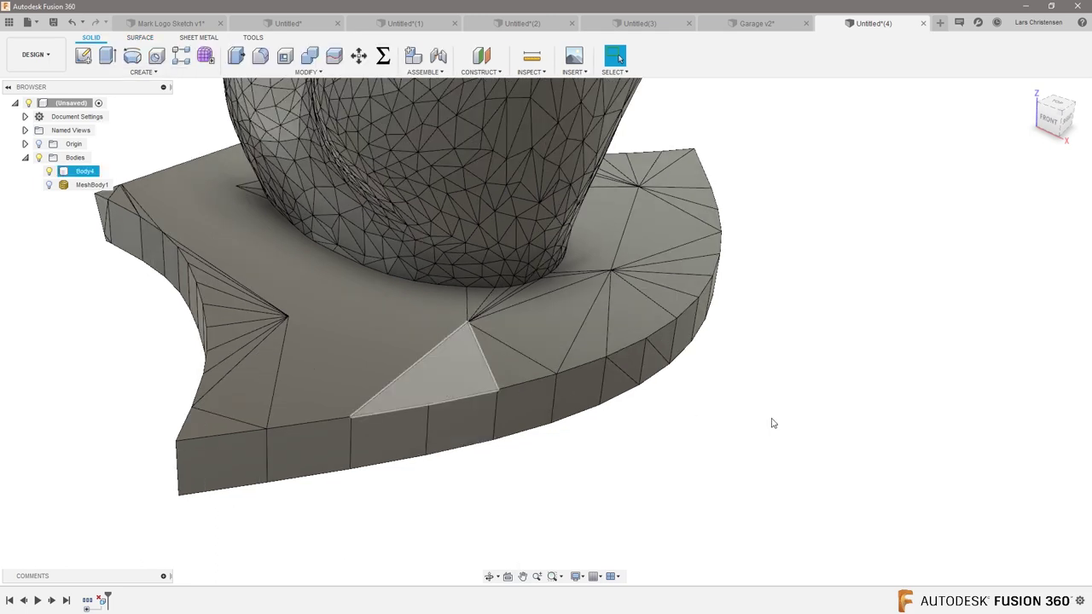
left_click(435, 366)
key("Delete")
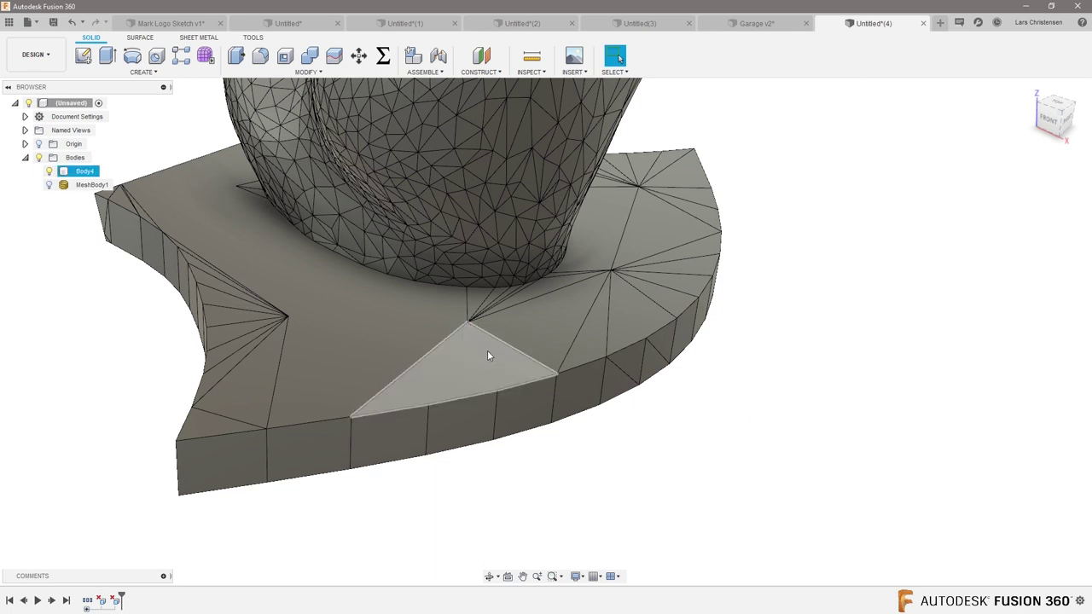
left_click(452, 371)
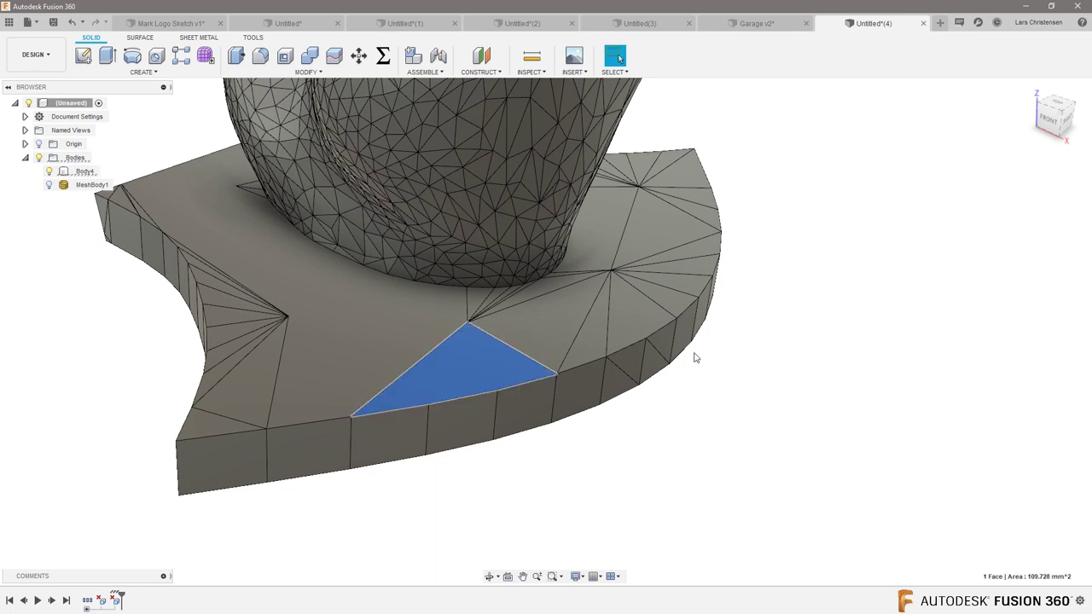
key("Delete")
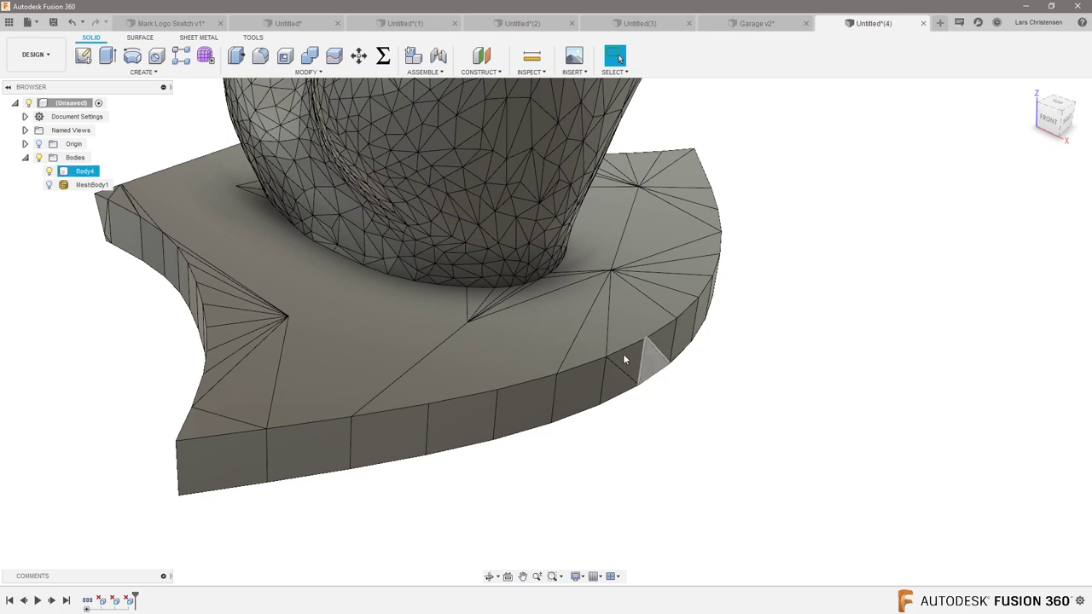
left_click(505, 341)
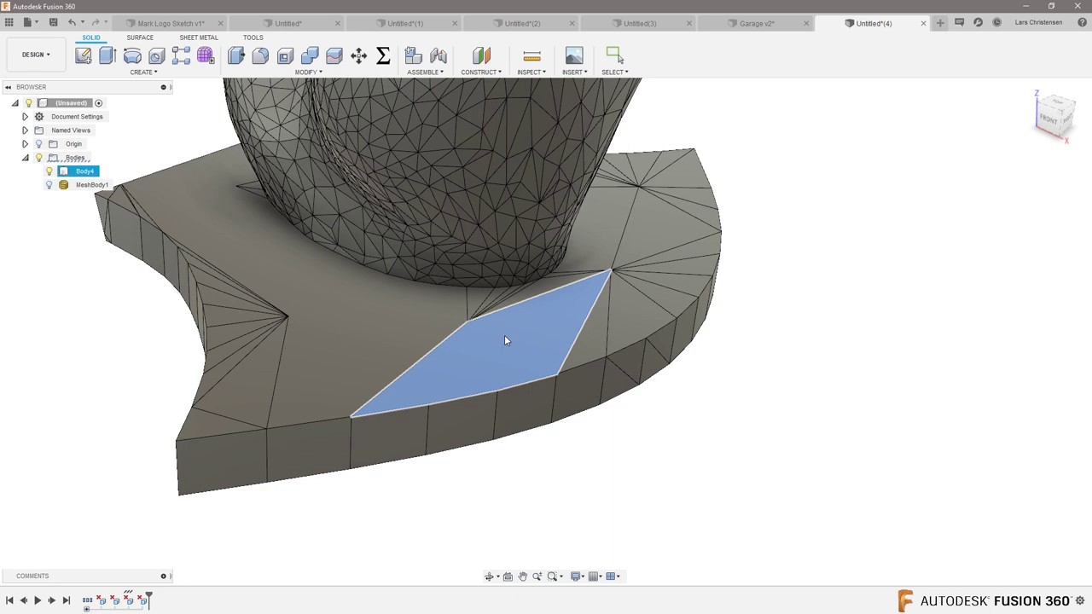
key("Delete")
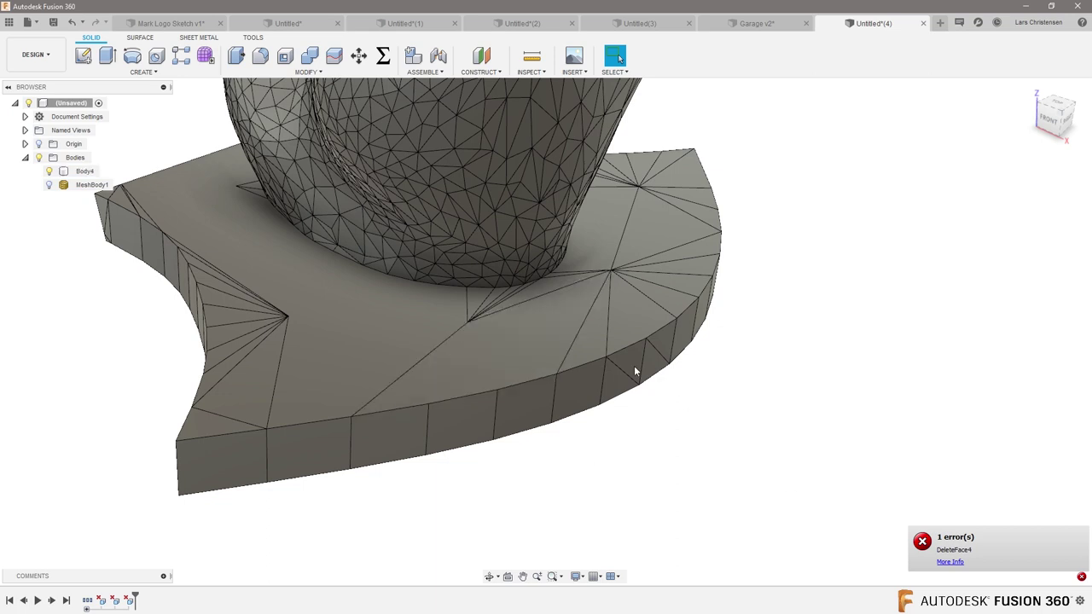
left_click(589, 329)
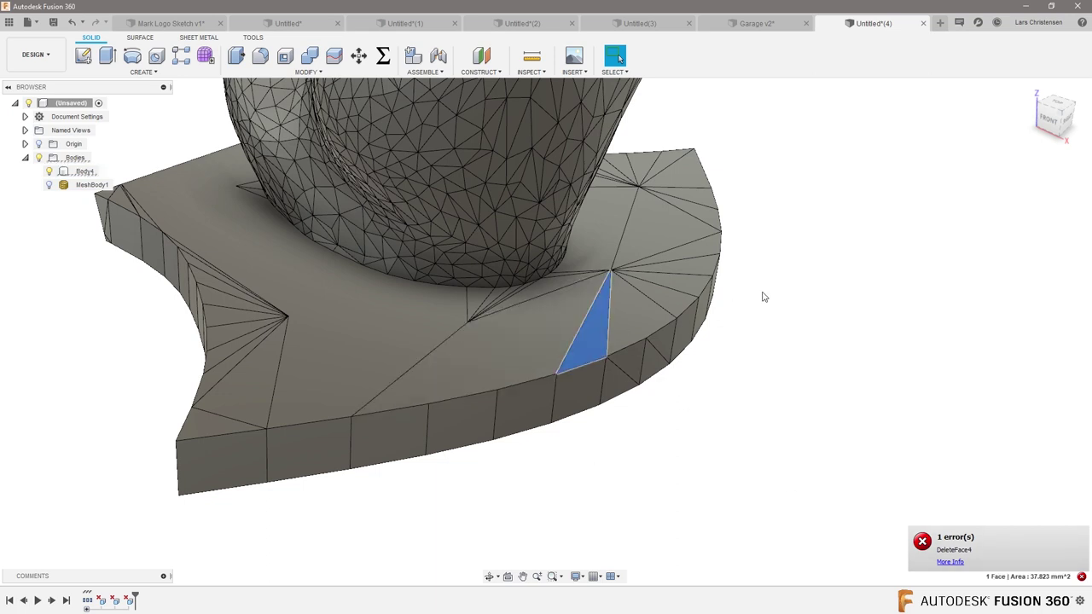
key("Delete")
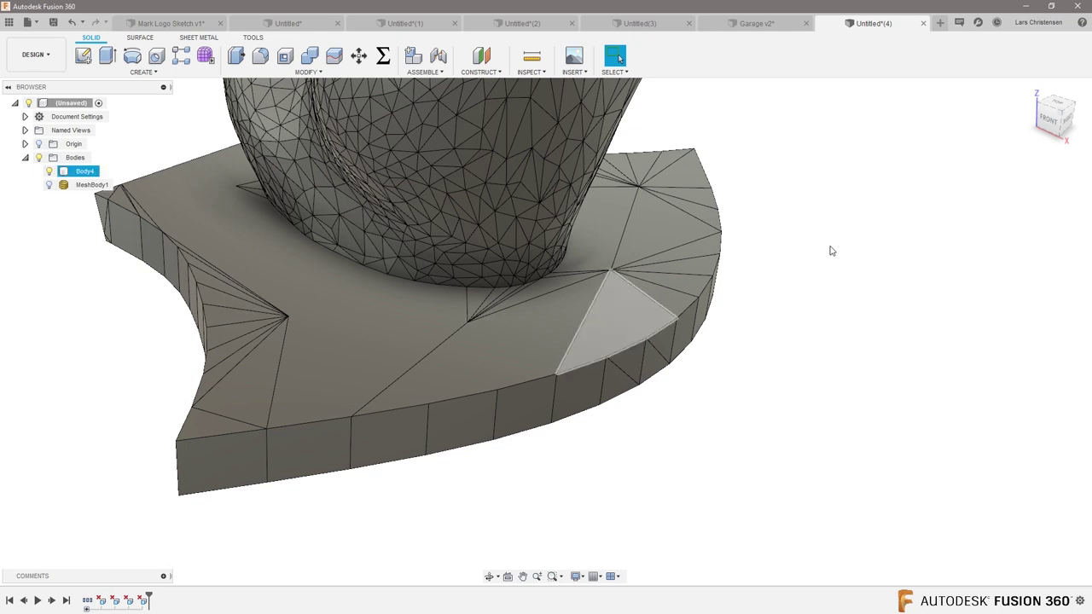
left_click(618, 323)
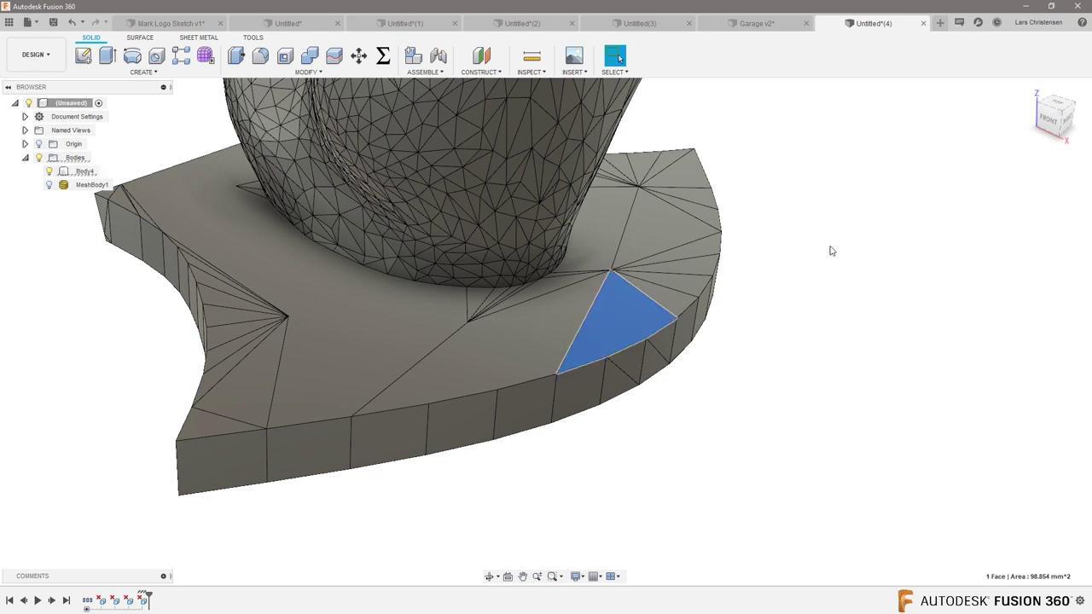
key("Delete")
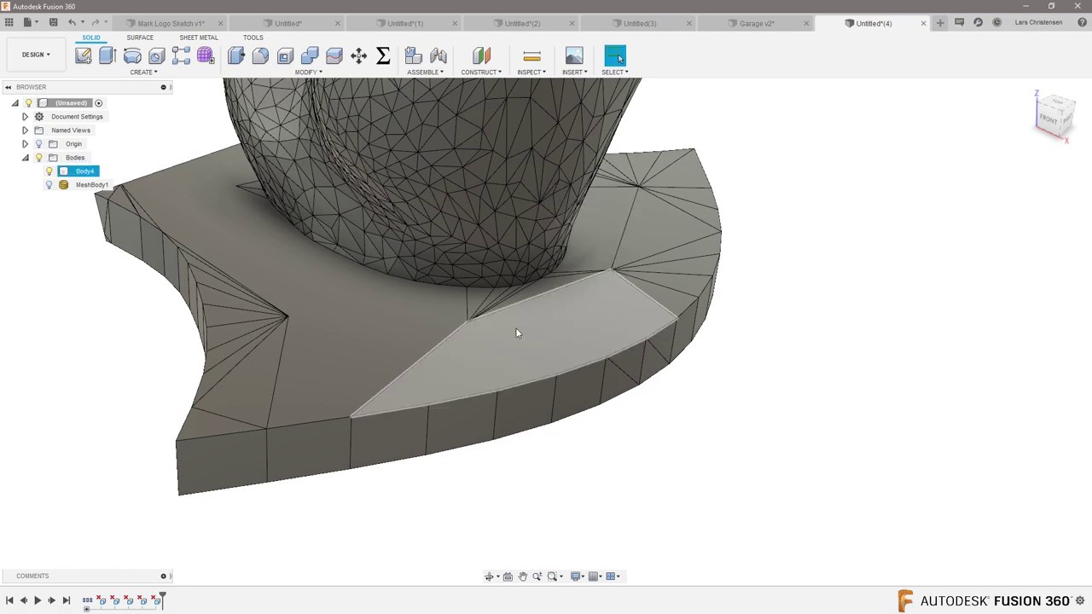
Repeatedly delete the rim triangle until neighbours merge into one flat 89.128 mm² face
scroll(678, 303, "up", 4)
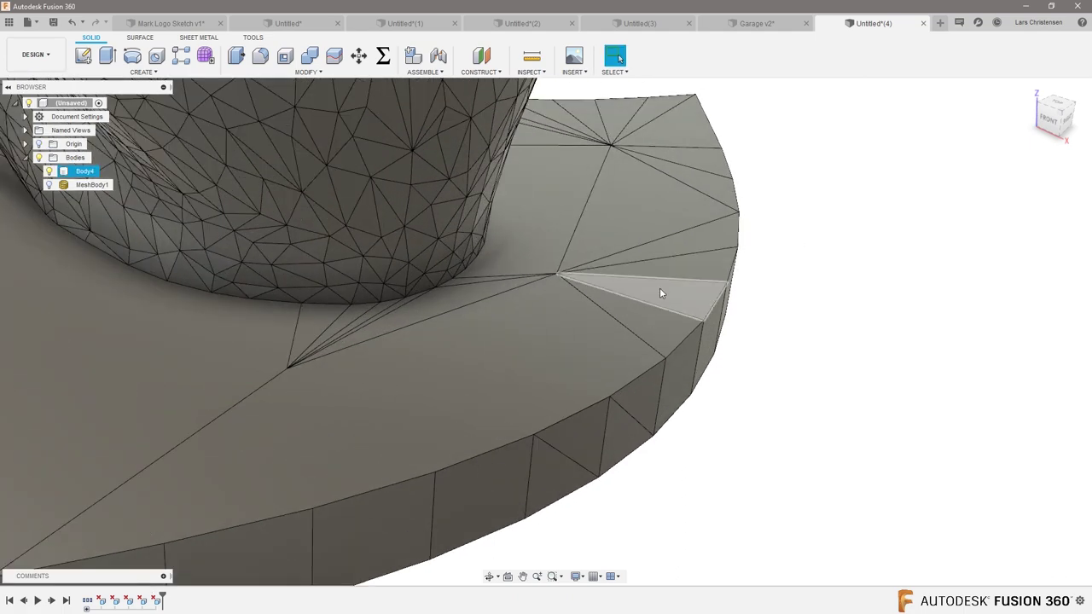
left_click(635, 313)
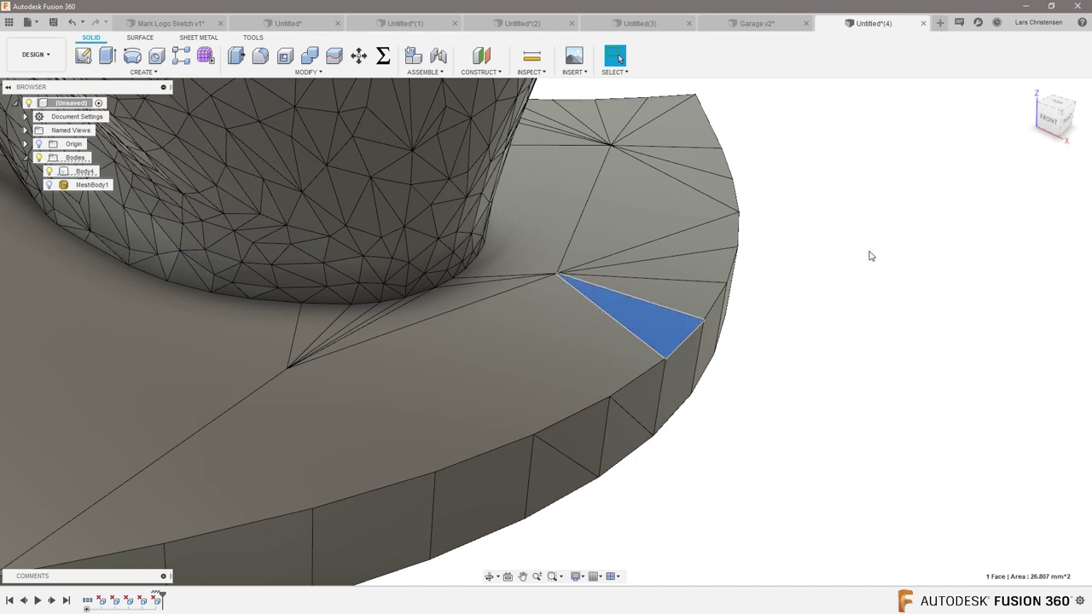
key("Escape")
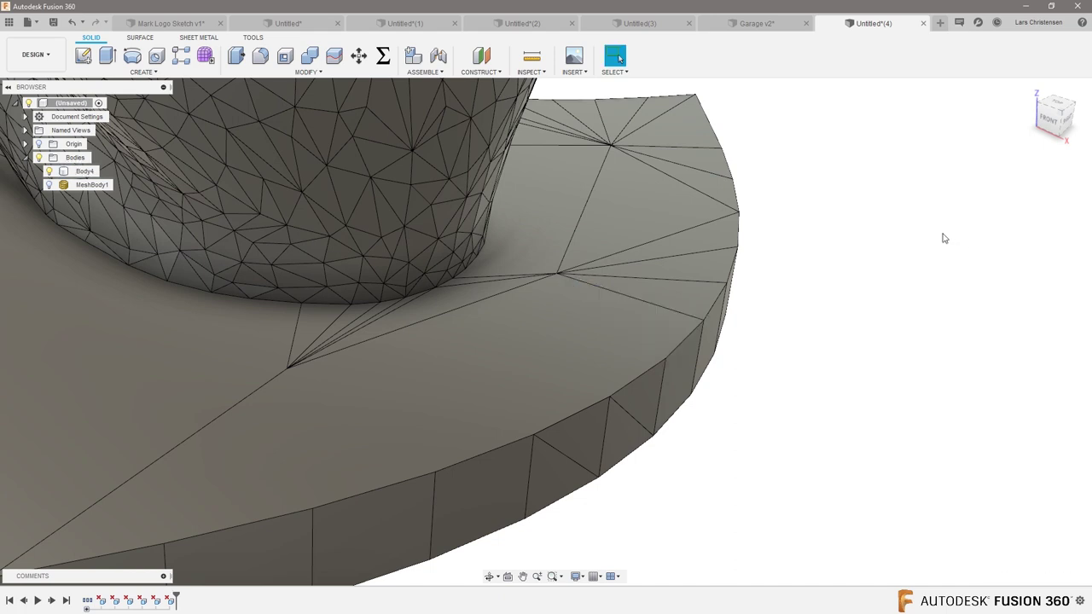
left_click(690, 296)
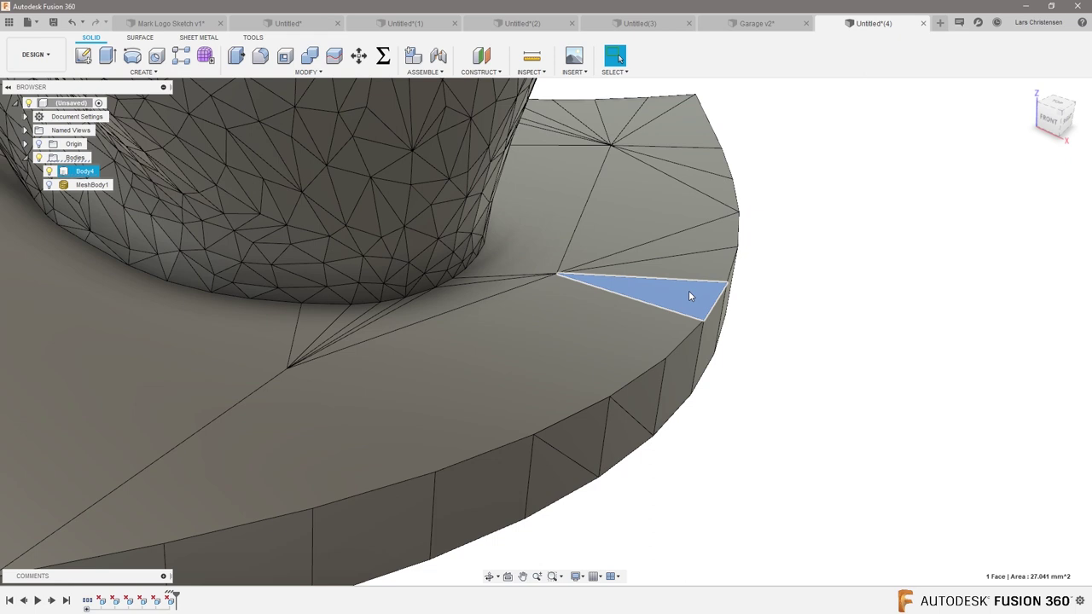
key("Delete")
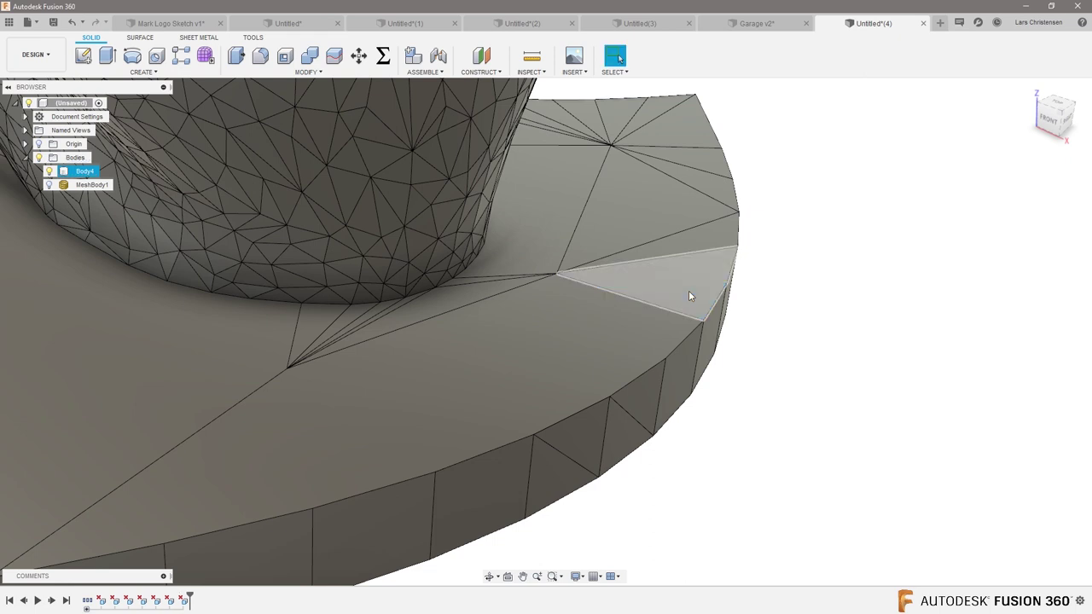
left_click(690, 296)
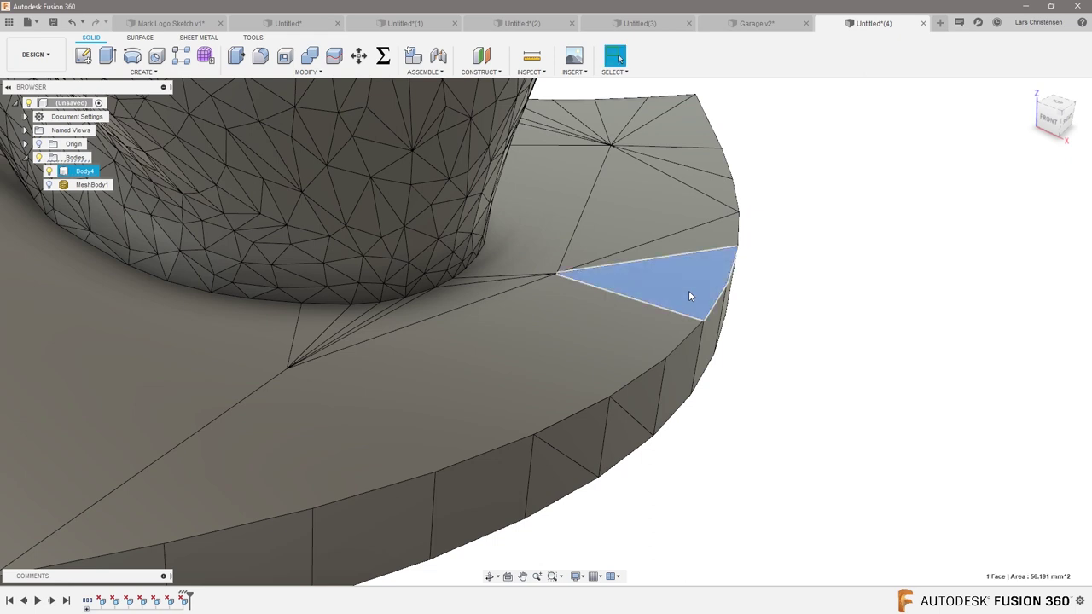
key("Delete")
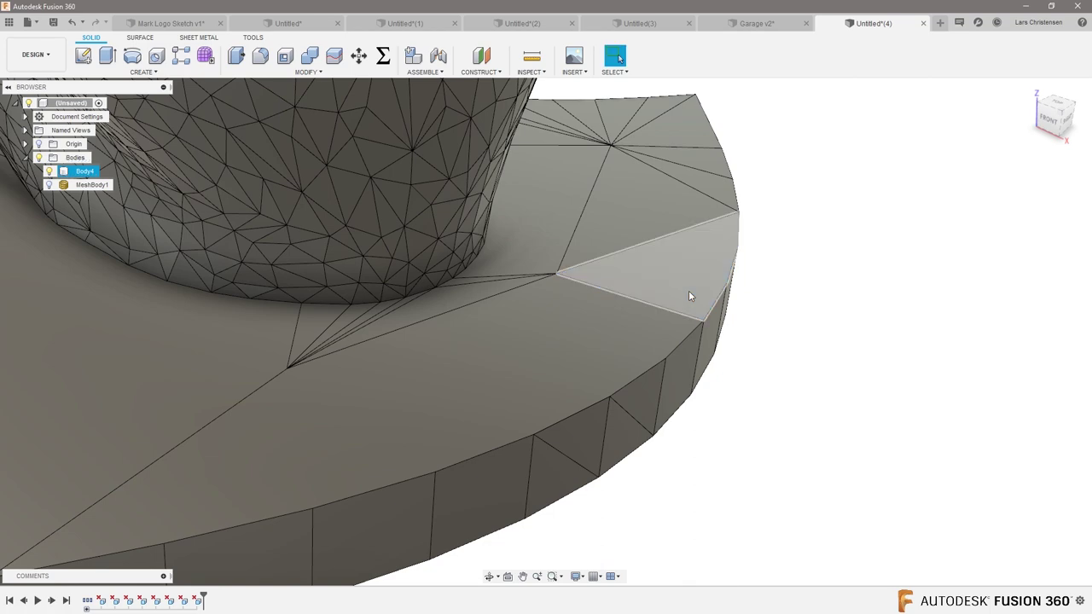
left_click(690, 296)
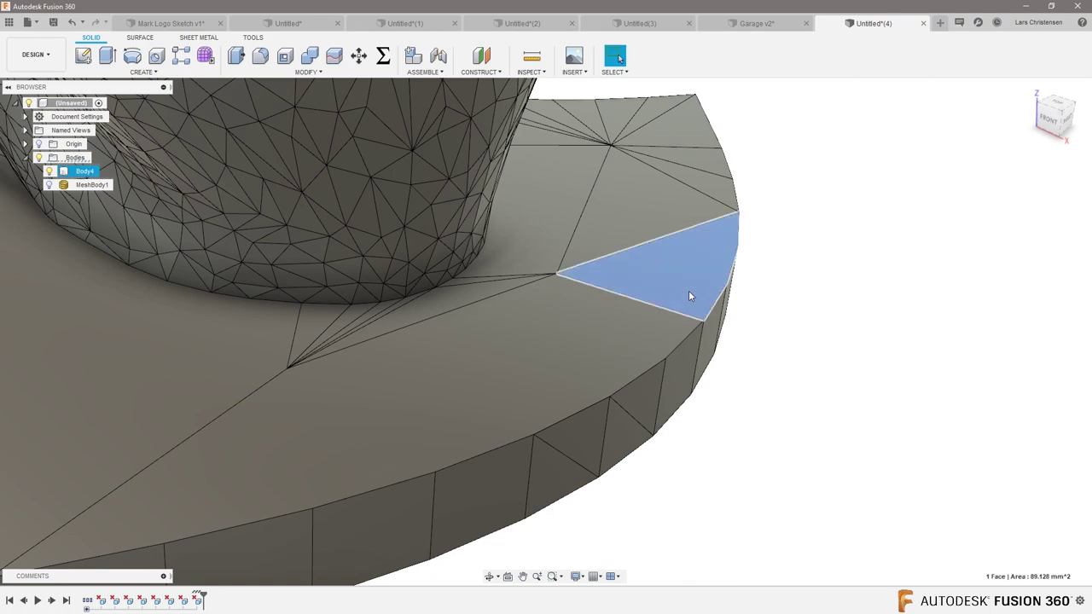
key("Delete")
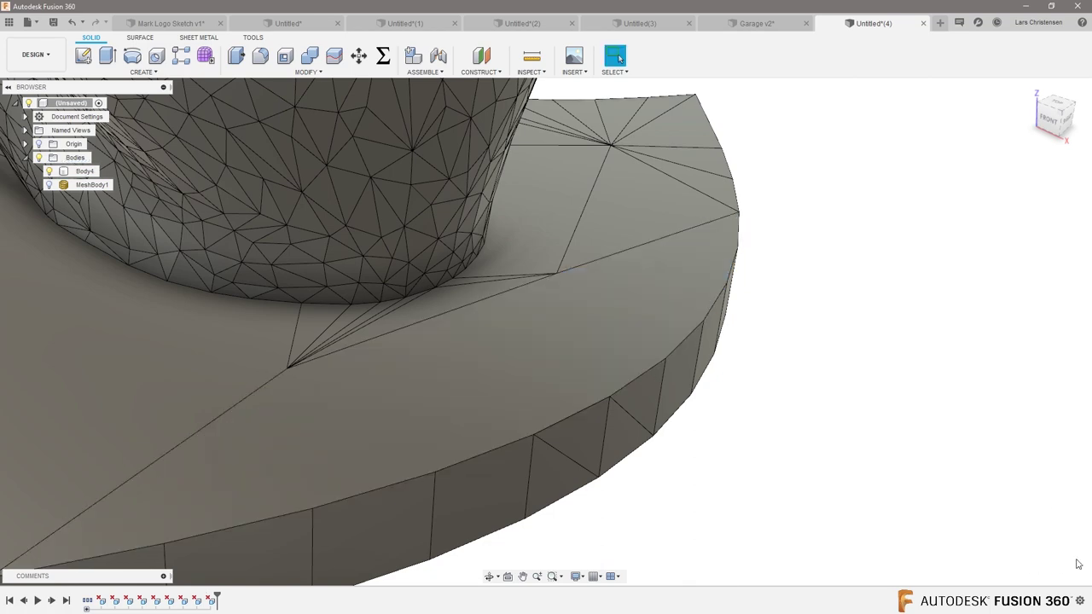
scroll(863, 448, "down", 3)
scroll(863, 448, "down", 2)
scroll(728, 495, "down", 3)
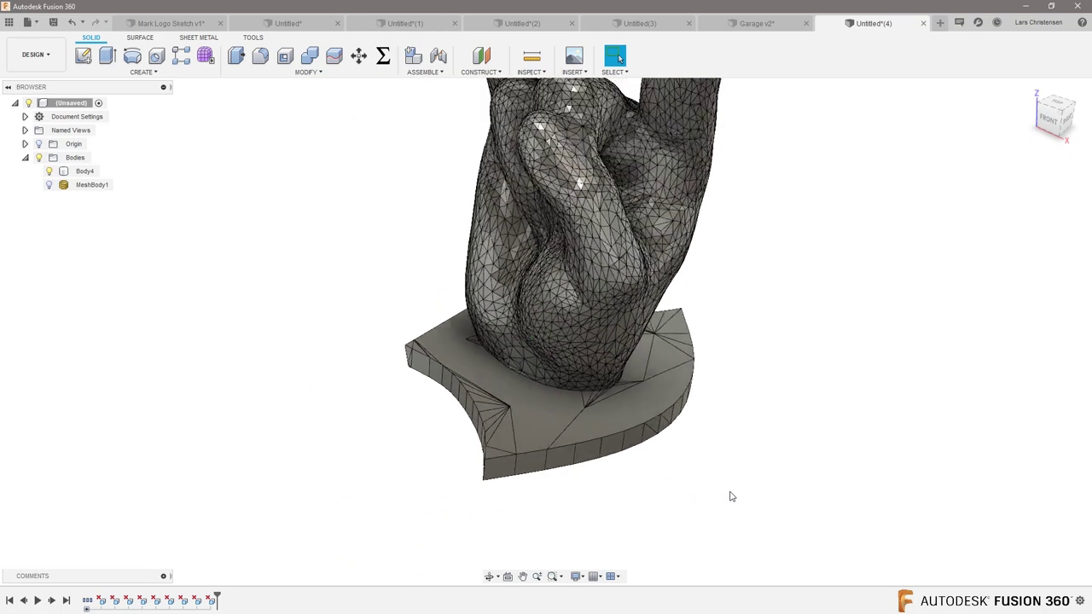
left_click(506, 174)
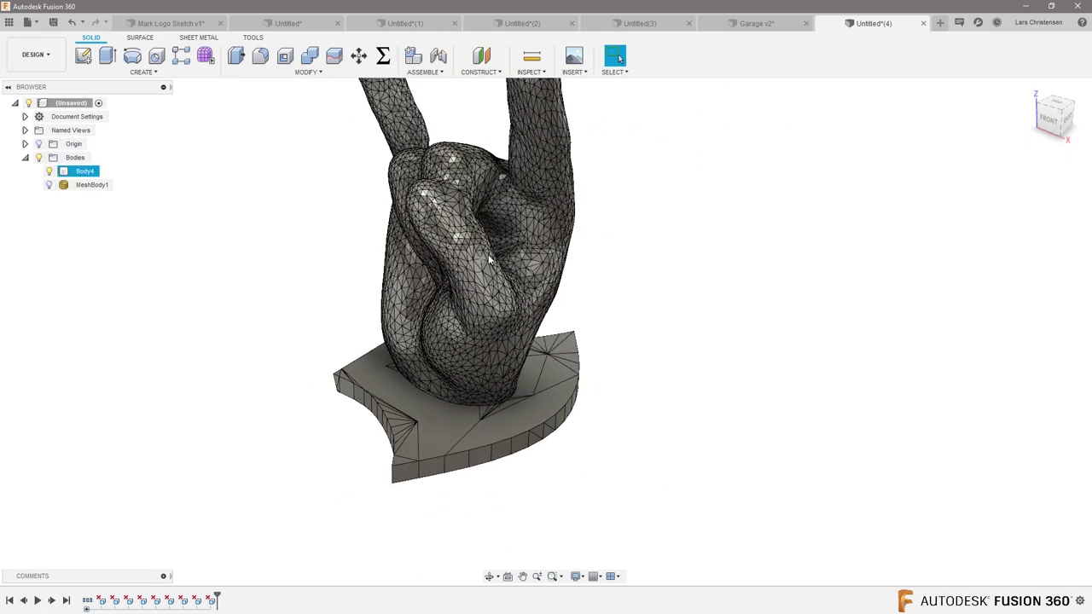
middle_click_drag(484, 288, 421, 445, "shift")
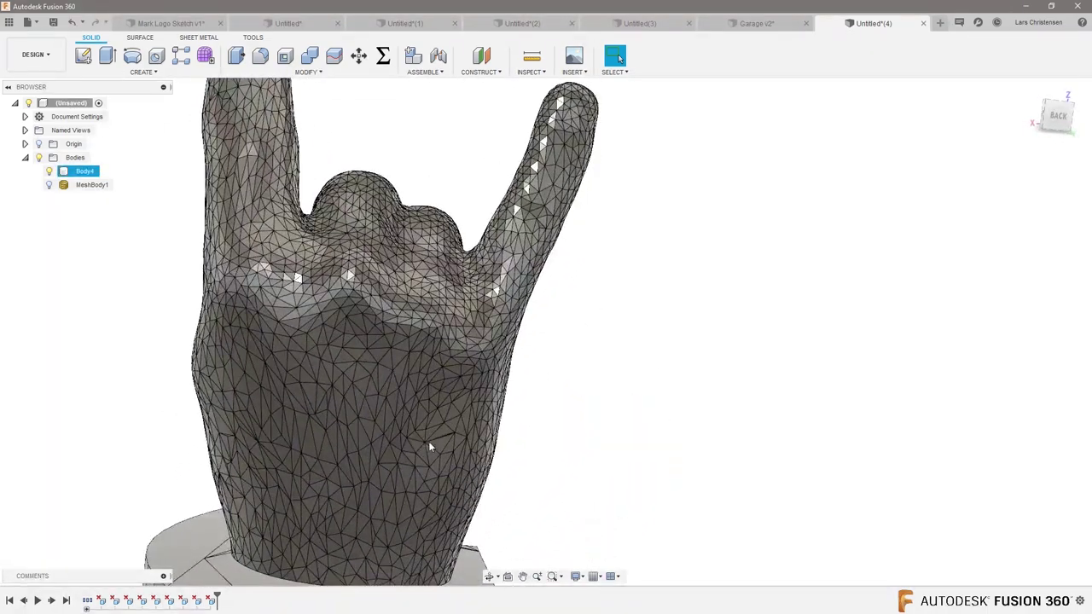
scroll(367, 424, "up", 4)
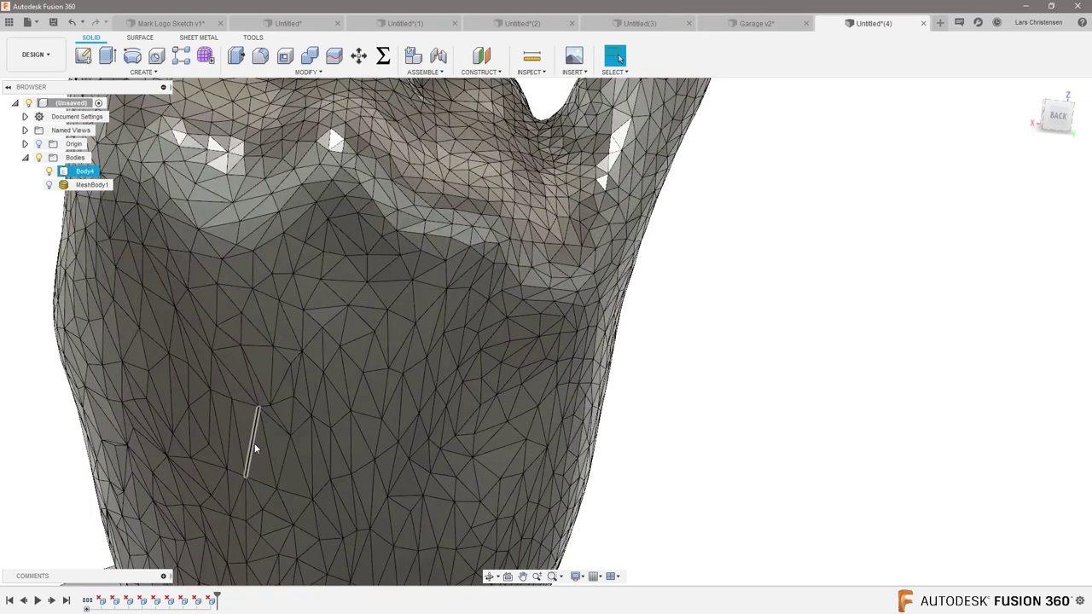
scroll(267, 454, "up", 5)
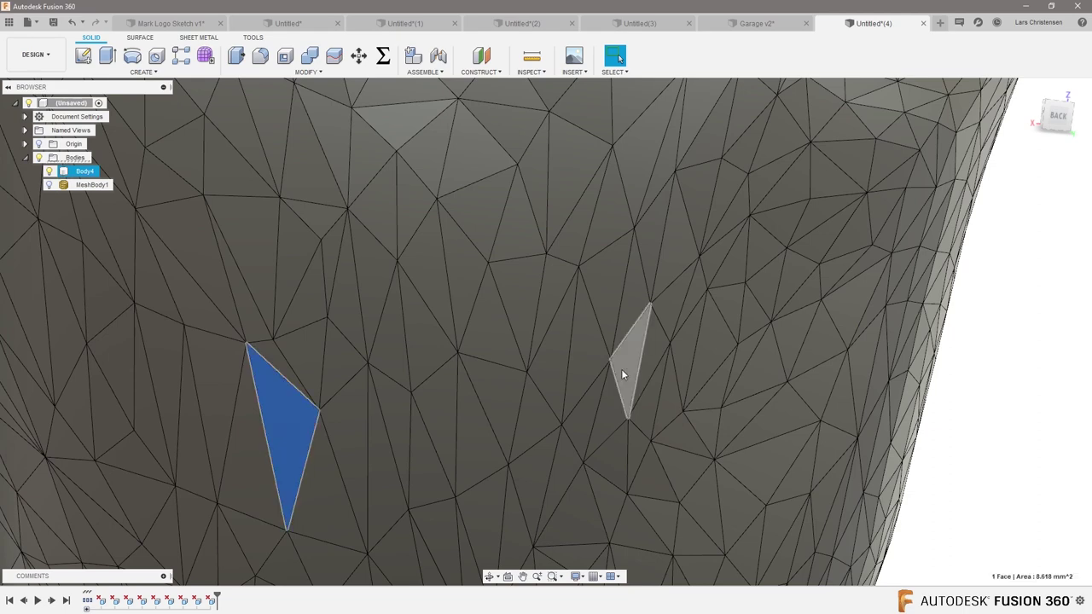
scroll(379, 345, "down", 8)
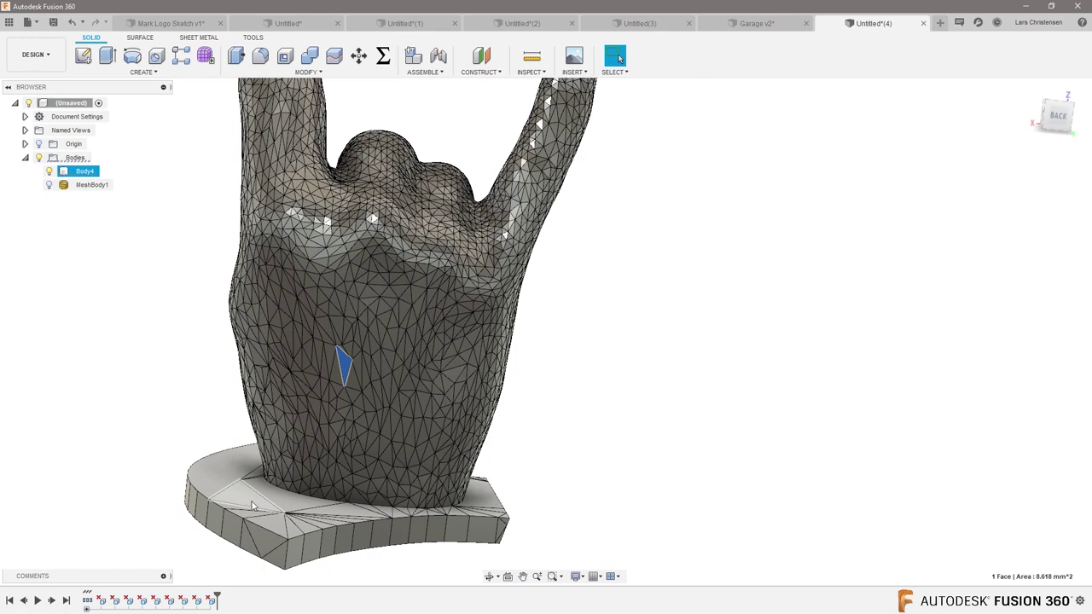
left_click(691, 422)
middle_click_drag(596, 443, 232, 315, "shift")
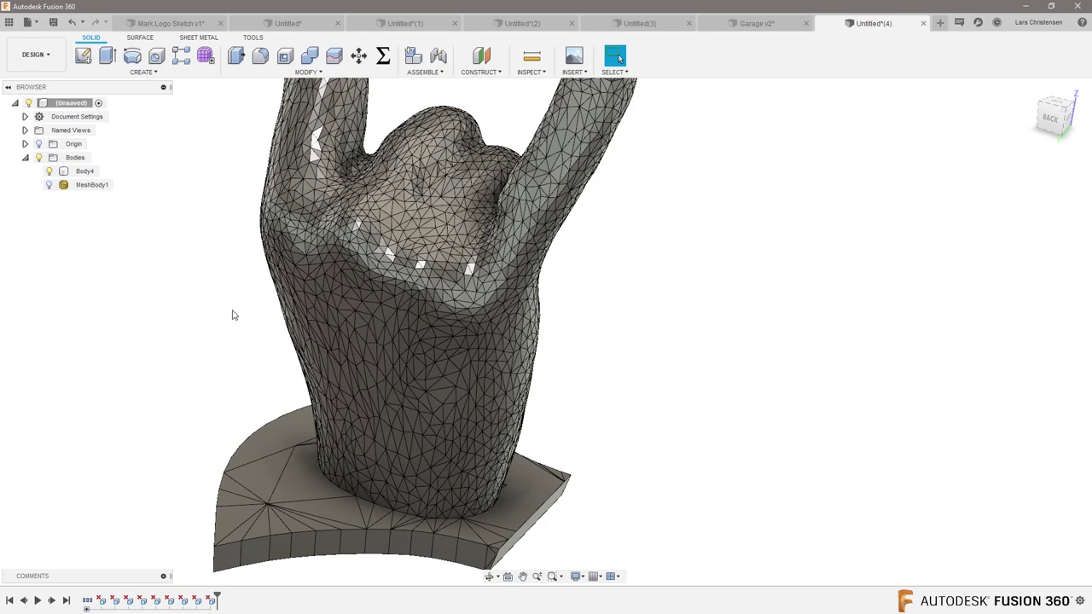
left_click(205, 57)
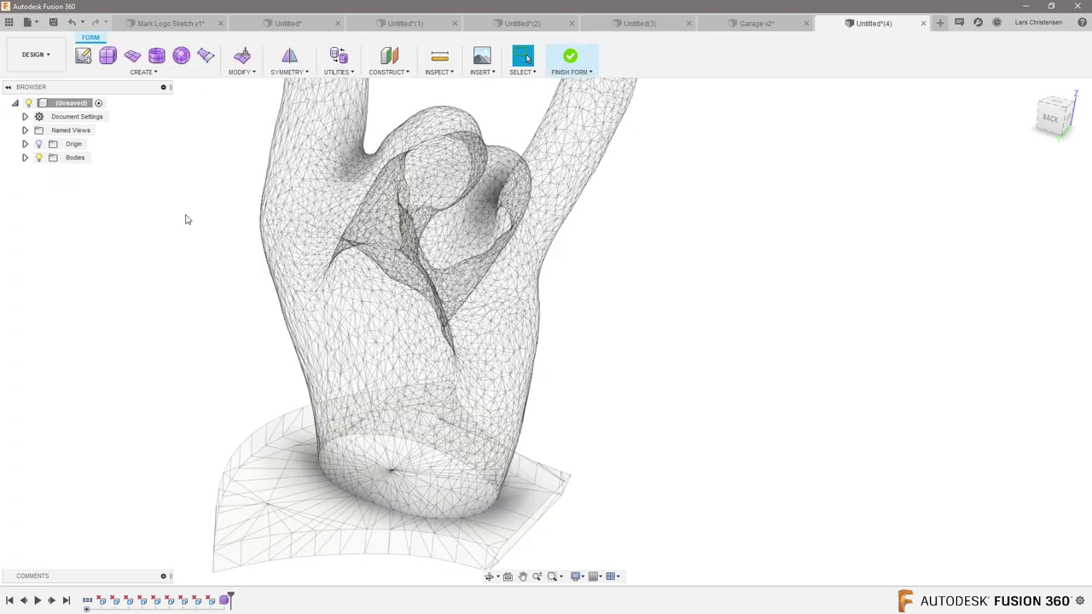
Create an 8x8-face T-spline plane, 25.304 × 37.451 mm, on an origin plane beside the hand
left_click(132, 56)
left_click(638, 423)
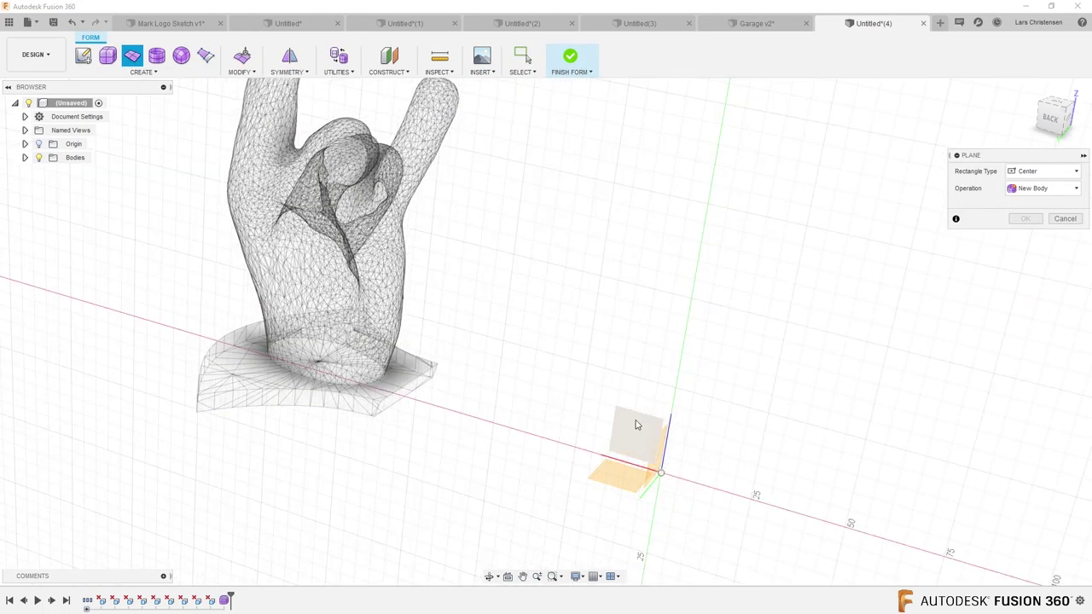
left_click(540, 246)
left_click(576, 329)
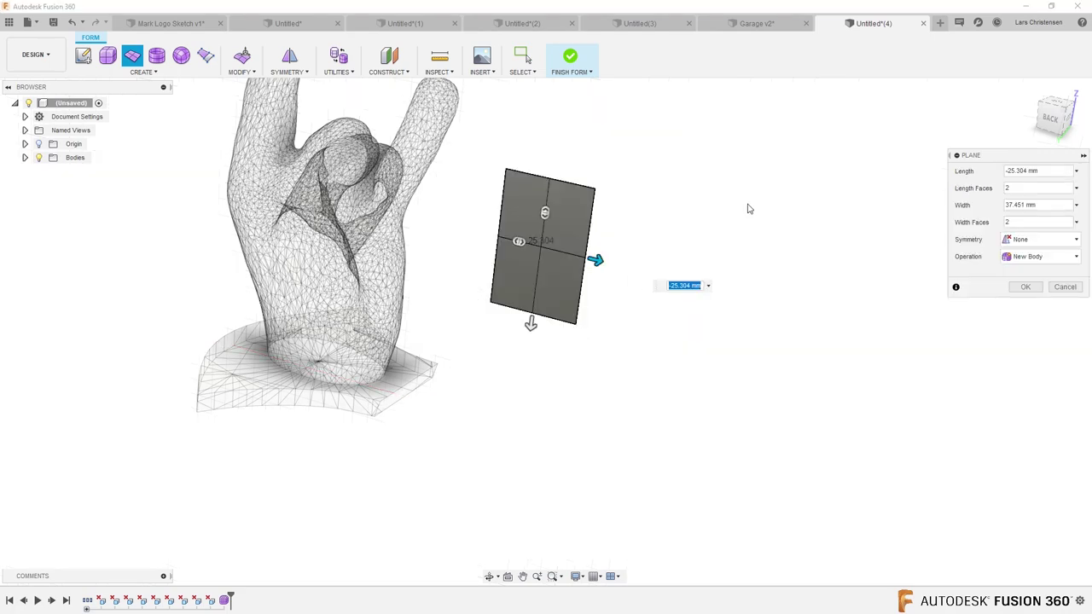
scroll(773, 196, "up", 1)
left_click(1025, 187)
type("8")
left_click(1014, 222)
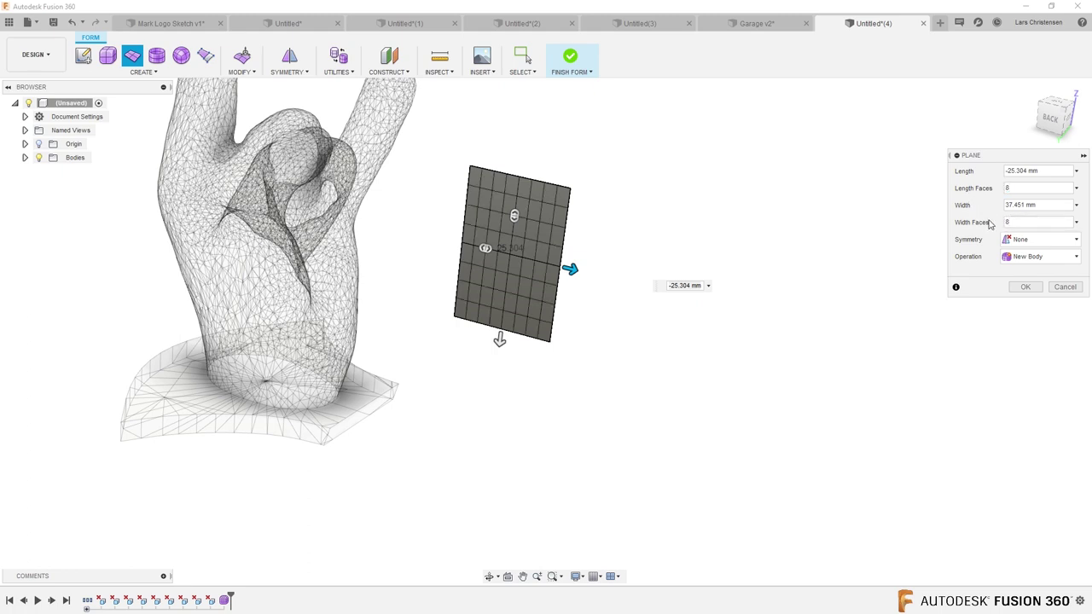
left_click(1025, 287)
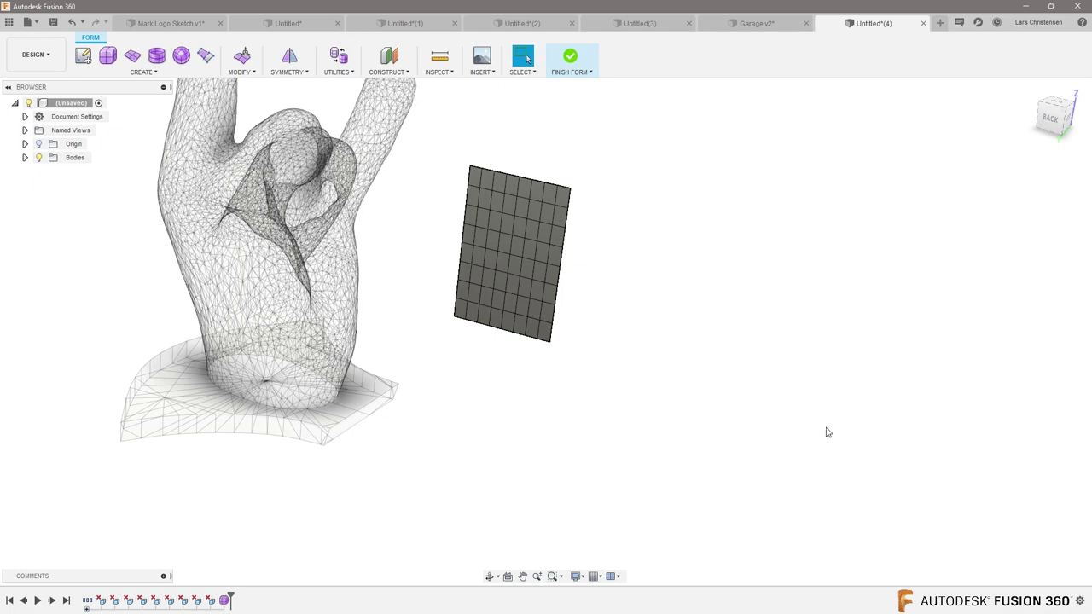
middle_click_drag(690, 441, 691, 270, "shift")
Enter Edit Form, select the whole T-spline plane, and move it down onto the hand
right_click(707, 254)
left_click(639, 237)
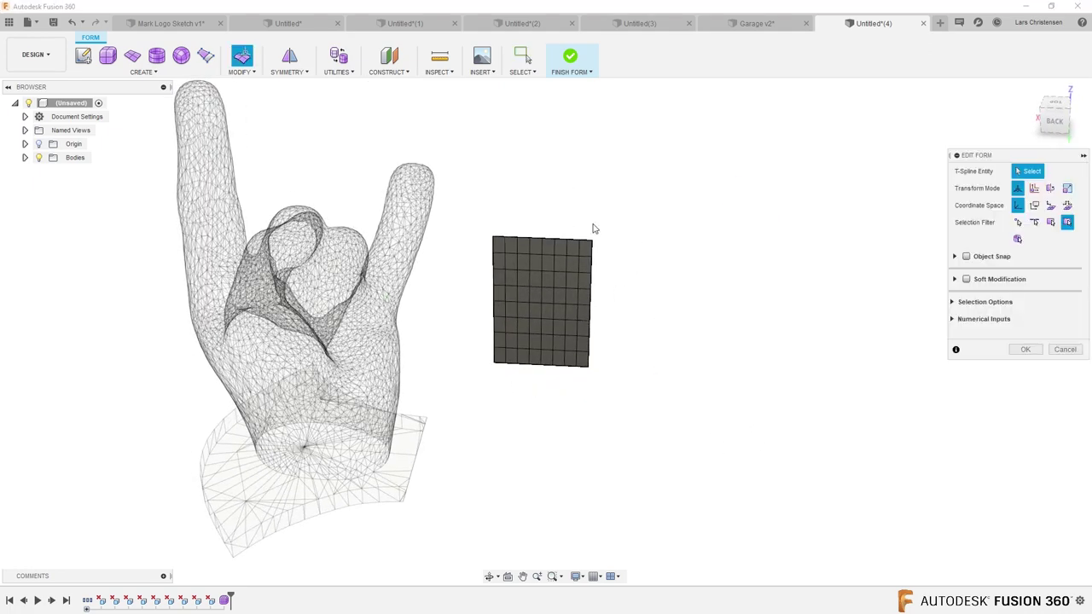
left_click_drag(480, 199, 653, 404)
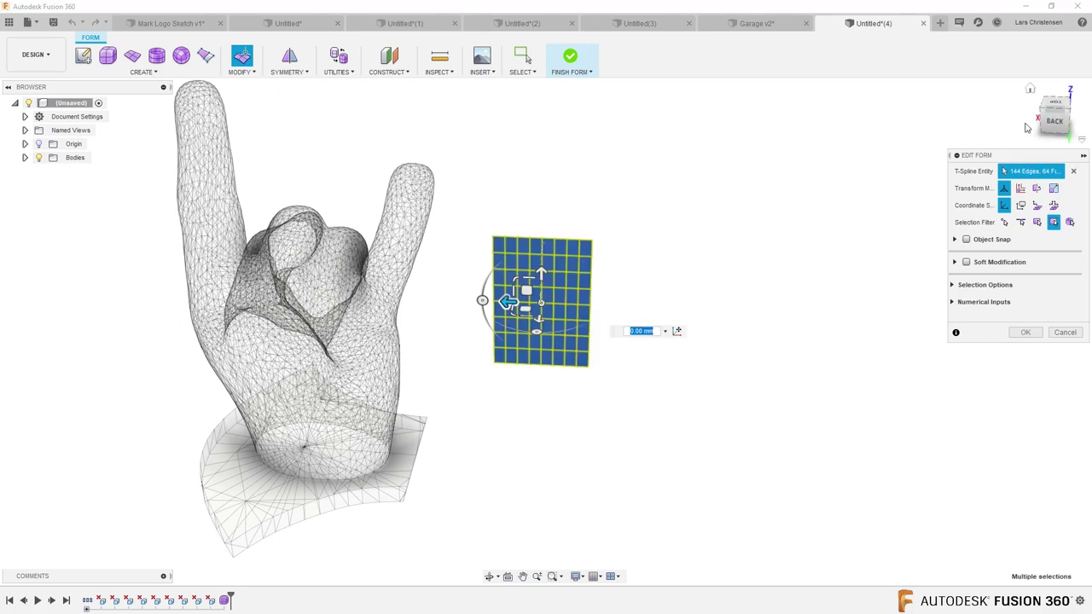
middle_click_drag(994, 175, 490, 415, "shift")
left_click_drag(543, 356, 330, 435)
left_click(1061, 139)
left_click_drag(344, 209, 342, 292)
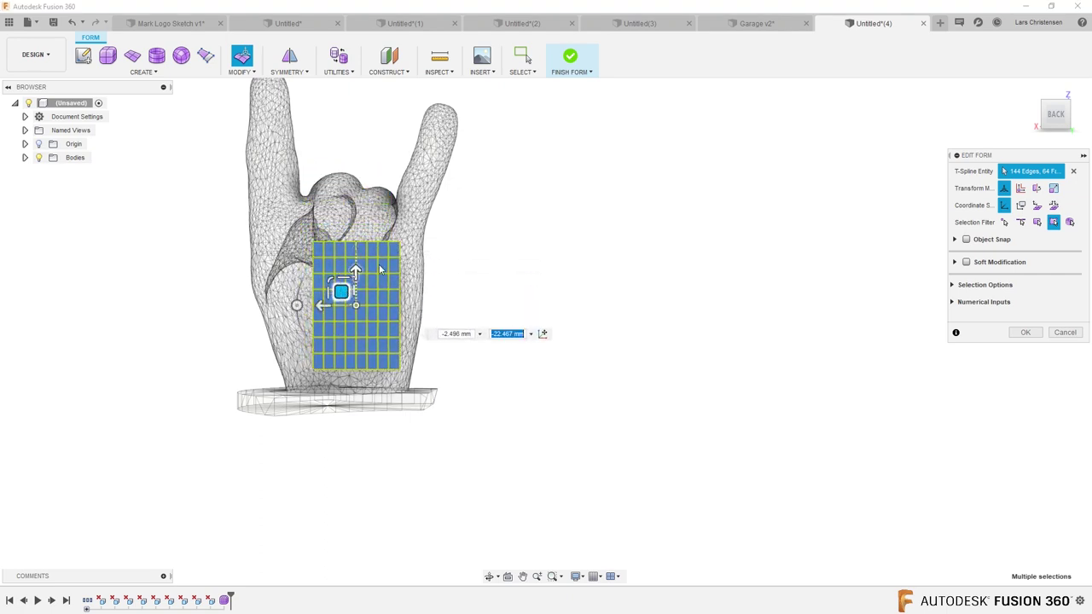
Scale the plane to 0.572 and nudge it toward the hand's surface in Left view
left_click(332, 283)
left_click_drag(332, 283, 334, 283)
middle_click_drag(537, 273, 248, 313, "shift")
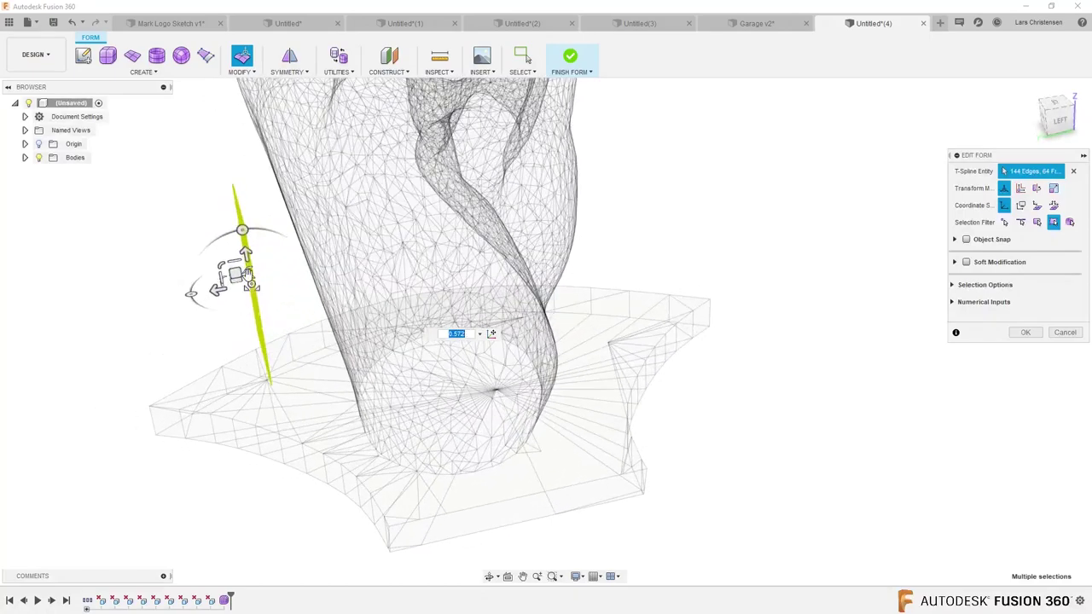
left_click(1059, 120)
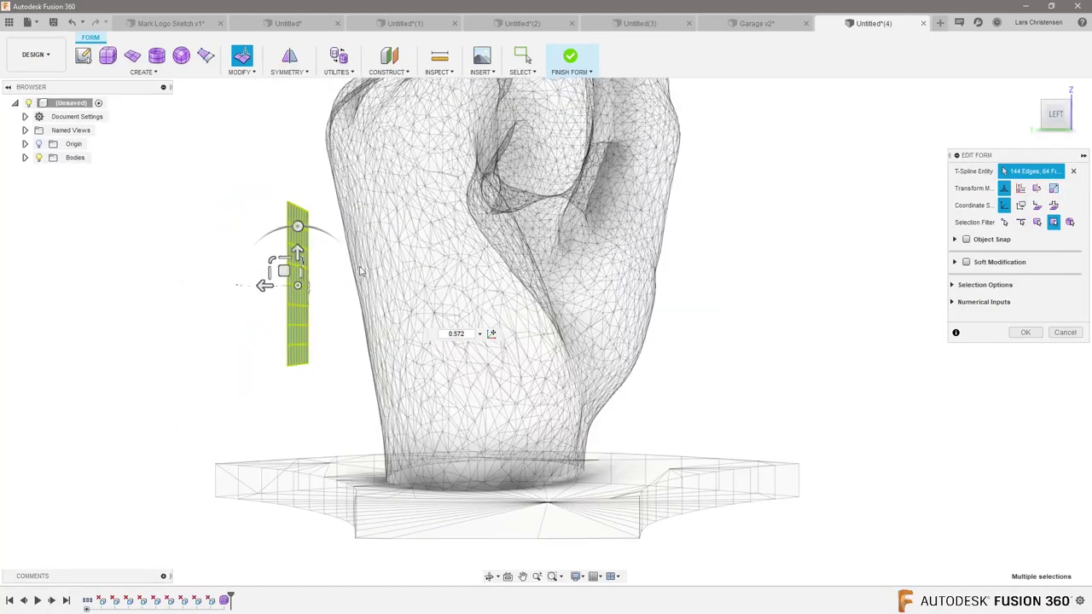
left_click_drag(284, 271, 309, 277)
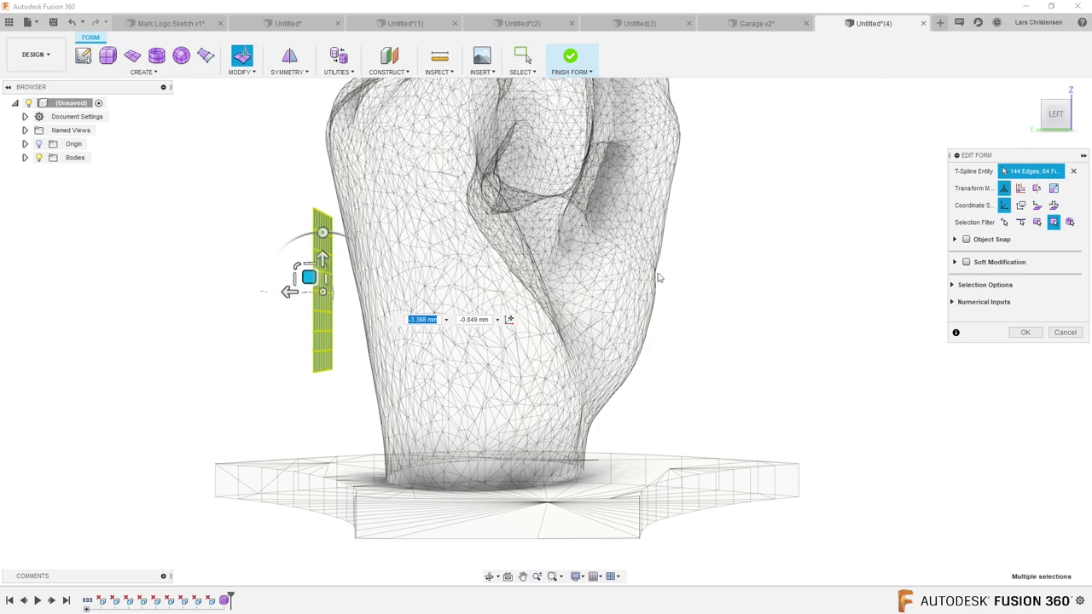
left_click(1027, 333)
middle_click_drag(212, 268, 191, 240, "shift")
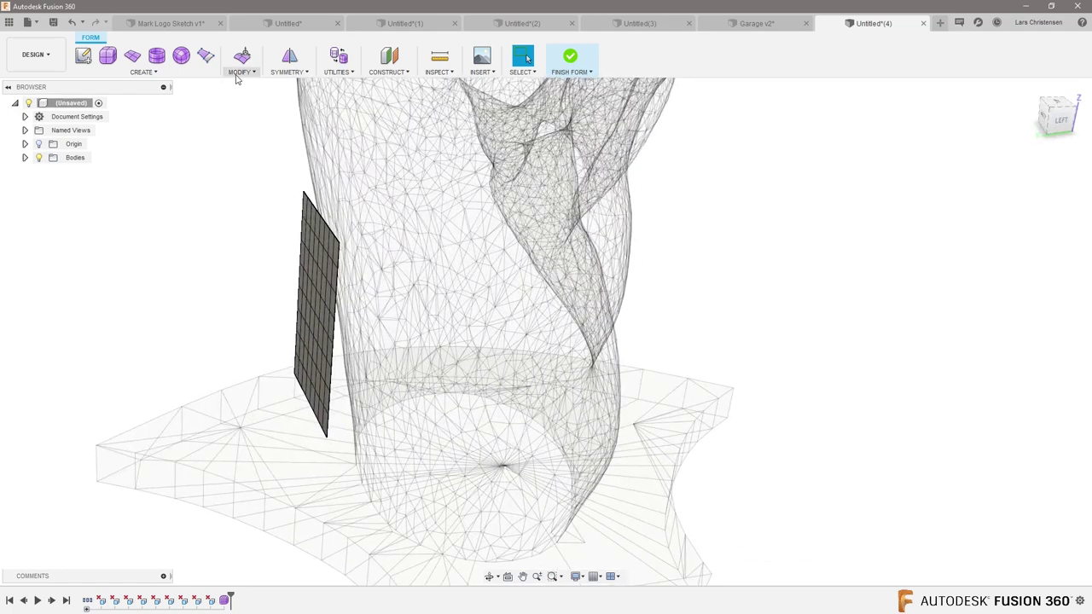
Pull the plane's edge vertices onto the hand scan with Modify > Pull
left_click(239, 71)
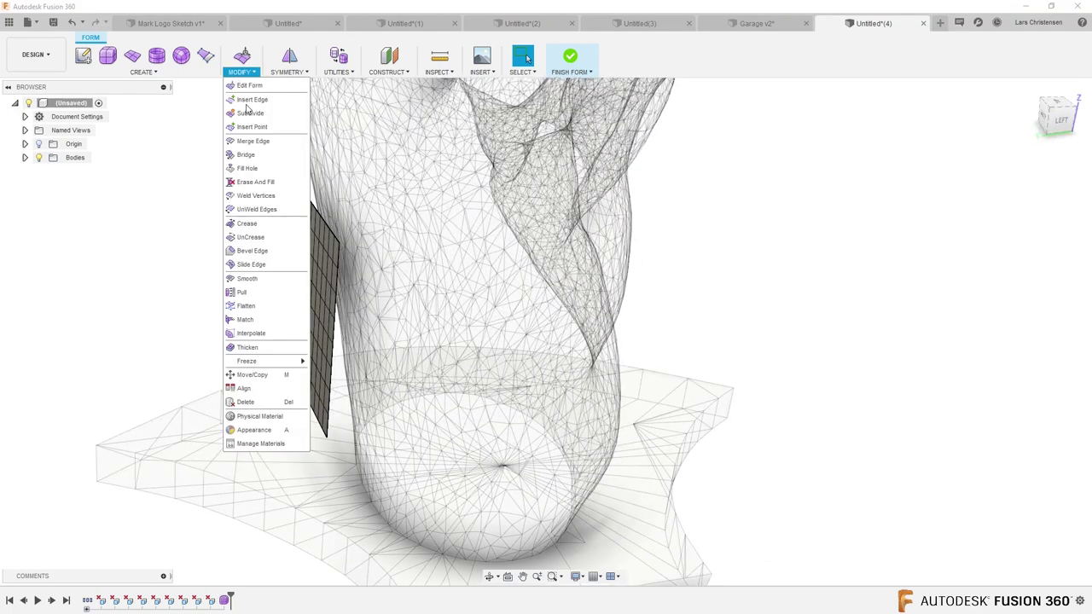
left_click(256, 292)
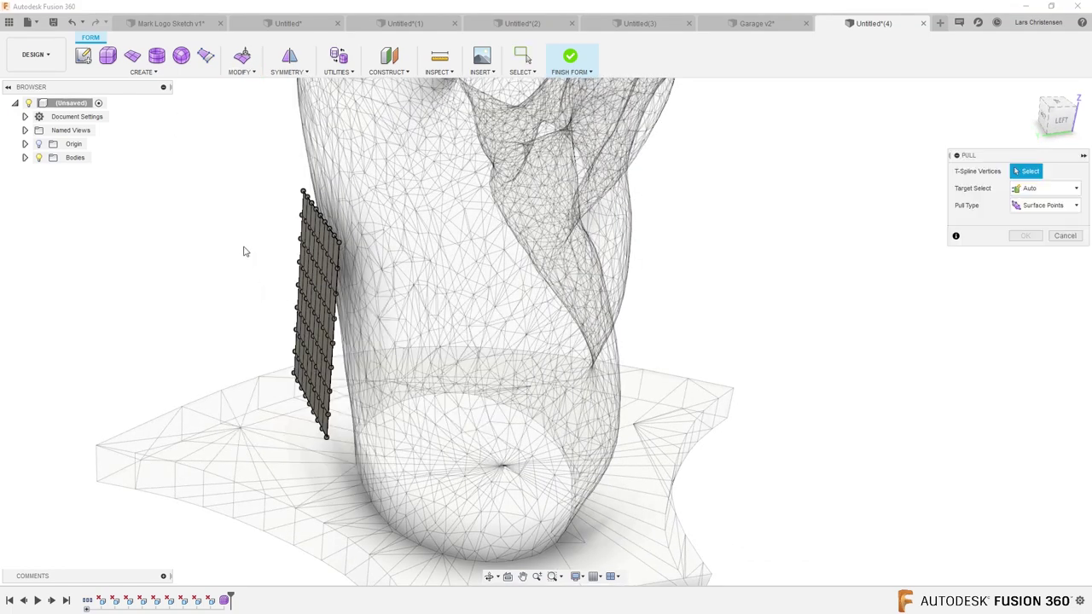
scroll(240, 256, "up", 5)
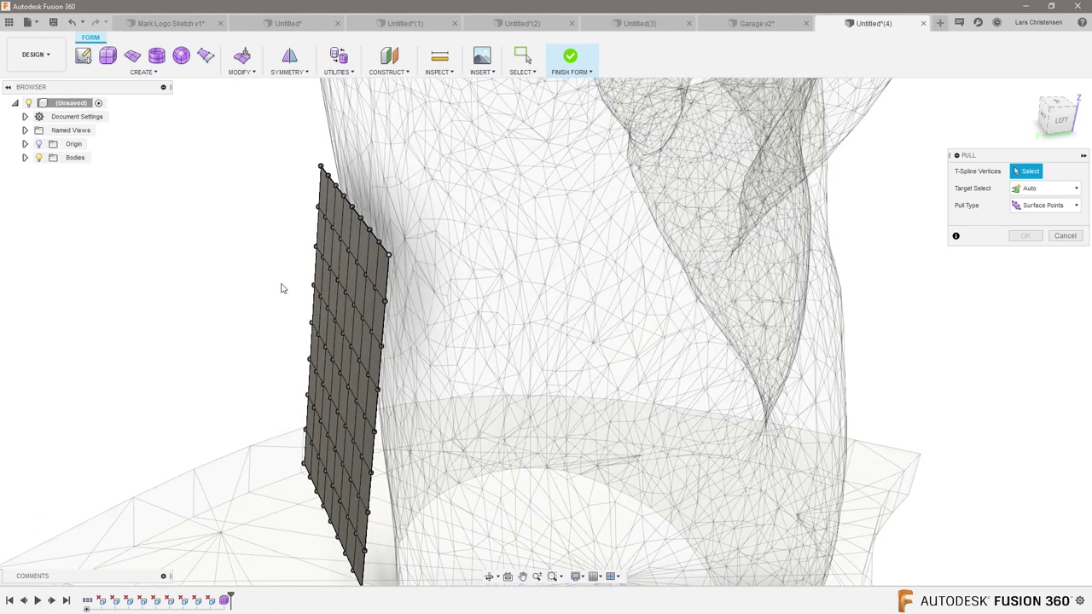
left_click(339, 268)
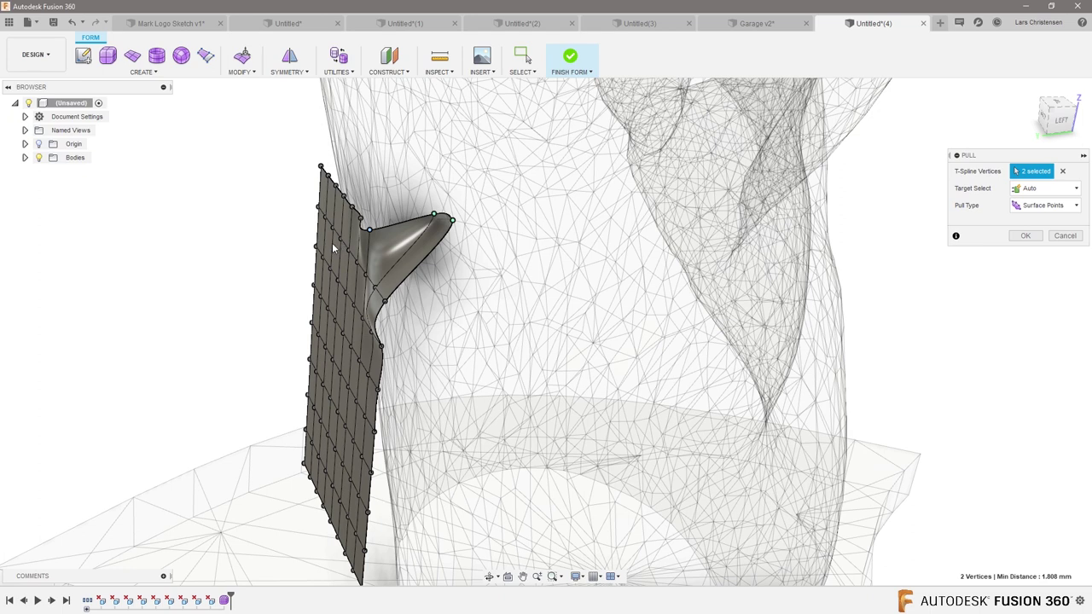
left_click(361, 222)
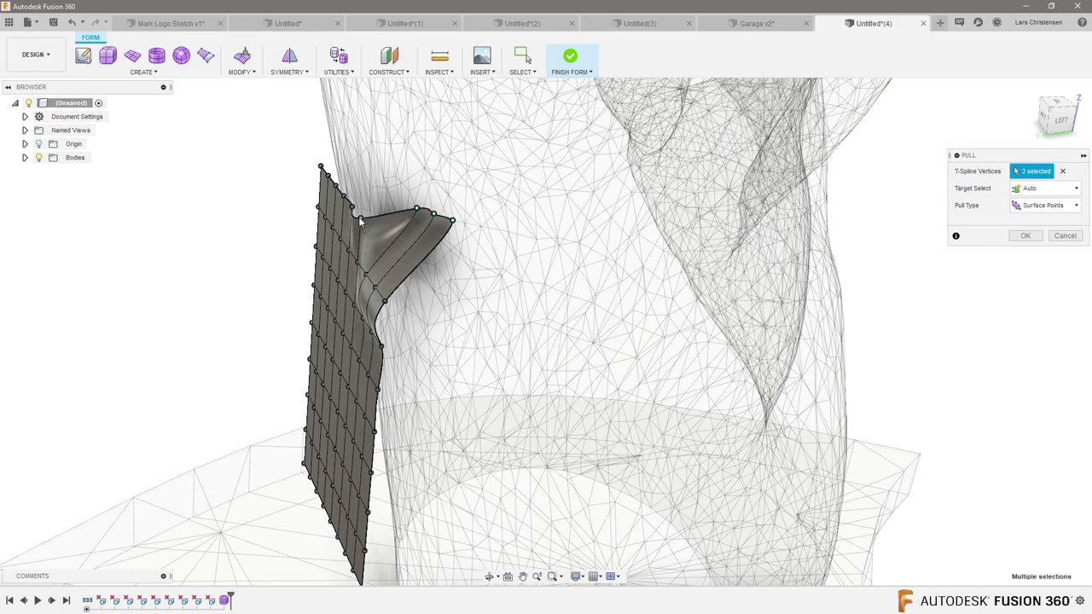
left_click(353, 216)
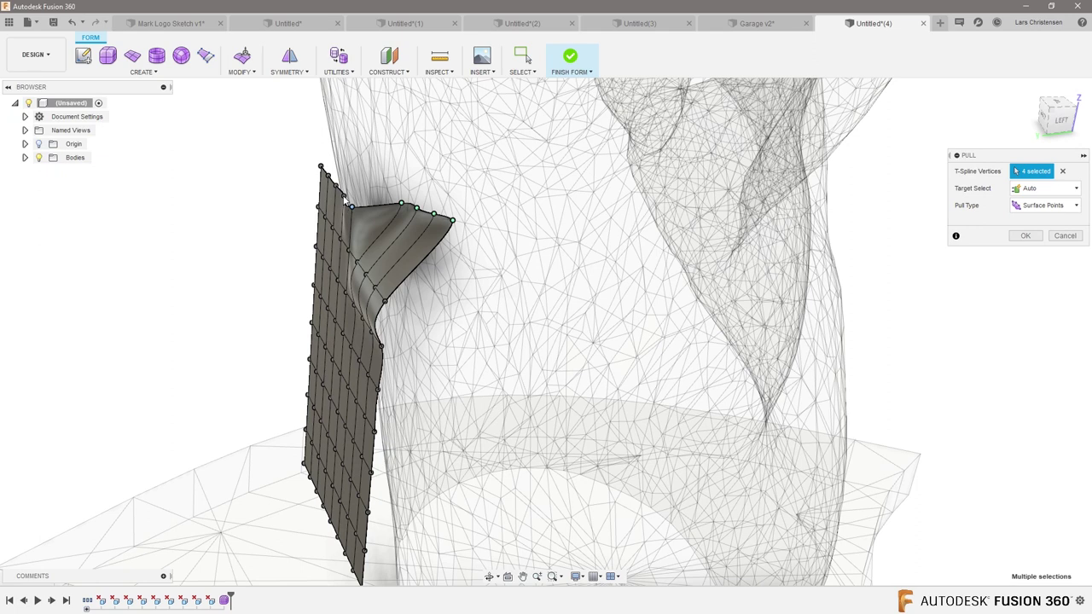
left_click(345, 200)
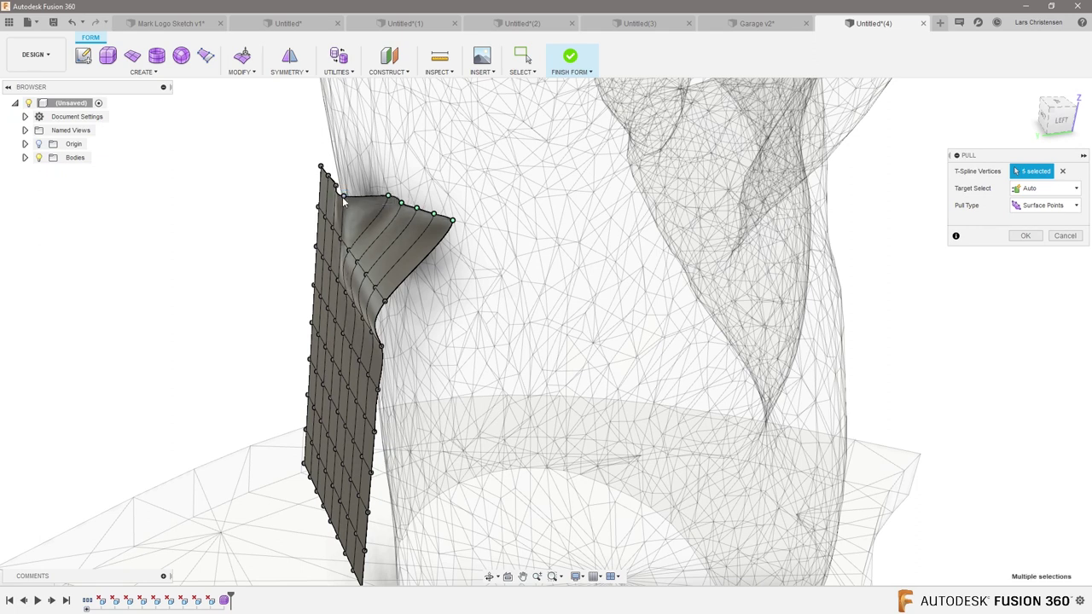
left_click(333, 185)
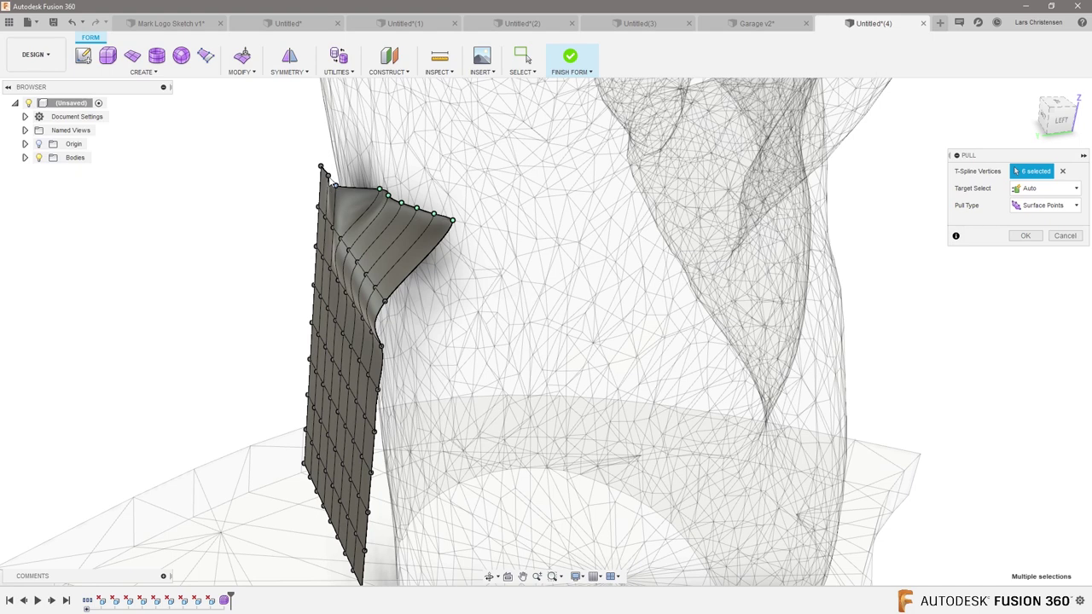
left_click(326, 175)
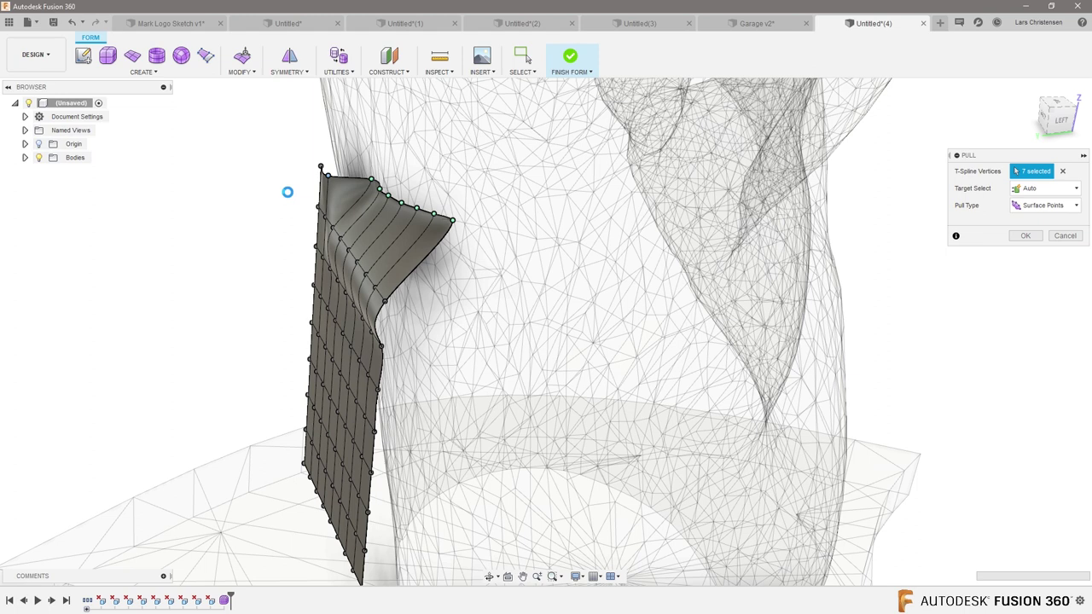
left_click(321, 178)
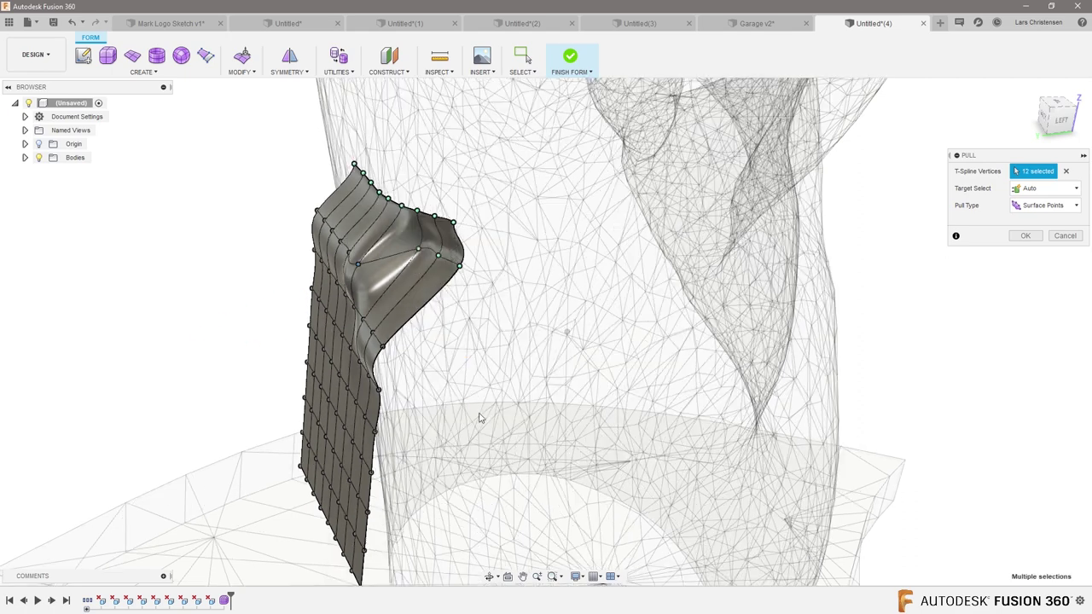
middle_click_drag(388, 333, 597, 354, "shift")
left_click(1025, 235)
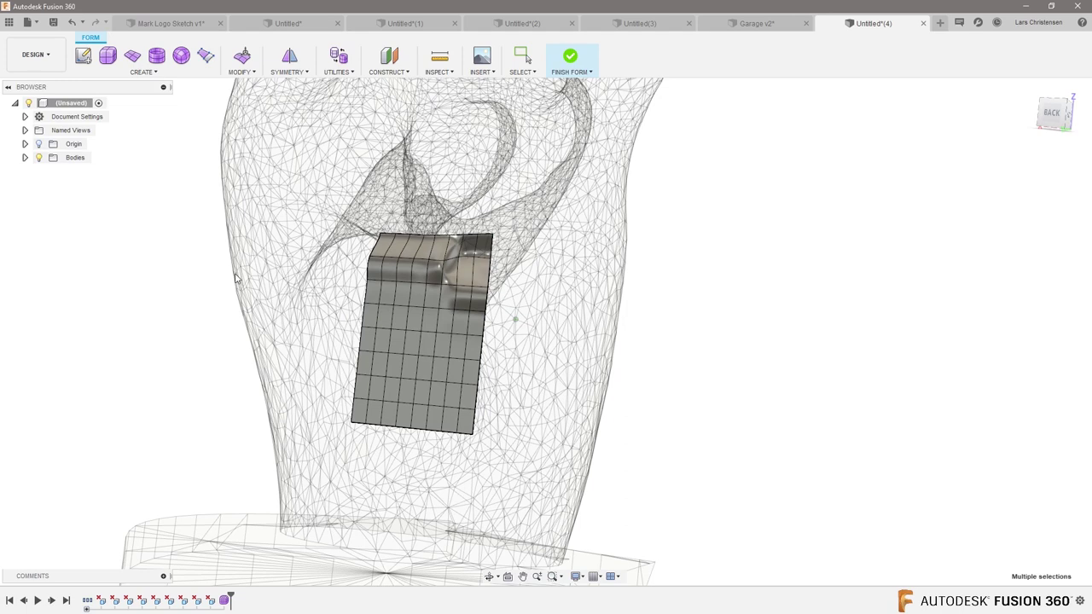
Finish the form, then delete the Form feature and its Body5 from the timeline
left_click(226, 599)
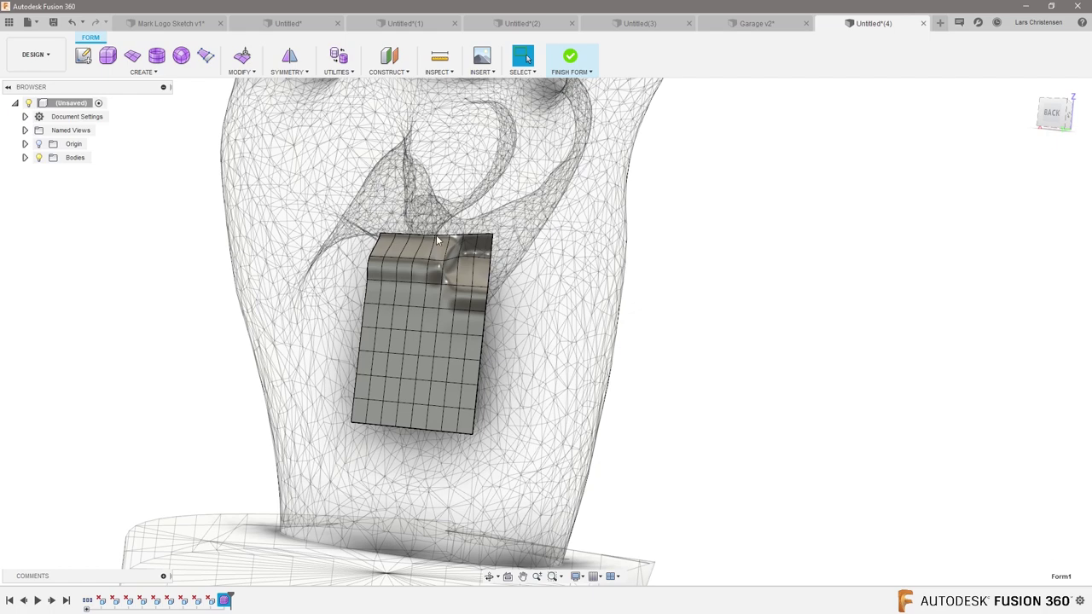
left_click(570, 57)
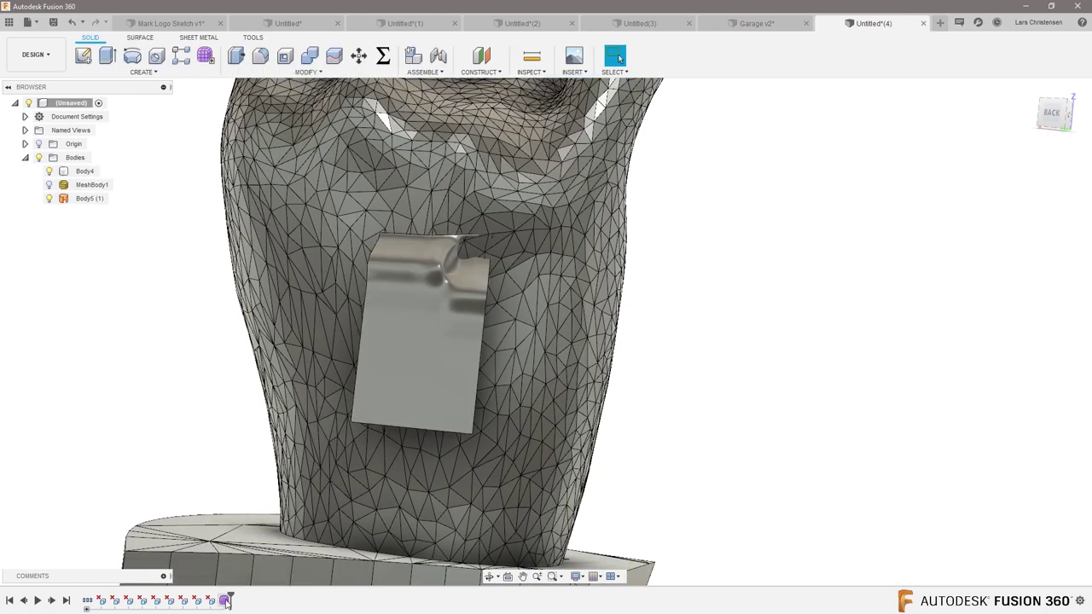
middle_click_drag(571, 276, 473, 256, "shift")
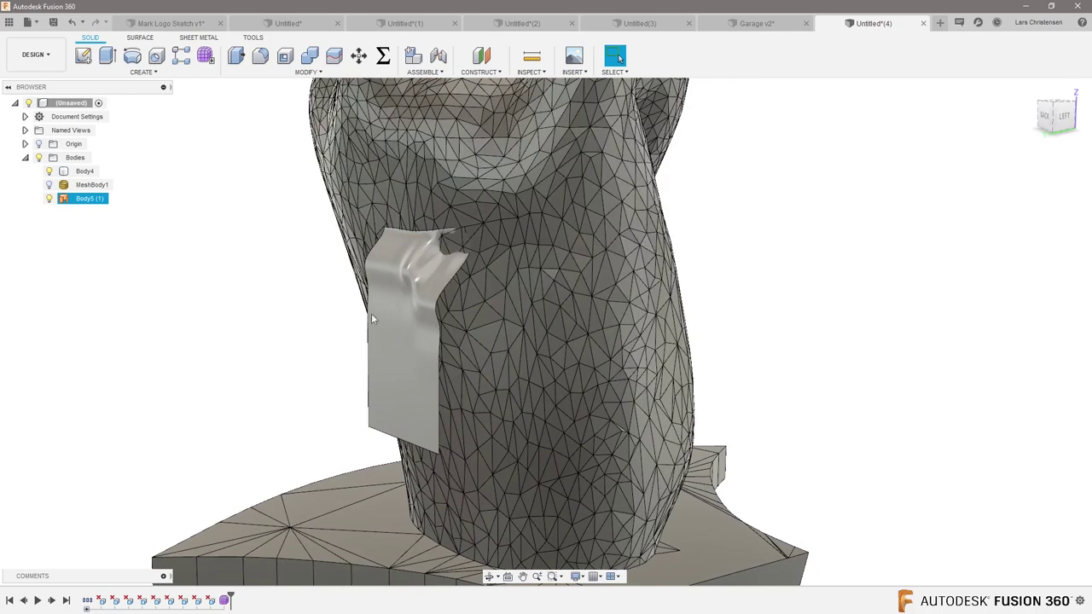
left_click(226, 601)
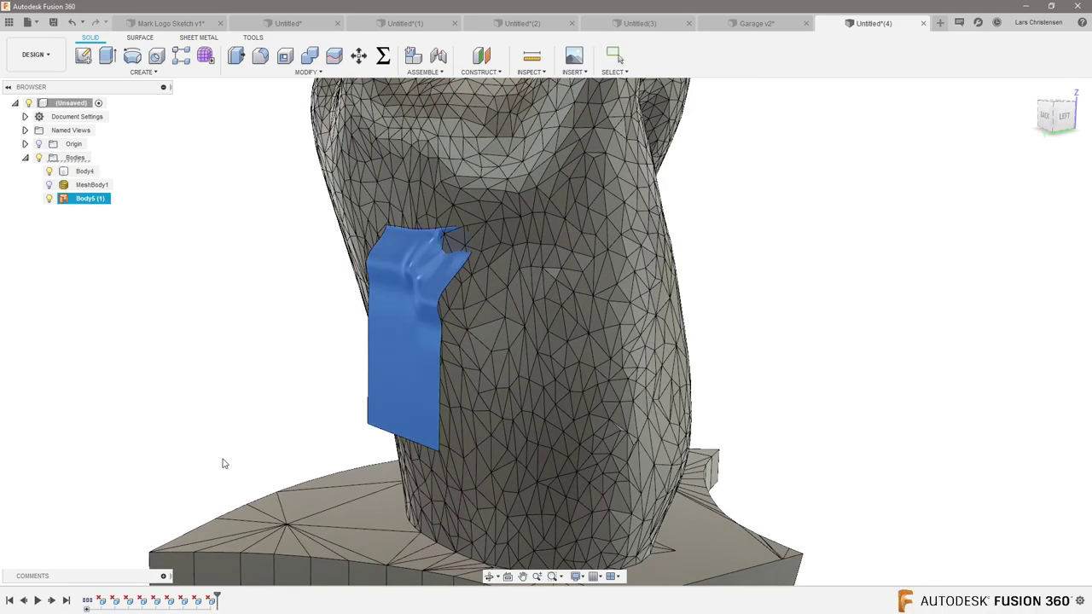
key("Delete")
scroll(244, 290, "down", 5)
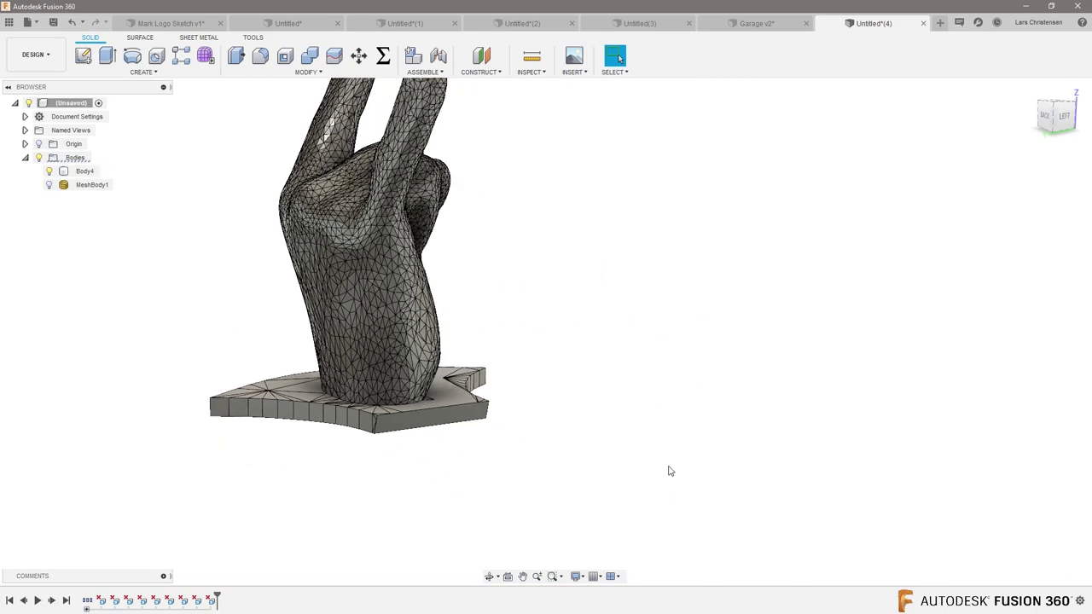
middle_click_drag(668, 470, 218, 247, "shift")
left_click(332, 358)
left_click(218, 248)
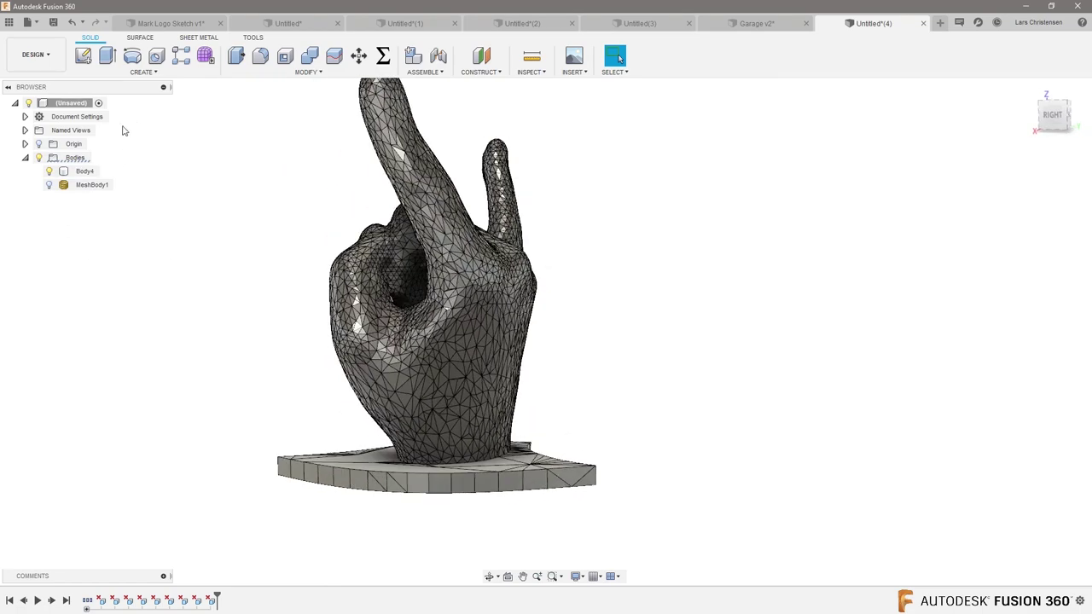
Create an offset construction plane from the XY plane, raised above the base
left_click(480, 57)
mouse_move(702, 462)
middle_mouse_down("shift")
mouse_move(653, 475)
mouse_move(671, 526)
mouse_move(714, 458)
middle_mouse_up("shift")
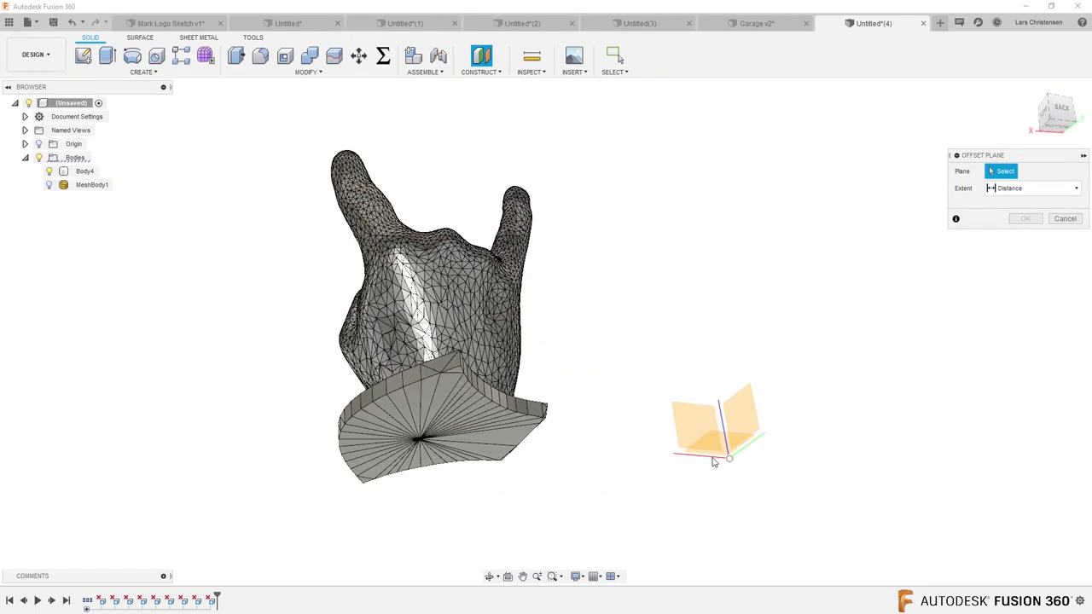
left_click(714, 458)
left_click(1058, 112)
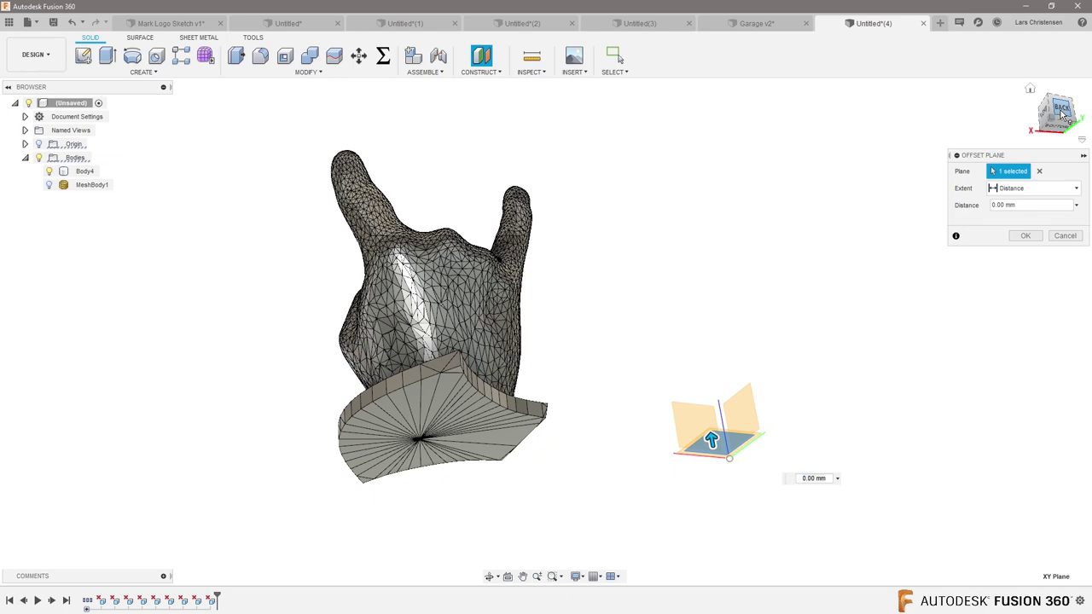
left_click_drag(687, 468, 686, 445)
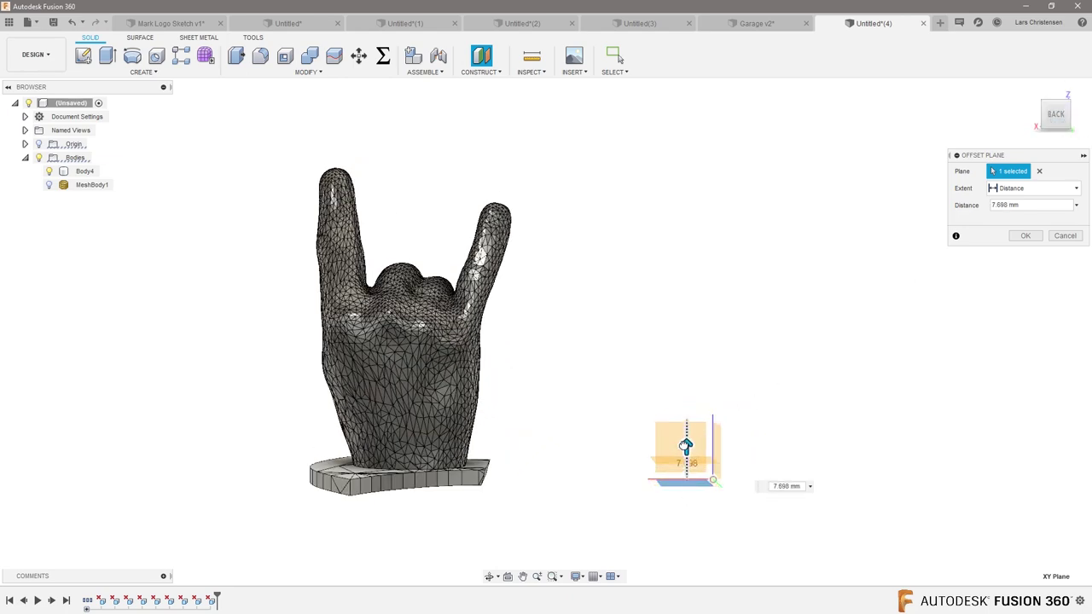
left_click(1025, 236)
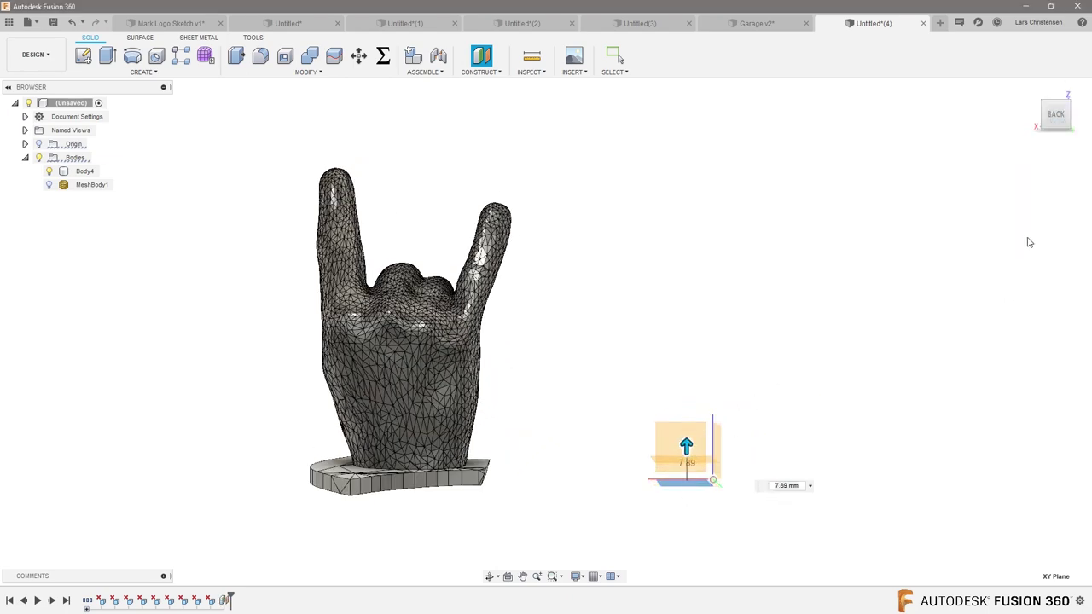
Split the hand body at the construction plane
left_click(333, 58)
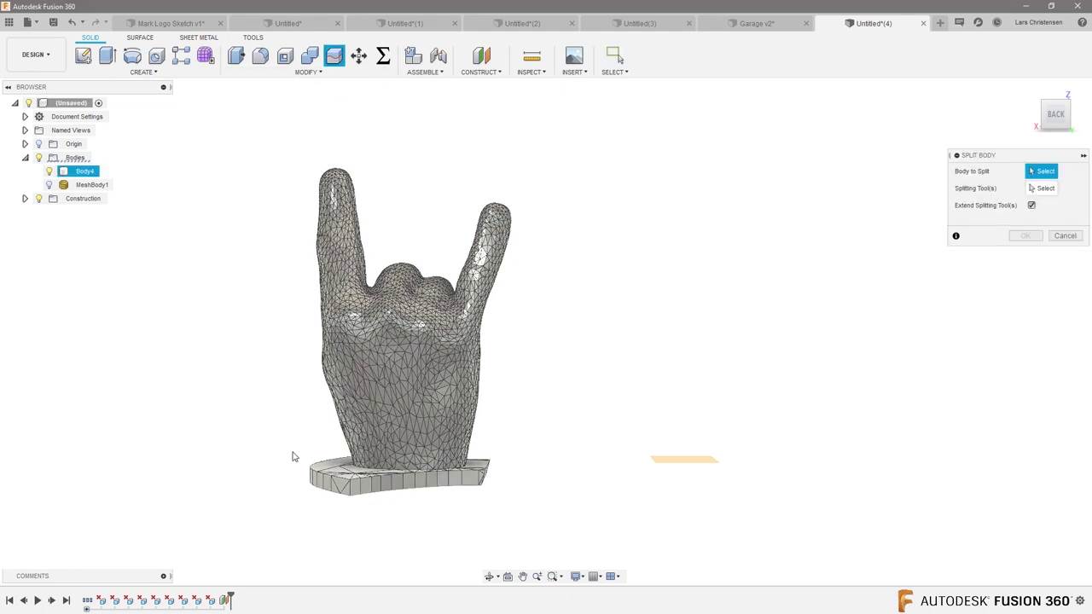
left_click(393, 363)
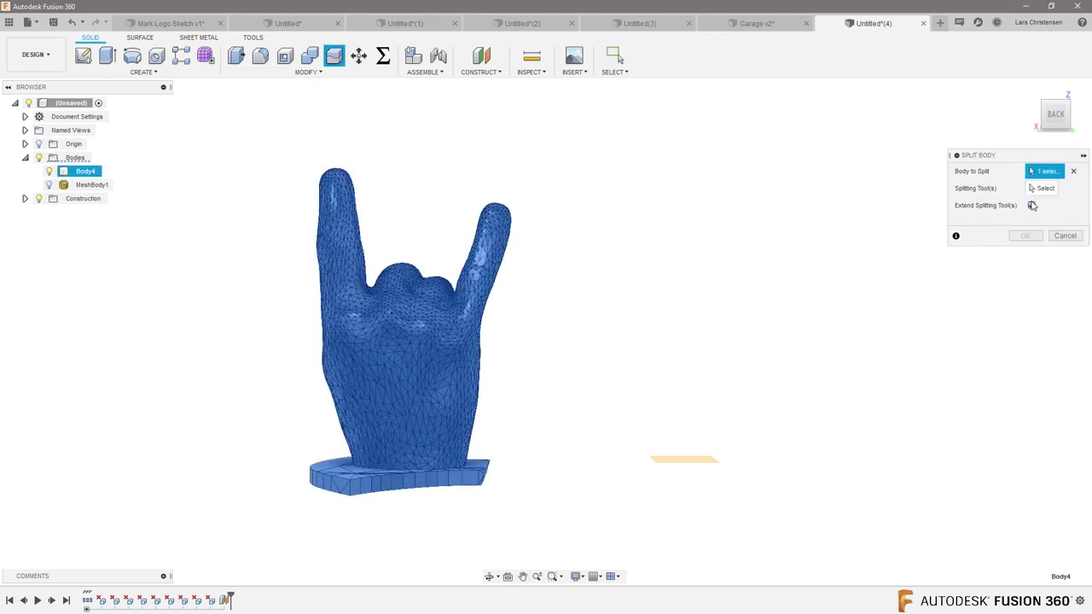
left_click(714, 461)
left_click(1026, 219)
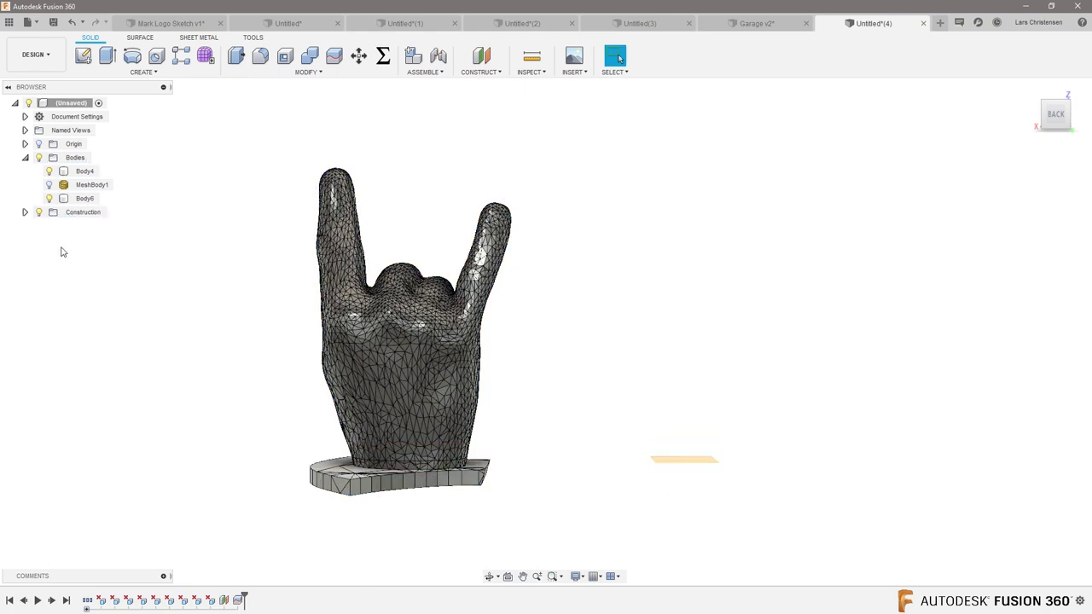
Delete the old base body Body4, leaving the baseless hand
left_click(67, 199)
left_click(65, 171)
right_click(64, 172)
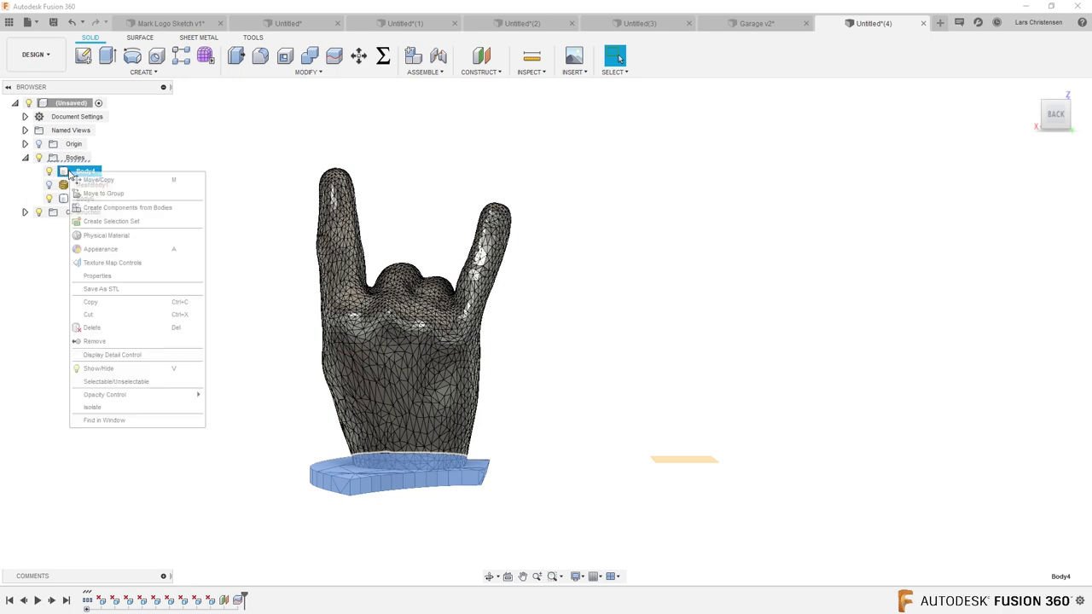
left_click(132, 344)
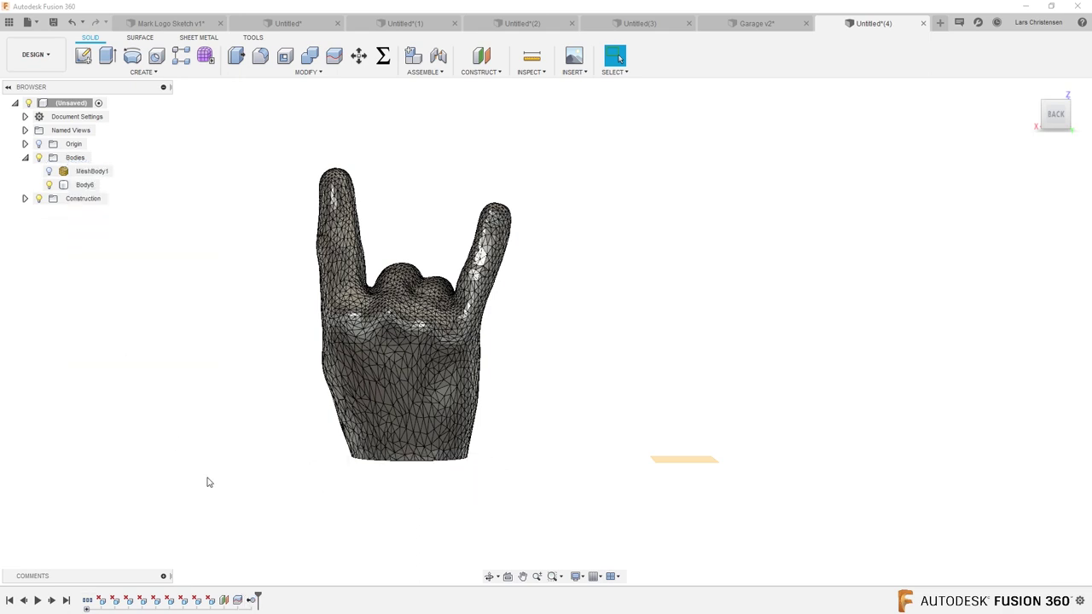
left_click(85, 58)
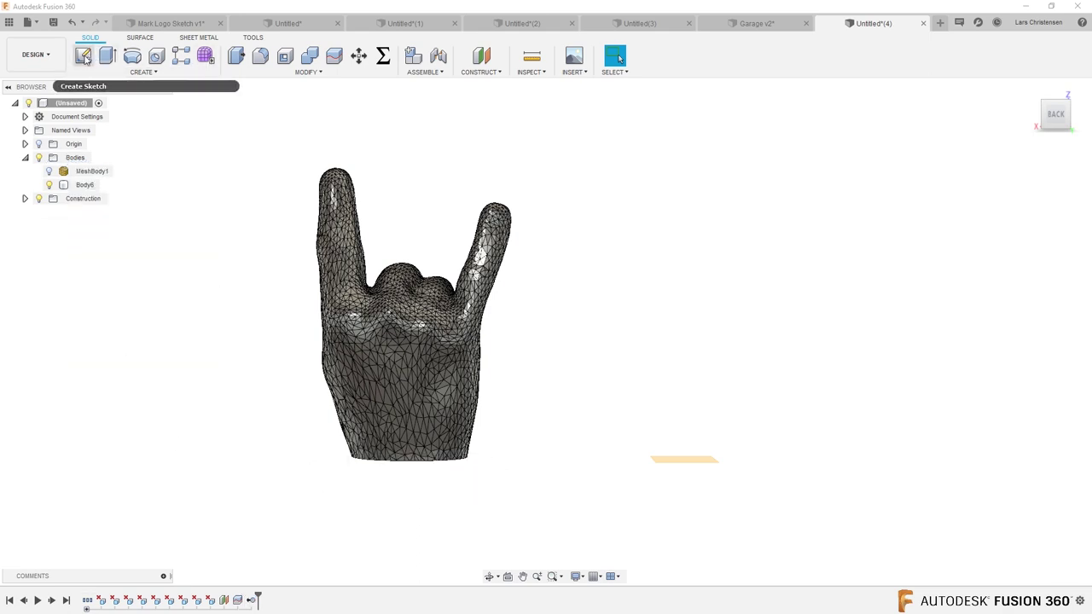
Sketch a centre circle around the hand's flat bottom face
left_click(354, 451)
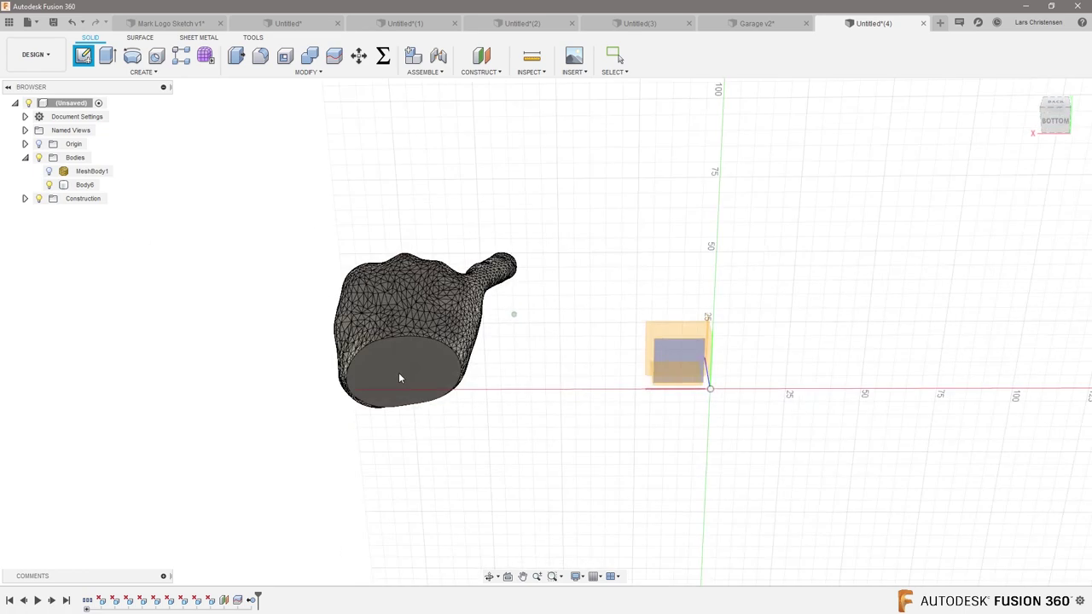
left_click(398, 372)
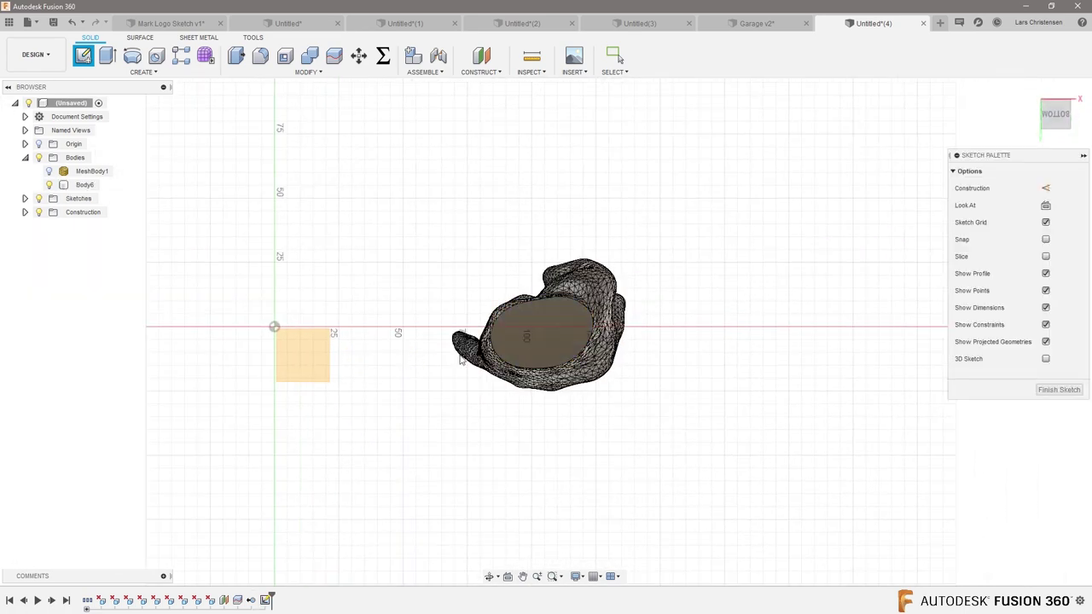
key("c")
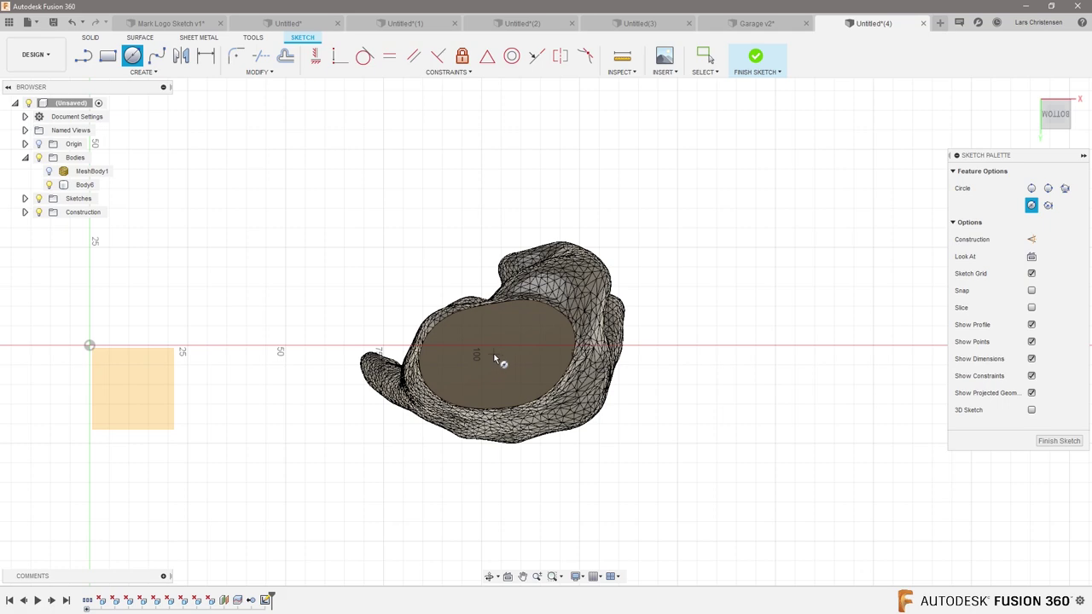
left_click(494, 354)
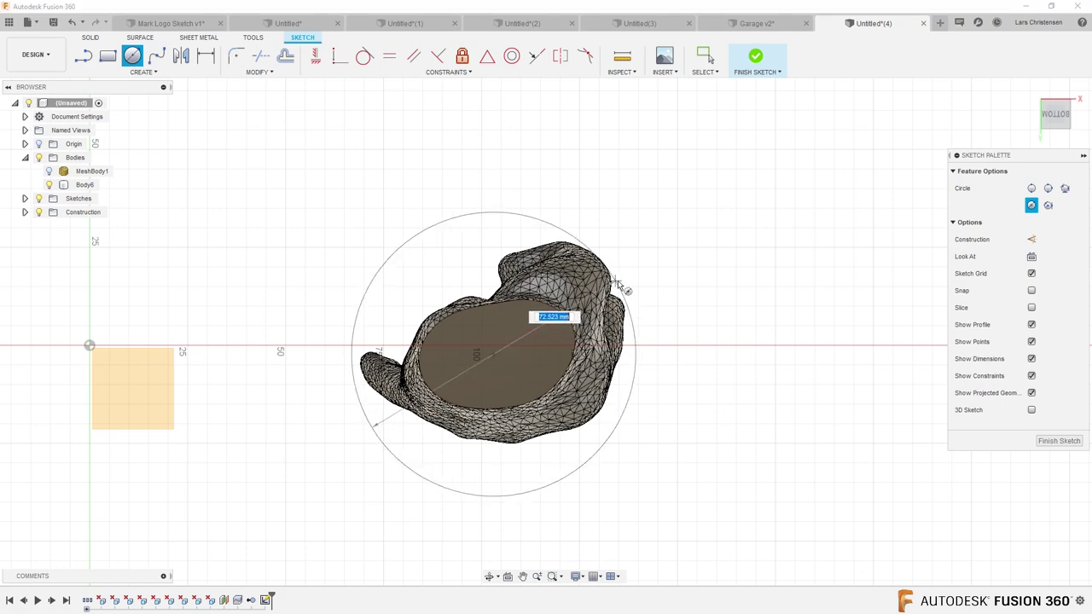
left_click(626, 280)
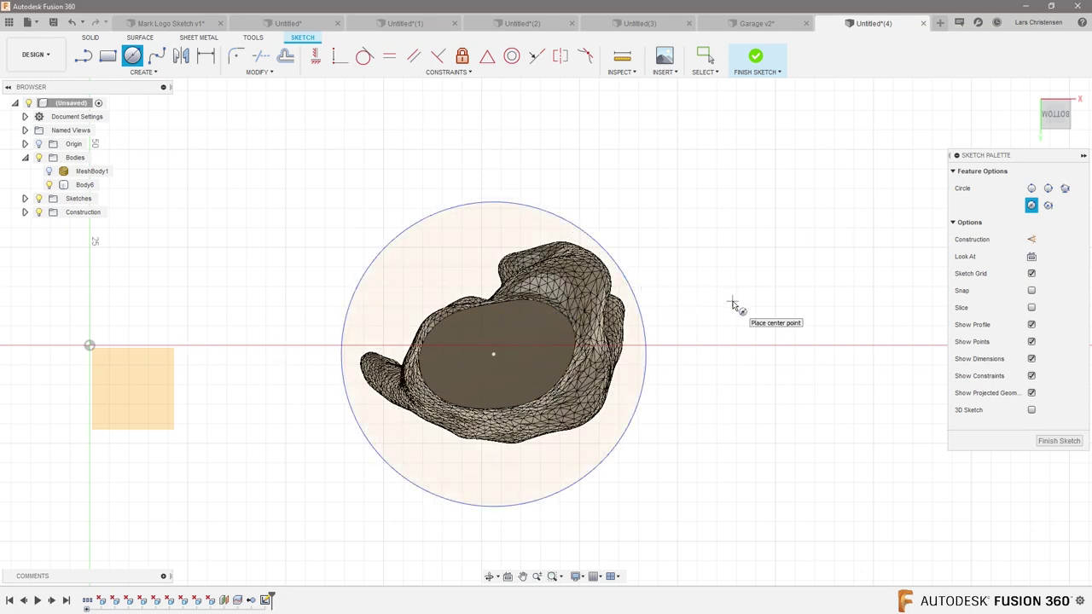
Extrude both circle profiles 12.235 mm downward, joined to the hand
key("e")
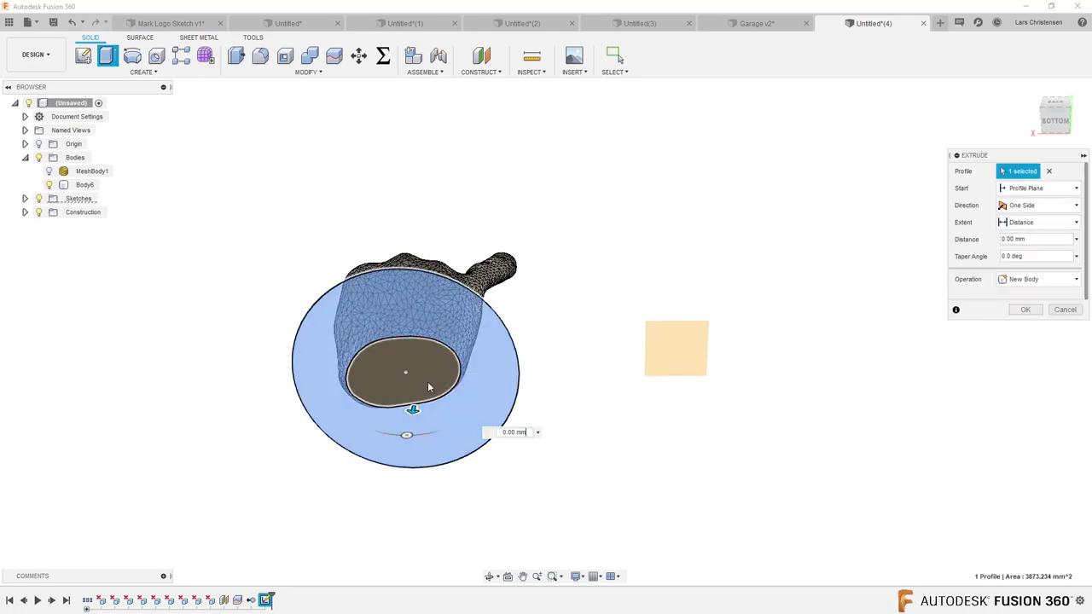
left_click(428, 386)
middle_click_drag(589, 446, 452, 473, "shift")
left_click_drag(417, 419, 424, 454)
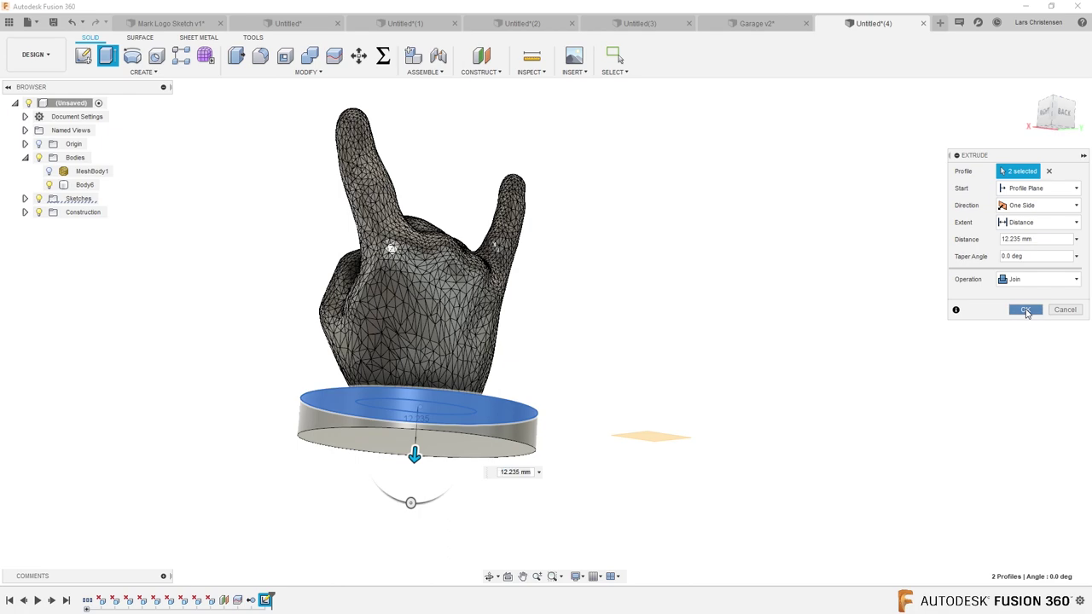
left_click(1026, 310)
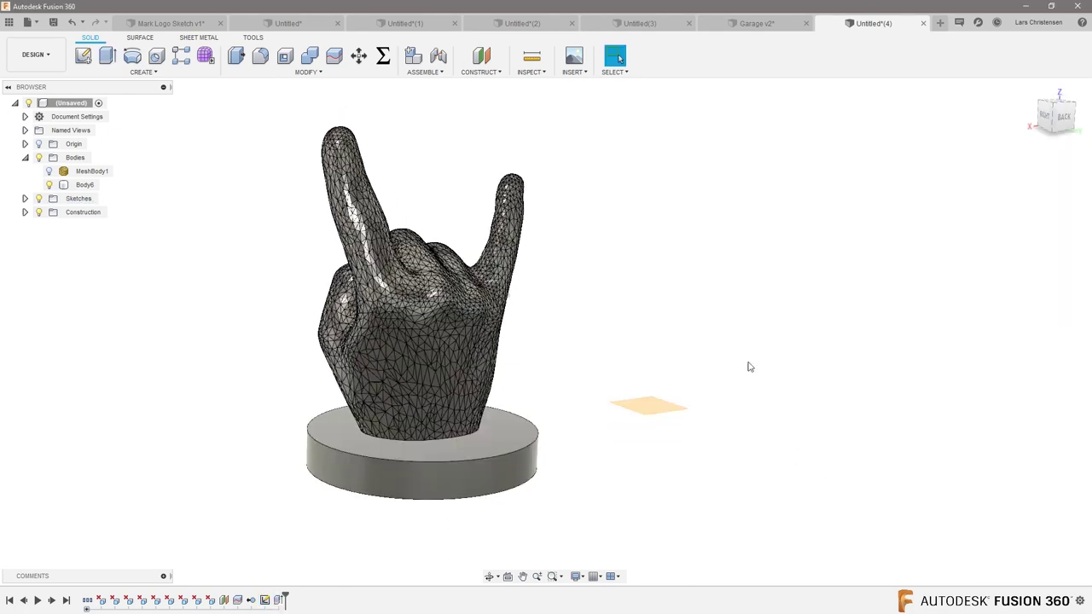
Orbit around the hand to inspect the new round disc base from several angles
middle_click_drag(312, 319, 806, 521, "shift")
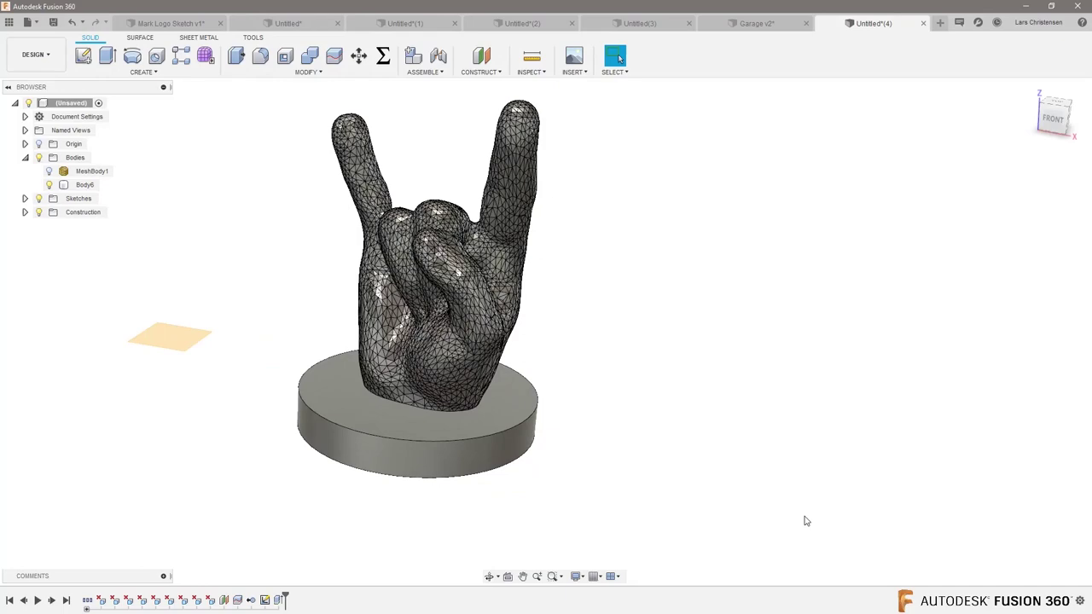
middle_click_drag(156, 340, 216, 316, "shift")
left_click(314, 372)
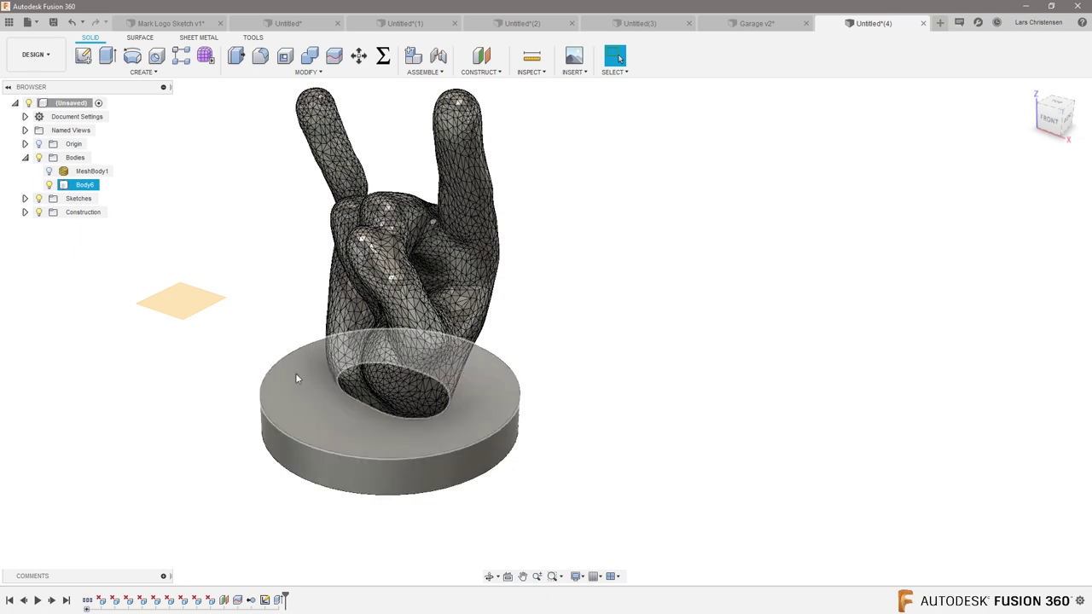
left_click(337, 512)
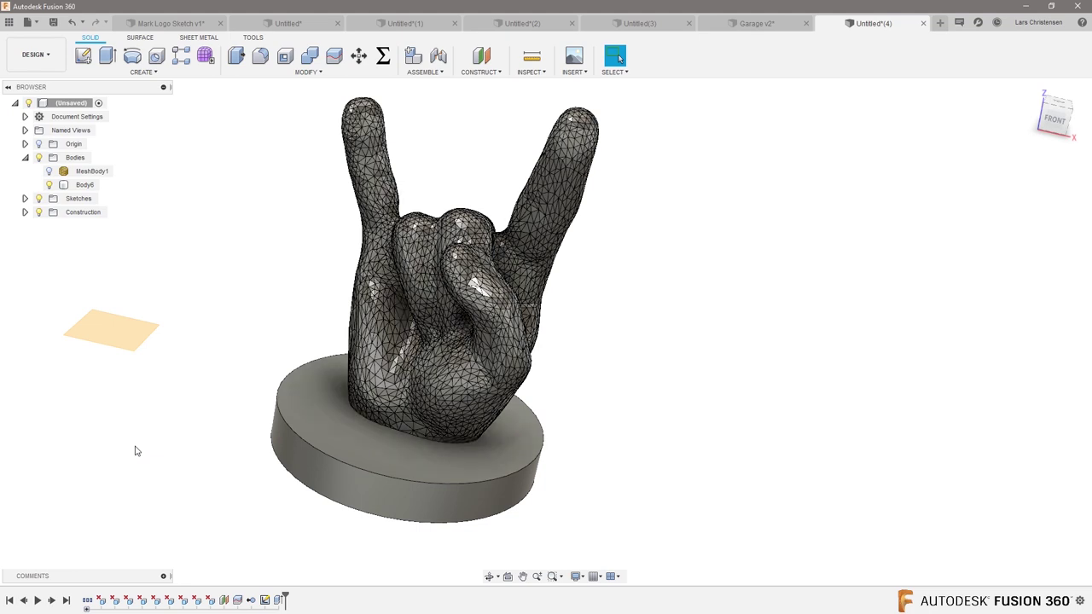
left_click(286, 76)
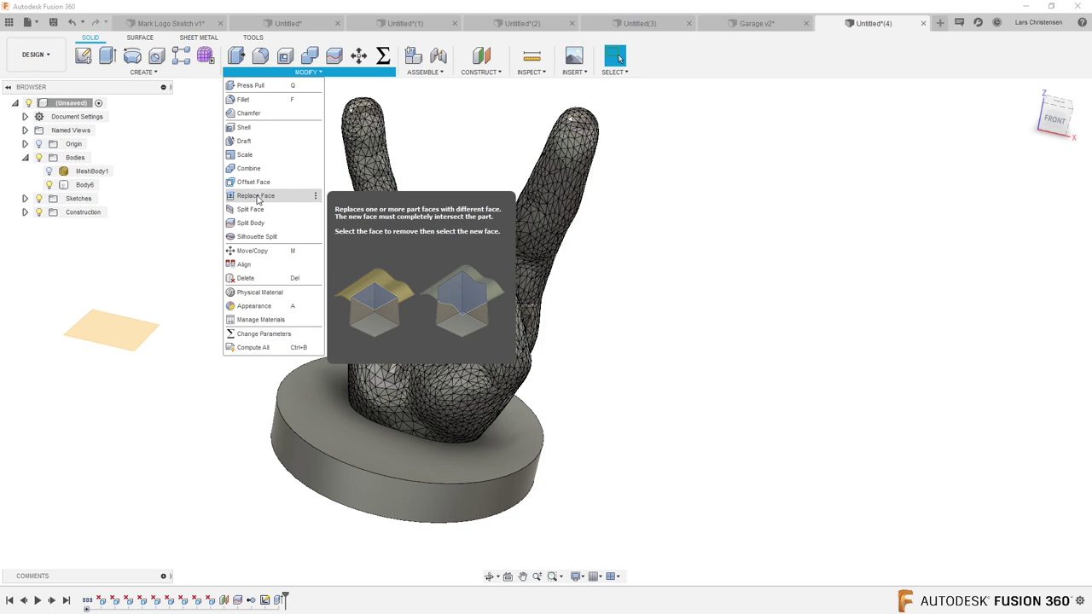
Chamfer the disc base's top and bottom rim edges at 2 mm equal distance
left_click(248, 113)
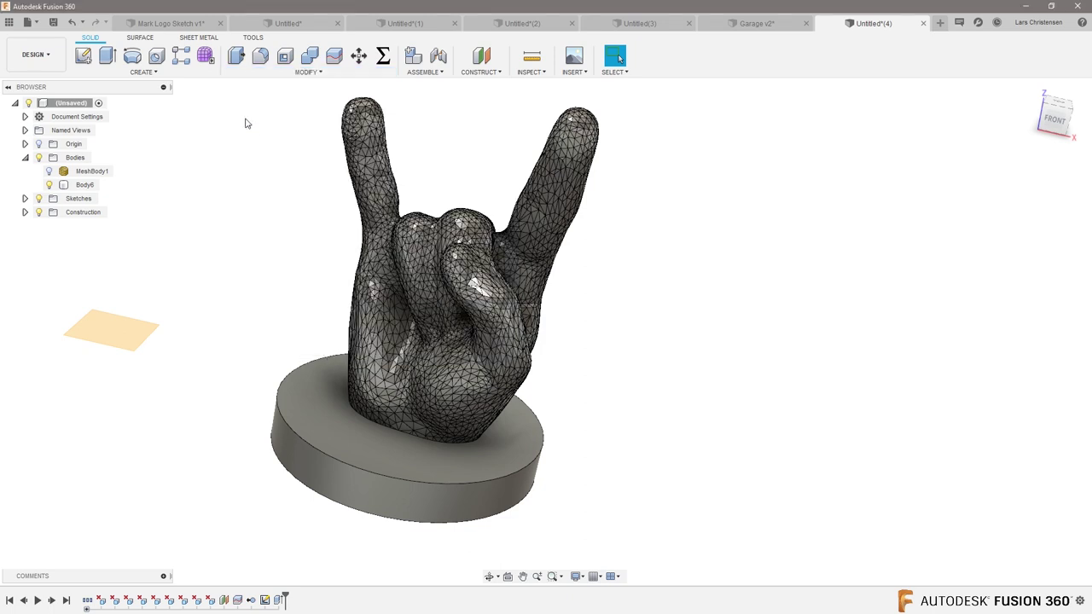
left_click(288, 476)
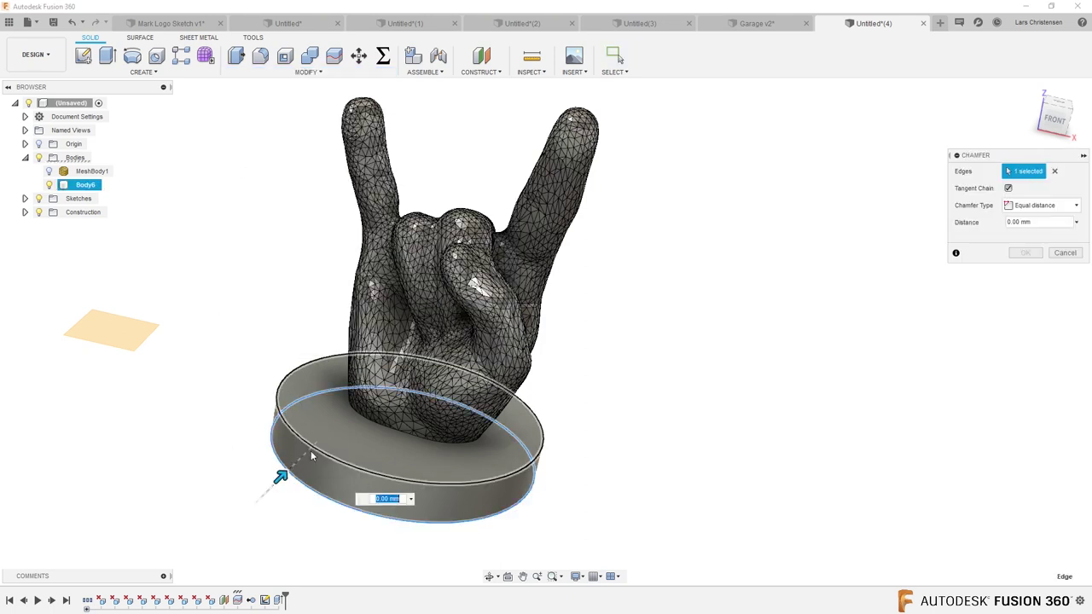
left_click(312, 450)
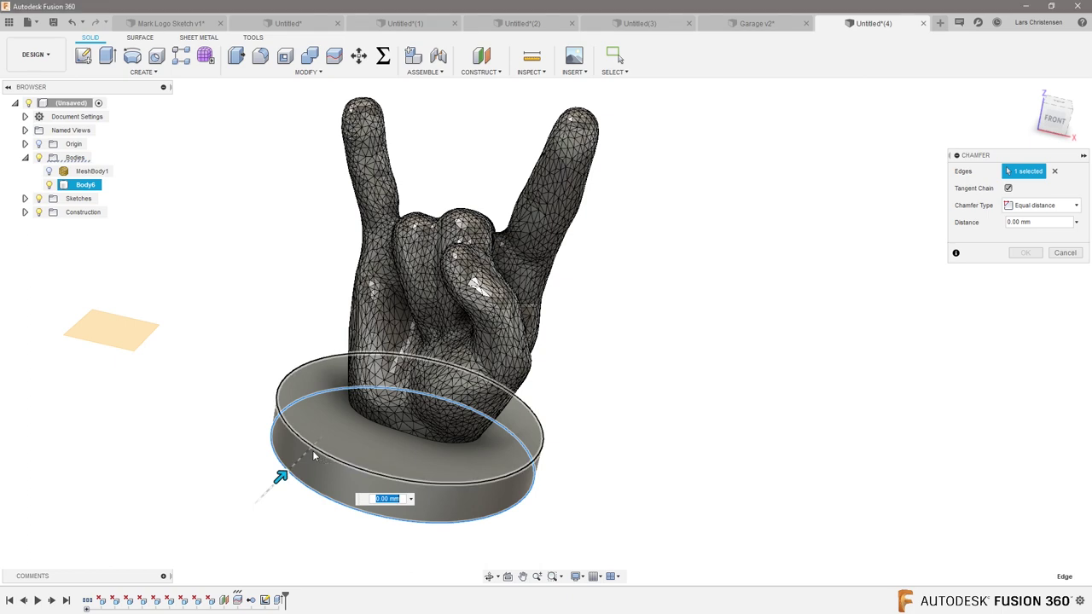
type("5")
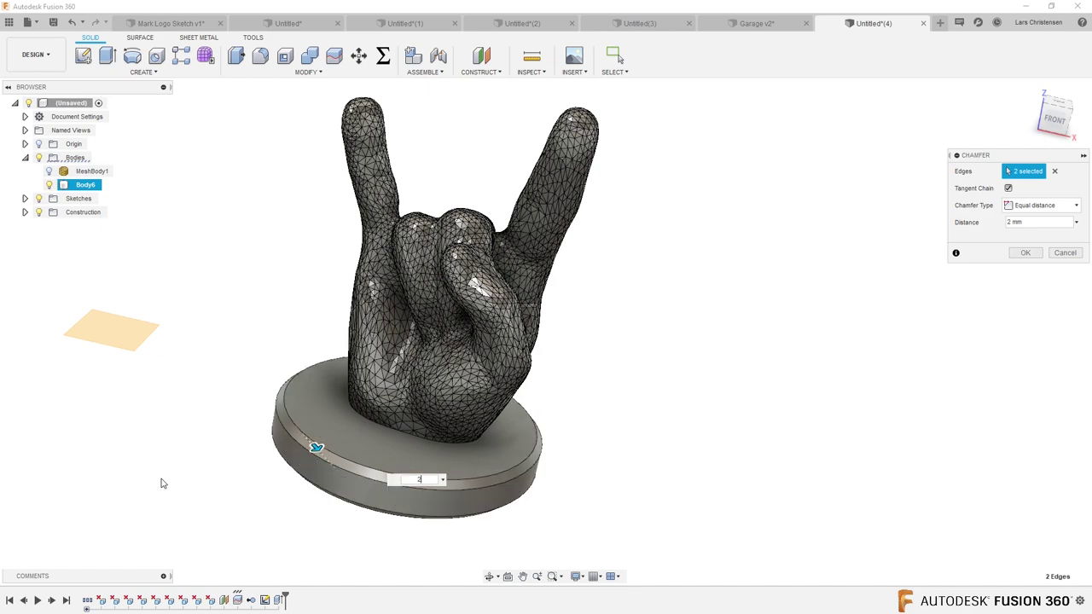
key("Return")
middle_click_drag(129, 380, 219, 285, "shift")
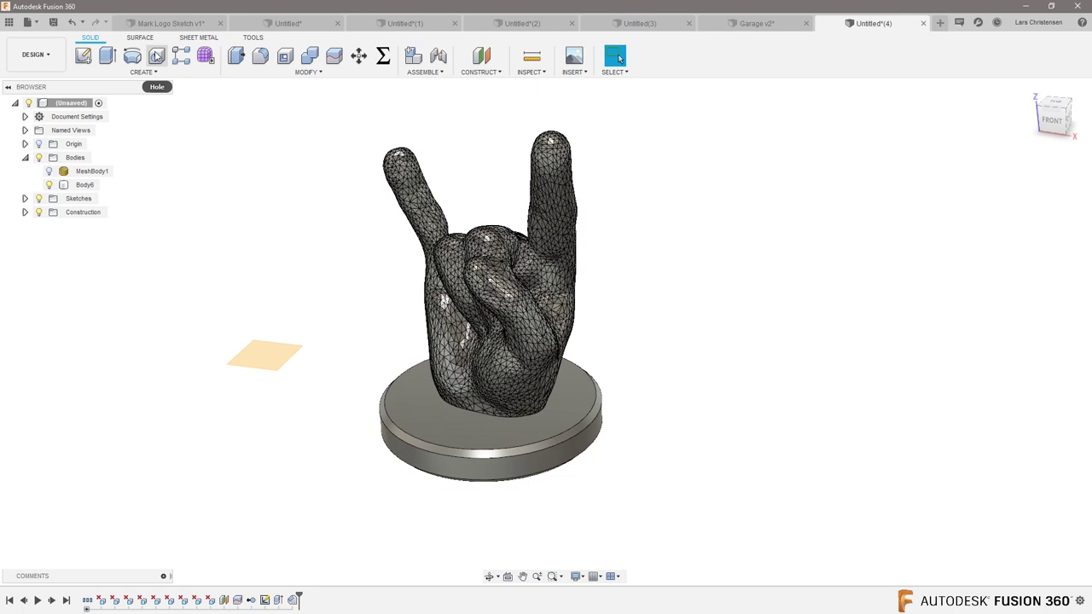
left_click(253, 37)
Send Body6, the hand on its base, to Cura via Make > 3D Print
left_click(85, 72)
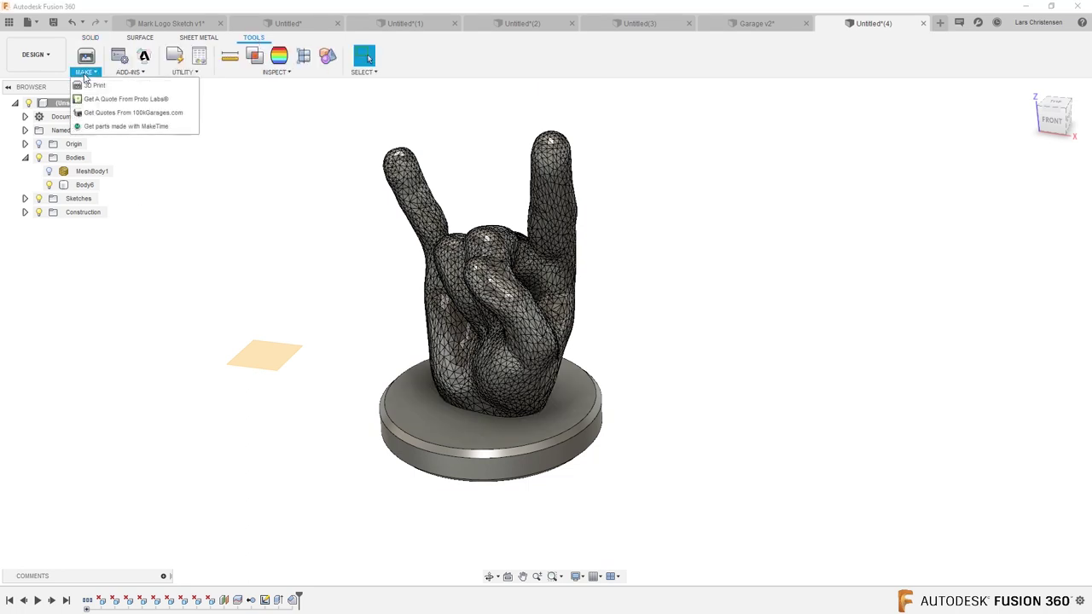
left_click(94, 85)
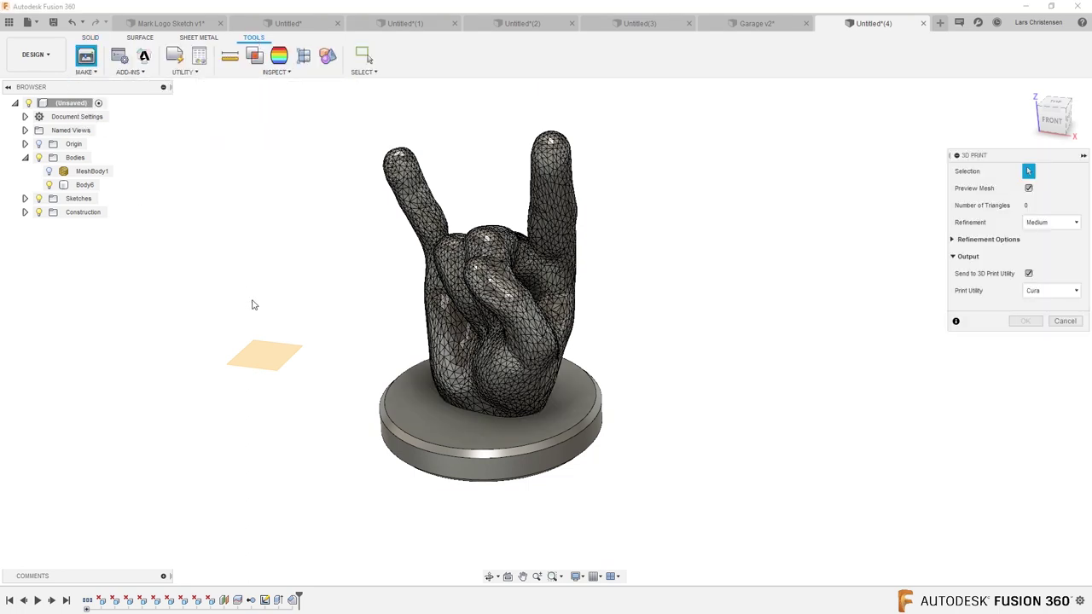
left_click(551, 331)
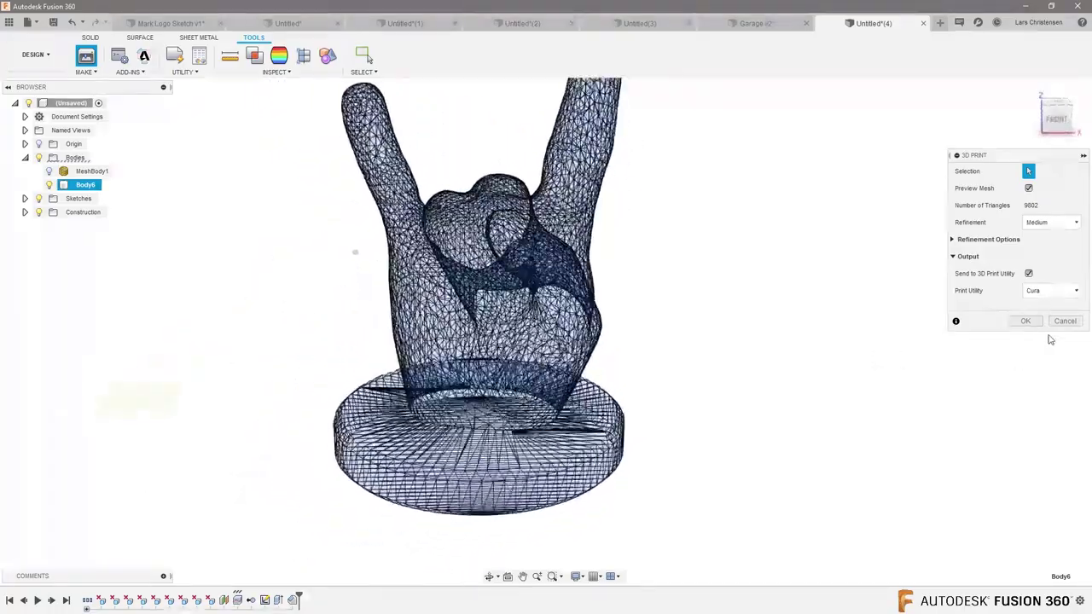
left_click(1026, 320)
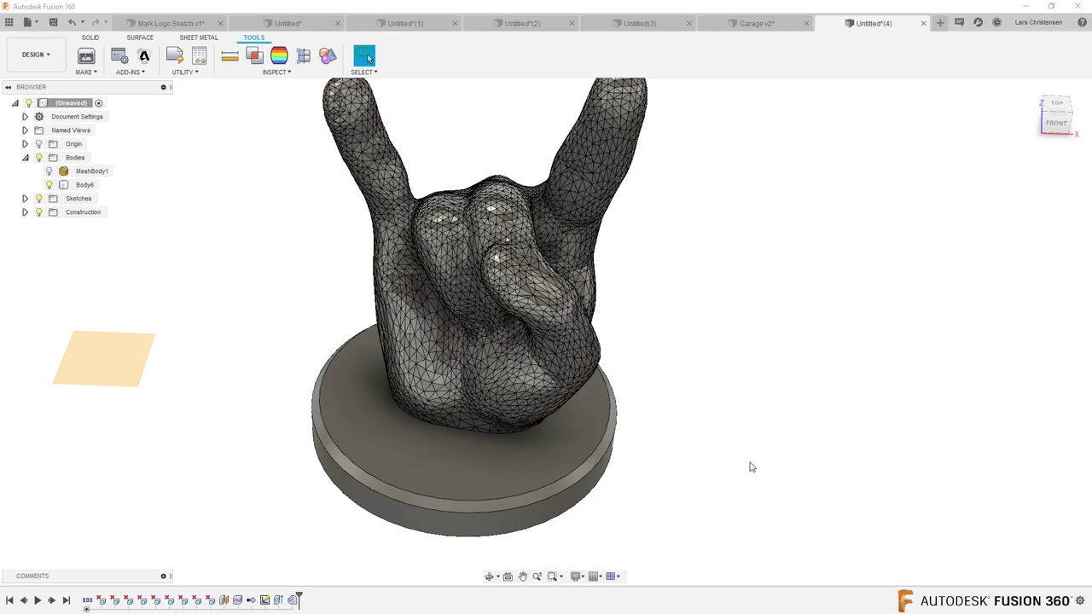
left_click(660, 446)
middle_click_drag(661, 446, 611, 358, "shift")
left_click(267, 412)
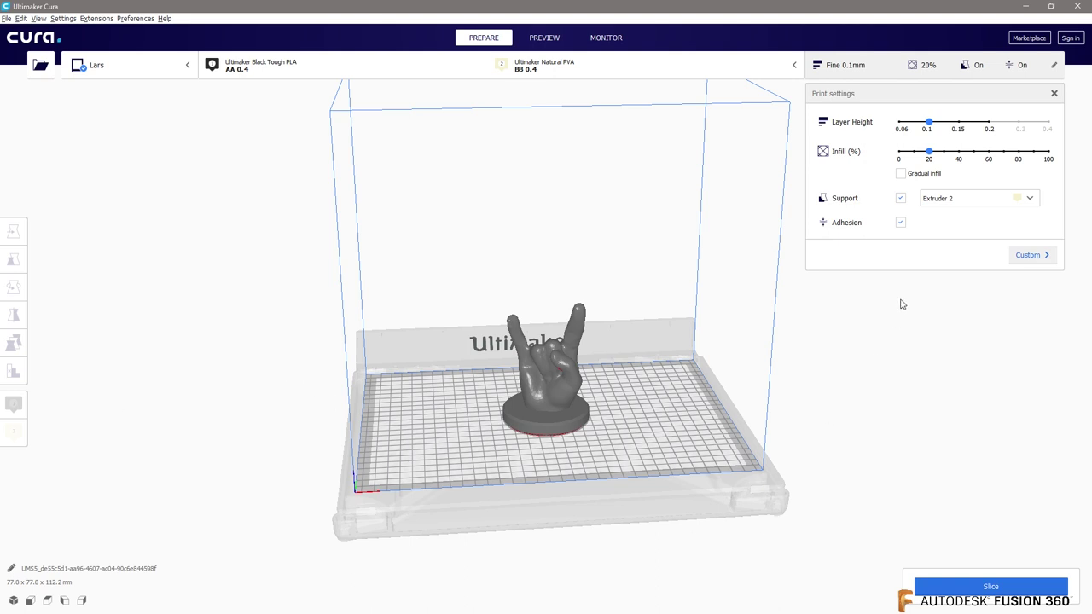
Set layer height to 0.2 mm, turn support off, and slice for a 5 h 56 min estimate
left_click_drag(929, 124, 991, 128)
left_click(900, 199)
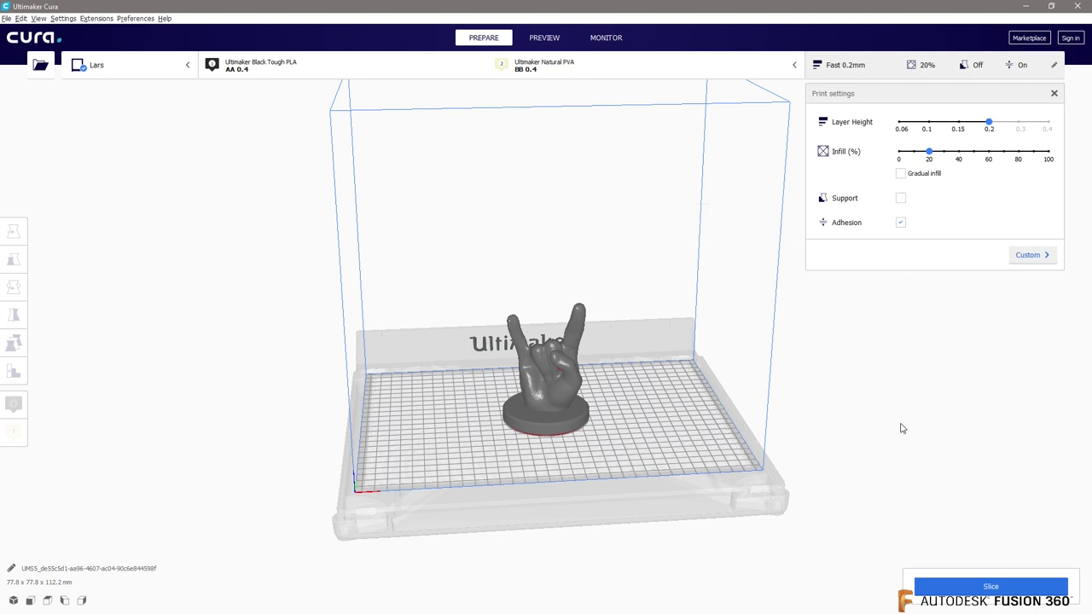
left_click(951, 583)
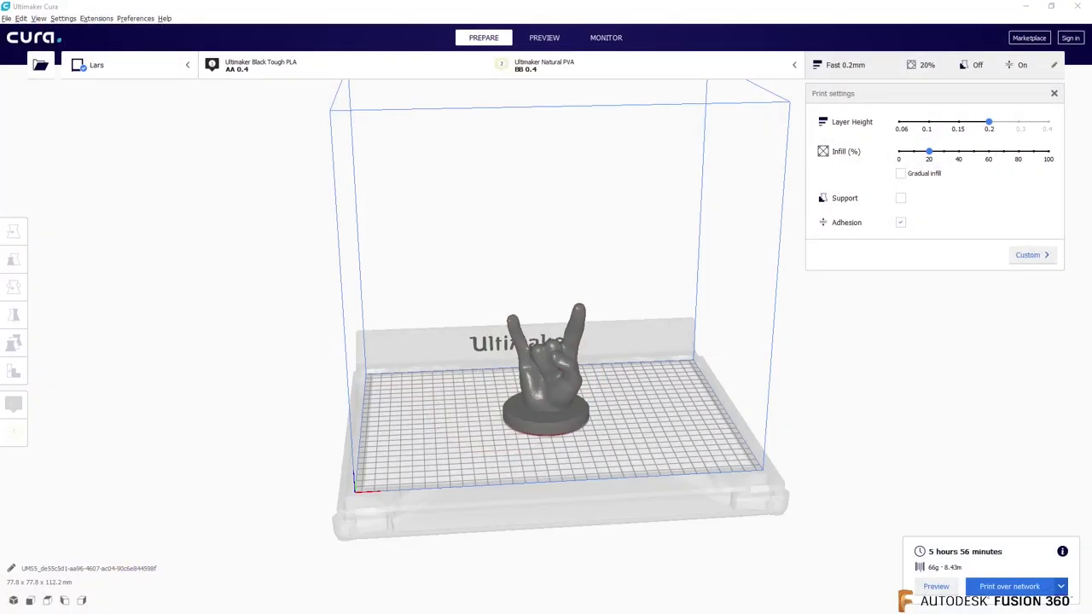
Close Cura, start a new Untitled design, and enlarge the C Channel.jpg photo full screen
left_click(1076, 6)
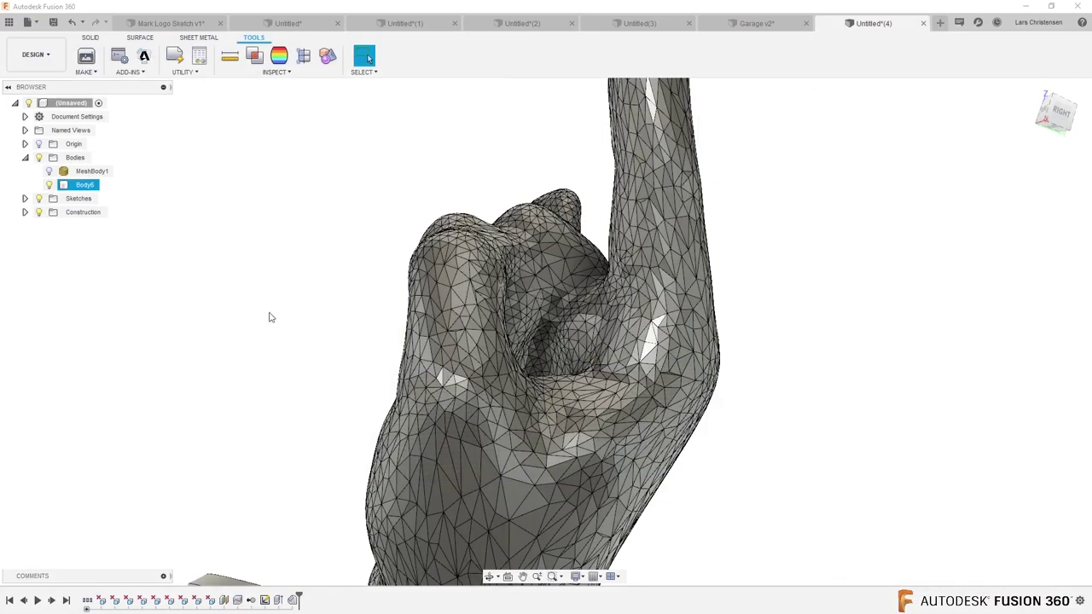
scroll(506, 320, "down", 5)
left_click(349, 341)
middle_click_drag(349, 348, 944, 30, "shift")
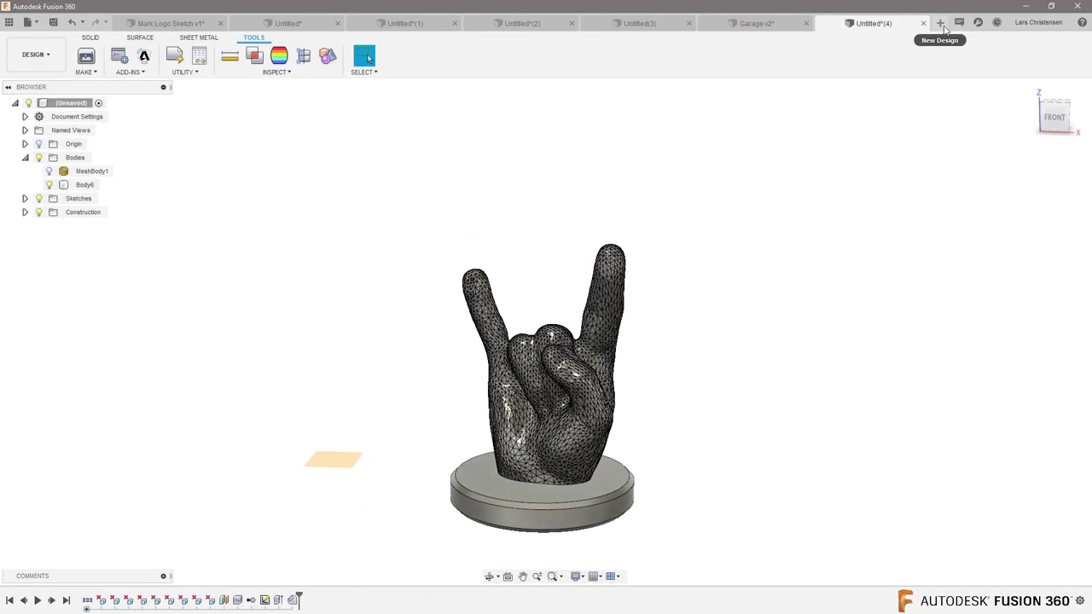
left_click(941, 23)
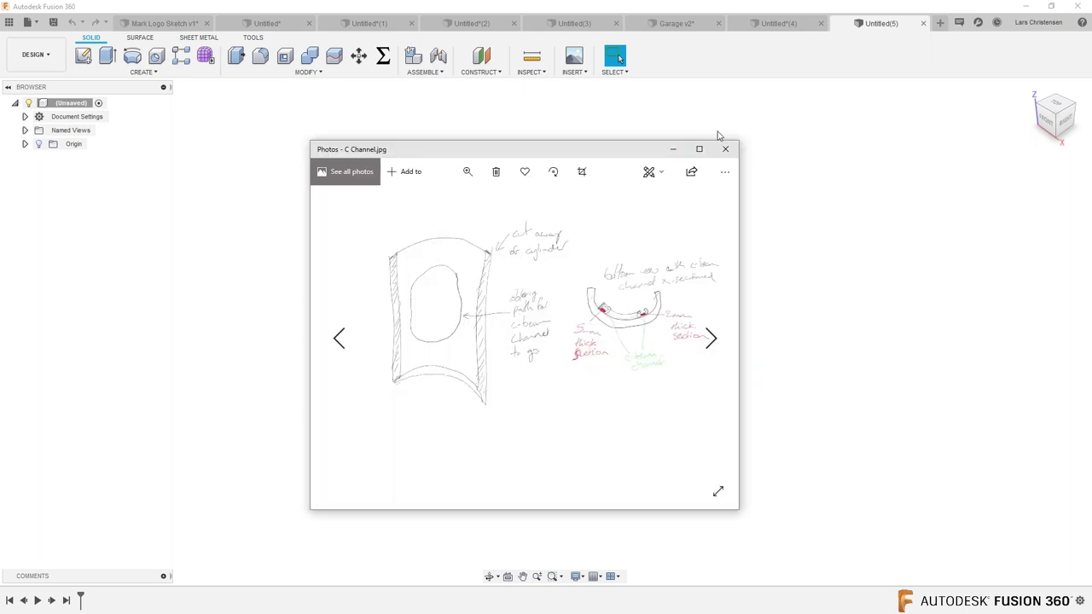
left_click(698, 148)
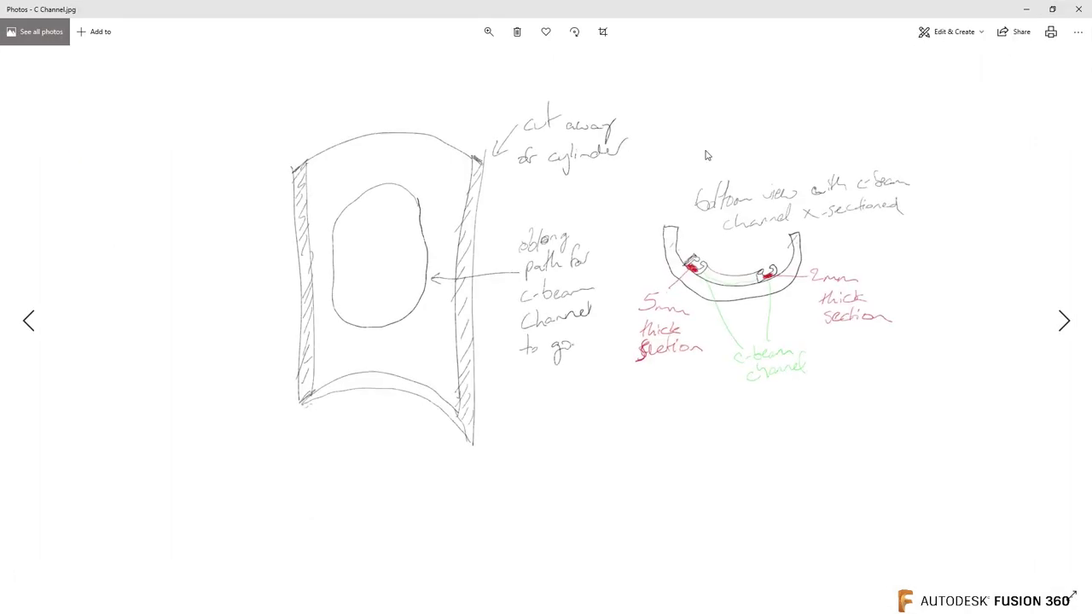
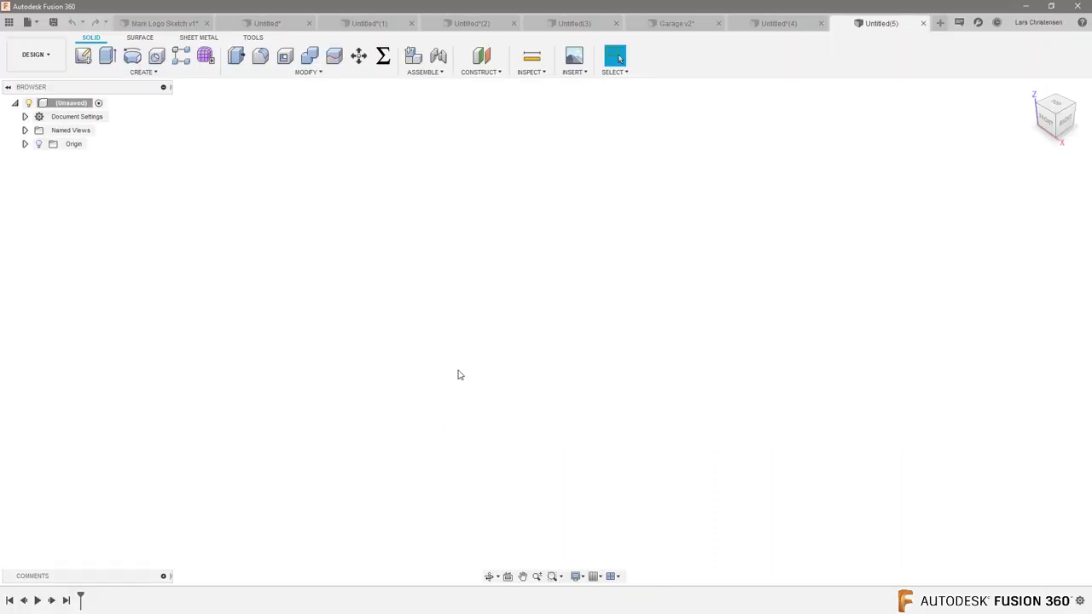
Sketch a 200 mm diameter circle centred at the origin on the XY ground plane
left_click(82, 55)
left_click(625, 335)
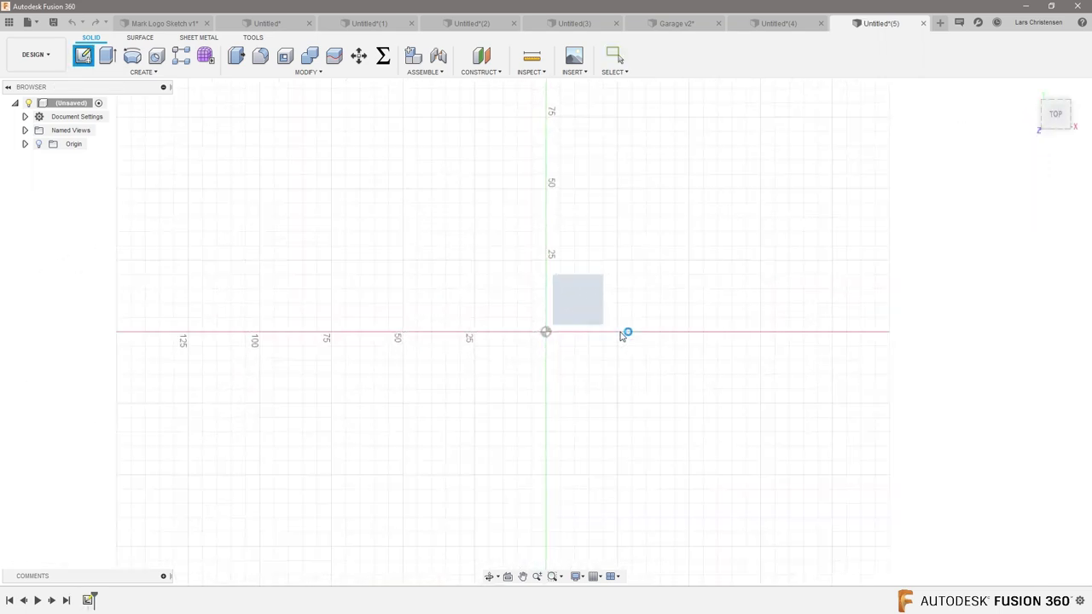
key("c")
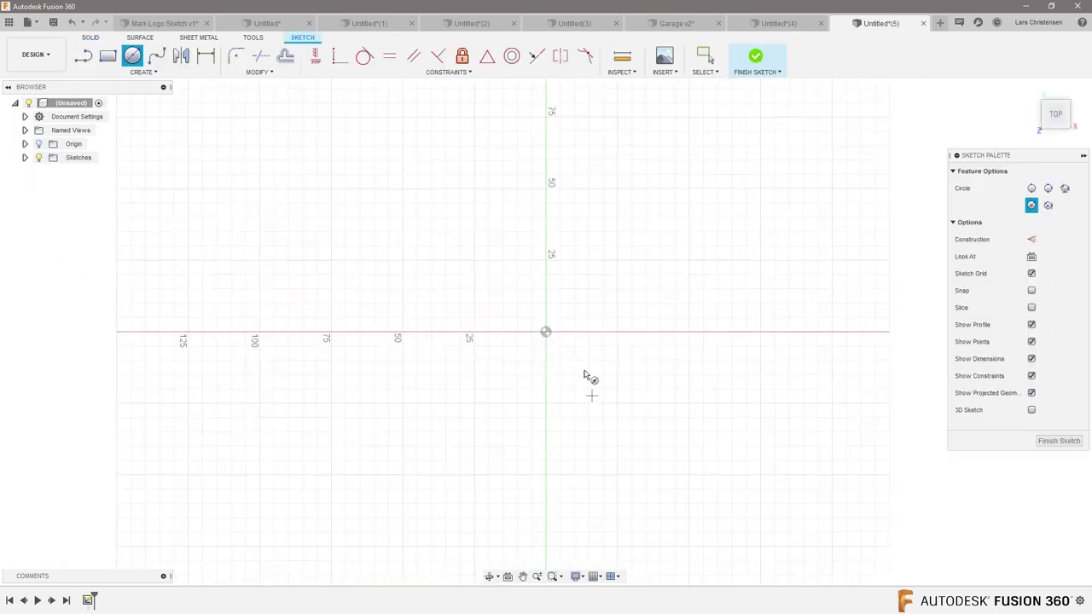
left_click(546, 332)
type("200")
key("Tab")
key("Return")
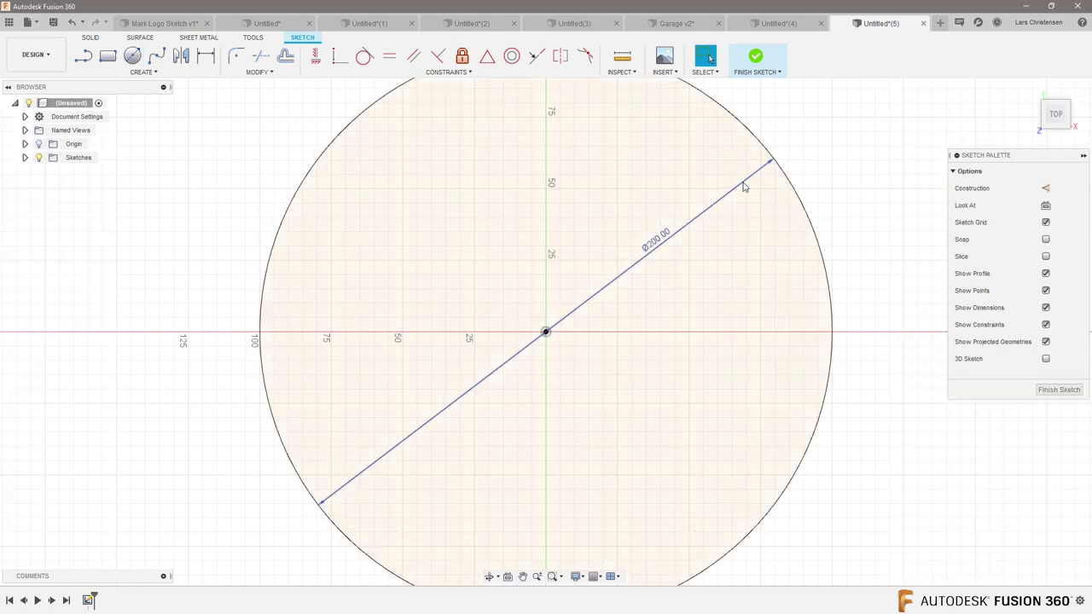
scroll(502, 353, "down", 4)
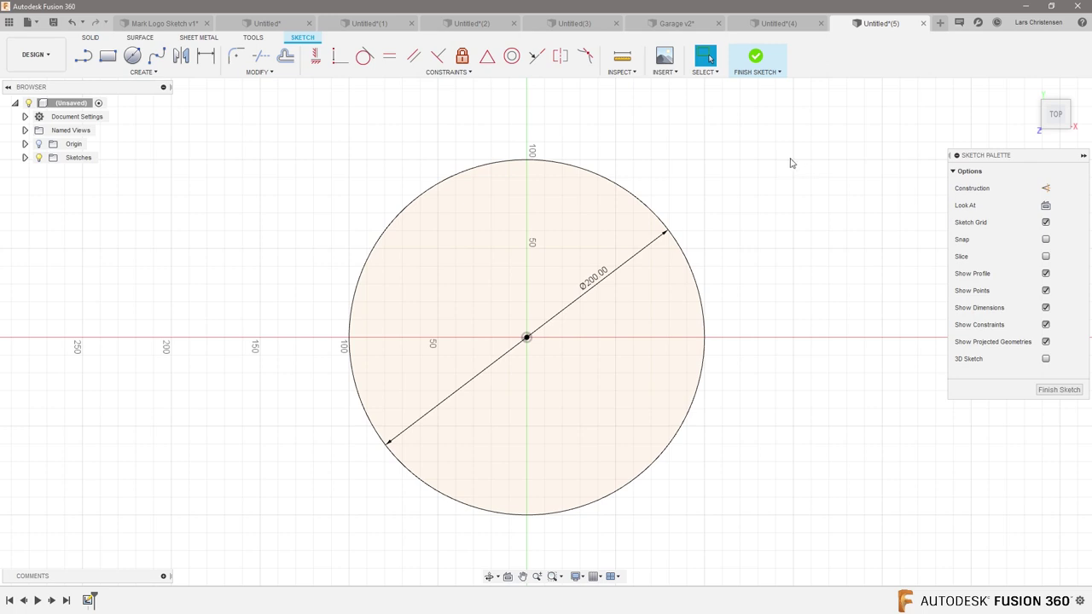
Offset the circle 10 mm outward, finish the sketch, and select the ring profile
key("o")
left_click(643, 202)
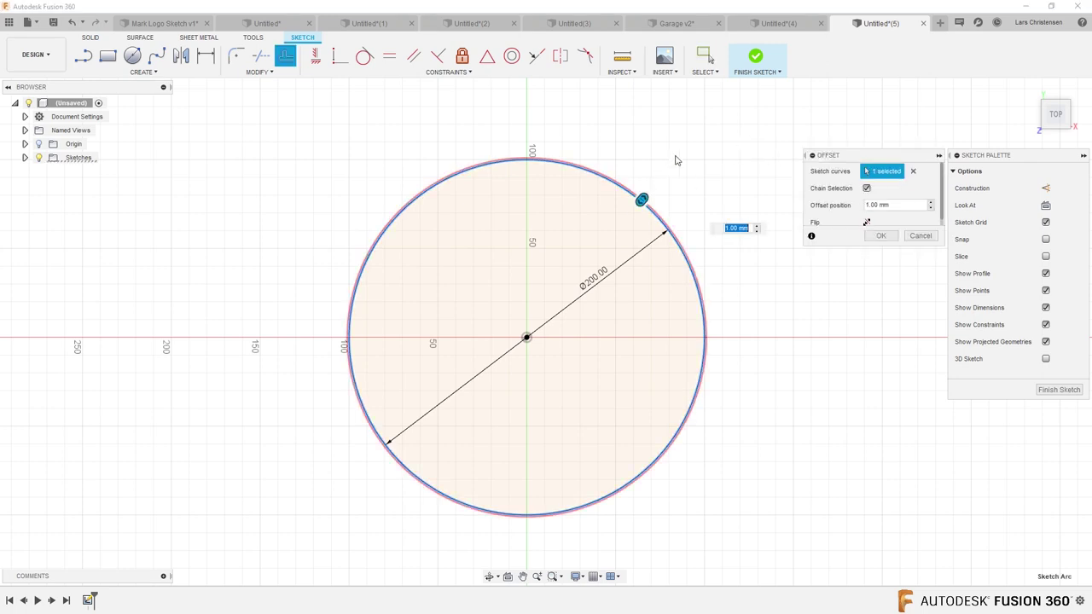
mouse_move(643, 199)
left_mouse_down()
mouse_move(670, 162)
mouse_move(652, 185)
left_mouse_up()
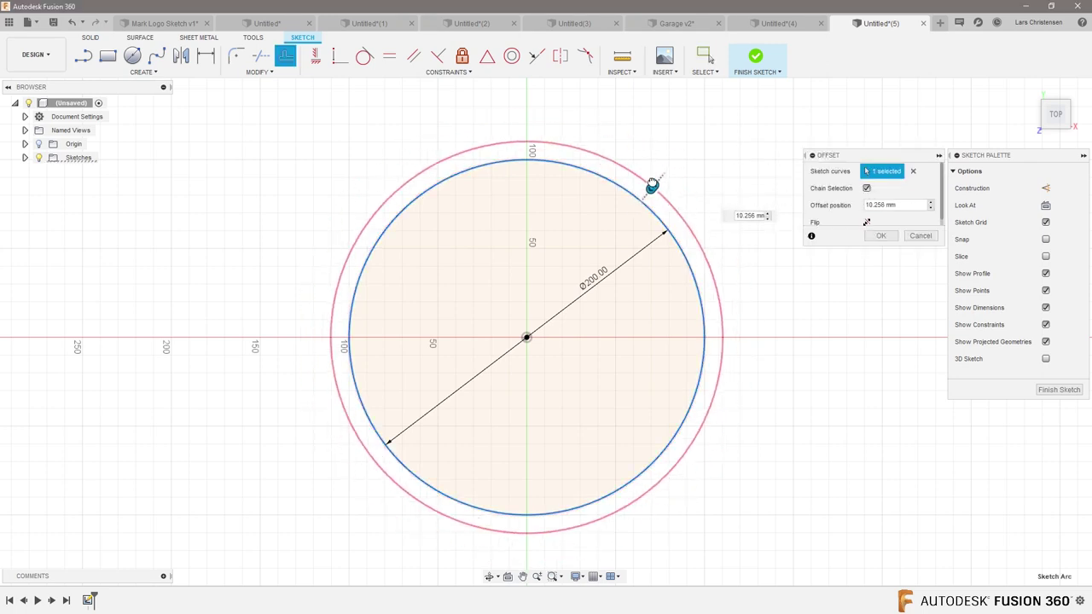
type("10")
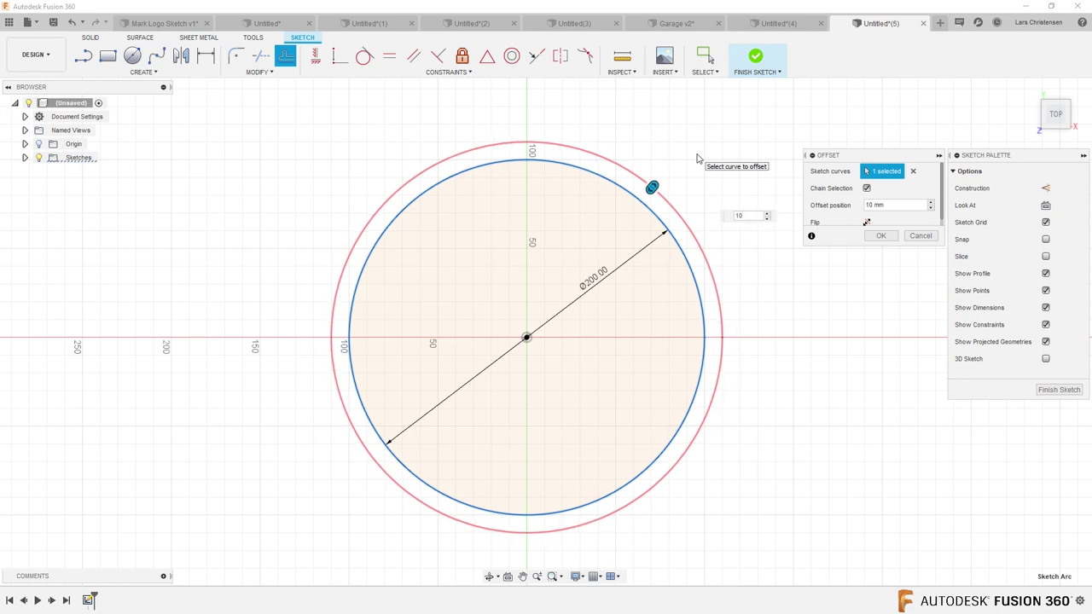
key("Return")
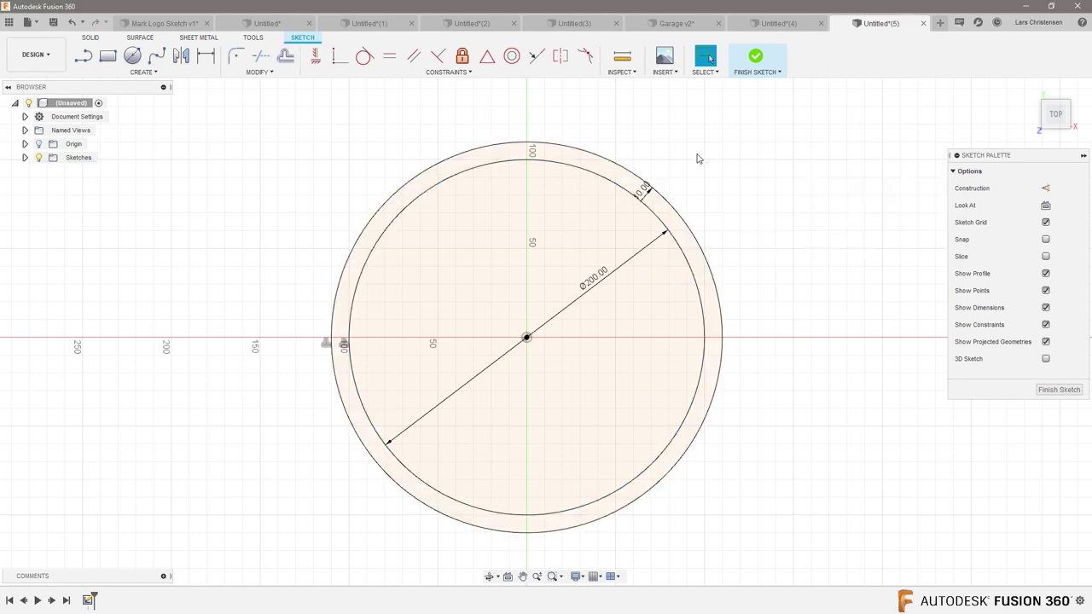
key("q")
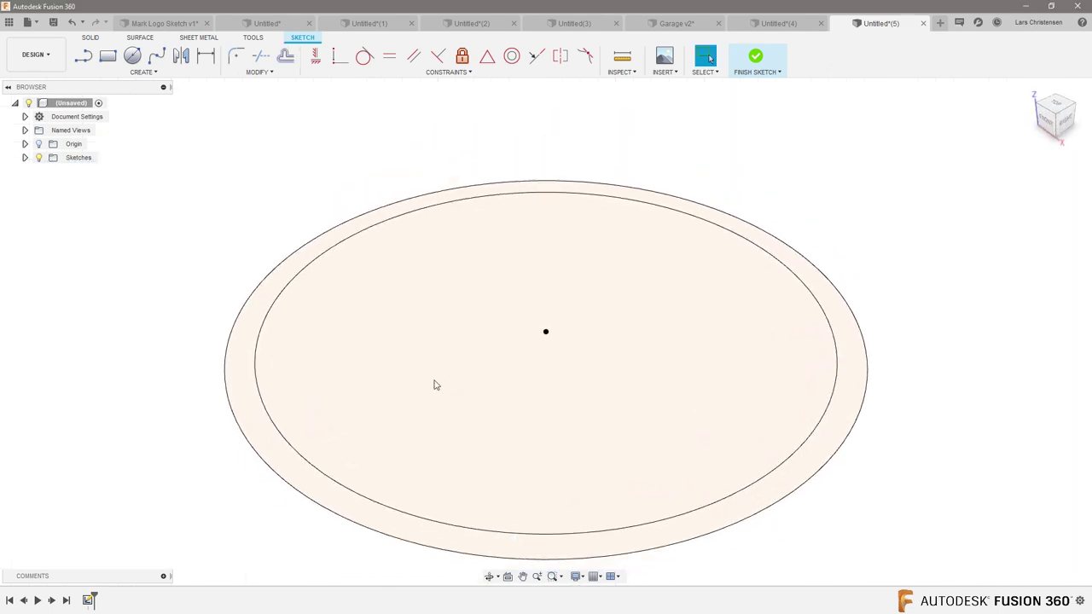
left_click(588, 395)
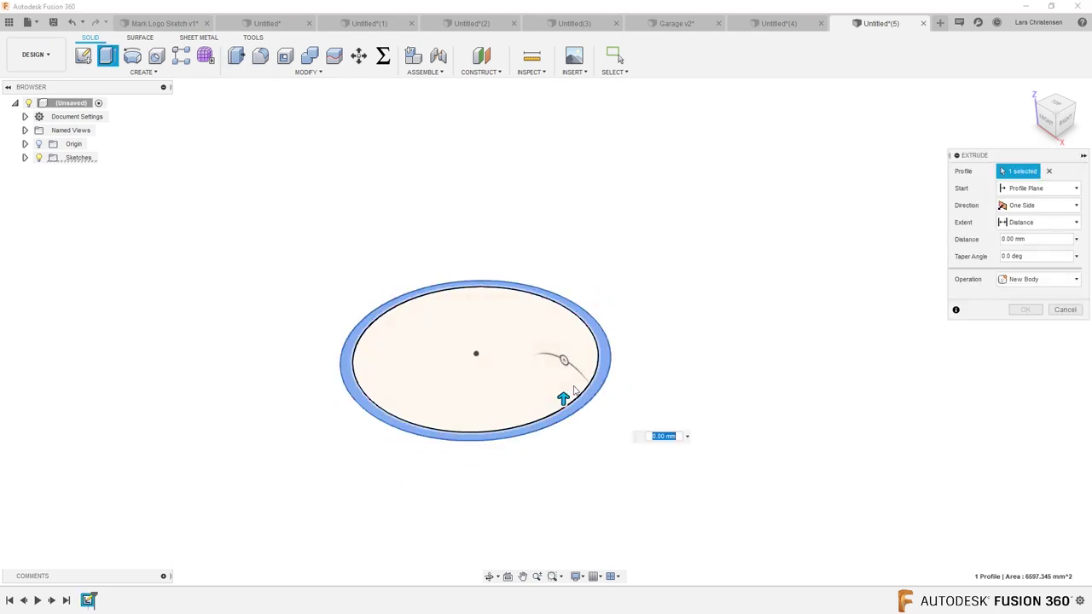
Extrude the ring profile 300 mm upward into a hollow tube and inspect it from above
left_click_drag(561, 399, 586, 223)
type("3")
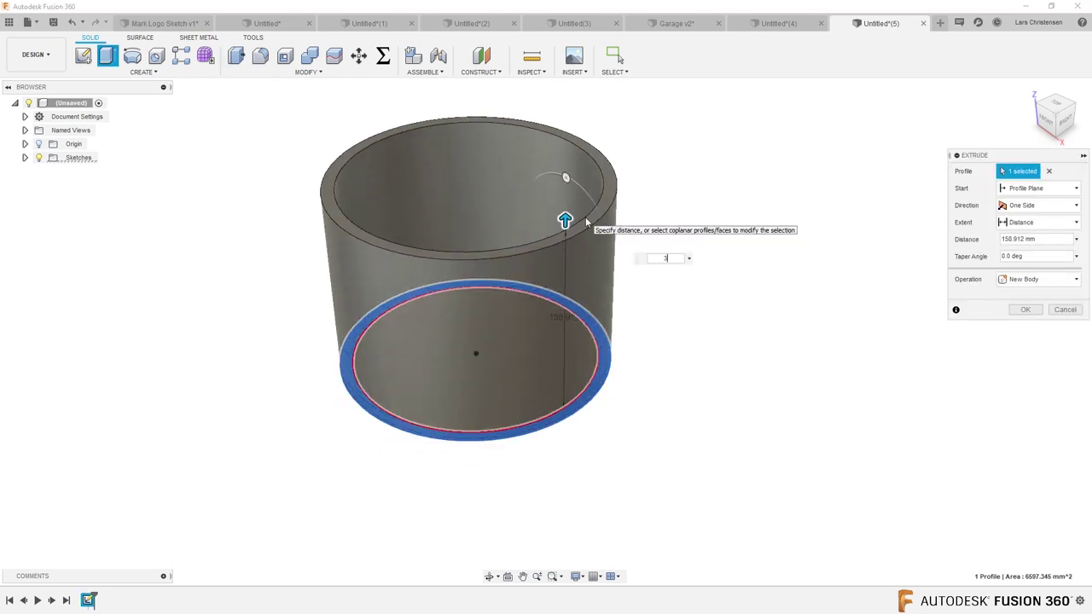
type("00")
key("Return")
scroll(458, 511, "down", 5)
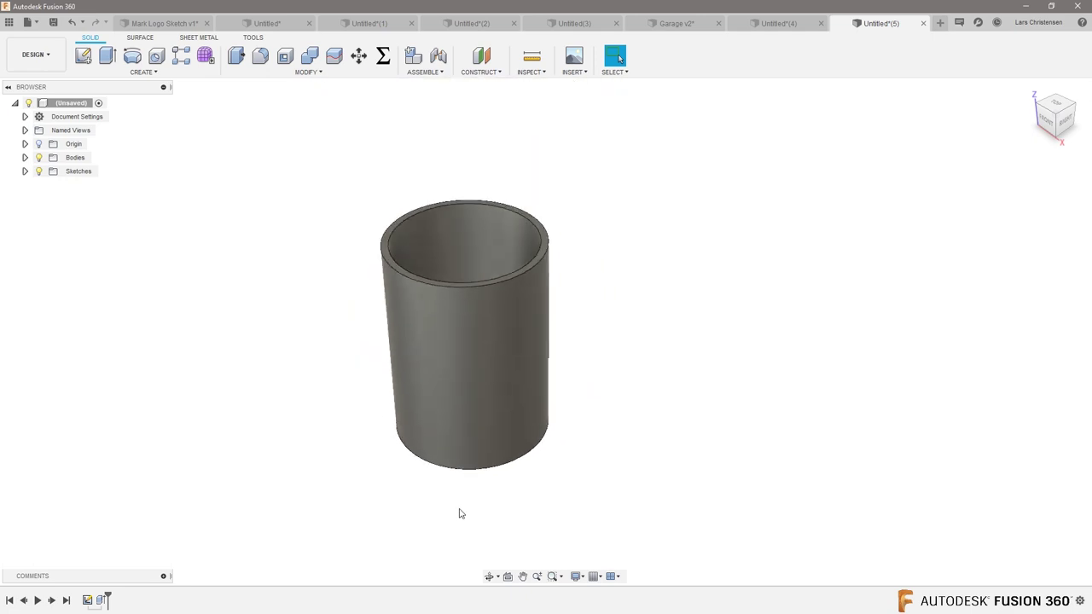
middle_click_drag(311, 451, 300, 447, "shift")
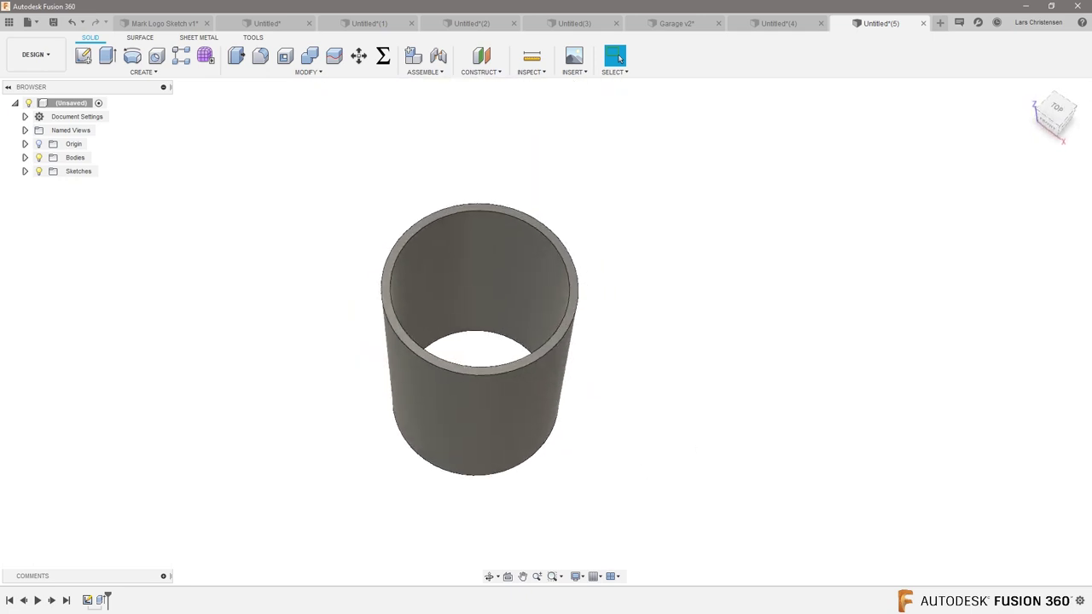
key("alt+Tab")
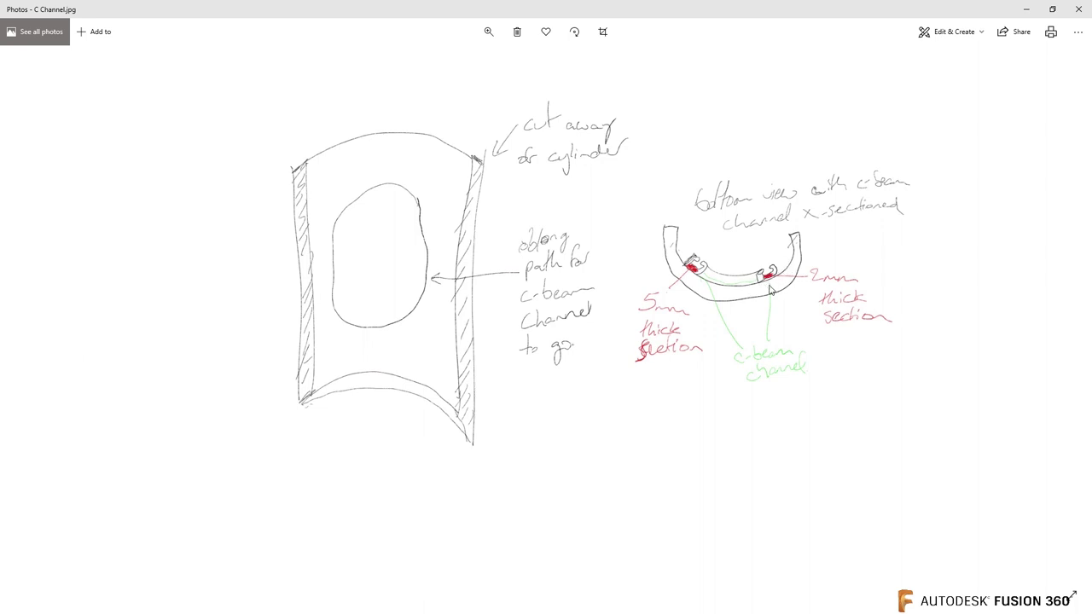
Minimize the C Channel.jpg reference drawing in Photos
left_click(1024, 14)
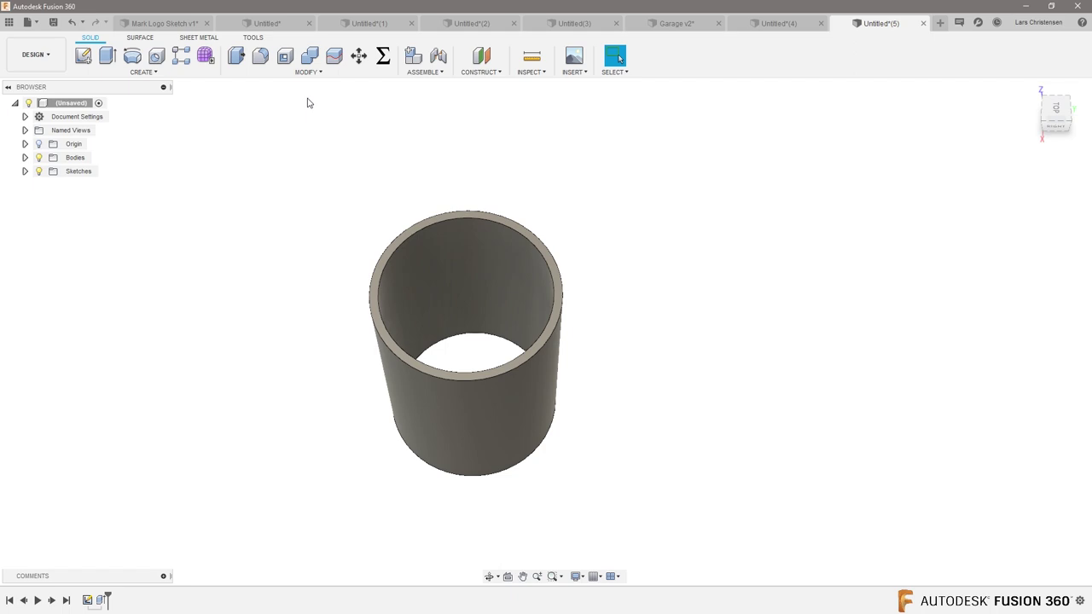
Split the tube body lengthwise using the origin plane as the splitting tool
left_click(334, 55)
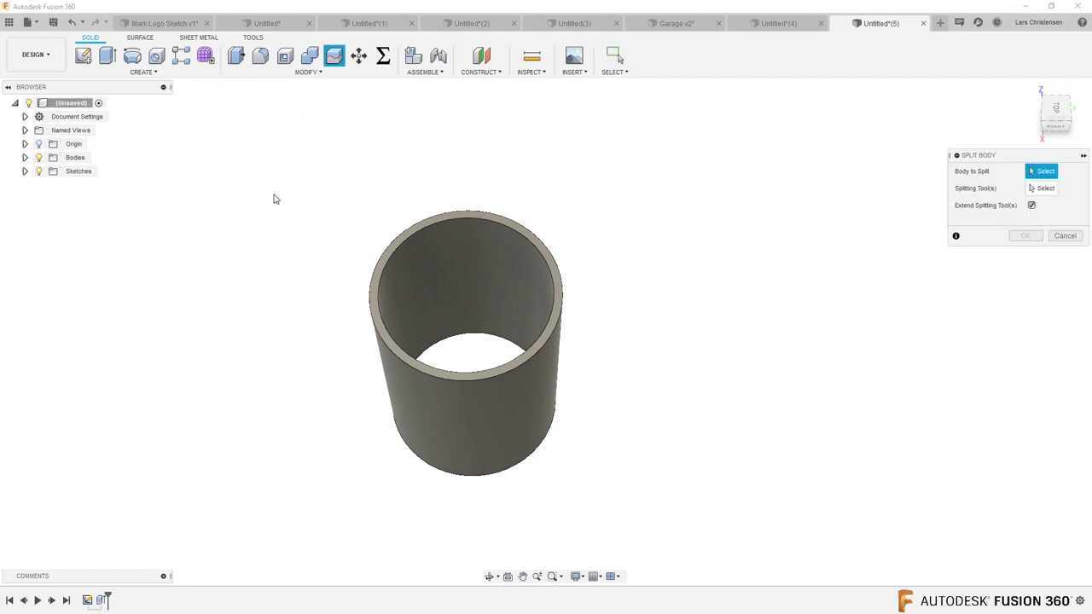
left_click(449, 256)
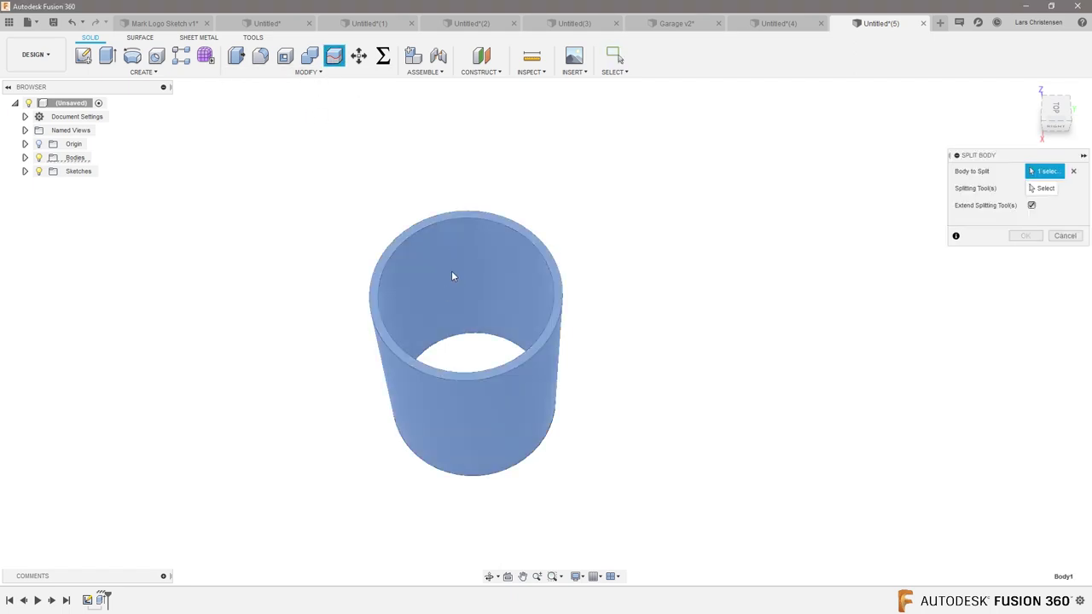
left_click(1042, 188)
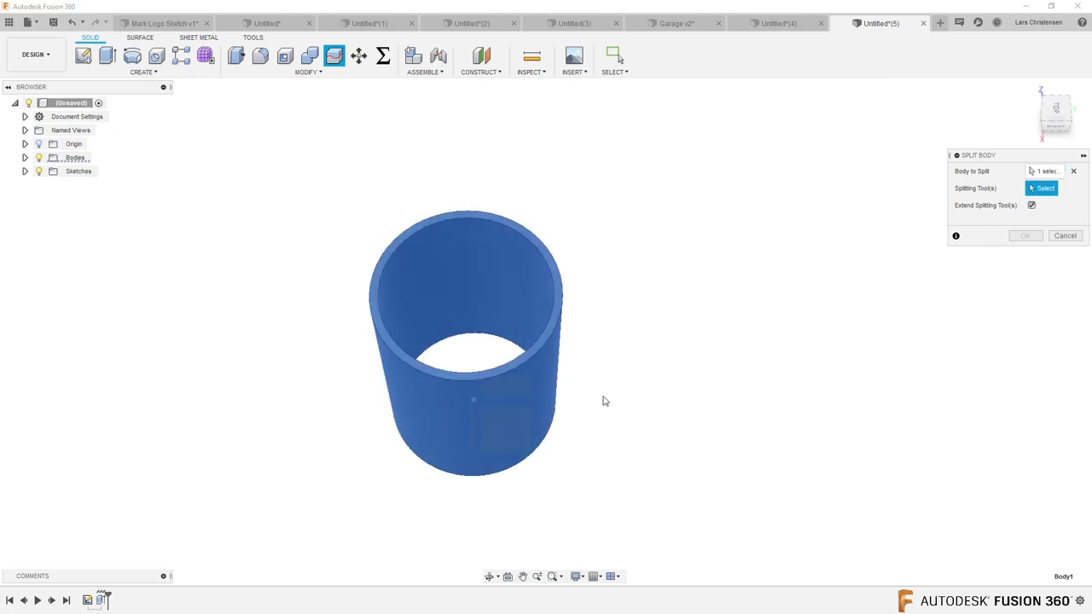
middle_click_drag(634, 415, 506, 383, "shift")
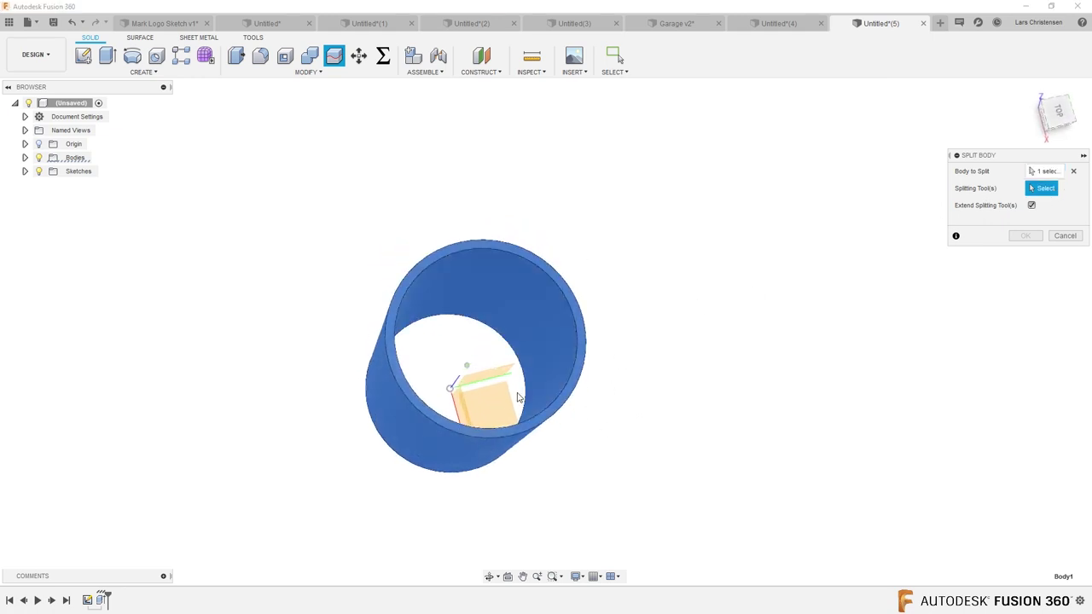
left_click(501, 380)
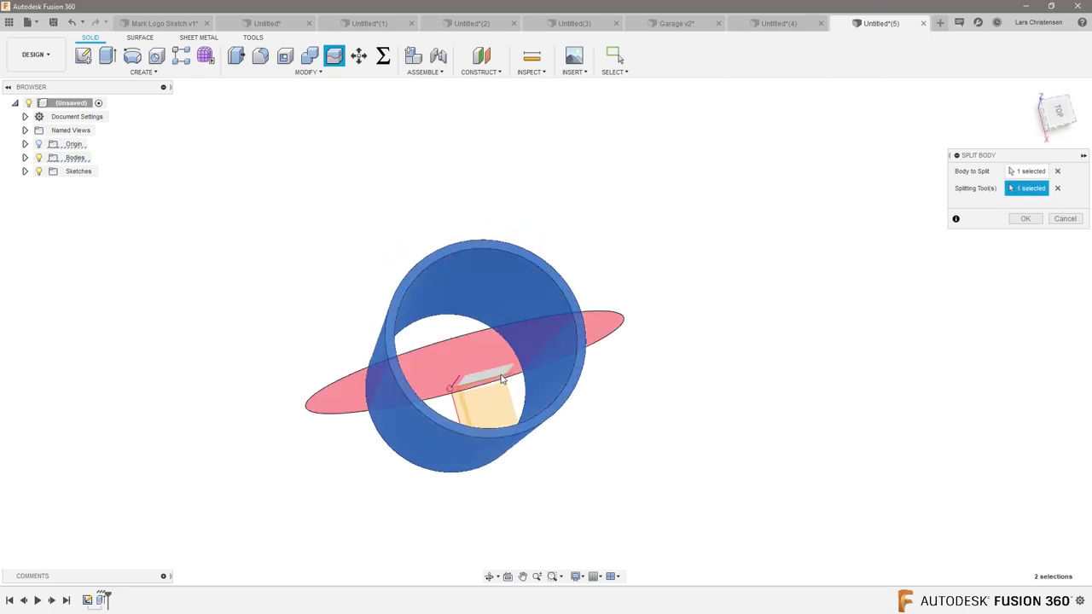
left_click(1022, 236)
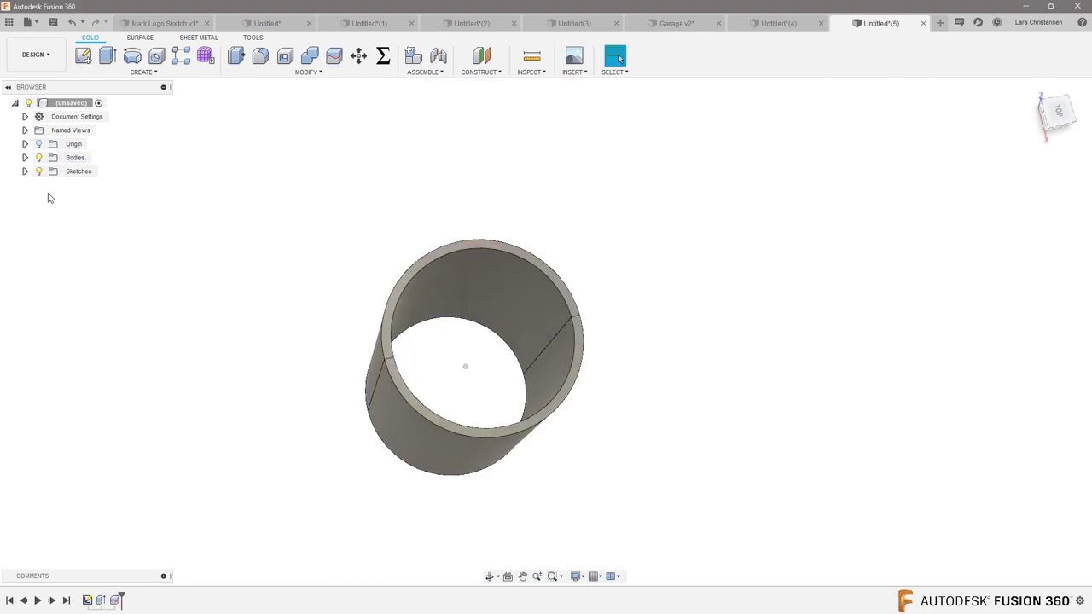
Remove Body2, one half of the split tube
left_click(24, 157)
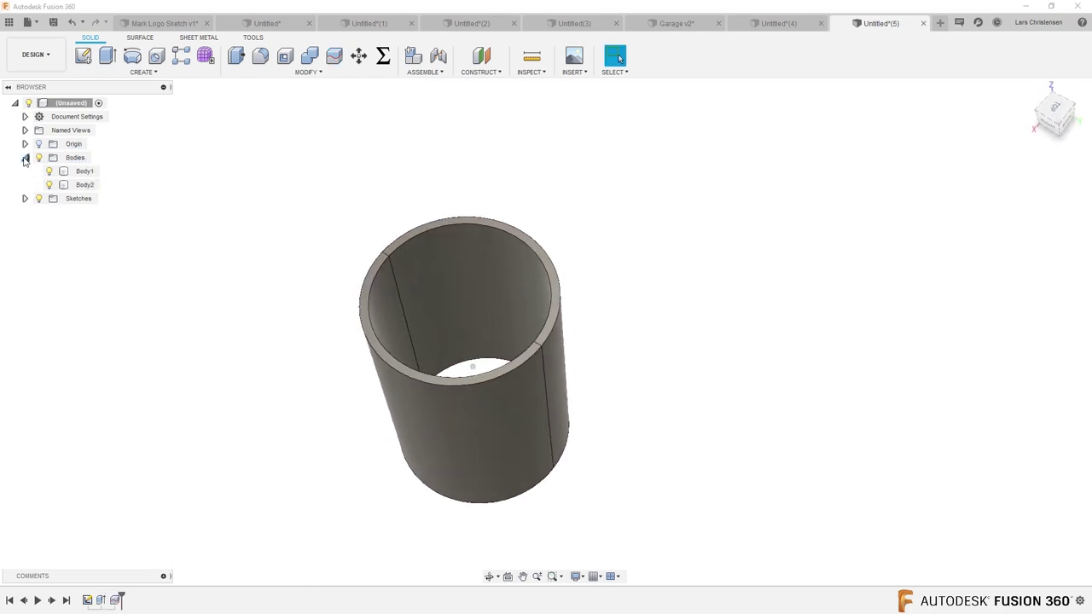
right_click(81, 185)
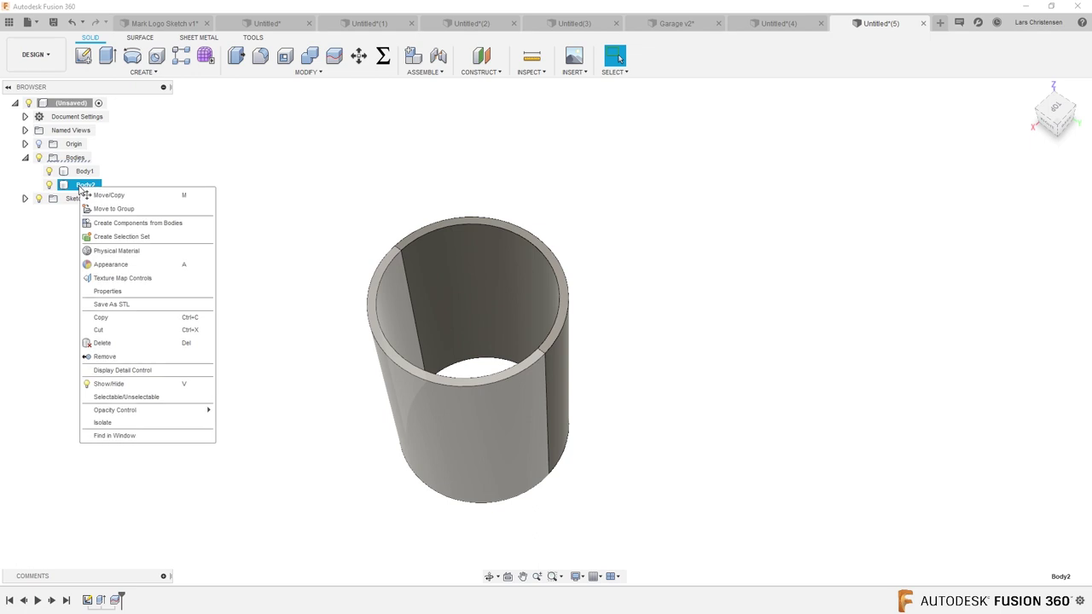
left_click(113, 357)
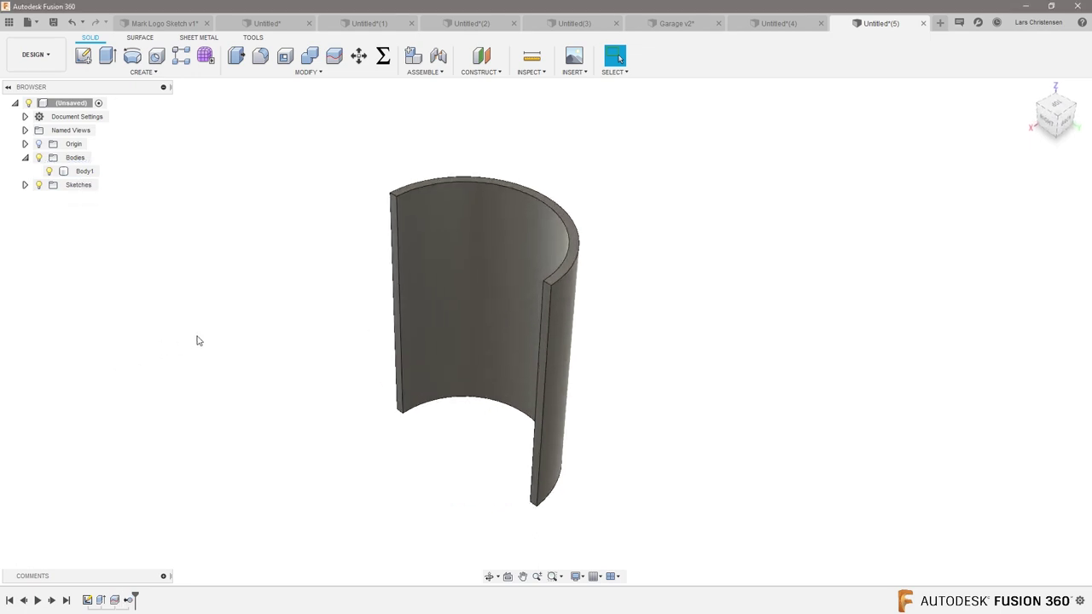
Draw an ellipse over the tube wall in a new sketch on a vertical origin plane
left_click(83, 56)
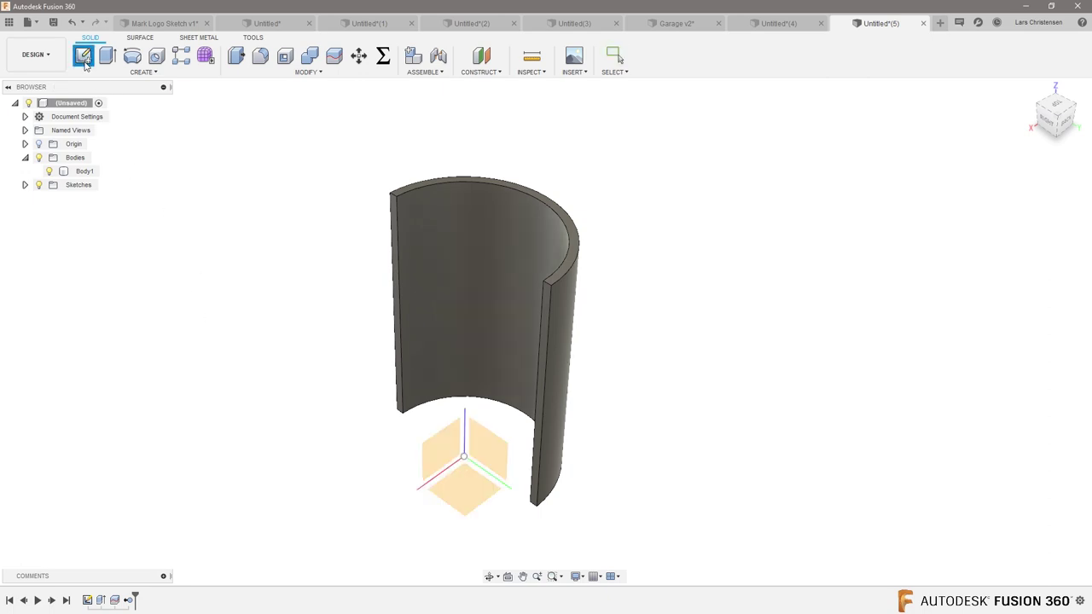
left_click(489, 451)
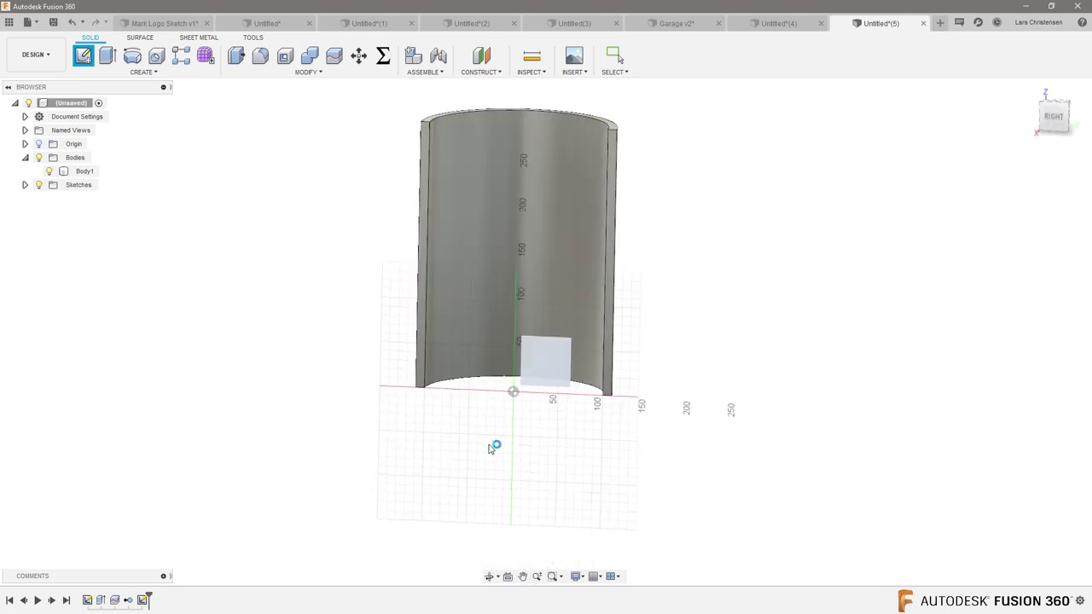
scroll(680, 111, "up", 3)
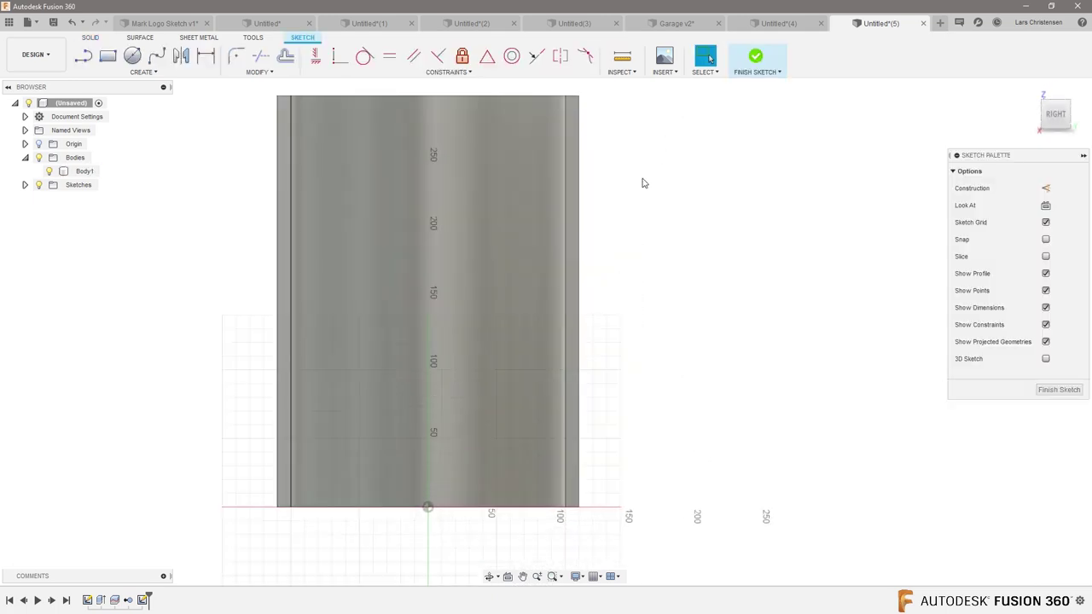
left_click(142, 72)
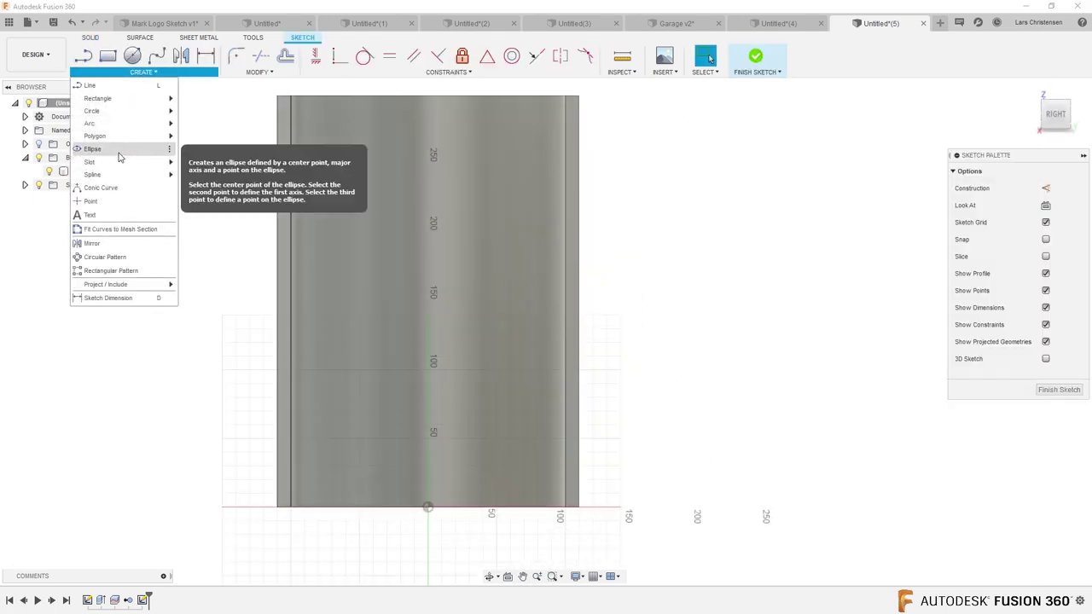
key("l")
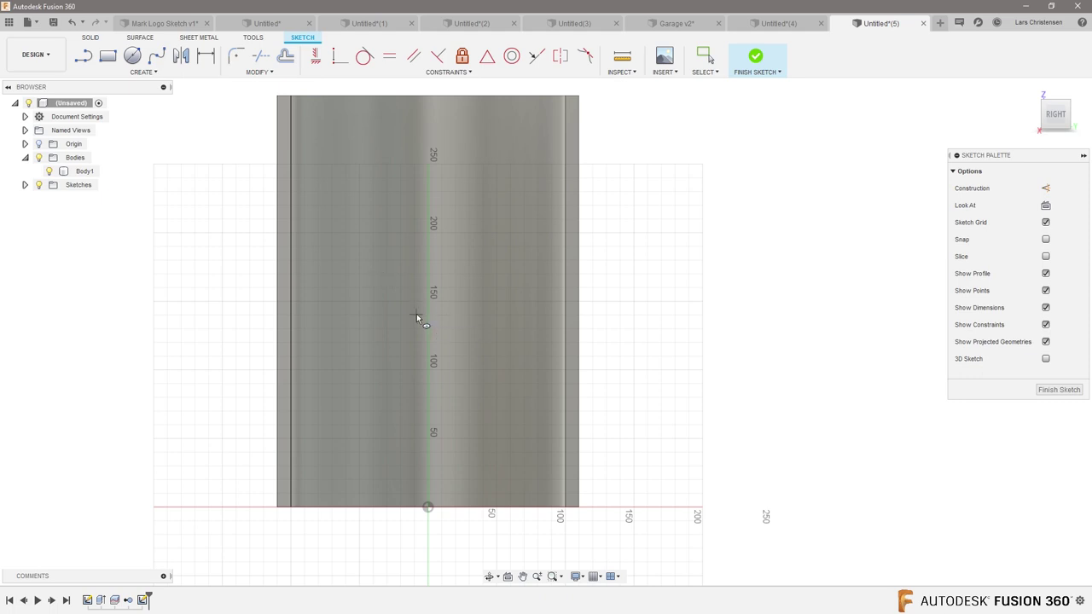
left_click(416, 402)
left_click(416, 220)
left_click(443, 220)
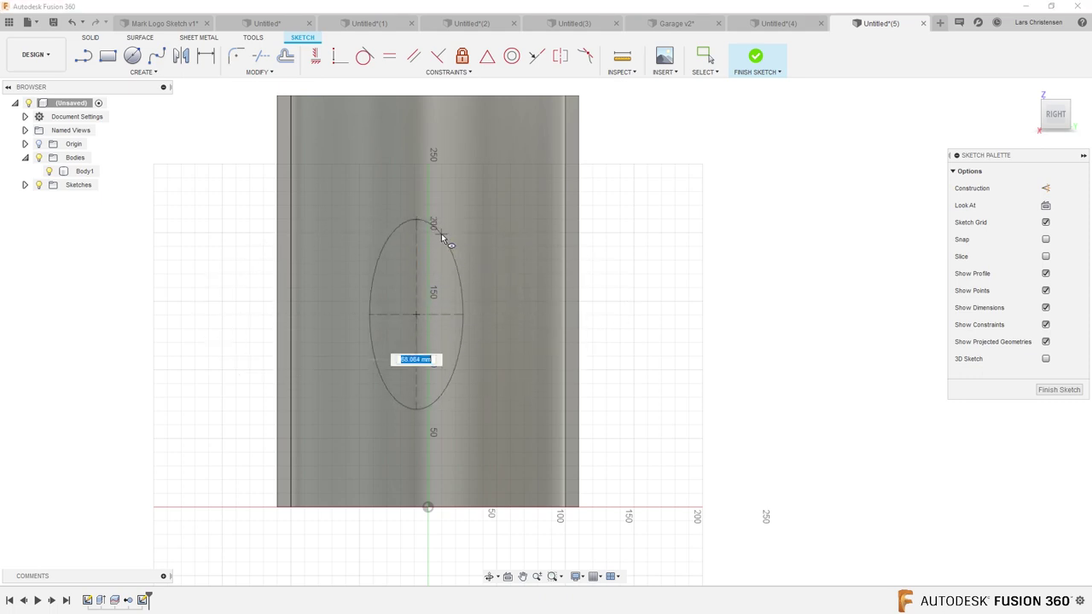
left_click(441, 234)
scroll(439, 300, "up", 3)
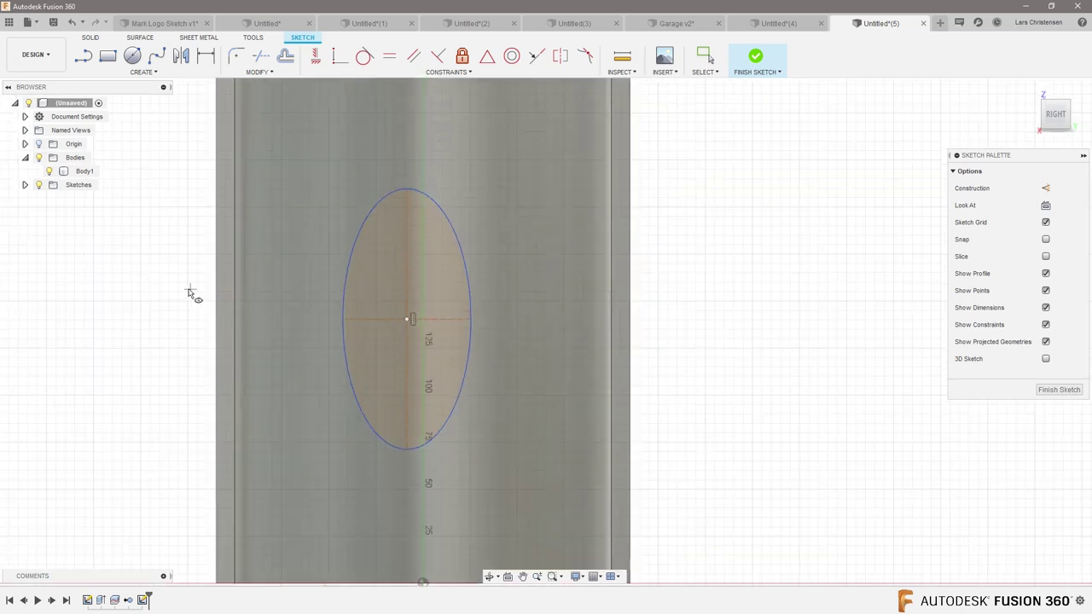
scroll(205, 194, "down", 1)
scroll(211, 194, "down", 1)
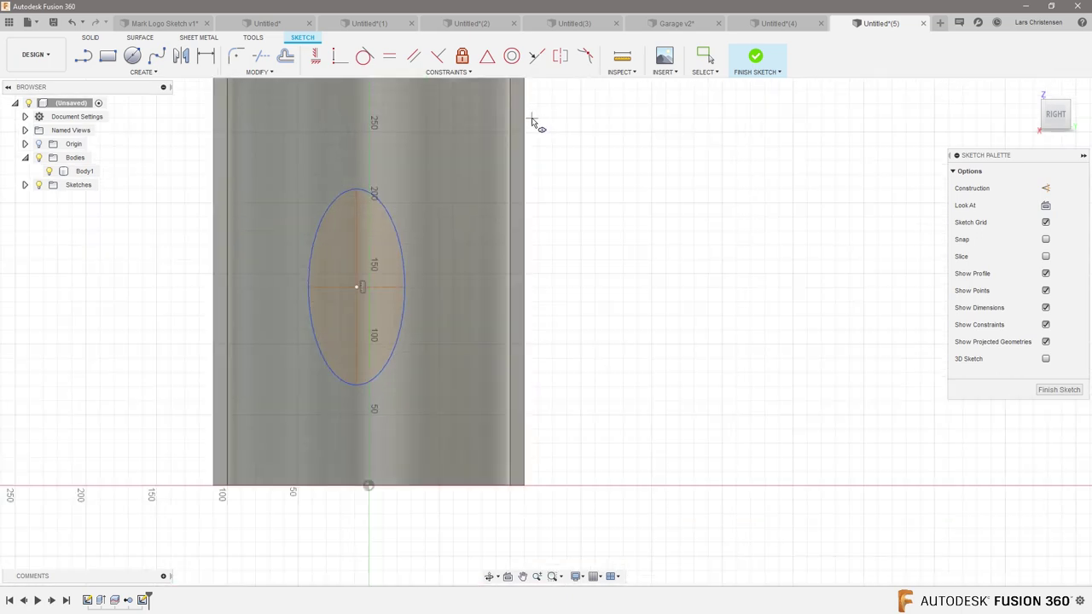
Align the ellipse centre vertically with the origin and dimension its width 75 mm
left_click(316, 55)
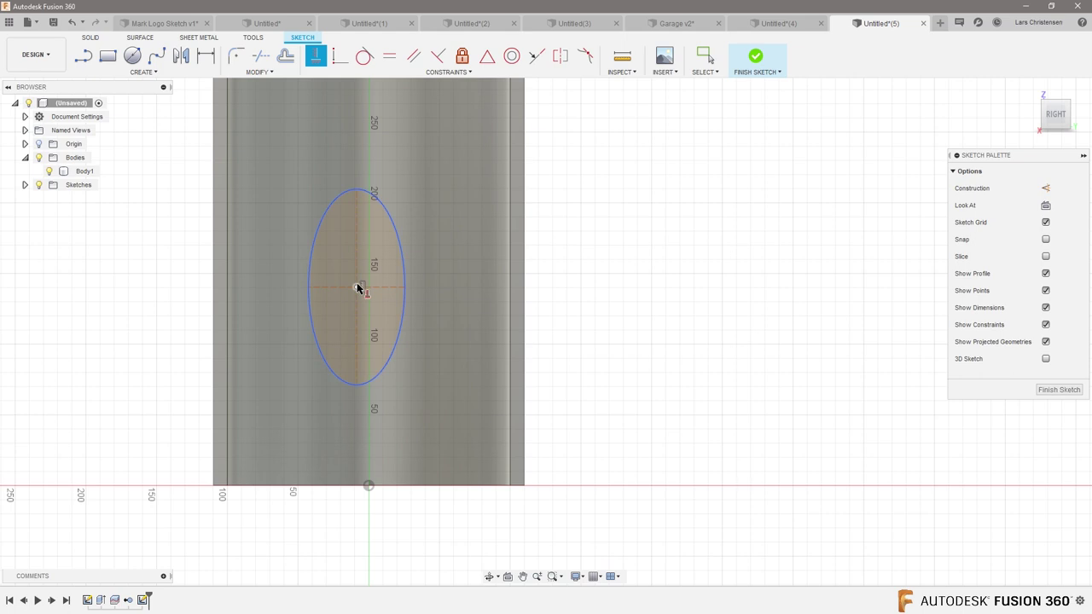
left_click(369, 487)
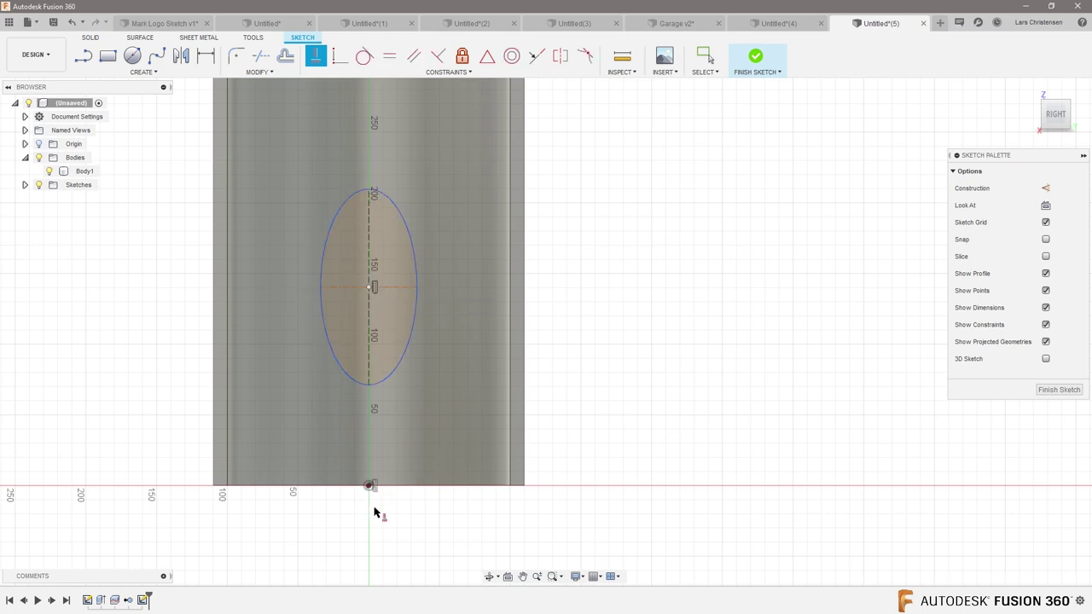
key("d")
left_click(320, 286)
left_click(417, 290)
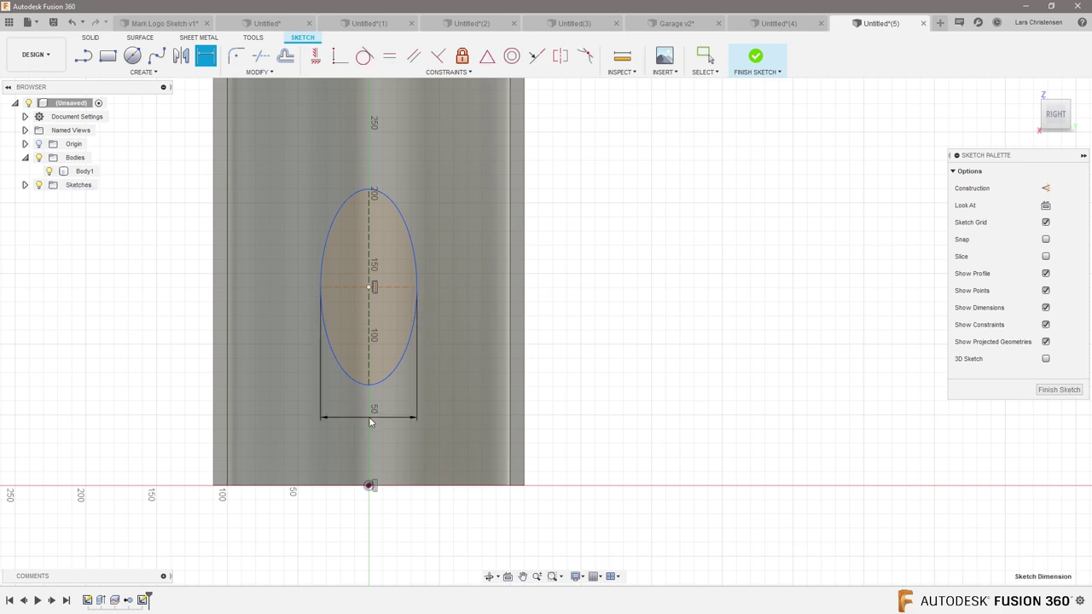
left_click(397, 416)
type("7")
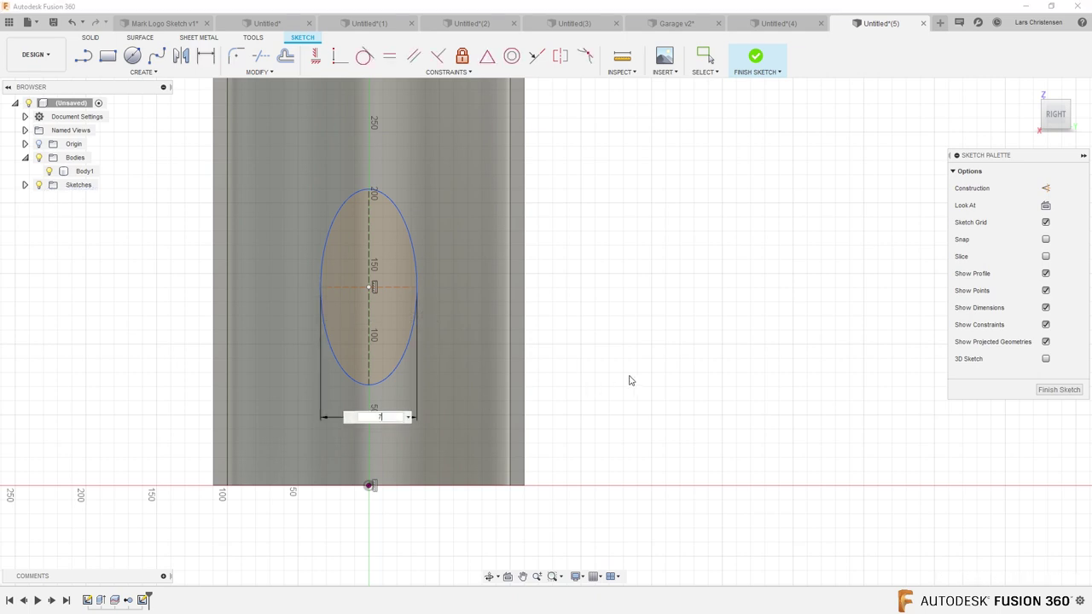
type("5")
key("Return")
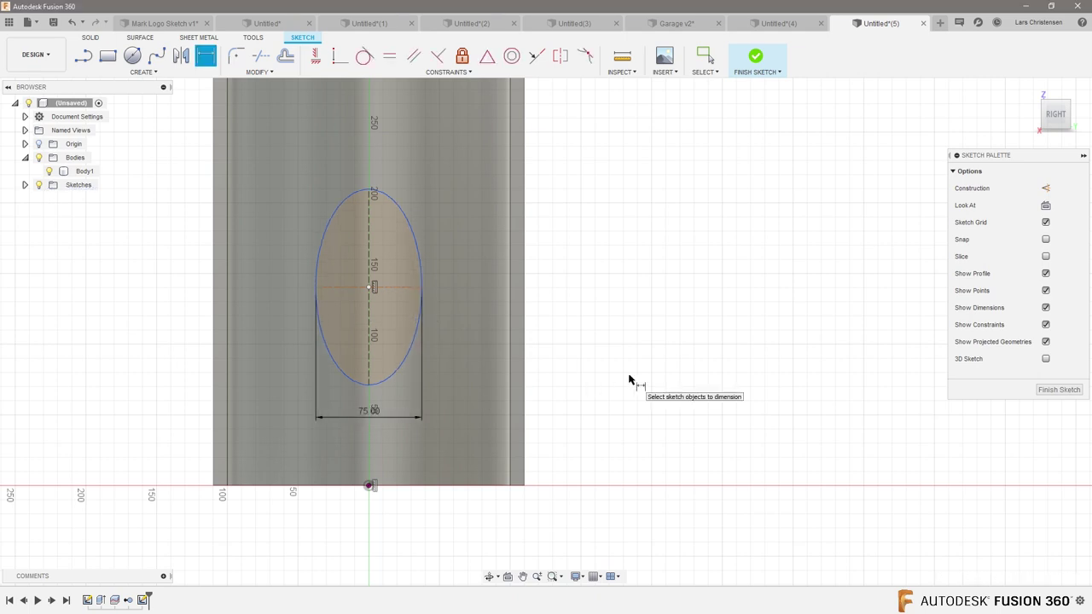
Dimension the ellipse height 120 mm and its centre 150 mm above the origin
left_click(368, 191)
left_click(368, 385)
left_click(458, 304)
type("120")
key("Return")
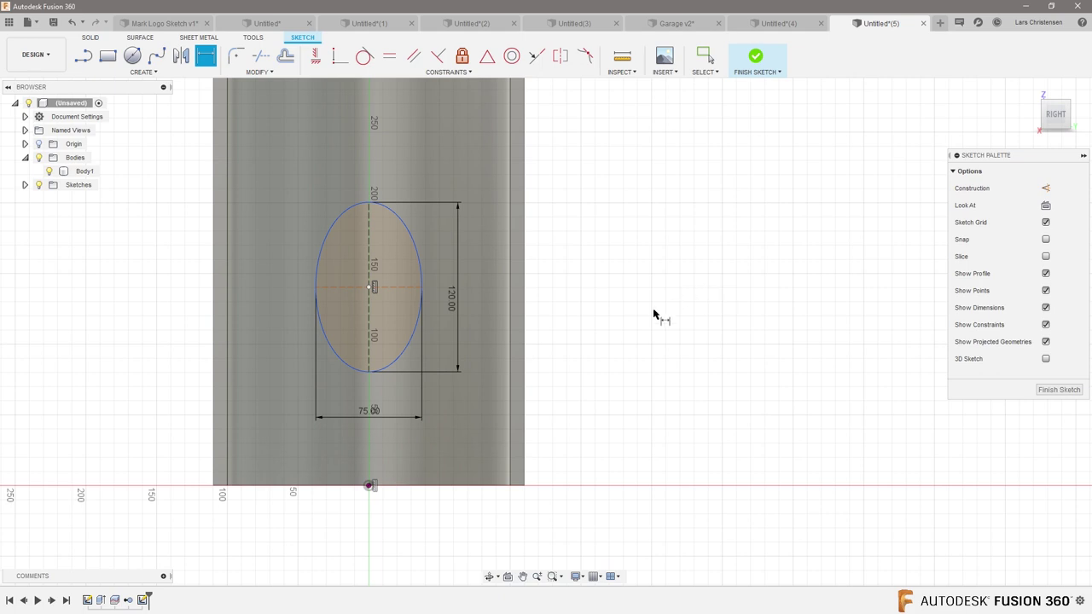
left_click(370, 288)
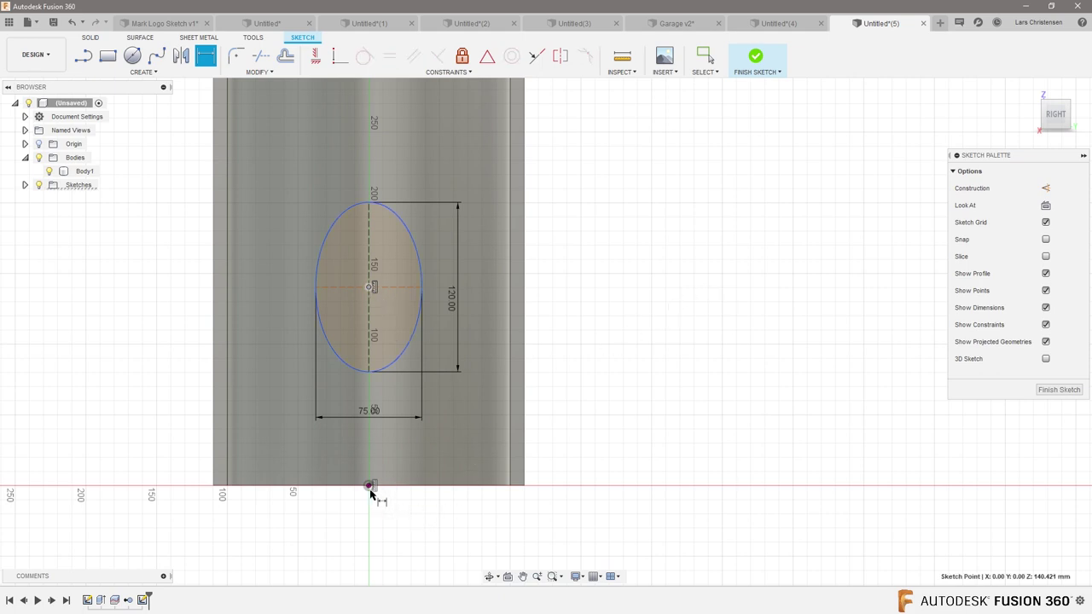
left_click(369, 485)
left_click(570, 379)
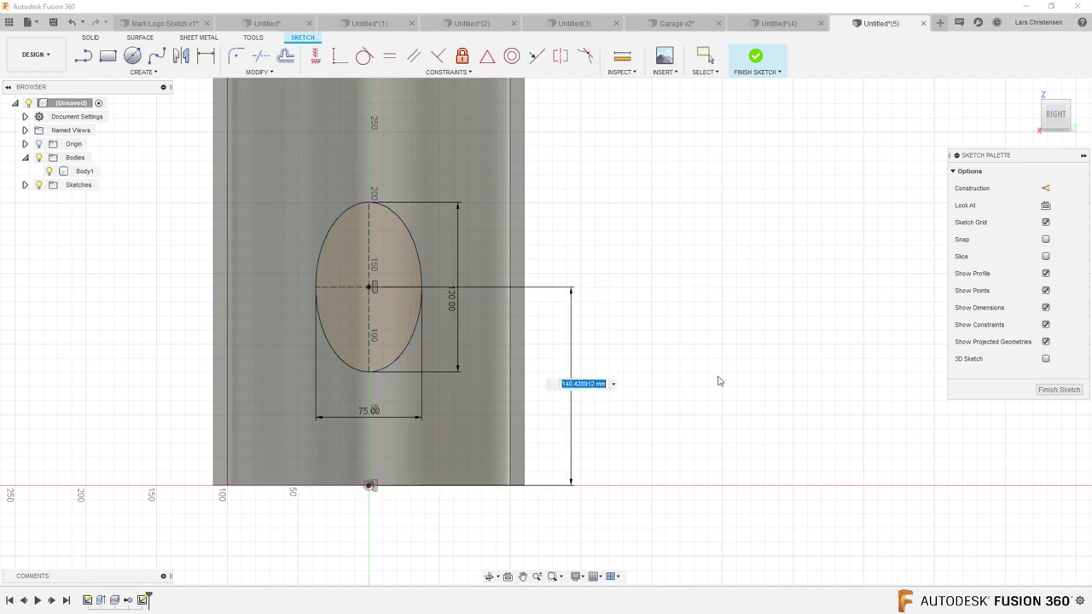
type("150")
key("Return")
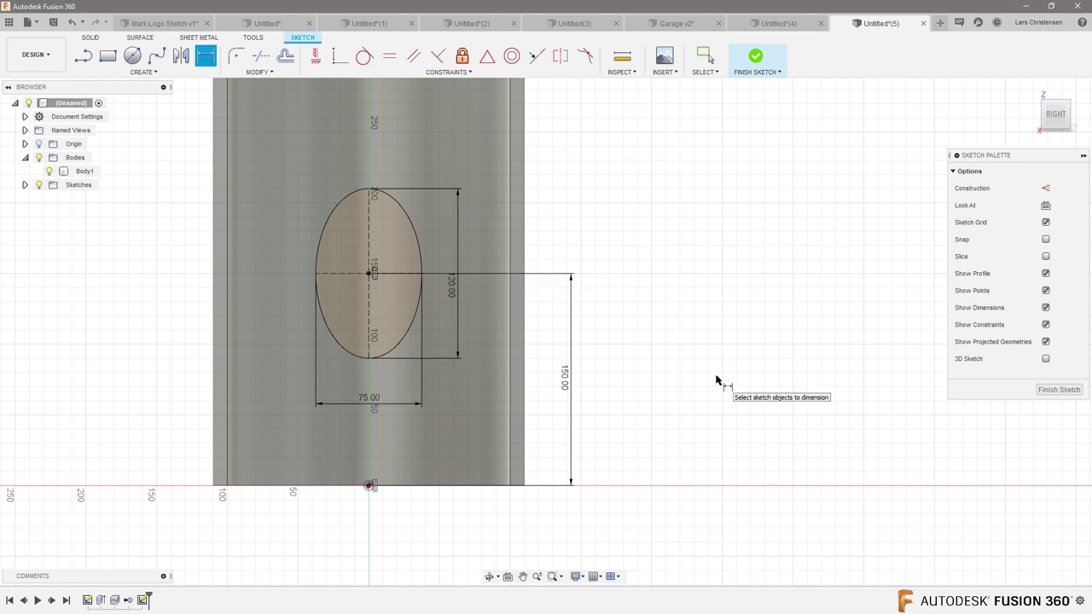
scroll(276, 195, "up", 3)
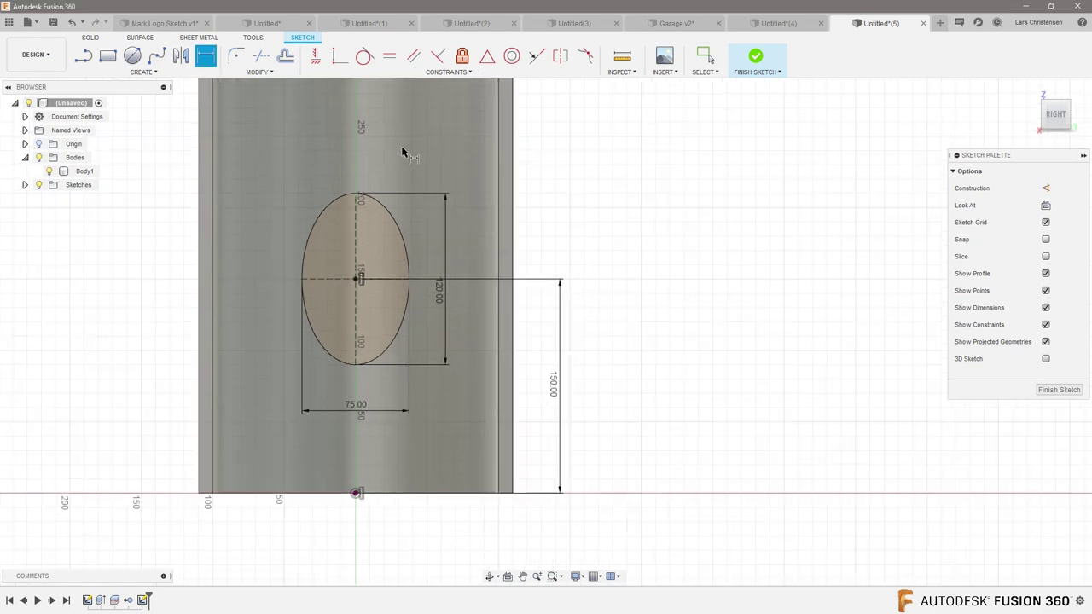
Offset the ellipse 10 mm outward to form an oval ring
key("o")
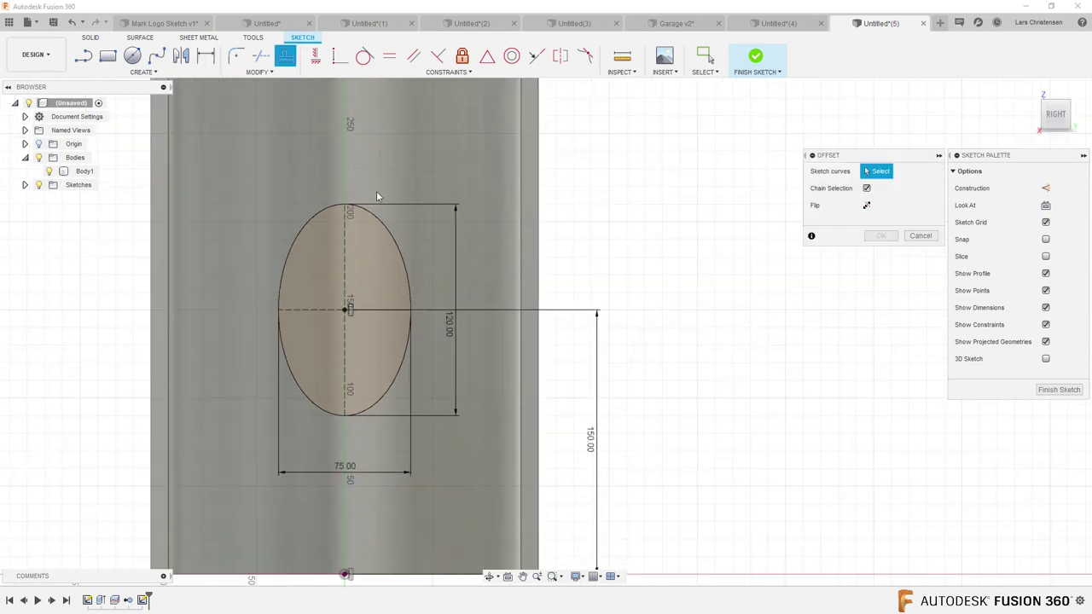
left_click(382, 226)
left_click_drag(384, 216, 405, 208)
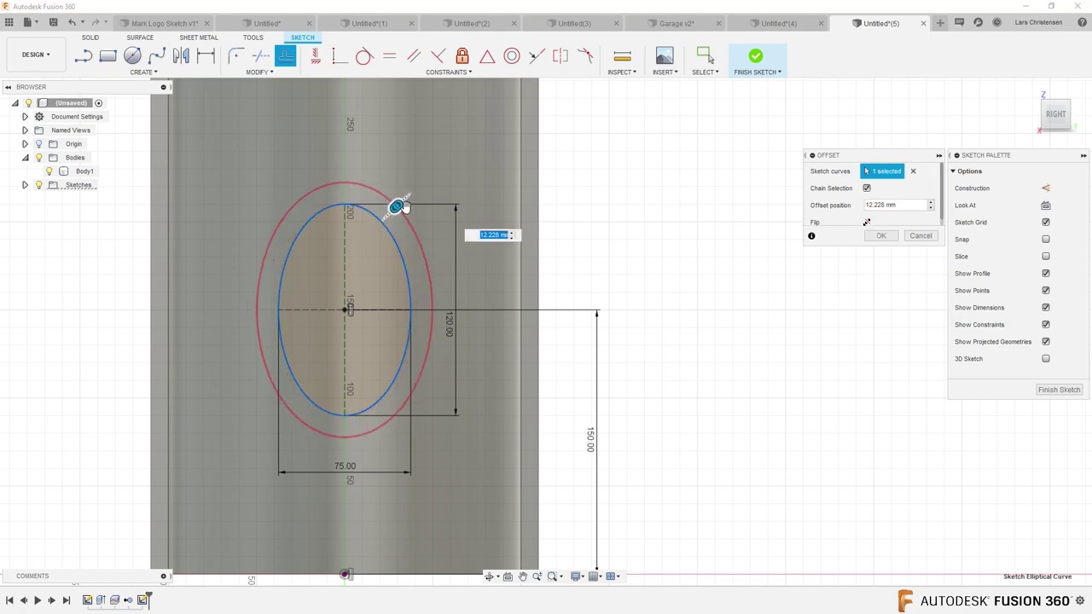
type("10")
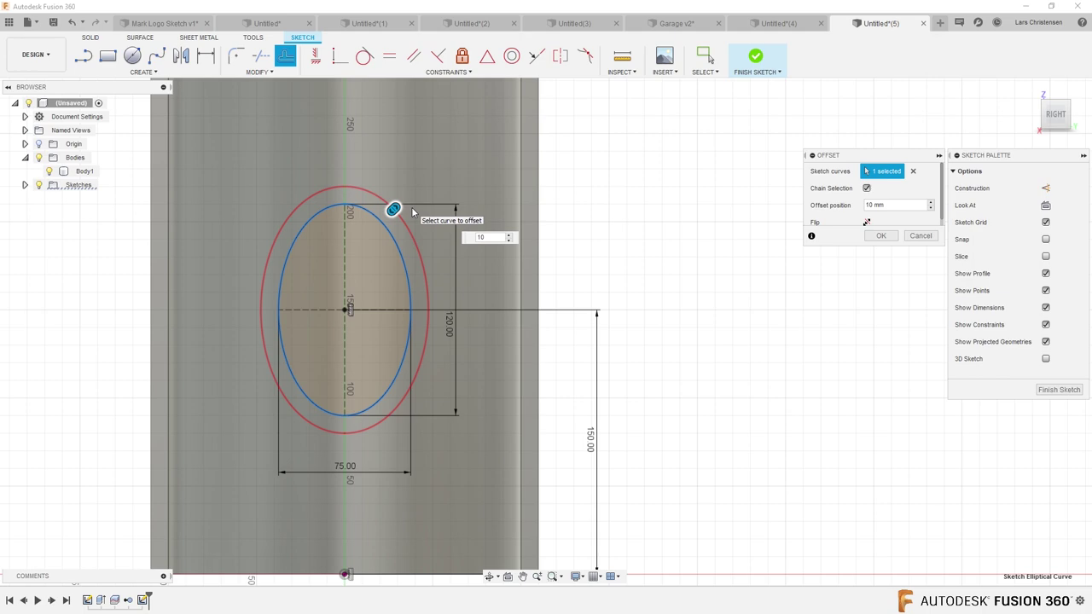
key("Return")
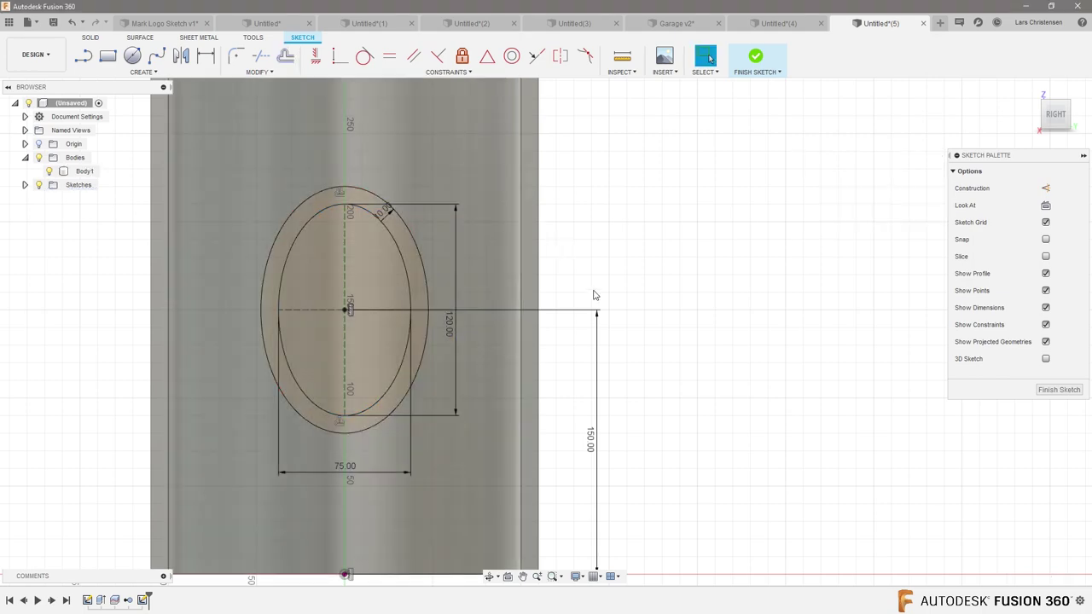
Orbit to inspect the half tube in 3D, selecting and deselecting the tube body
mouse_move(694, 408)
middle_mouse_down("shift")
mouse_move(665, 418)
mouse_move(710, 402)
middle_mouse_up("shift")
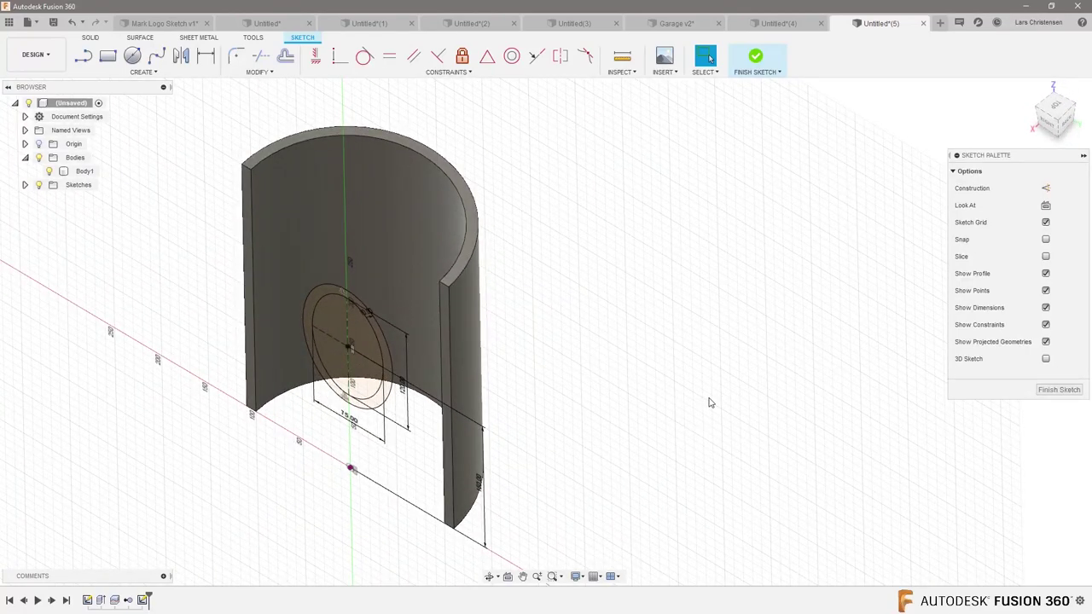
scroll(655, 439, "up", 5)
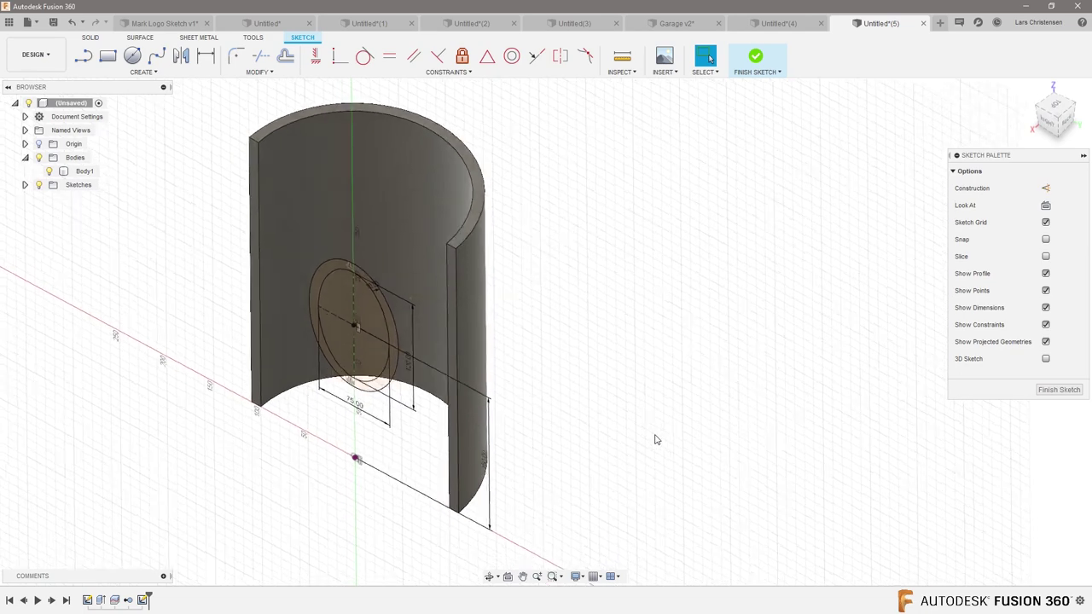
left_click(411, 387)
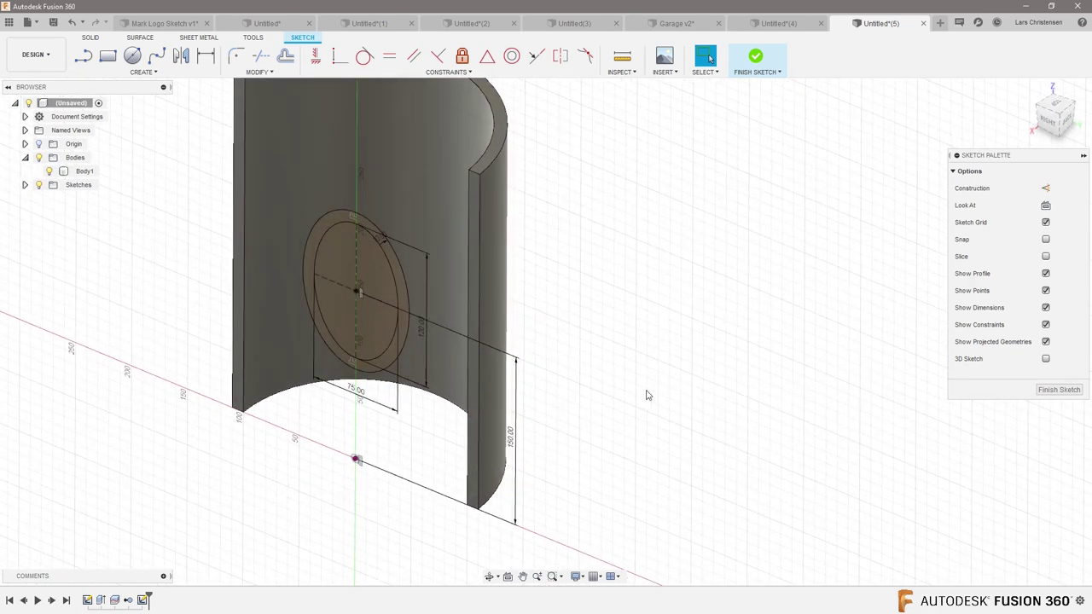
left_click(412, 188)
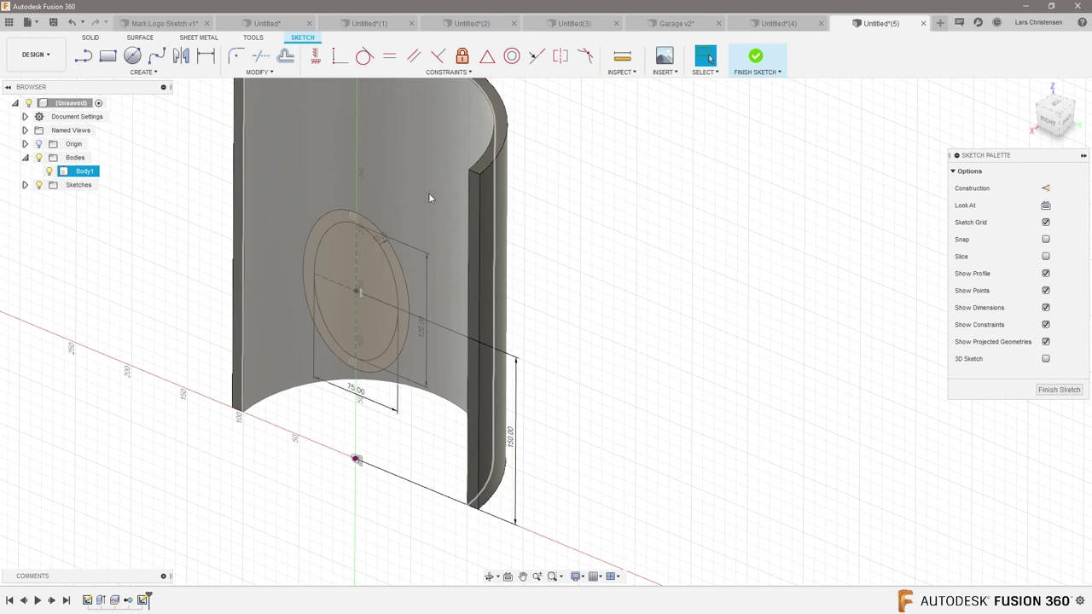
key("Escape")
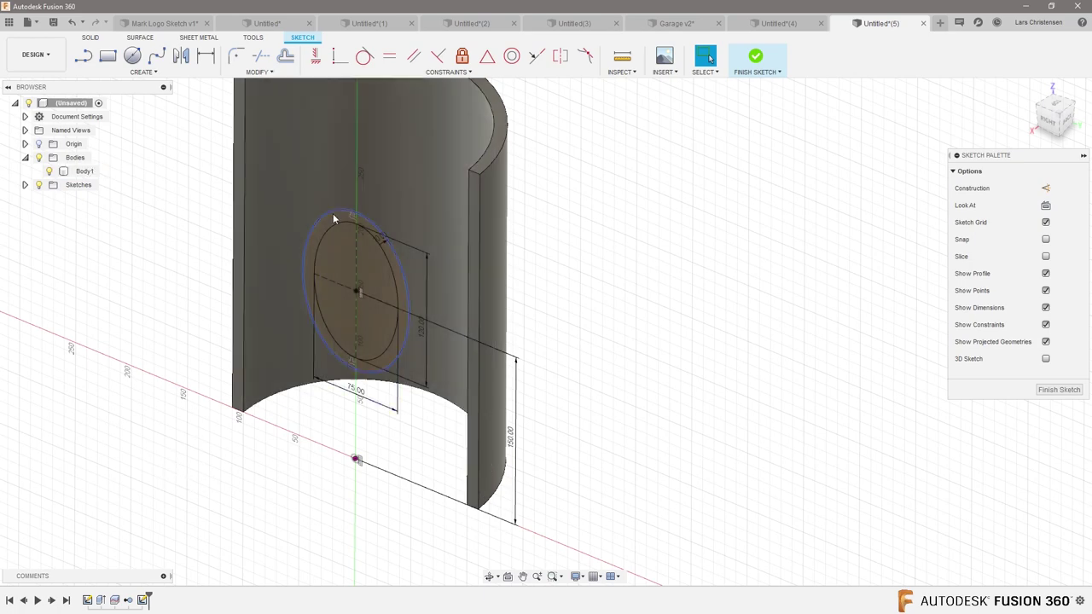
left_click(421, 172)
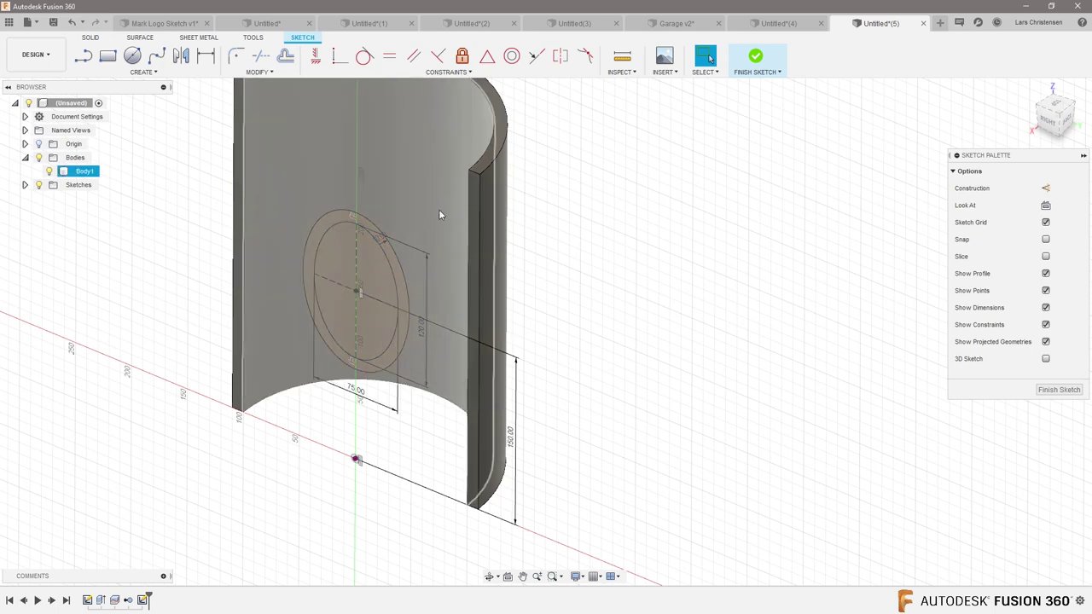
key("Escape")
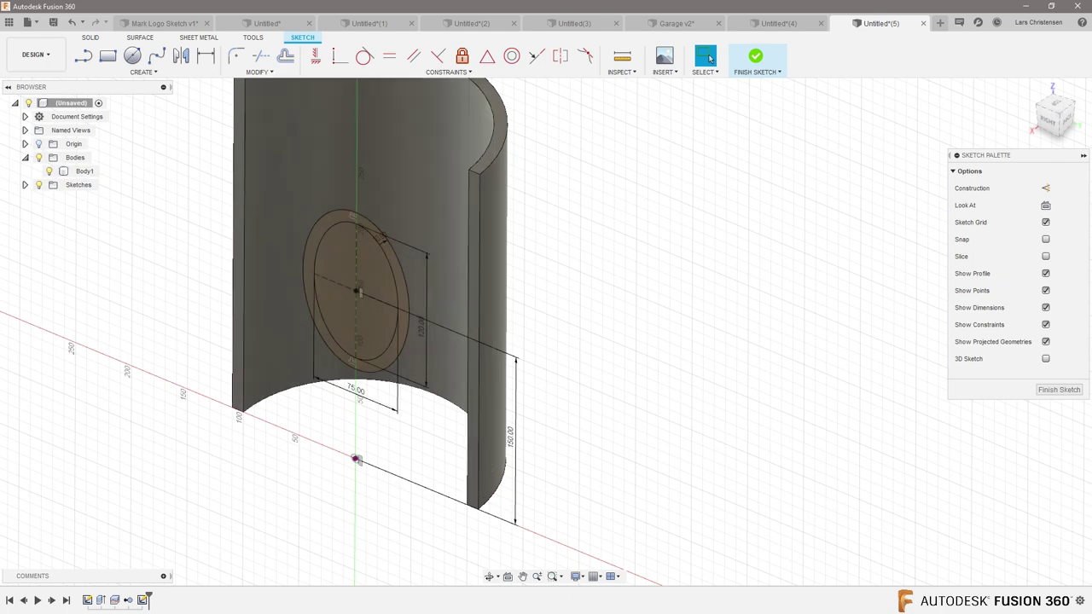
key("alt+Tab")
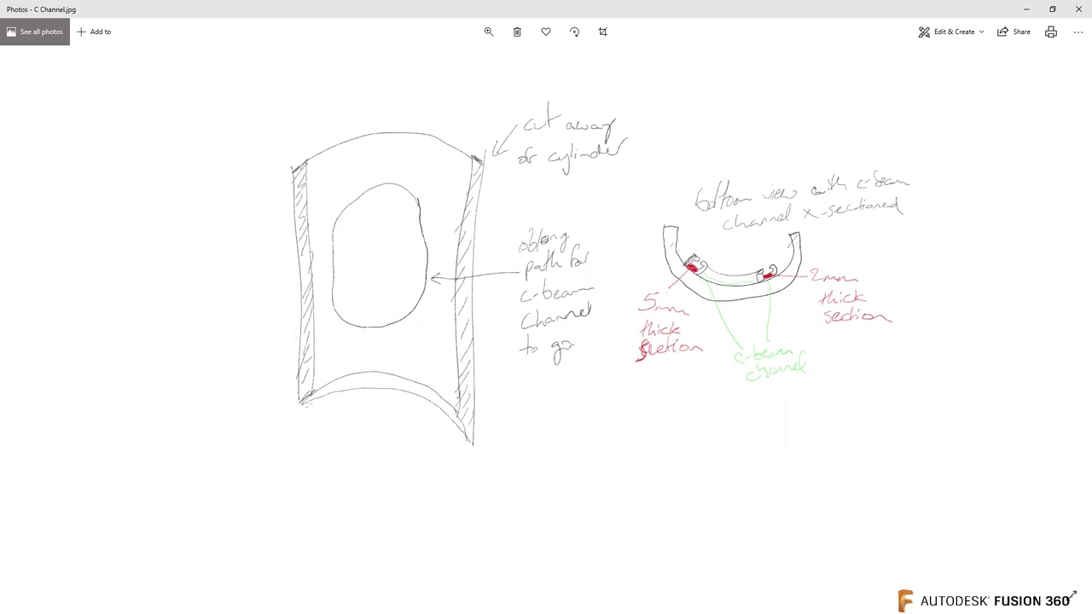
Return from the C Channel sketch in Photos to the Fusion 360 model
key("alt+Tab")
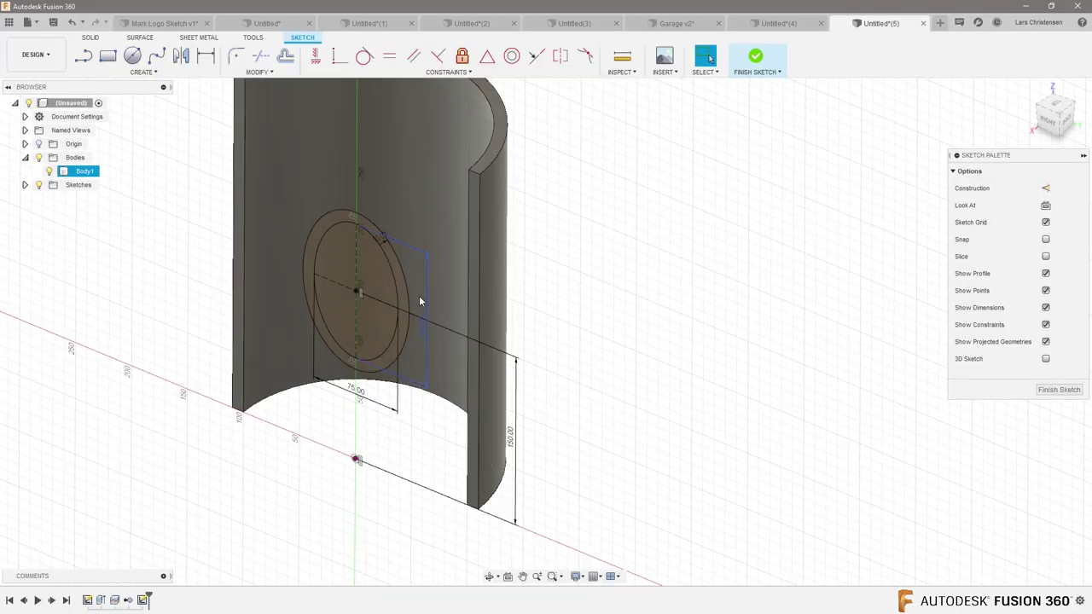
View the sketch from the side and draw a vertical line from the oval's centre to its bottom
left_click(386, 354)
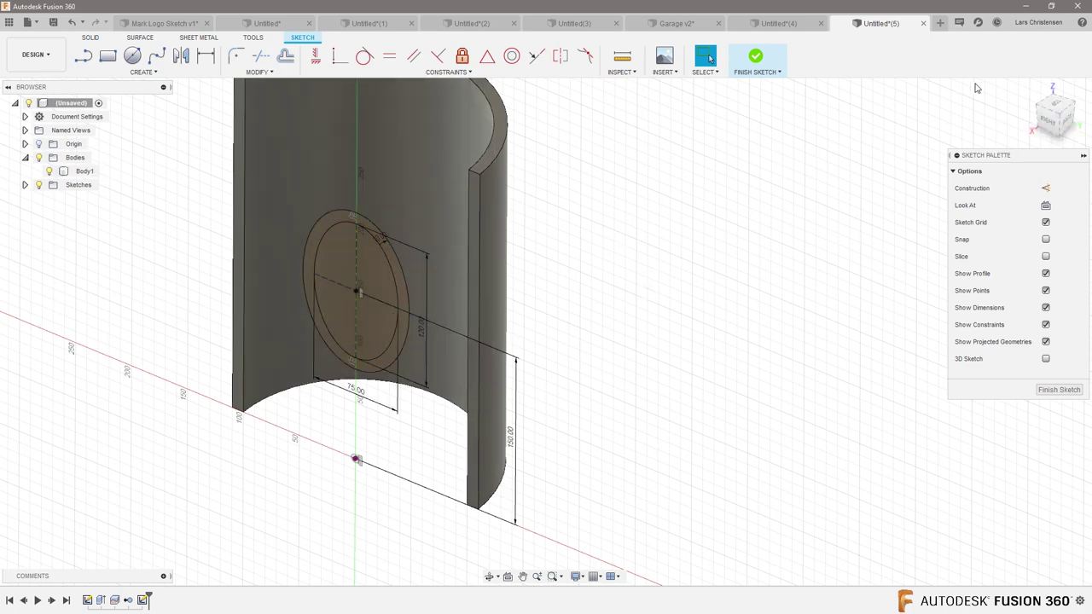
left_click(1047, 125)
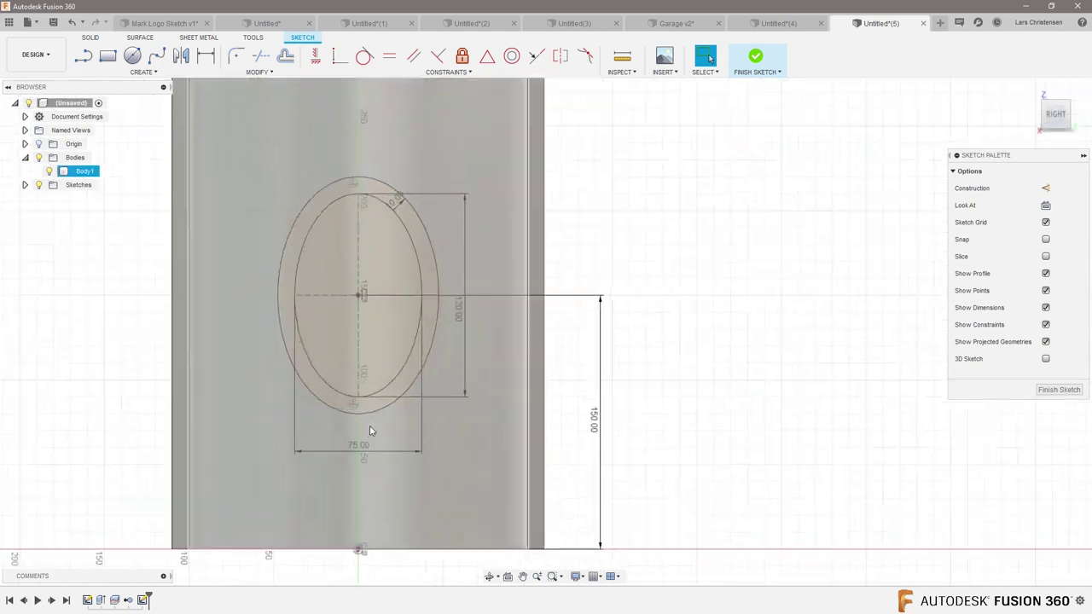
left_click(137, 73)
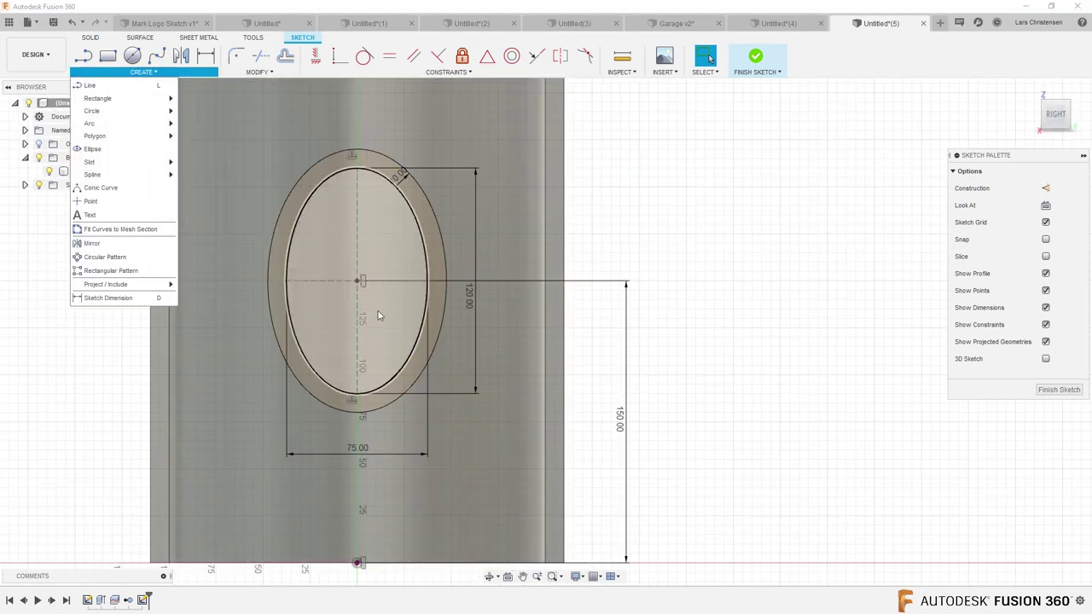
left_click(427, 281)
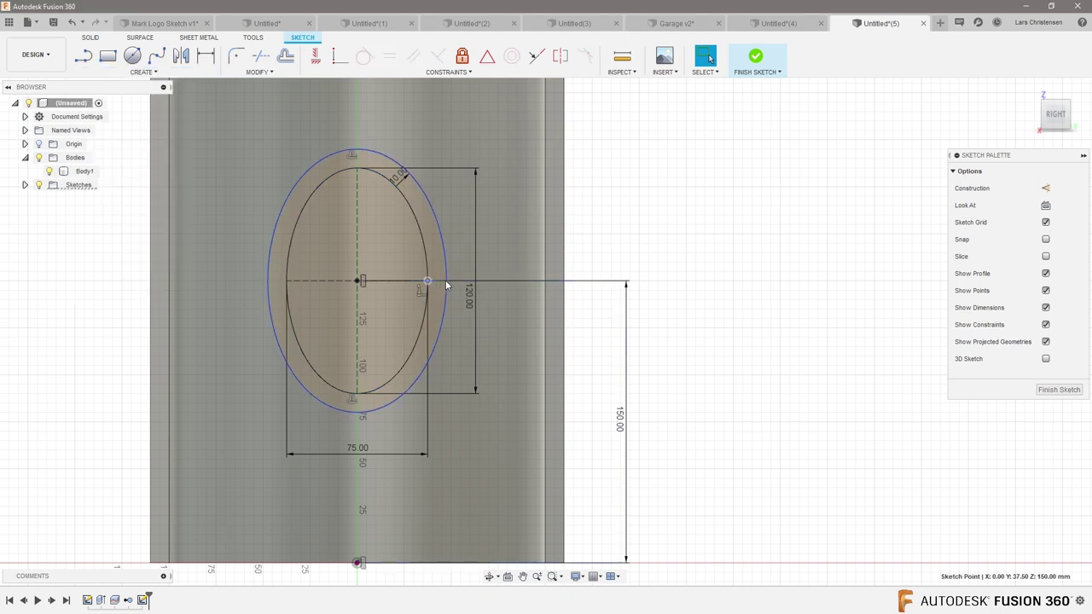
key("l")
left_click(427, 282)
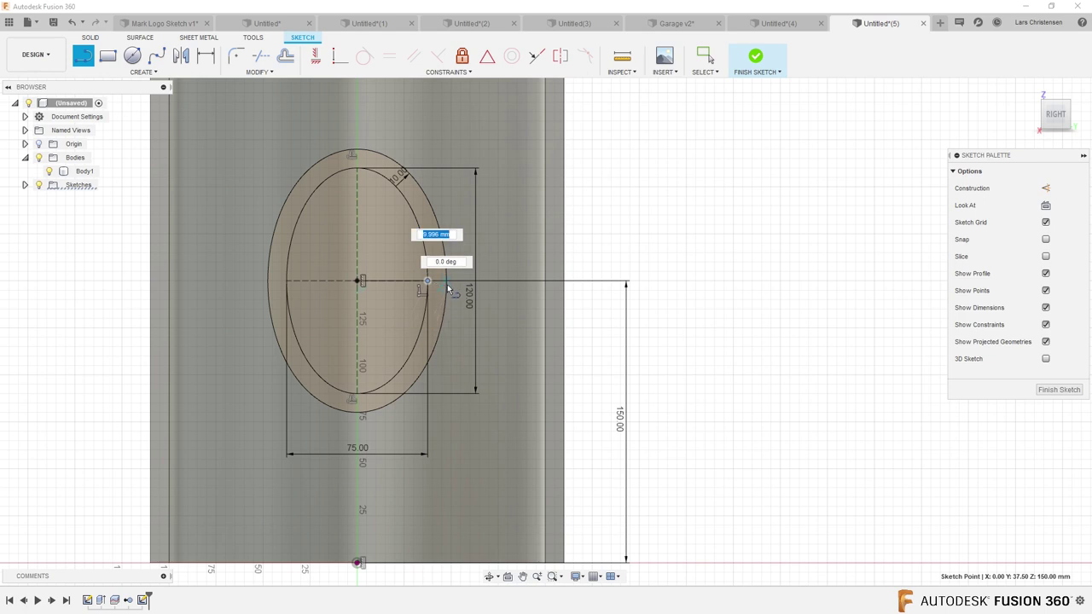
key("Escape")
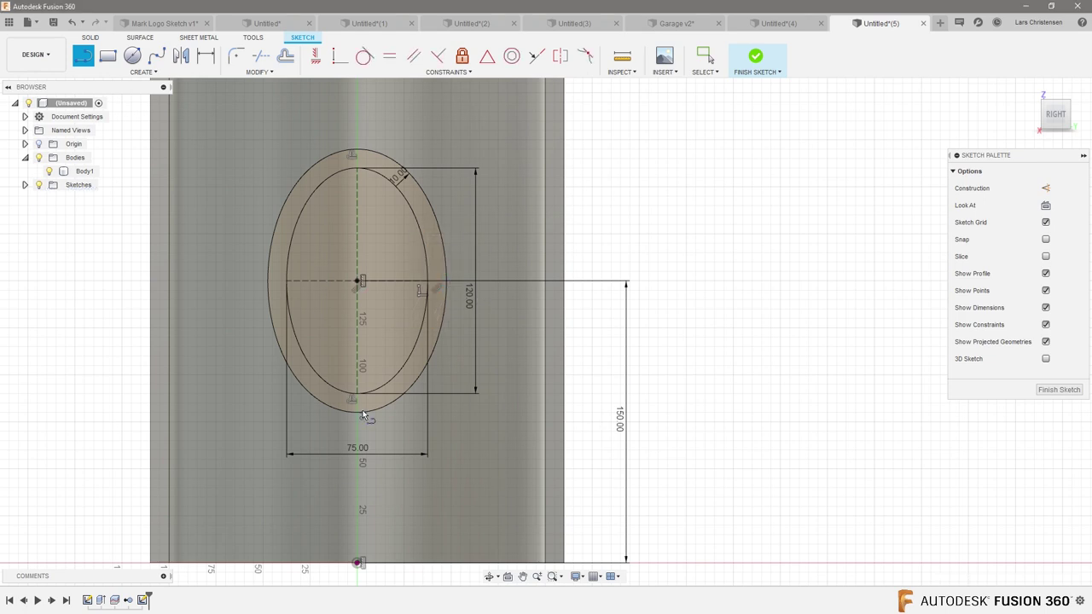
scroll(358, 416, "up", 3)
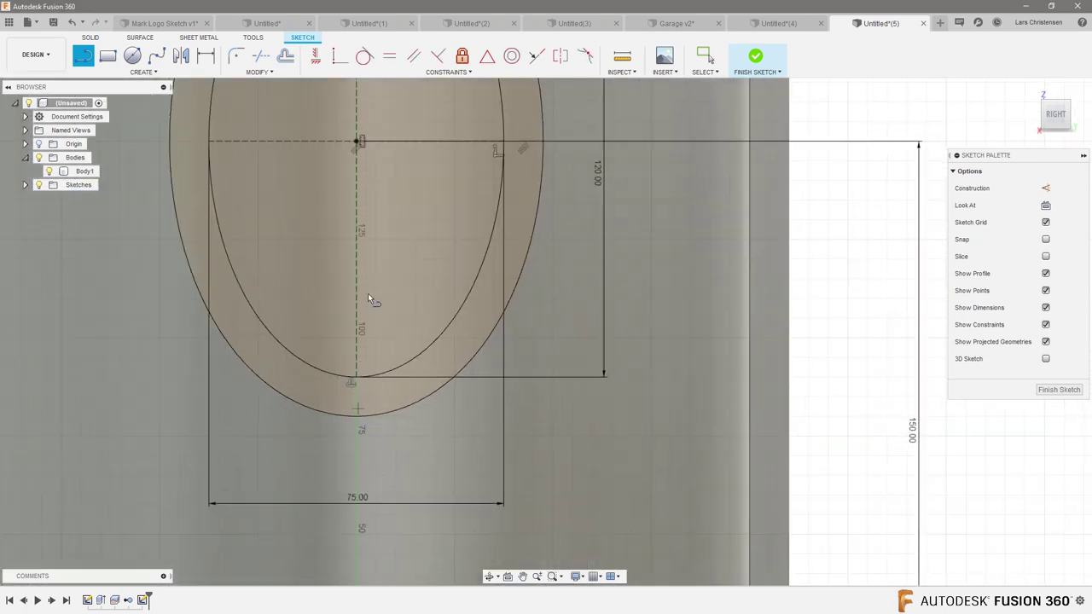
left_click(355, 139)
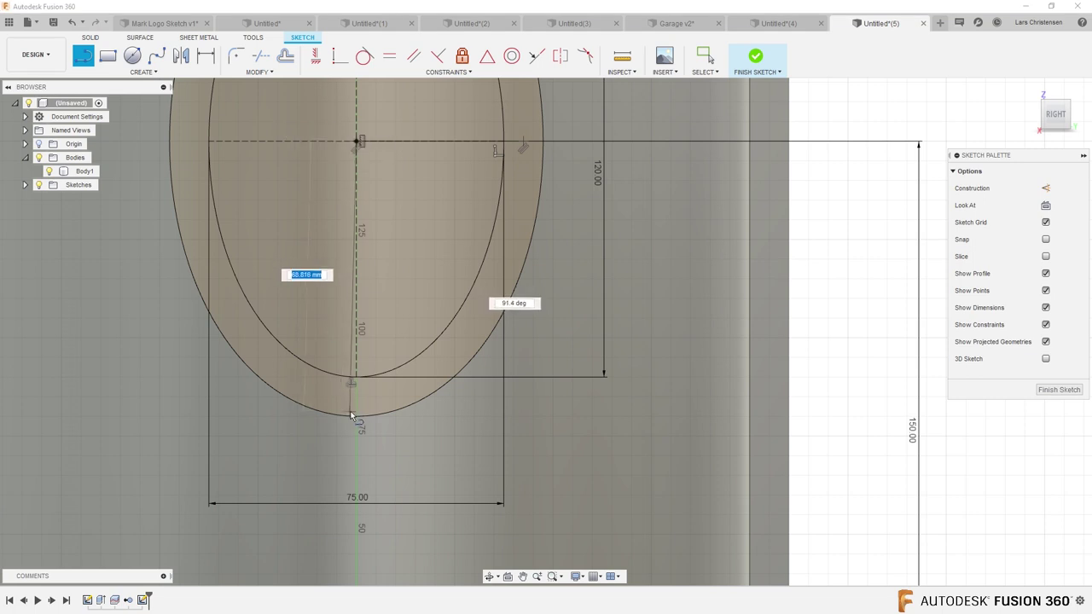
left_click(354, 415)
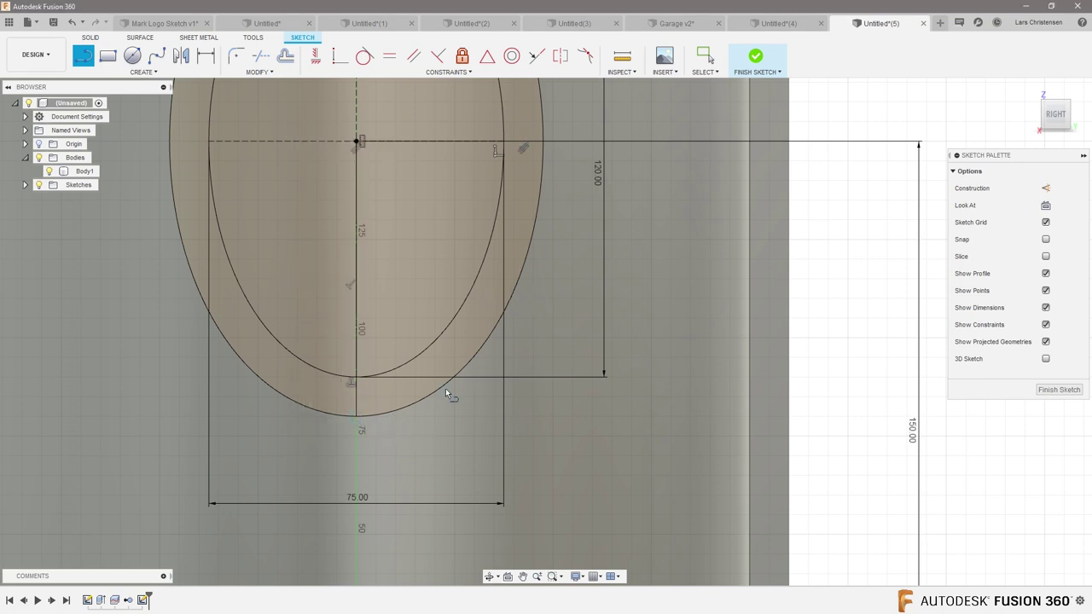
scroll(445, 388, "down", 2)
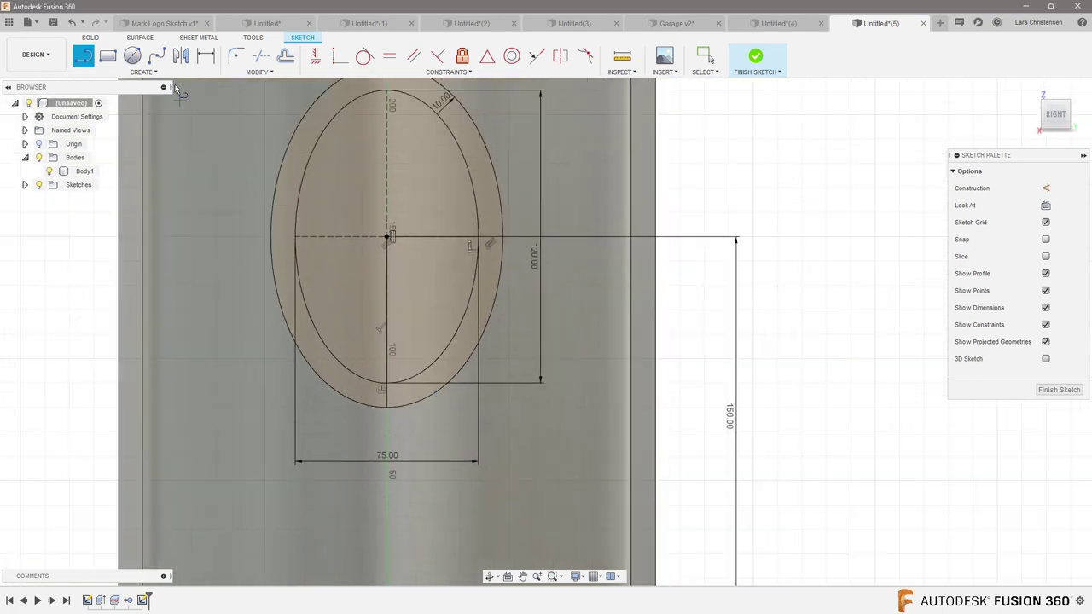
Trim the outer and inner ovals down to the lower-right quarter ring and finish the sketch
left_click(260, 56)
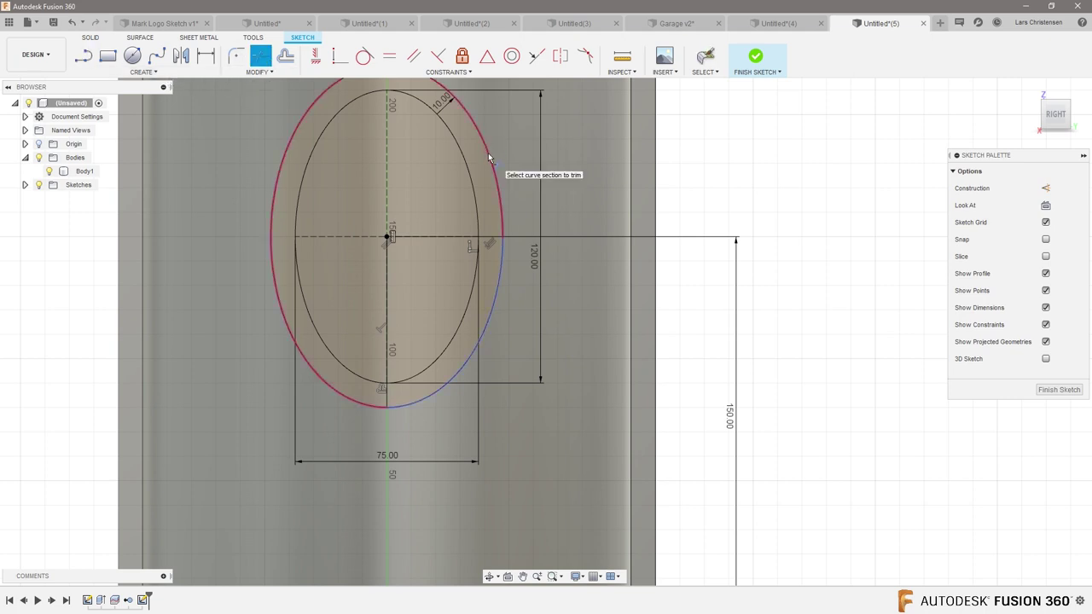
left_click(489, 158)
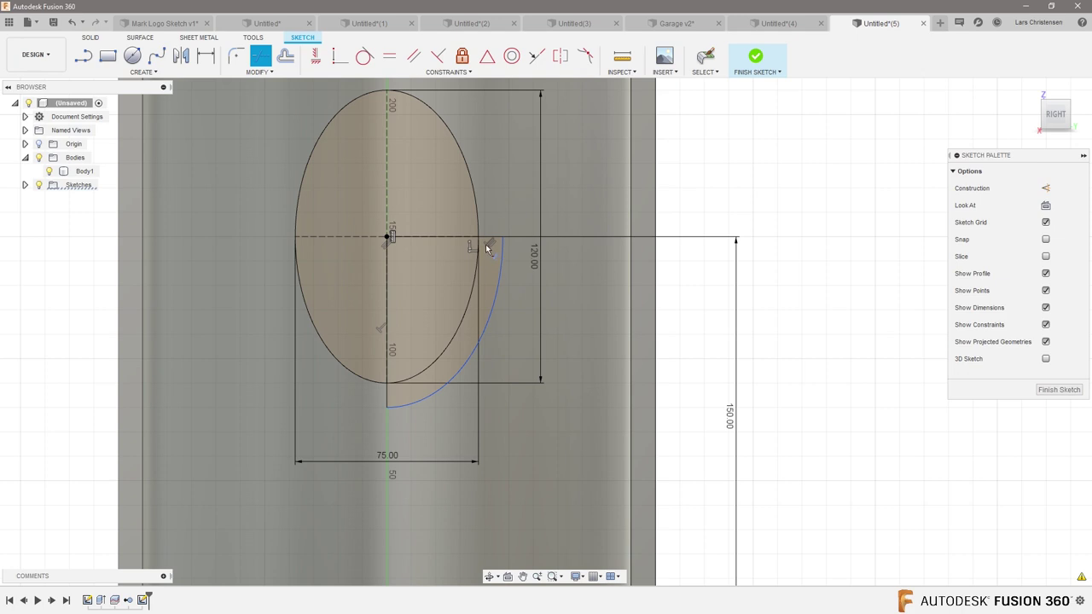
left_click(475, 208)
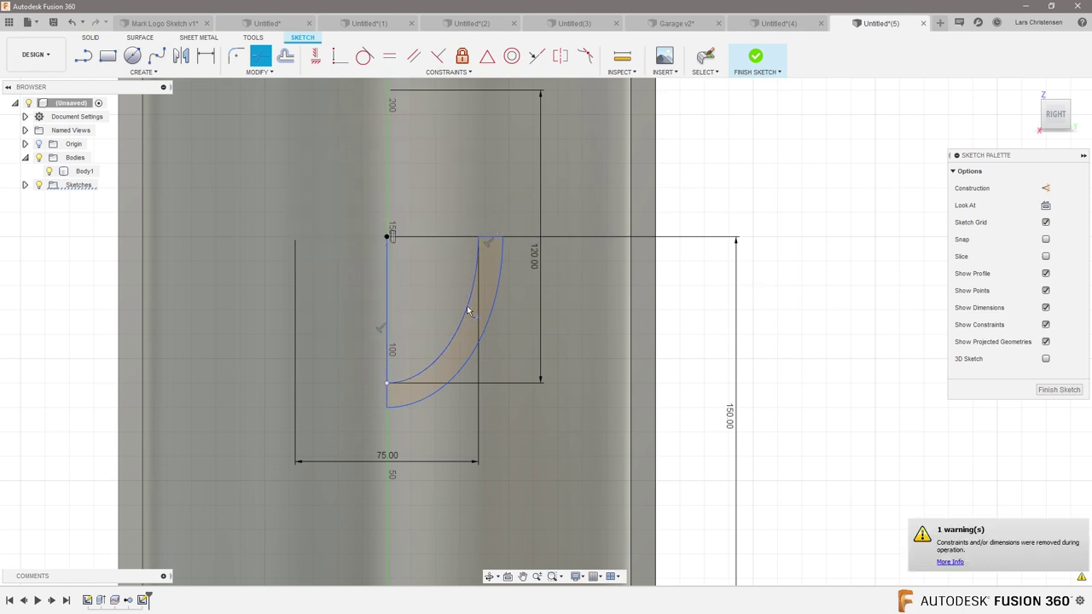
left_click(1058, 390)
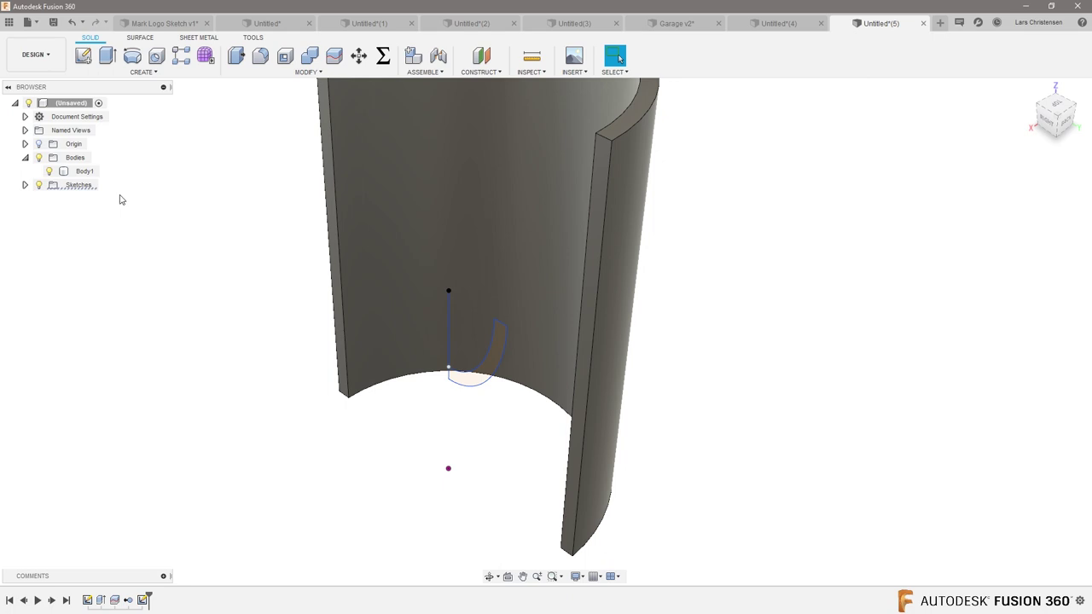
In a new sketch on an origin plane, pick the tube face and both arcs for Project To Surface
left_click(145, 73)
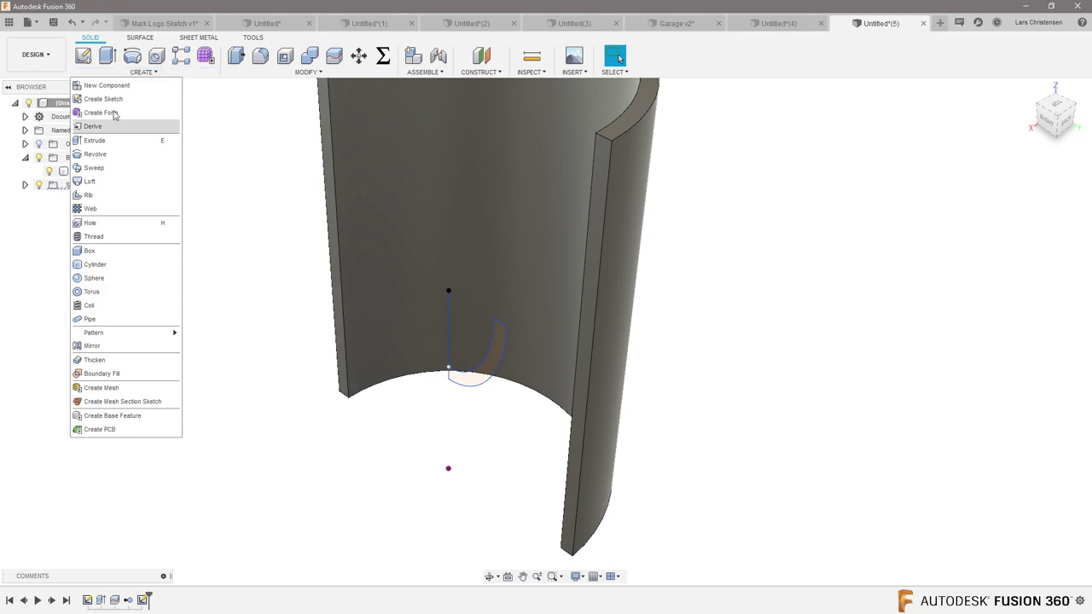
left_click(83, 56)
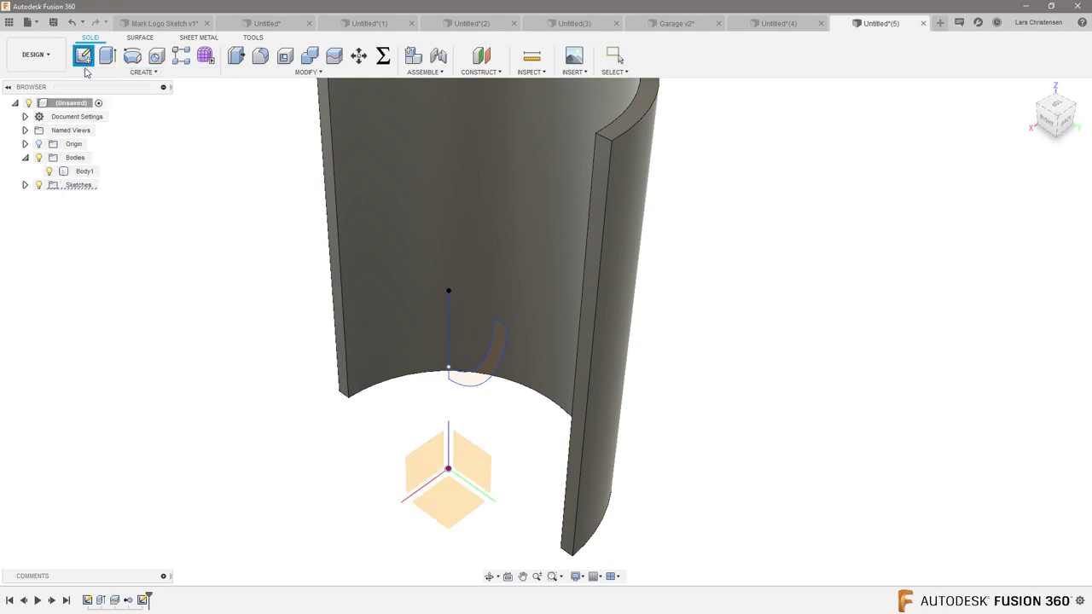
left_click(482, 467)
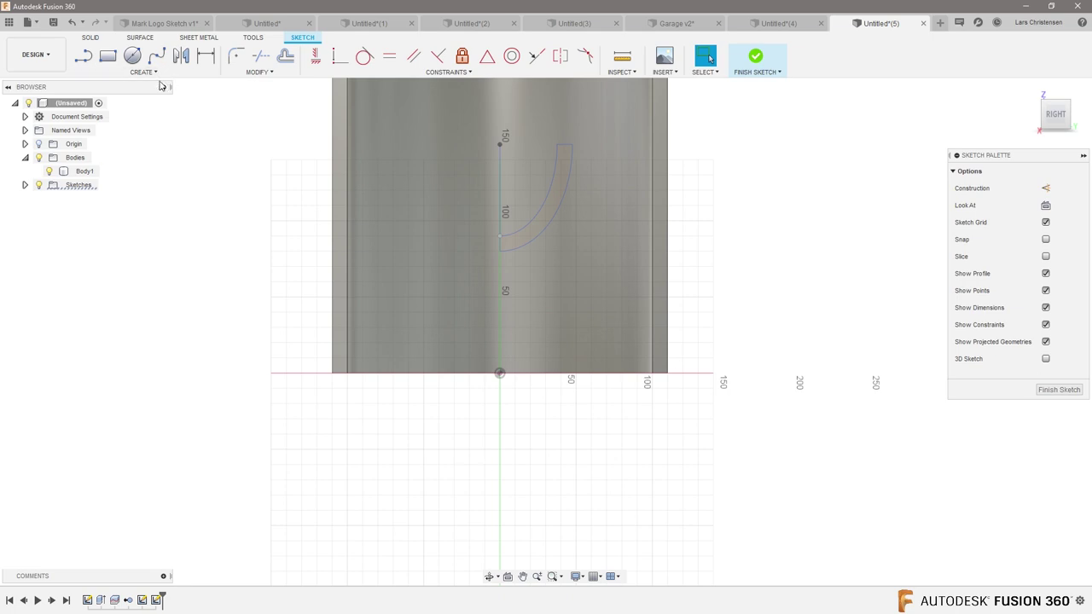
left_click(152, 71)
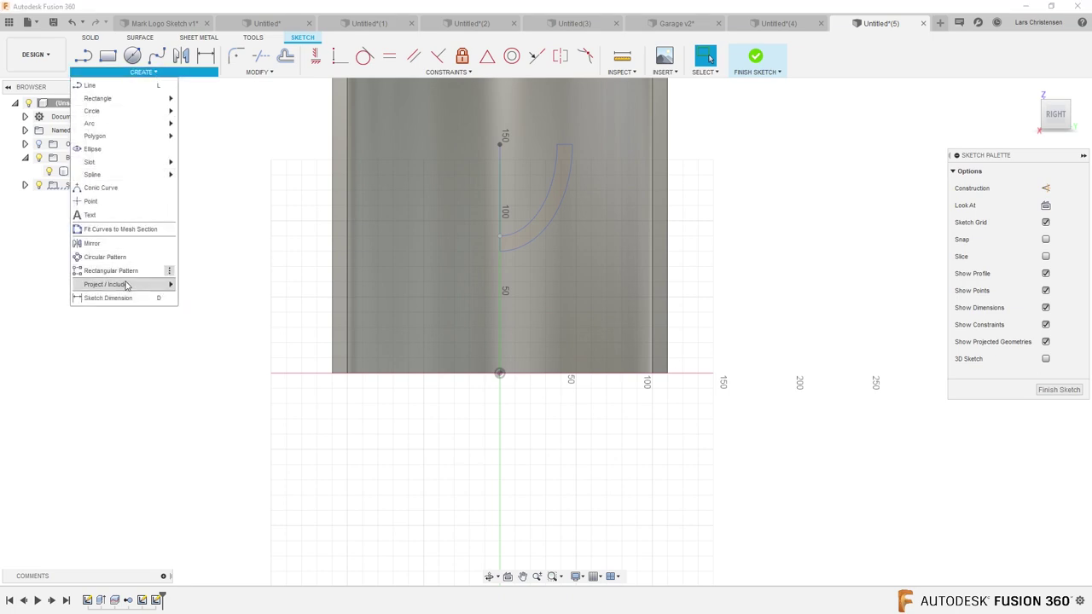
mouse_move(126, 285)
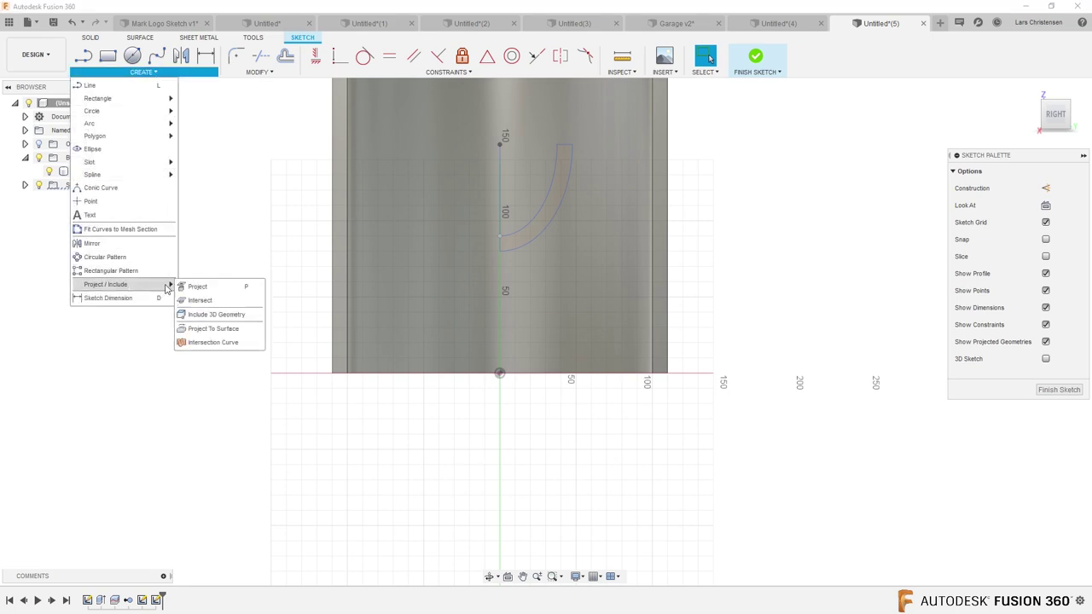
left_click(214, 329)
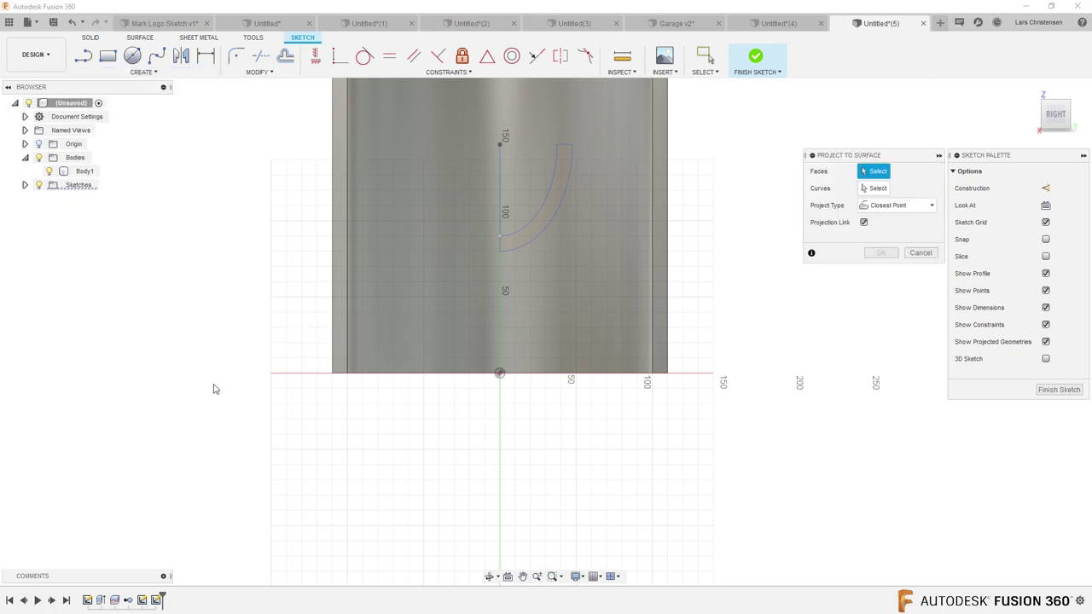
left_click(441, 327)
middle_click_drag(219, 504, 96, 491, "shift")
left_click(880, 190)
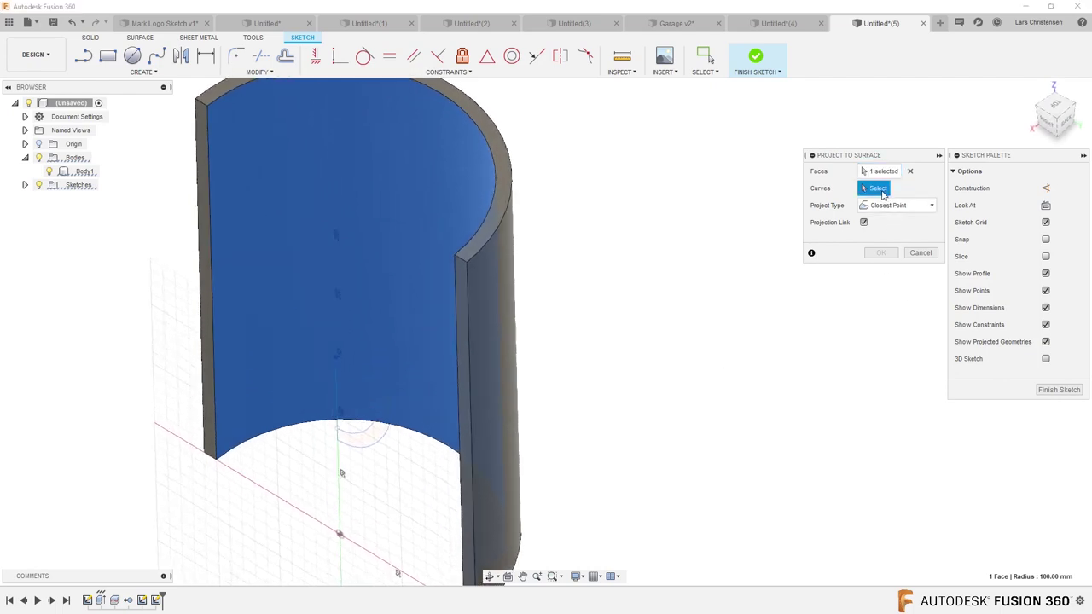
left_click(367, 459)
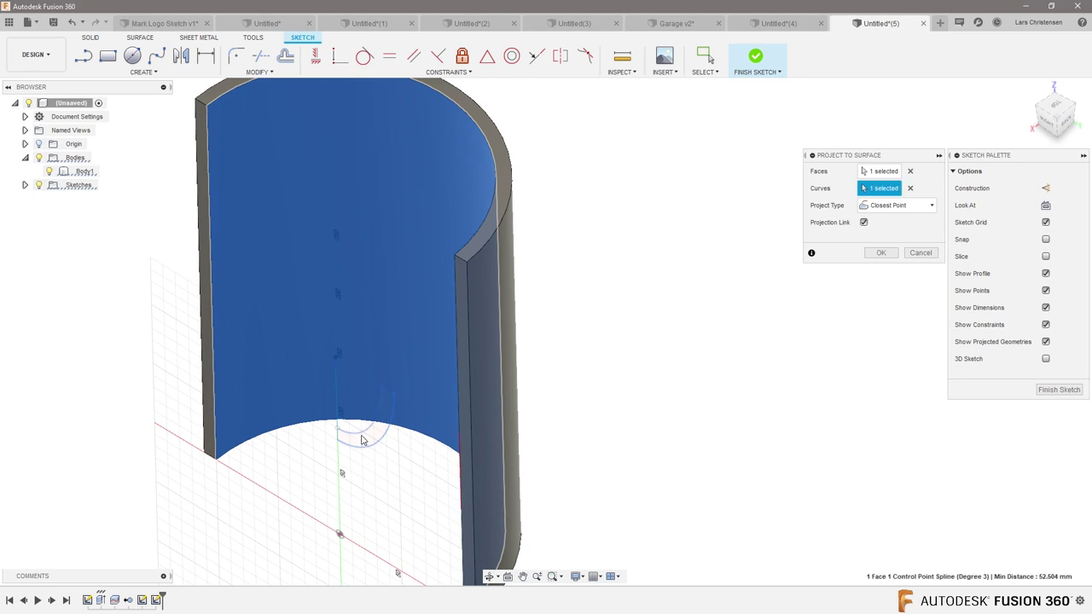
left_click(361, 441)
Project the two arcs onto the curved face along the X-axis vector
mouse_move(164, 511)
middle_mouse_down("shift")
mouse_move(349, 374)
mouse_move(406, 444)
mouse_move(322, 467)
mouse_move(264, 326)
middle_mouse_up("shift")
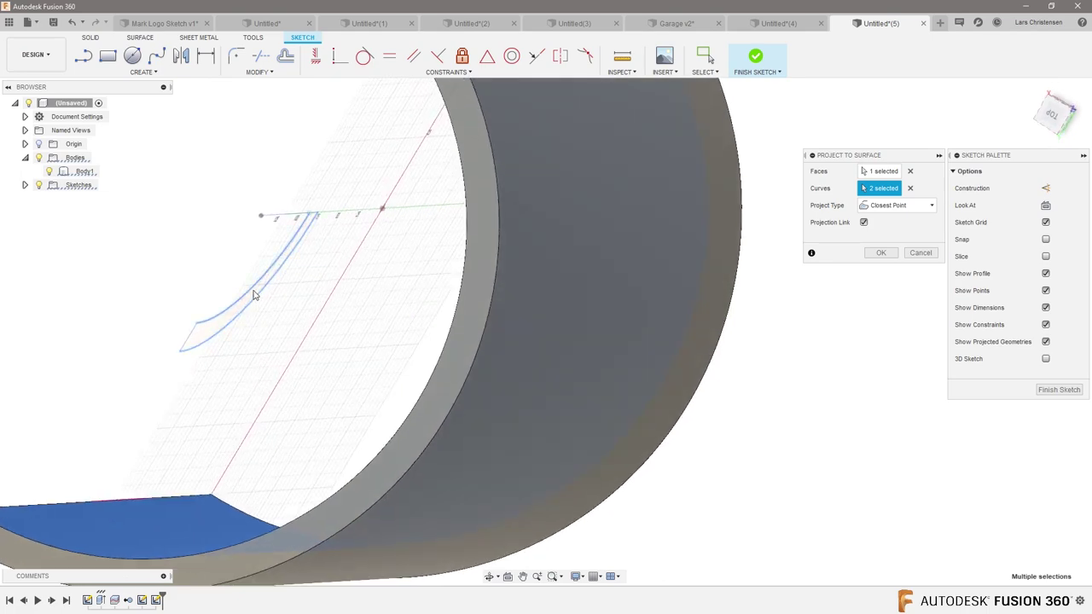
middle_click_drag(448, 334, 899, 222, "shift")
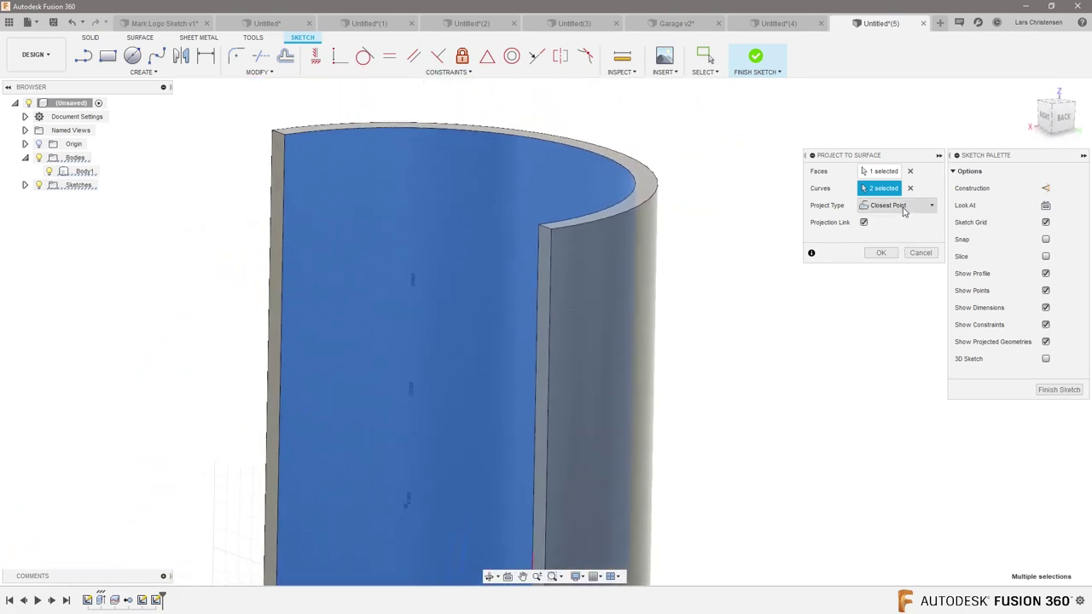
left_click(896, 206)
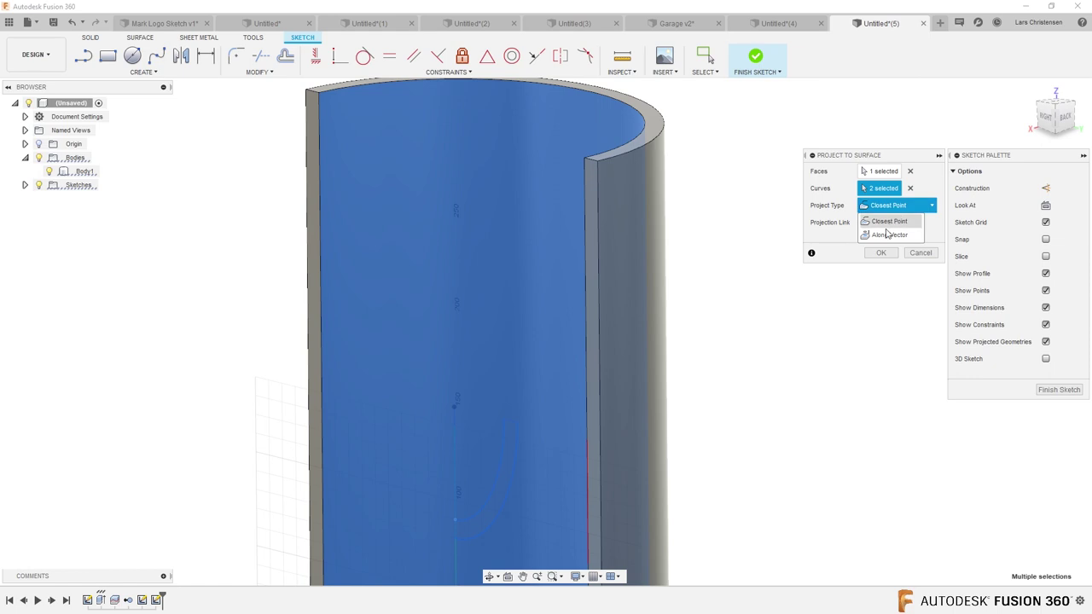
left_click(890, 236)
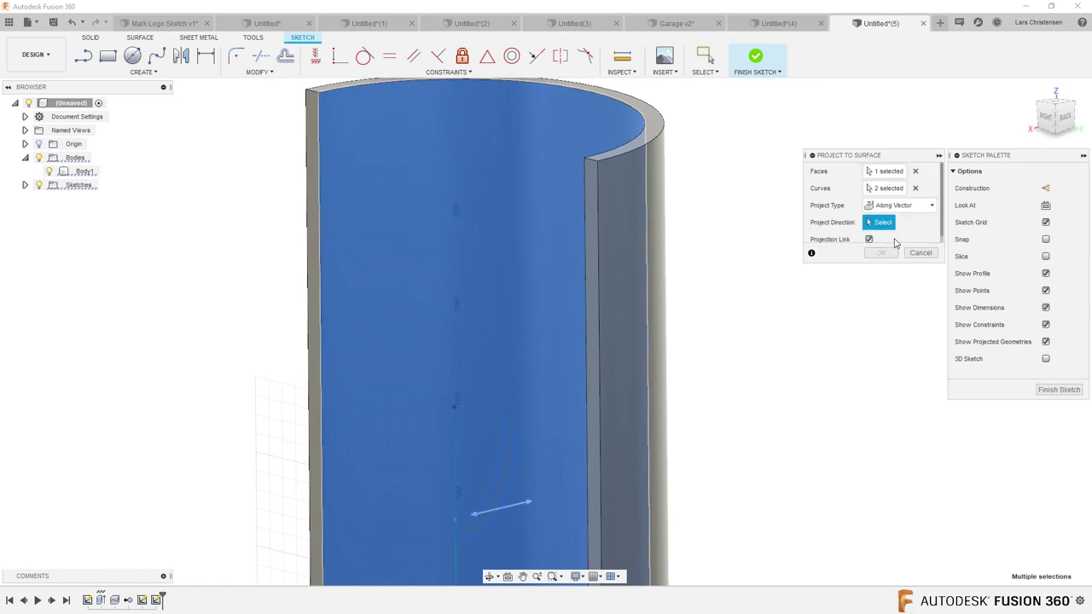
middle_click_drag(891, 250, 540, 429, "shift")
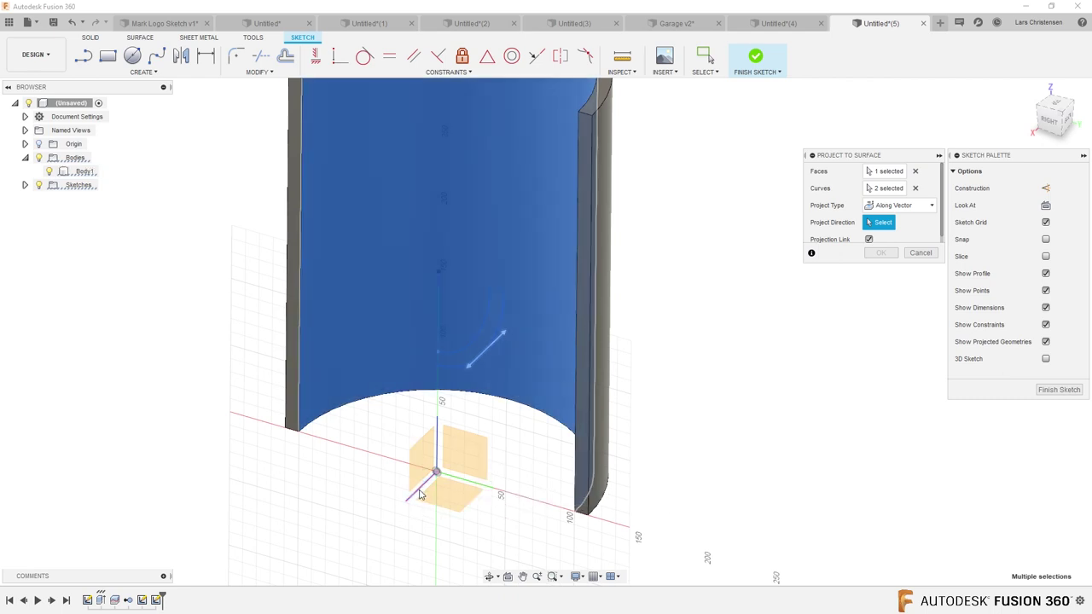
left_click(420, 495)
middle_click_drag(837, 393, 767, 349, "shift")
left_click(886, 257)
middle_click_drag(887, 263, 499, 285, "shift")
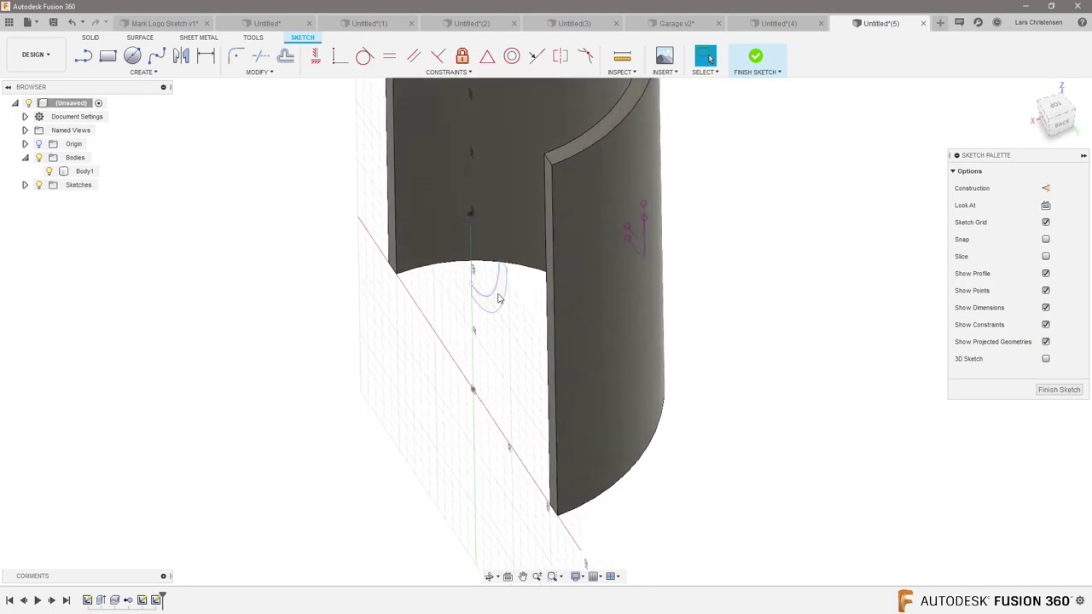
Inspect the projected arcs on the half-tube and finish the projection sketch
mouse_move(499, 308)
middle_mouse_down("shift")
mouse_move(501, 321)
mouse_move(540, 333)
mouse_move(526, 278)
mouse_move(529, 311)
mouse_move(518, 308)
middle_mouse_up("shift")
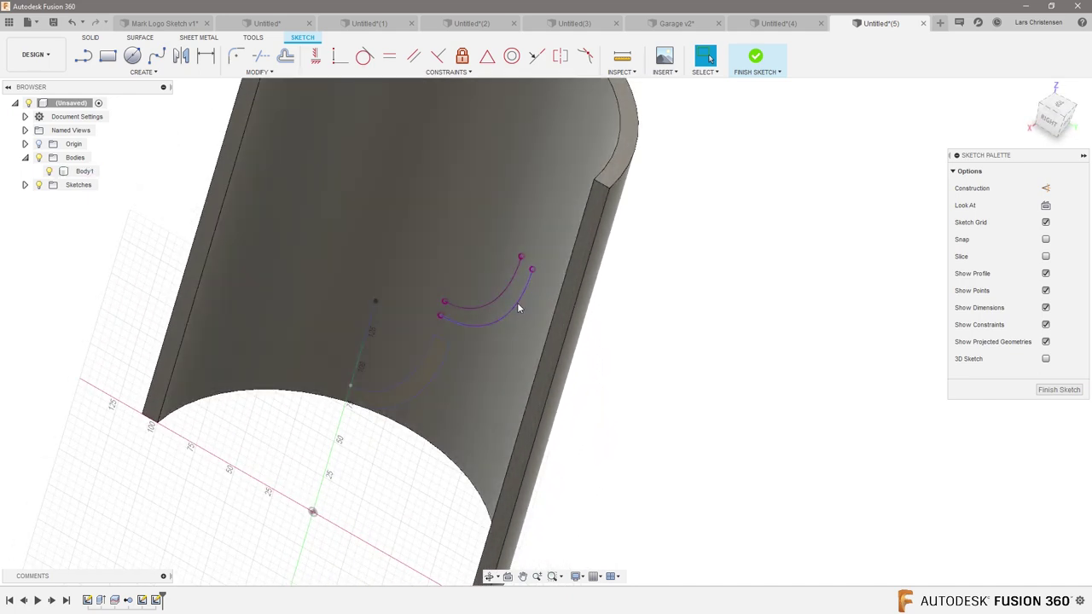
left_click(25, 184)
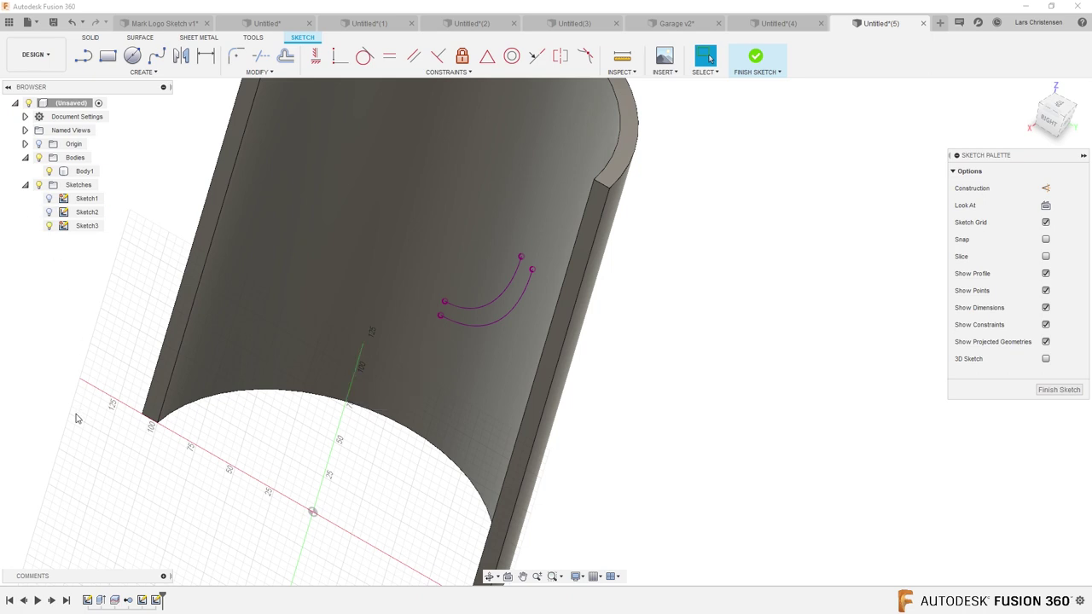
middle_click_drag(111, 397, 262, 471, "shift")
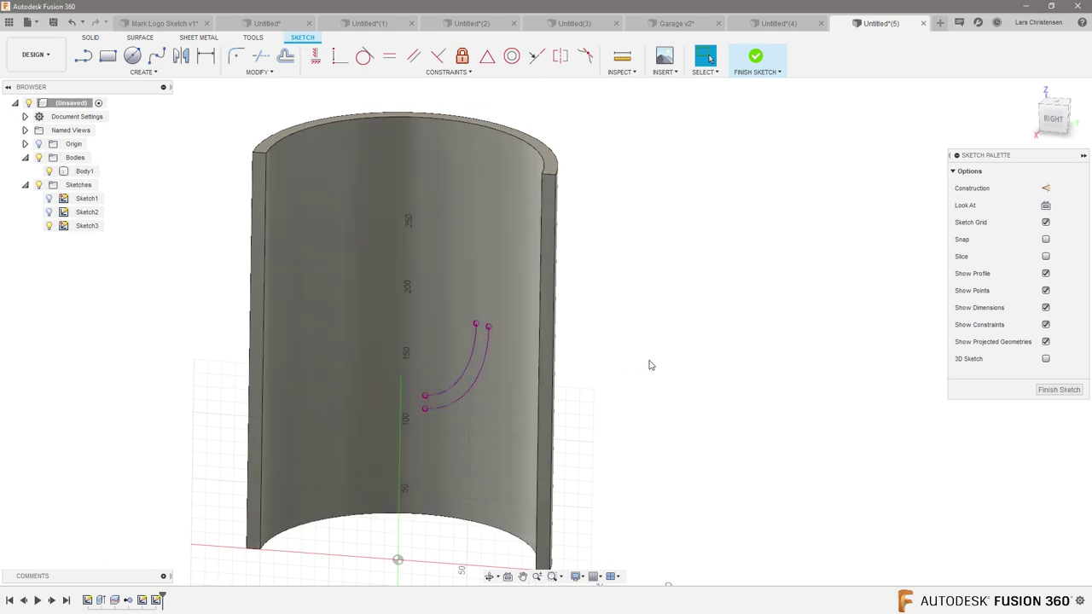
mouse_move(654, 367)
middle_mouse_down("shift")
mouse_move(722, 397)
mouse_move(690, 388)
mouse_move(701, 421)
middle_mouse_up("shift")
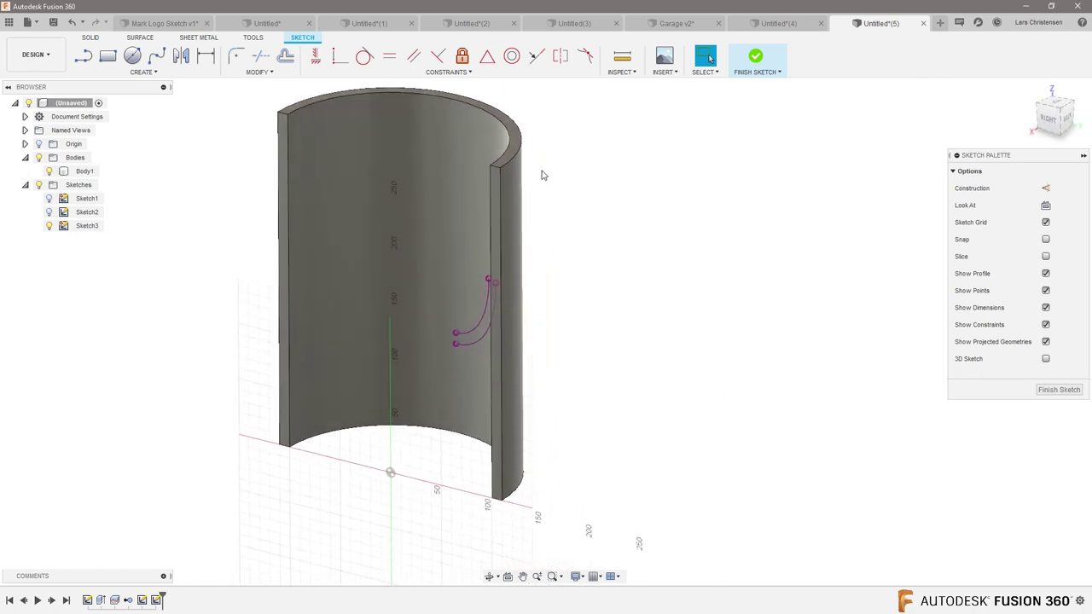
left_click(1059, 389)
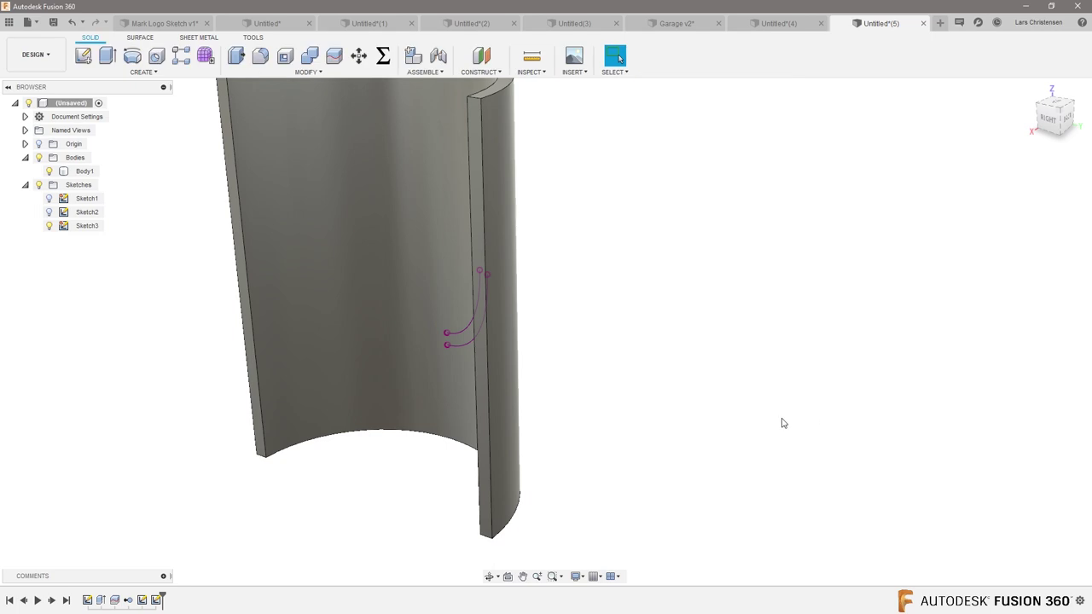
middle_click_drag(418, 365, 439, 371, "shift")
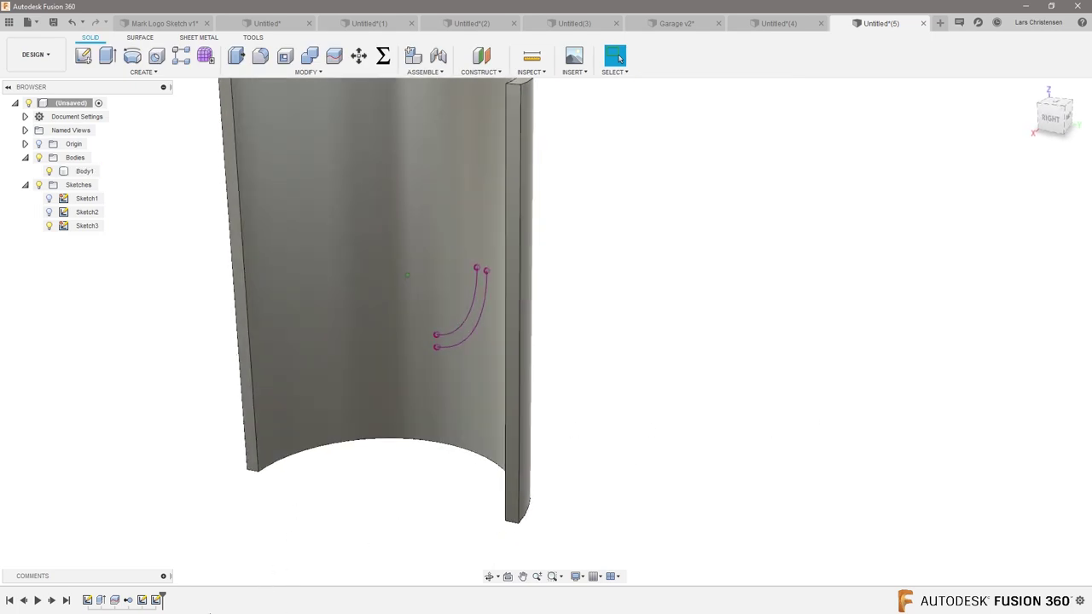
Rename the curved-rail sketch in the timeline to 'Rails'
left_click(156, 600)
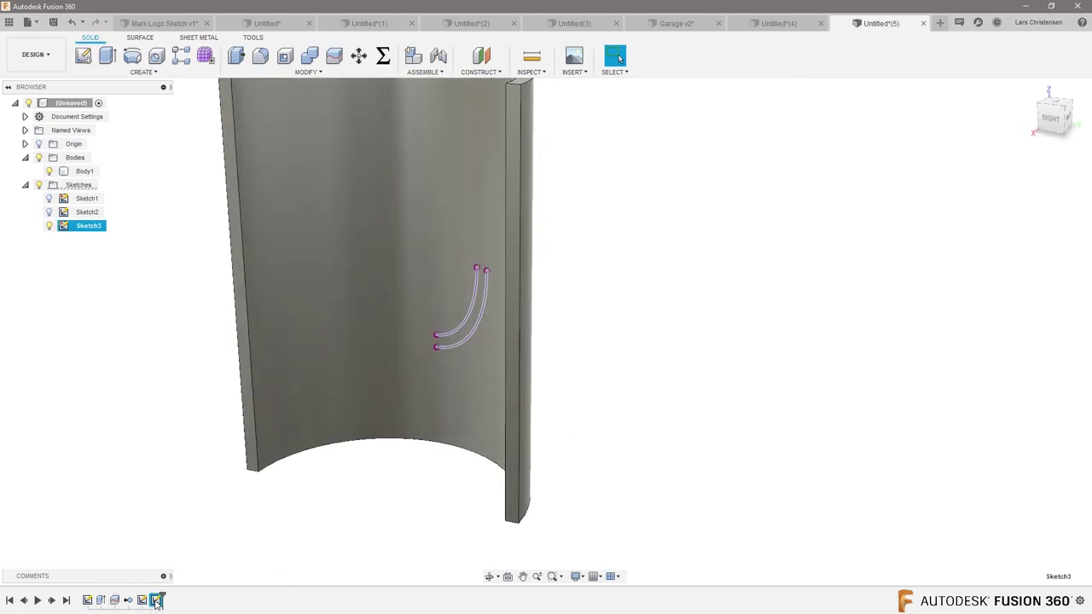
right_click(156, 600)
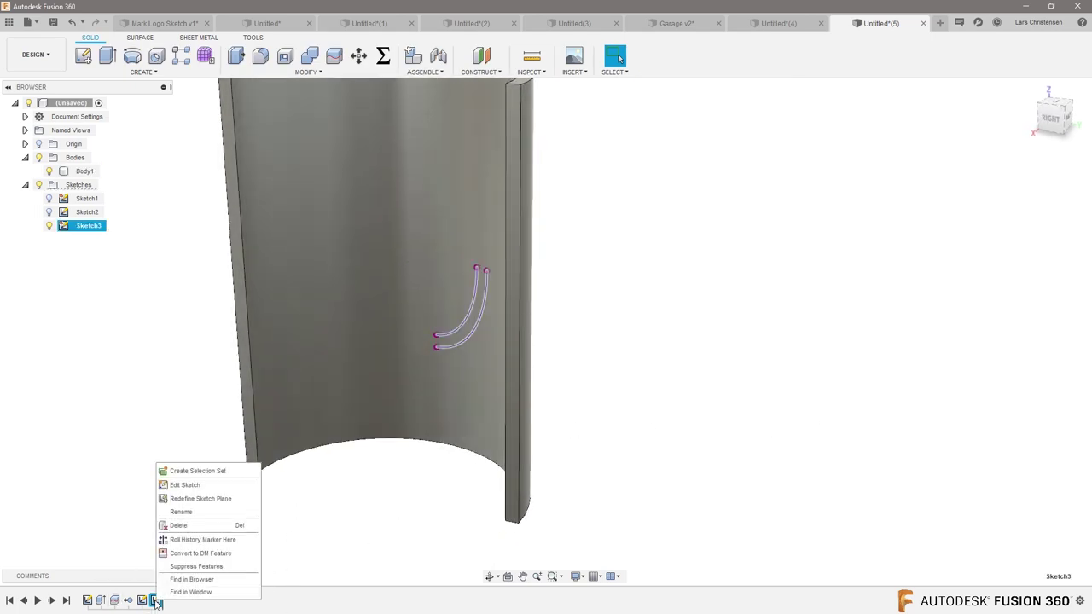
left_click(184, 512)
type("Ba")
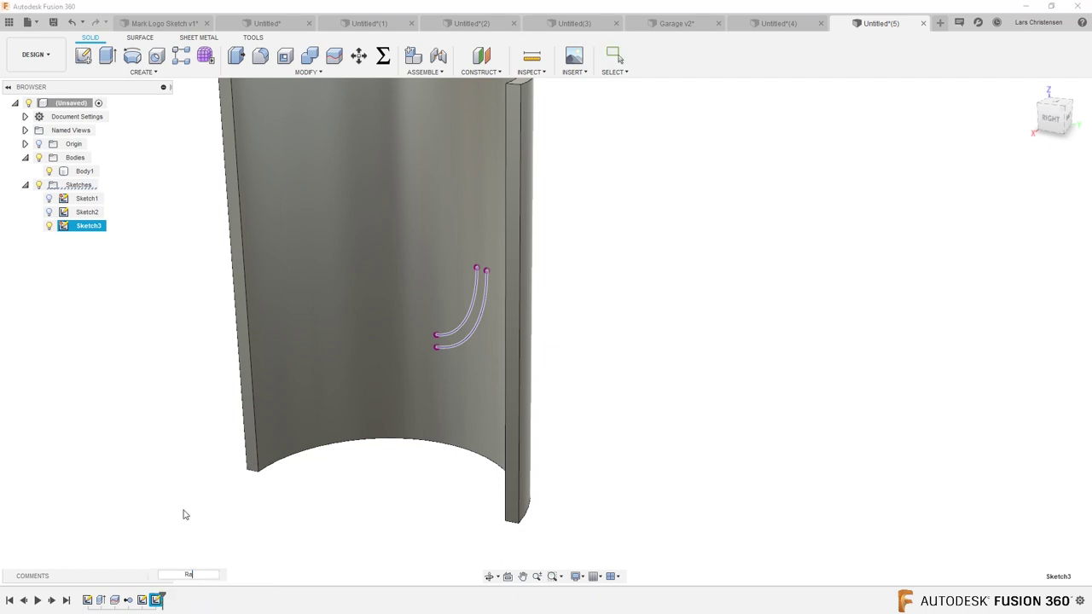
key("Return")
left_click(184, 514)
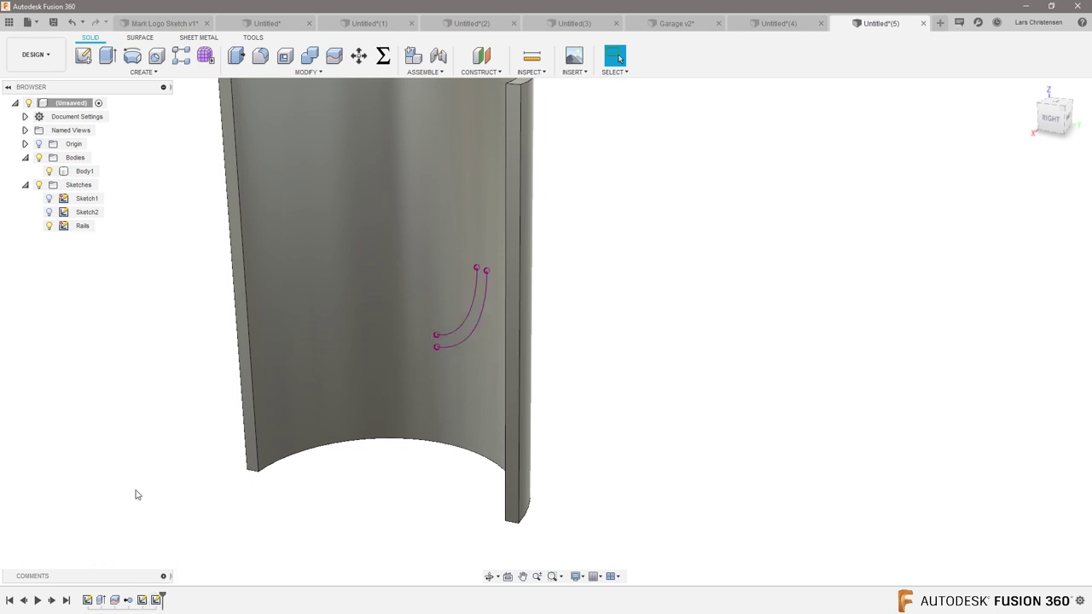
Offset a construction plane 150 mm from the XY origin plane and start a sketch on it
left_click(481, 56)
left_click(402, 524)
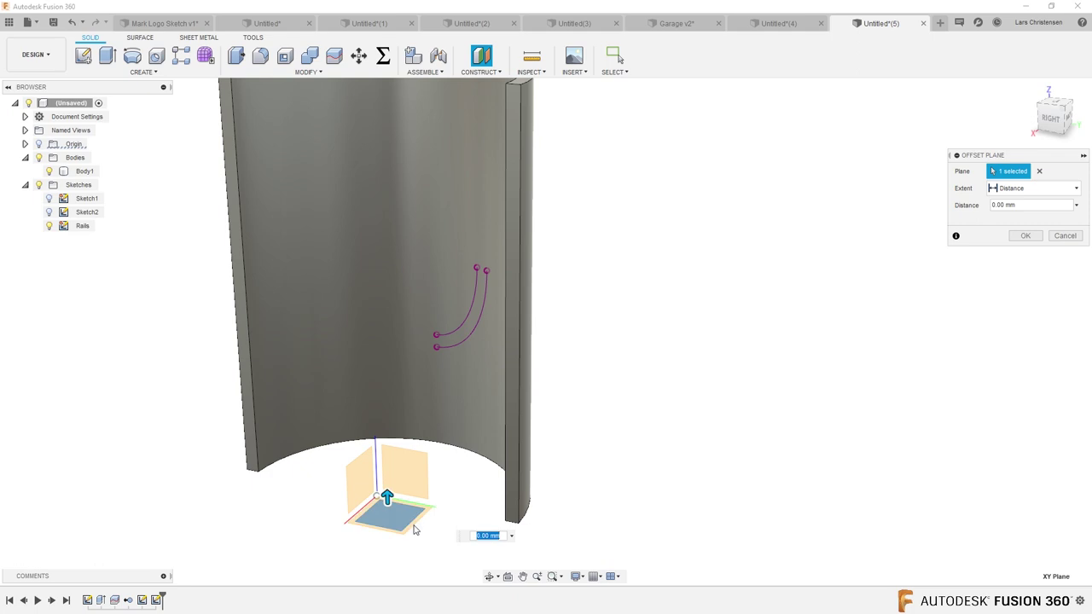
type("150")
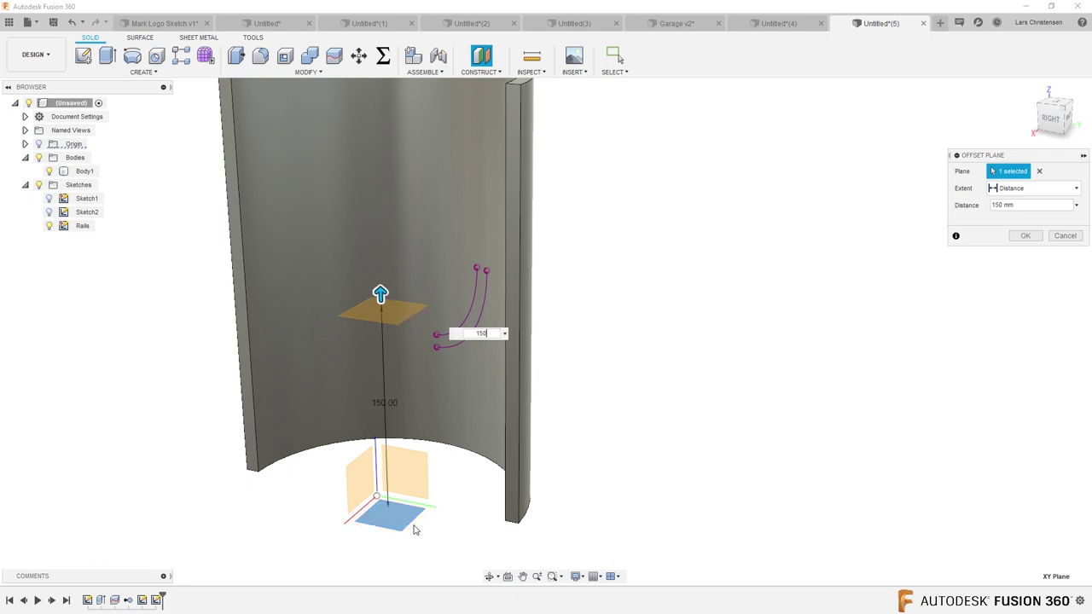
key("Return")
middle_click_drag(412, 529, 432, 291, "shift")
middle_click_drag(725, 417, 754, 391, "shift")
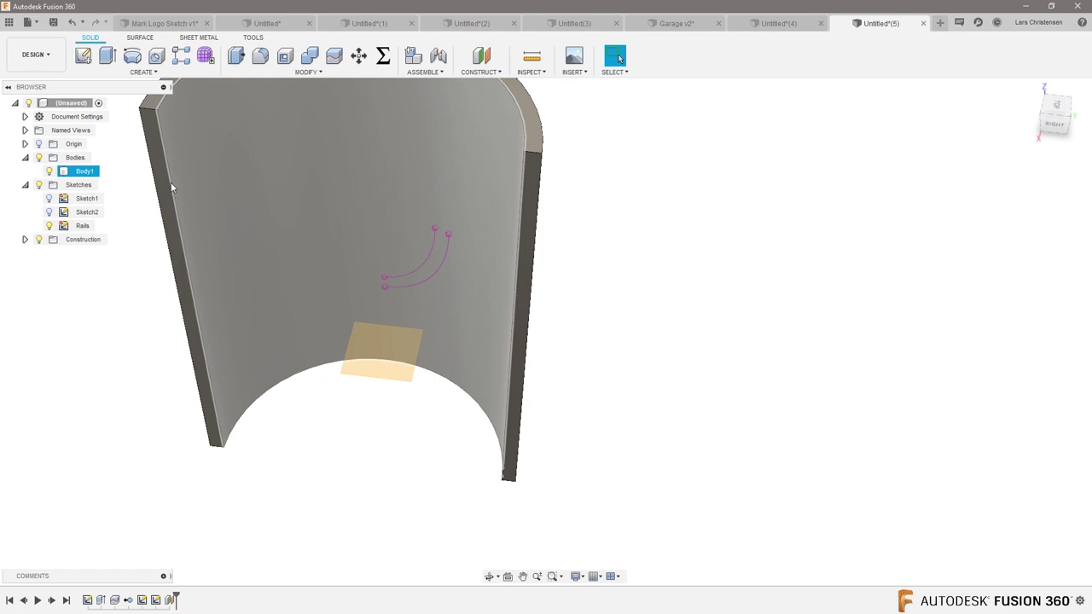
left_click(83, 57)
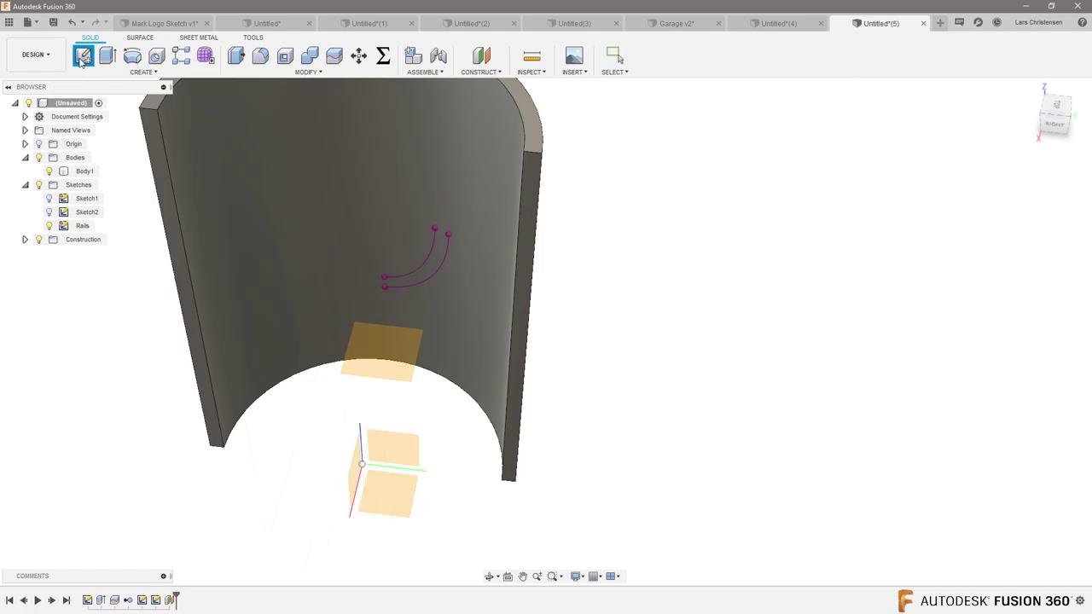
left_click(378, 369)
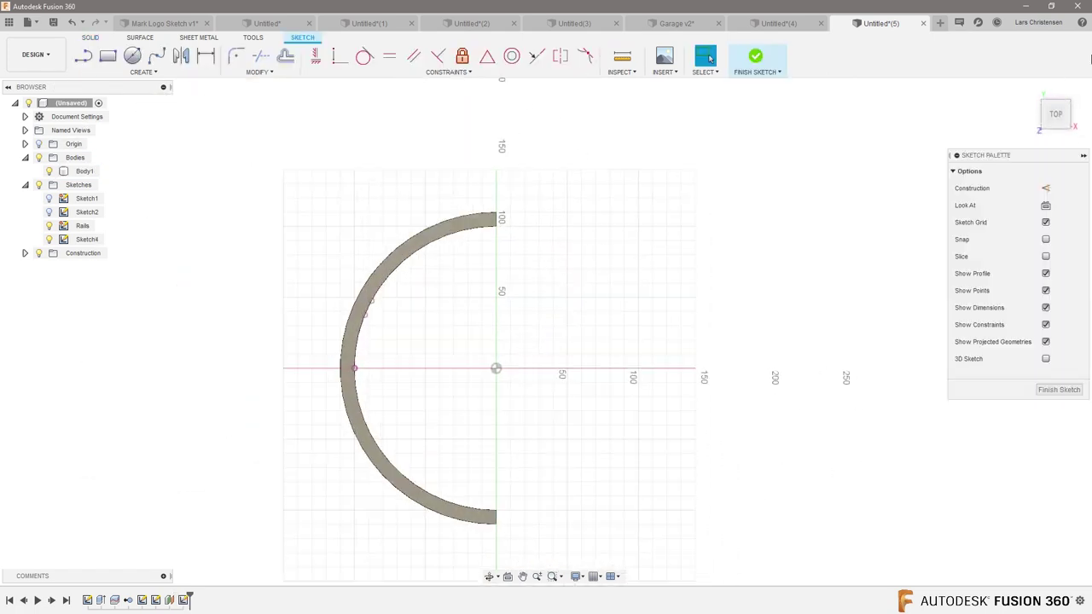
Draw a two-point rectangle on the offset plane across the half-tube's wall
left_click(1081, 108)
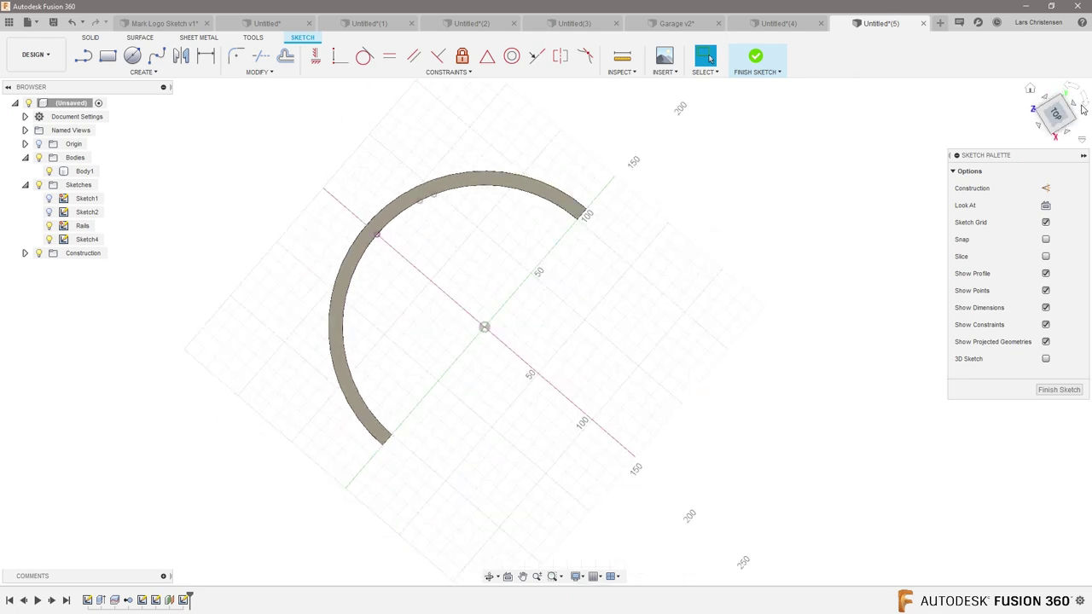
scroll(622, 120, "up", 5)
scroll(571, 139, "up", 2)
key("r")
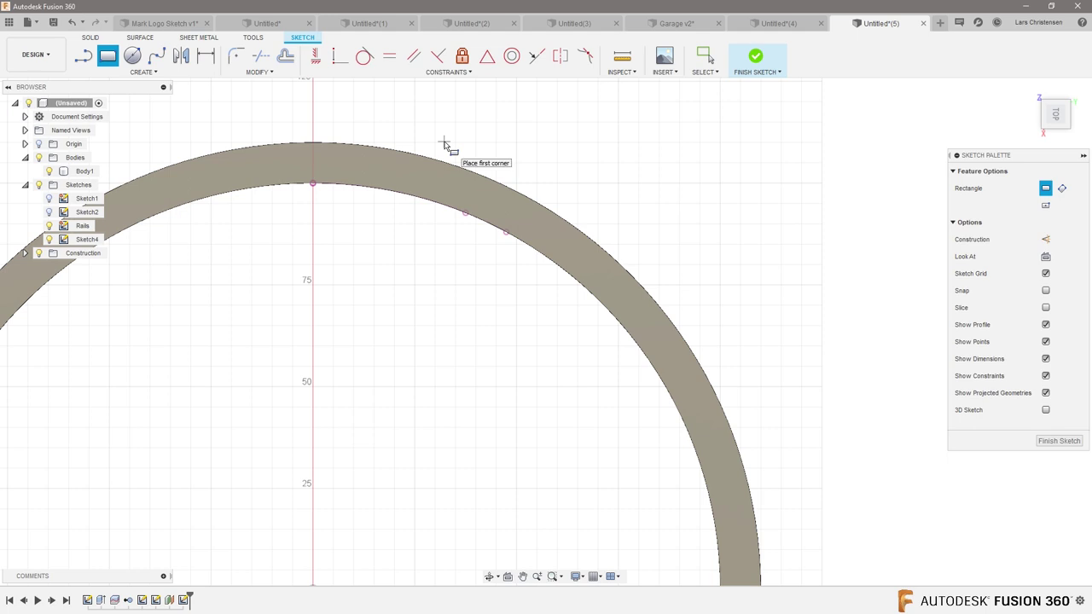
left_click(418, 279)
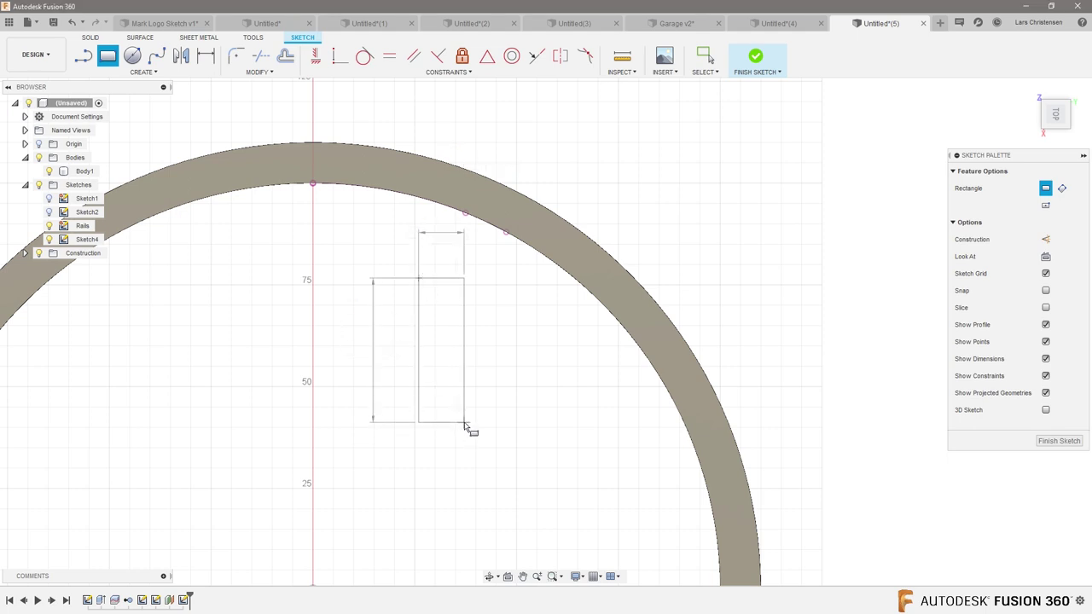
left_click(464, 427)
scroll(482, 331, "up", 1)
scroll(483, 331, "up", 1)
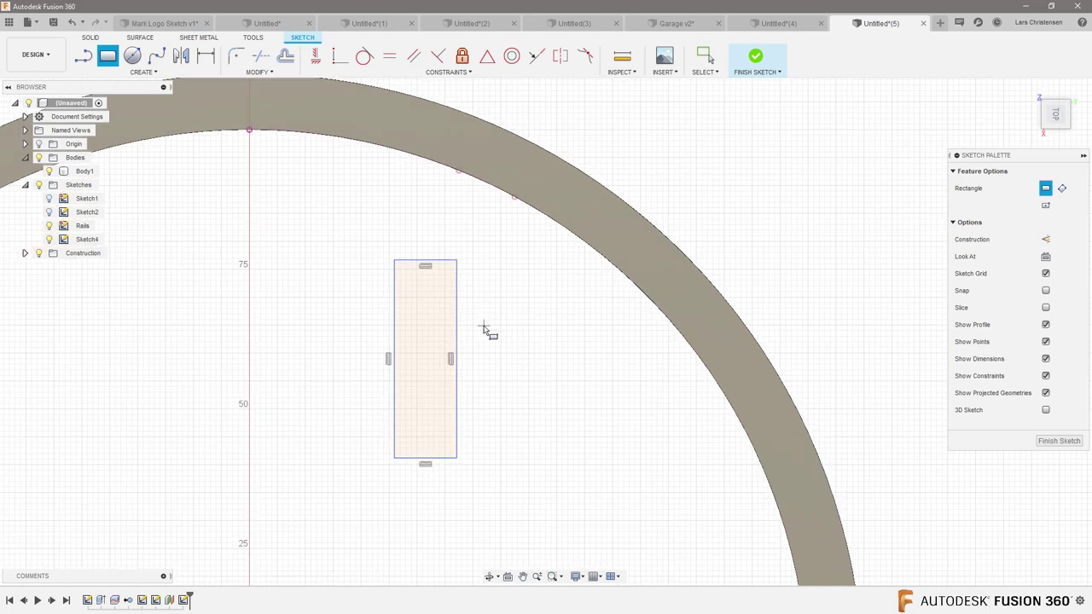
Make the rectangle's side edges coincident with the inner arc and stretch its top edge above the arc
left_click(338, 55)
left_click(457, 306)
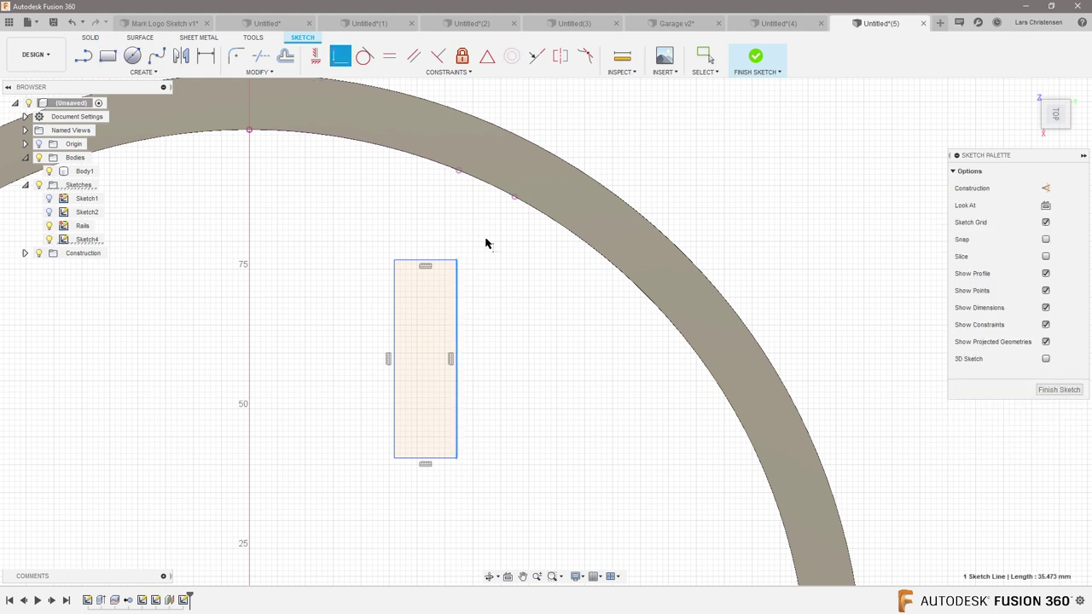
left_click(515, 199)
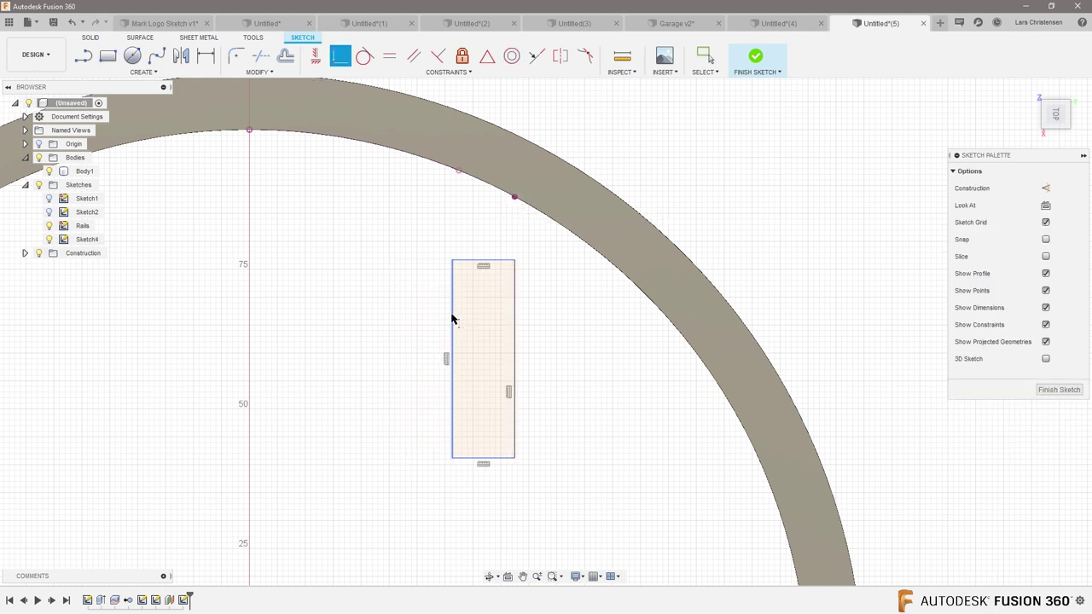
left_click(459, 175)
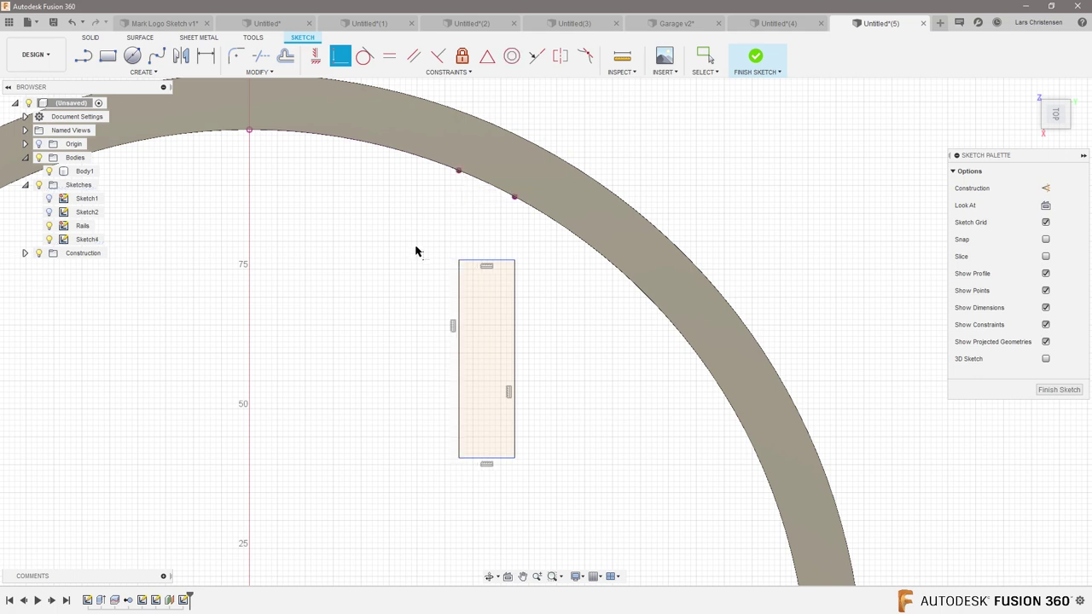
key("Escape")
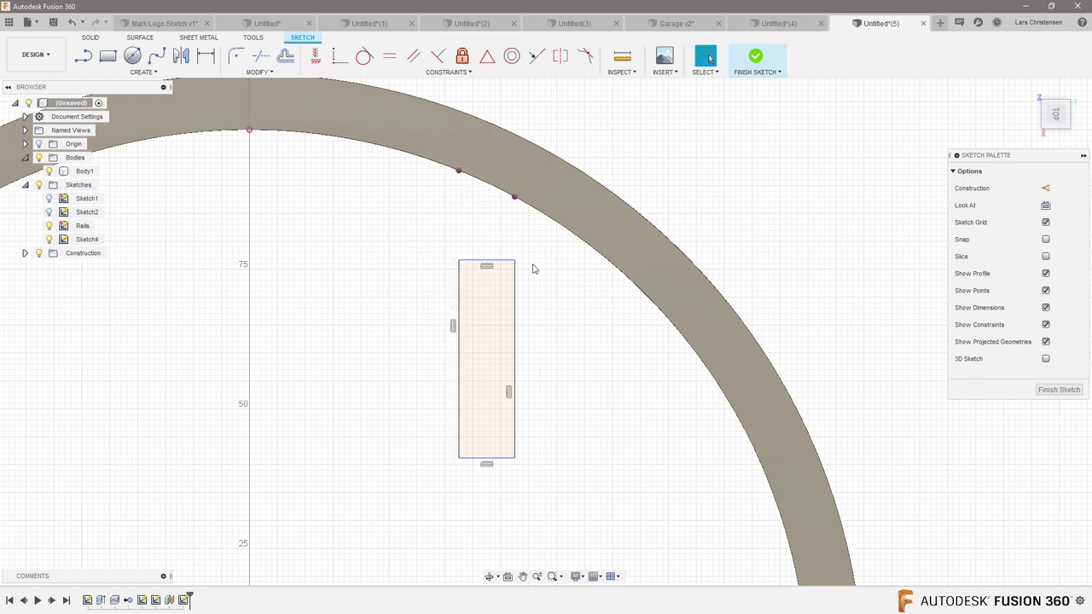
left_click_drag(498, 266, 501, 230)
left_click_drag(504, 187, 507, 147)
scroll(428, 129, "up", 3)
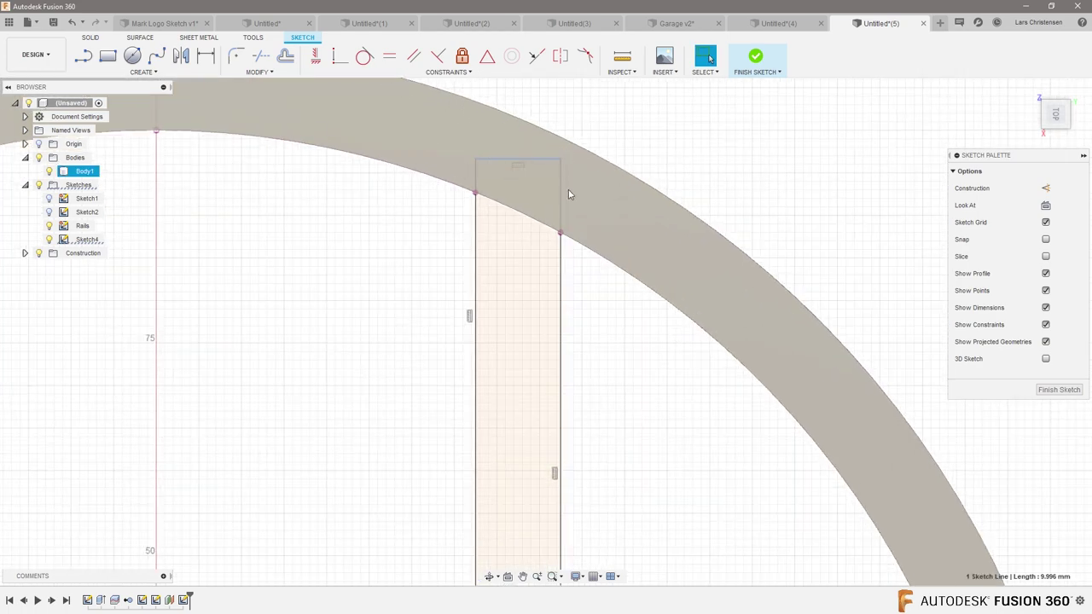
scroll(404, 205, "up", 2)
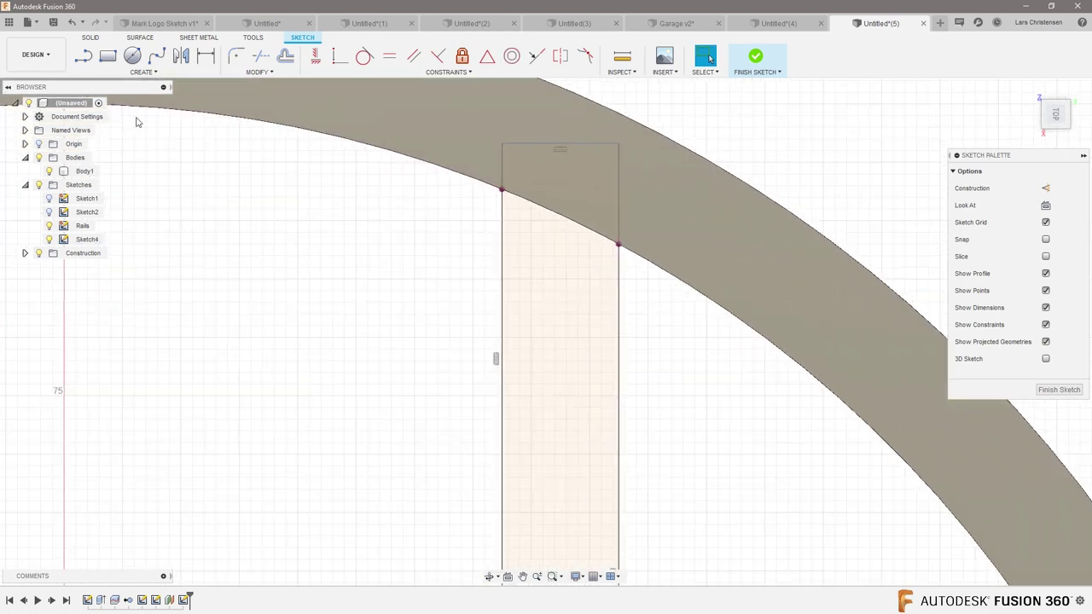
key("d")
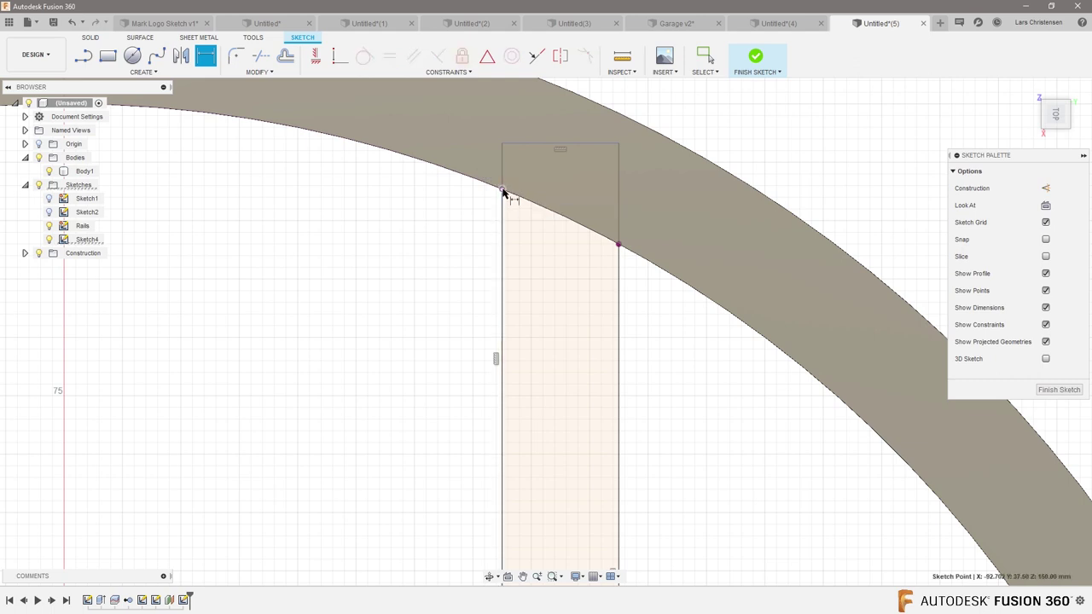
Dimension the left arc contact point to the rectangle's top edge as 4 mm
left_click(520, 148)
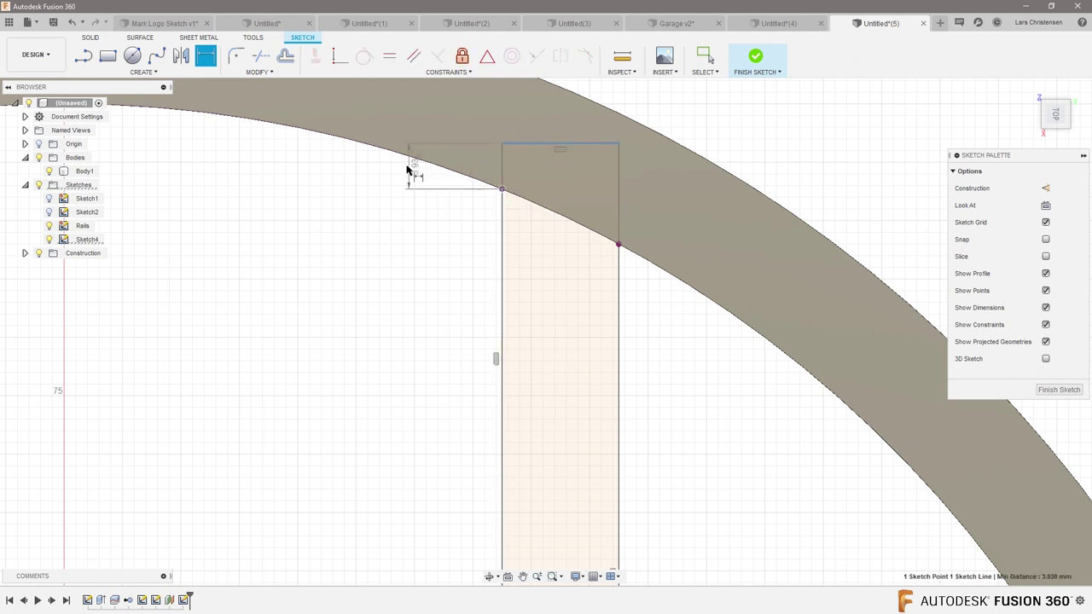
left_click(352, 168)
type("4")
key("Return")
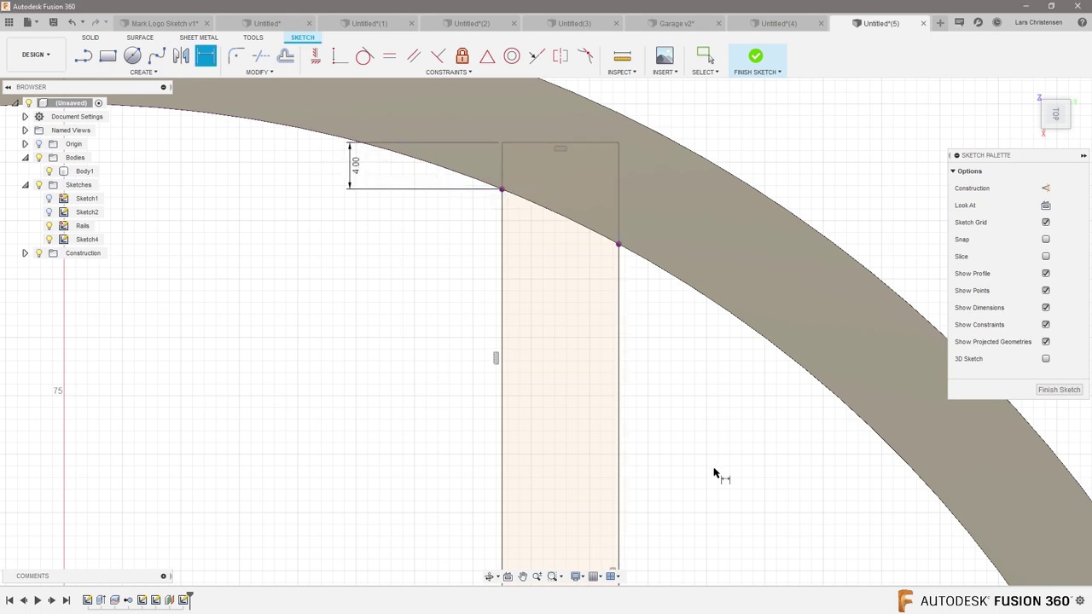
Dimension the right arc contact point to the rectangle's bottom edge as 10 mm
scroll(478, 318, "down", 1)
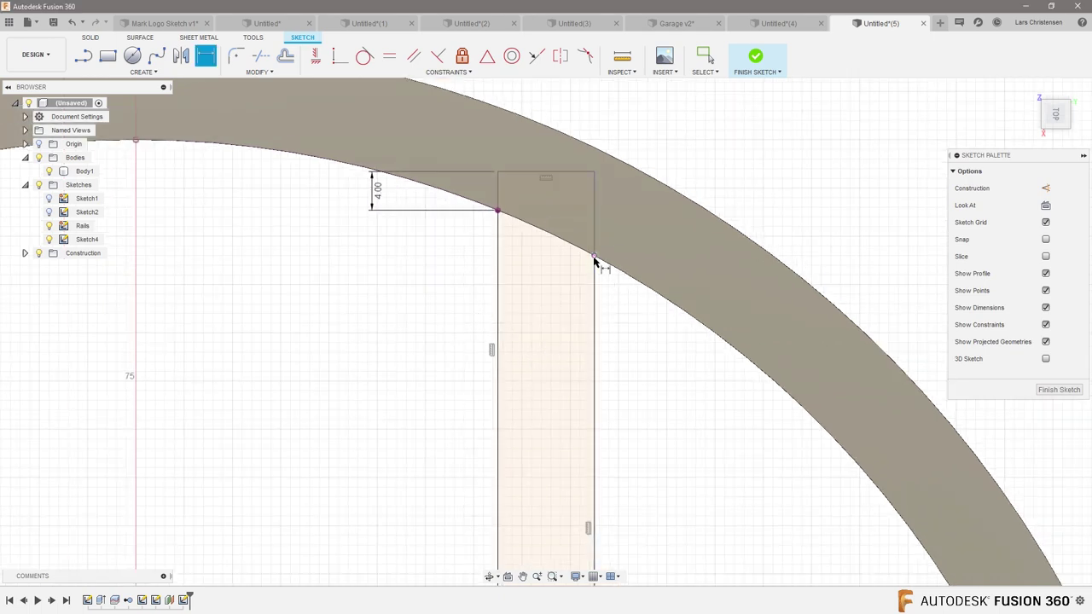
scroll(597, 384, "down", 3)
left_click(572, 325)
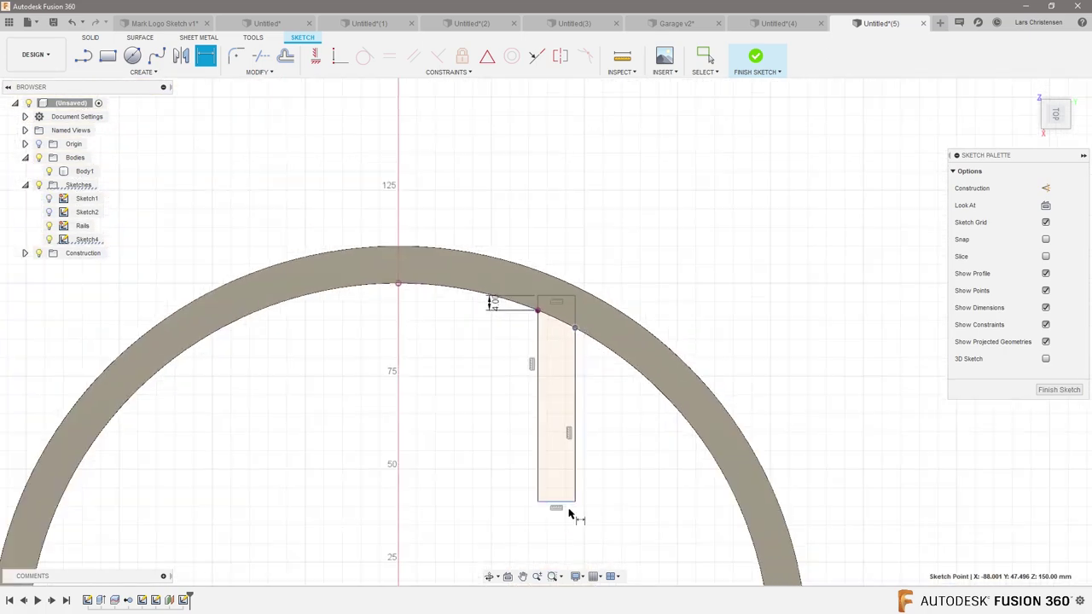
left_click(559, 501)
left_click(608, 415)
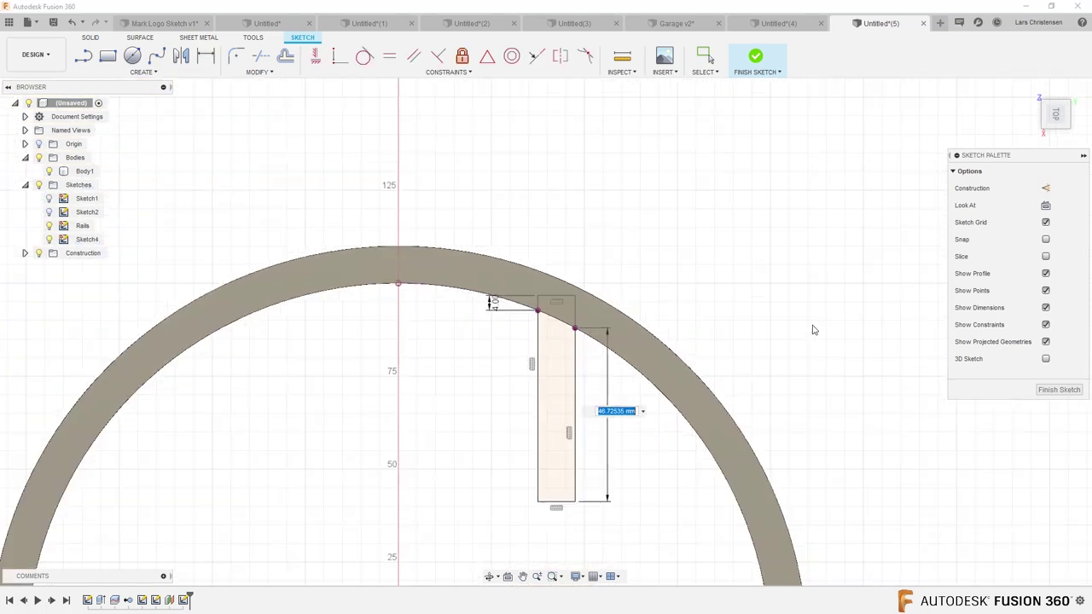
type("10")
key("Return")
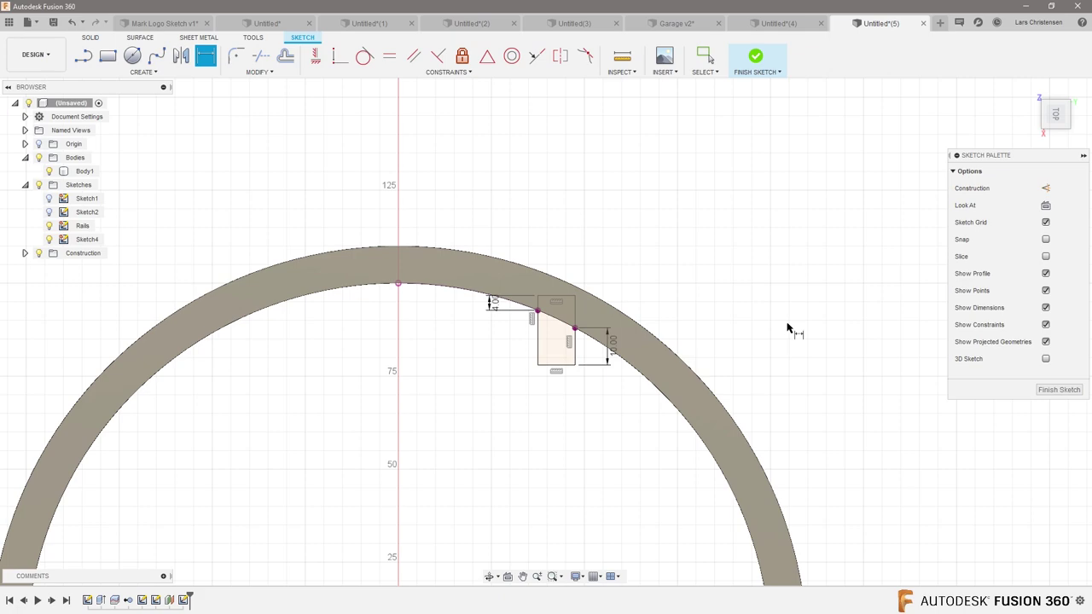
scroll(631, 317, "up", 3)
scroll(588, 324, "up", 3)
scroll(572, 338, "up", 2)
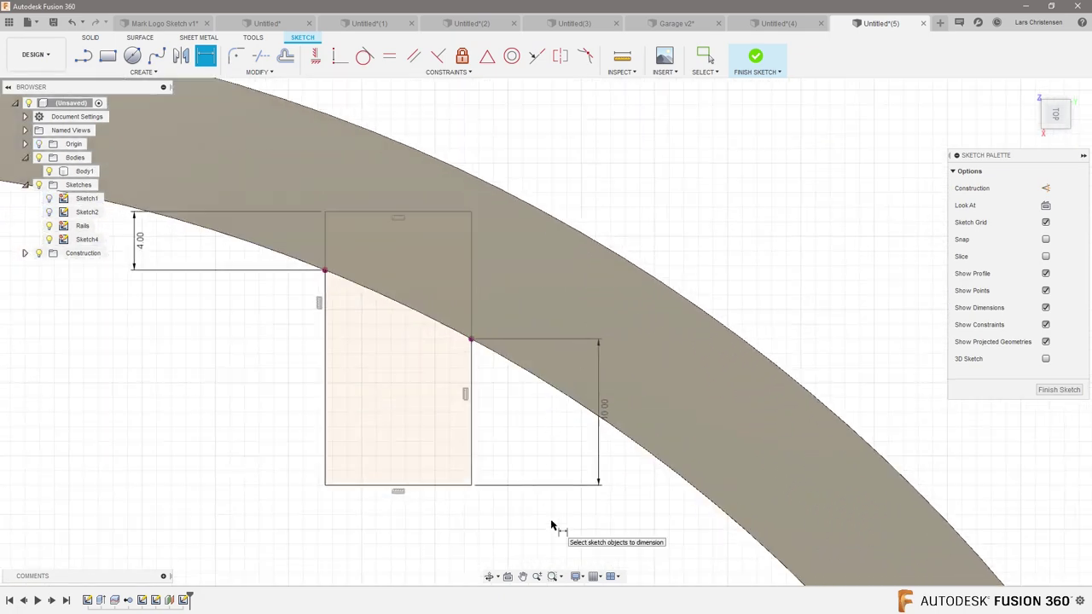
scroll(431, 454, "up", 2)
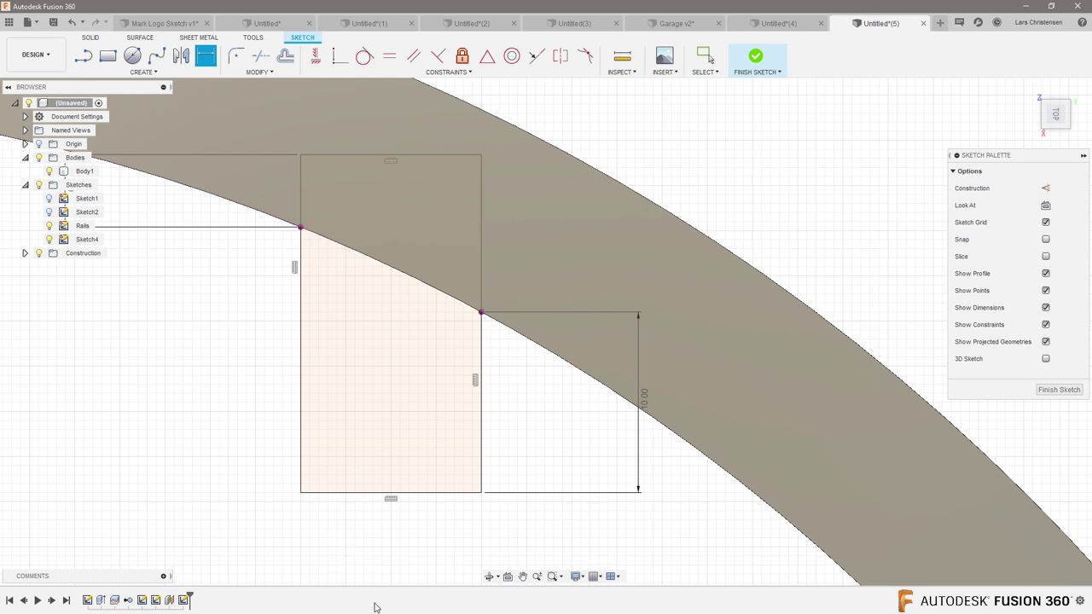
key("l")
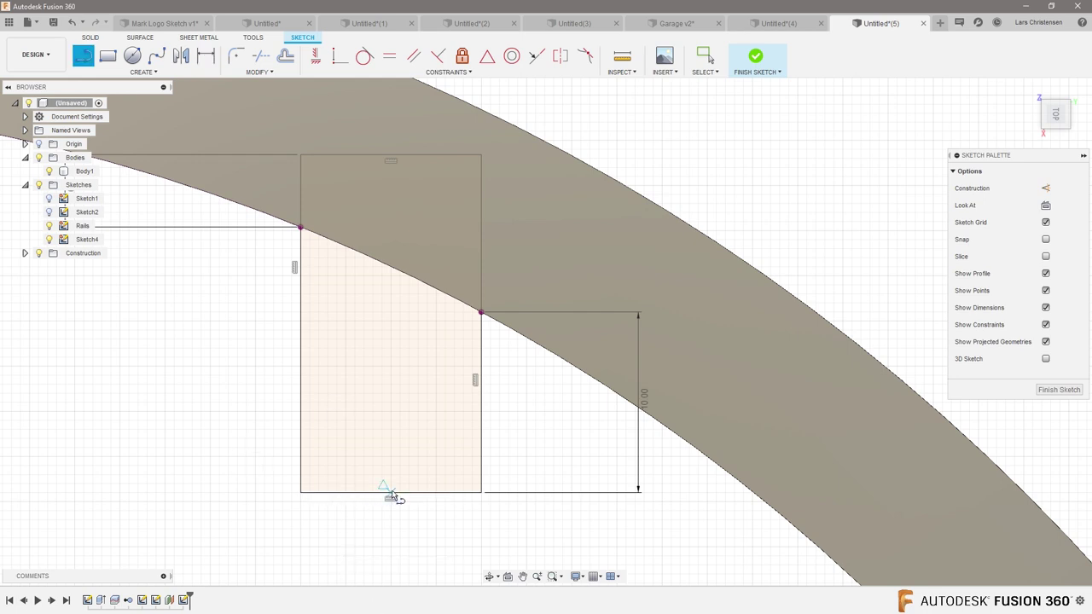
Draw a vertical centre line and the stepped half T-slot outline inside the rectangle
left_click(390, 493)
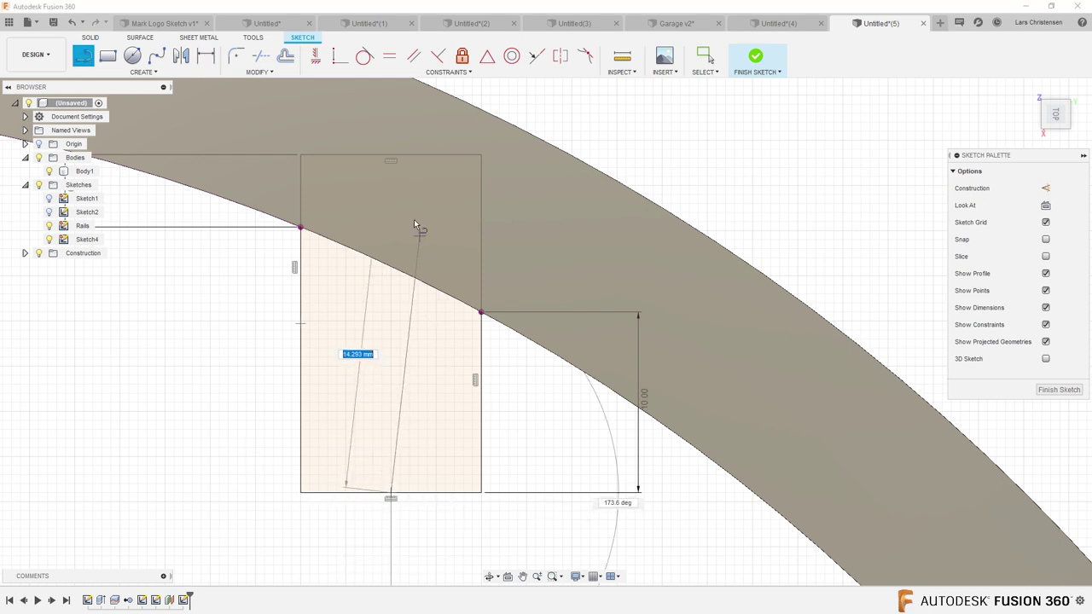
double_click(391, 156)
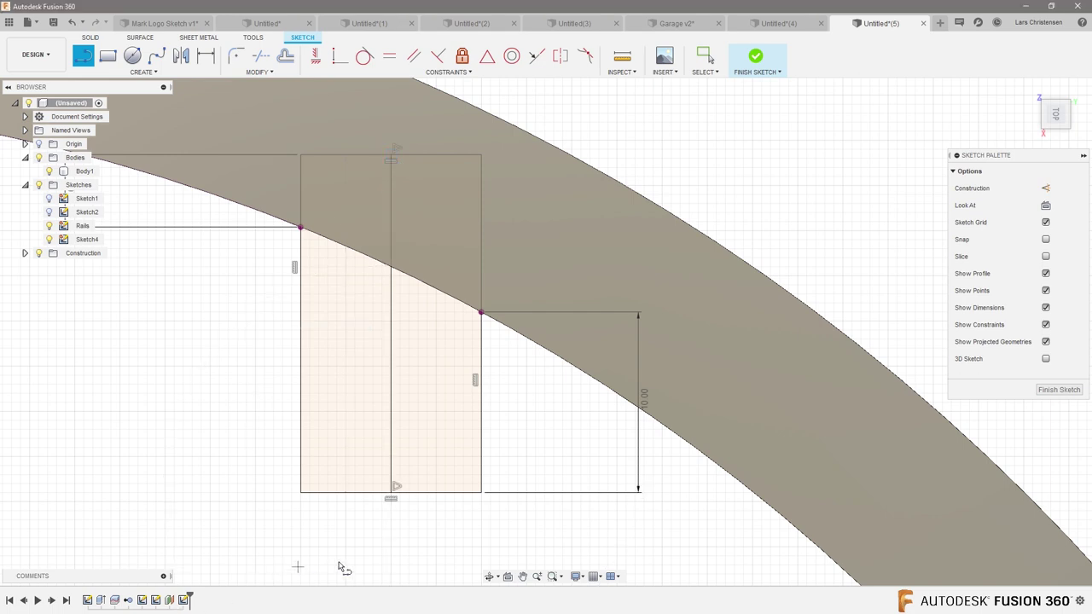
scroll(367, 510, "up", 2)
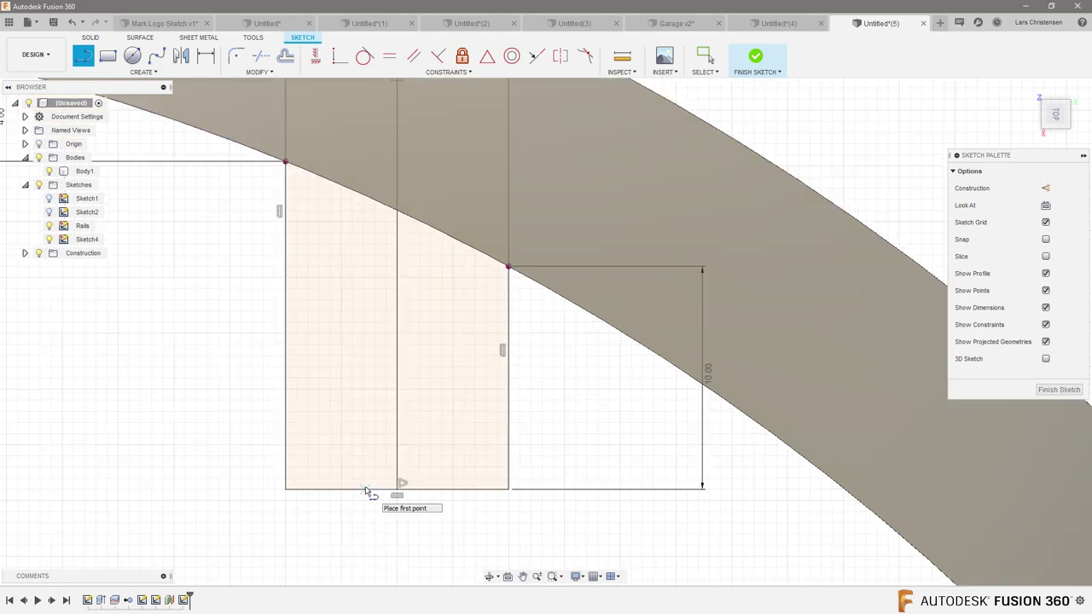
left_click(367, 486)
left_click(323, 439)
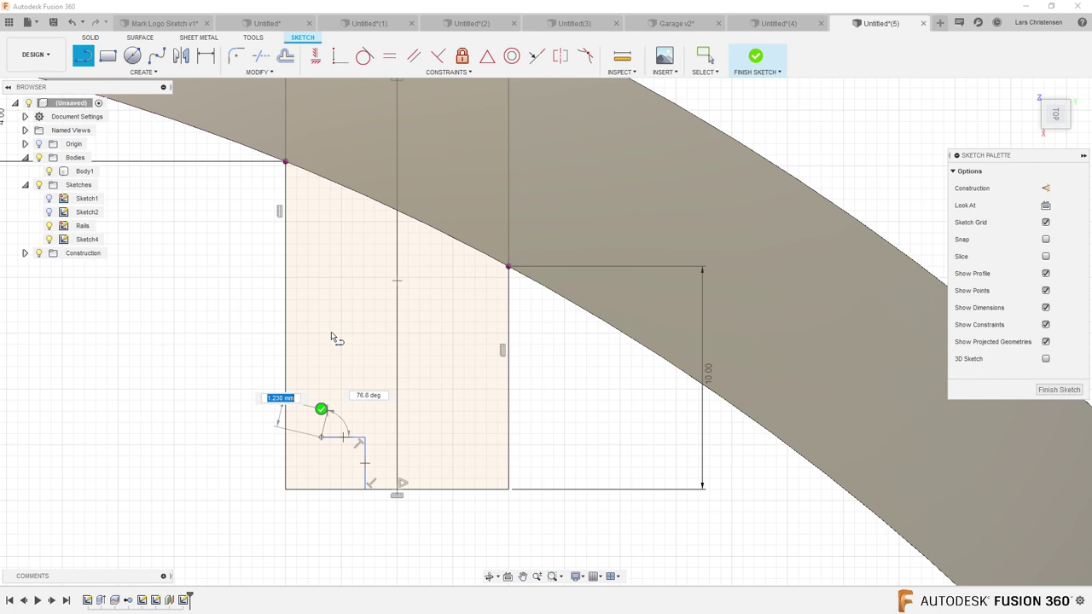
left_click(322, 262)
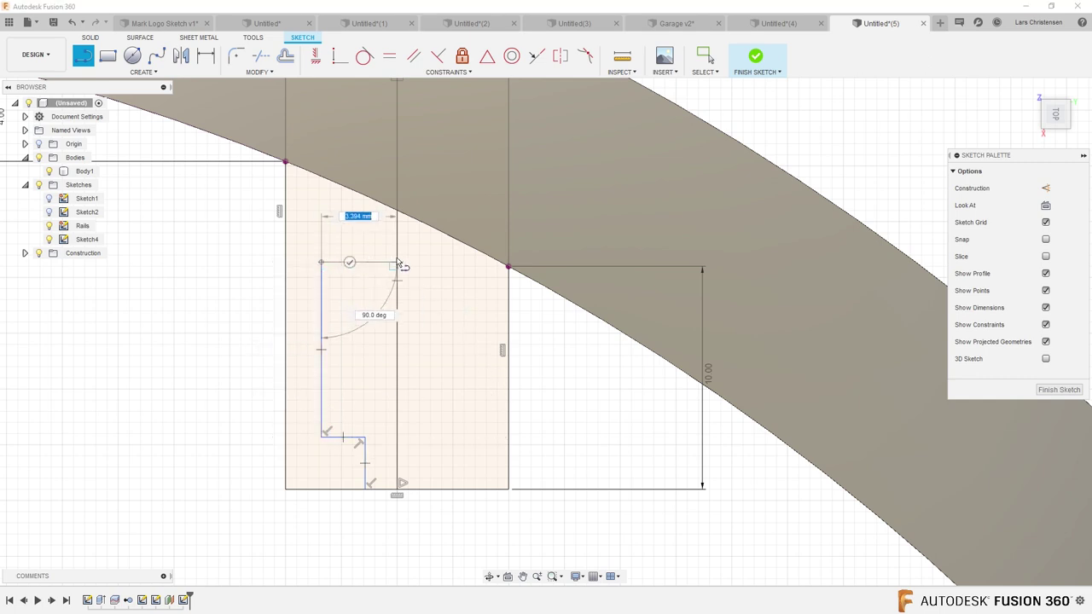
left_click(397, 264)
Dimension the bottom step's offset from the centre line as 1.50 and its height as 2.00
key("d")
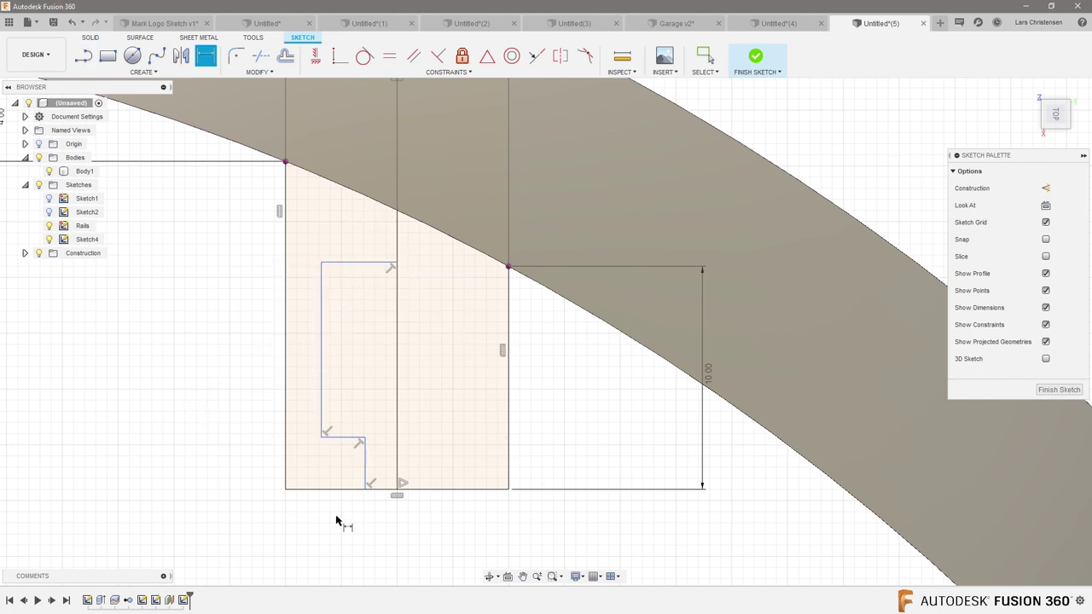
scroll(332, 511, "up", 2)
left_click(368, 430)
left_click(407, 439)
left_click(388, 515)
type("1.5")
key("Return")
left_click(366, 451)
left_click(242, 444)
type("2")
key("Return")
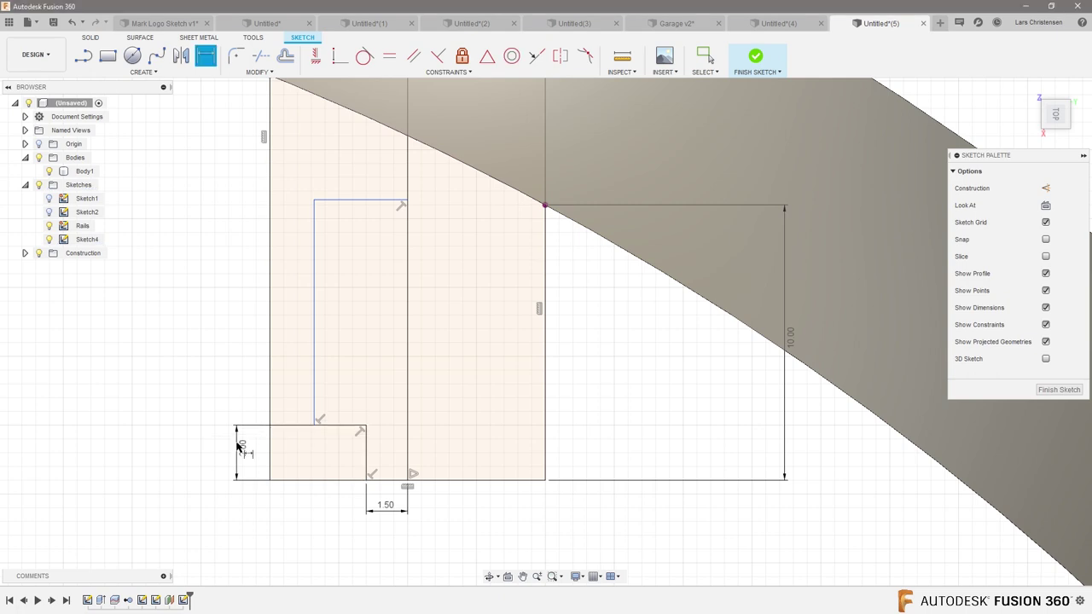
Dimension the slot half-width from the centre line as 3.50 and its depth as 10.00
left_click(314, 219)
left_click(409, 236)
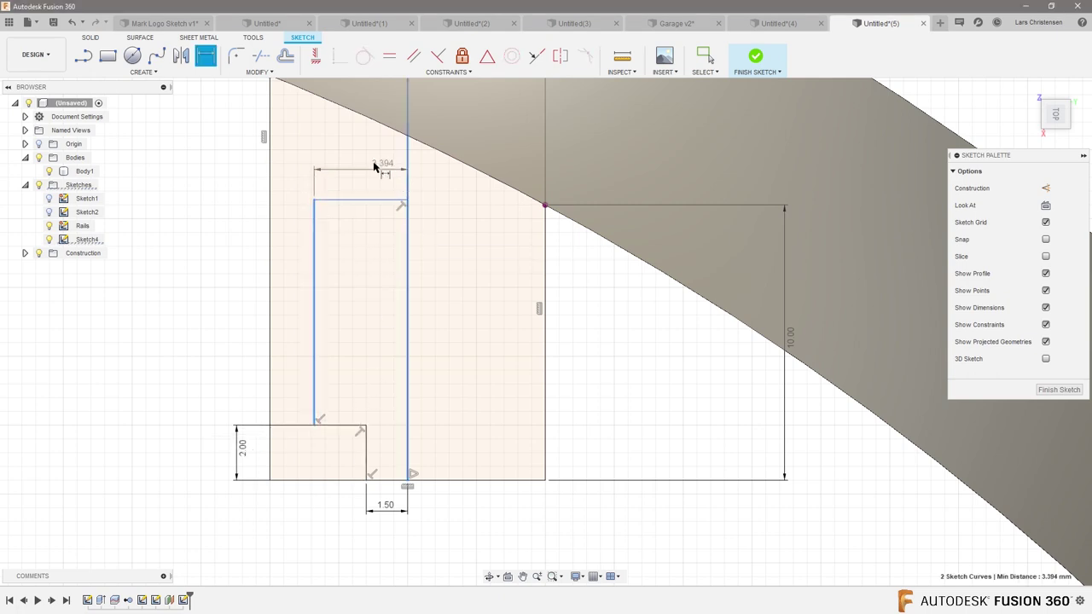
left_click(361, 165)
type("3.5")
key("Return")
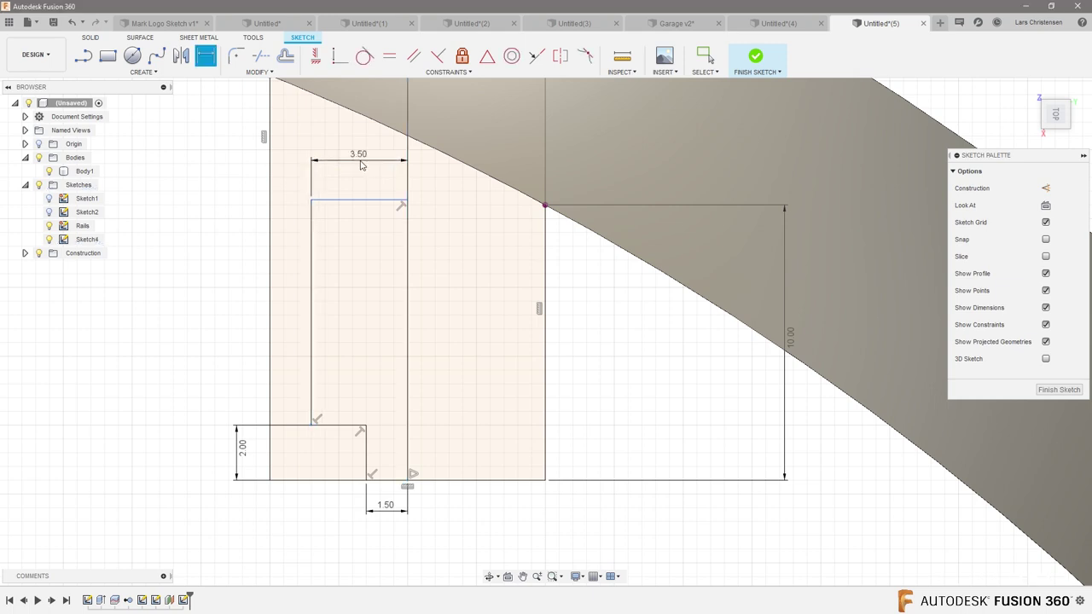
scroll(385, 204, "down", 2)
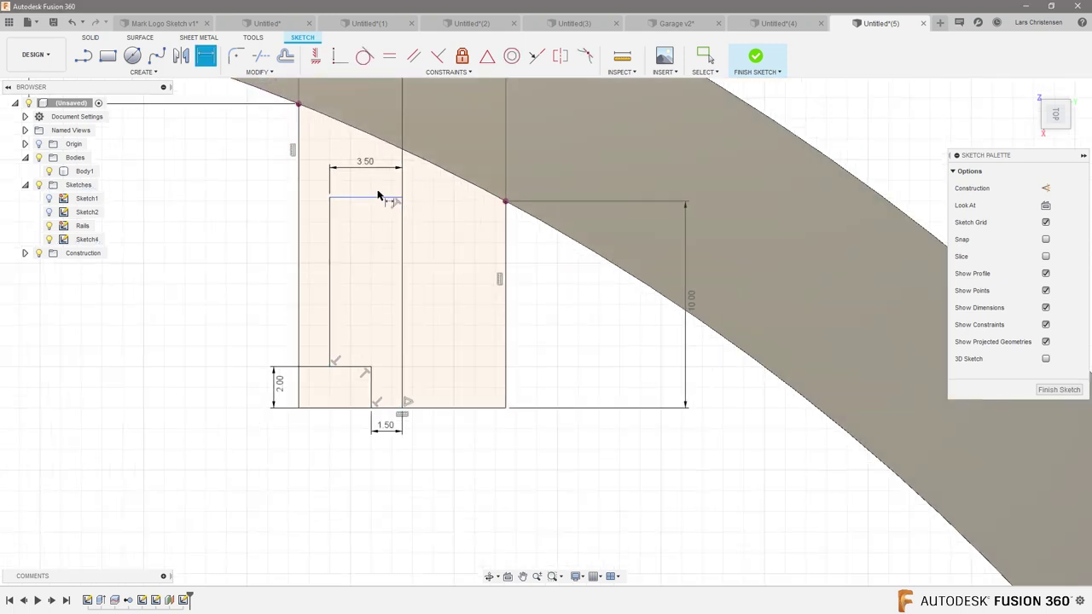
left_click(378, 198)
left_click(329, 407)
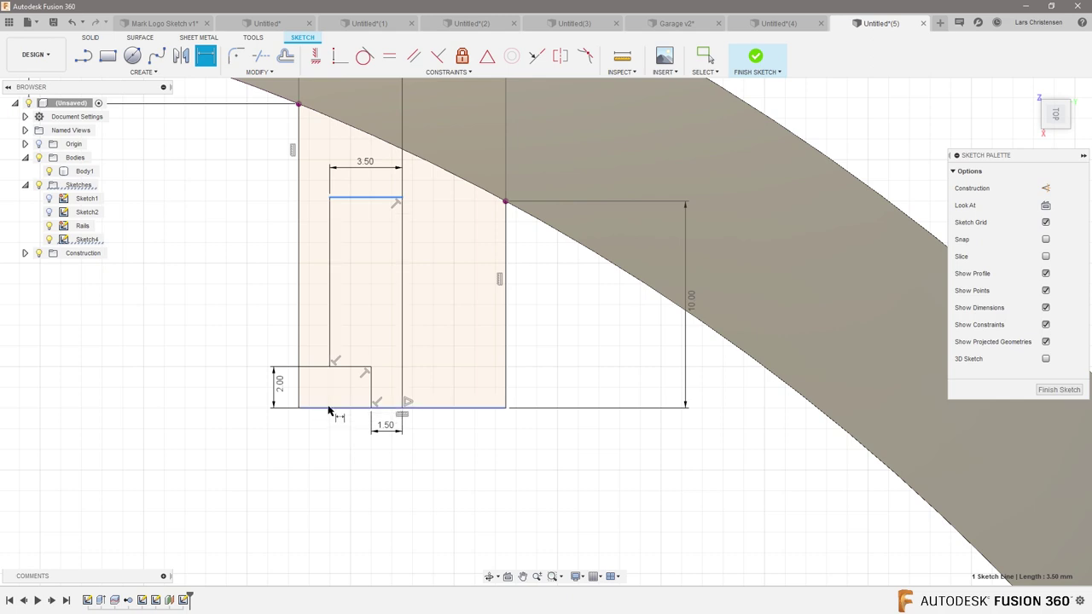
left_click(222, 333)
type("10")
key("Return")
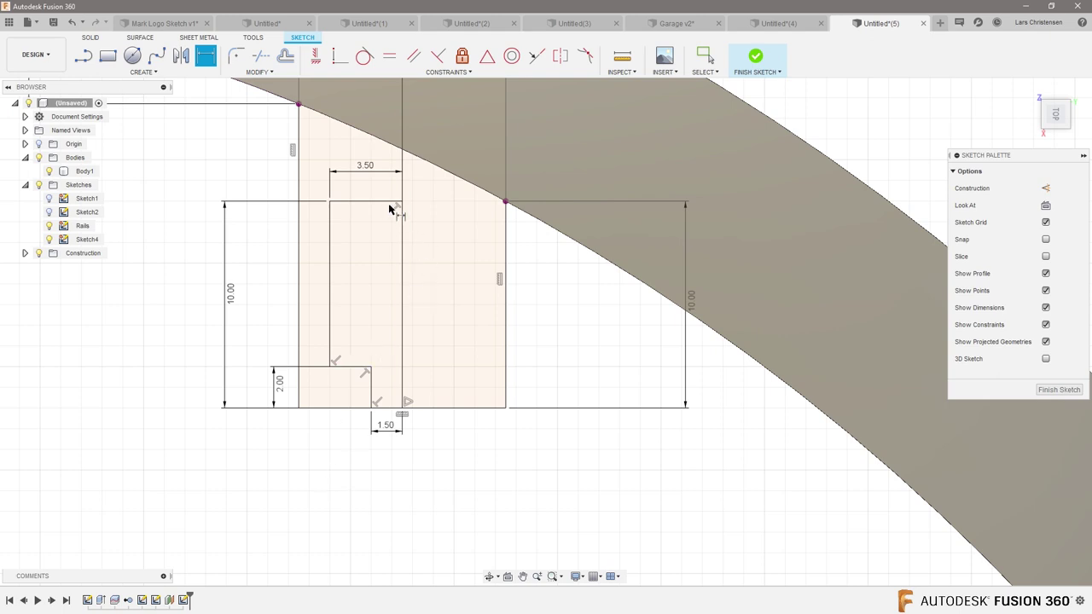
Mirror the slot's top line, left side and short bottom line across the vertical centre line
left_click(142, 71)
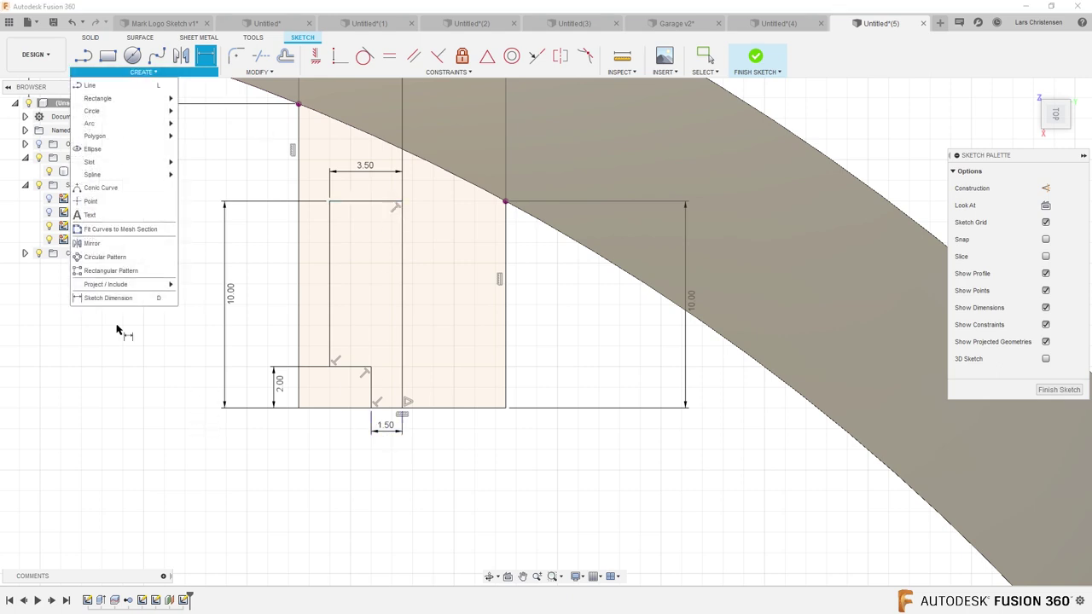
mouse_move(117, 284)
left_click(120, 244)
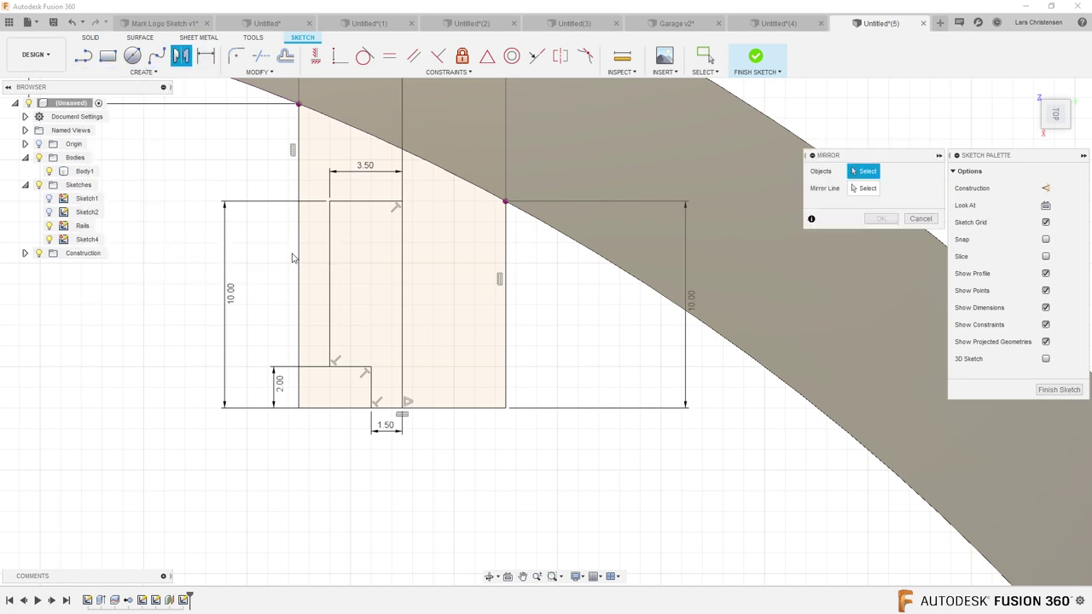
left_click(360, 202)
left_click(331, 264)
left_click(352, 367)
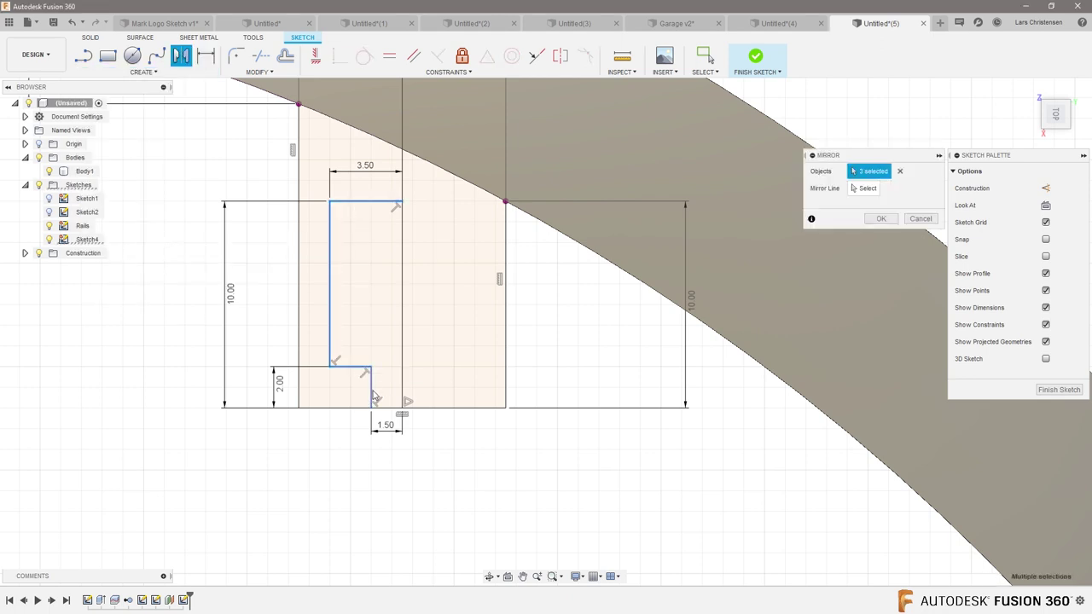
left_click(863, 188)
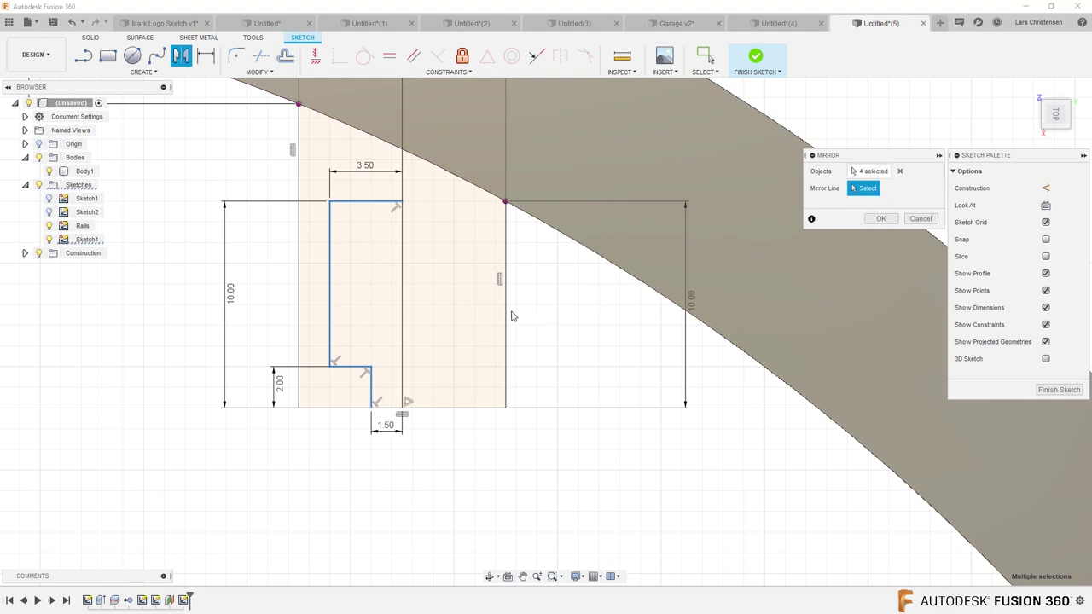
left_click(402, 307)
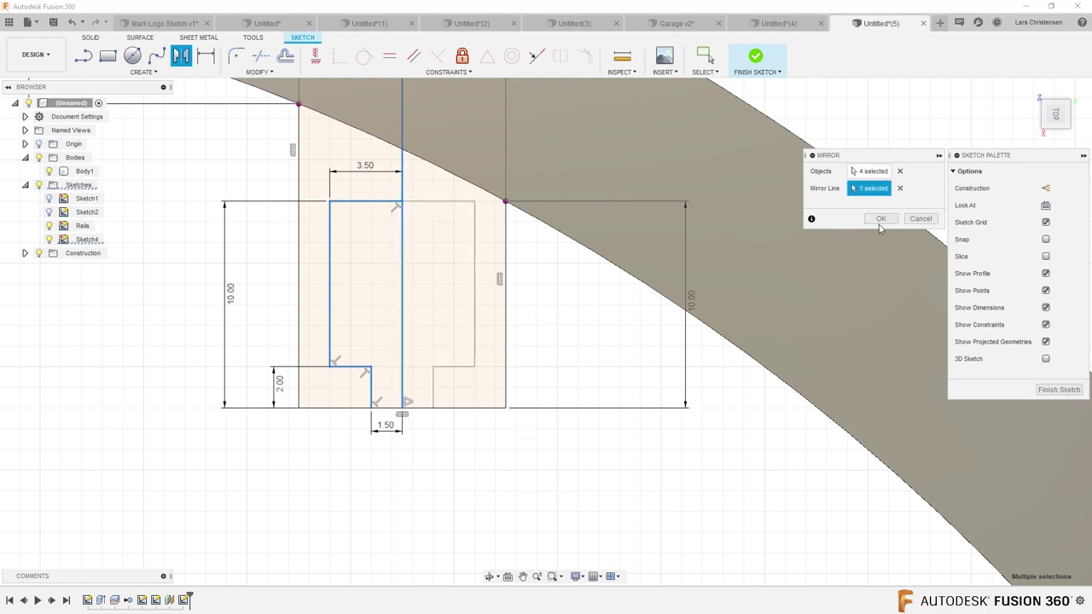
left_click(880, 218)
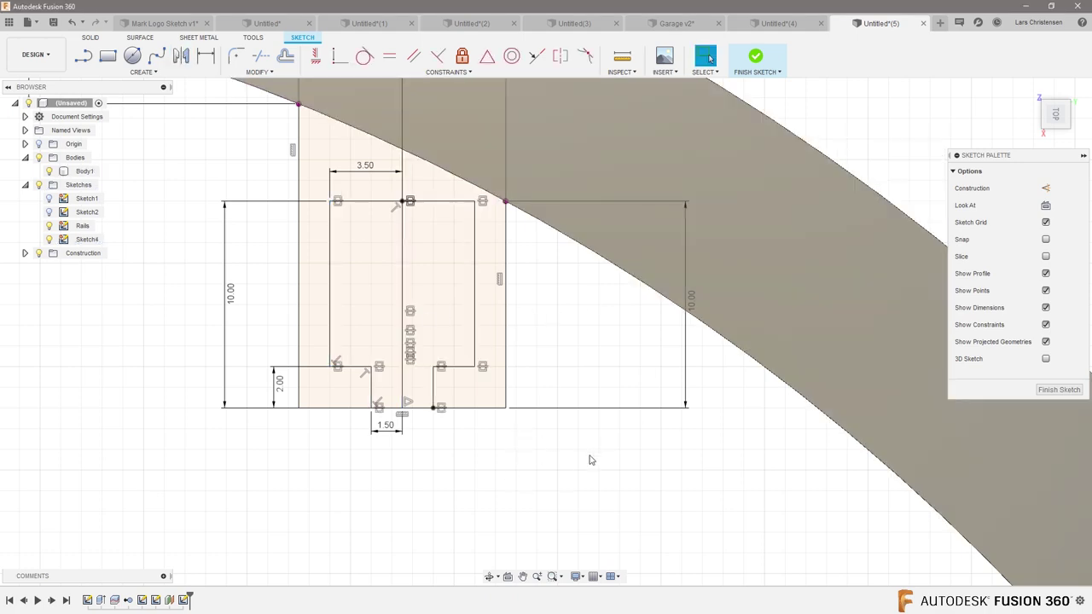
mouse_move(589, 456)
middle_mouse_down("shift")
mouse_move(566, 437)
mouse_move(555, 452)
mouse_move(736, 417)
mouse_move(539, 506)
mouse_move(535, 534)
mouse_move(548, 538)
mouse_move(571, 275)
mouse_move(436, 543)
middle_mouse_up("shift")
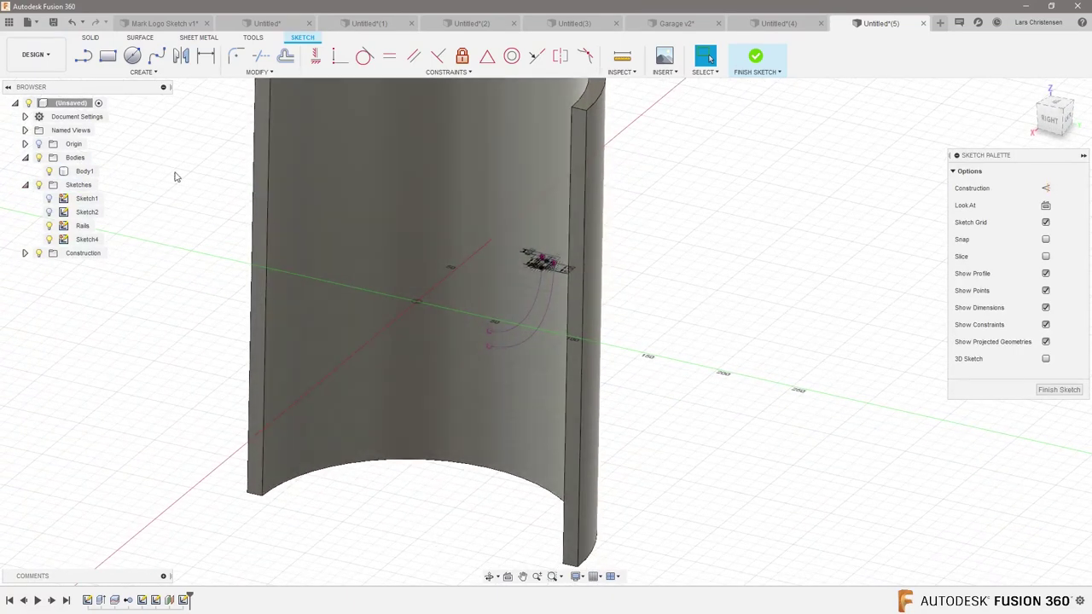
Finish the T-slot sketch and start a new sketch on the back origin plane with a section view
left_click(1059, 389)
left_click(83, 56)
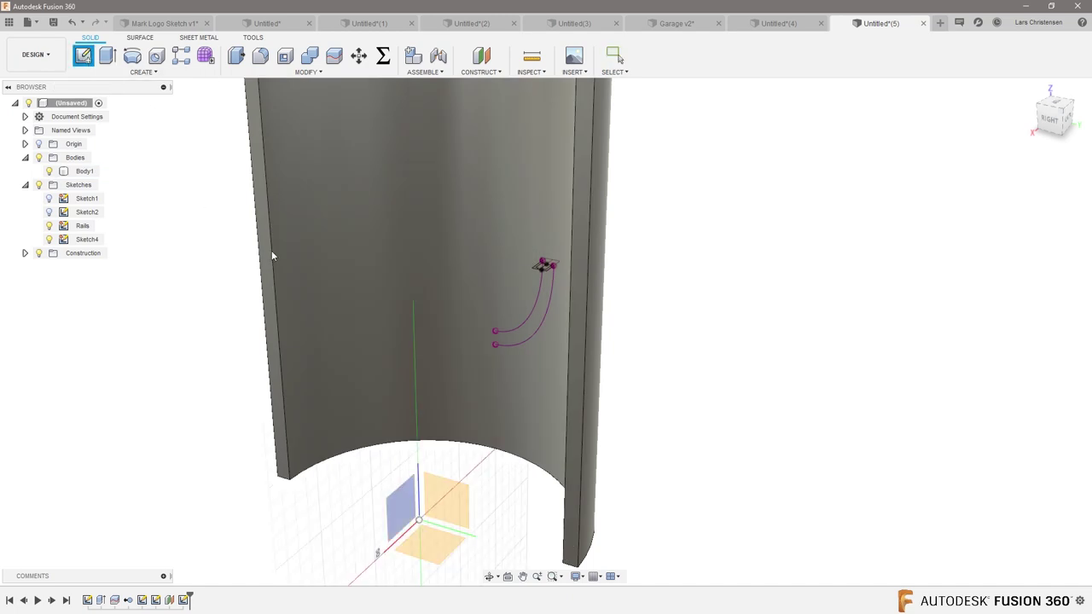
left_click(407, 499)
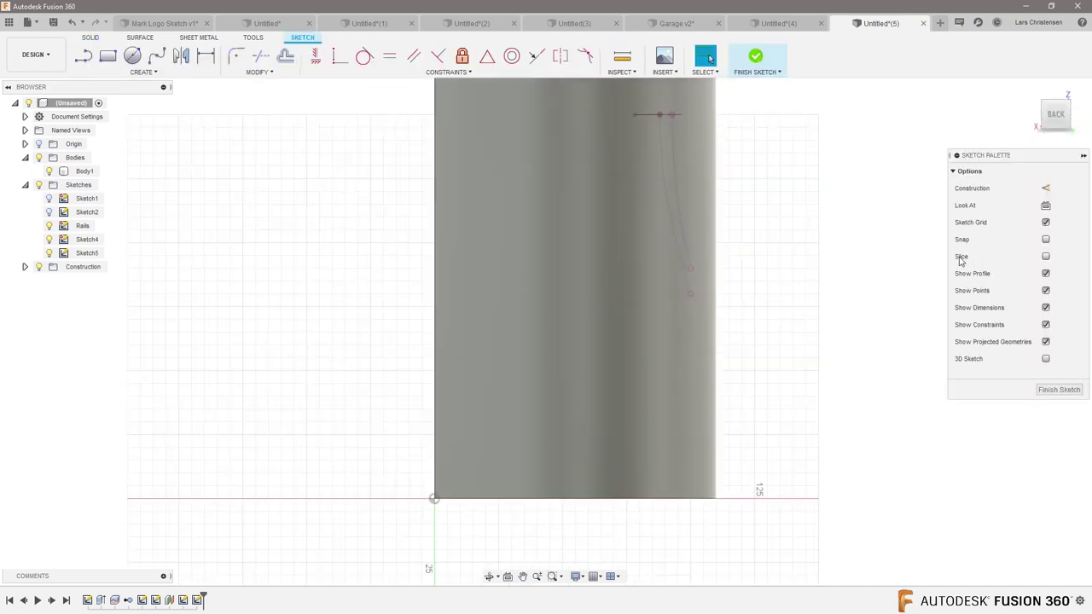
left_click(1046, 257)
scroll(870, 254, "up", 3)
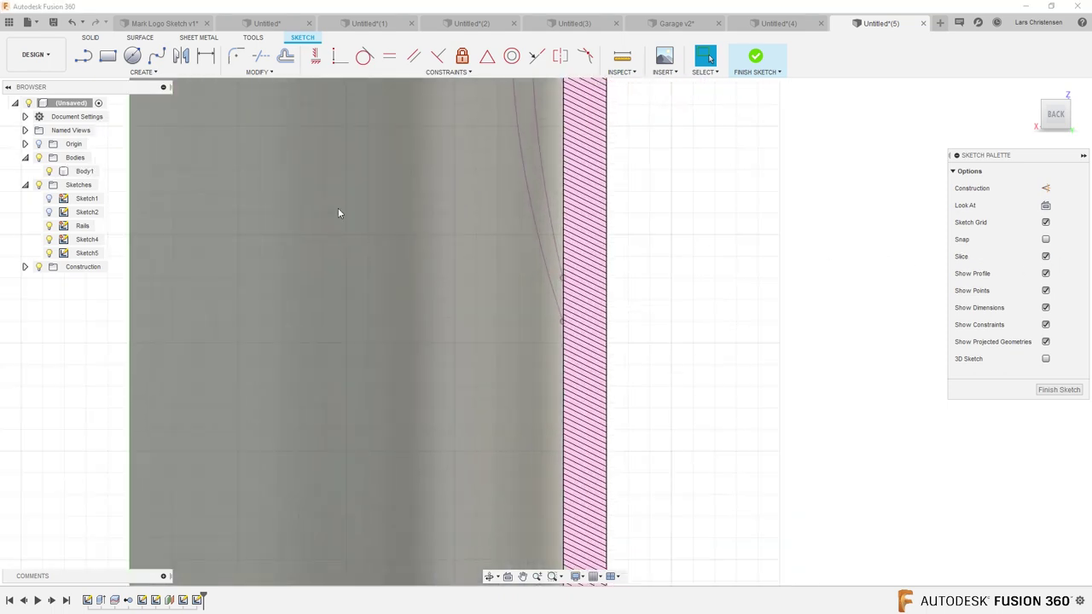
Draw a rectangle across the wall with its top and bottom edges coincident to the curve's ends
left_click(108, 56)
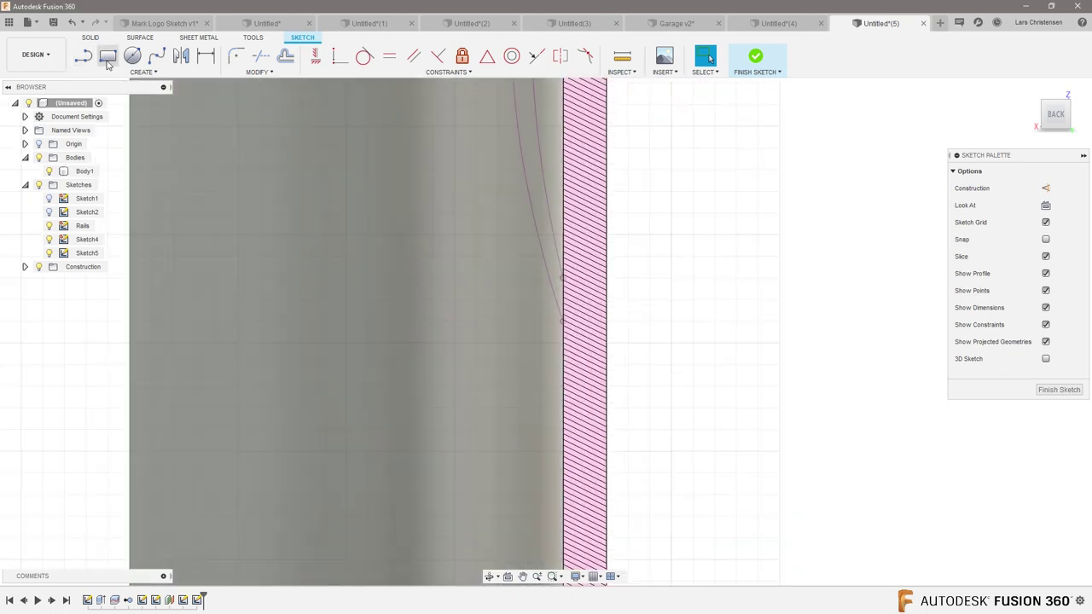
left_click(649, 371)
left_click(371, 269)
scroll(726, 205, "up", 2)
left_click(339, 56)
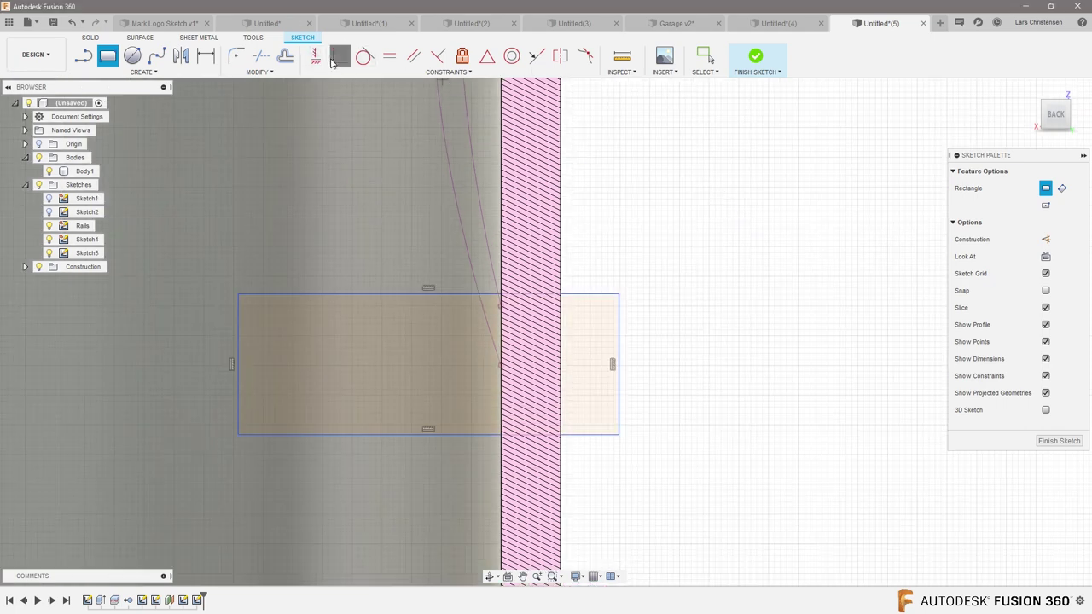
left_click(407, 294)
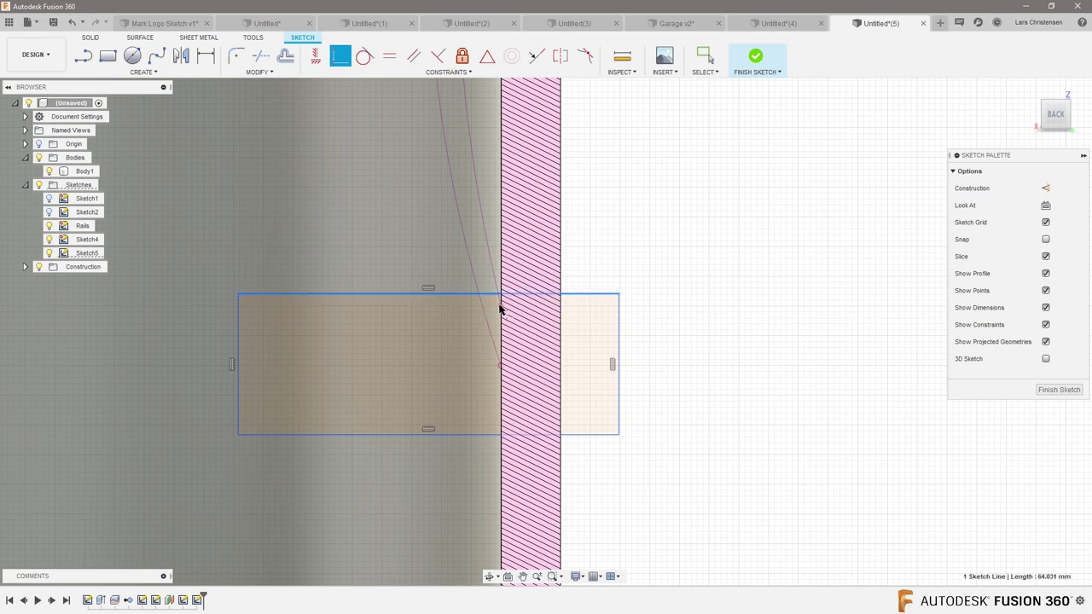
left_click(501, 306)
left_click(588, 446)
left_click(500, 367)
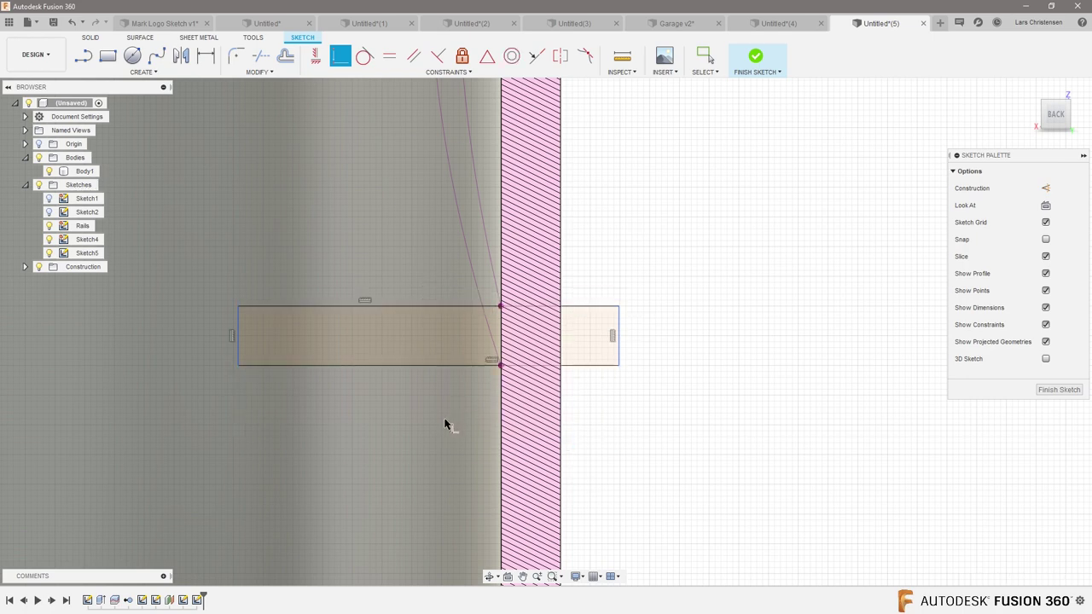
scroll(467, 379, "up", 2)
Dimension the rectangle with a 4 mm overhang and a 40 mm width
key("d")
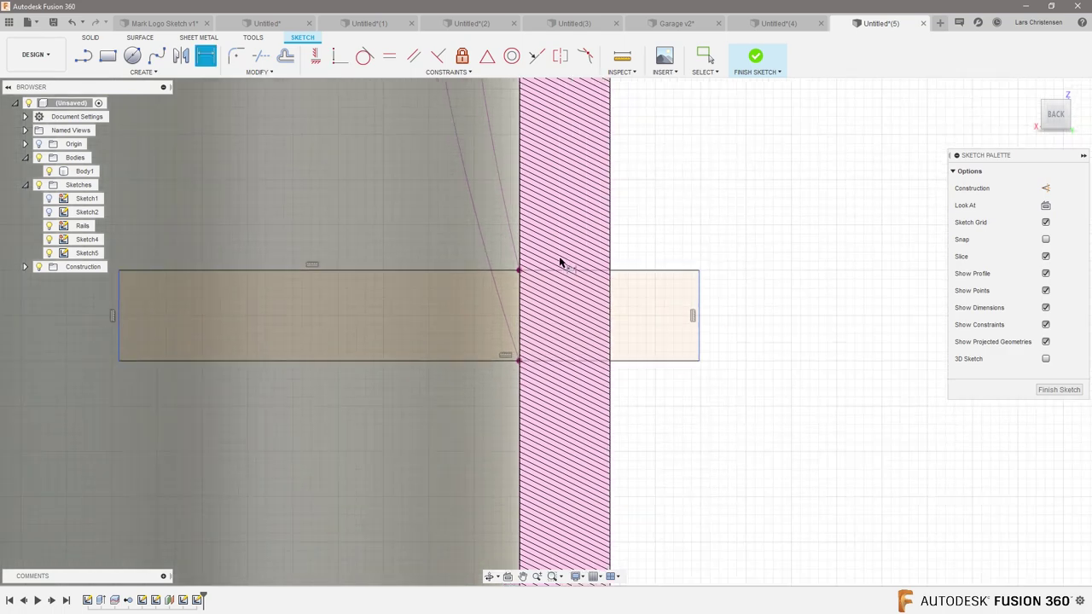
left_click(519, 271)
left_click(698, 271)
left_click(606, 228)
type("4")
key("Return")
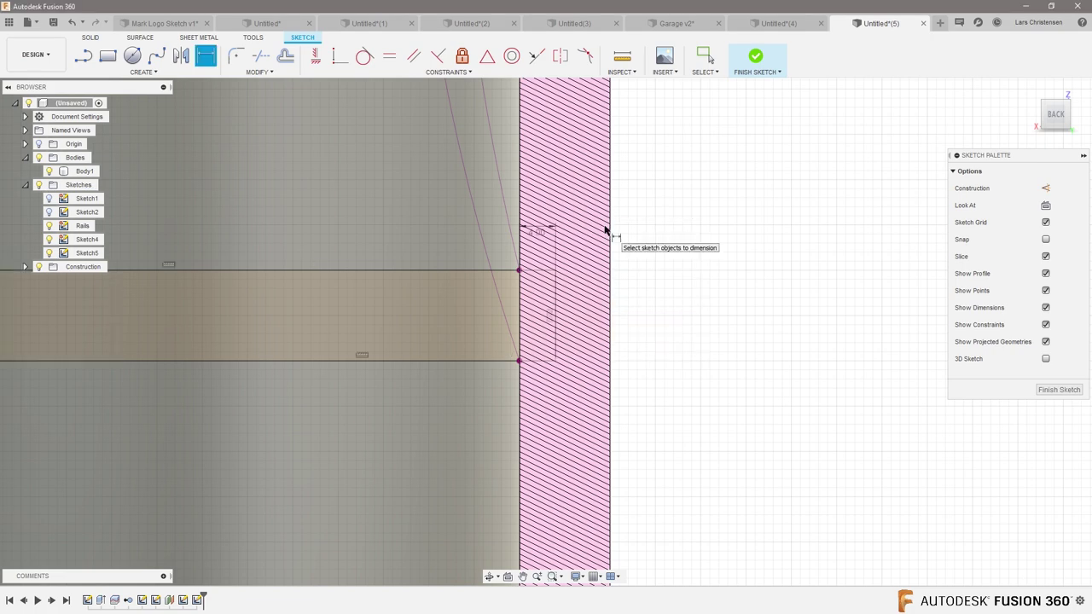
scroll(780, 356, "down", 3)
left_click(619, 356)
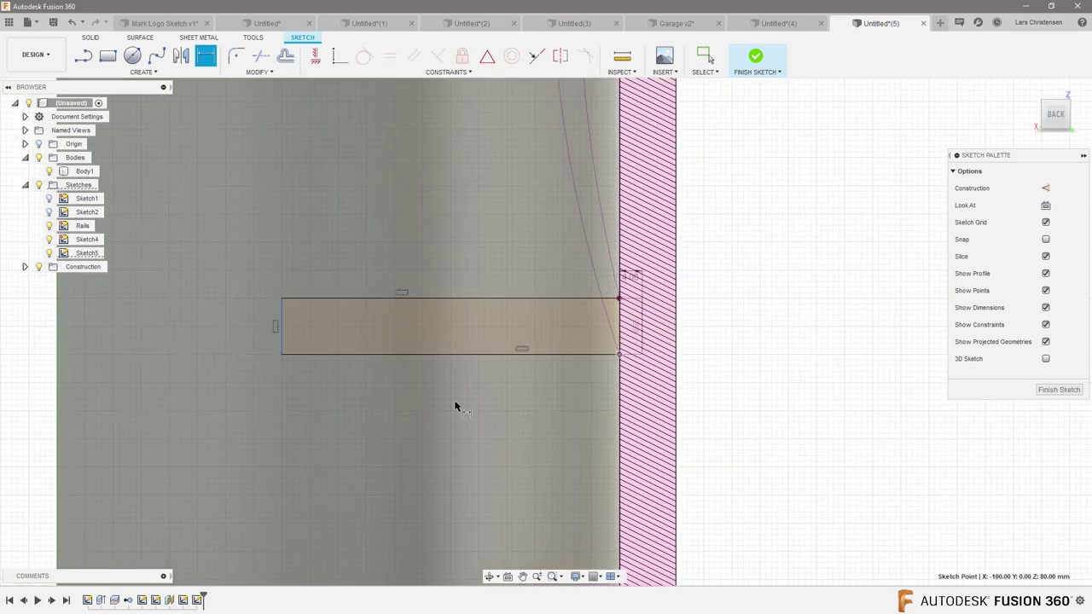
left_click(281, 354)
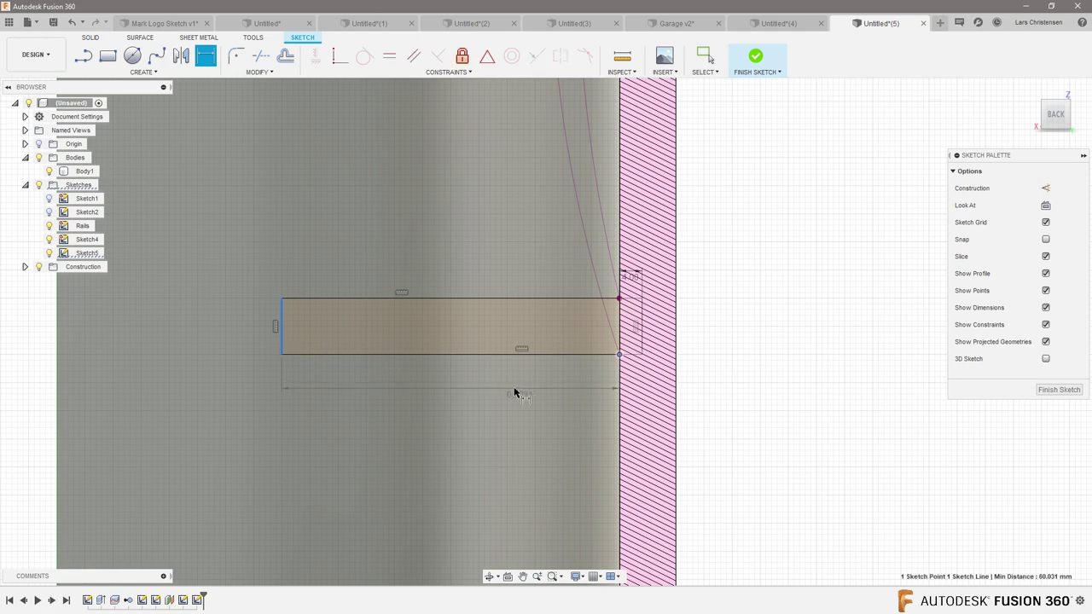
left_click(466, 395)
type("4")
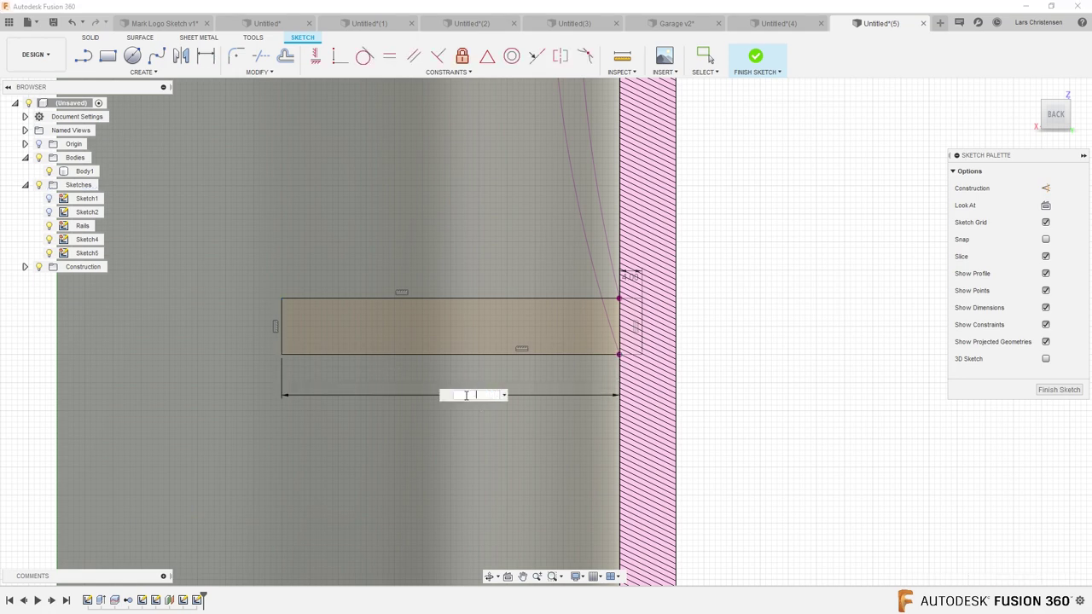
type("0")
key("Return")
scroll(597, 311, "up", 6)
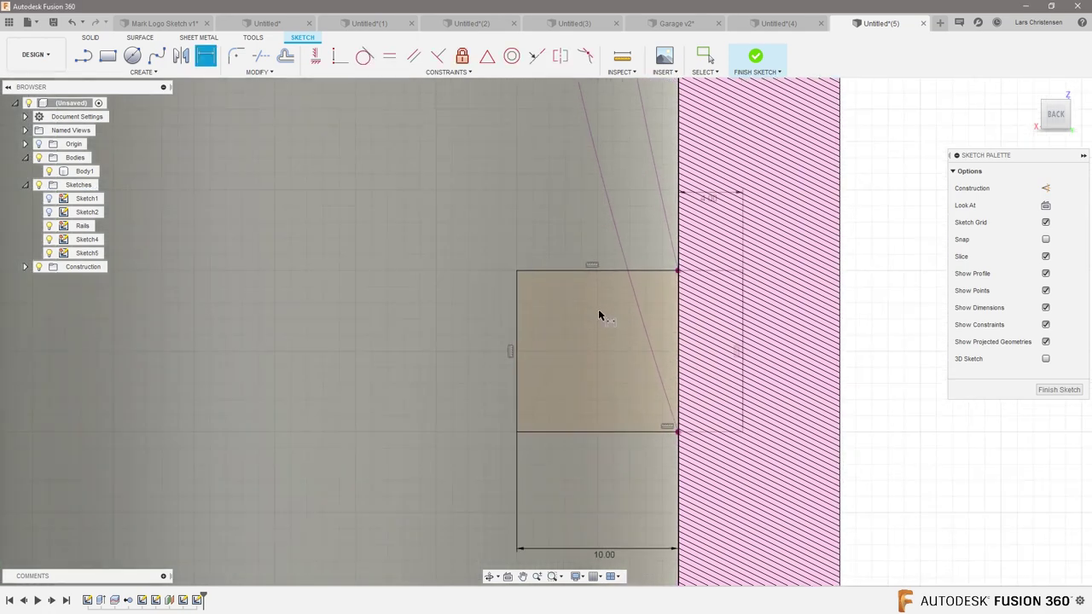
scroll(595, 335, "up", 2)
Draw a horizontal centre line across the rectangle and a stepped line outline above it
key("l")
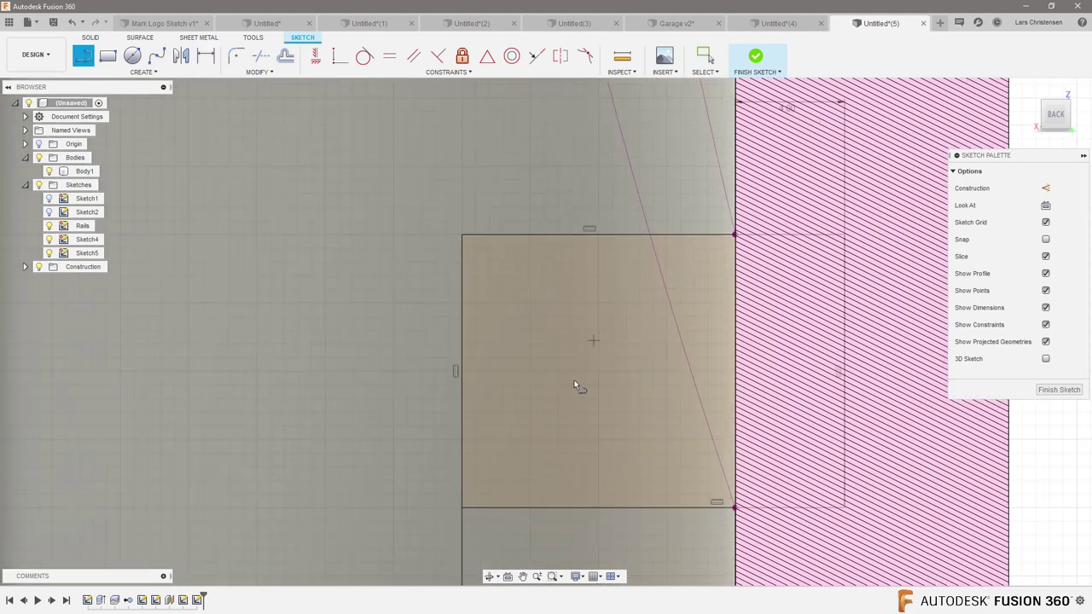
left_click(461, 372)
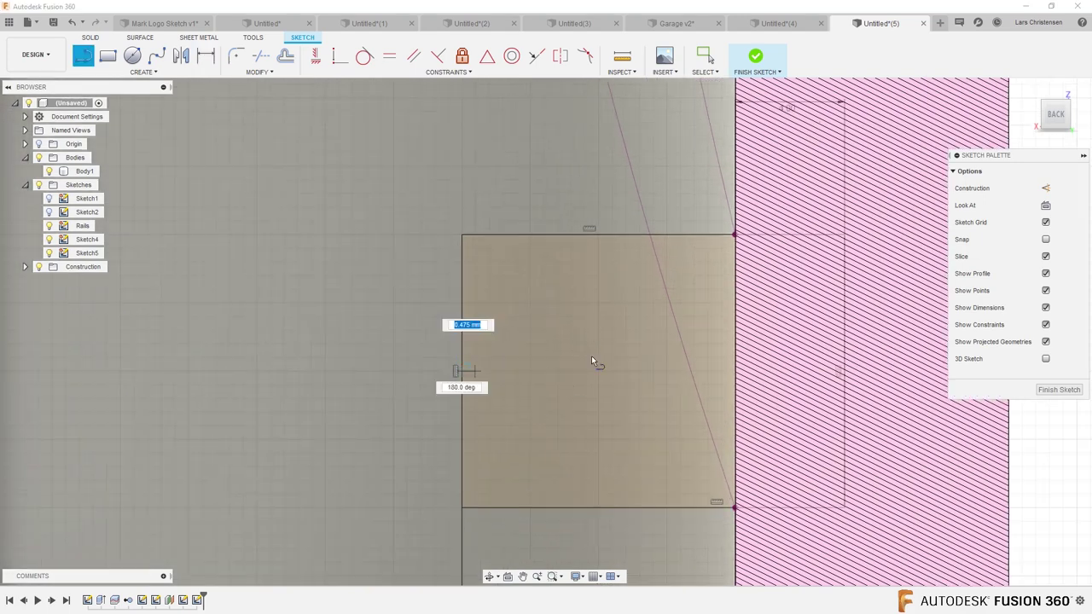
left_click(840, 373)
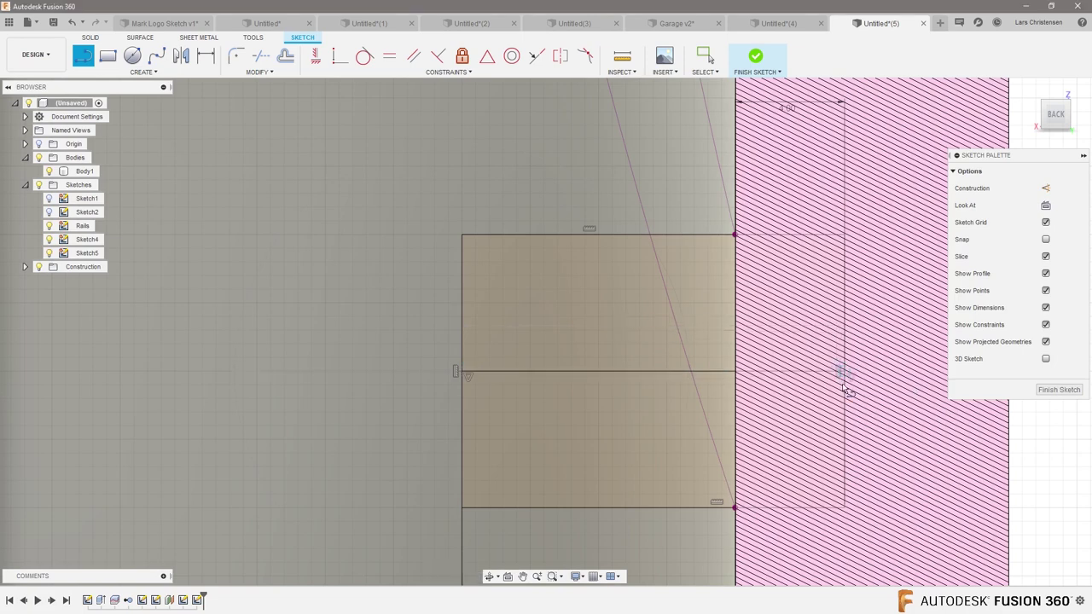
left_click(462, 333)
left_click(531, 332)
left_click(531, 259)
left_click(695, 259)
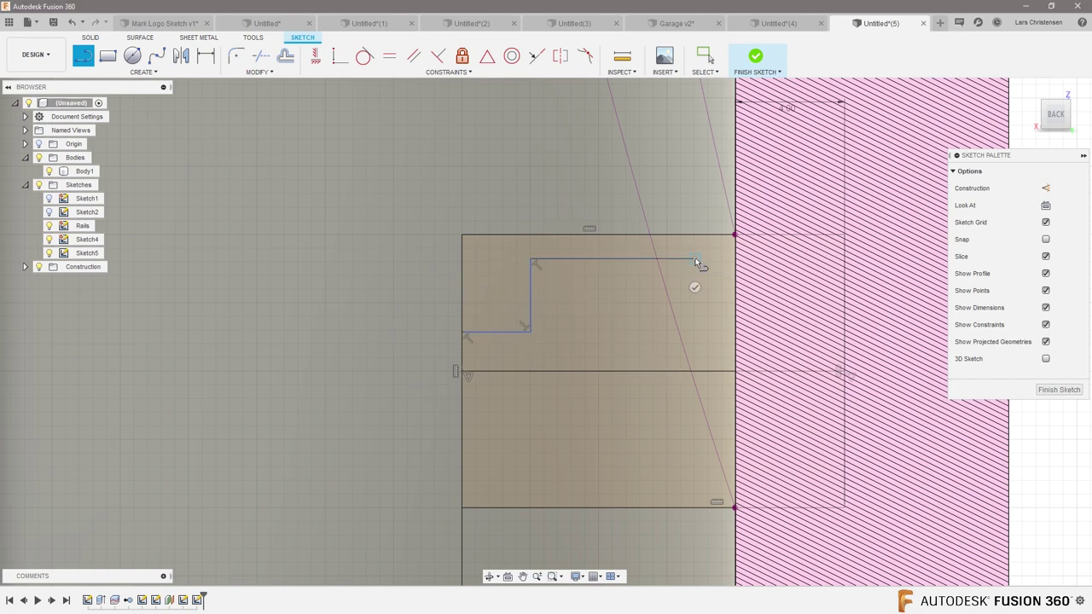
Close the stepped outline down to the centre line and dimension its width to 8 mm
double_click(695, 372)
key("d")
left_click(696, 311)
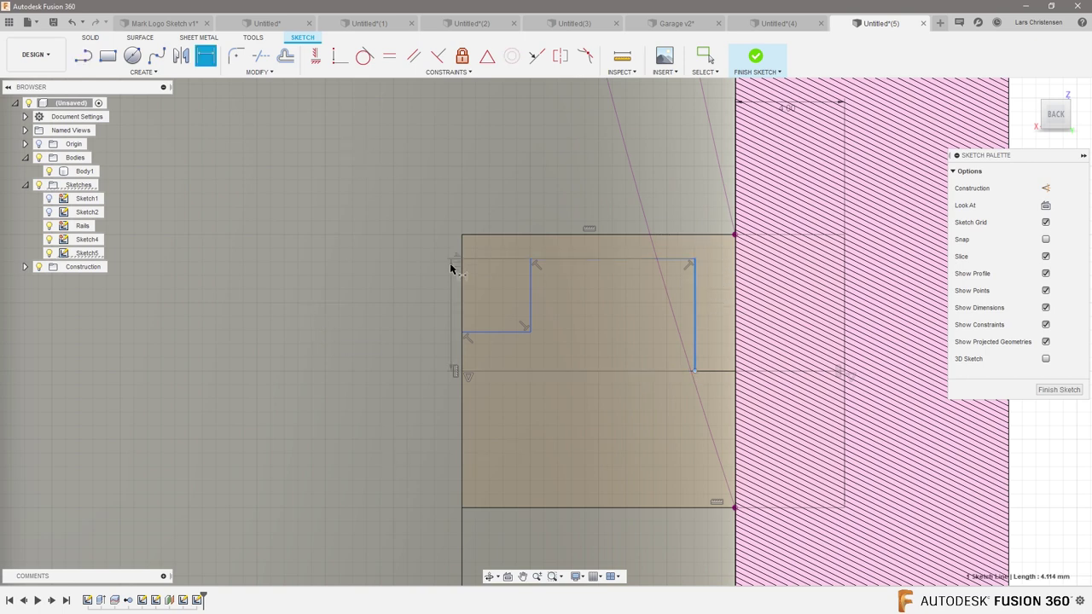
left_click(462, 277)
left_click(587, 166)
type("8")
key("Return")
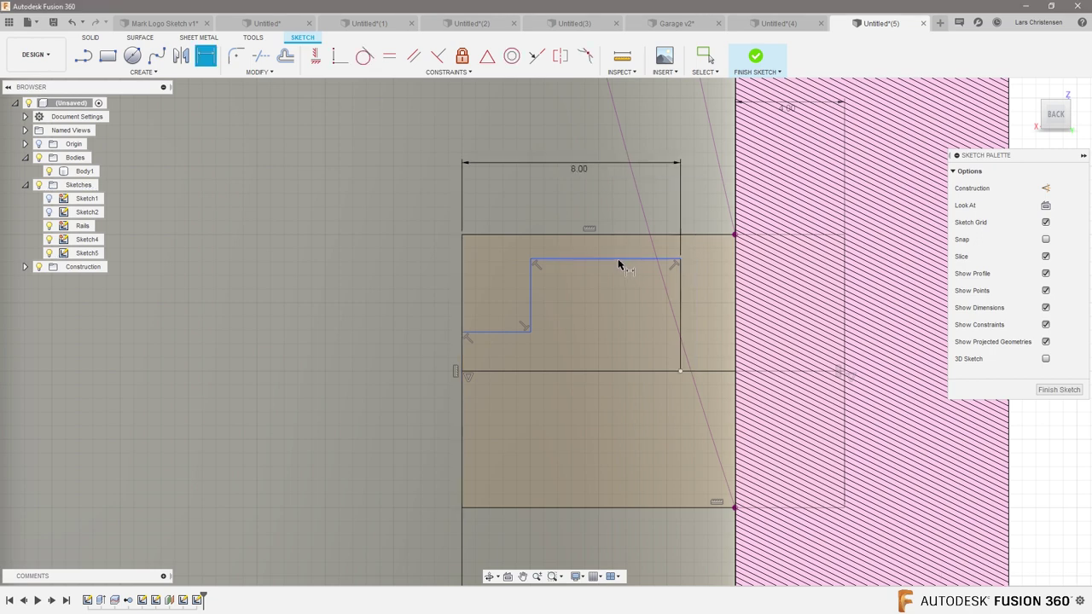
Dimension the step height 1.5 mm, step length 2 mm and slot depth 3.5 mm
left_click(497, 334)
left_click(503, 371)
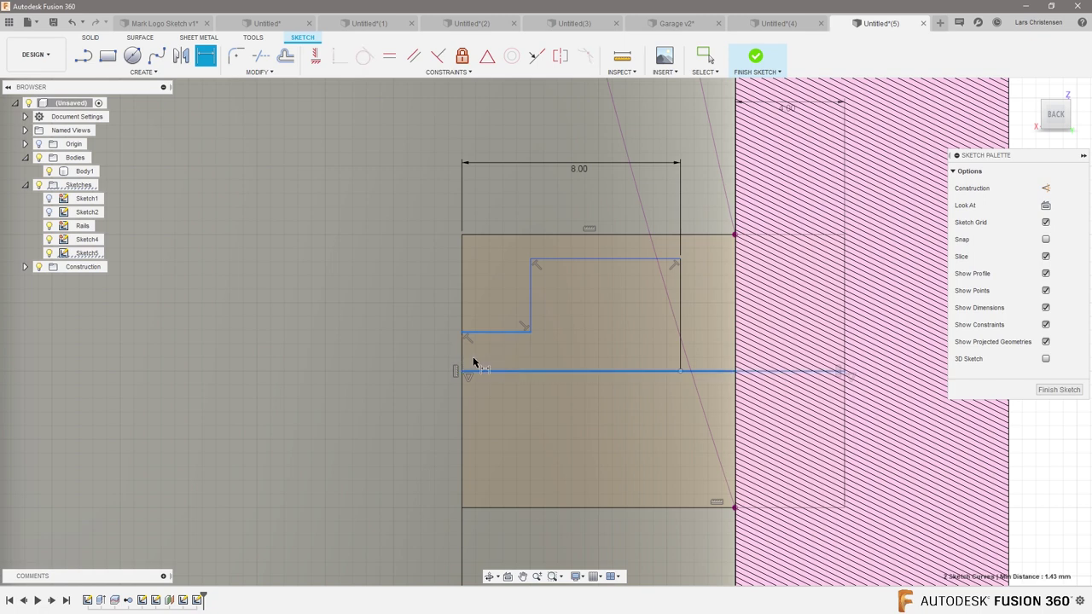
left_click(399, 355)
type("1.5")
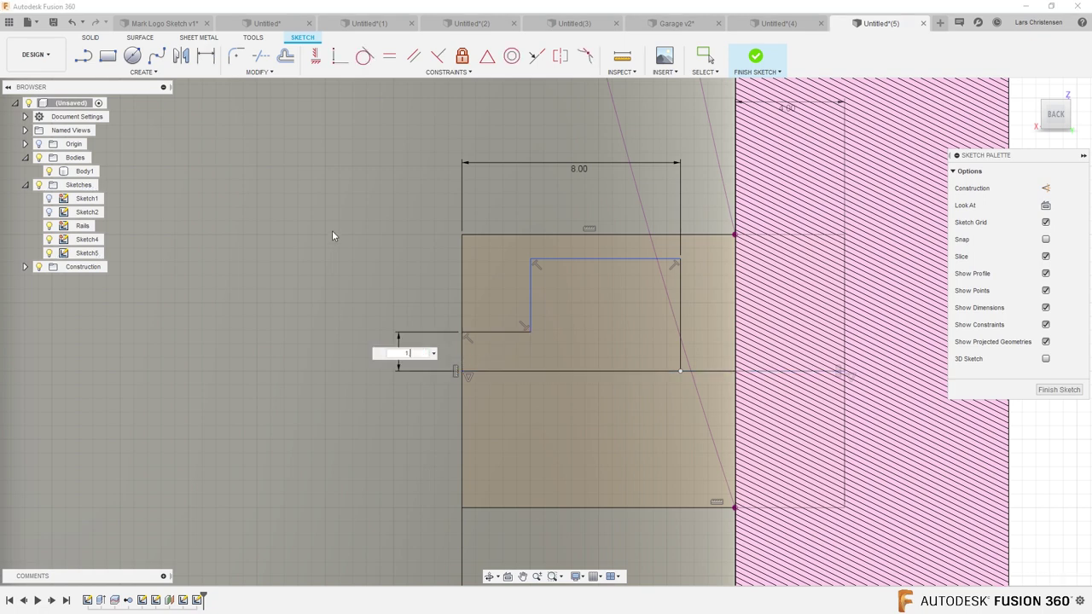
key("Return")
left_click(497, 330)
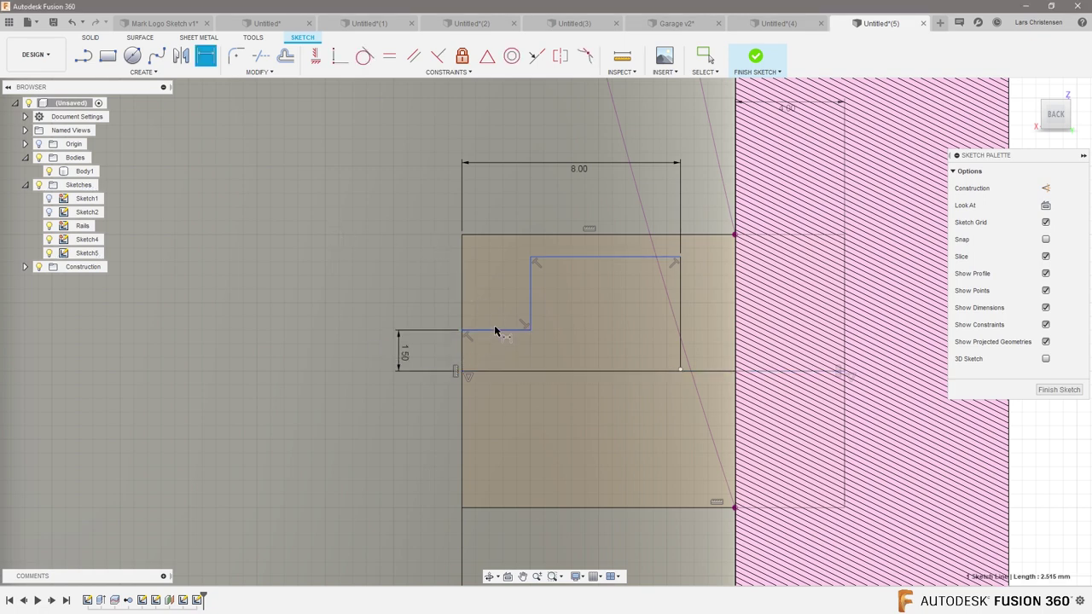
left_click(498, 205)
type("2")
key("Return")
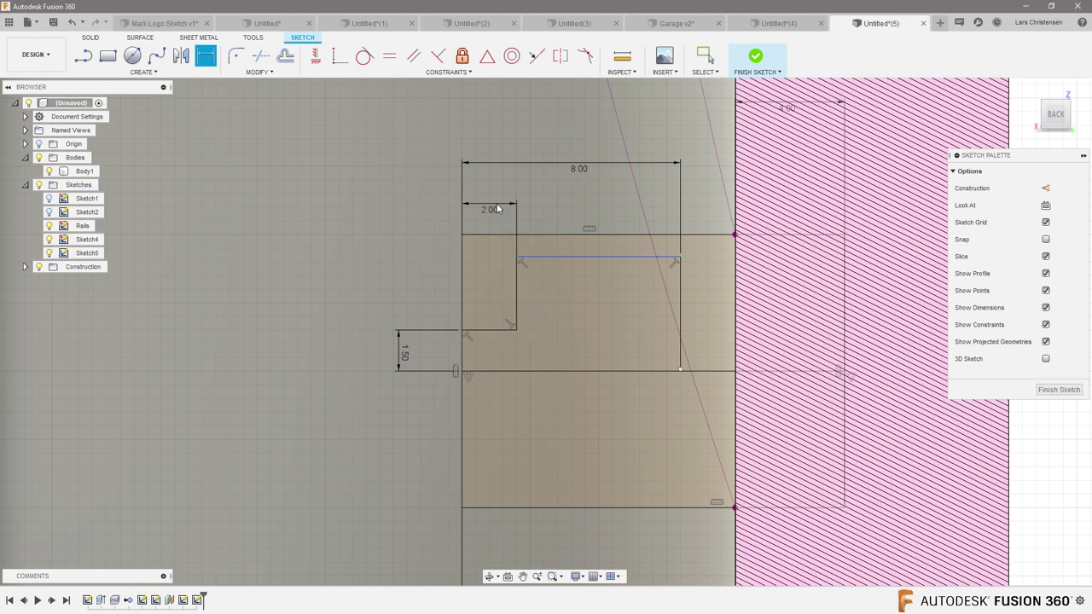
left_click(663, 258)
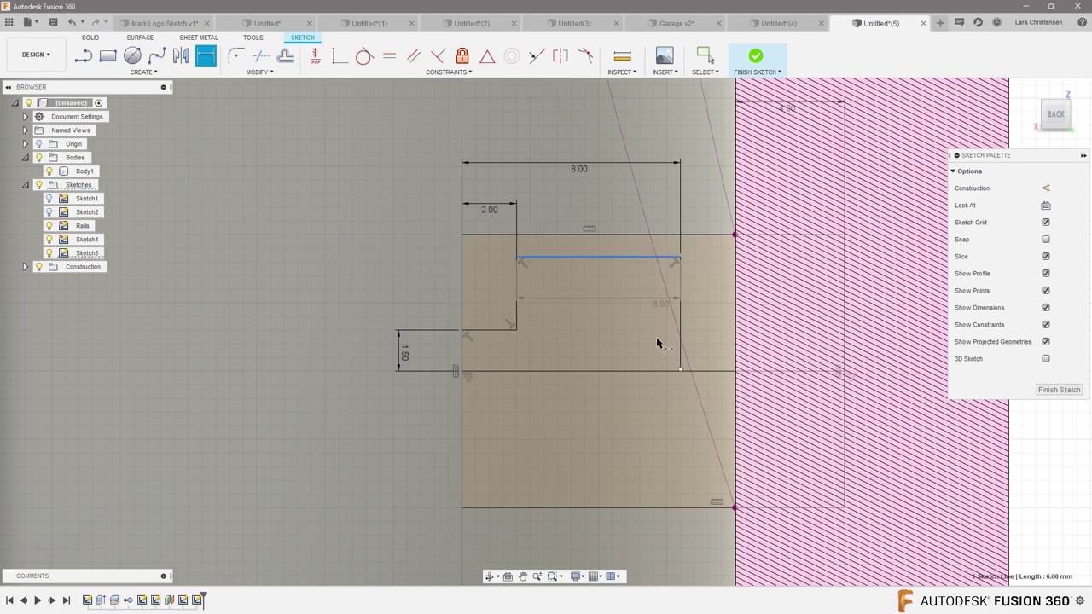
left_click(659, 372)
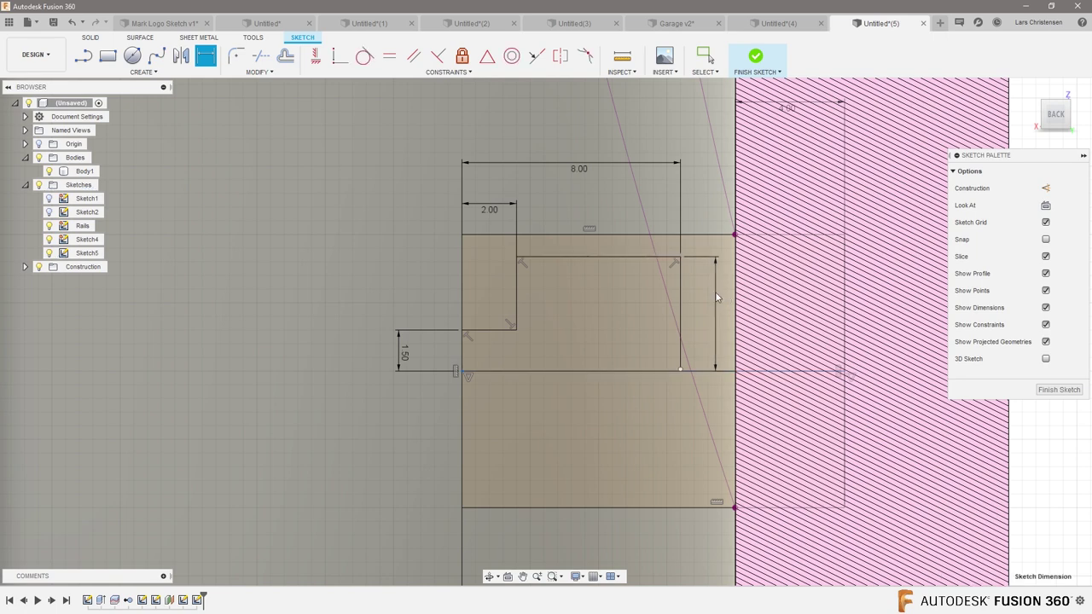
left_click(716, 293)
key("Return")
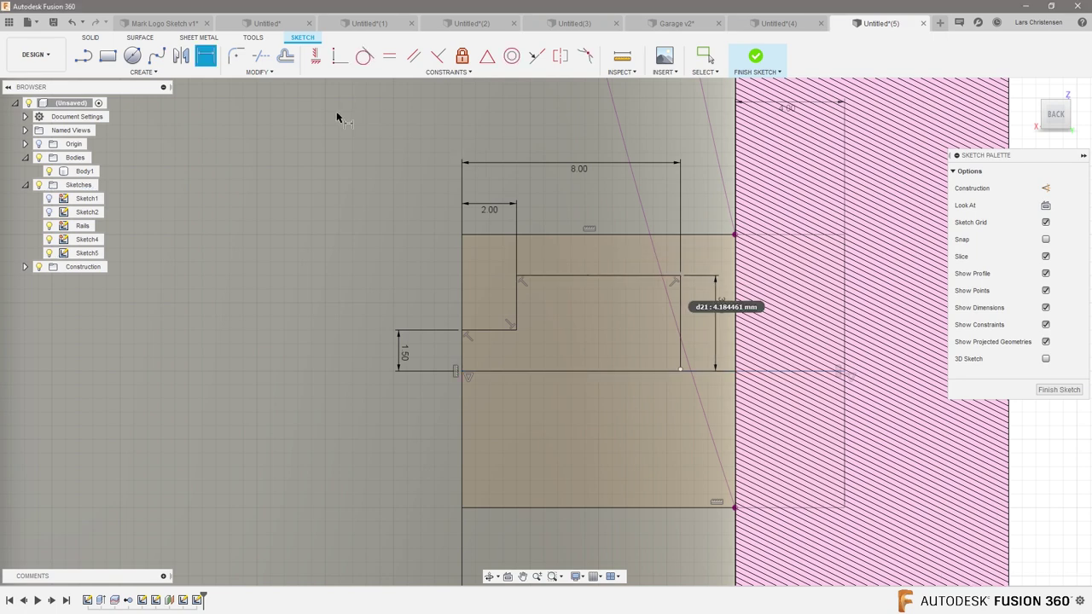
Mirror the four stepped outline lines across the centre line and finish the sketch
scroll(343, 109, "down", 2)
left_click(143, 72)
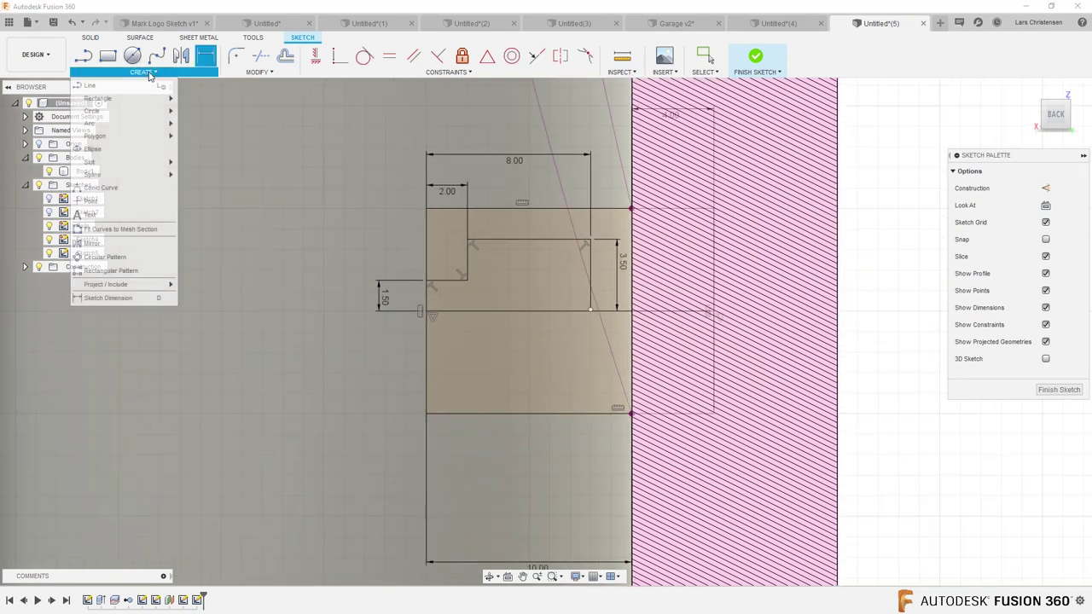
left_click(91, 243)
scroll(503, 256, "up", 2)
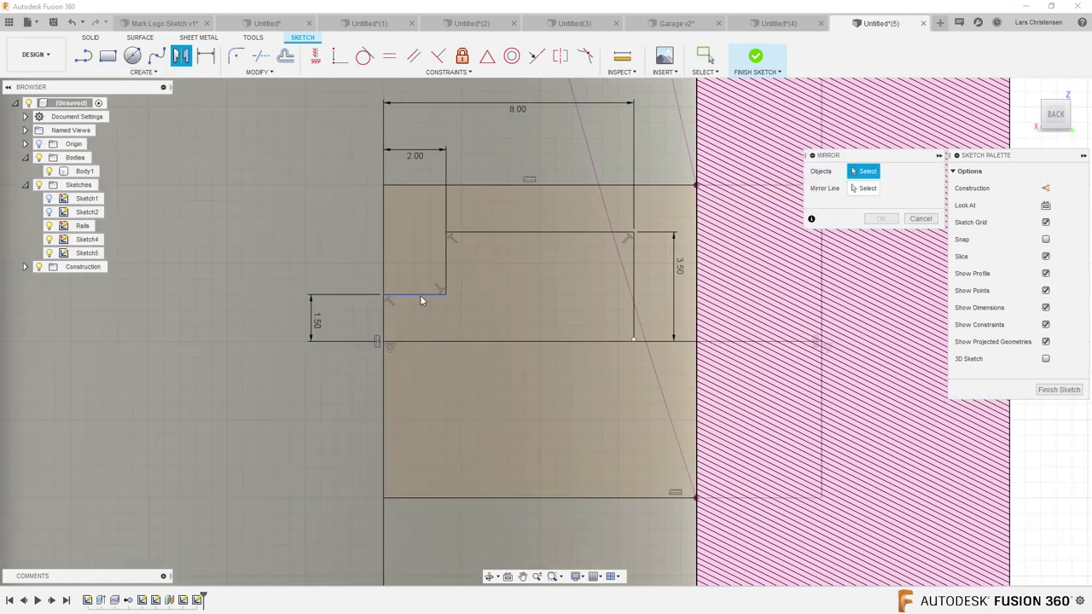
left_click(419, 294)
left_click(446, 256)
left_click(514, 232)
left_click(634, 268)
left_click(865, 188)
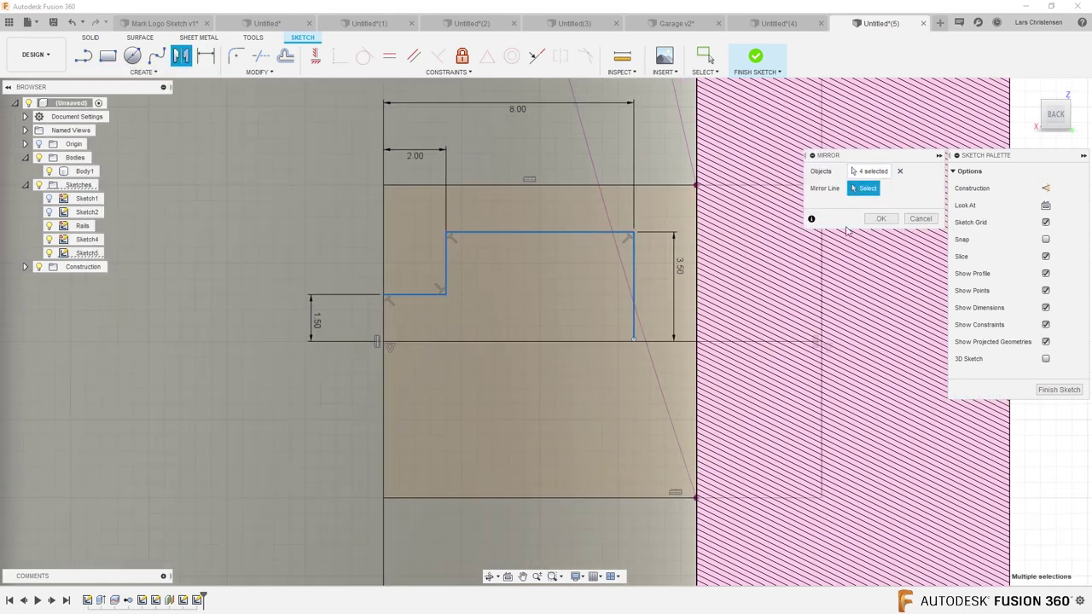
left_click(603, 342)
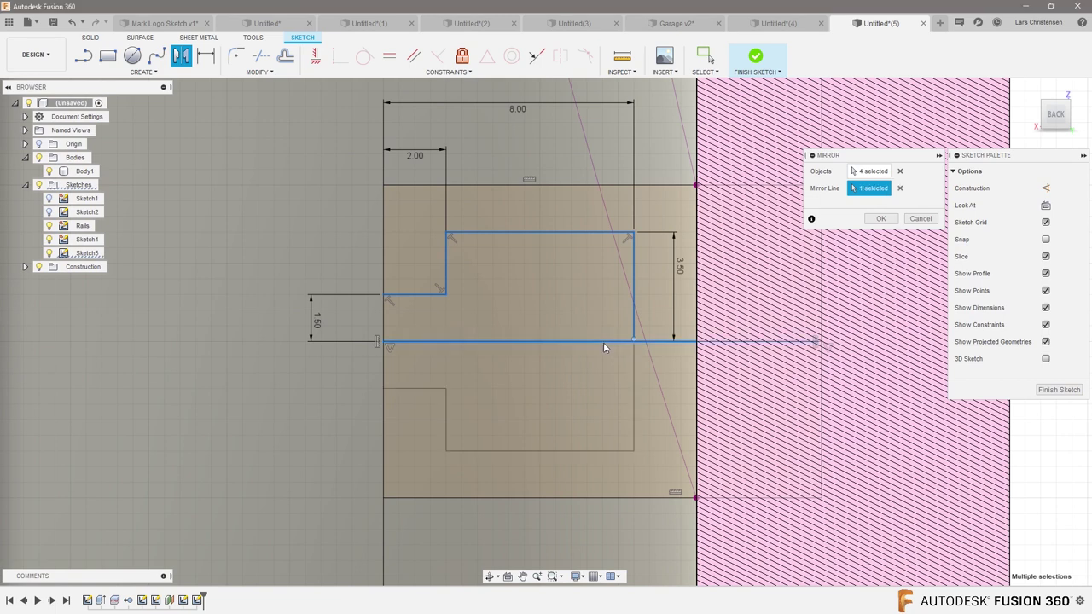
left_click(880, 219)
scroll(673, 405, "down", 5)
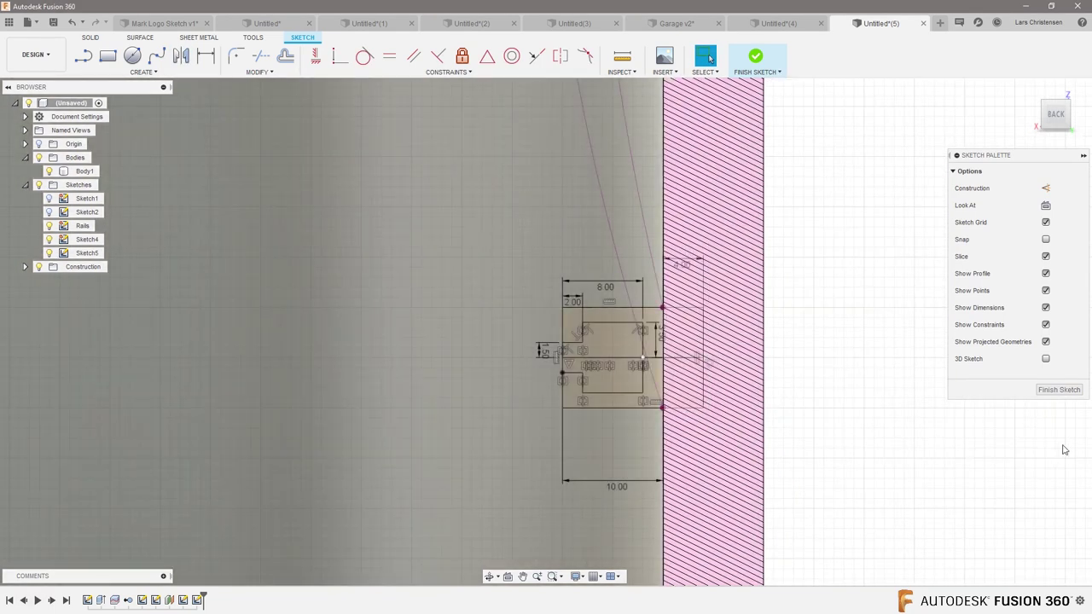
left_click(1064, 393)
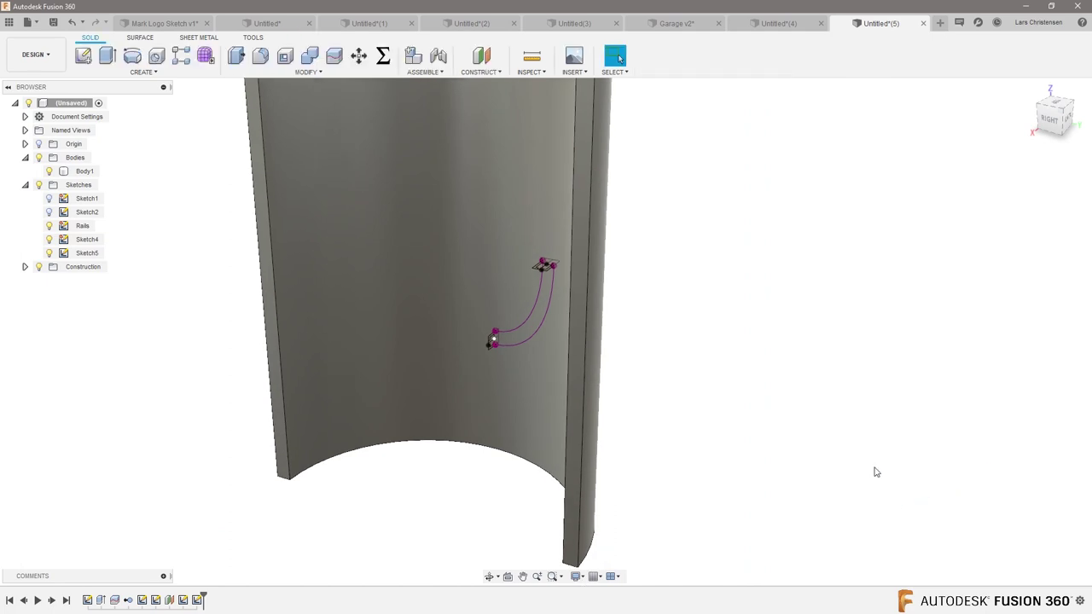
Inspect the tube wall's curved rails and both T-slot profile sketches from several angles
scroll(373, 483, "up", 8)
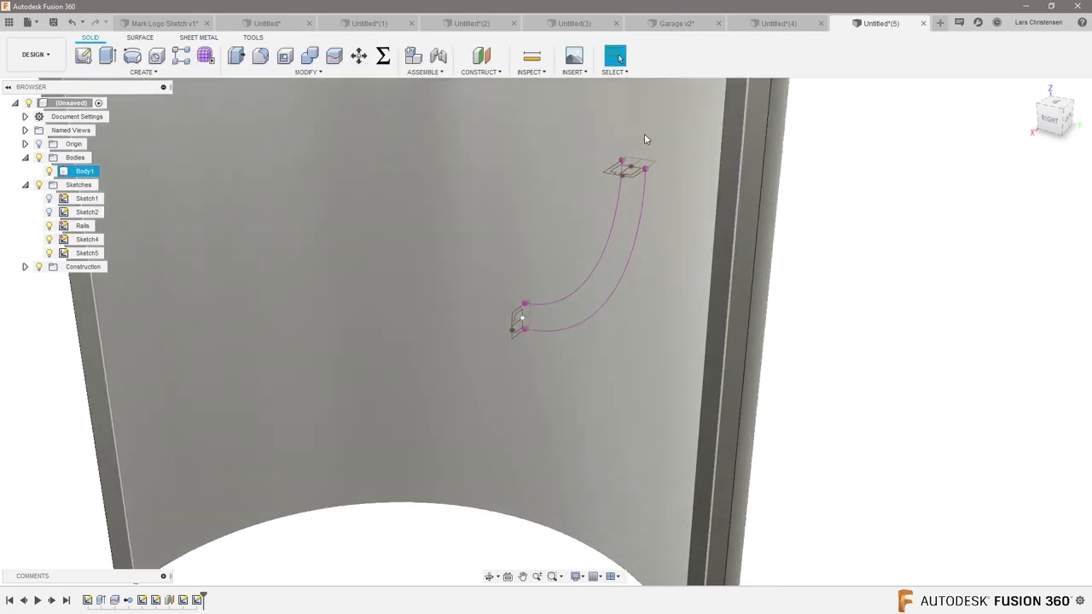
scroll(633, 161, "up", 5)
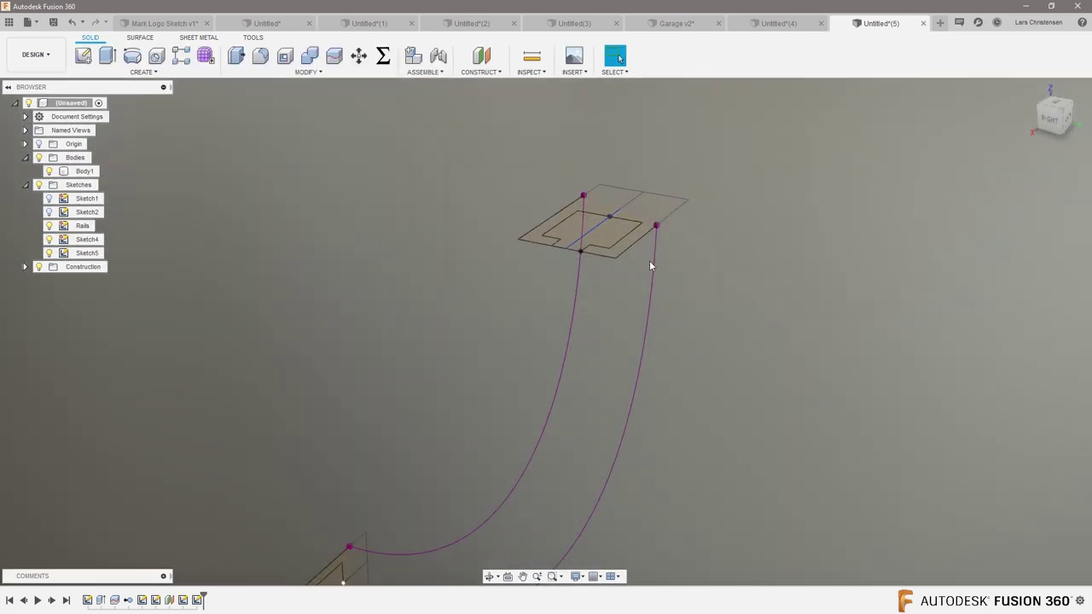
scroll(641, 223, "down", 3)
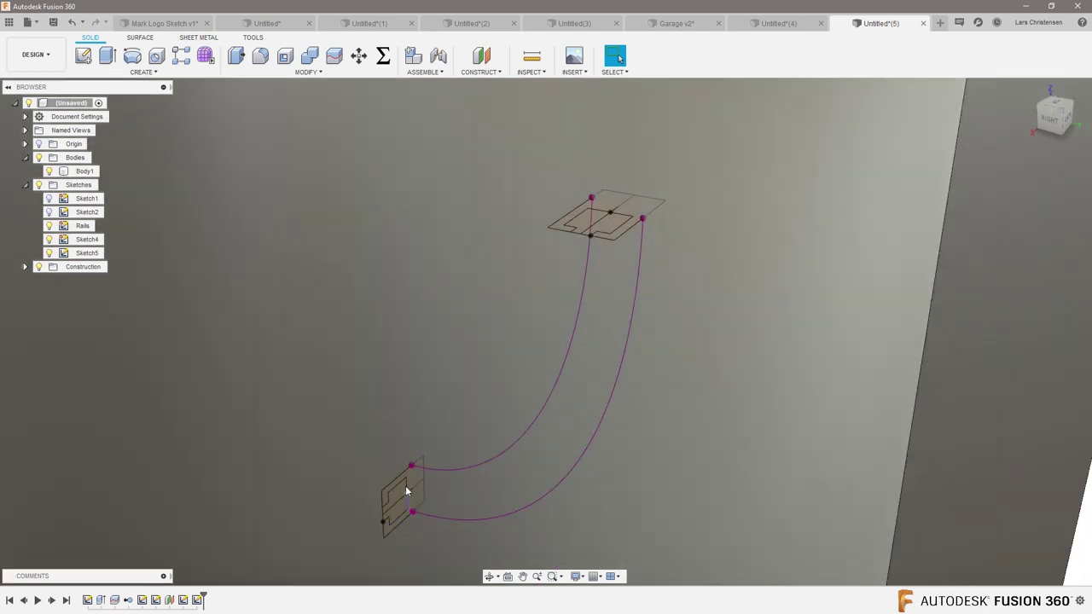
left_click(406, 490)
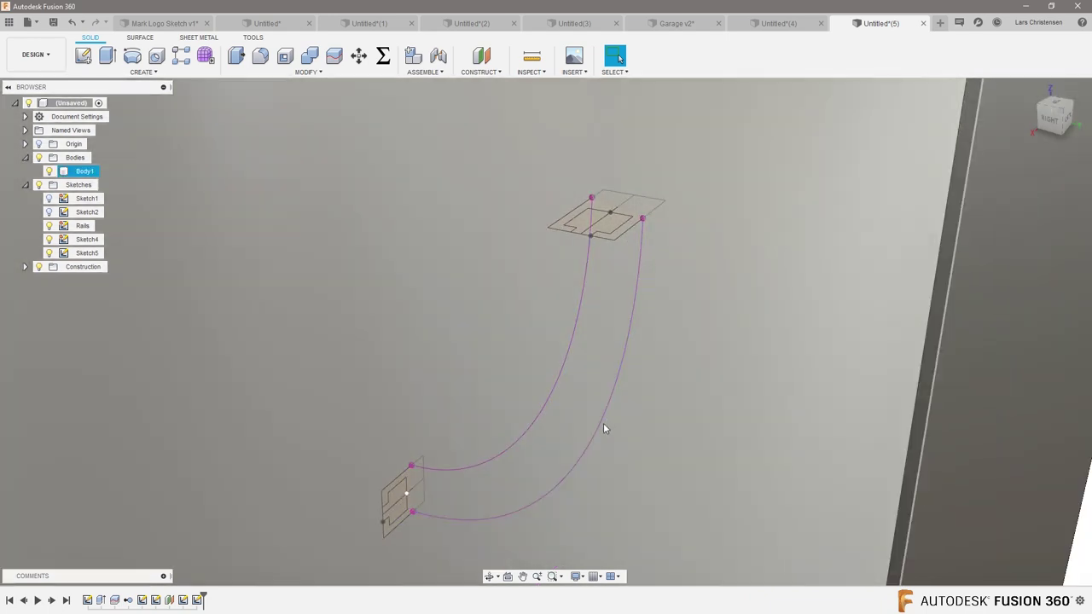
left_click(602, 424)
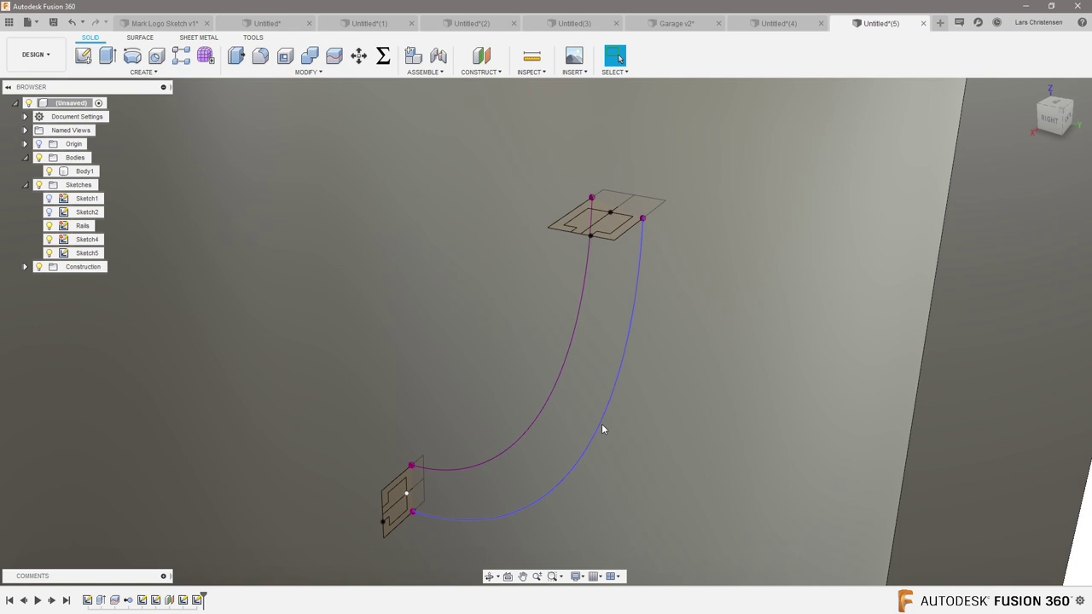
mouse_move(601, 429)
middle_mouse_down("shift")
mouse_move(641, 351)
mouse_move(820, 275)
middle_mouse_up("shift")
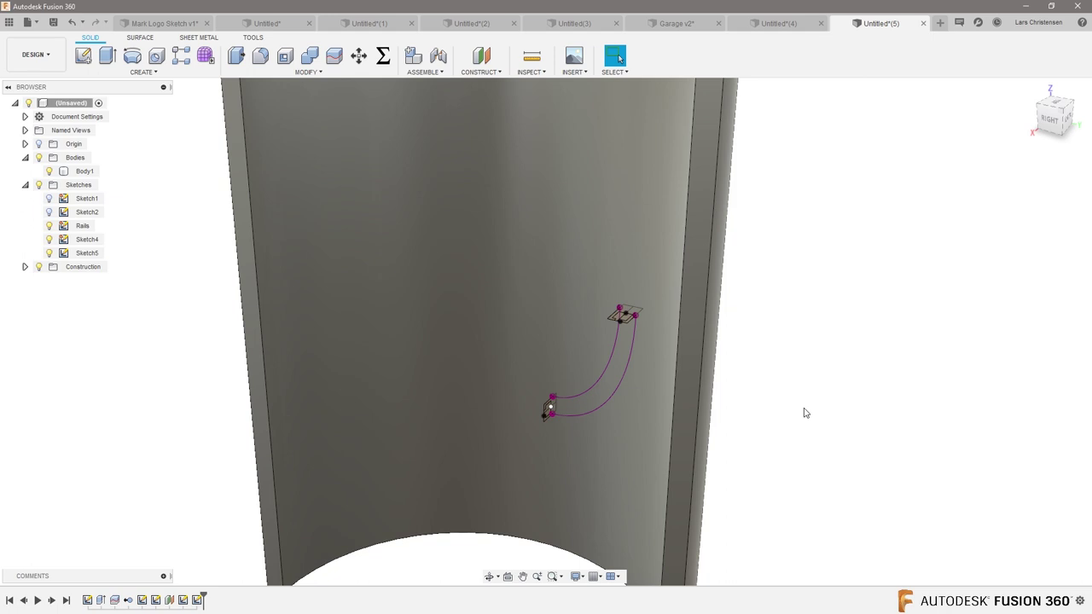
scroll(599, 349, "up", 2)
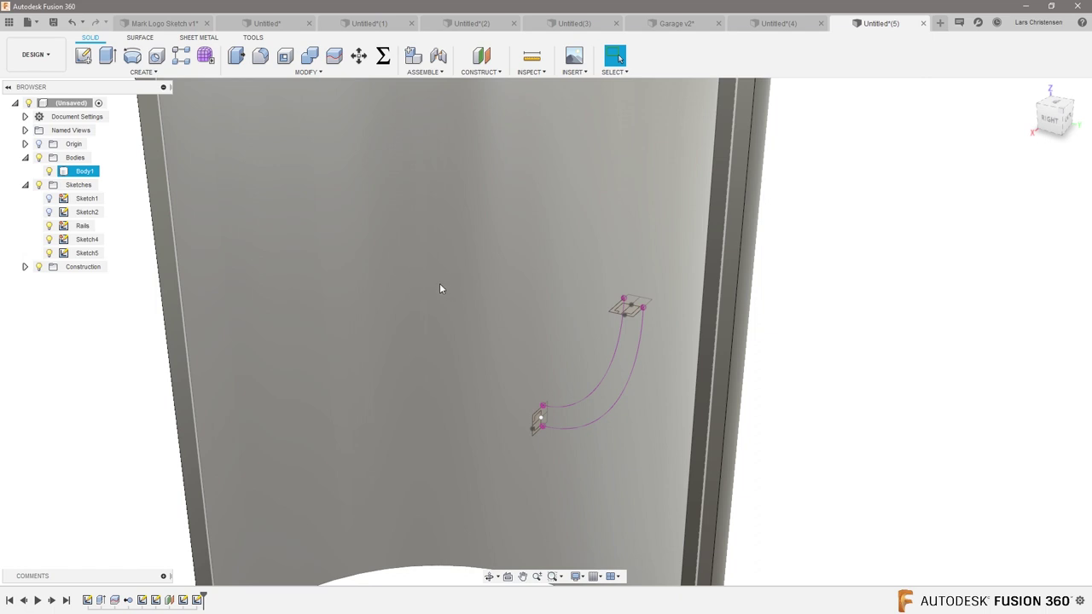
left_click(109, 369)
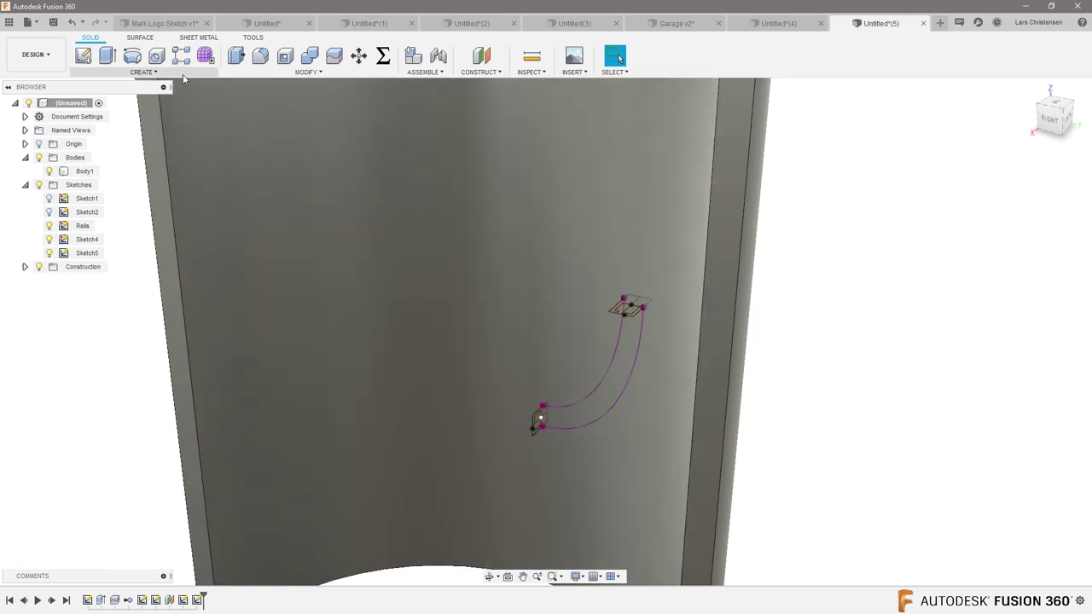
left_click(177, 74)
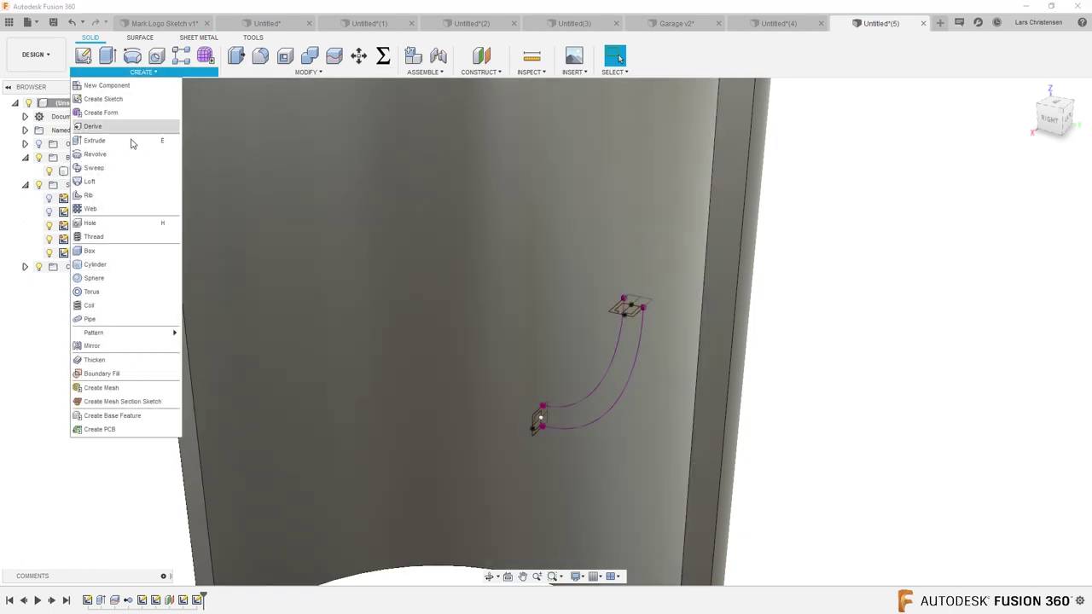
Start a loft from the upper T-slot profile and try picking the lower groove profile
left_click(122, 181)
scroll(602, 332, "up", 10)
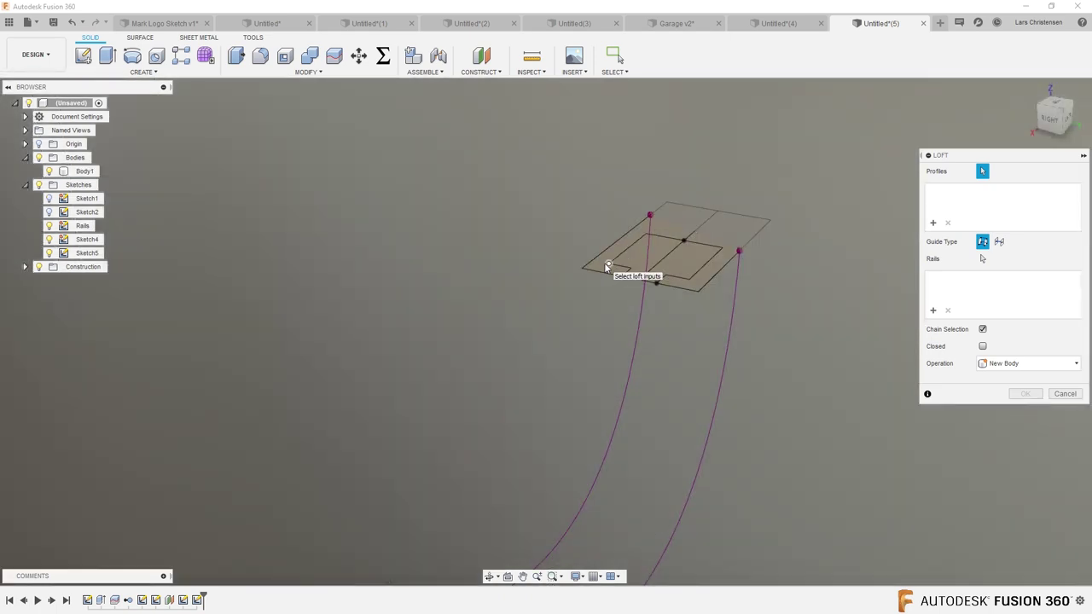
left_click(606, 267)
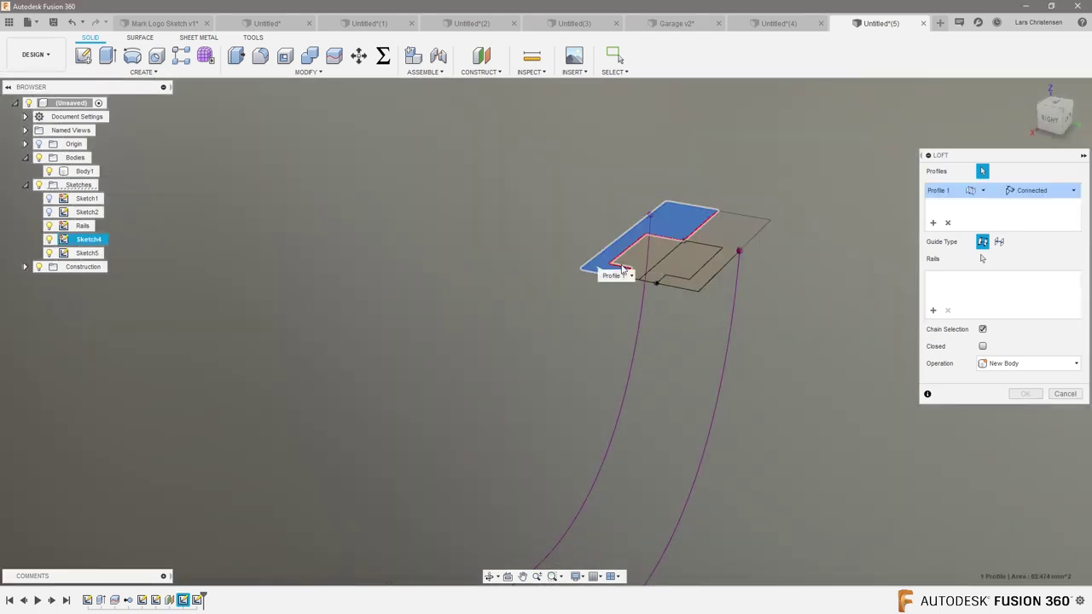
scroll(694, 246, "down", 6)
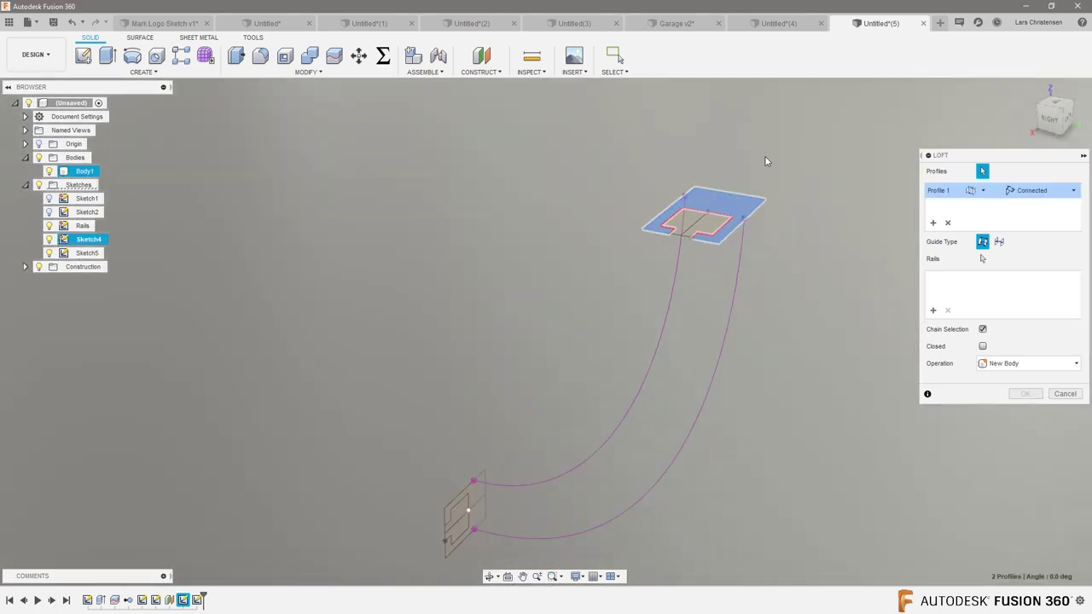
scroll(587, 442, "up", 5)
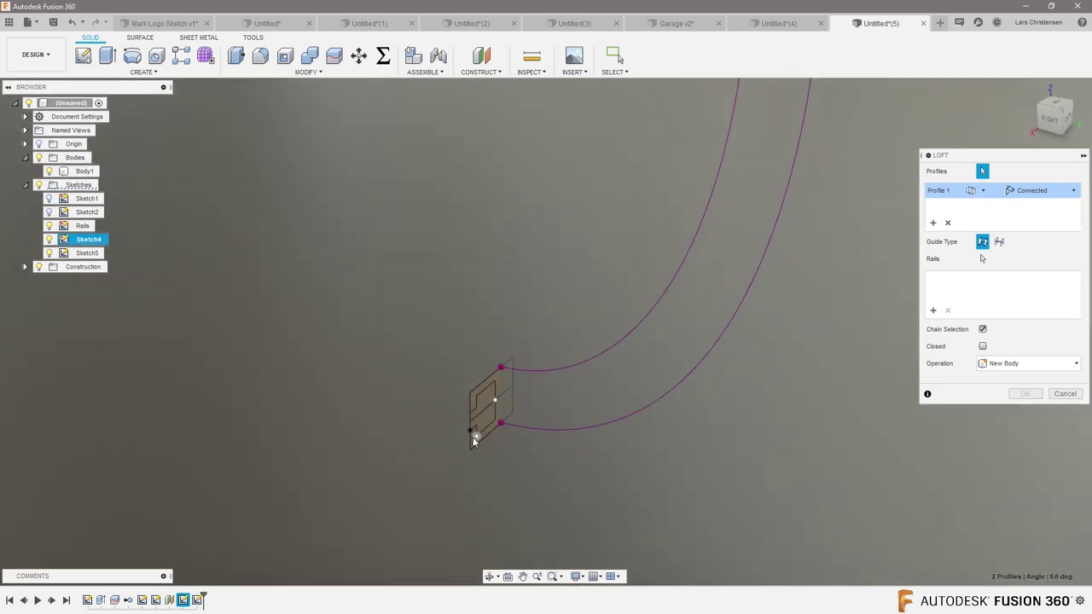
left_click(475, 443)
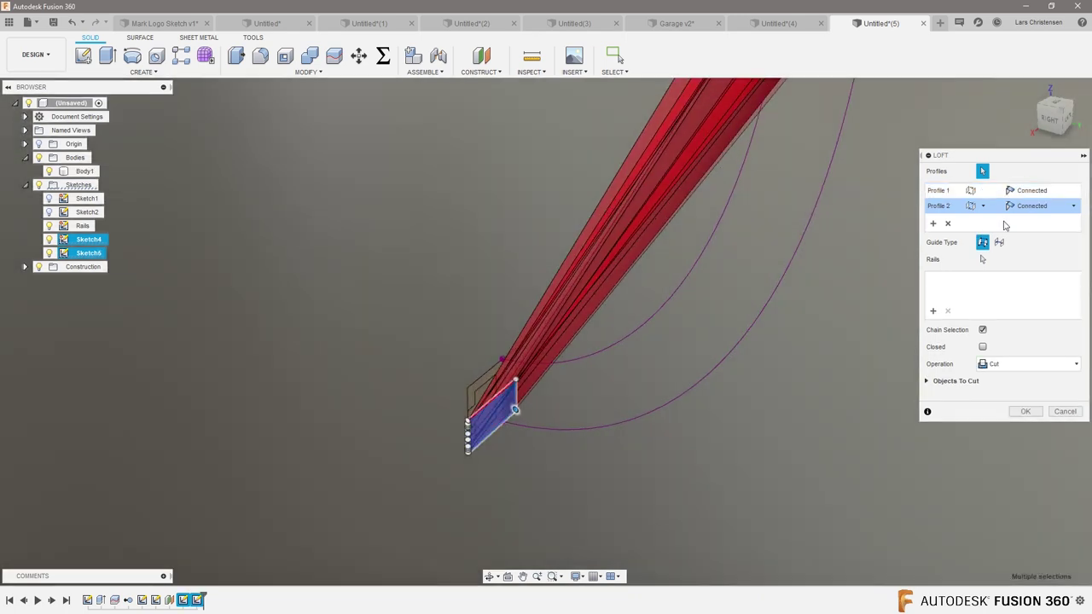
left_click(490, 436)
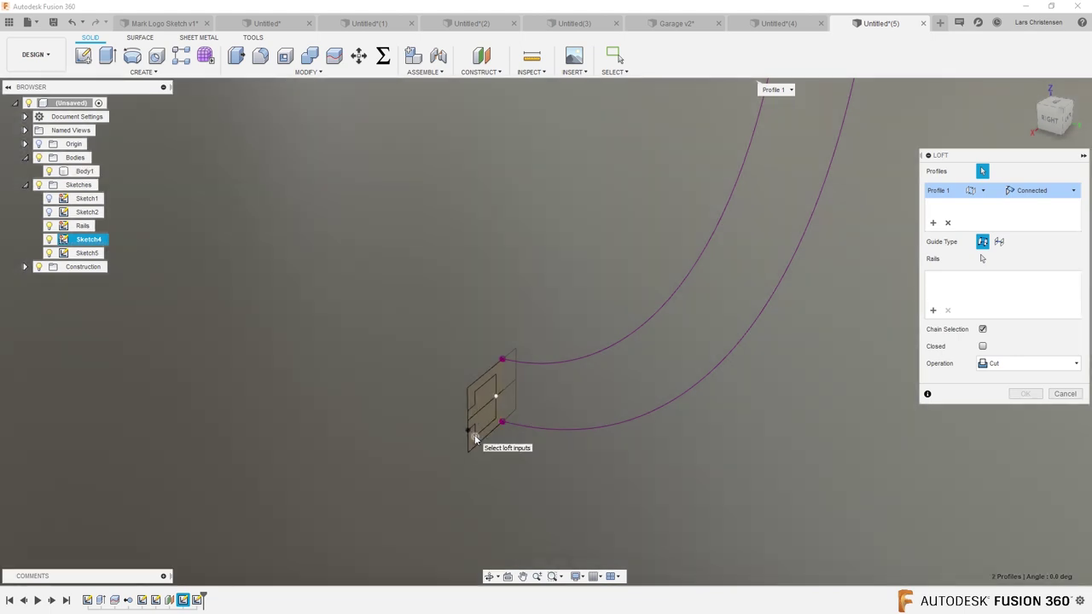
mouse_move(475, 440)
middle_mouse_down("shift")
mouse_move(563, 475)
mouse_move(510, 463)
mouse_move(490, 473)
mouse_move(687, 478)
mouse_move(604, 453)
mouse_move(443, 359)
middle_mouse_up("shift")
left_click_drag(440, 349, 450, 389)
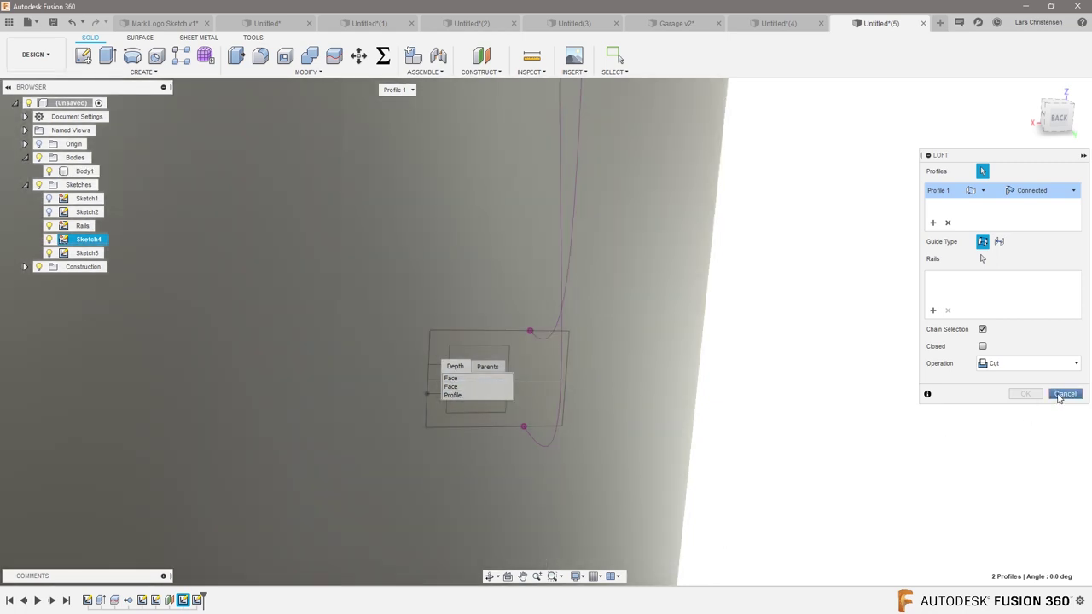
Switch the loft operation to Join, add the lower profile, then cancel the loft
left_click(1032, 363)
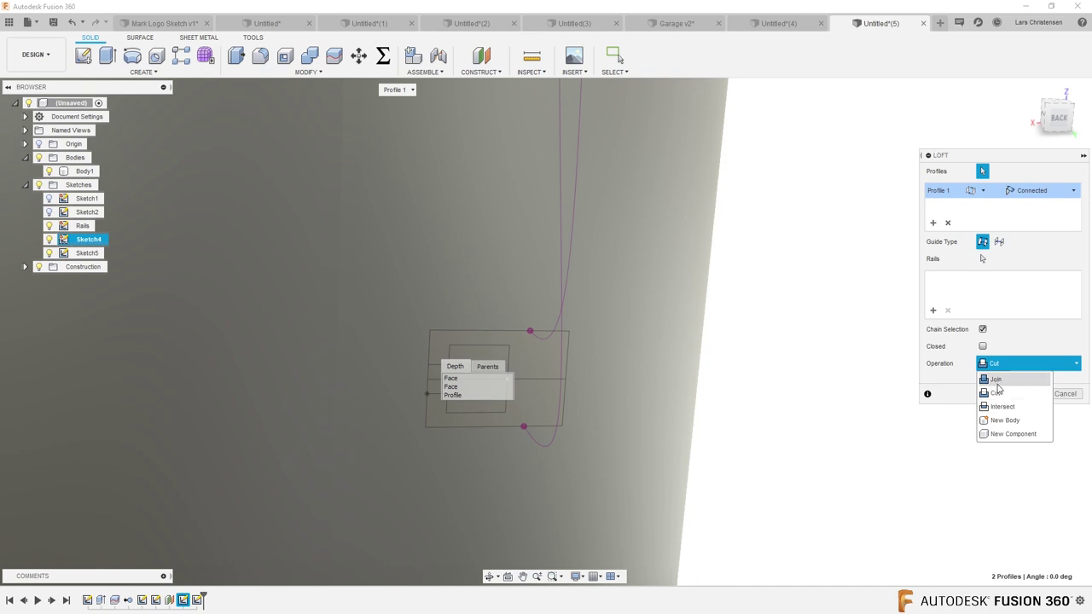
left_click(995, 380)
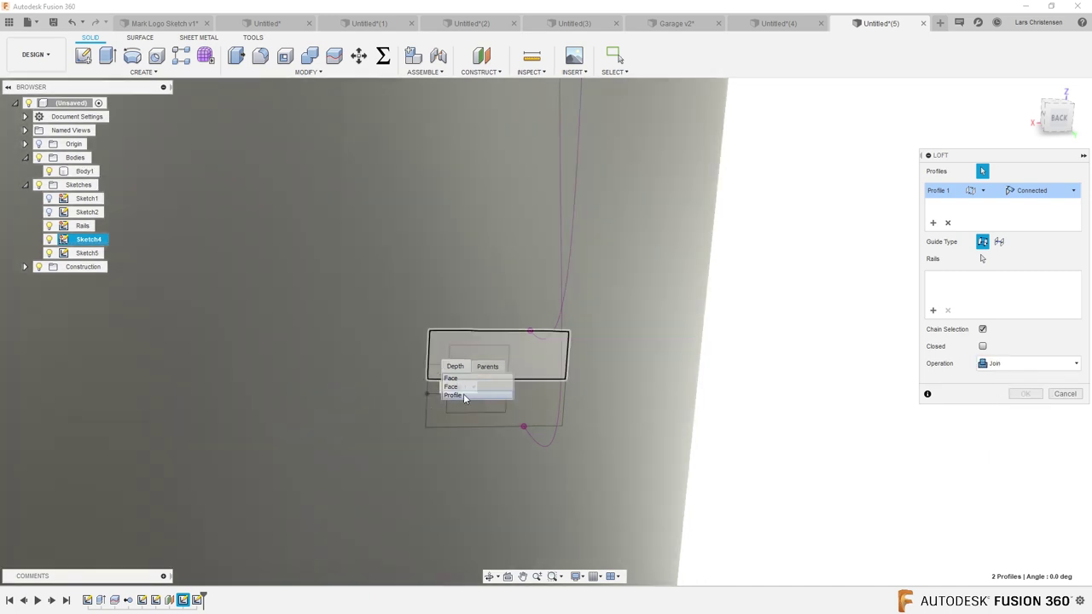
left_click(460, 395)
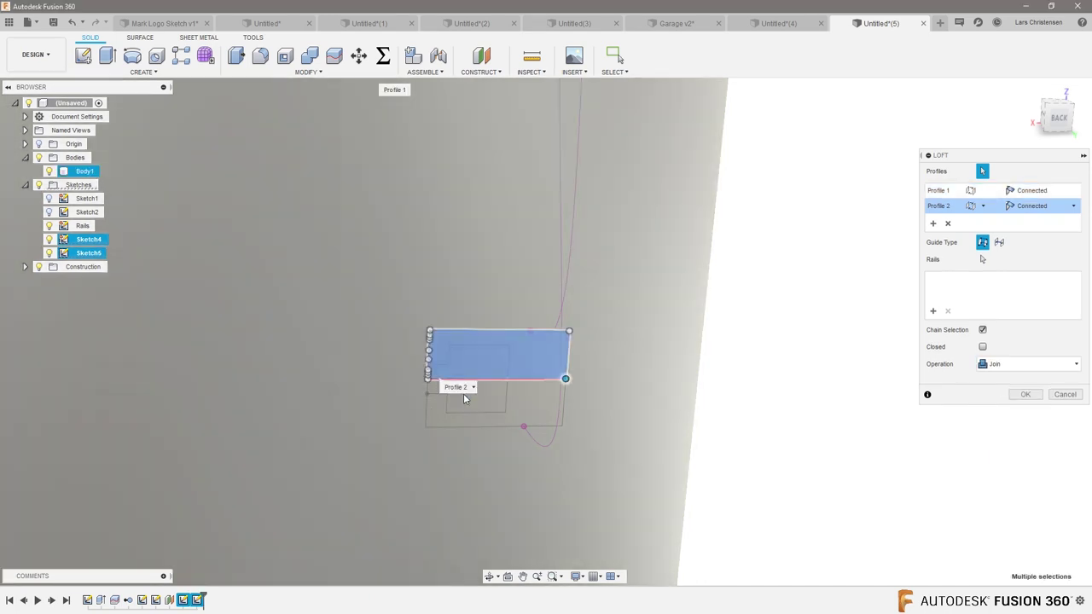
left_click(1053, 395)
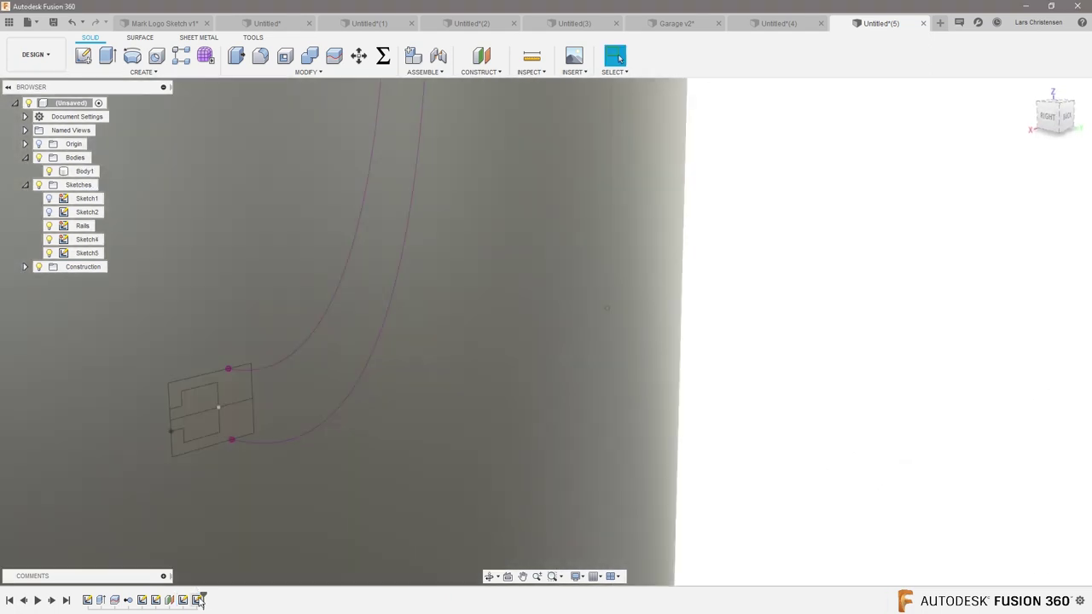
Edit Sketch5 with Slice on and constrain its profile points level on the horizontal axis
right_click(197, 600)
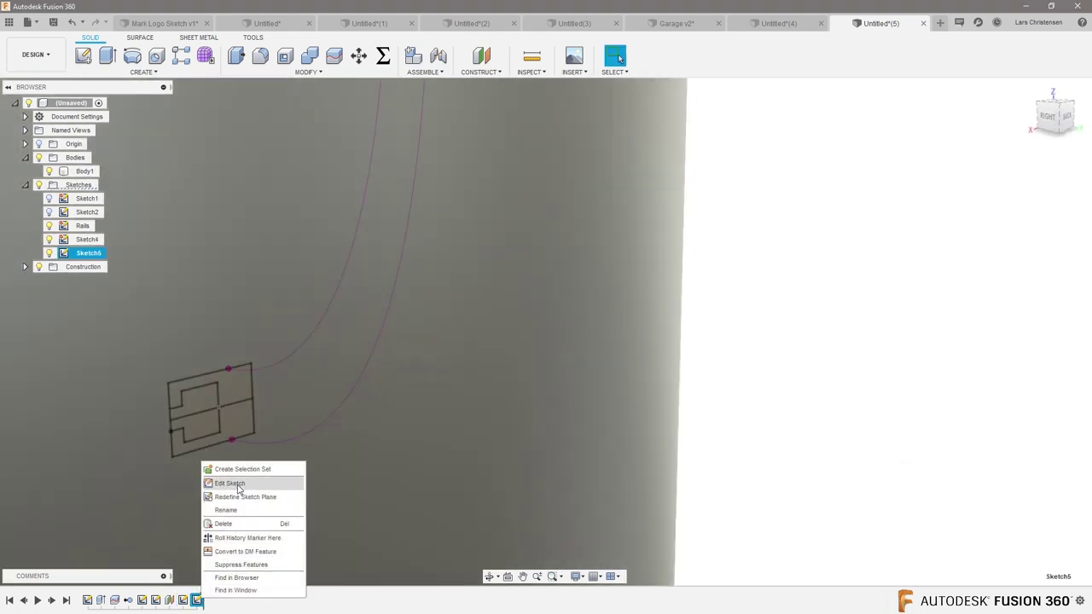
left_click(230, 483)
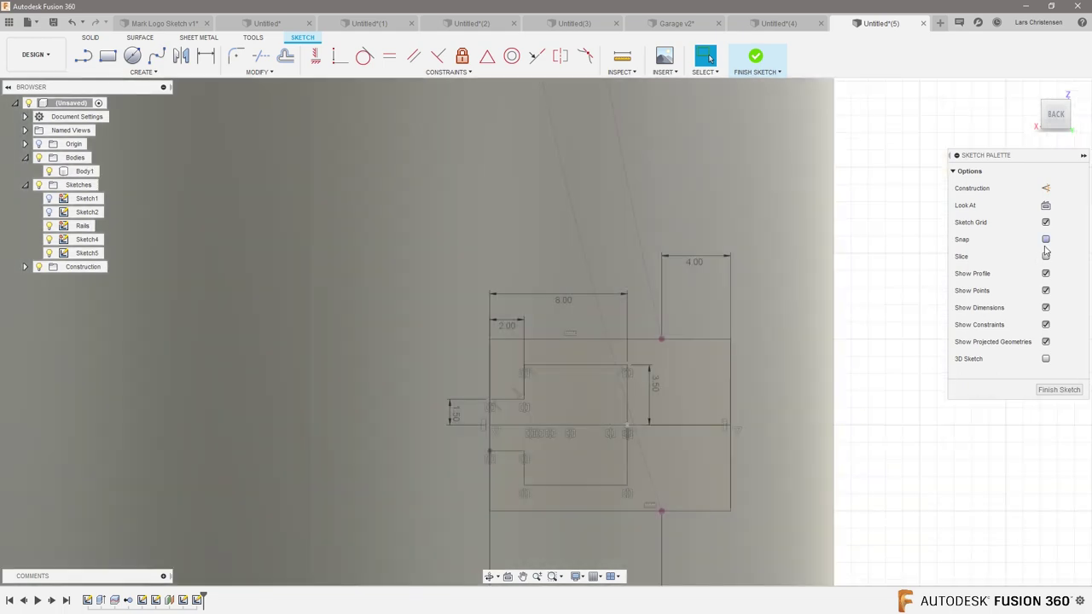
left_click(1045, 256)
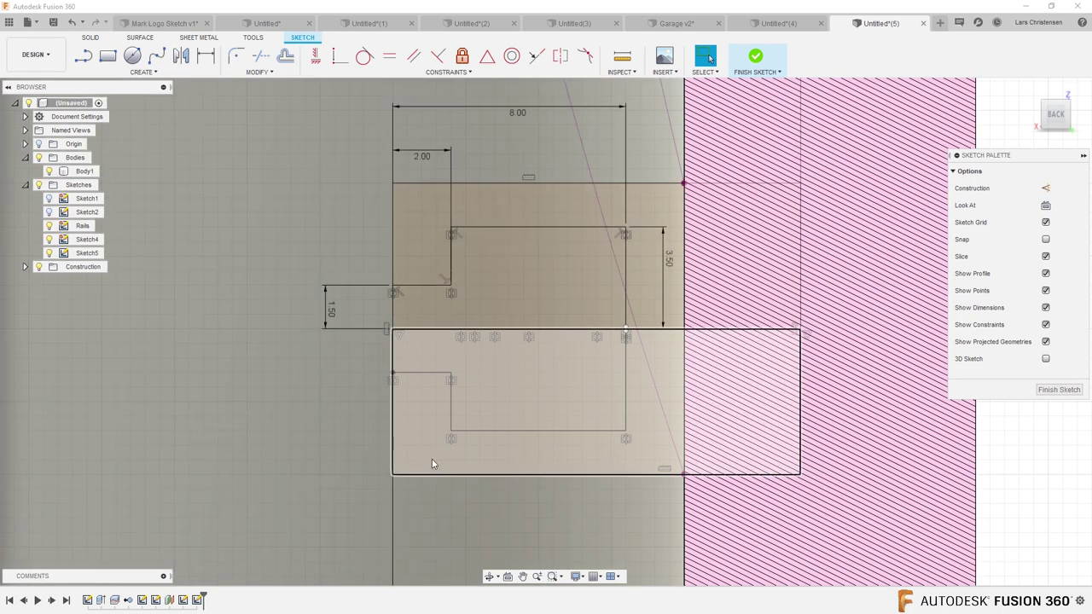
scroll(696, 353, "up", 10)
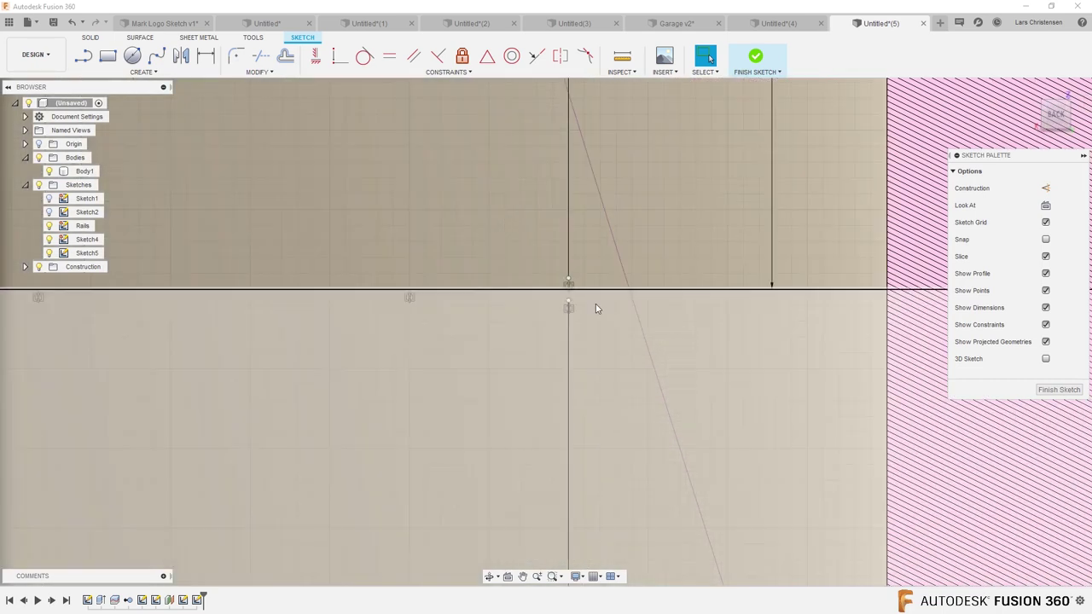
scroll(570, 300, "up", 4)
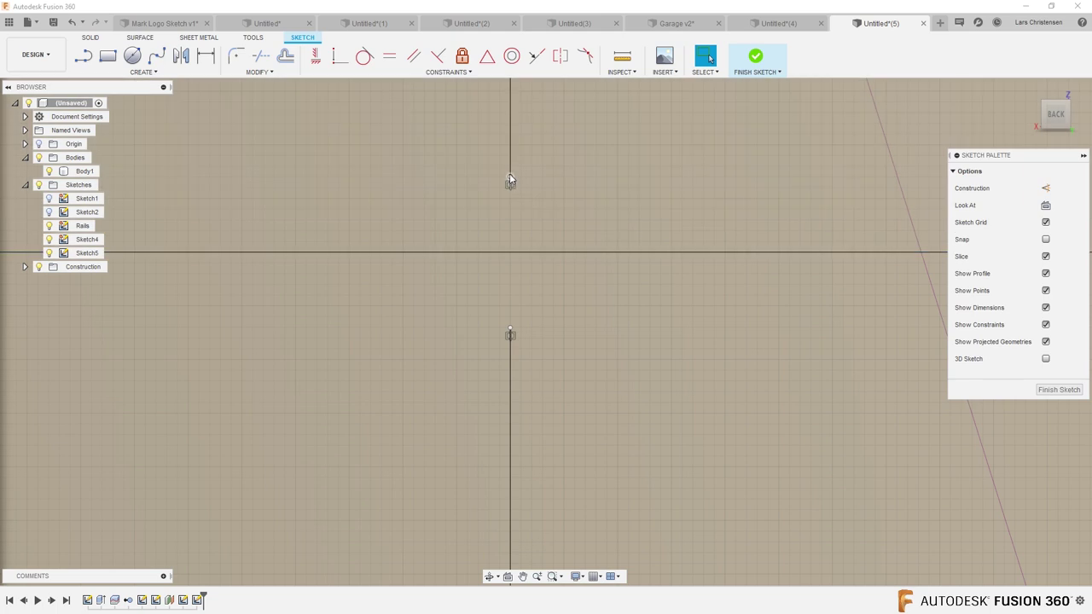
left_click_drag(509, 179, 507, 214)
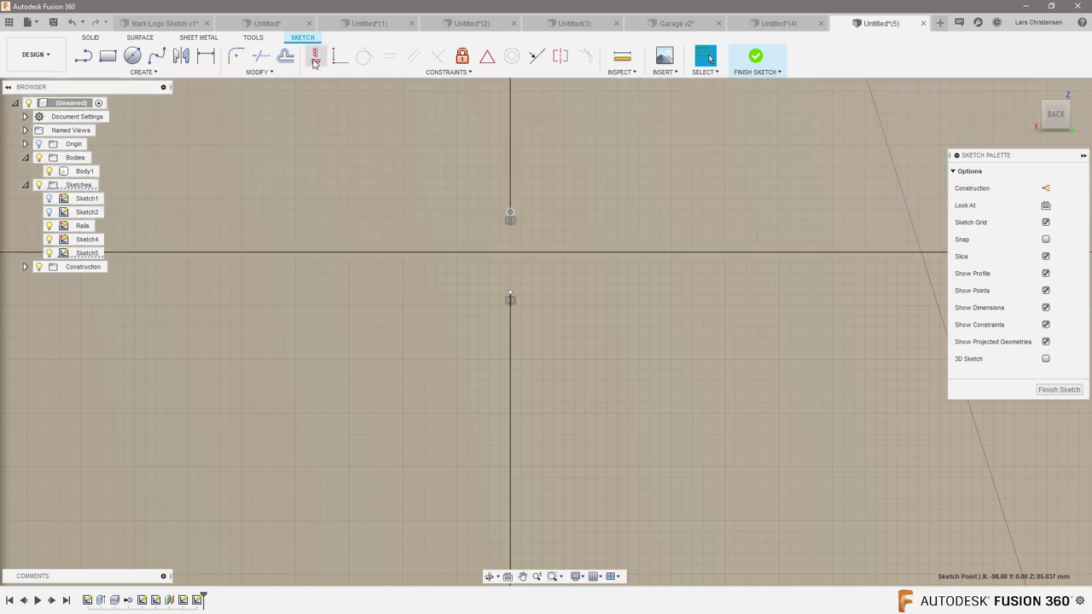
left_click(338, 58)
left_click(512, 257)
left_click(1059, 389)
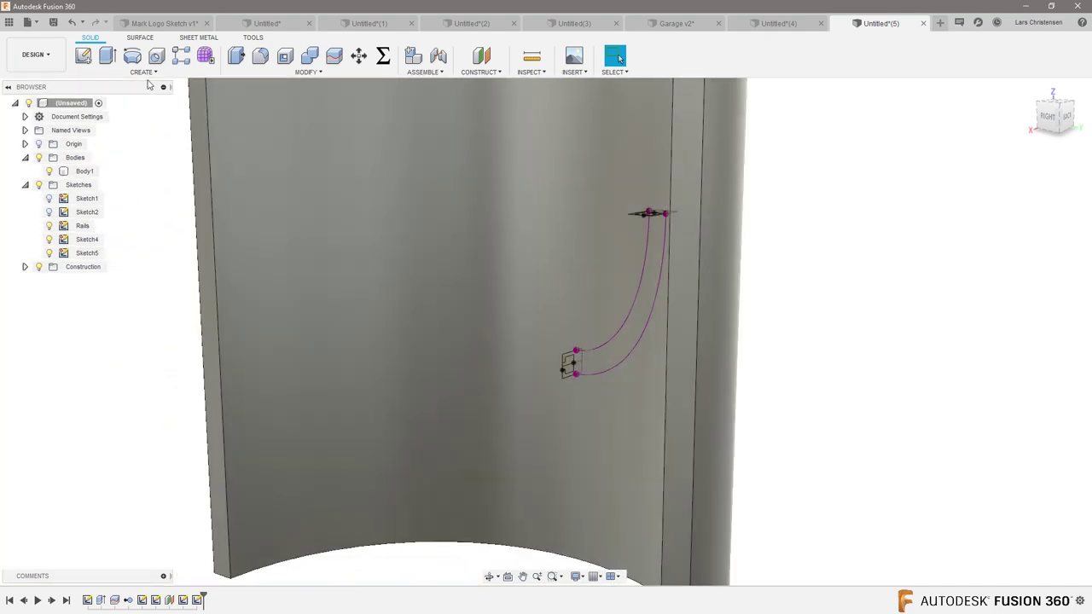
left_click(143, 72)
Set up a Join loft from the upper groove outline to the lower profile
left_click(132, 175)
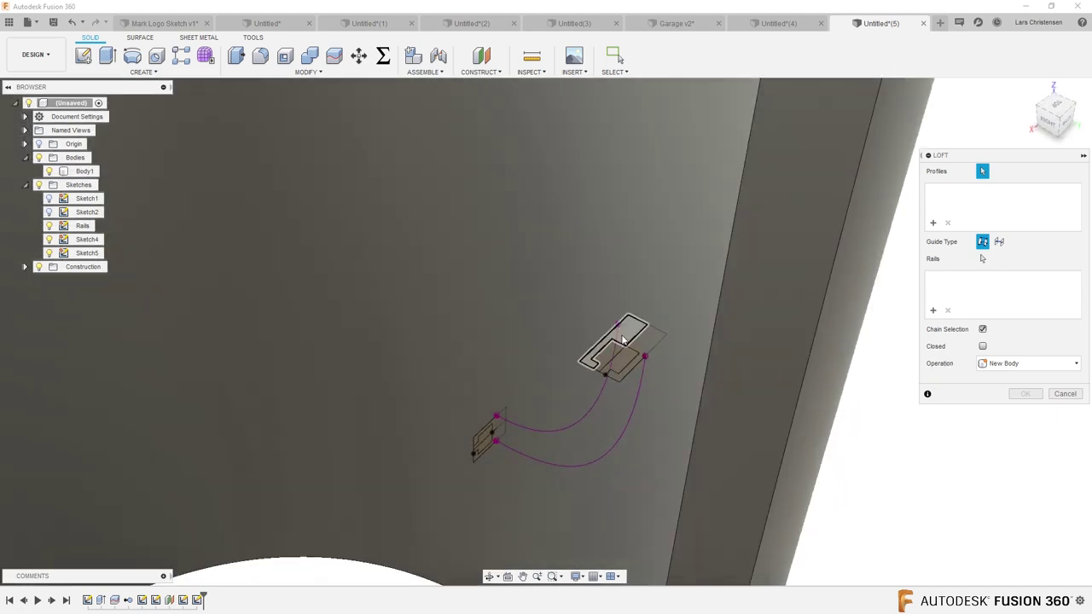
left_click(623, 339)
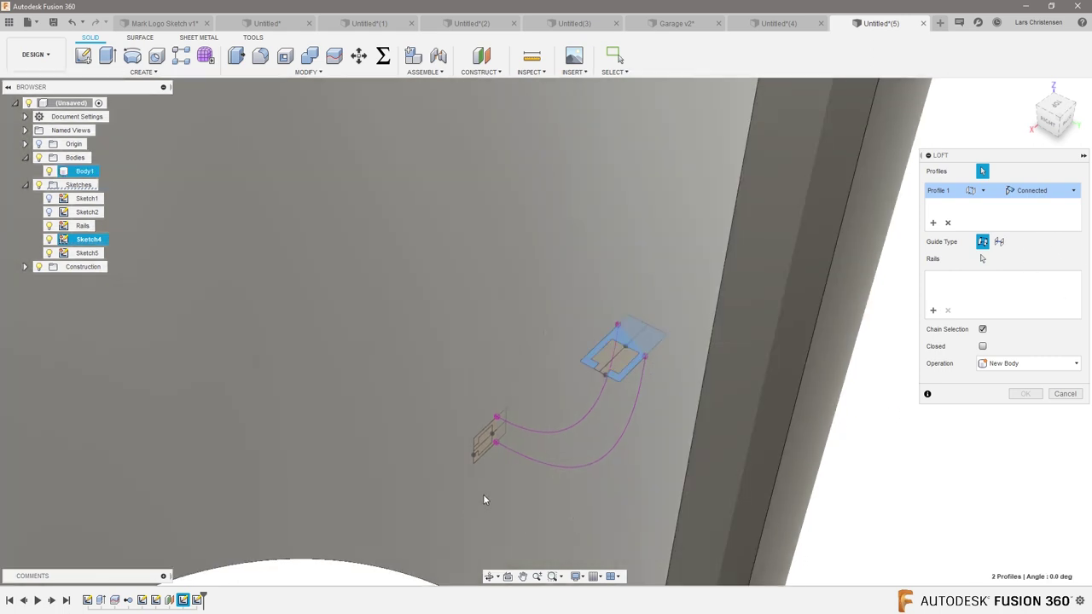
middle_click_drag(483, 499, 456, 438, "shift")
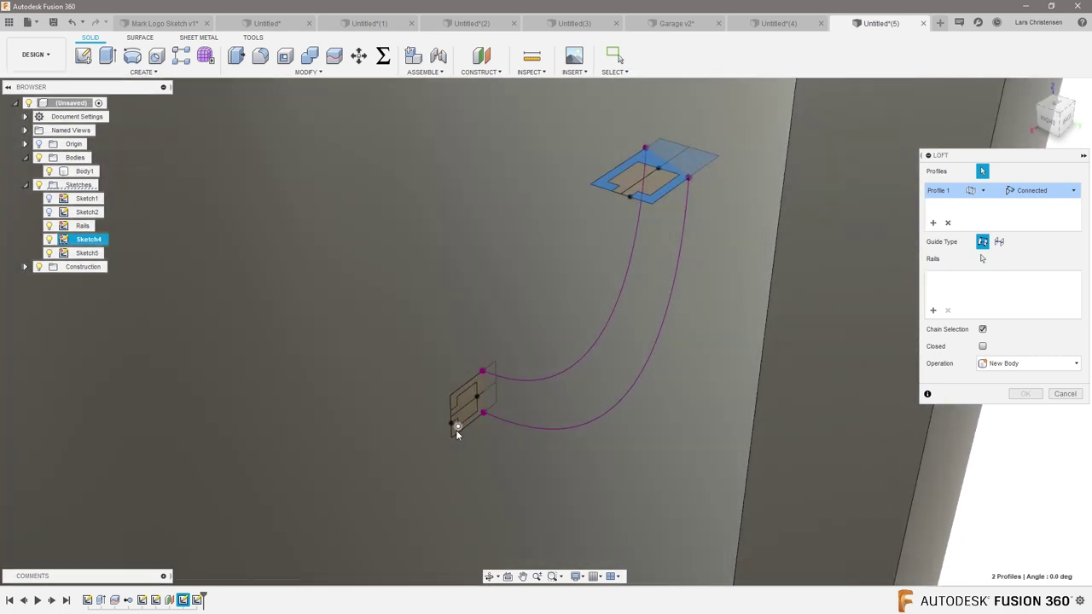
scroll(456, 437, "up", 5)
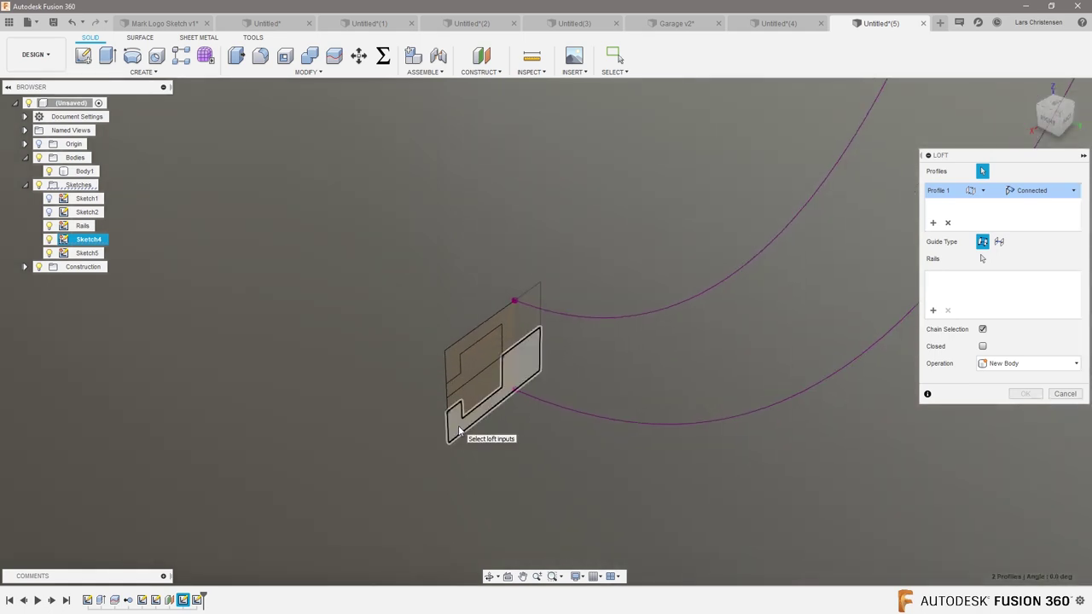
left_click(458, 432)
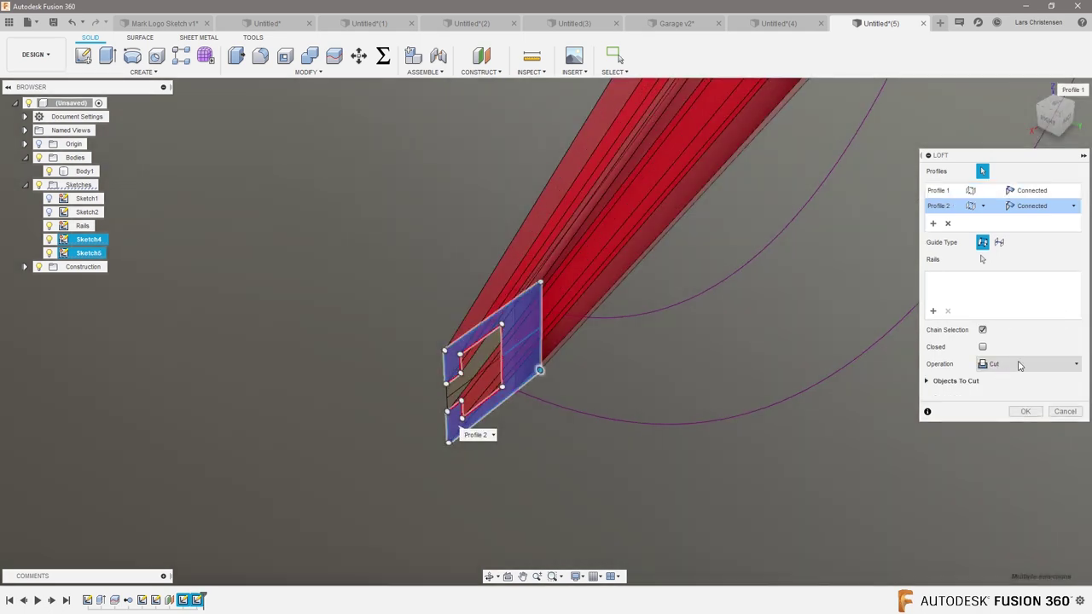
left_click(1019, 365)
left_click(1013, 380)
middle_click_drag(662, 423, 730, 131, "shift")
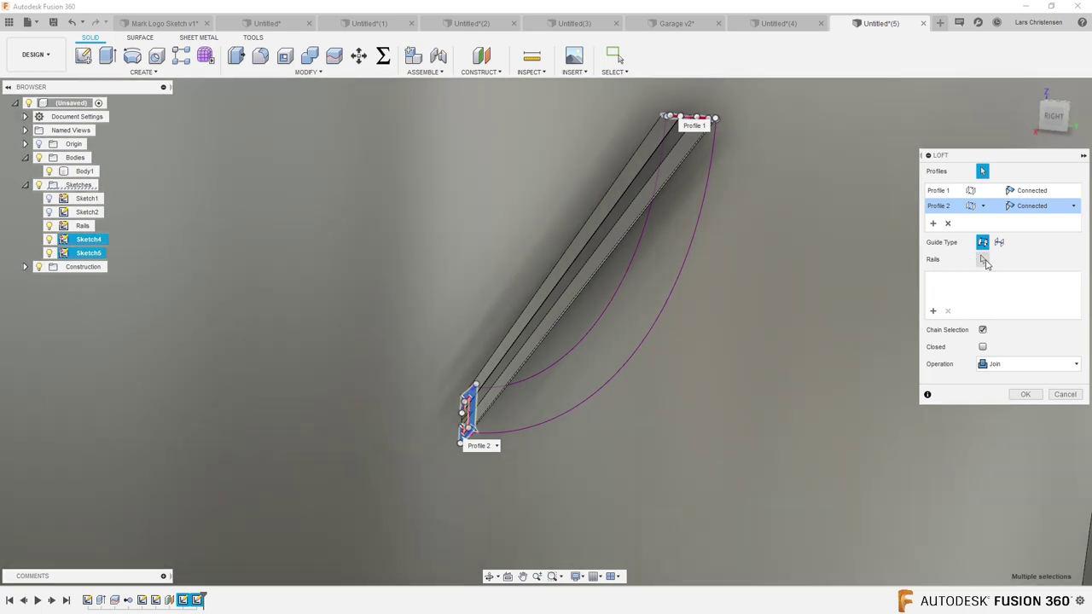
Add the outer and inner curves as guide rails and commit the loft
left_click(982, 259)
left_click(656, 331)
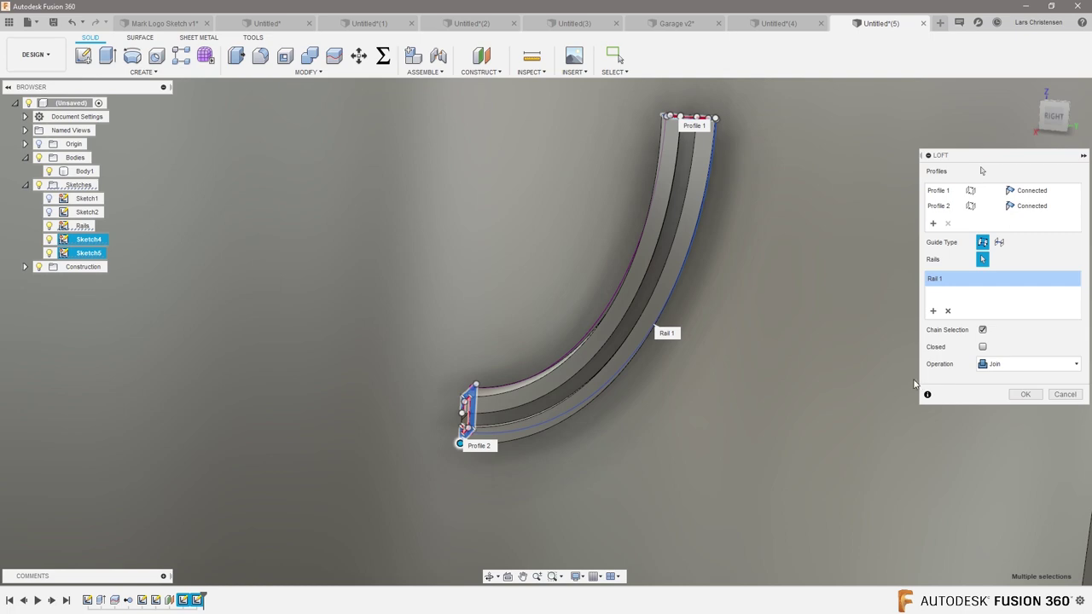
scroll(748, 382, "up", 5)
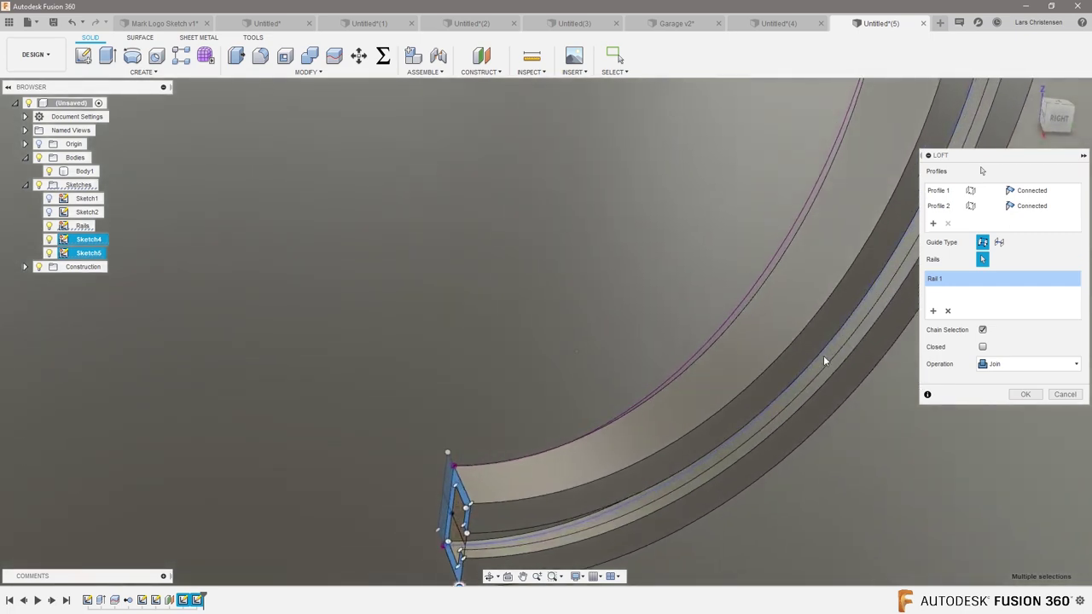
scroll(820, 359, "up", 5)
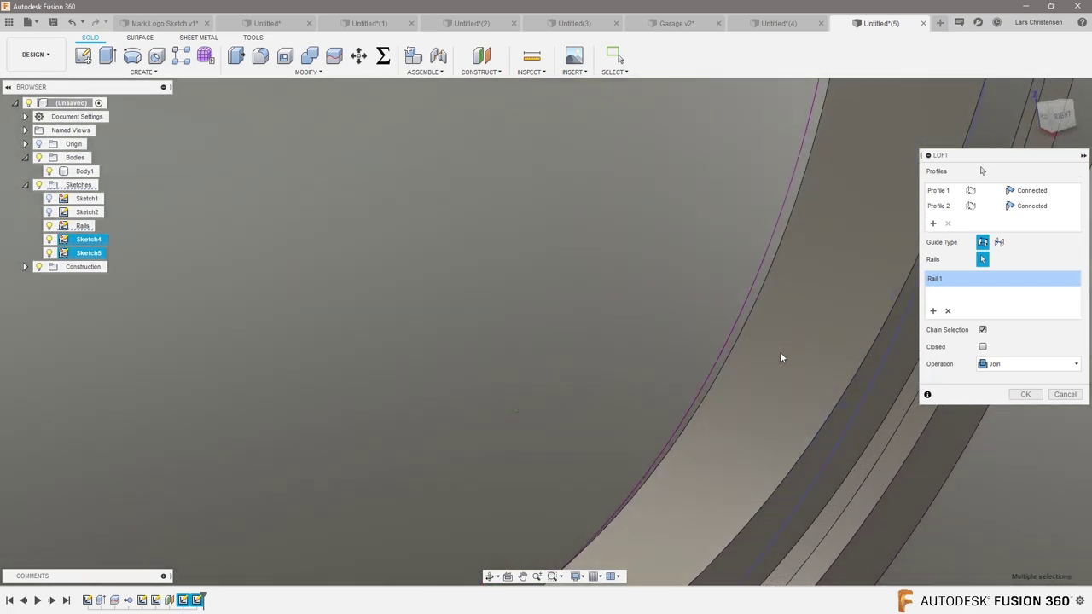
left_click(730, 339)
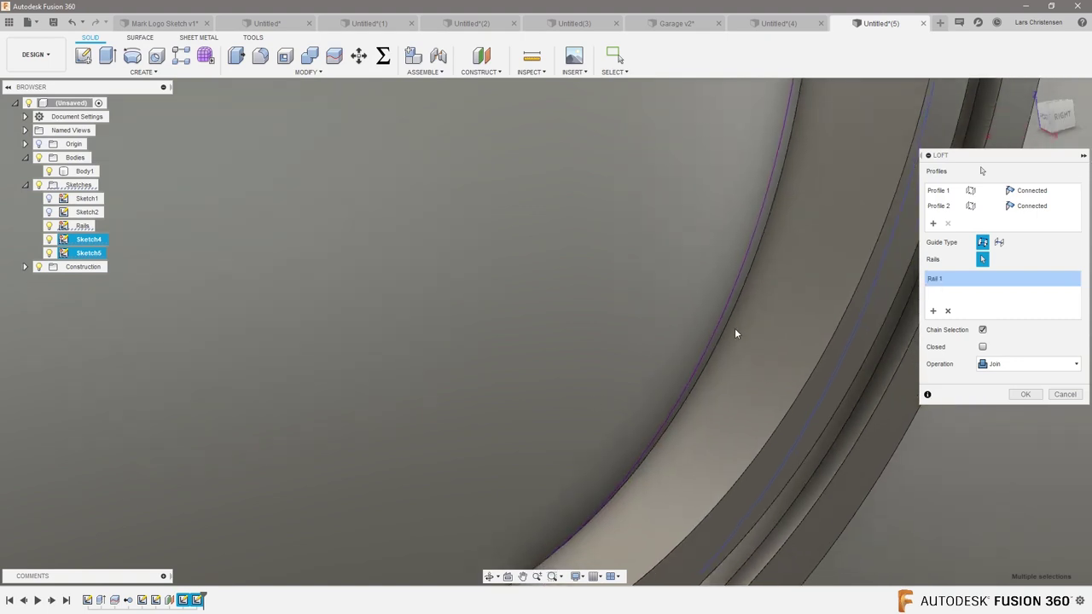
left_click(720, 324)
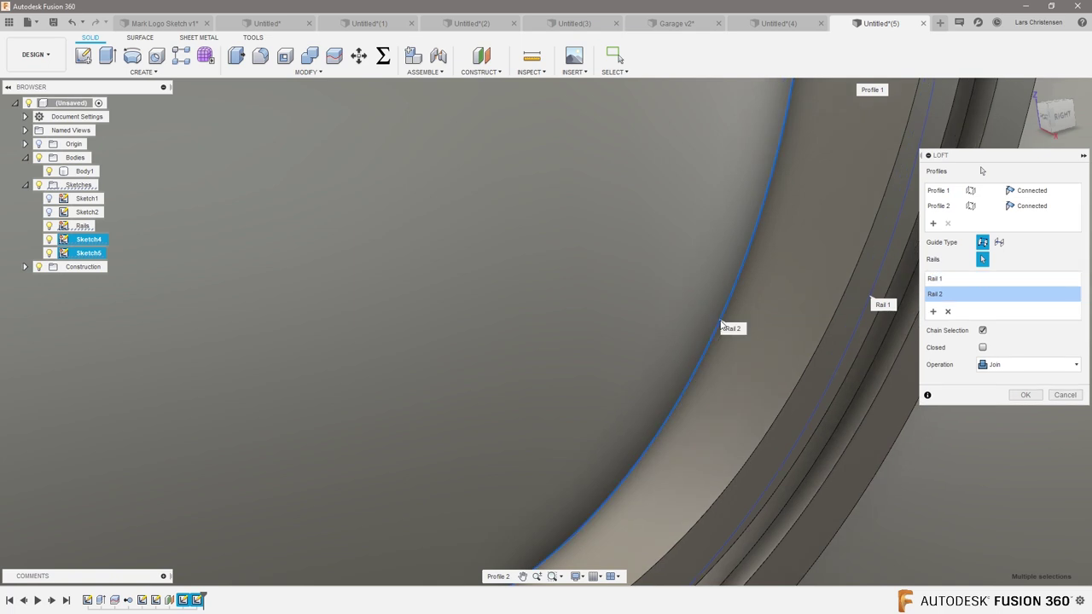
scroll(520, 382, "down", 8)
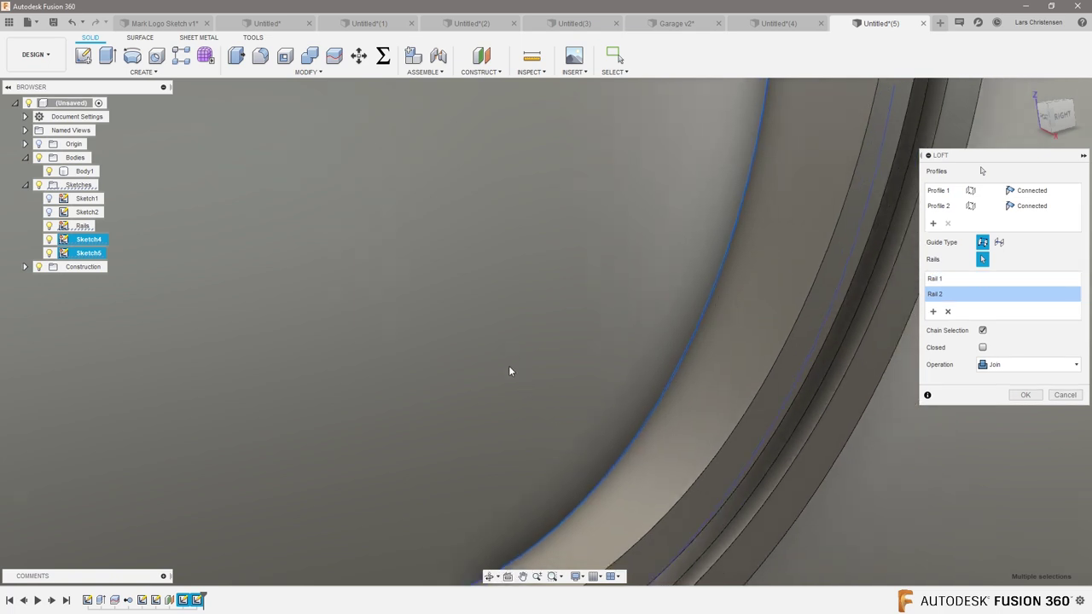
scroll(535, 424, "down", 2)
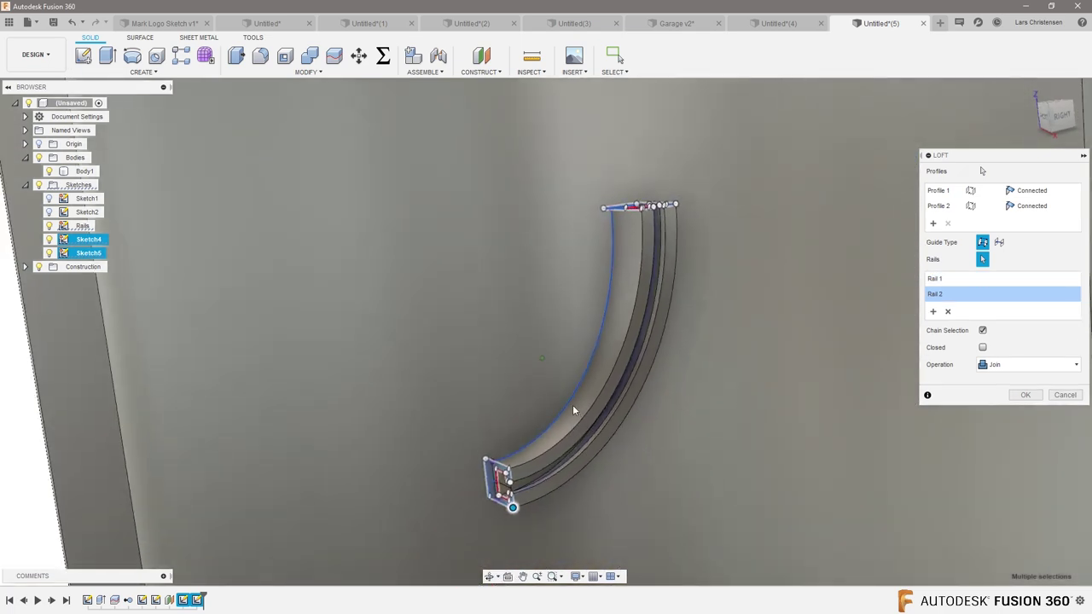
left_click(1025, 396)
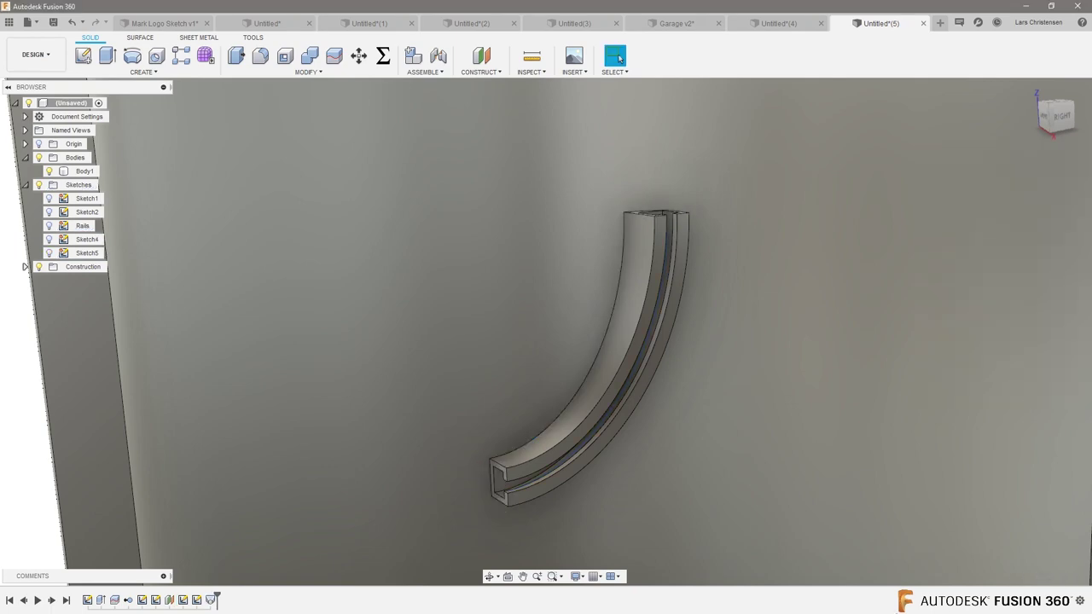
Orbit around the curved T-slot channel from above and the side, then start Mirror
middle_click_drag(546, 359, 771, 448, "shift")
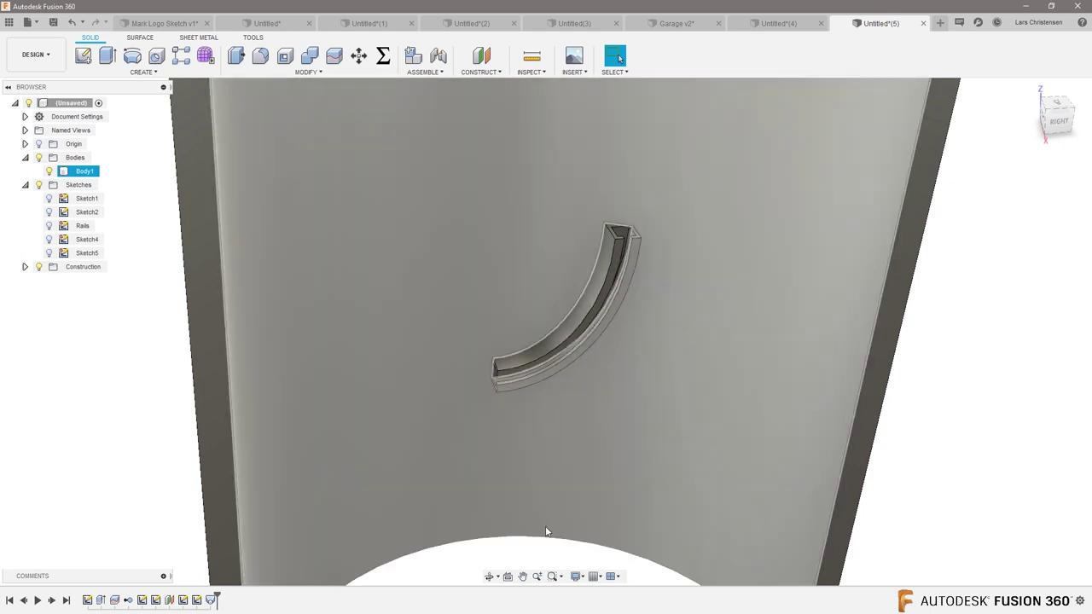
middle_click_drag(538, 524, 559, 510, "shift")
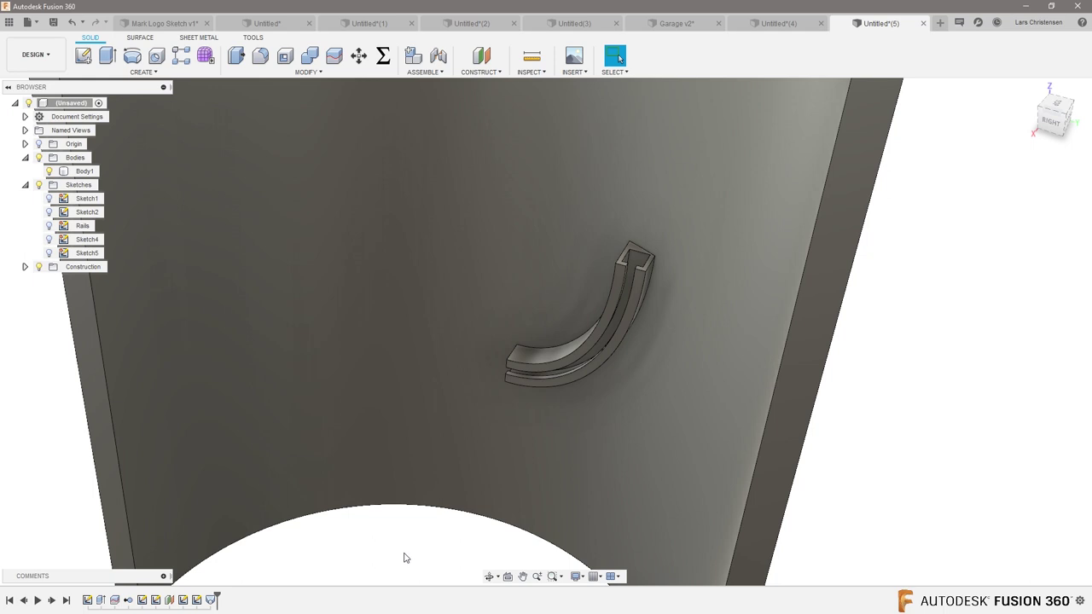
middle_click_drag(405, 558, 459, 480, "shift")
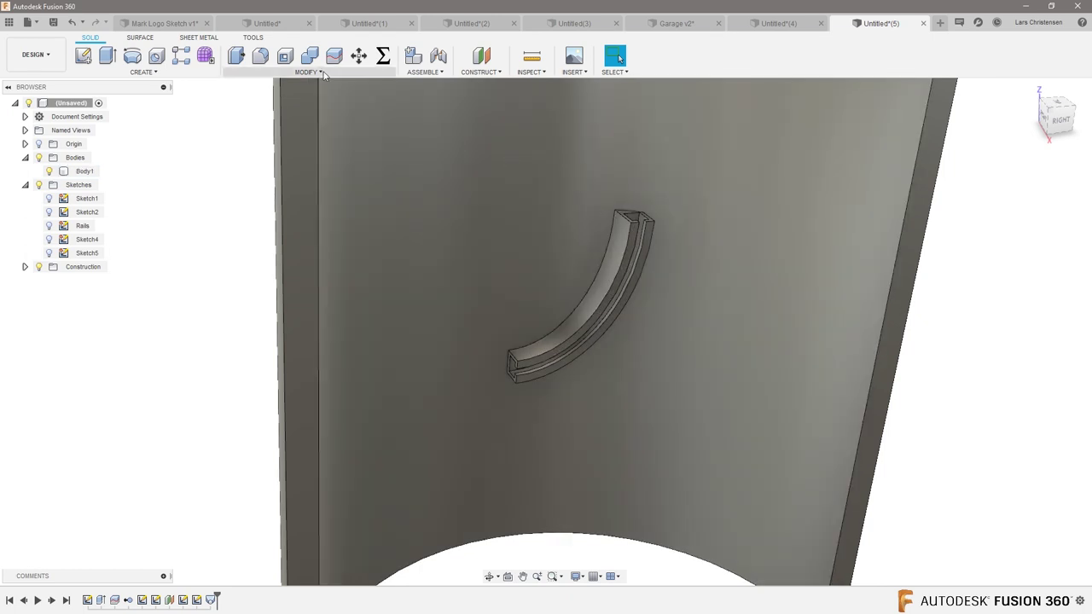
left_click(155, 72)
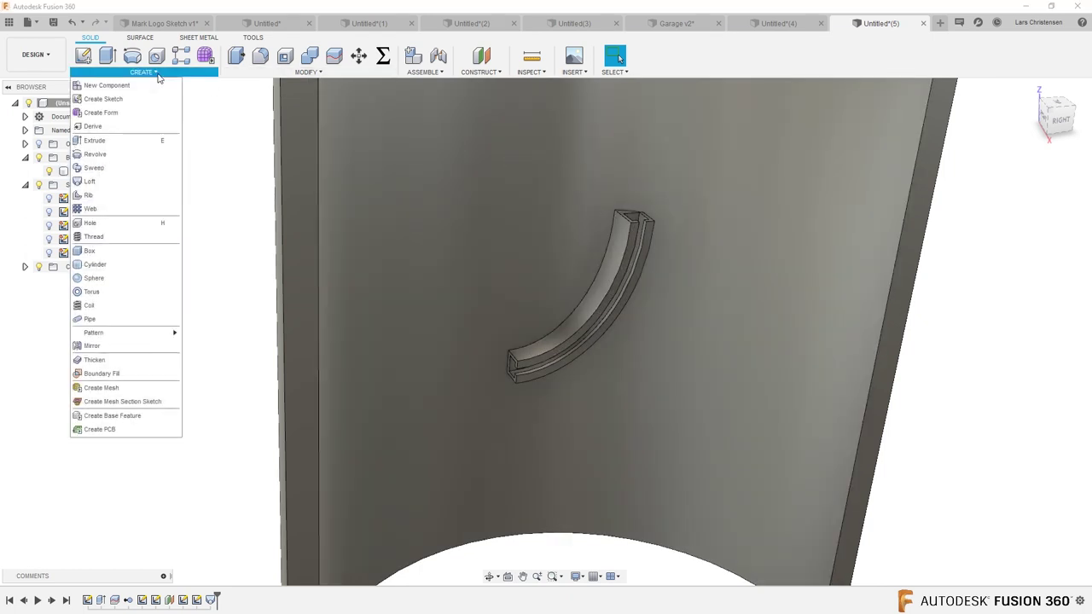
left_click(99, 345)
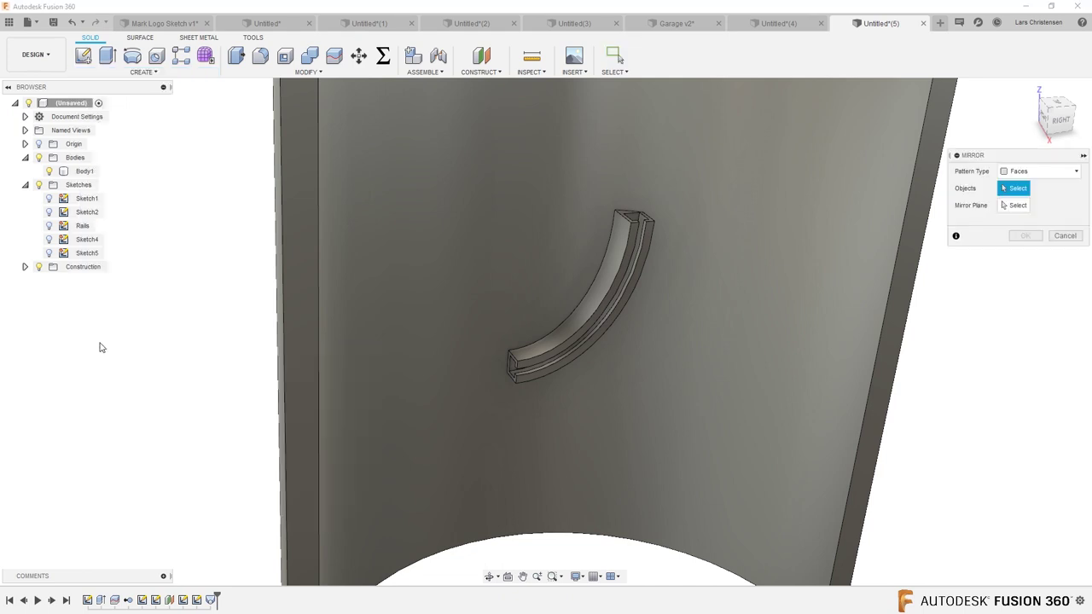
Mirror the Loft1 feature across an origin plane
left_click(1042, 171)
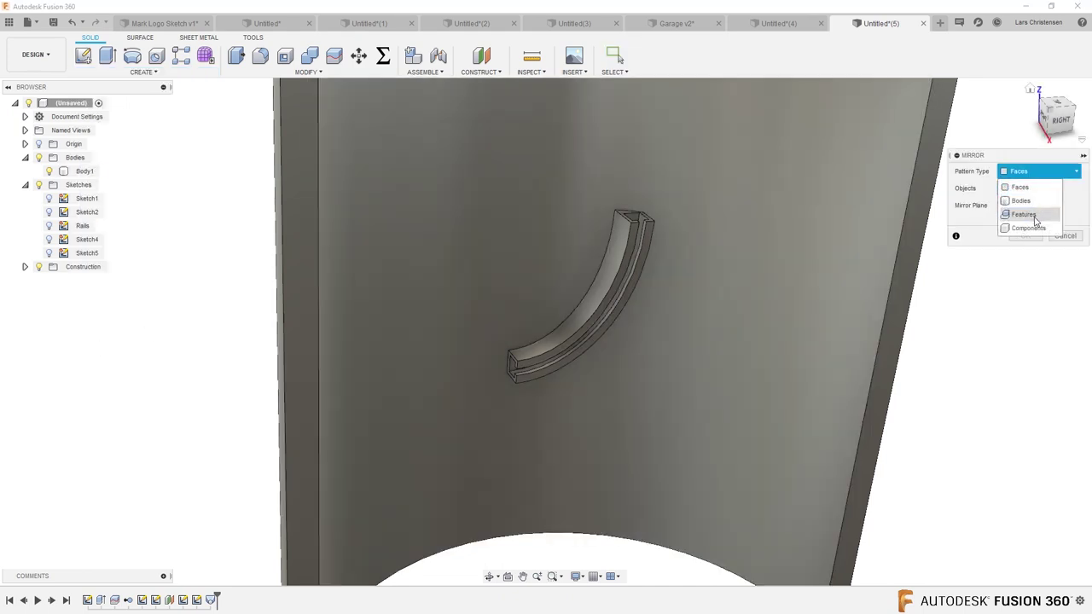
left_click(1015, 212)
left_click(211, 600)
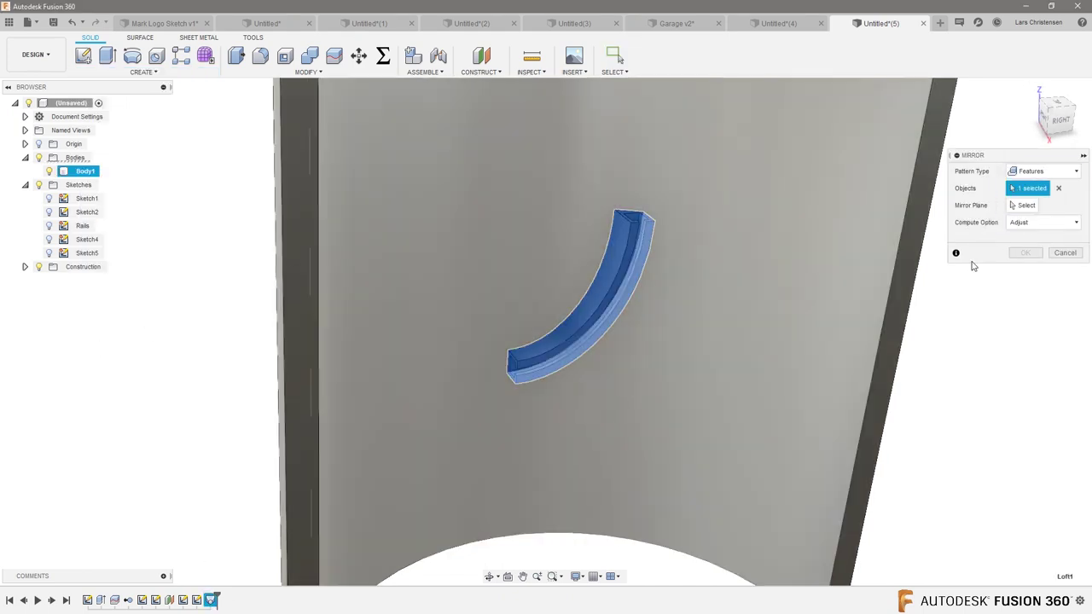
left_click(1034, 207)
scroll(547, 347, "down", 3)
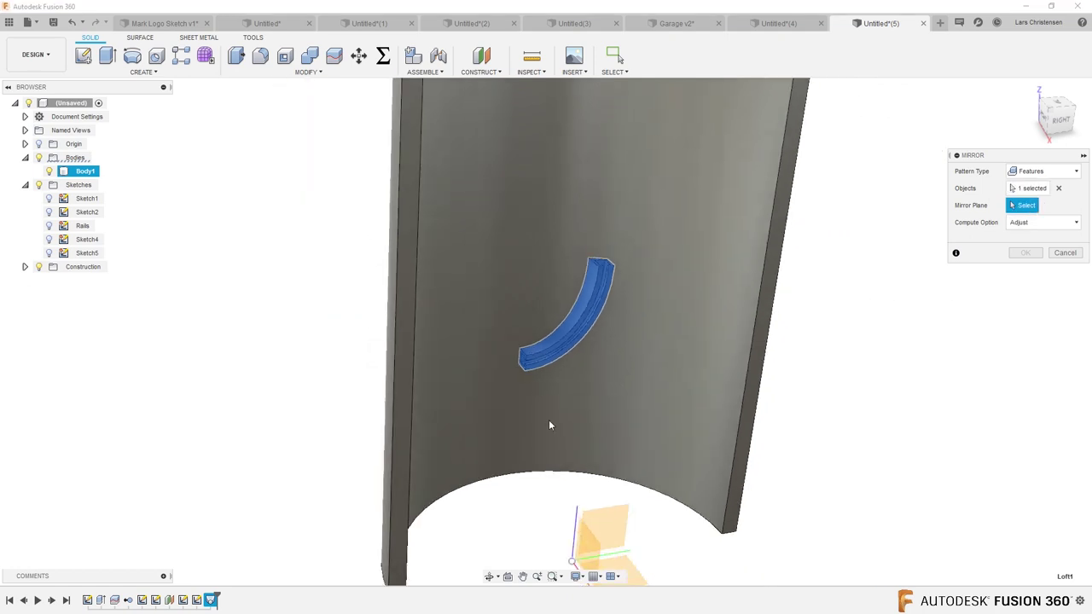
left_click(598, 550)
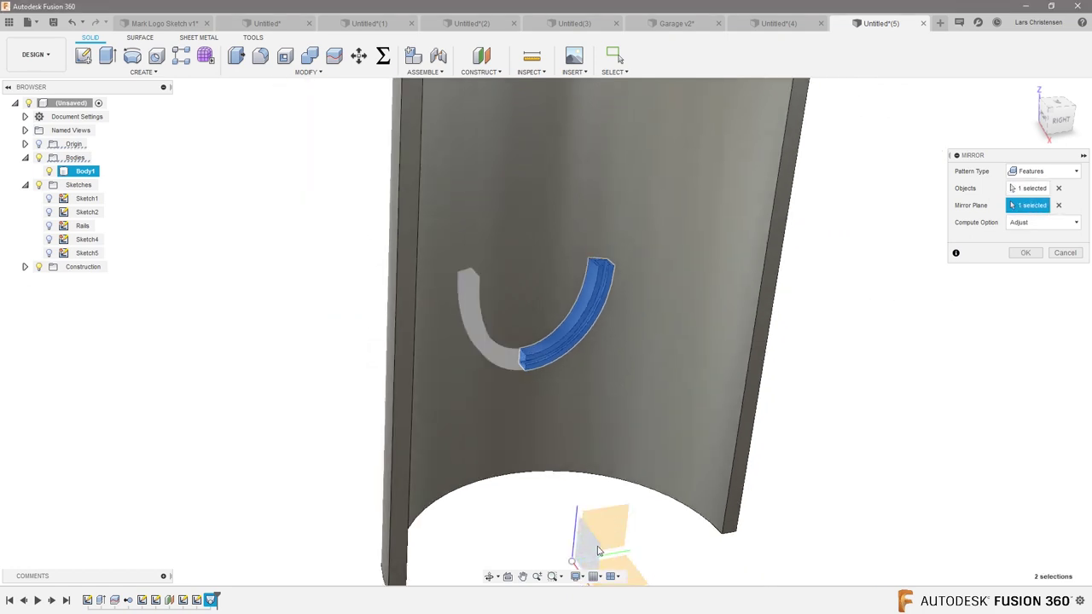
left_click(1026, 253)
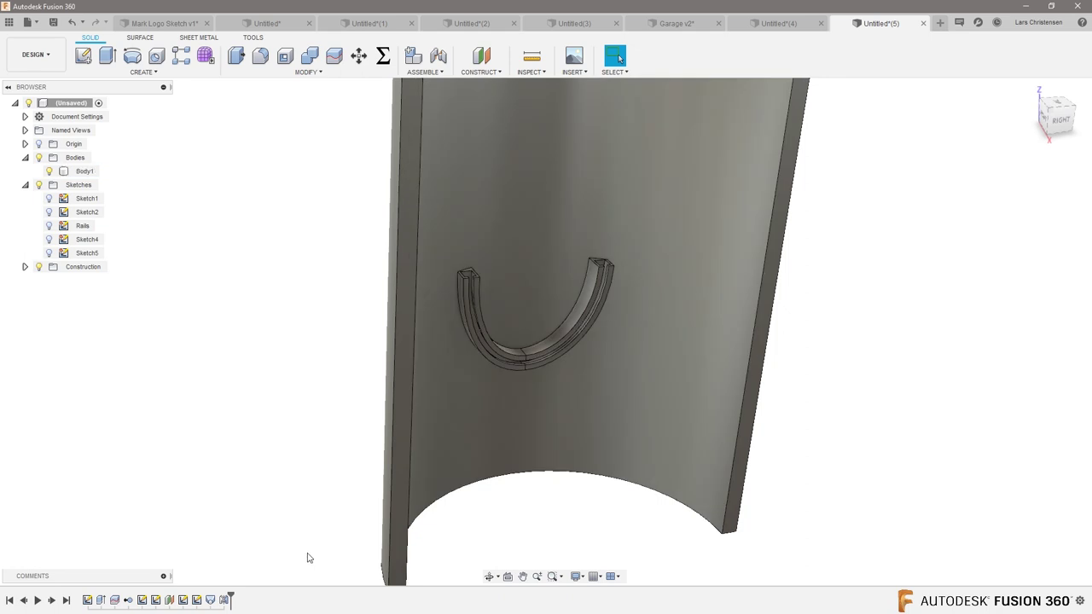
Mirror both the loft and its mirror across the other plane to close the oval ring
right_click(216, 239)
left_click(223, 205)
middle_click_drag(630, 239, 614, 317, "shift")
left_click(210, 599)
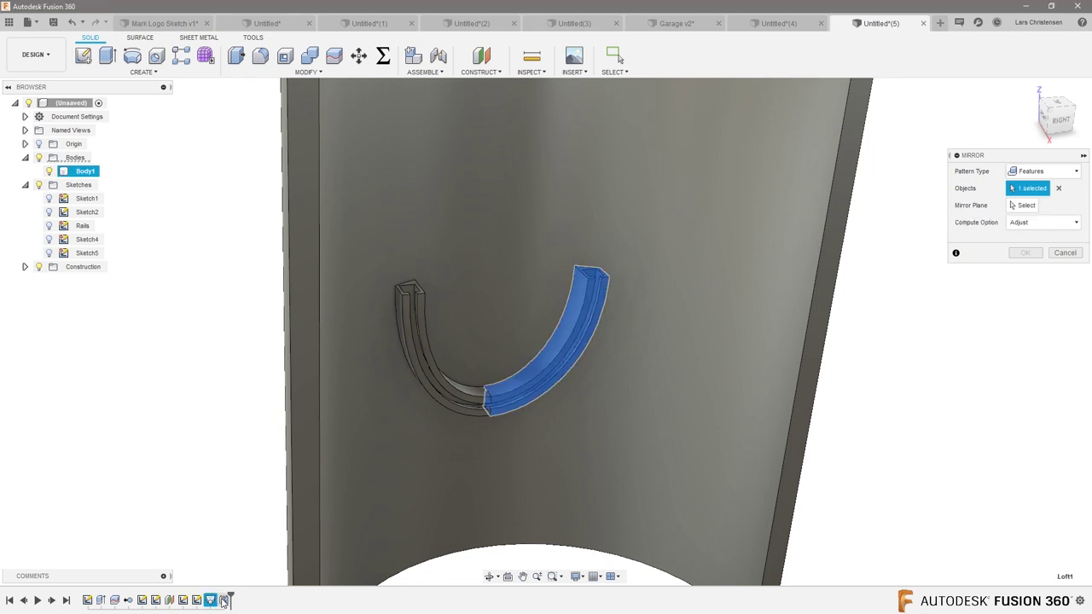
left_click(223, 600, "shift")
left_click(1023, 205)
middle_click_drag(838, 192, 321, 324, "shift")
left_click(280, 328)
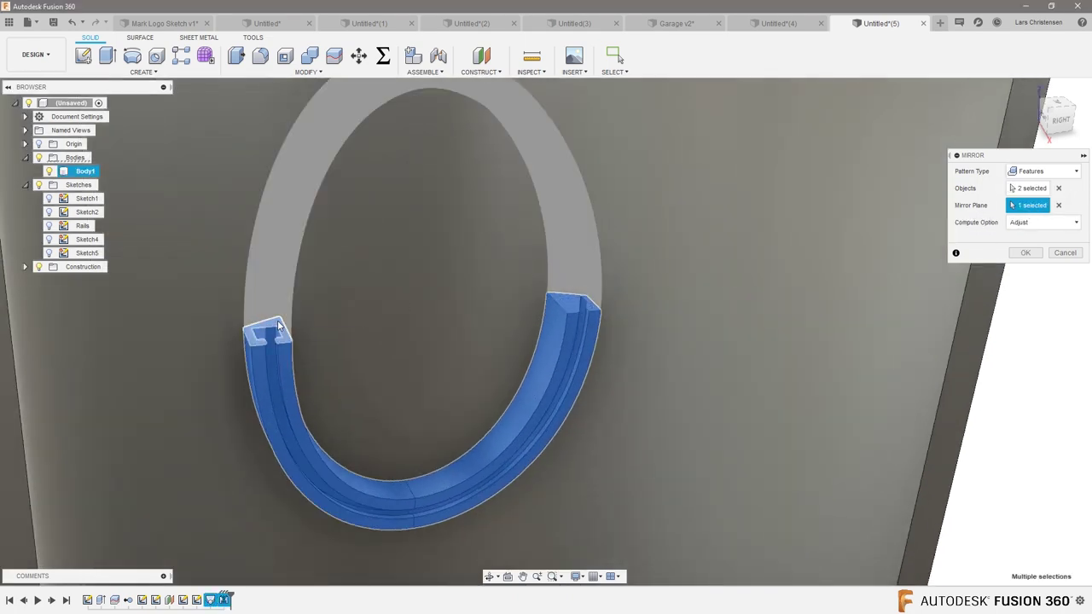
left_click(1024, 255)
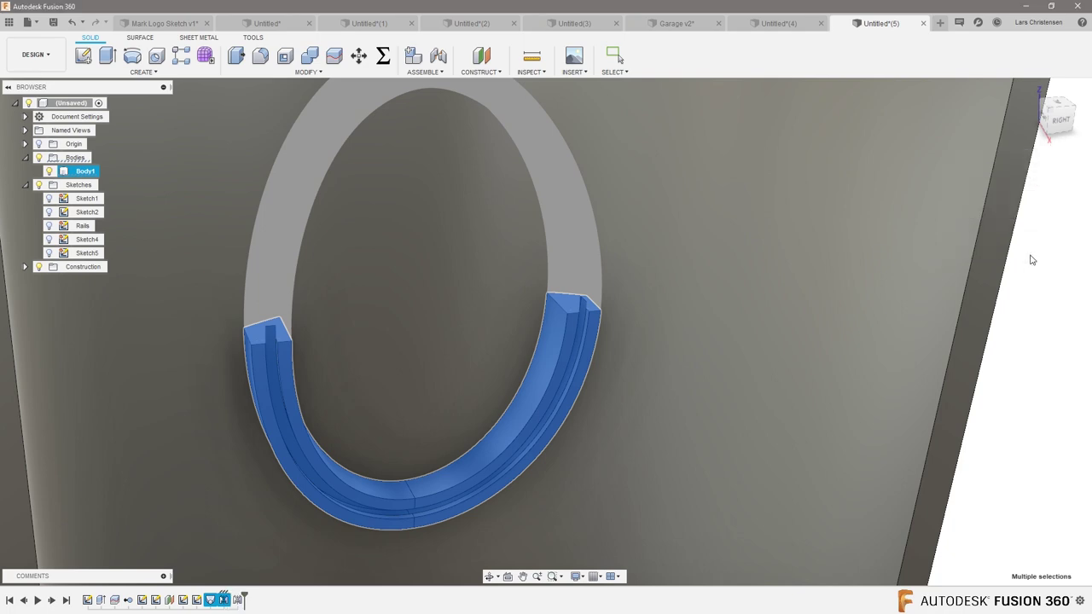
key("Escape")
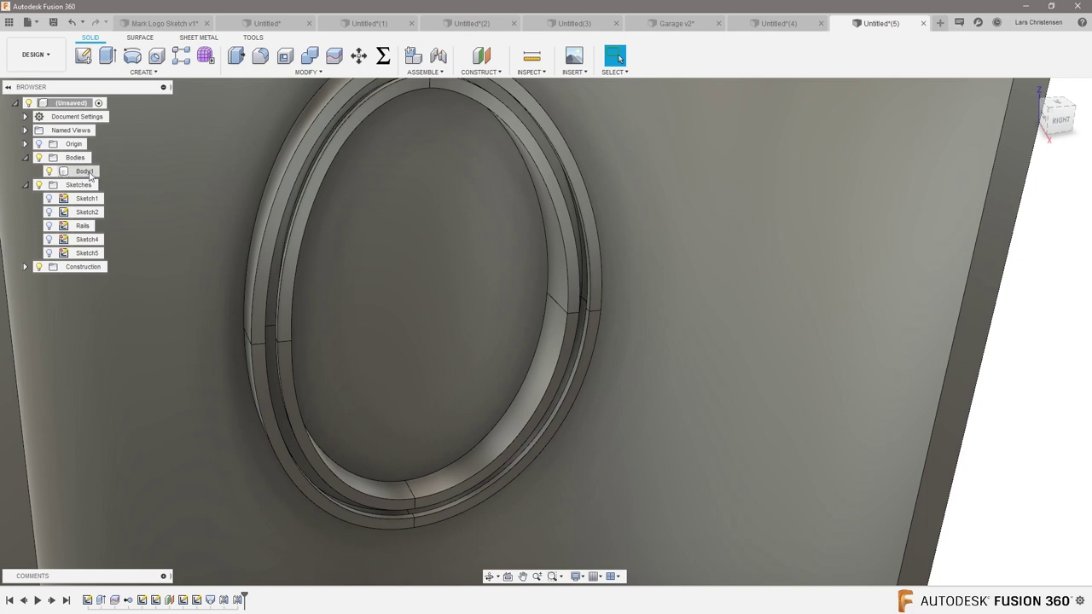
Inspect the closed oval T-slot ring on the curved wall, then start a new feature Mirror
scroll(592, 306, "down", 5)
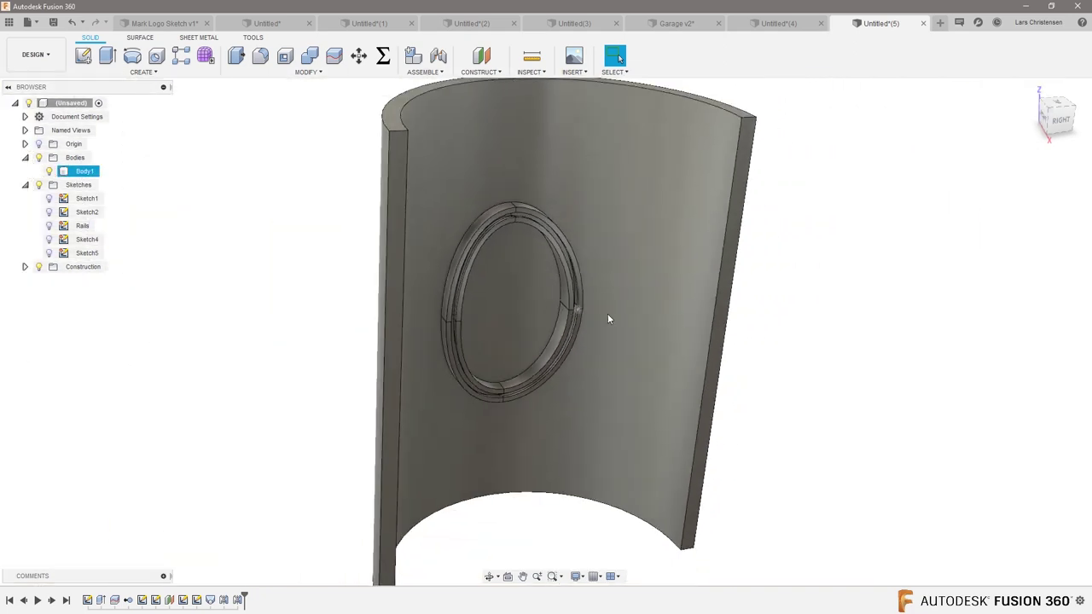
middle_click_drag(885, 370, 572, 218, "shift")
left_click(572, 218)
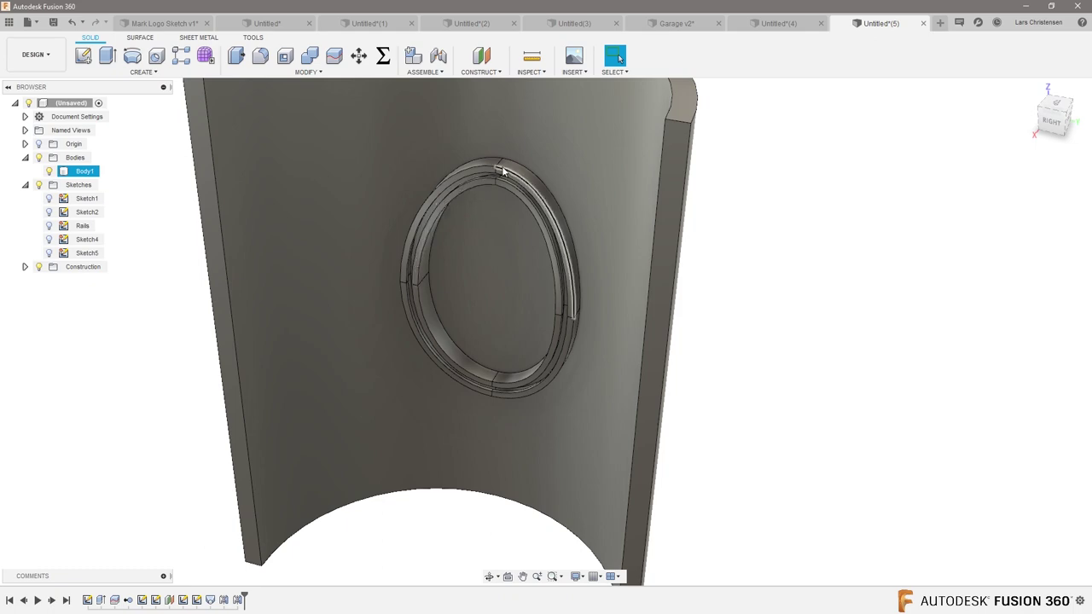
left_click(776, 347)
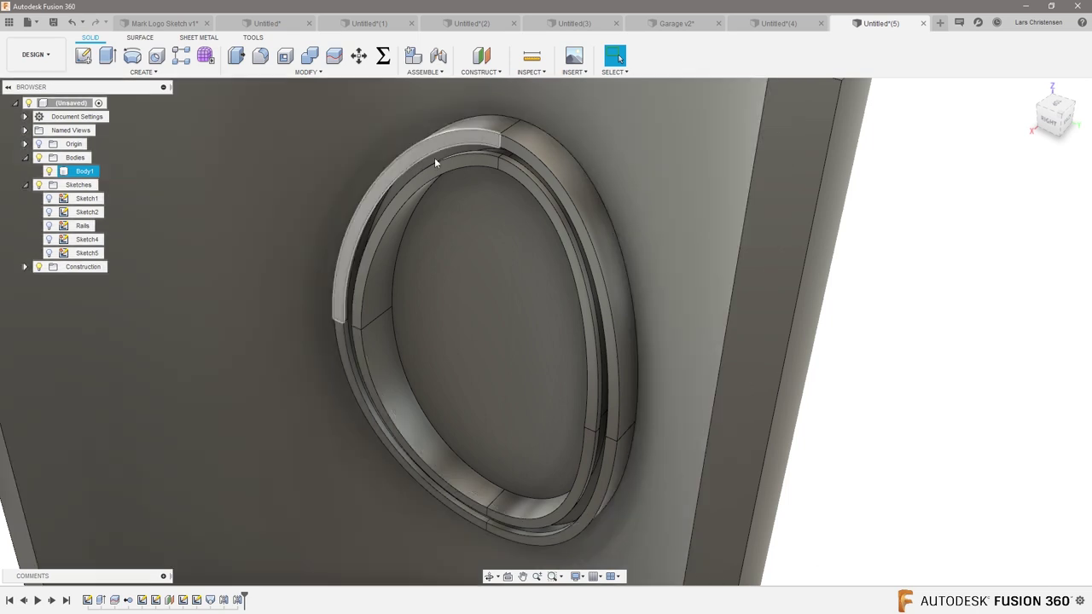
scroll(494, 162, "down", 10)
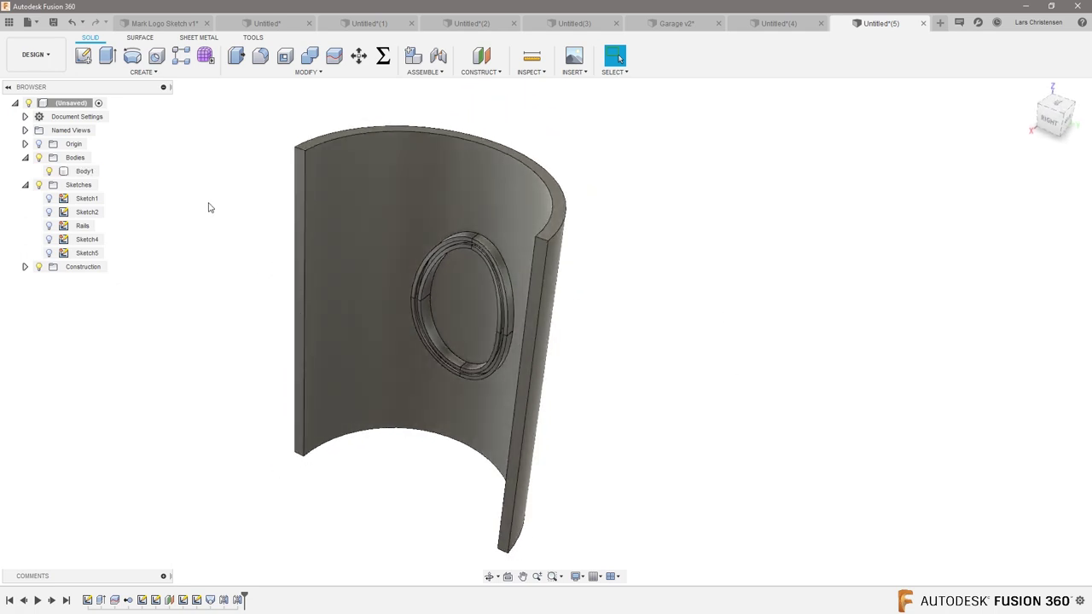
left_click(307, 74)
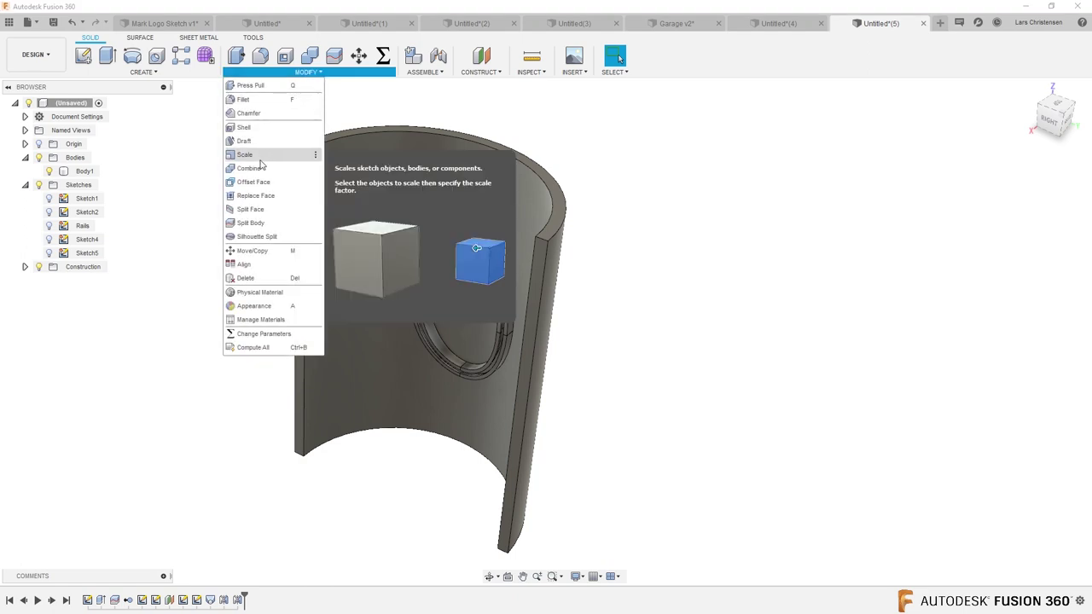
left_click(144, 72)
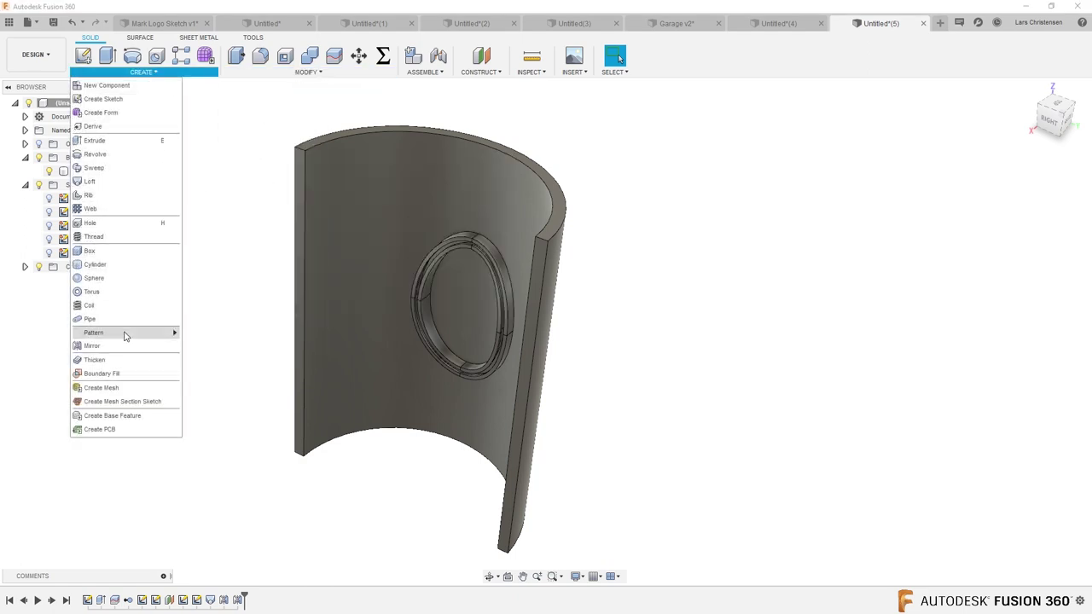
left_click(116, 348)
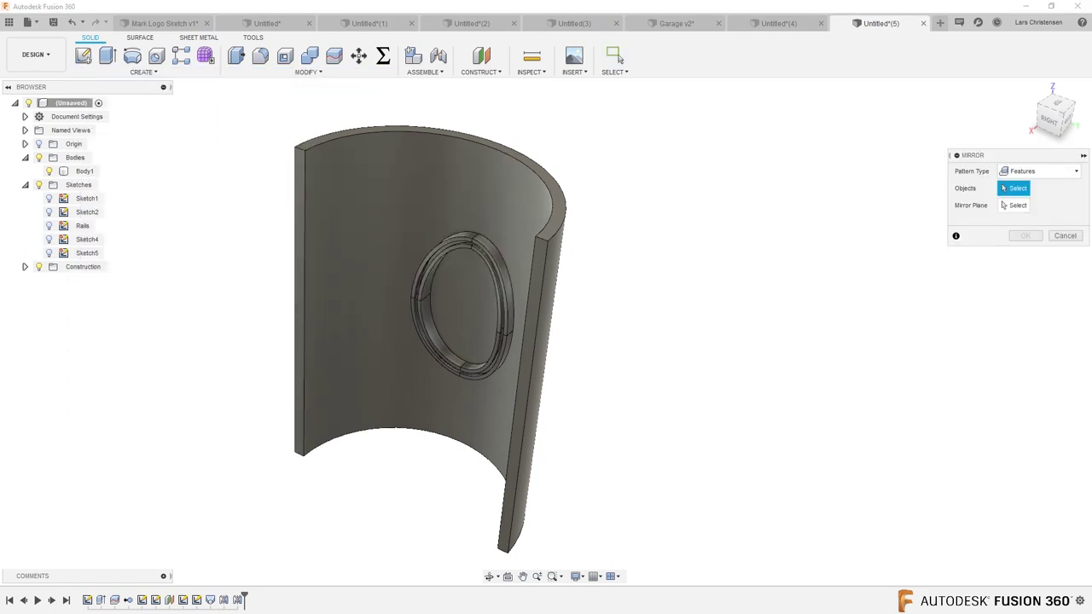
Mirror Extrude1 across the tube's flat edge face, then start Combine with Body3 as target
left_click(102, 600)
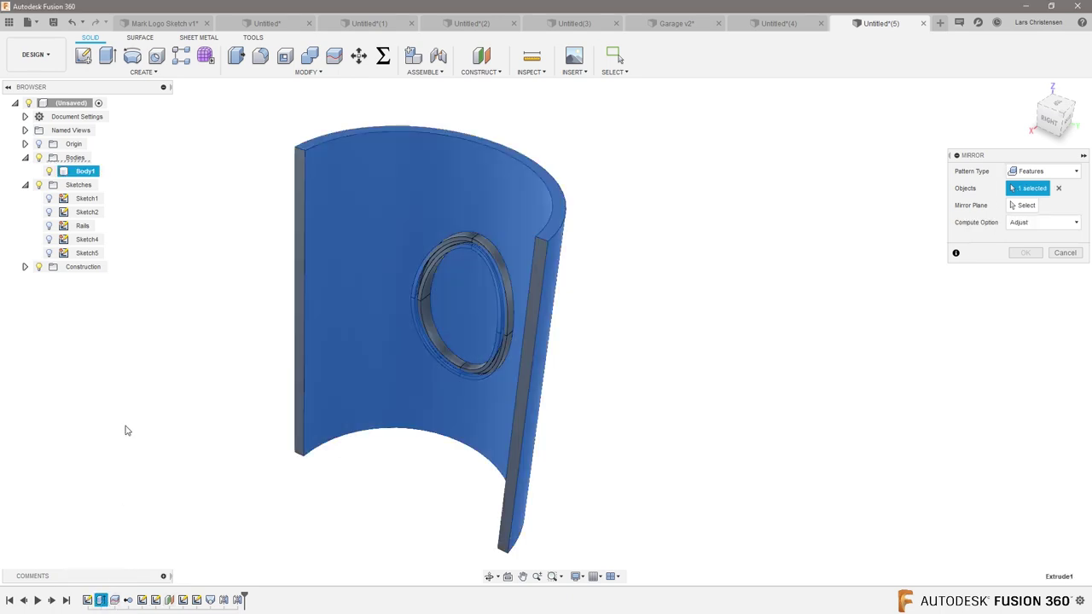
left_click(1022, 205)
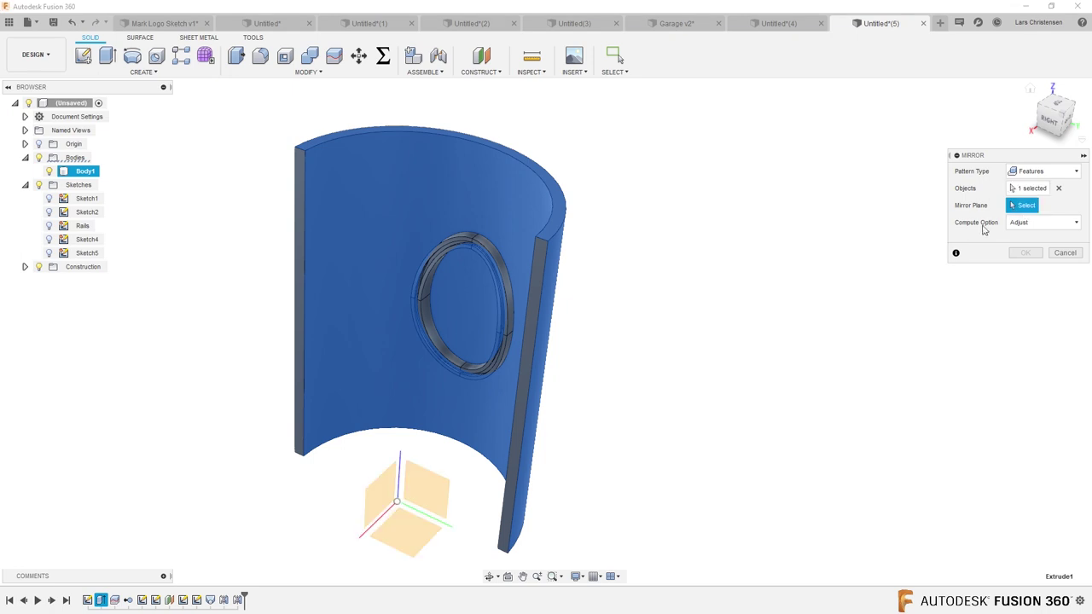
left_click(301, 439)
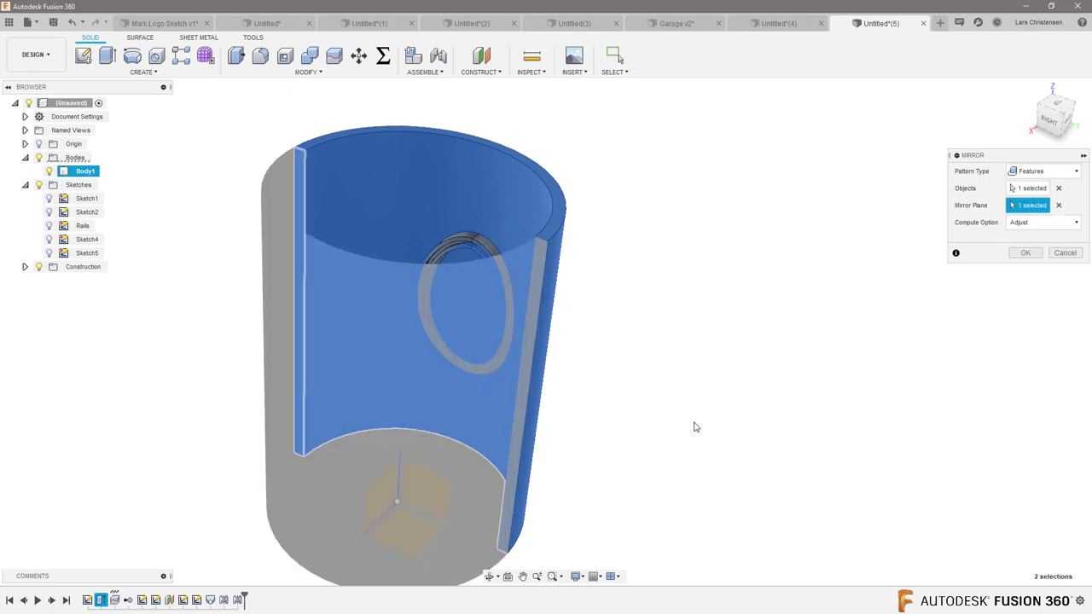
middle_click_drag(723, 419, 747, 417, "shift")
left_click(1019, 254)
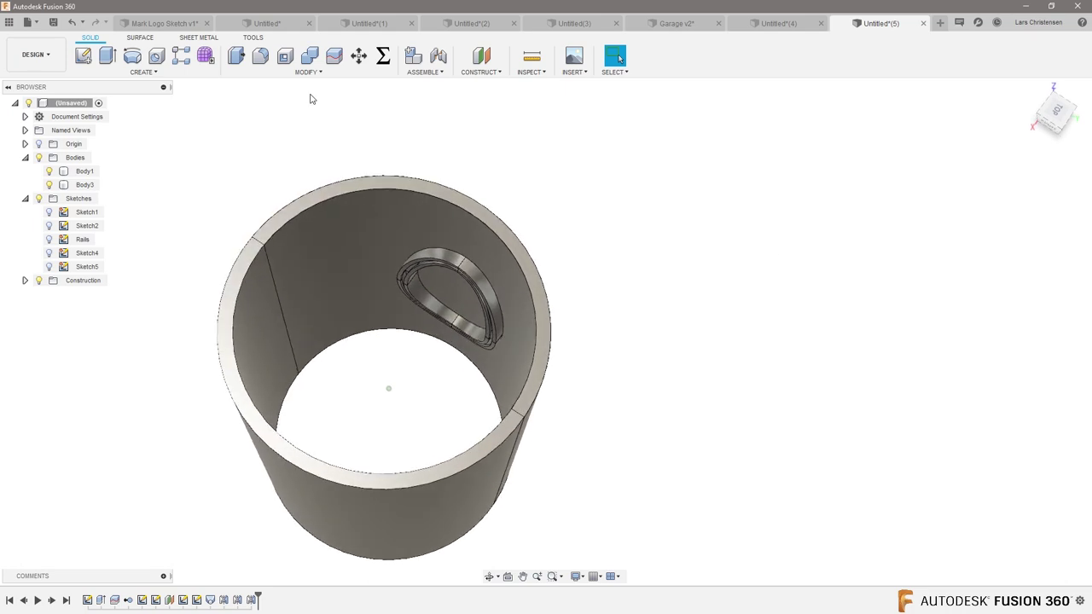
left_click(309, 55)
left_click(280, 213)
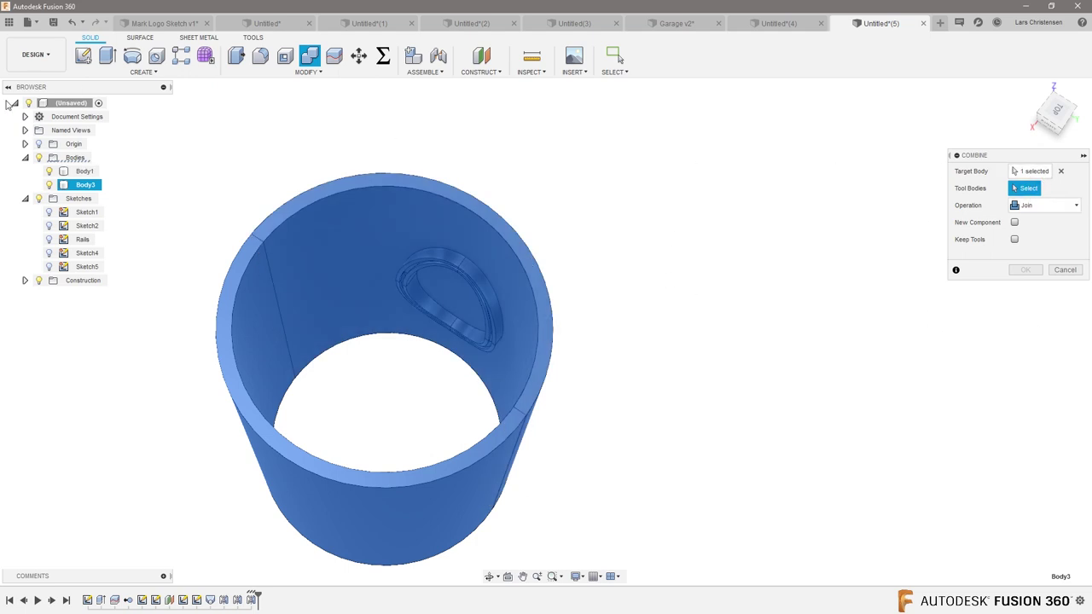
Join Body1 into Body3 and orbit to a tilted view of the complete tube
left_click(84, 172)
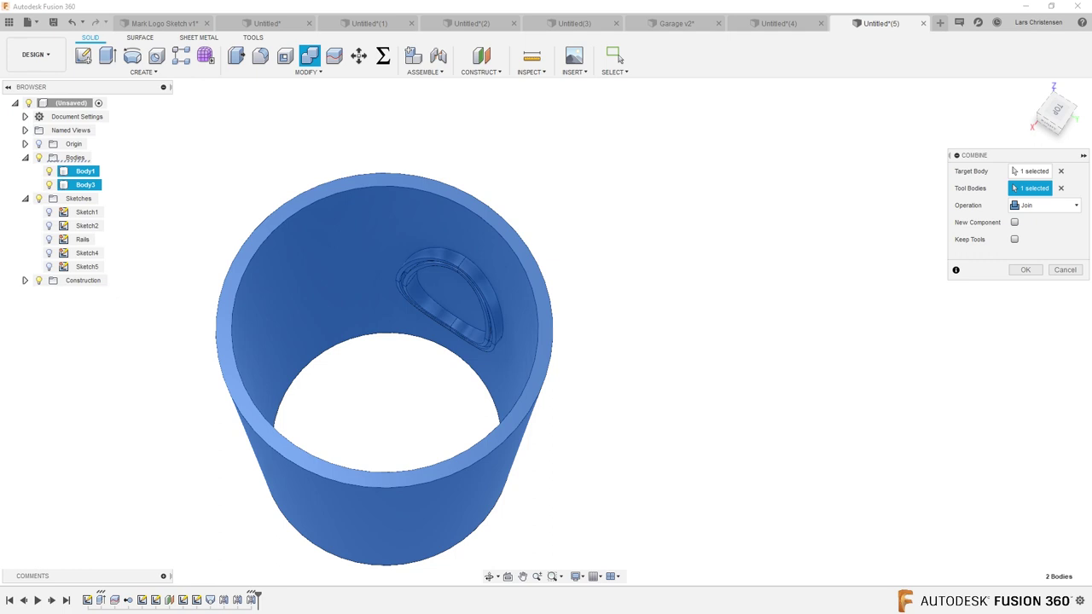
left_click(1026, 270)
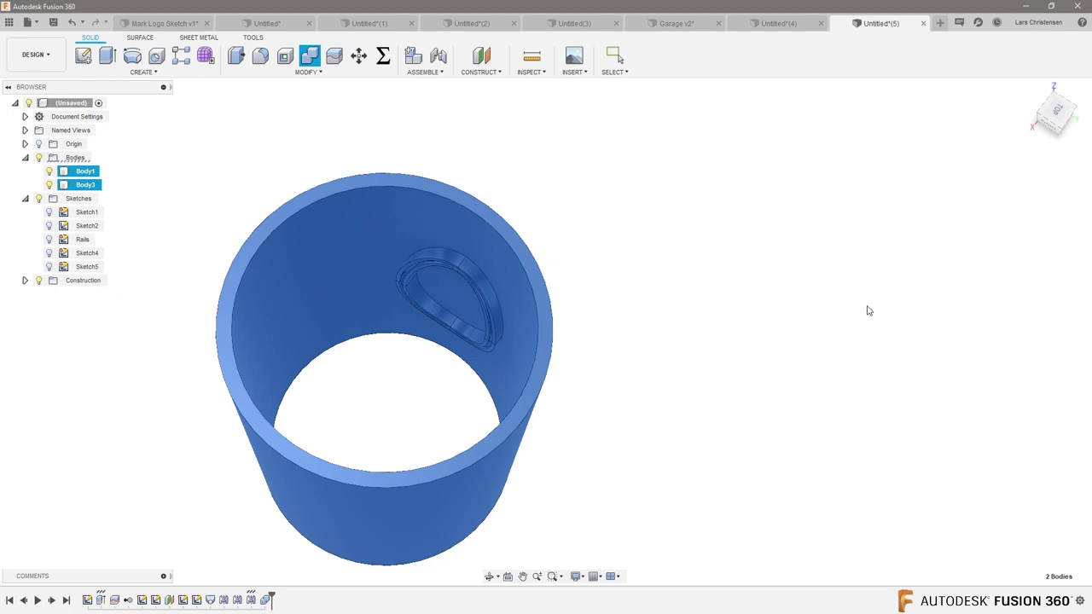
middle_click_drag(833, 321, 802, 285, "shift")
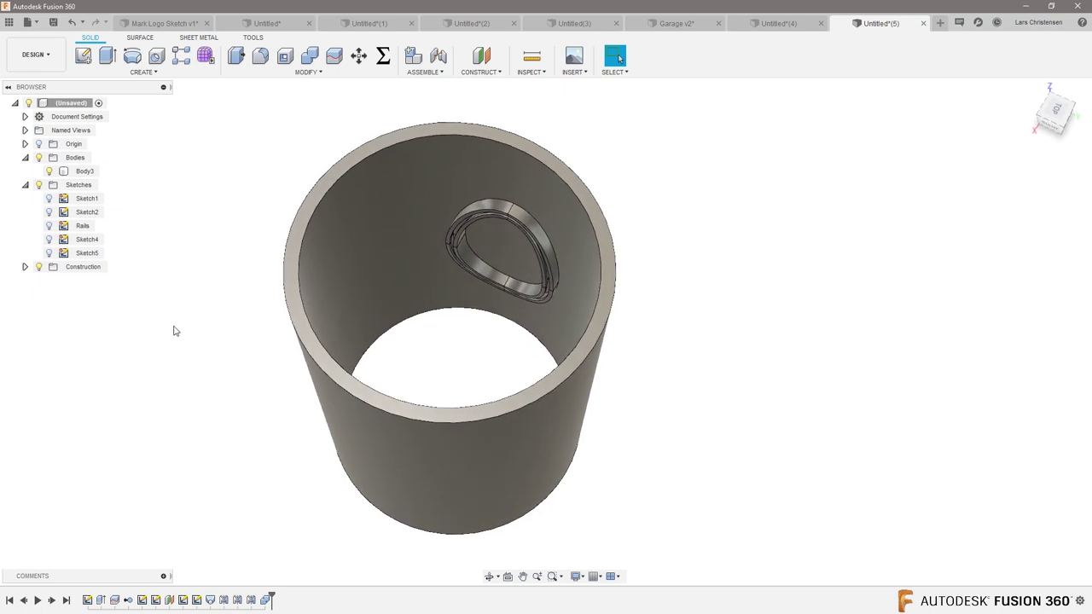
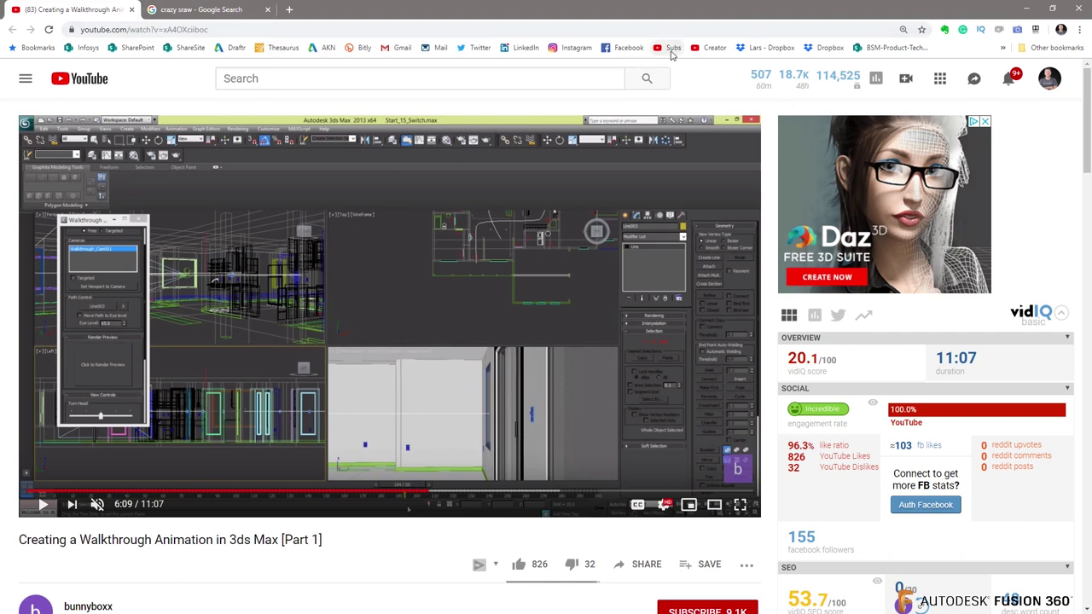
Search YouTube for 'wood lars'
left_click(216, 80)
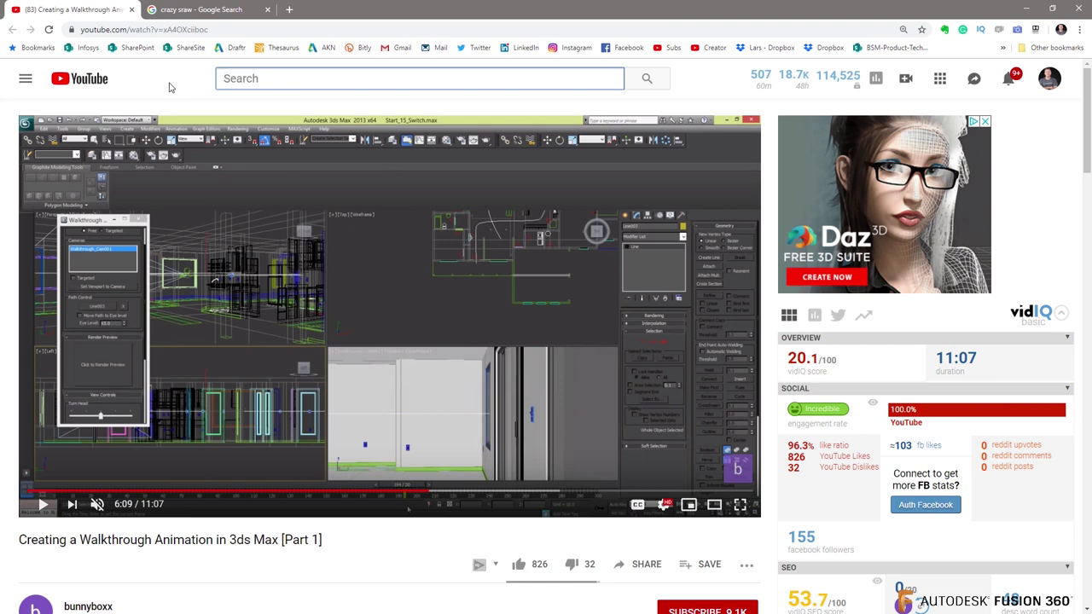
type("wood")
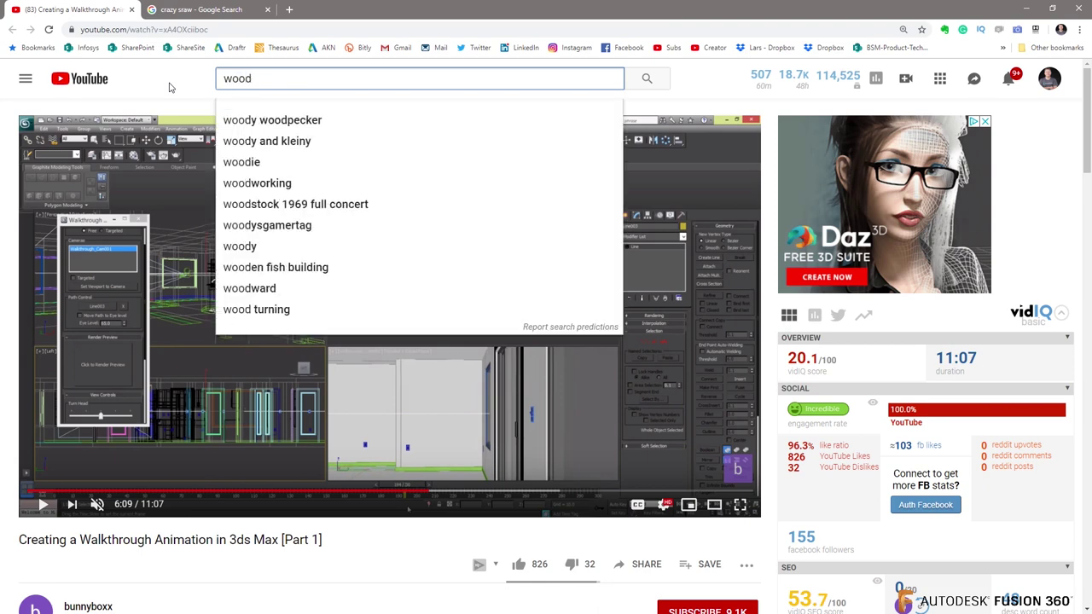
type(" lars")
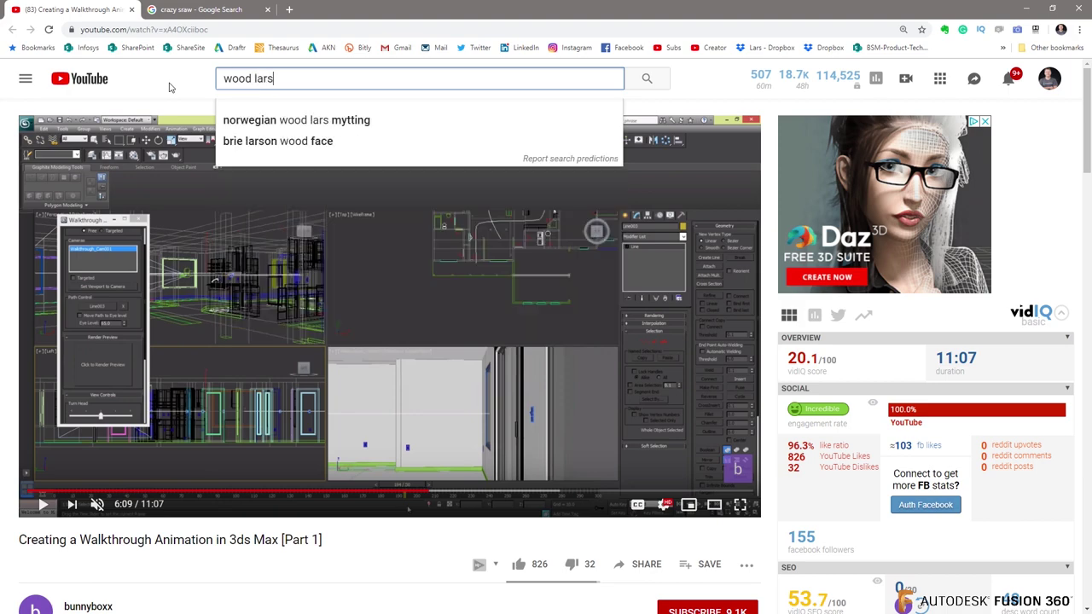
key("Return")
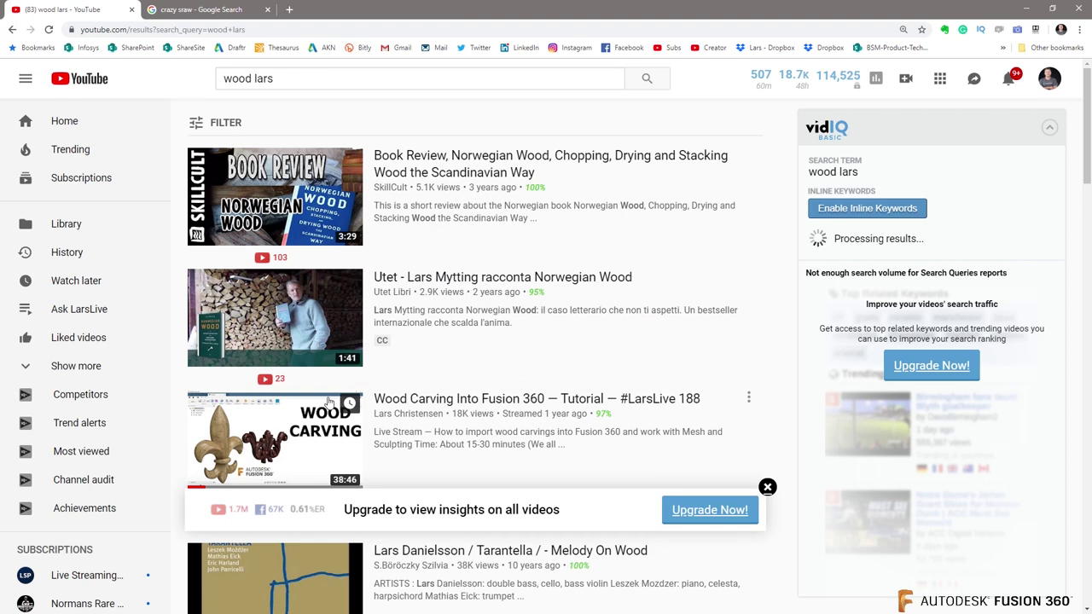
Scroll through the 'wood lars' results and open the creator's channel page
mouse_move(358, 448)
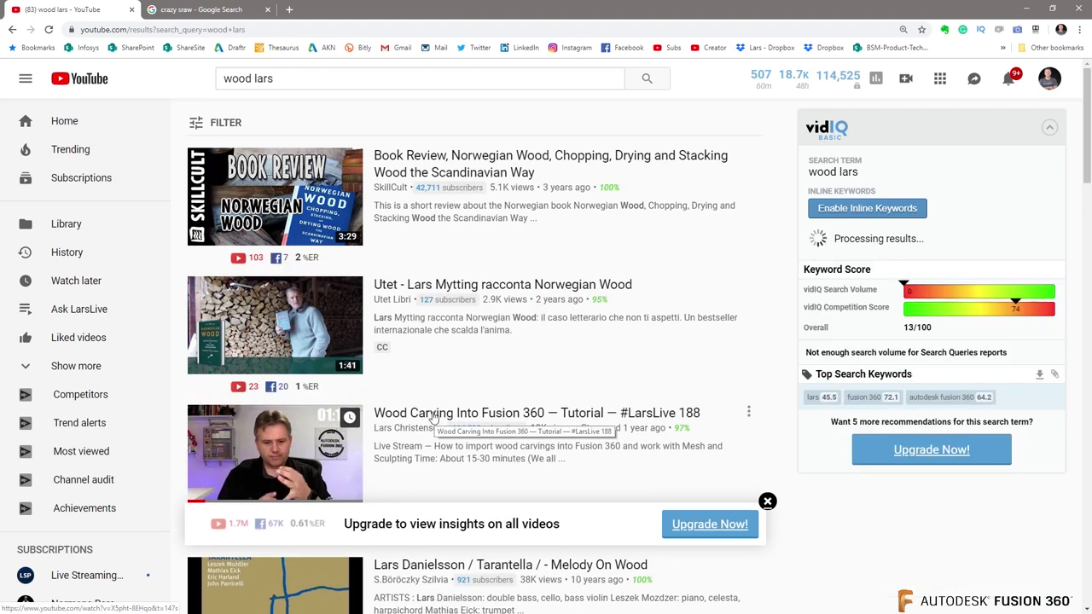
scroll(443, 417, "down", 3)
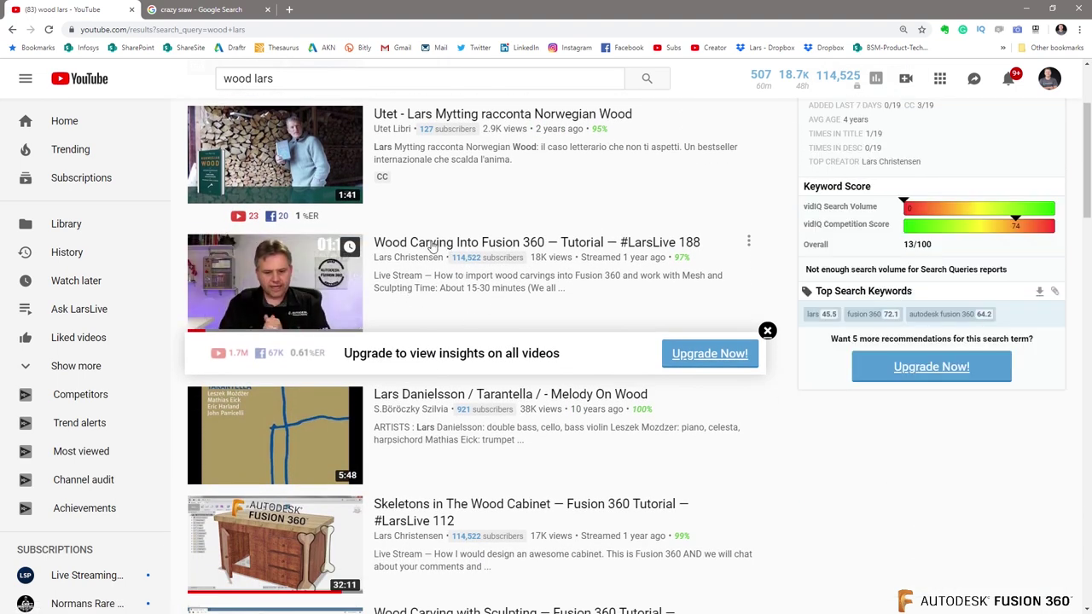
scroll(476, 384, "down", 2)
scroll(476, 383, "down", 2)
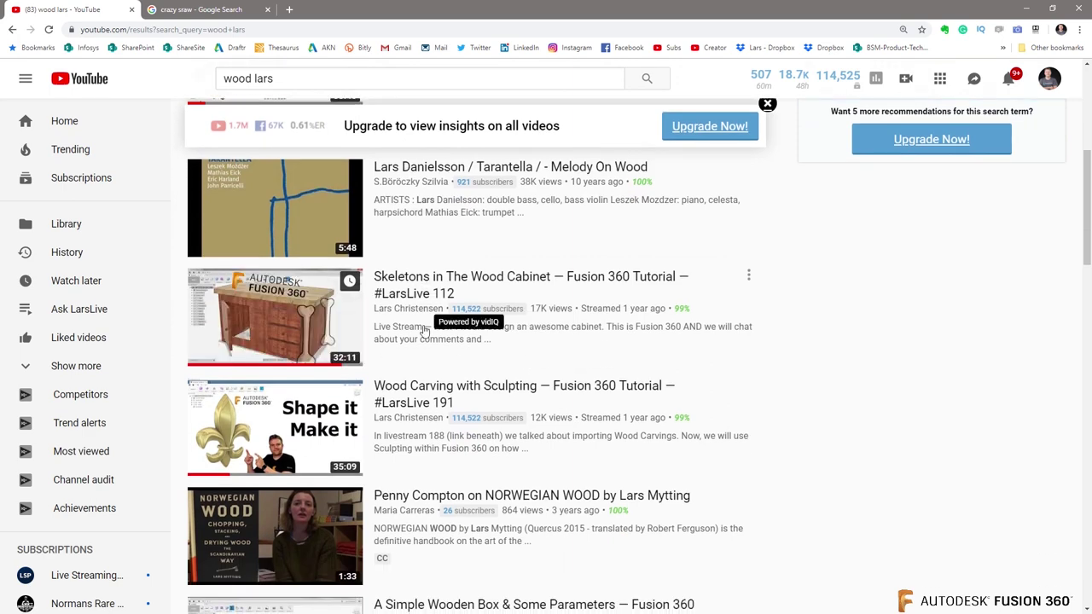
scroll(433, 347, "down", 3)
scroll(433, 347, "down", 1)
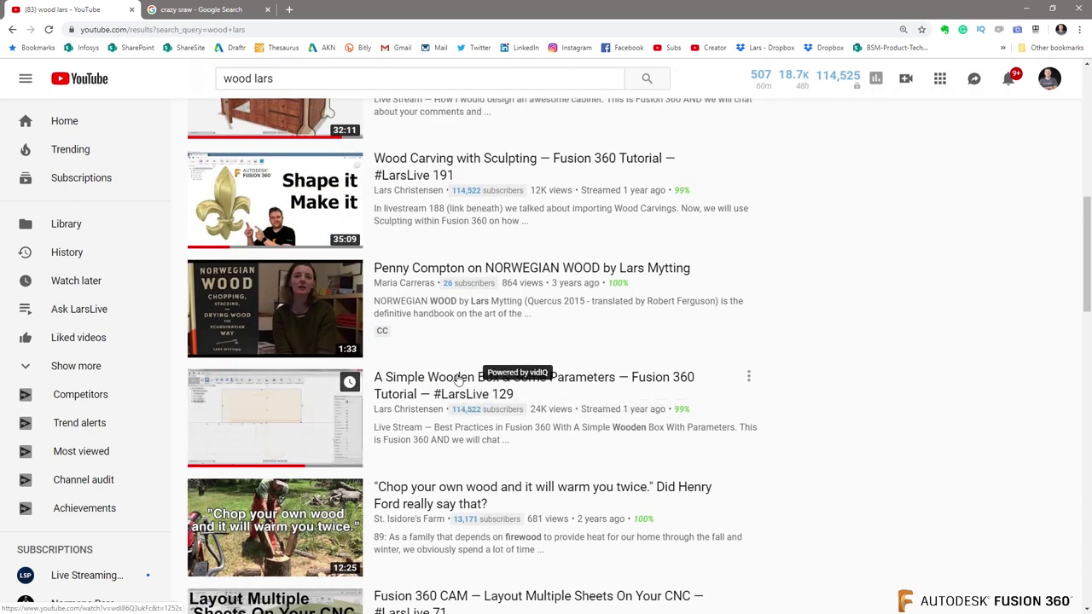
scroll(478, 388, "down", 2)
scroll(479, 388, "down", 3)
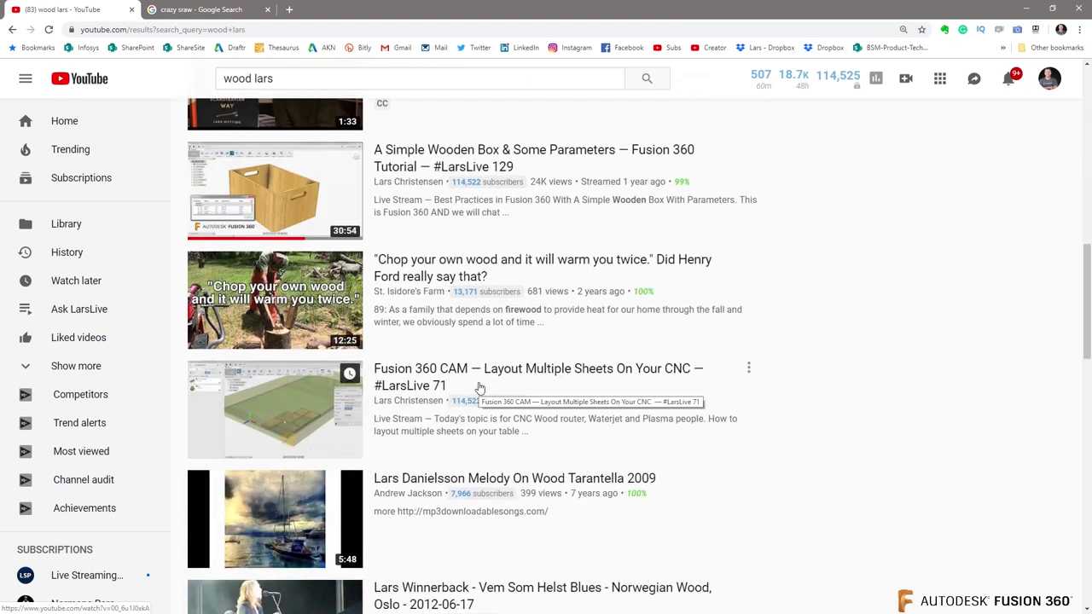
scroll(477, 384, "down", 3)
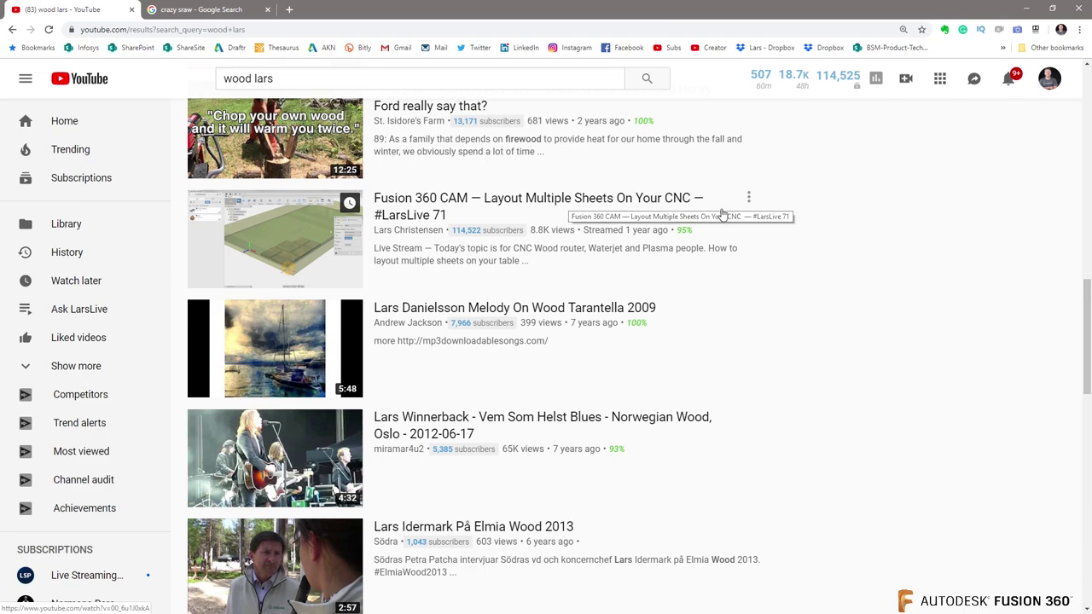
scroll(621, 202, "down", 5)
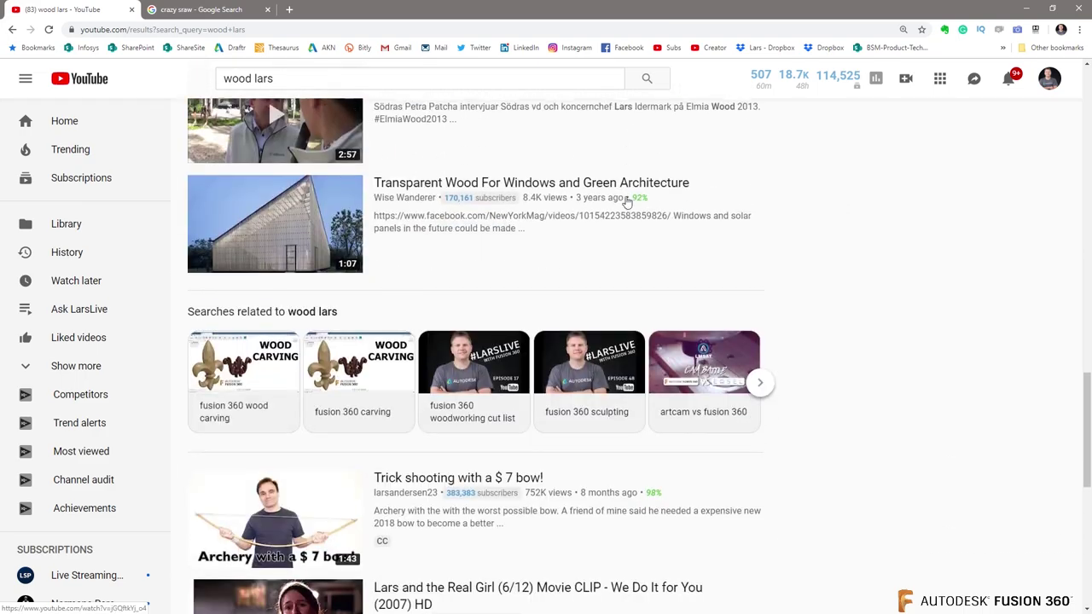
scroll(625, 202, "down", 2)
scroll(627, 202, "up", 15)
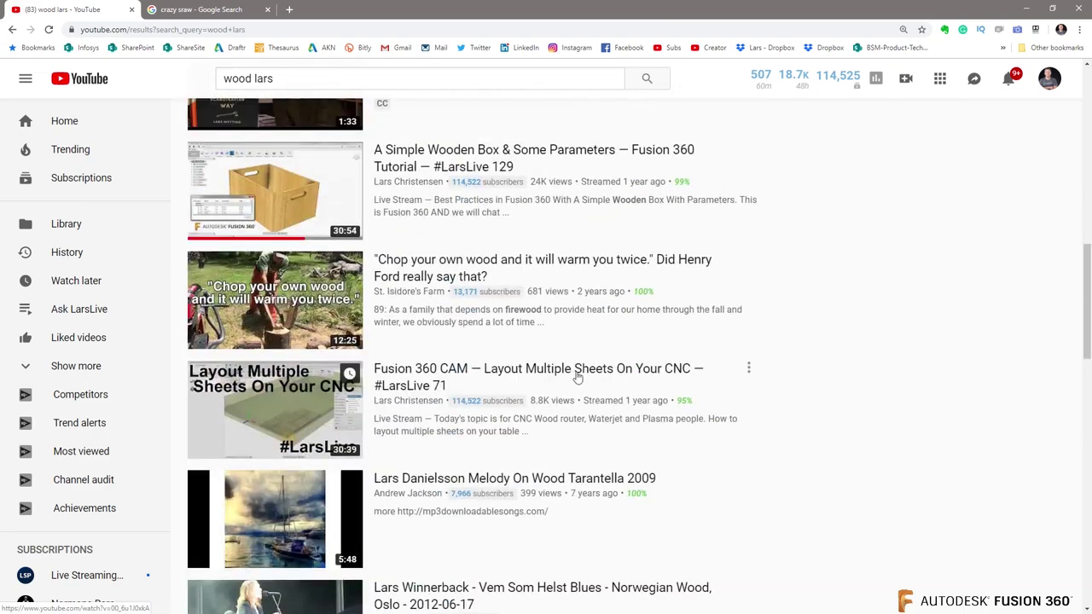
scroll(530, 397, "up", 3)
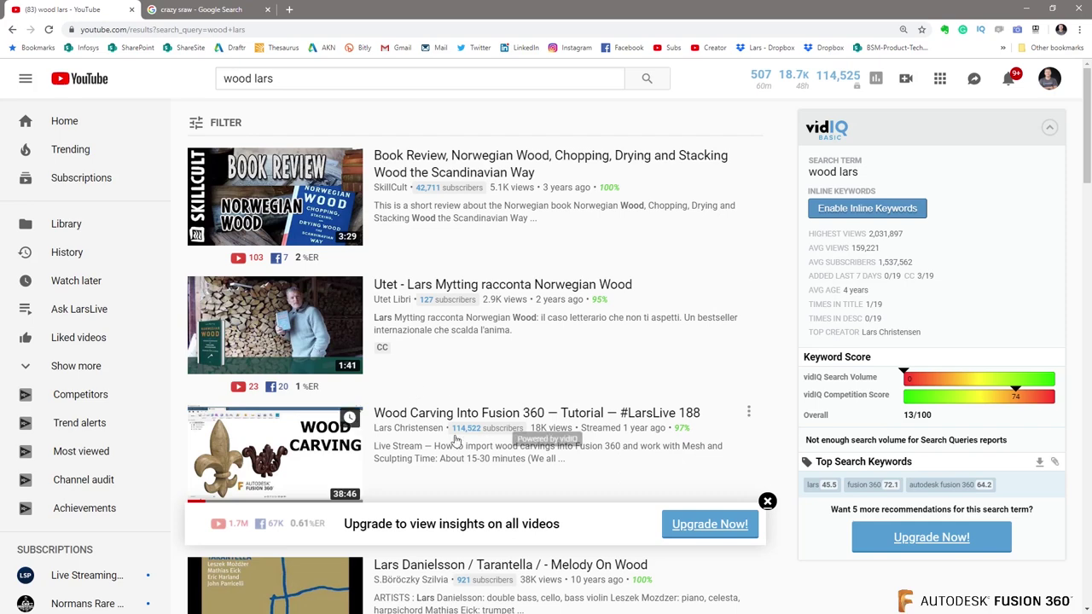
left_click(410, 432)
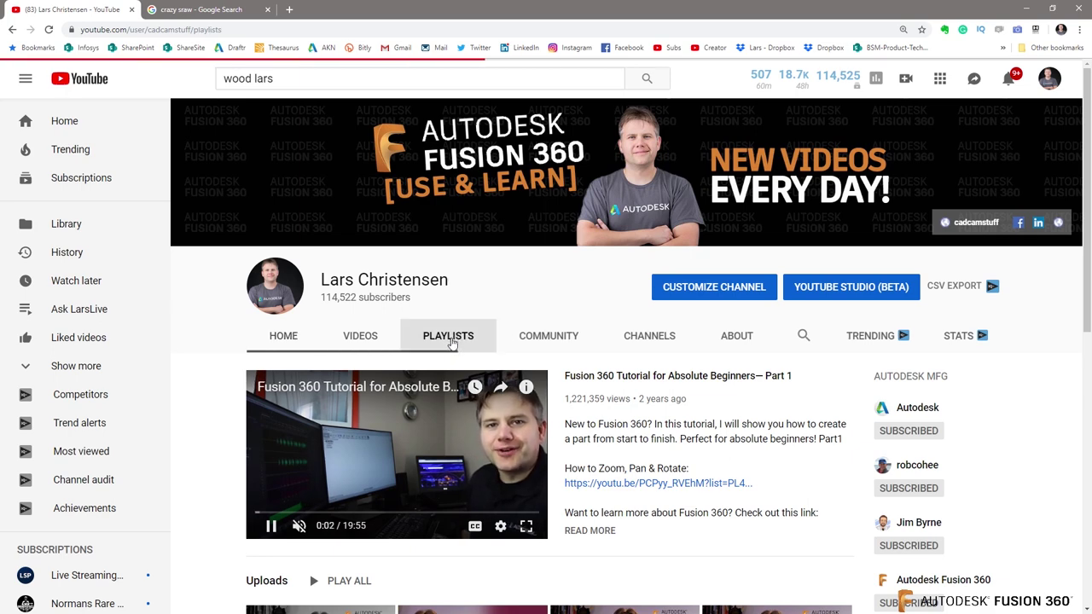
Open the creator's 6-video Make Anything playlist page
scroll(245, 339, "down", 2)
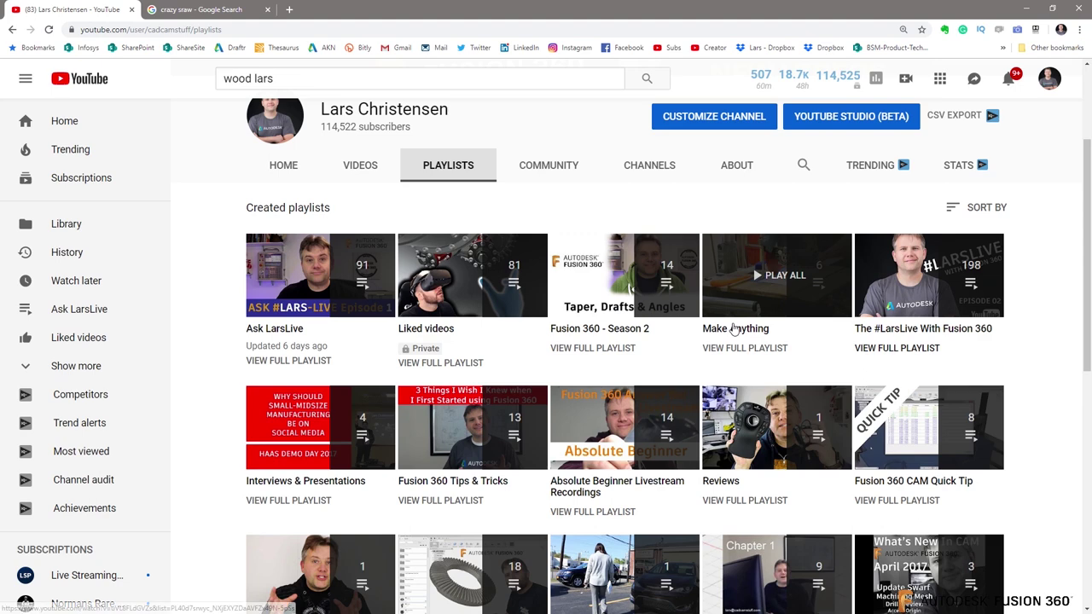
left_click(734, 329)
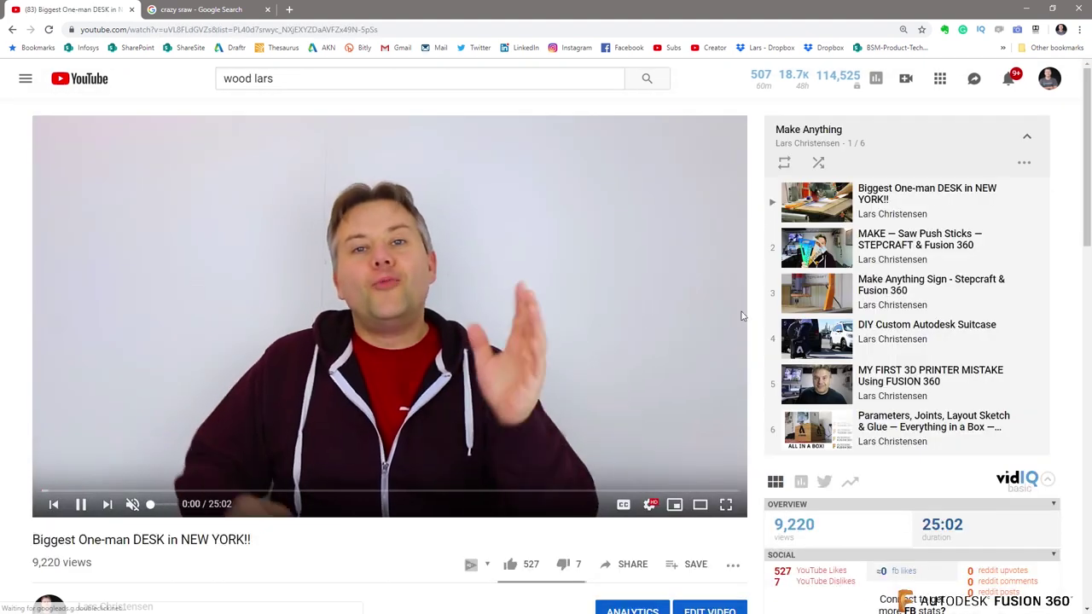
left_click(803, 133)
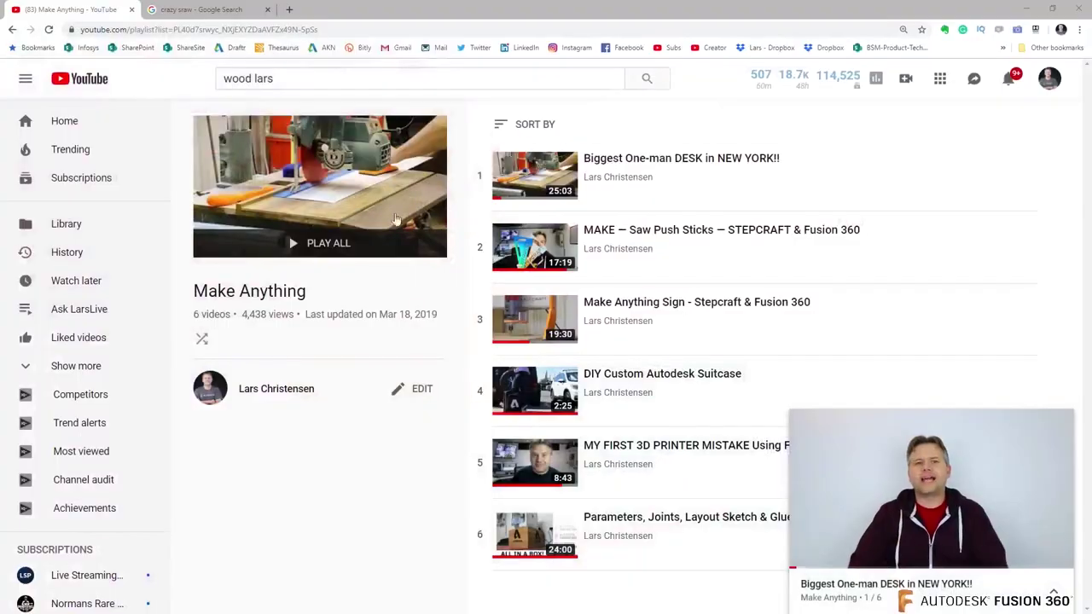
Replace the search with 'Fusion 360 cam' and scroll through the tutorial results
left_click_drag(293, 78, 206, 75)
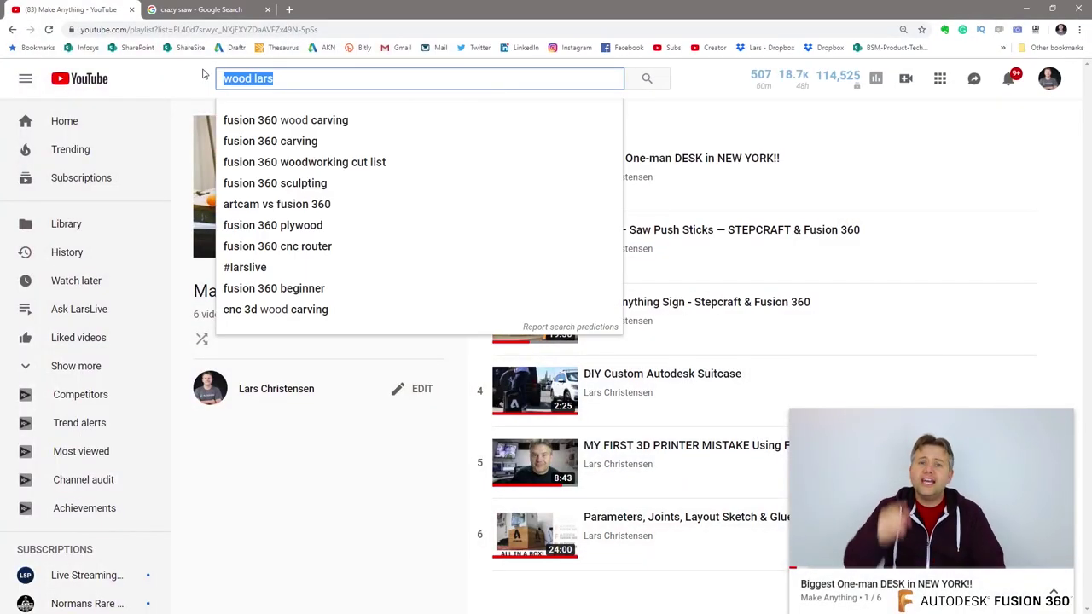
type("Fusion ")
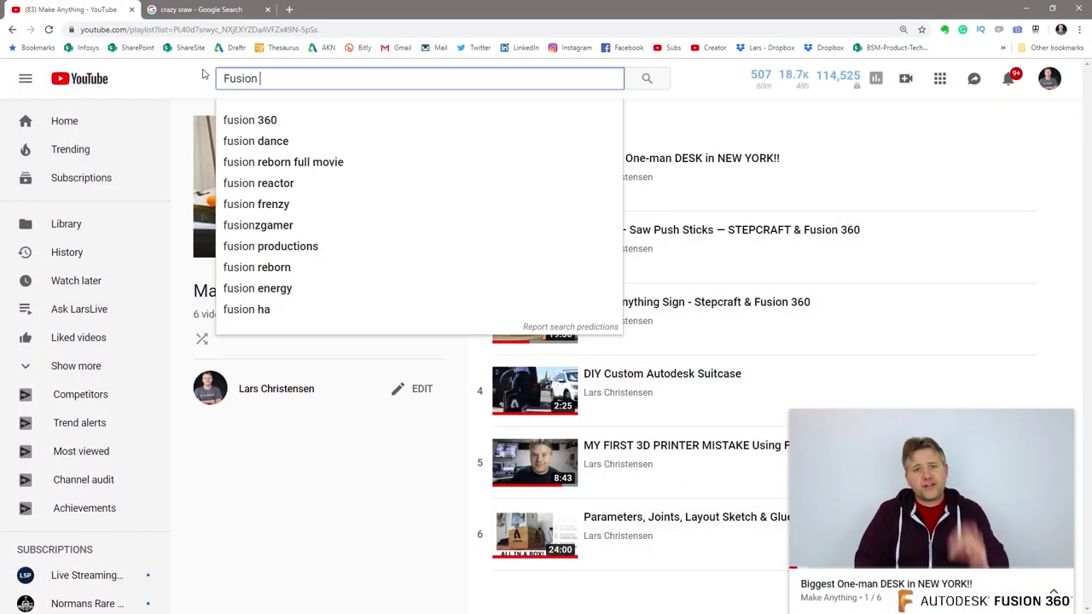
type("360 cam")
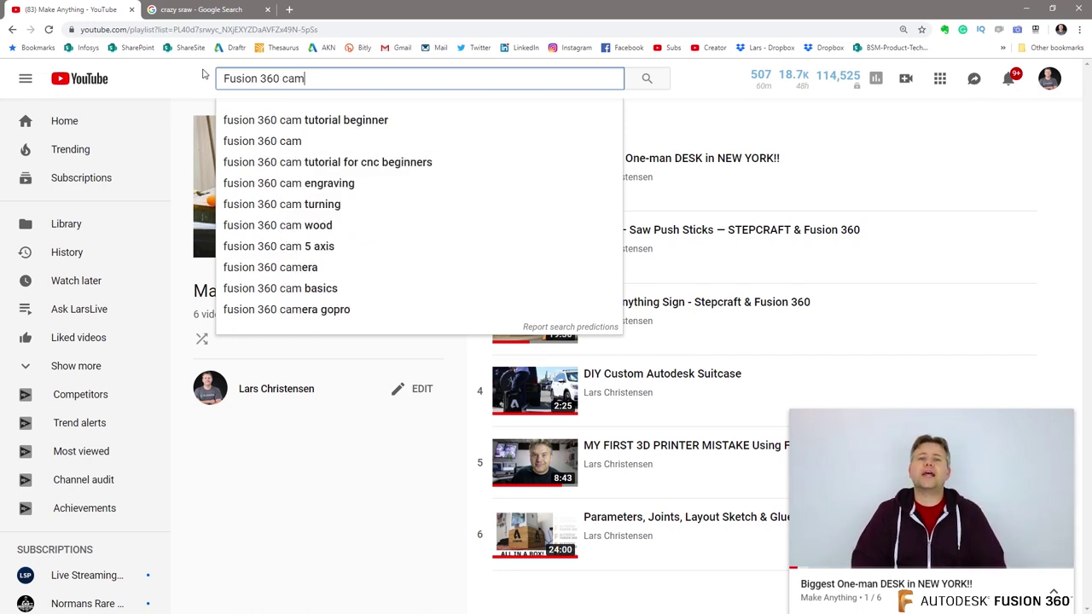
key("Return")
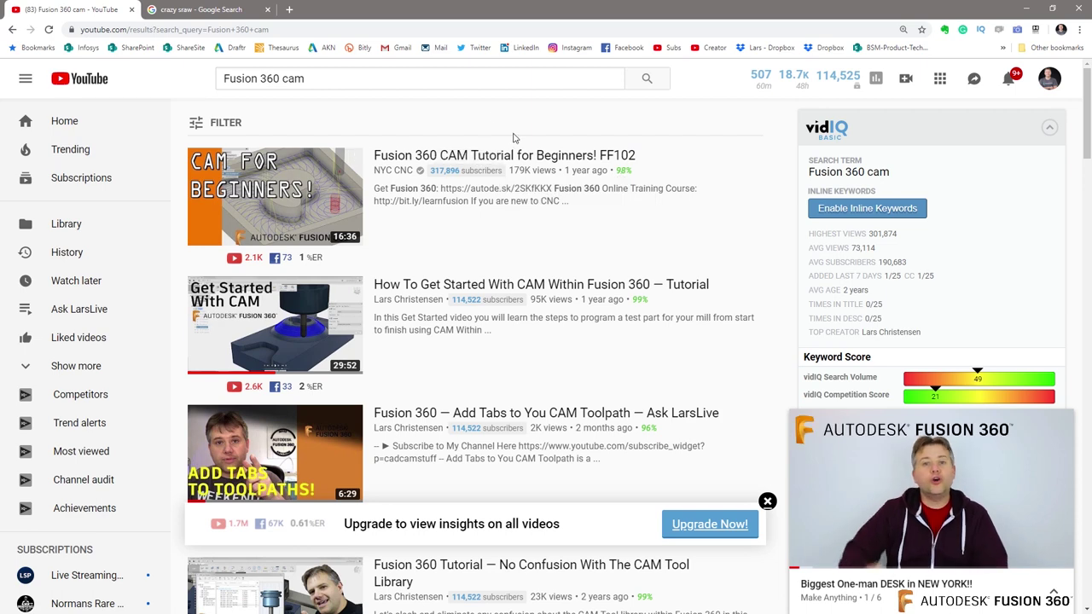
scroll(497, 231, "down", 1)
scroll(497, 231, "down", 3)
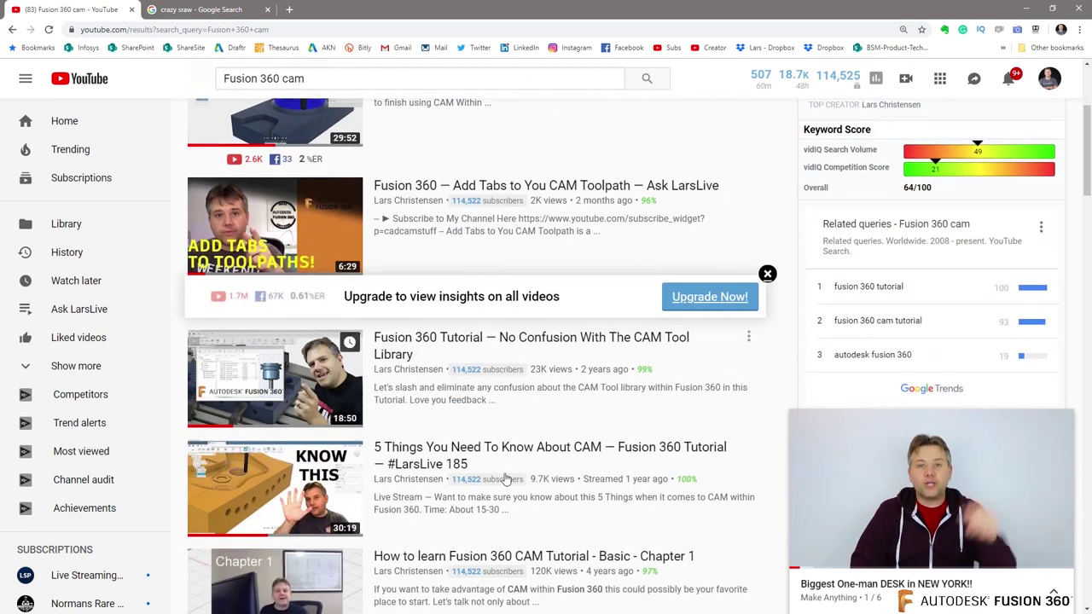
scroll(484, 461, "down", 3)
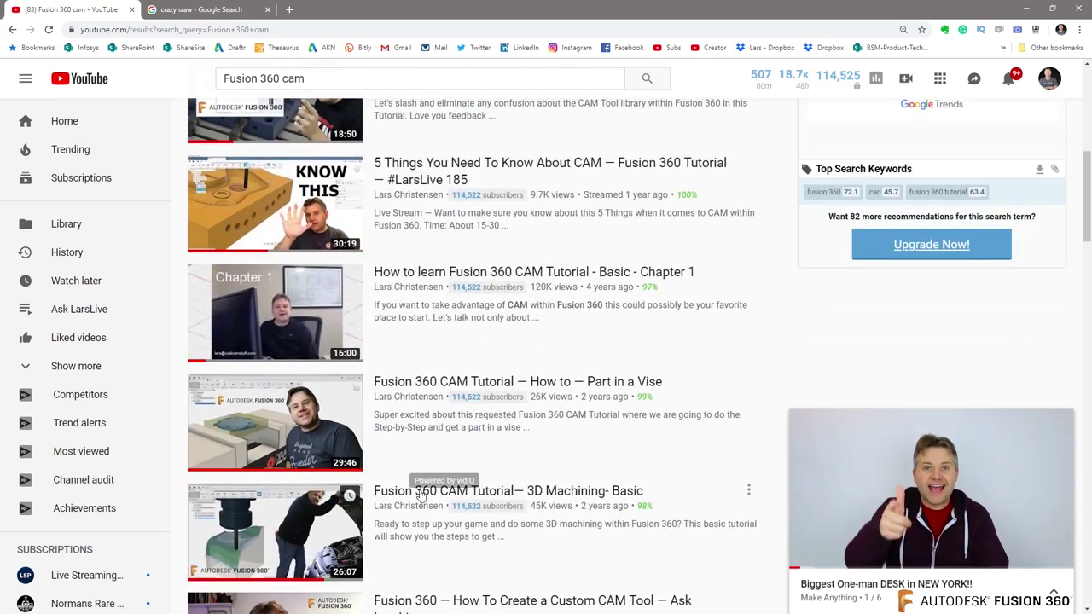
scroll(422, 495, "down", 2)
scroll(431, 506, "down", 4)
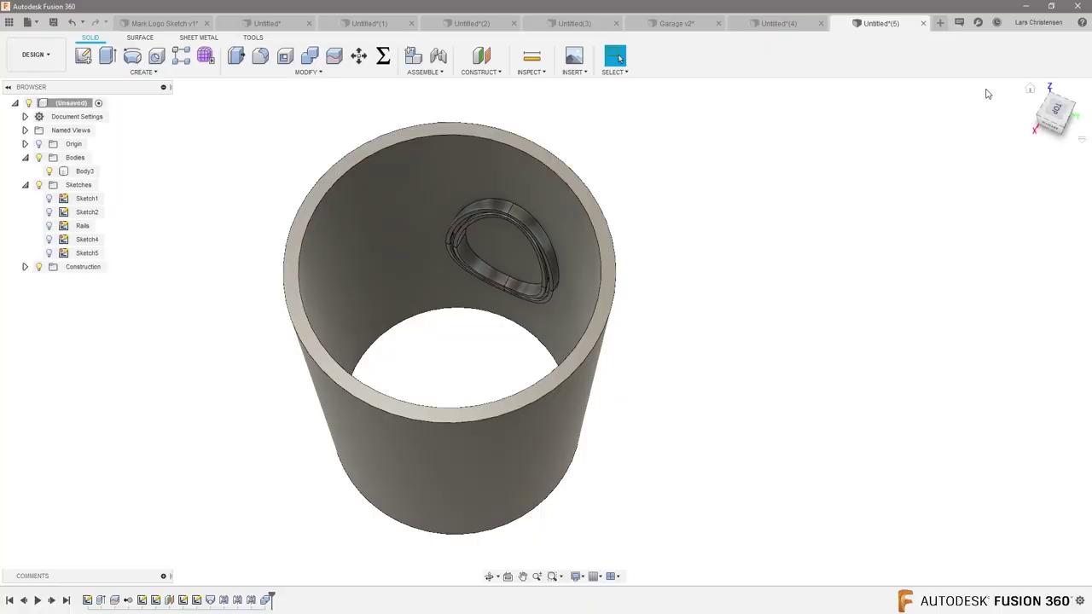
Start a new design and set its units to inches
left_click(939, 23)
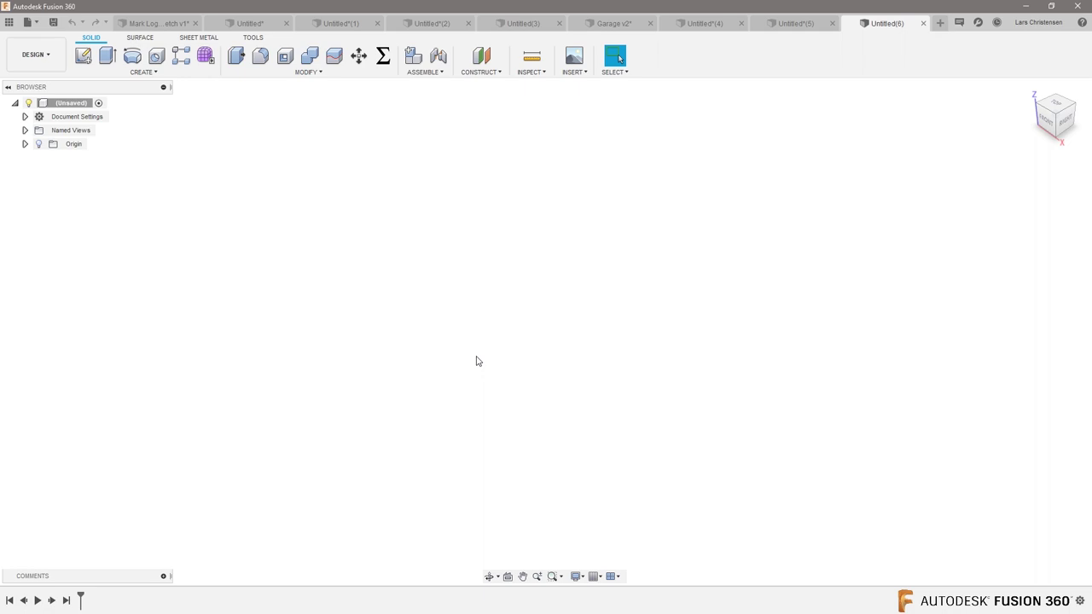
left_click(25, 116)
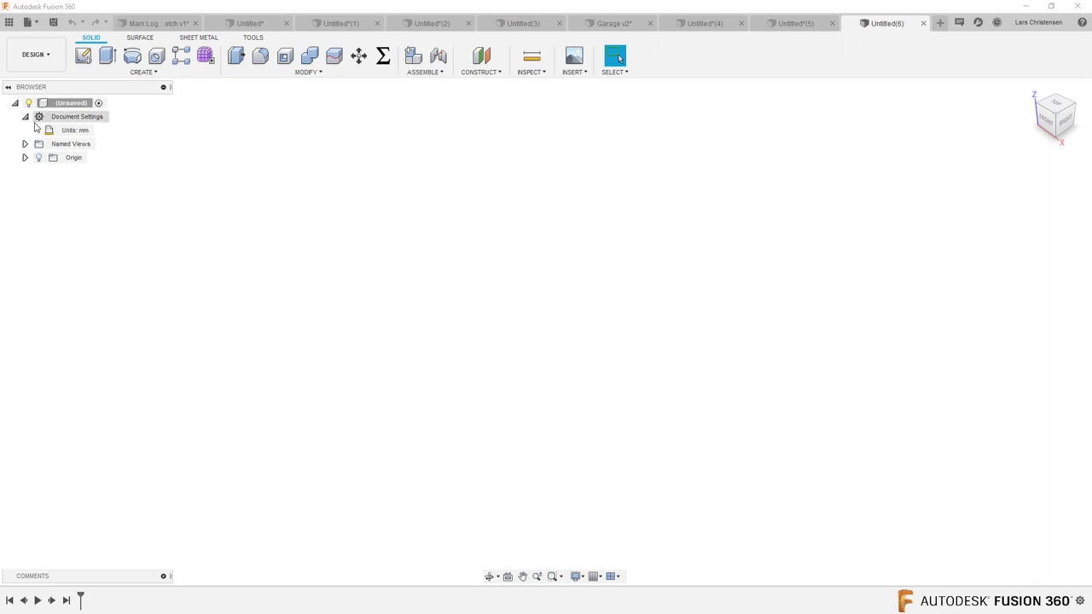
left_click(100, 130)
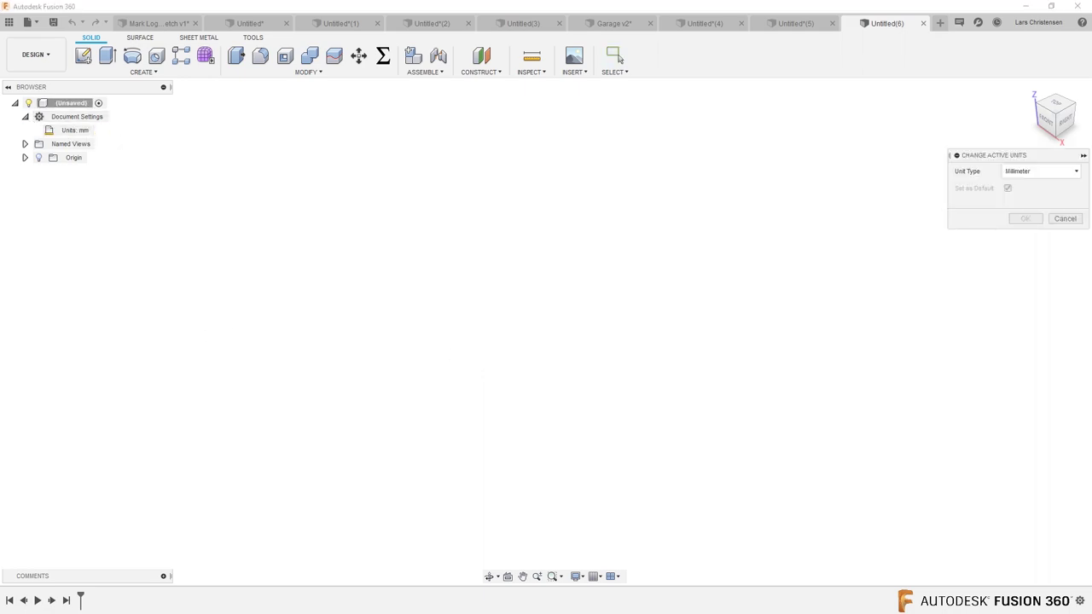
left_click(1039, 174)
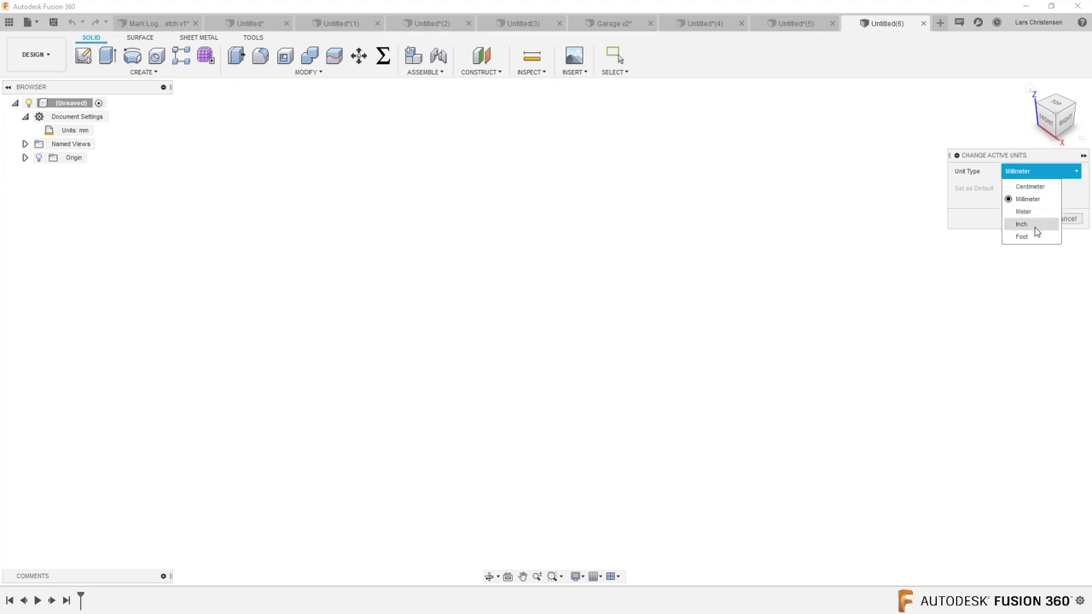
left_click(1028, 224)
left_click(1025, 219)
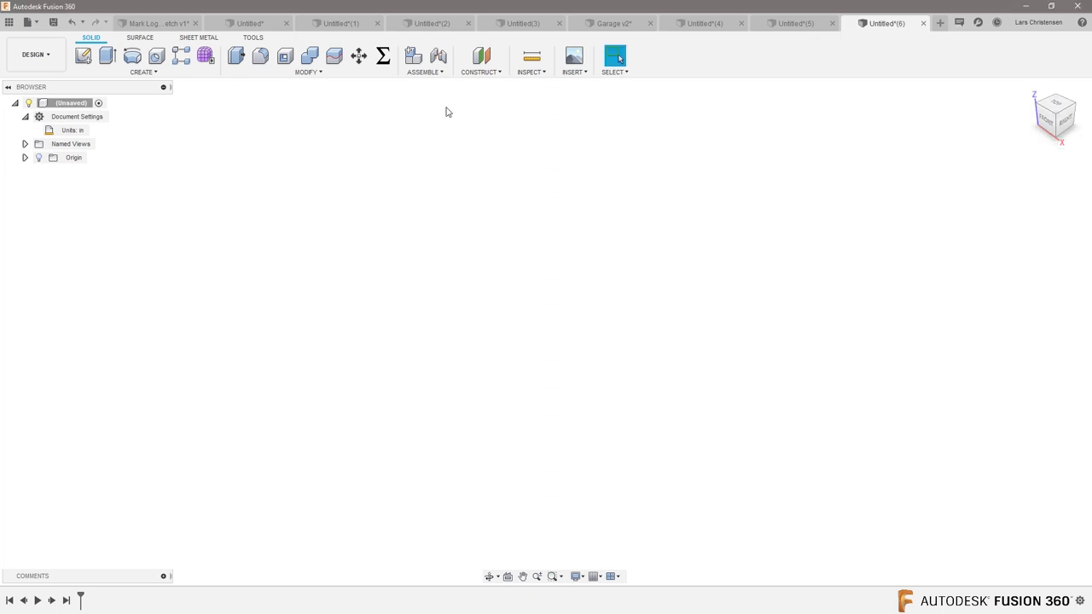
Sketch a 1 × 1 in center rectangle at the origin on the XY plane
left_click(83, 56)
left_click(609, 341)
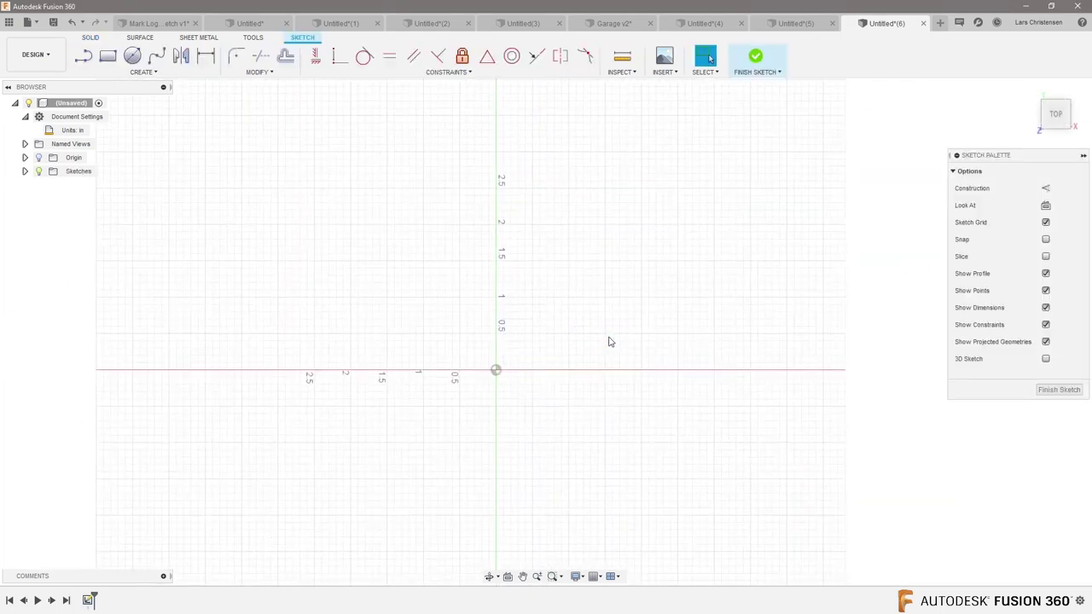
key("s")
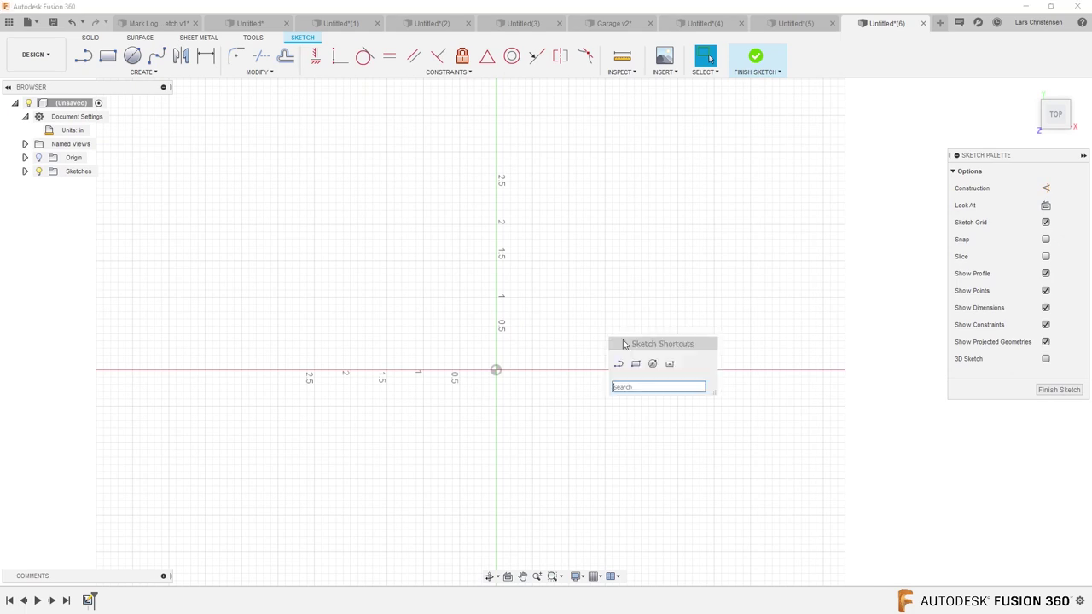
left_click(669, 364)
left_click(497, 373)
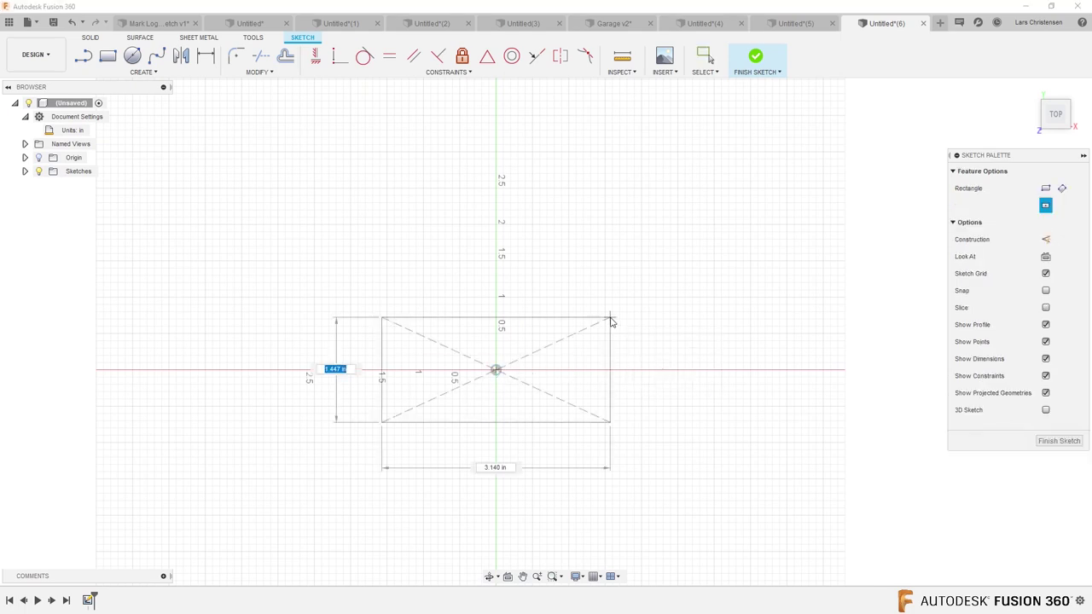
type("1")
key("Tab")
type("1")
key("Return")
key("Escape")
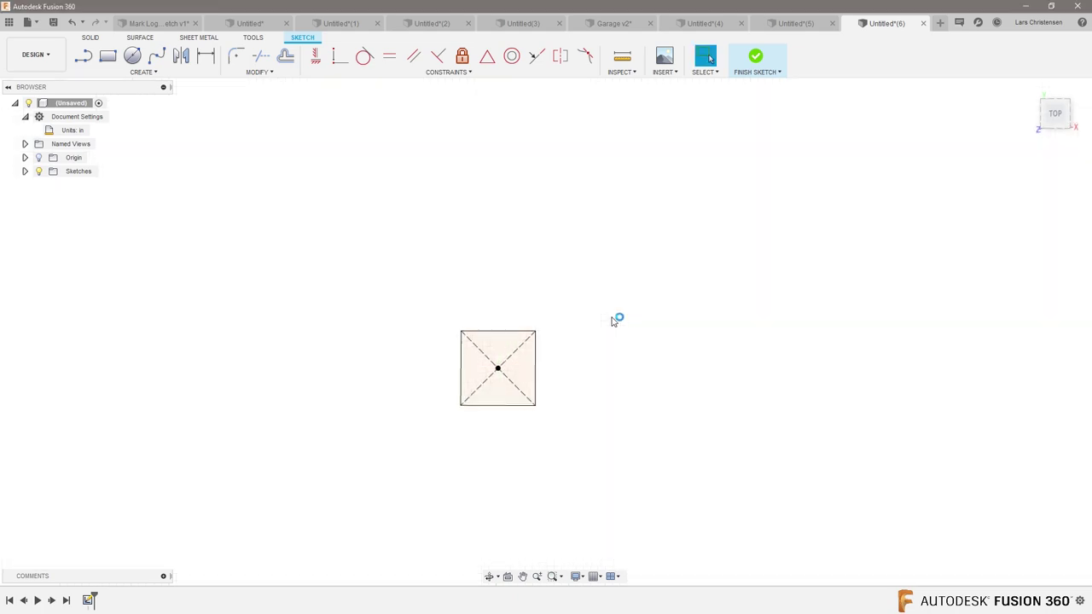
Extrude the square 1 in into a cube
key("e")
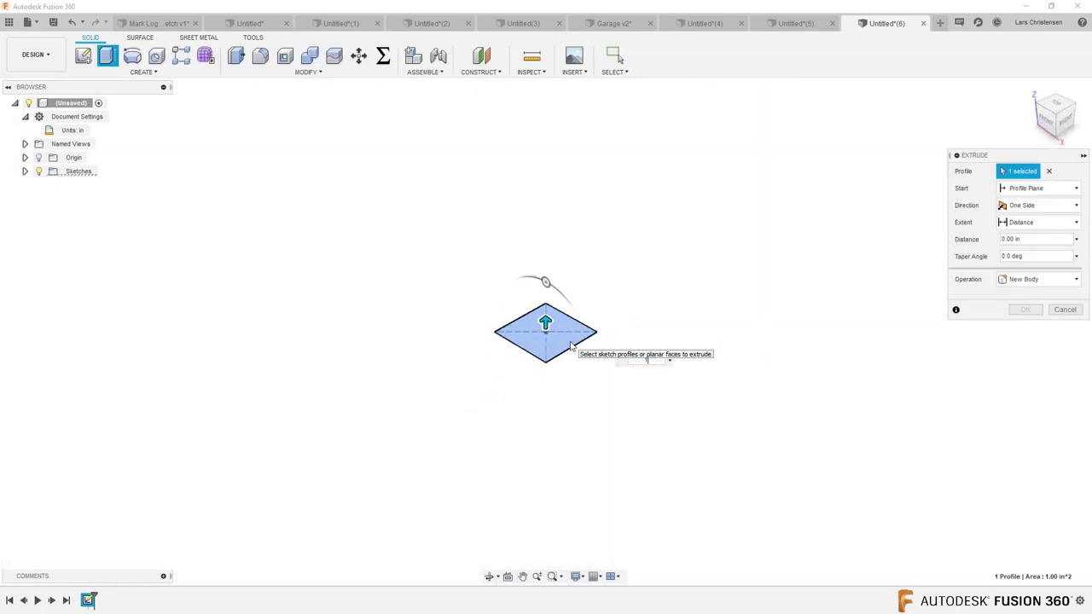
type("1")
key("Return")
scroll(650, 295, "up", 3)
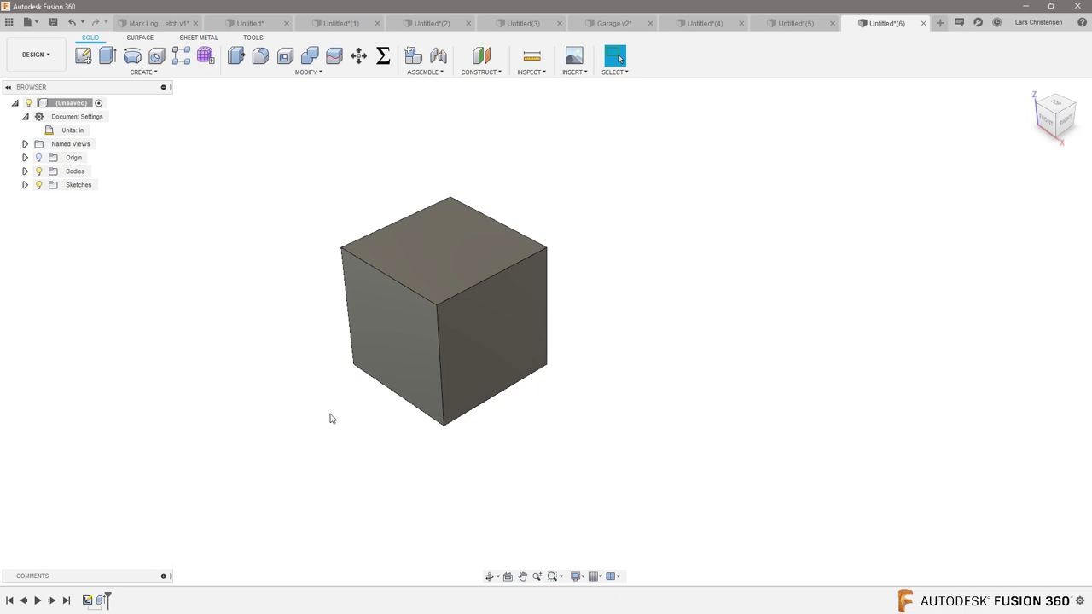
scroll(313, 384, "up", 5)
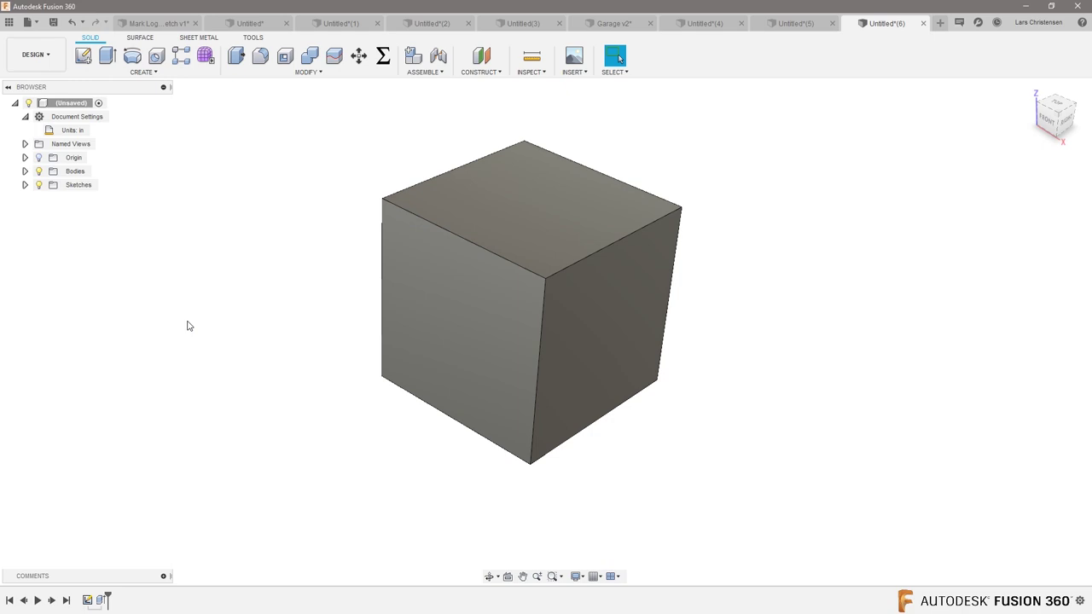
middle_click_drag(738, 463, 400, 343, "shift")
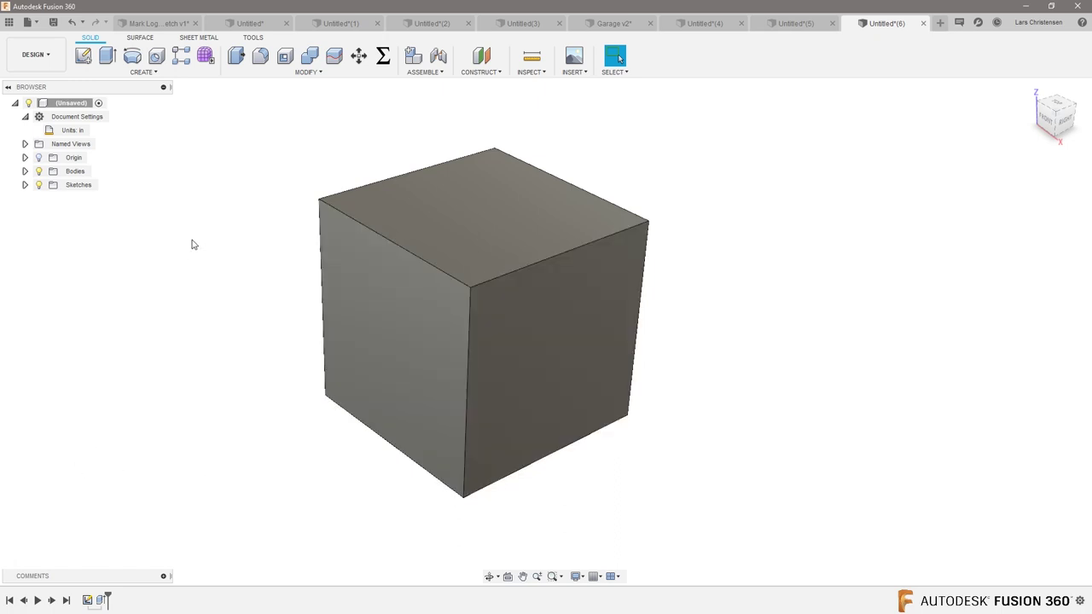
Start a hole on the cube's right face and view that face head-on
left_click(155, 76)
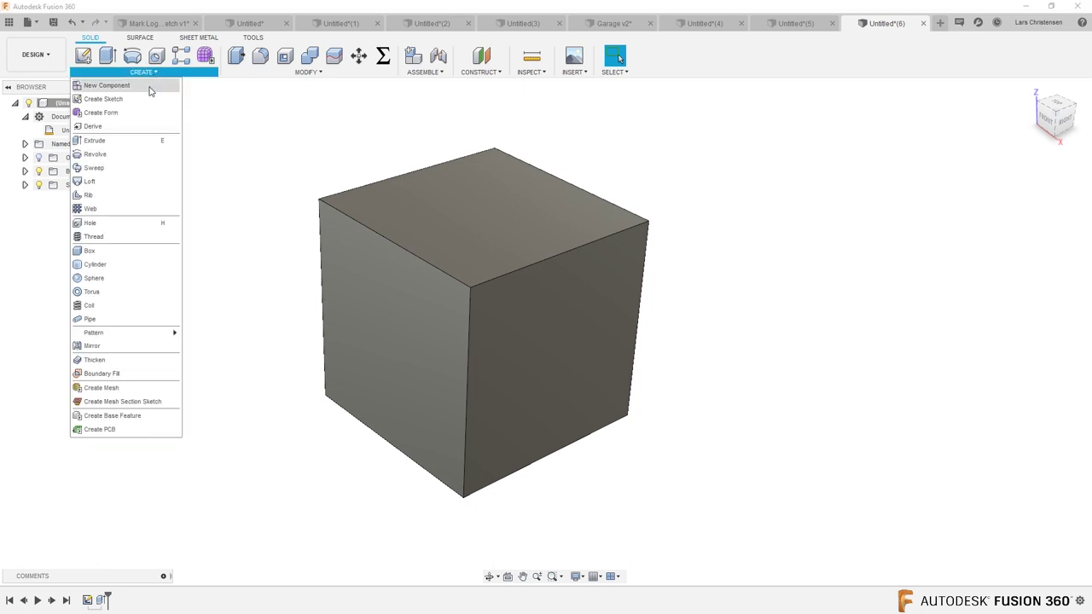
left_click(91, 222)
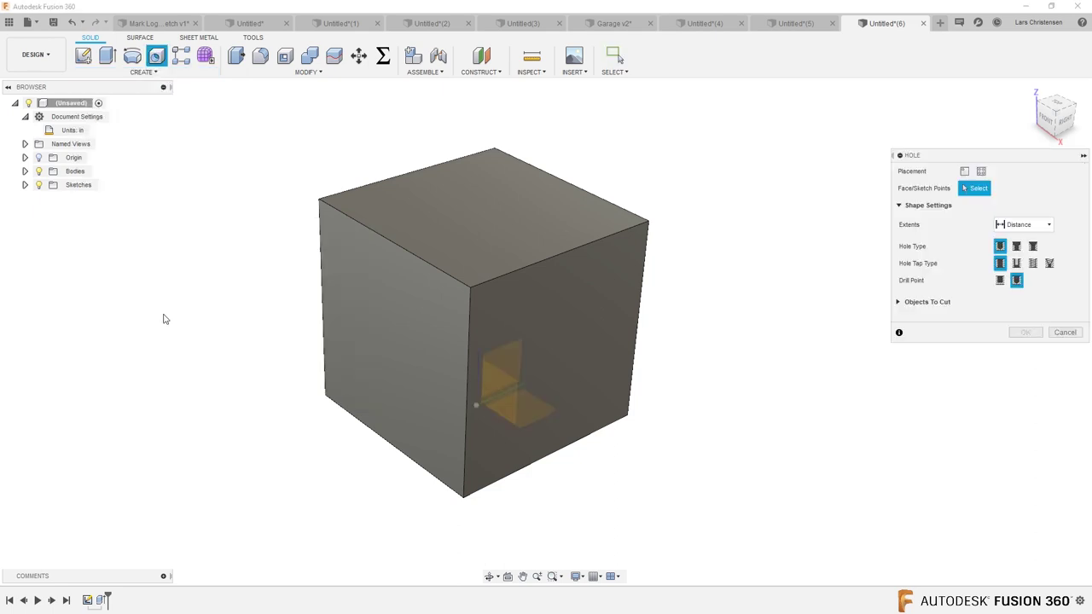
left_click(553, 325)
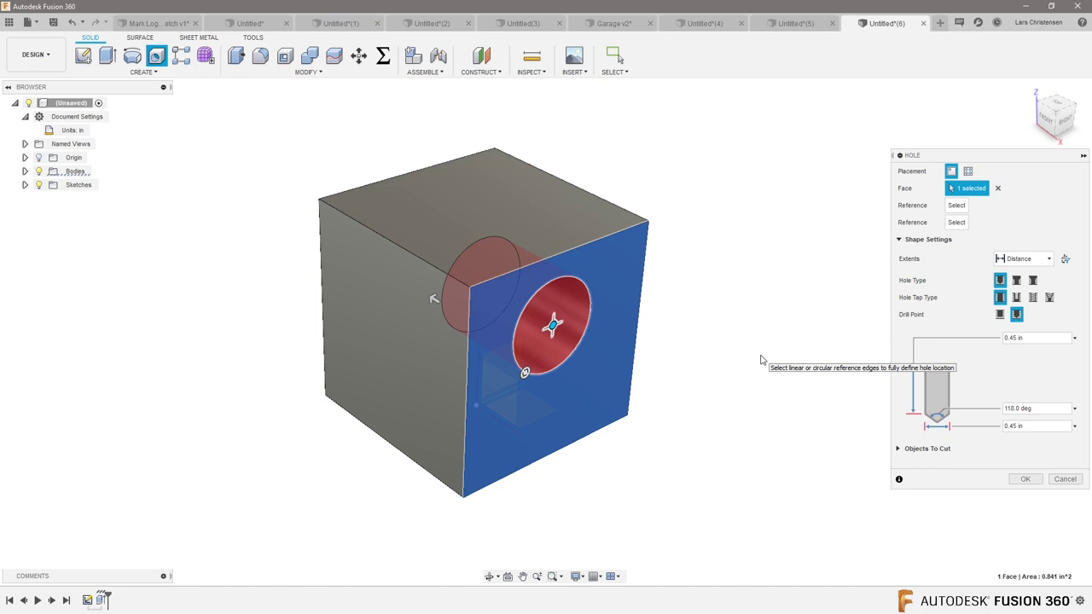
left_click(1065, 126)
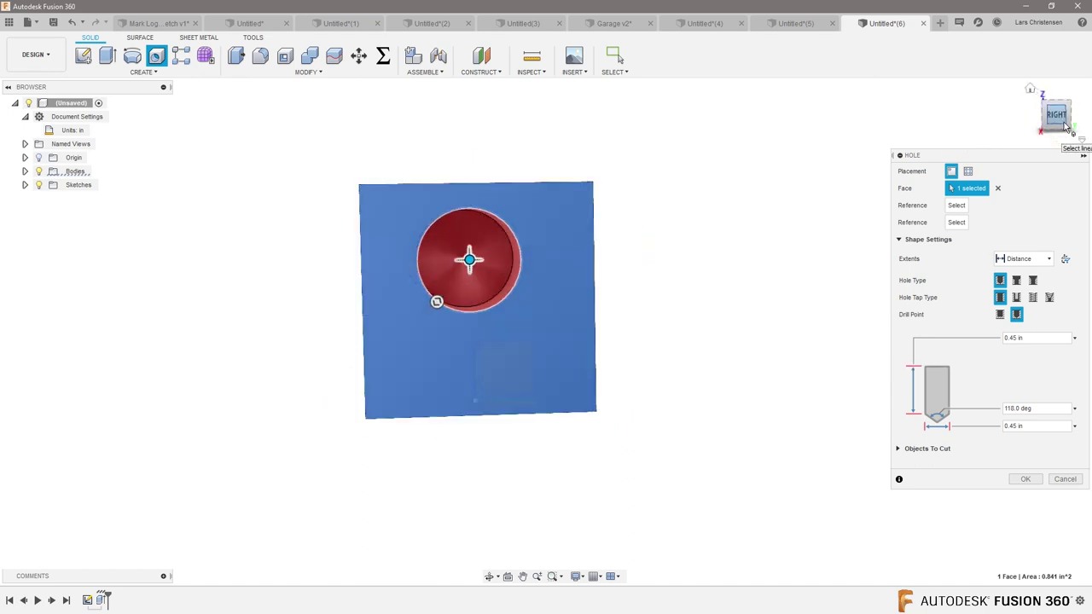
Position the hole 0.5 in from the top and left edges and create it
left_click(445, 177)
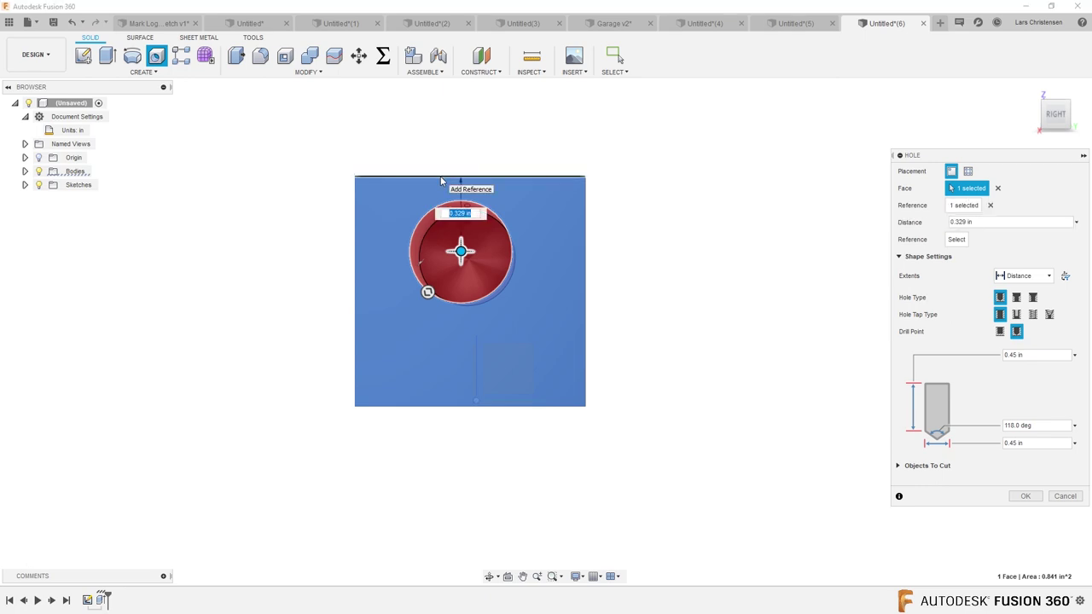
type(".5")
key("Return")
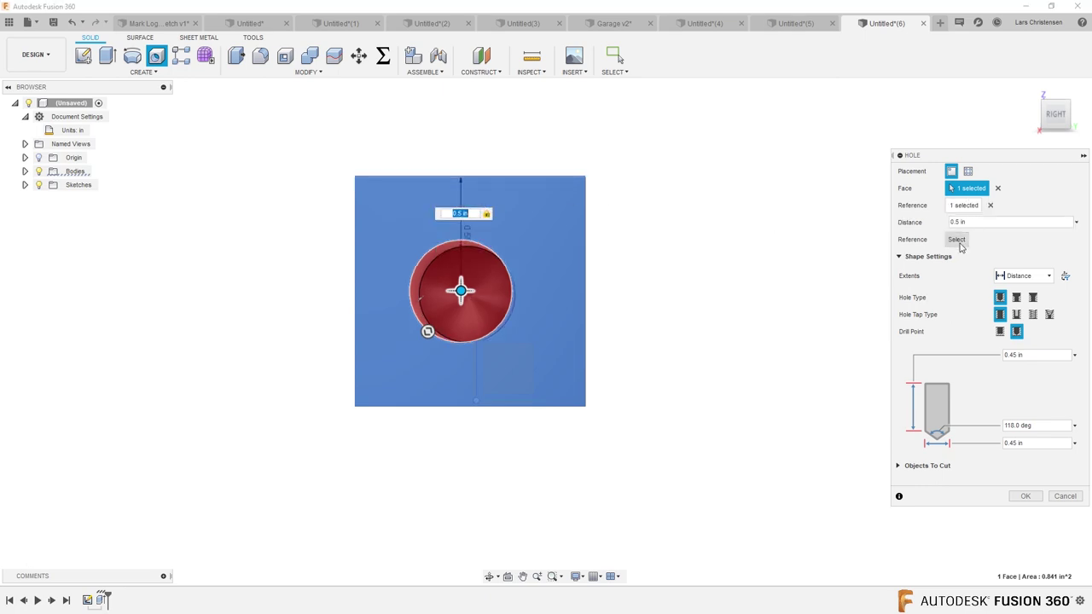
left_click(354, 245)
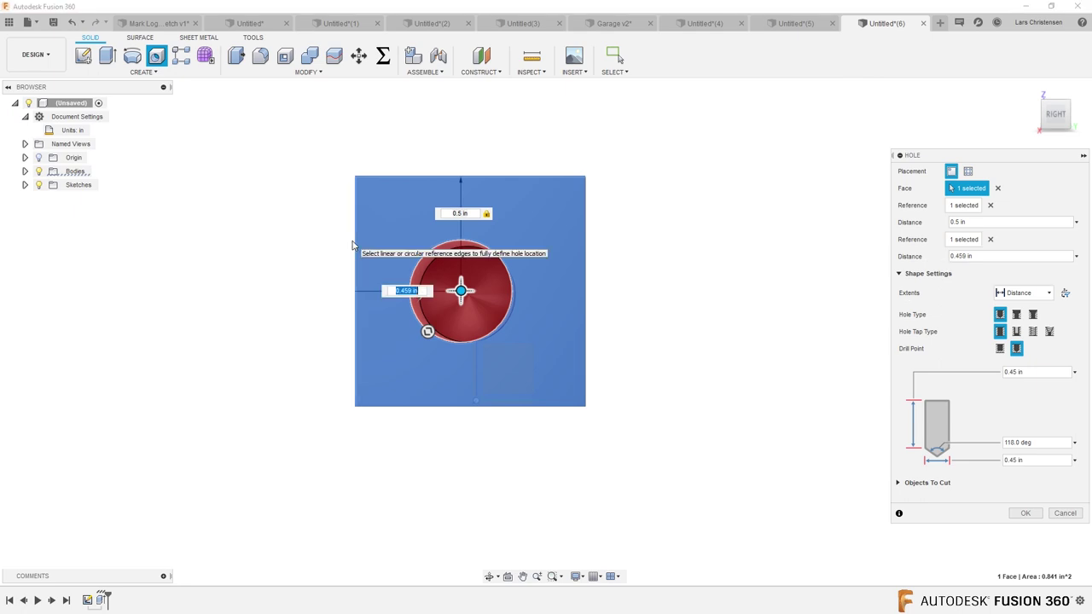
type(".5")
key("Return")
key("Return")
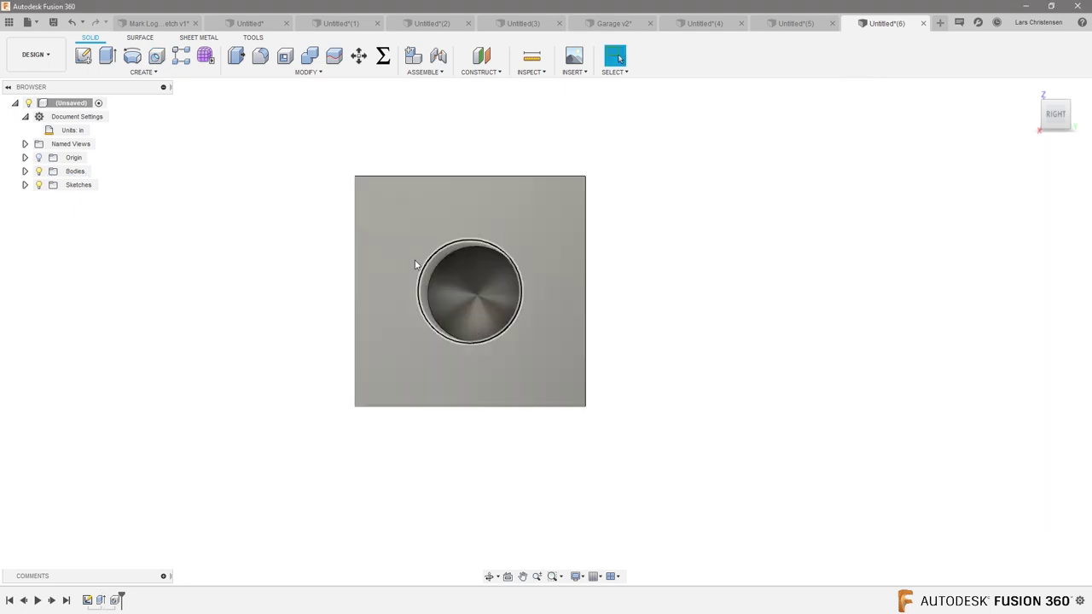
key("F6")
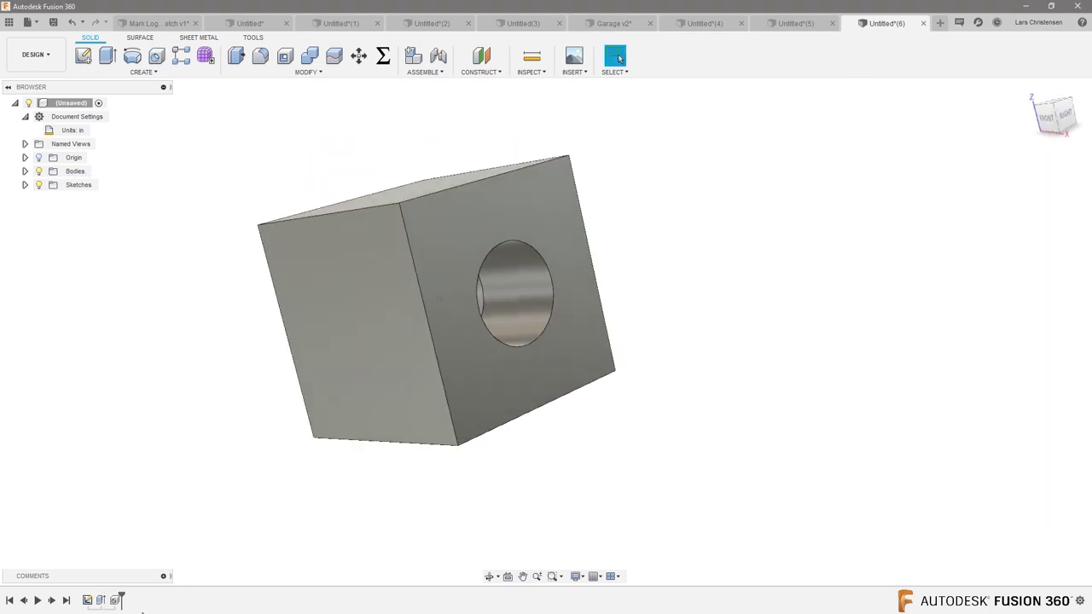
Edit the hole to run through All and make it a tapped hole
right_click(102, 601)
left_click(139, 503)
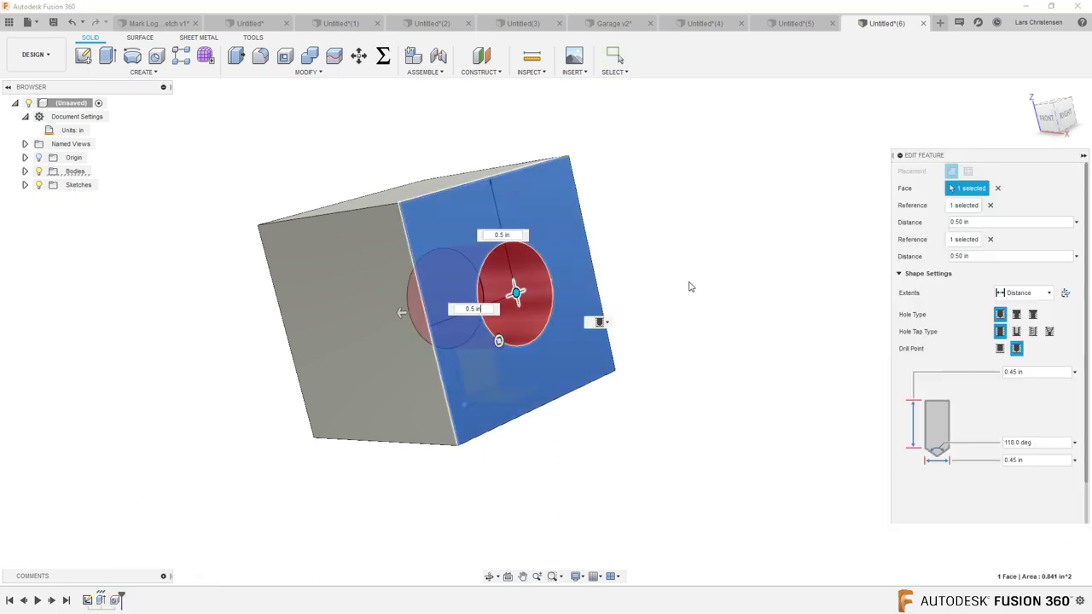
left_click(1018, 295)
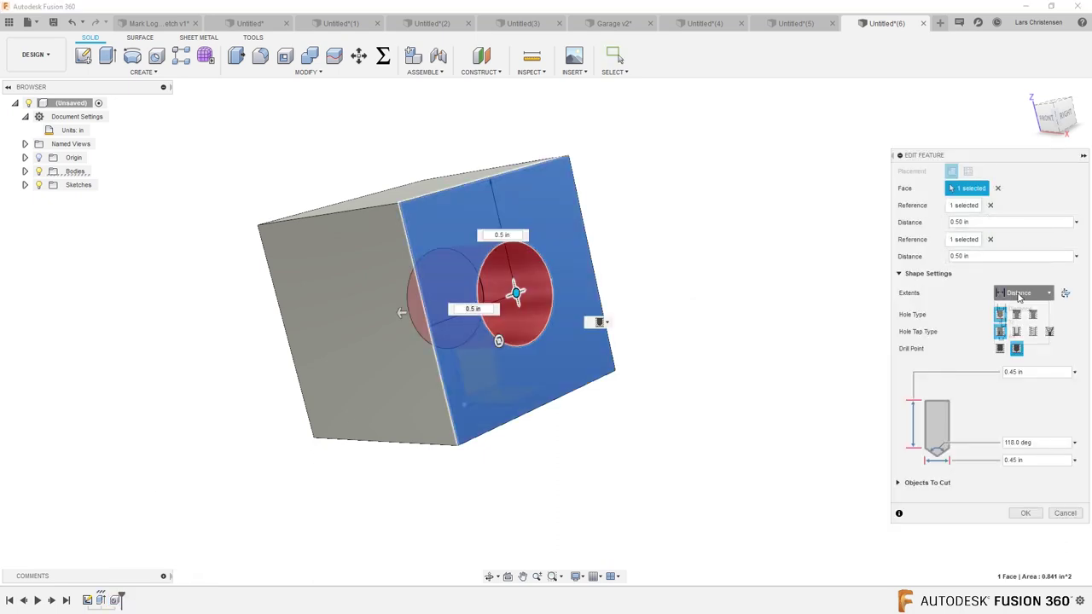
left_click(1015, 311)
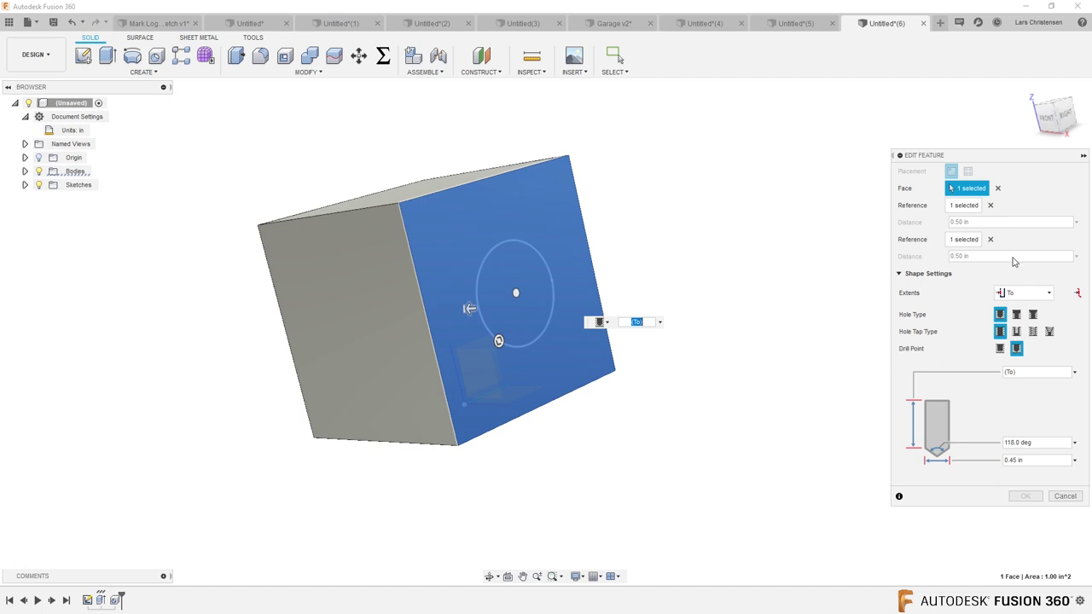
left_click(1014, 296)
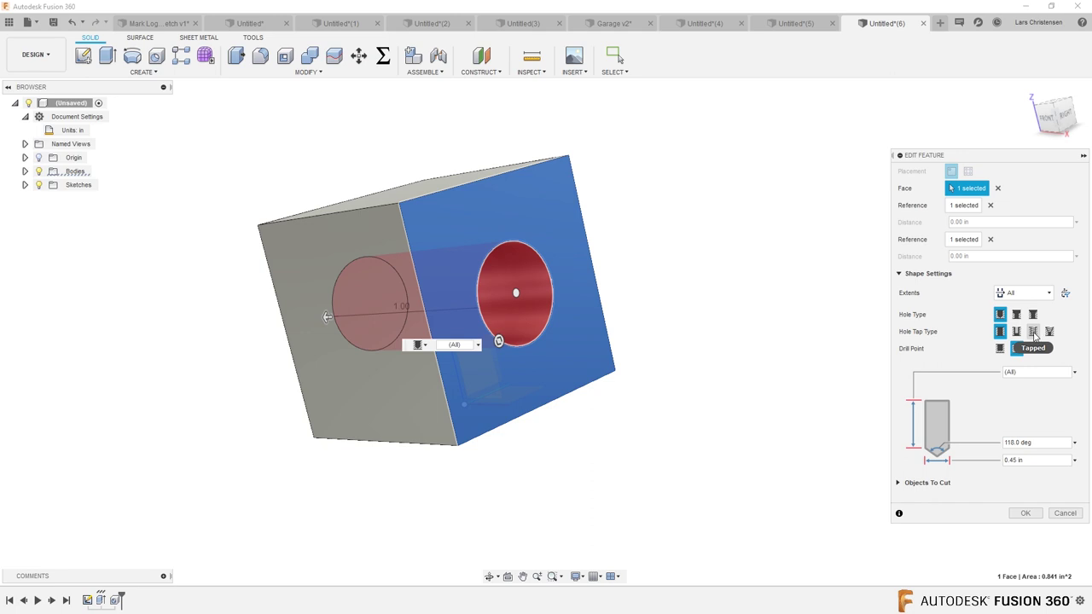
left_click(1033, 332)
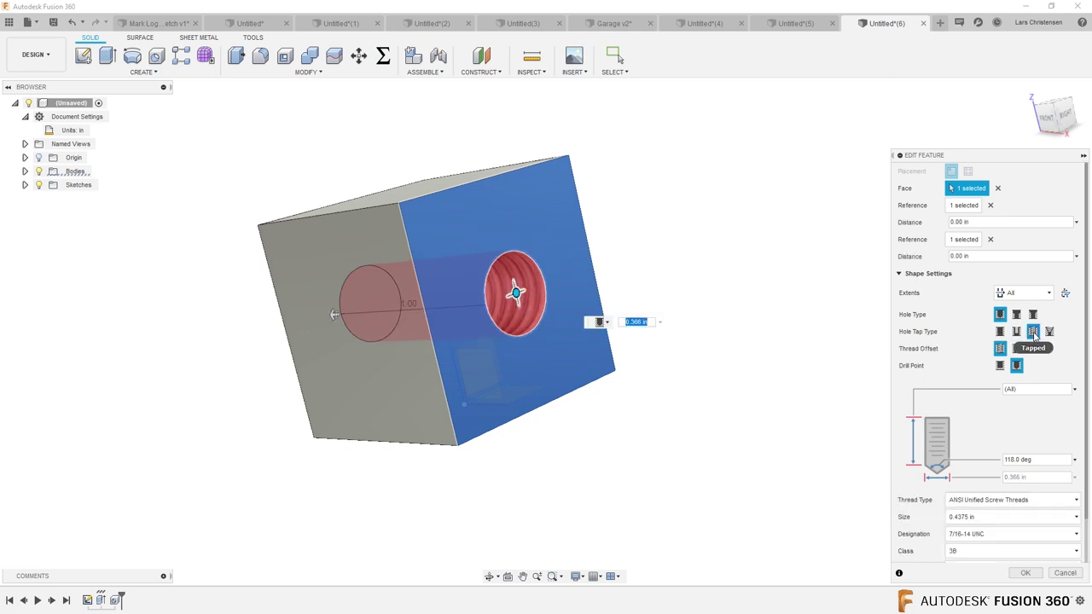
Set the thread size to 0.3125 in, enable Modeled, and confirm
left_click(972, 517)
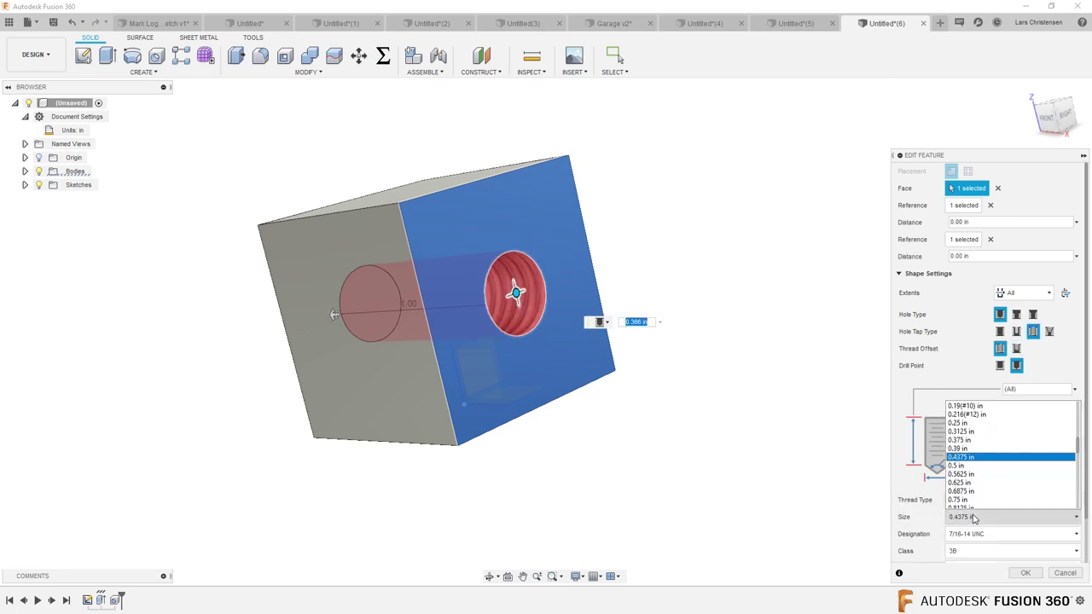
scroll(975, 503, "down", 2)
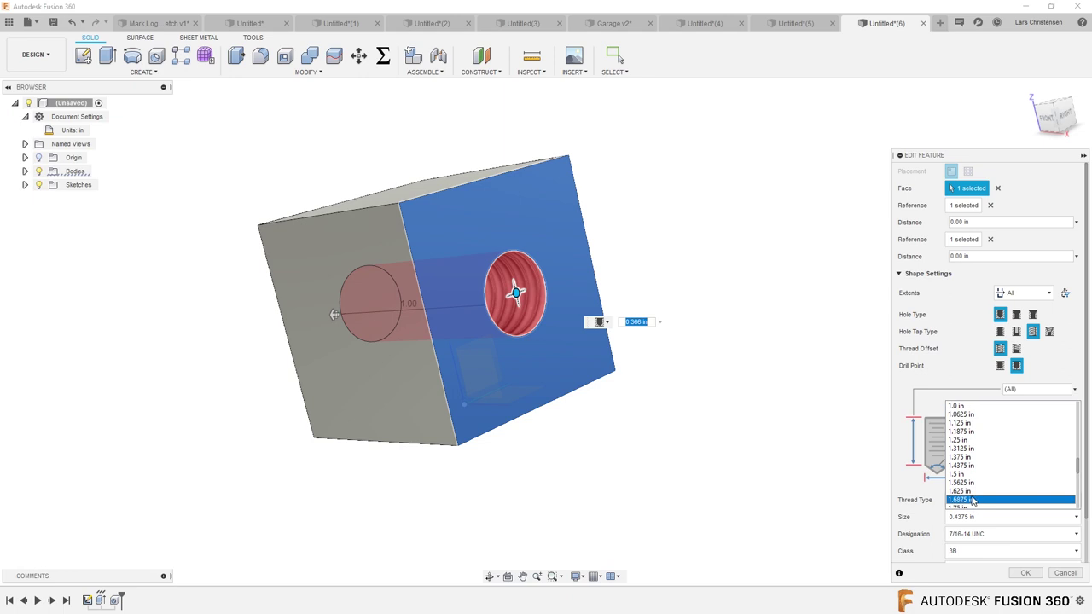
scroll(974, 461, "up", 2)
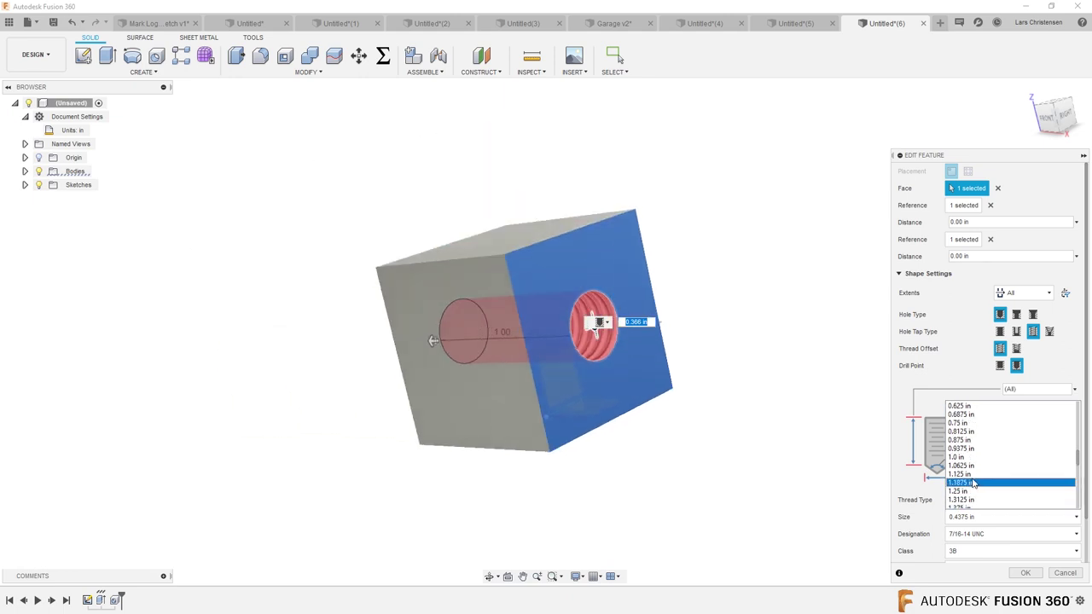
scroll(973, 434, "up", 2)
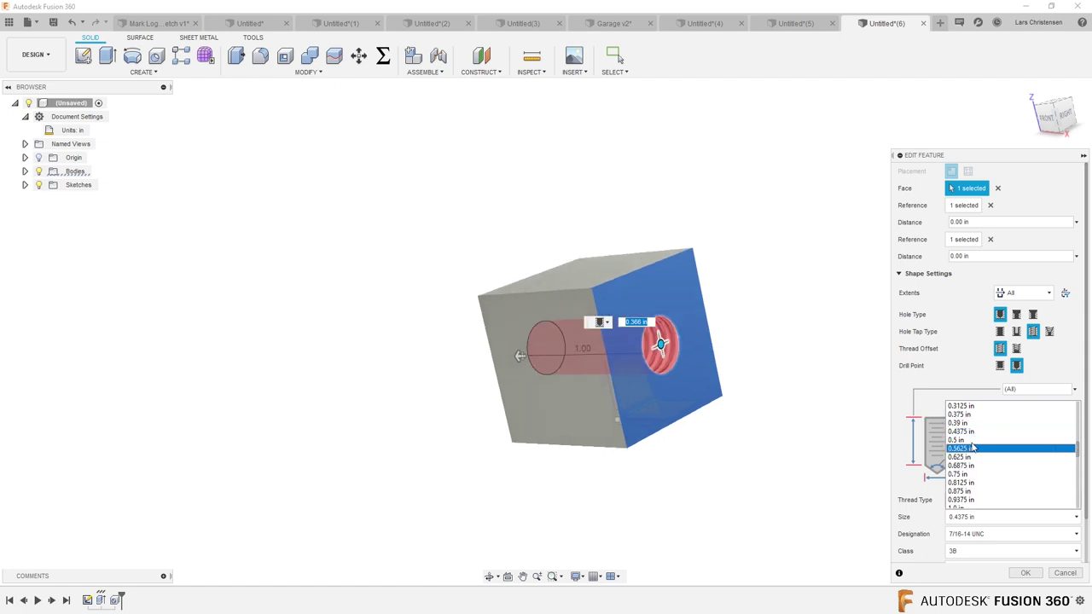
left_click(967, 409)
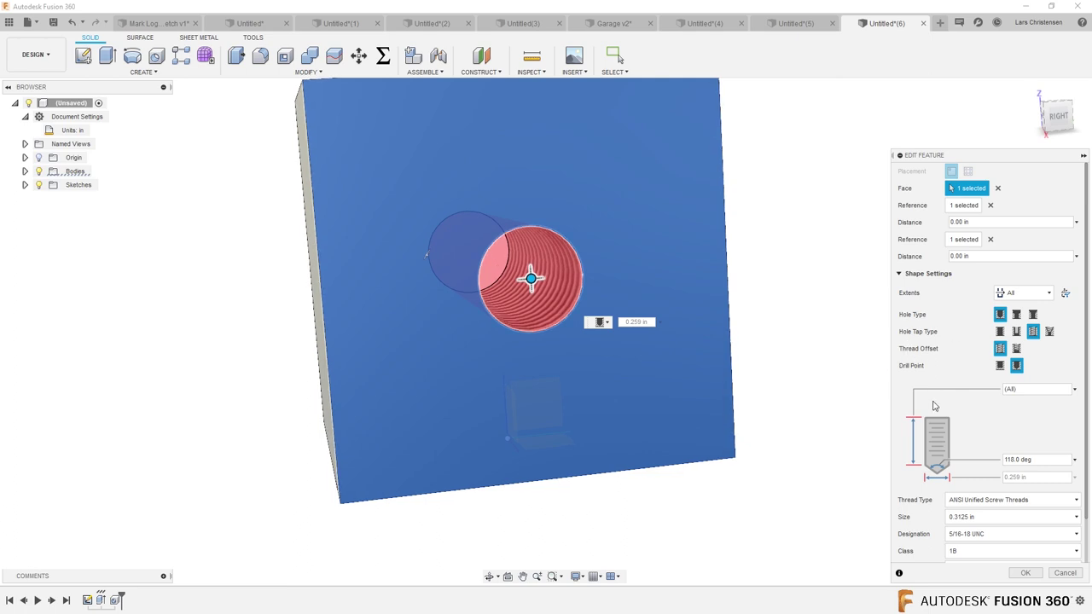
scroll(976, 465, "down", 2)
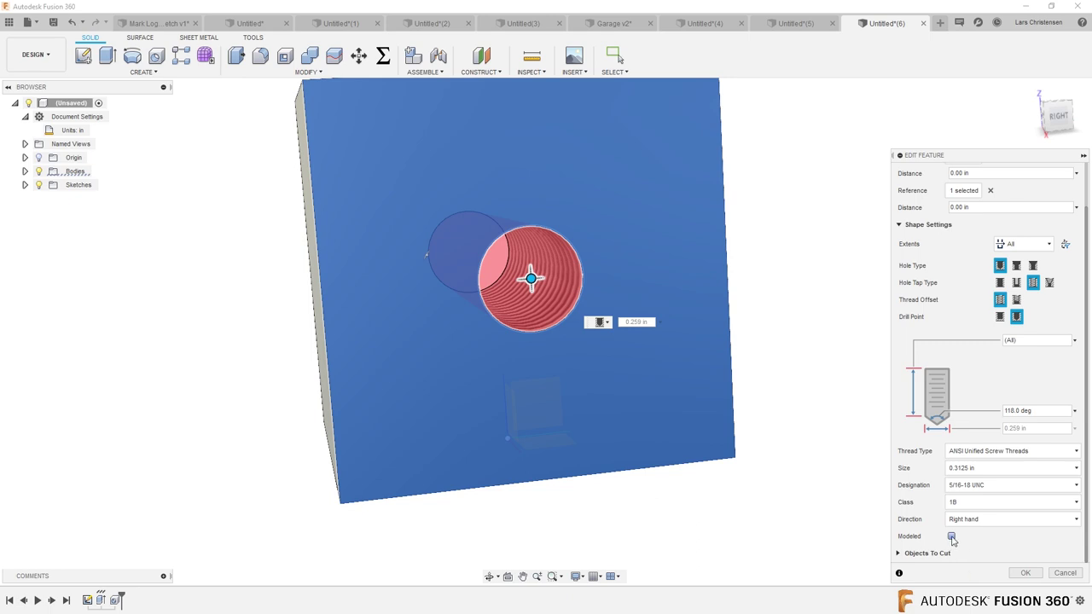
left_click(952, 537)
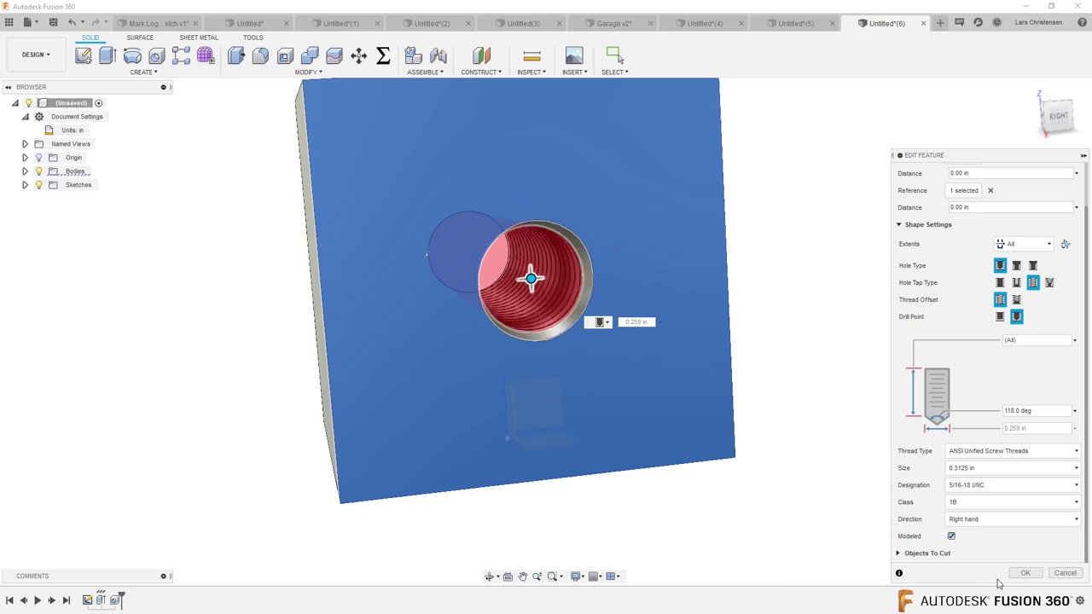
left_click(1025, 572)
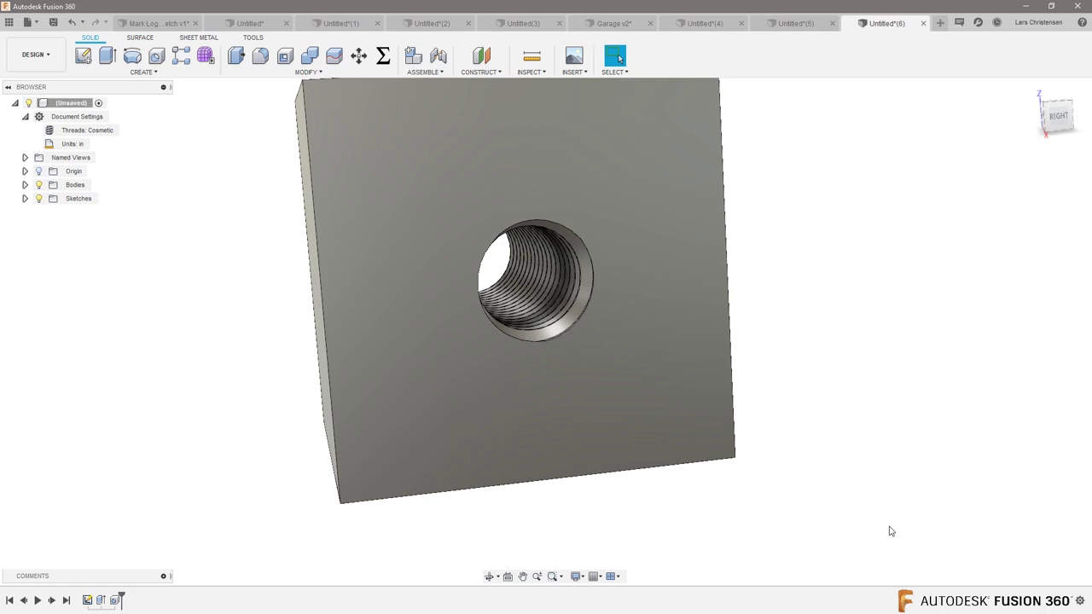
key("F6")
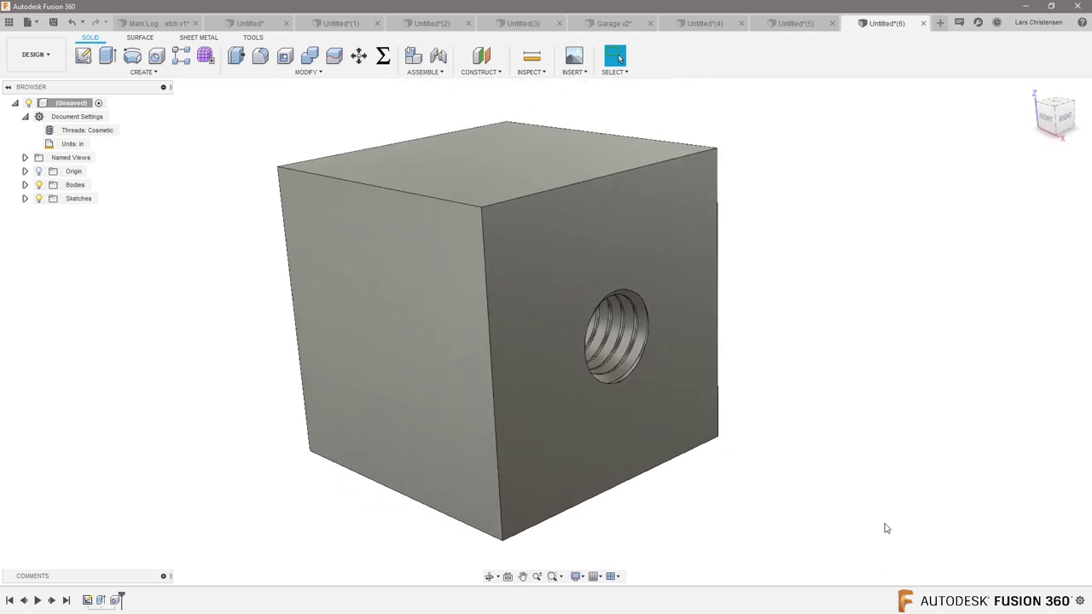
Start a hole on the cube's front face and view it head-on
left_click(141, 71)
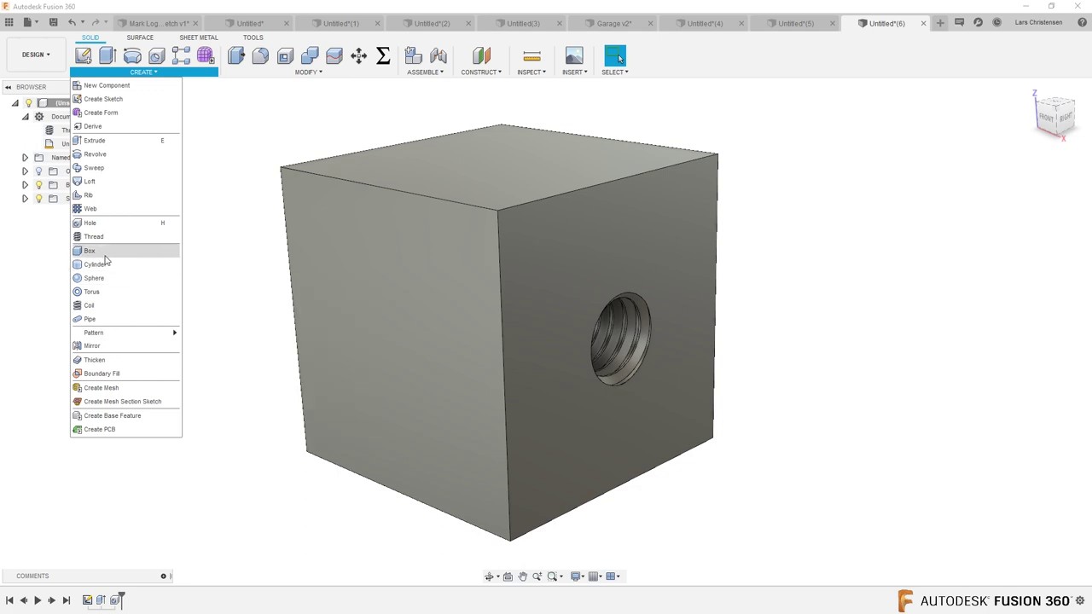
left_click(89, 223)
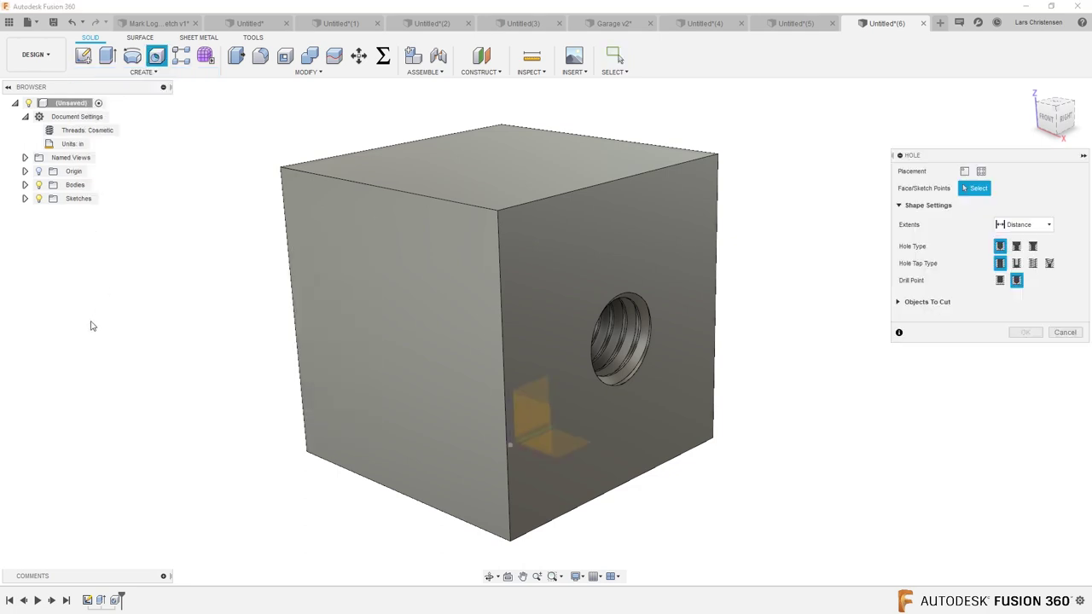
left_click(381, 327)
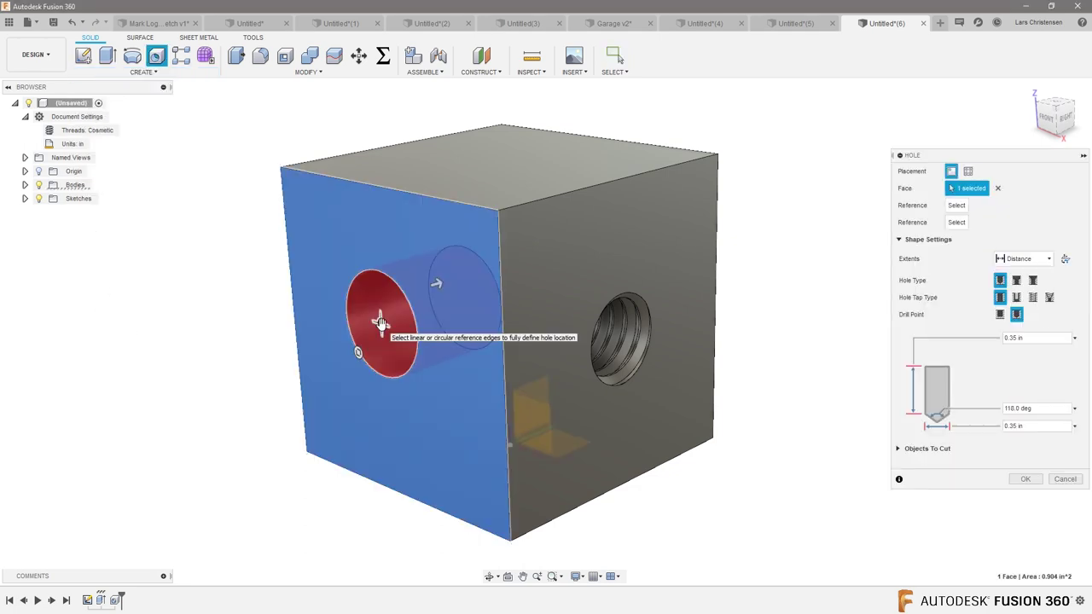
left_click(1048, 121)
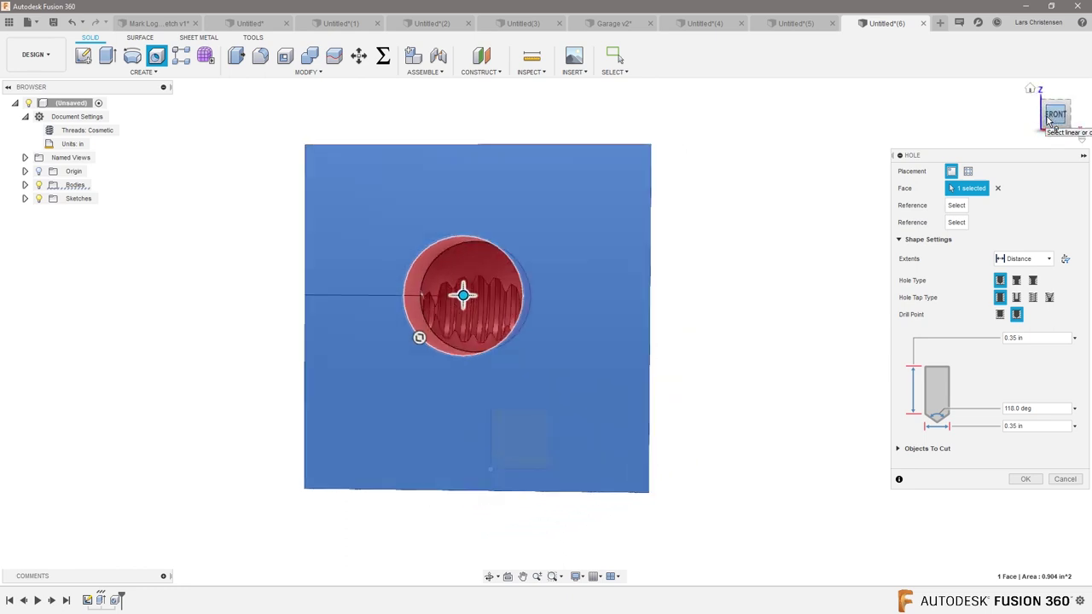
Position the hole 0.5 in from the top and left edges and create it
left_click(513, 140)
type("5")
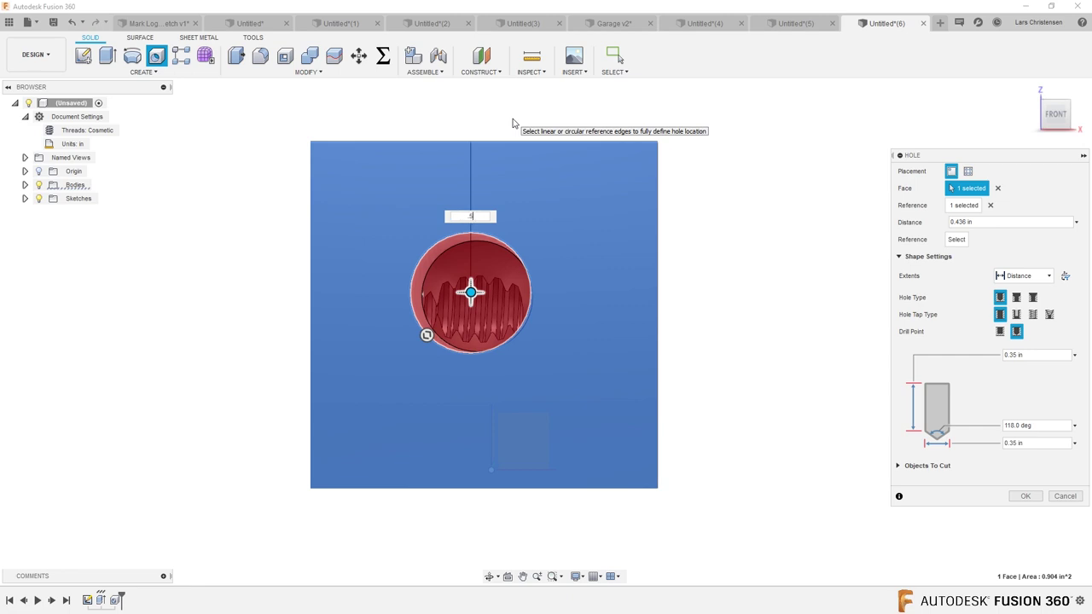
left_click(310, 266)
type(".5")
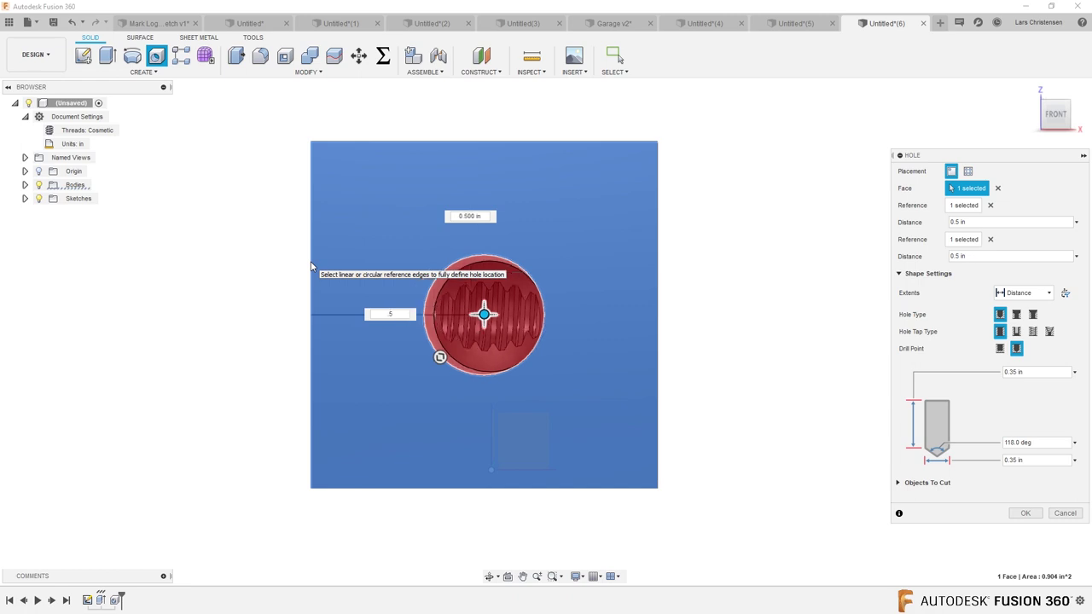
key("Return")
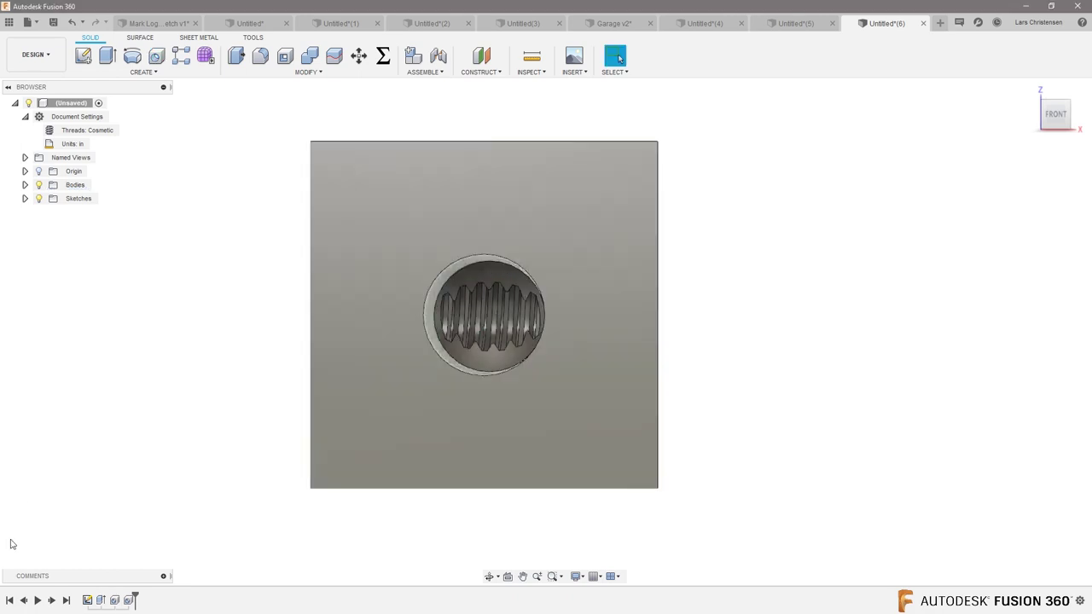
Edit the second hole to run through All as a tapped hole
right_click(128, 600)
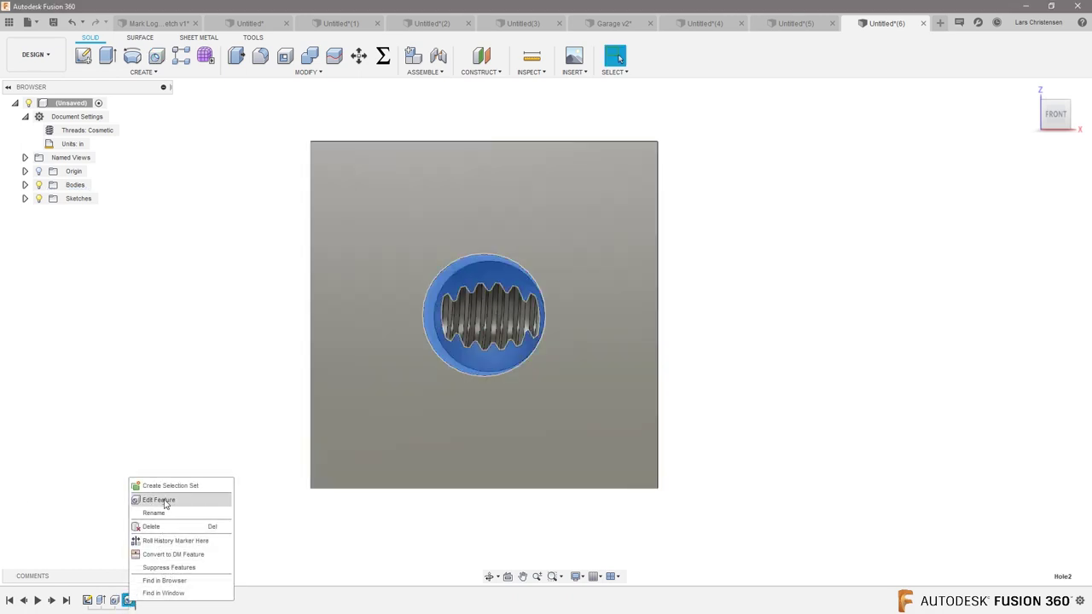
left_click(149, 499)
left_click(1028, 293)
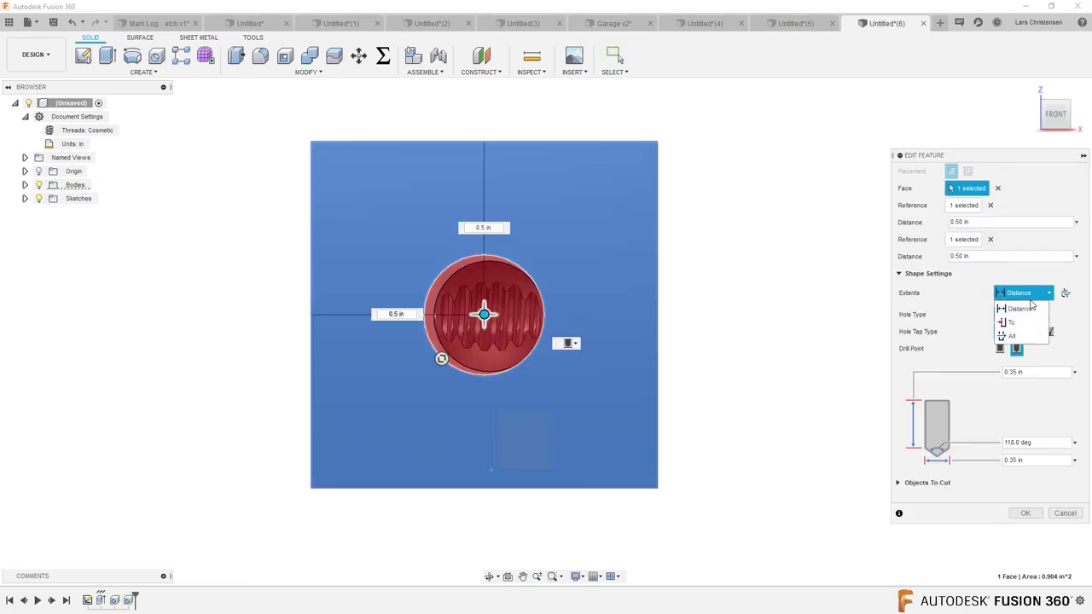
left_click(1029, 336)
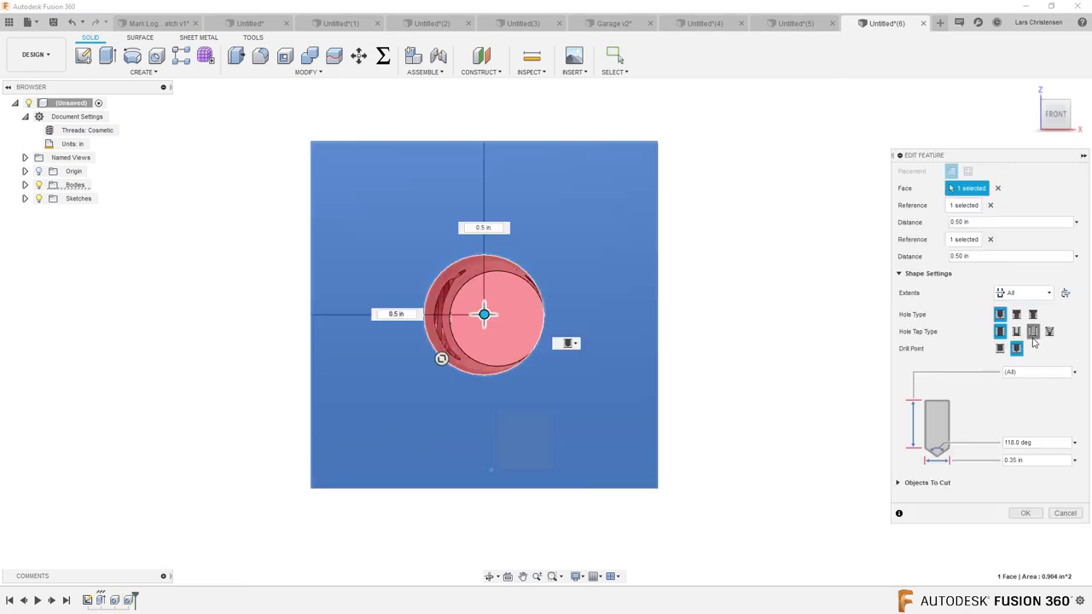
left_click(1034, 332)
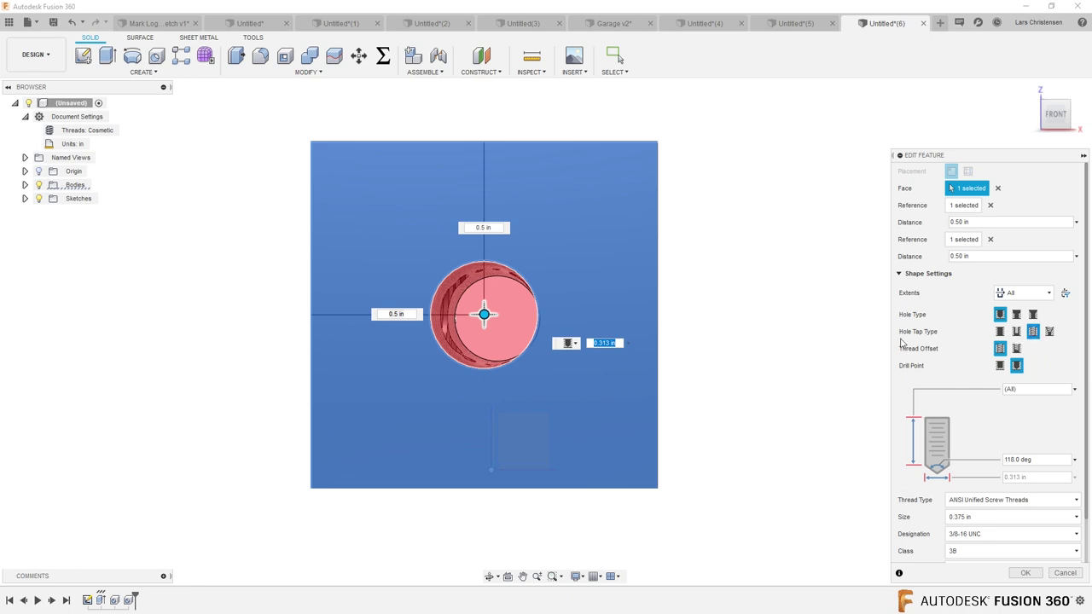
Set the thread size to 0.3125 in and the drill point to Flat
left_click(981, 517)
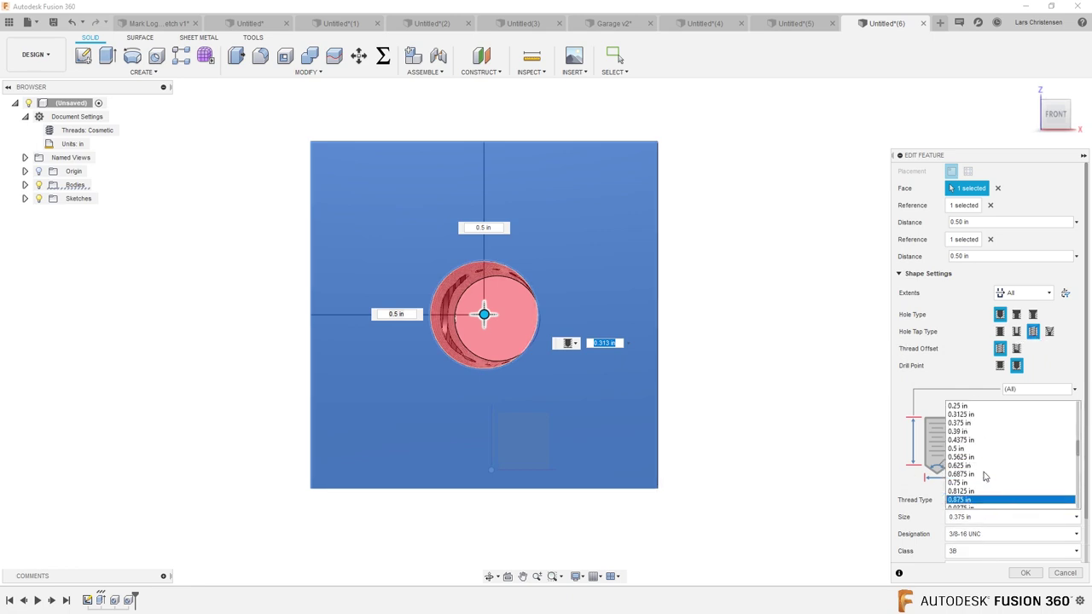
scroll(962, 417, "up", 1)
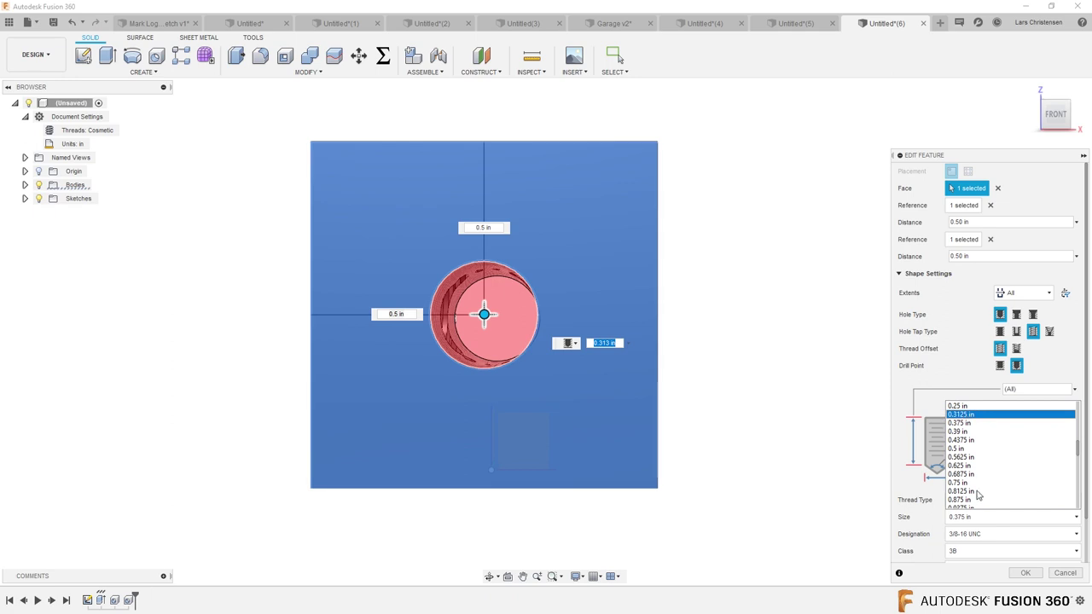
left_click(966, 415)
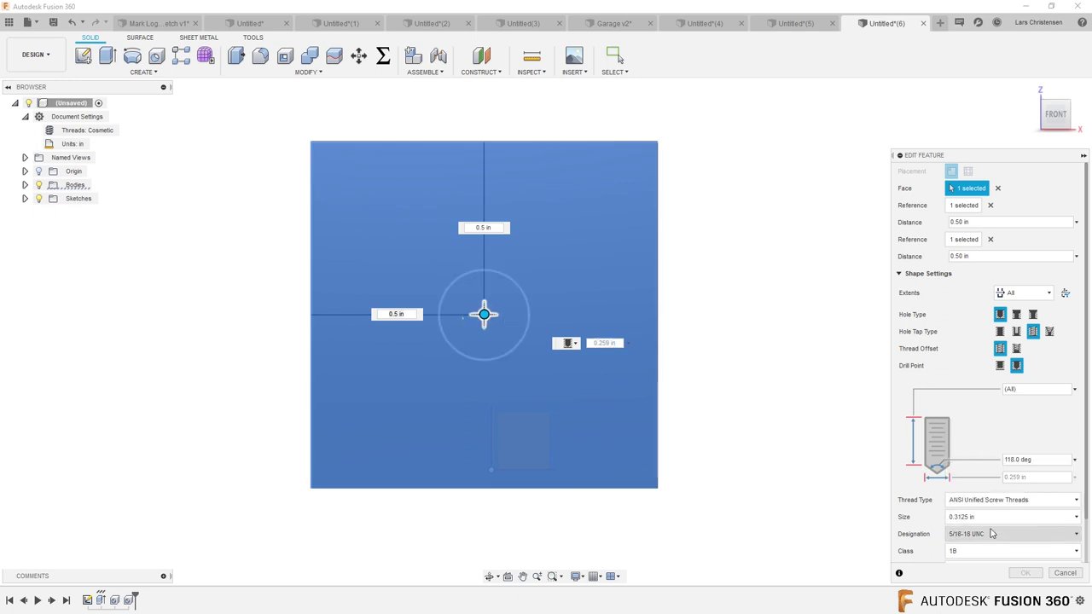
scroll(981, 511, "down", 2)
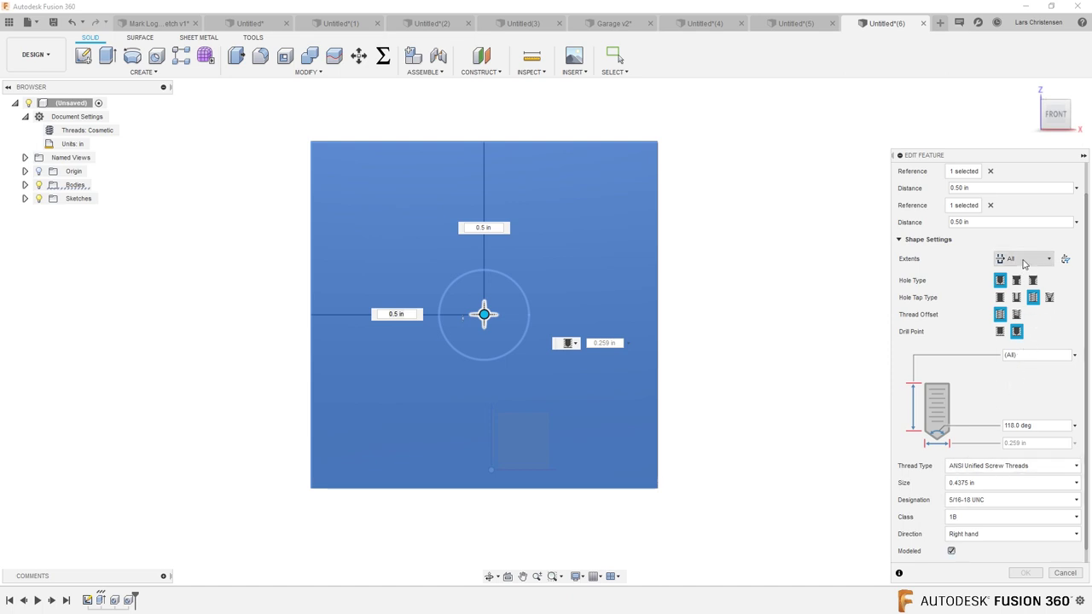
left_click(1000, 333)
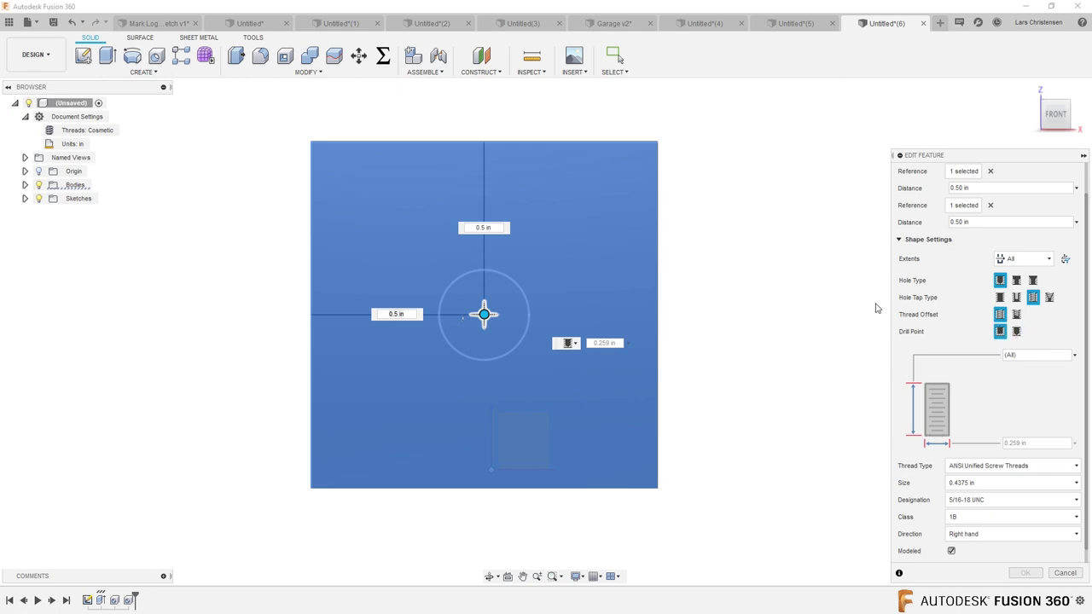
middle_click_drag(887, 307, 823, 337, "shift")
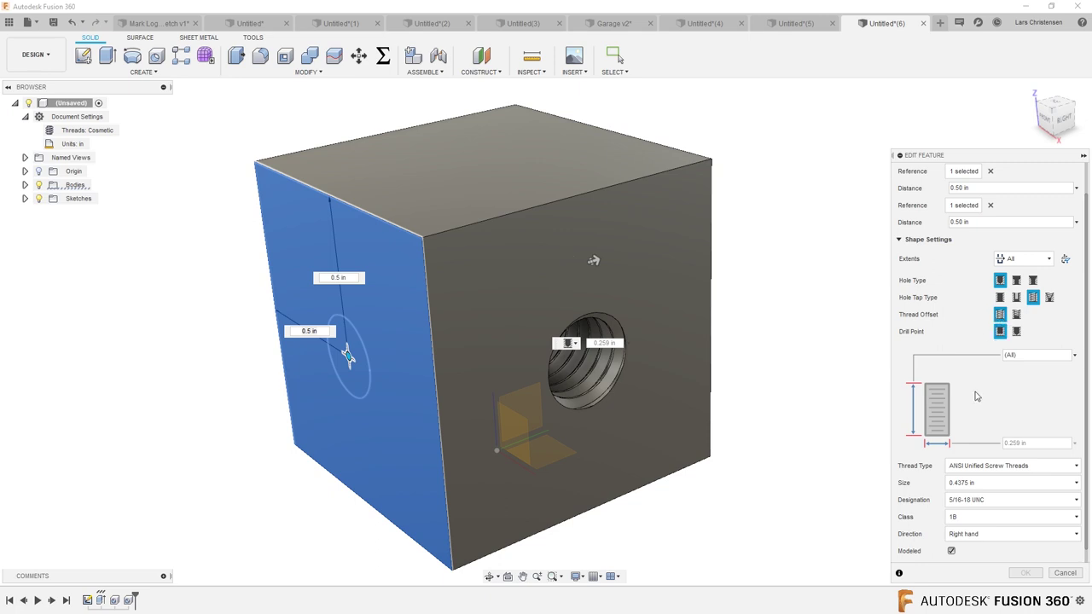
Recheck the 0.3125 in size and All extents, then cancel the hole edits
left_click(989, 483)
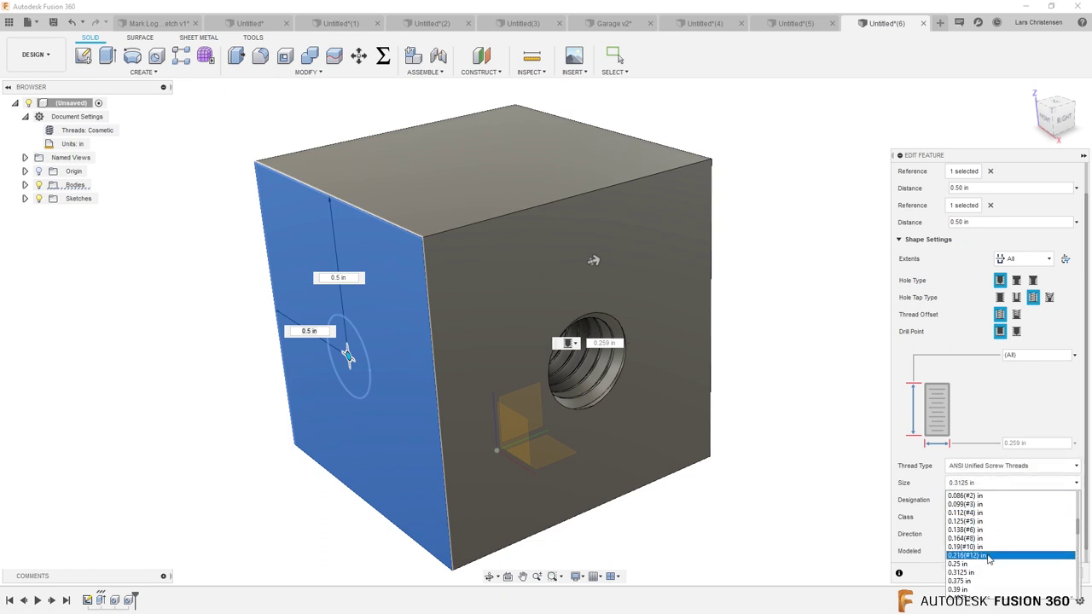
left_click(988, 572)
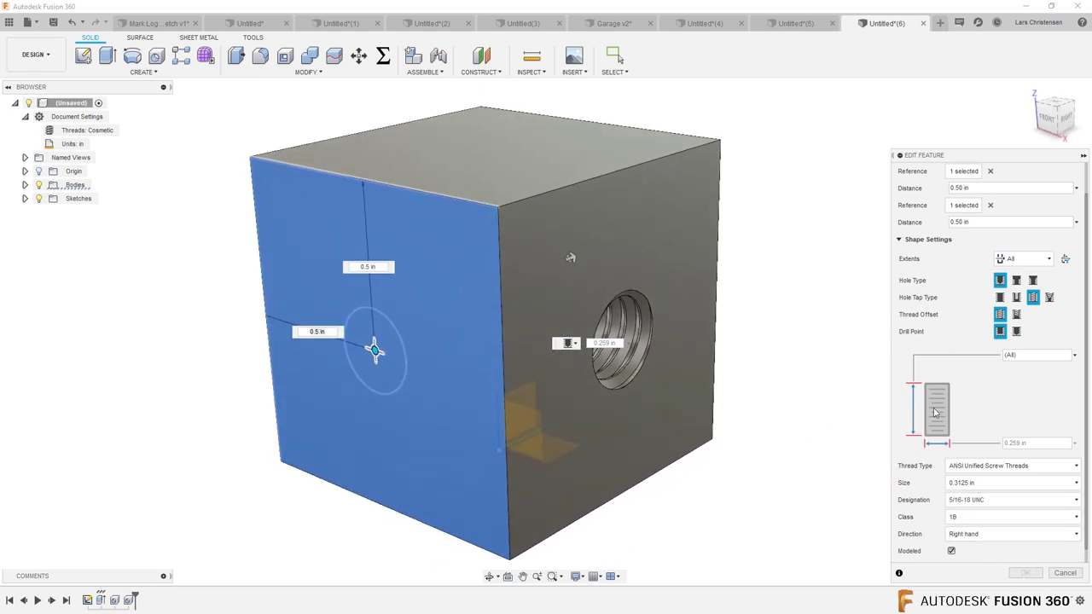
scroll(995, 388, "up", 1)
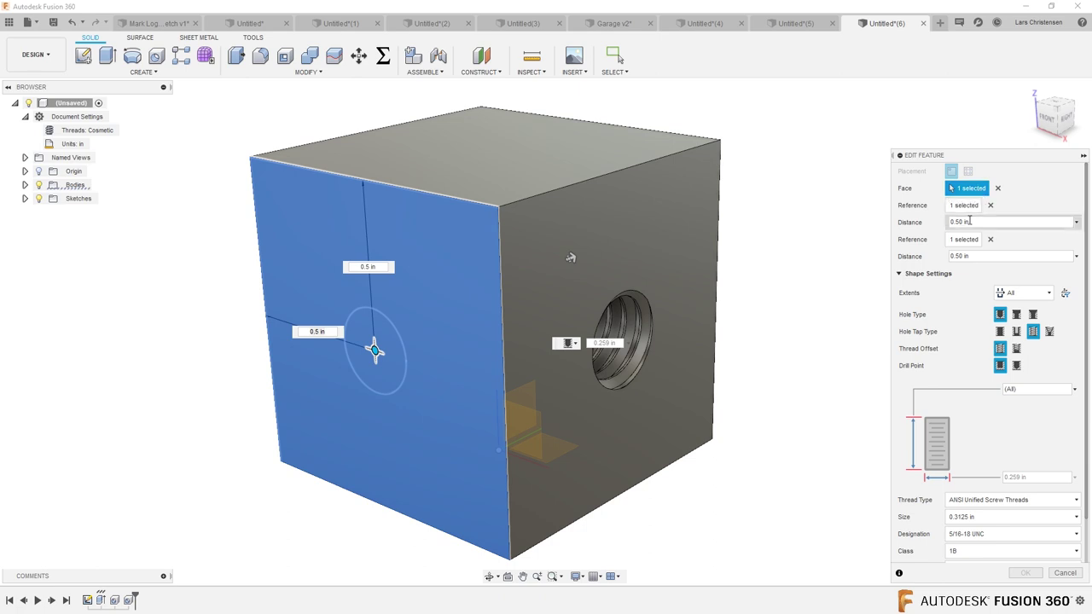
left_click(1015, 294)
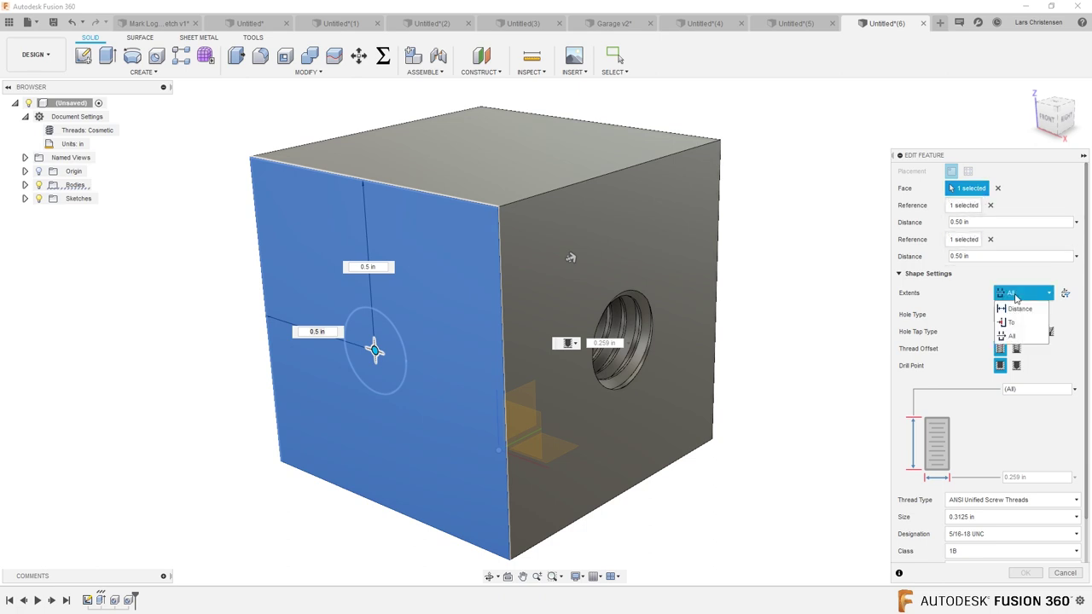
left_click(1064, 292)
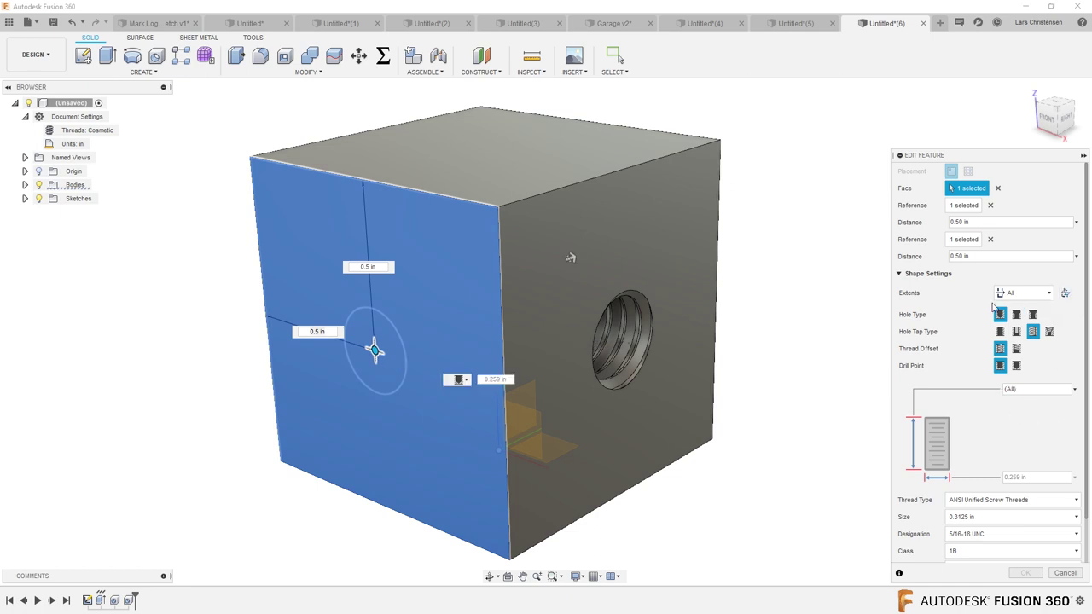
scroll(965, 447, "down", 2)
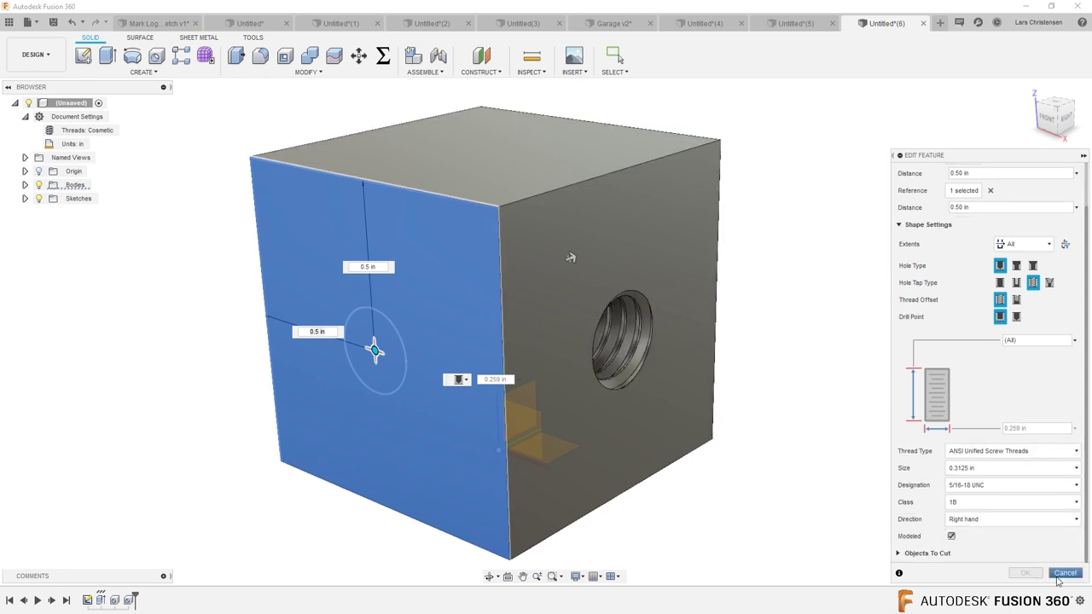
left_click(1026, 573)
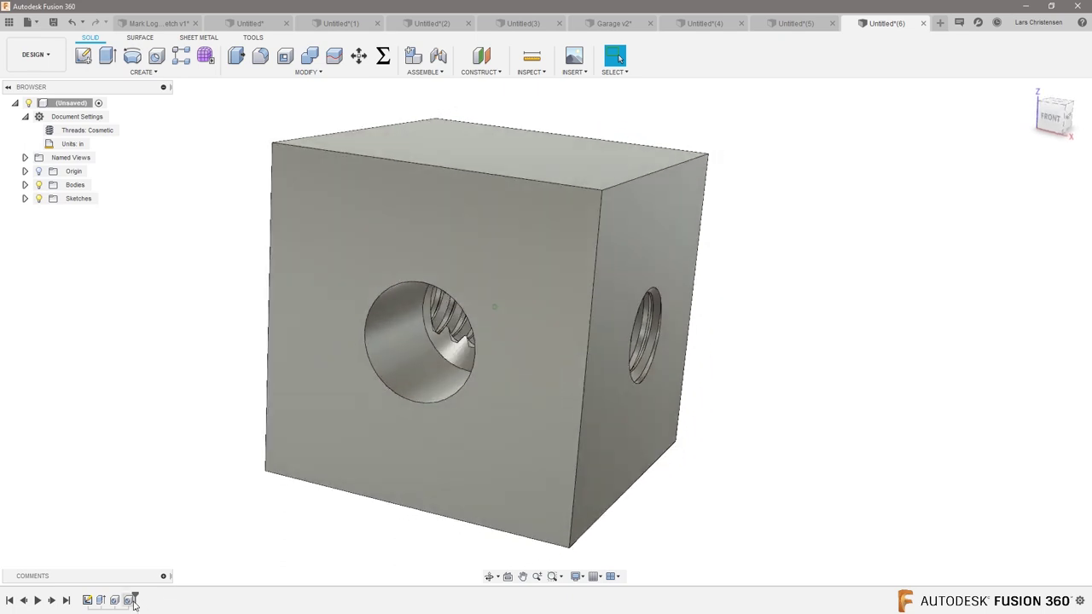
Reopen the second hole as a tapped hole with modeled threads
right_click(127, 599)
left_click(164, 499)
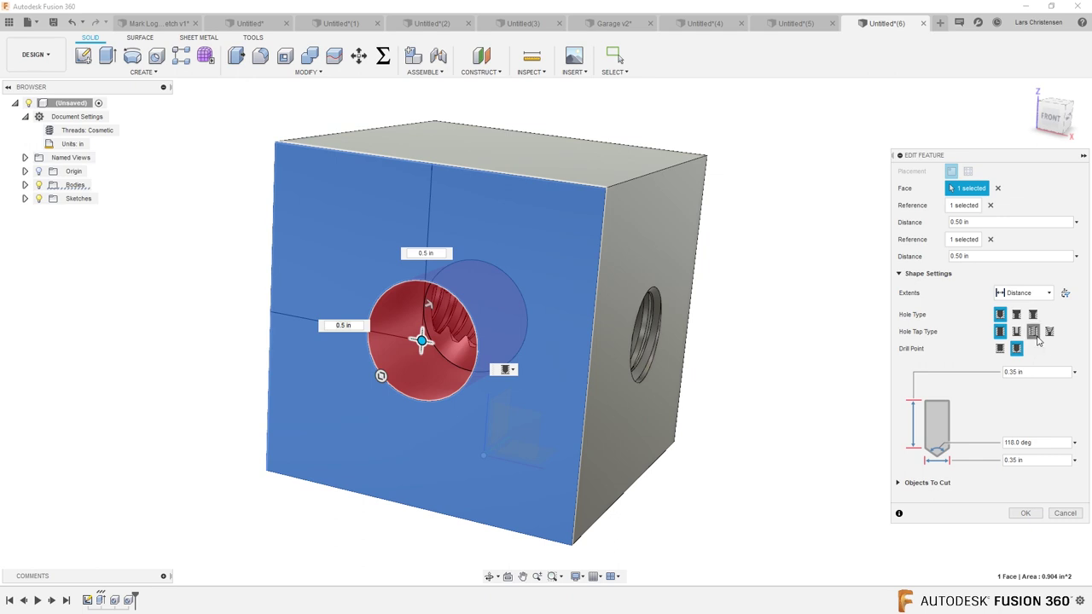
left_click(1037, 338)
scroll(977, 439, "down", 2)
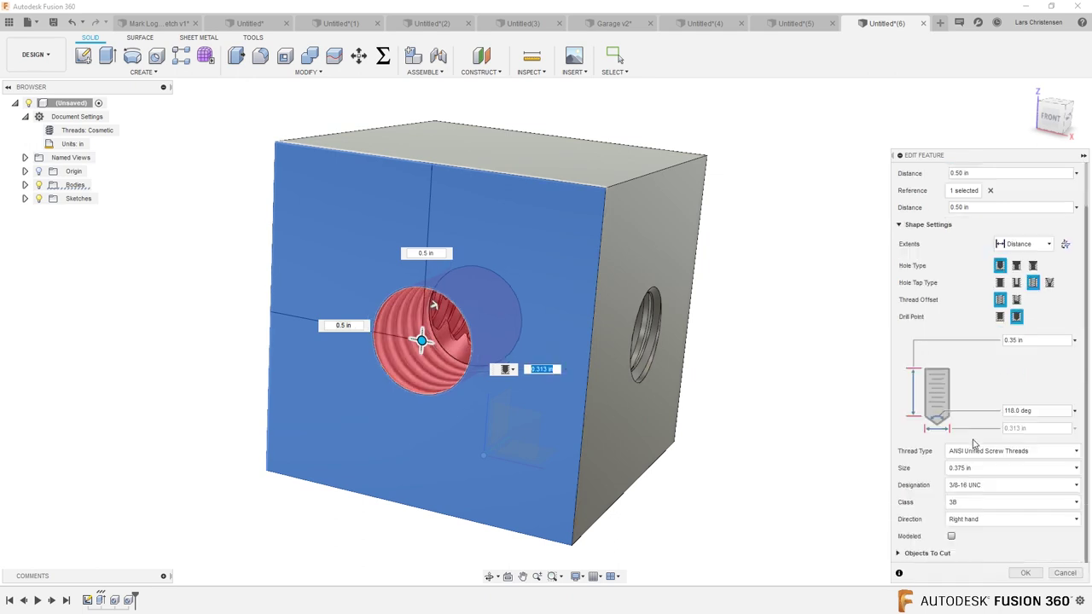
left_click(951, 536)
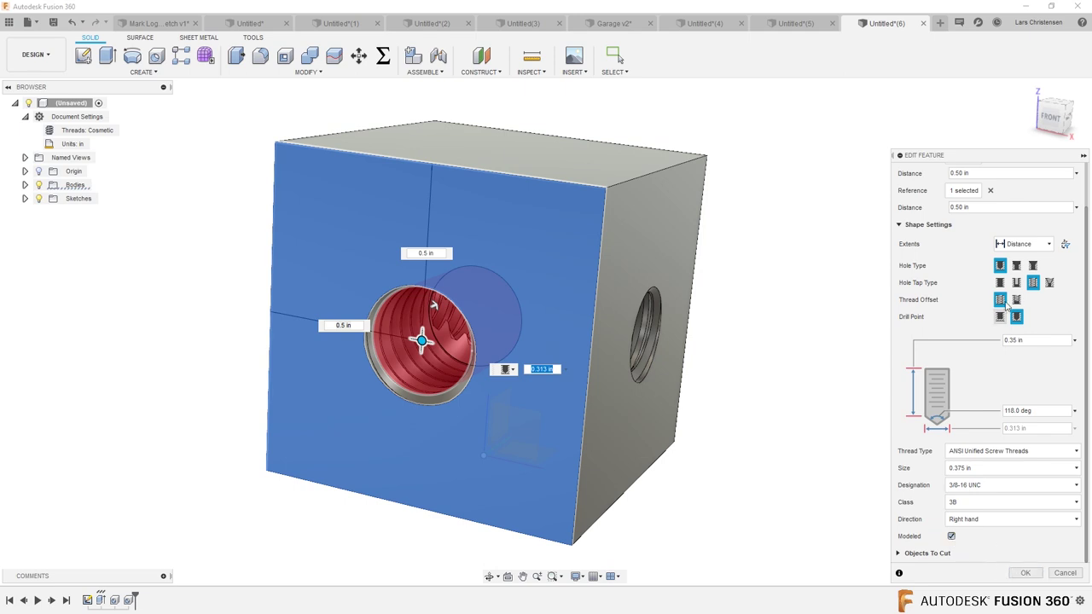
left_click(1023, 244)
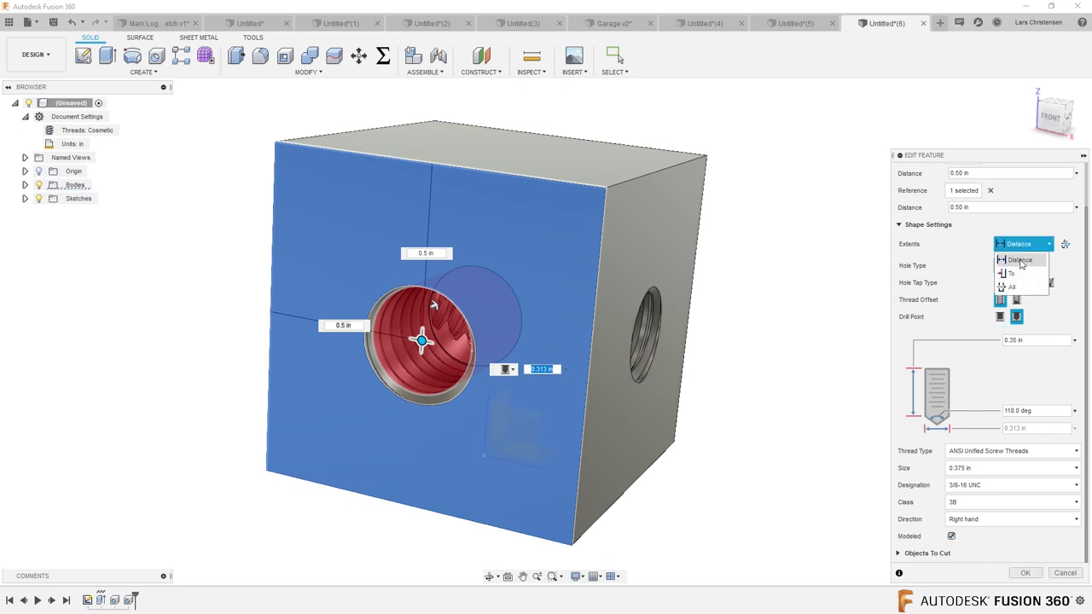
left_click(1018, 290)
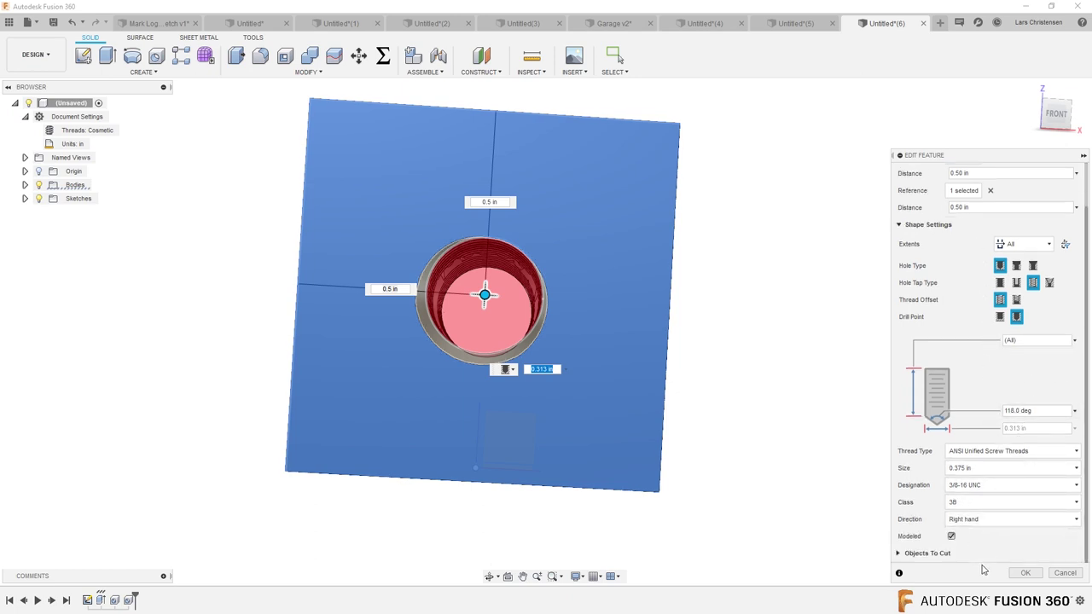
Pick the 0.3125 in size, cancel the edit, and delete the hole
left_click(972, 467)
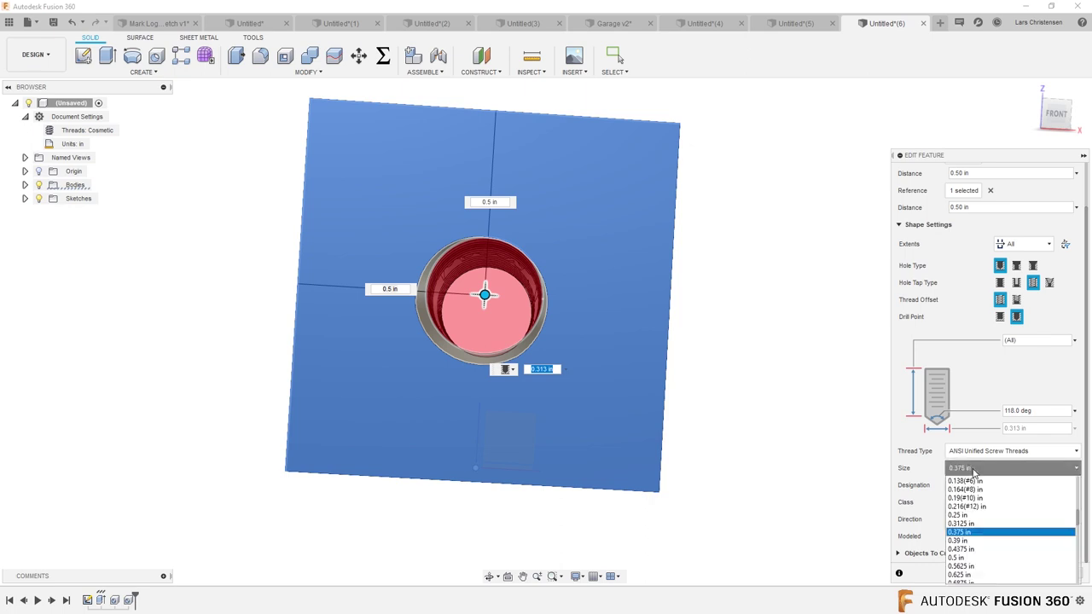
left_click(968, 527)
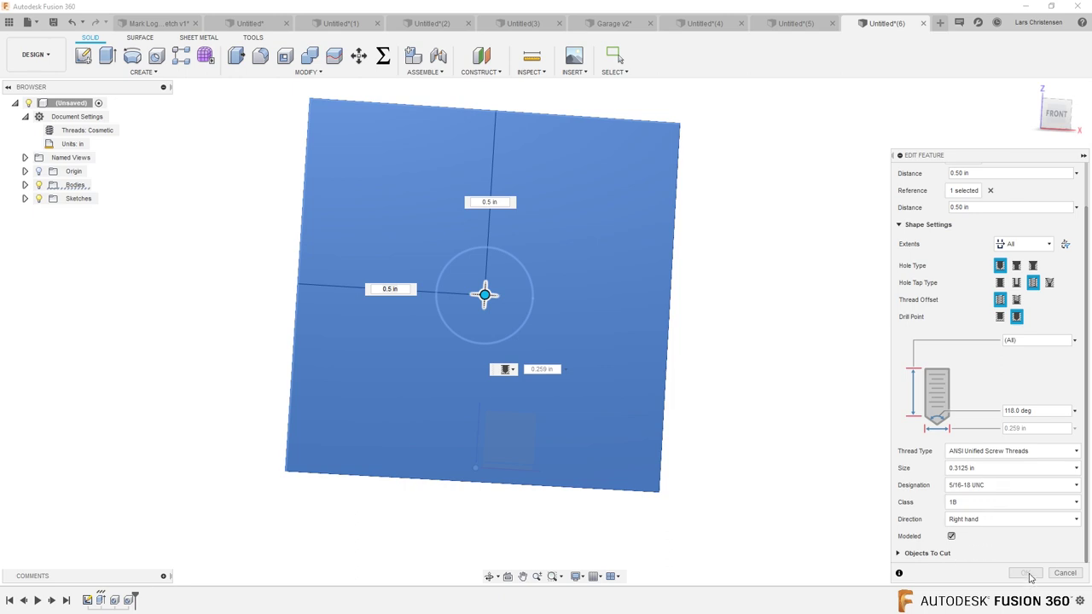
left_click(1064, 572)
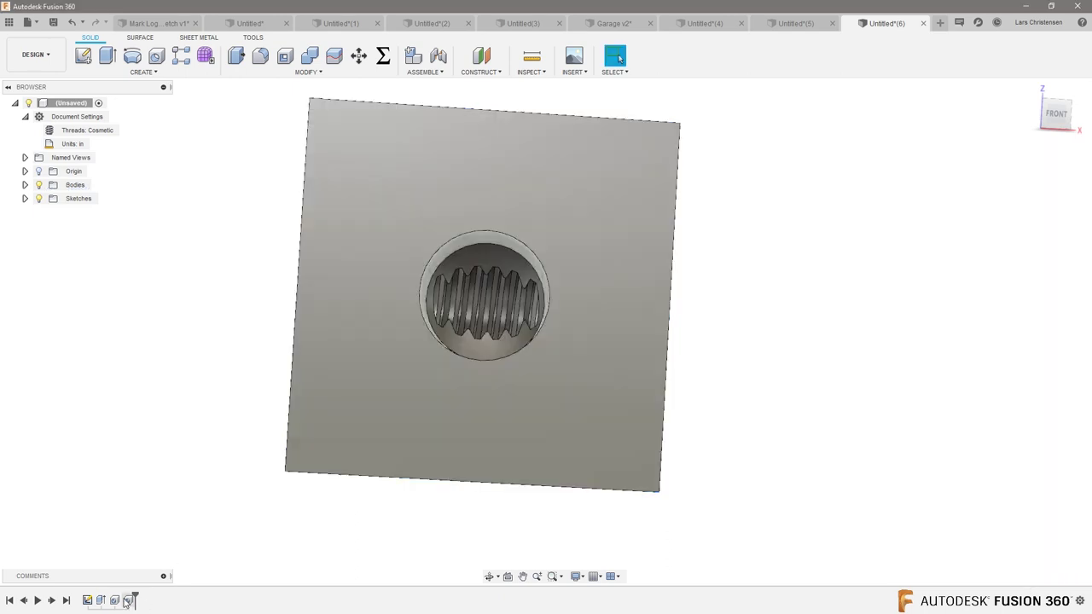
key("Delete")
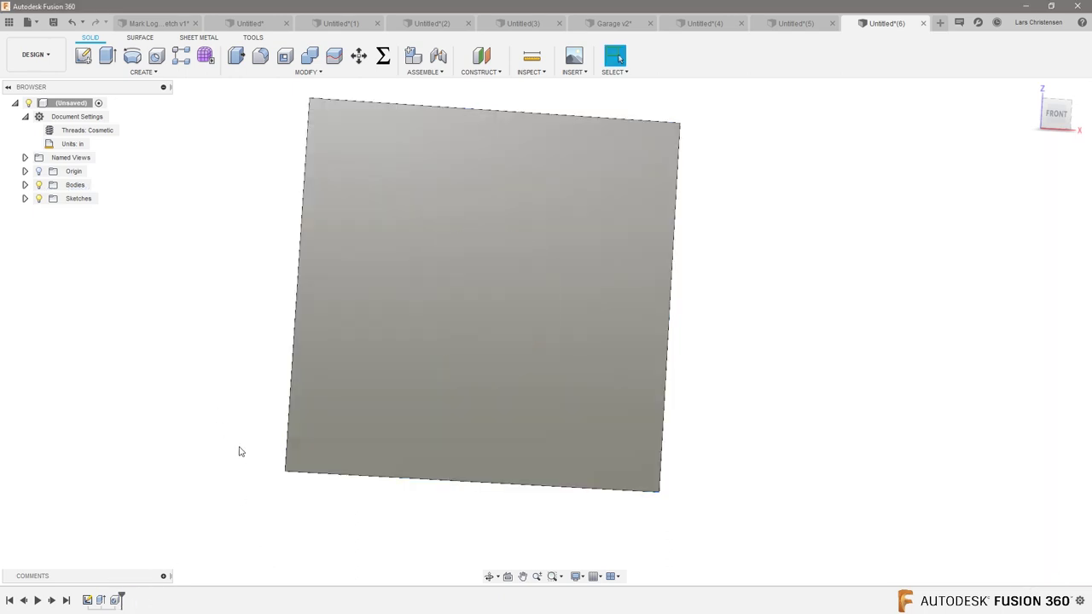
Place a new hole on the cube's front face, 0.5 in from the top and left edges
left_click(142, 71)
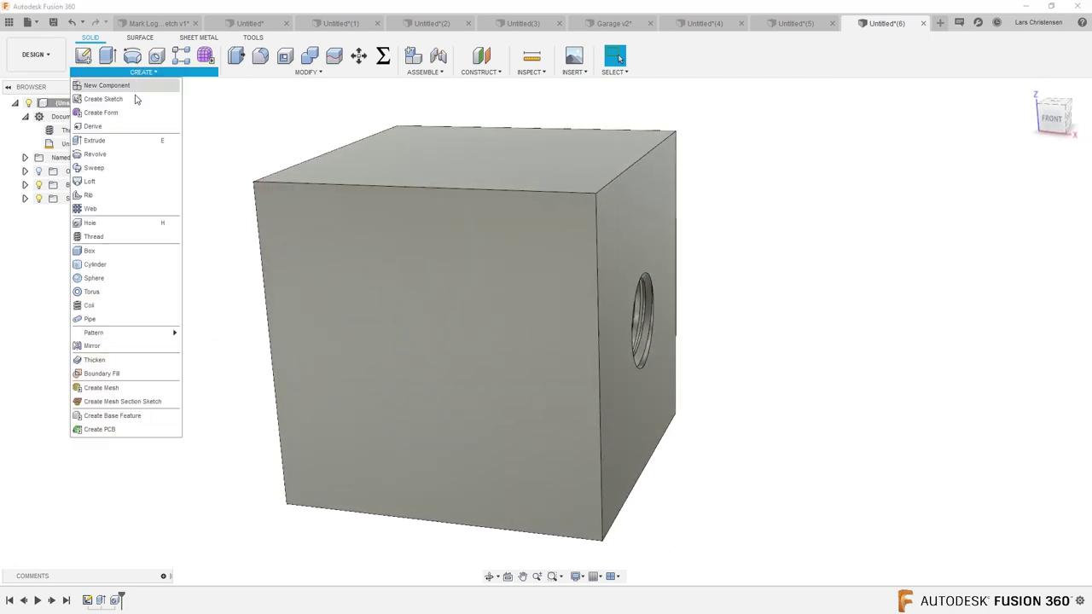
left_click(114, 223)
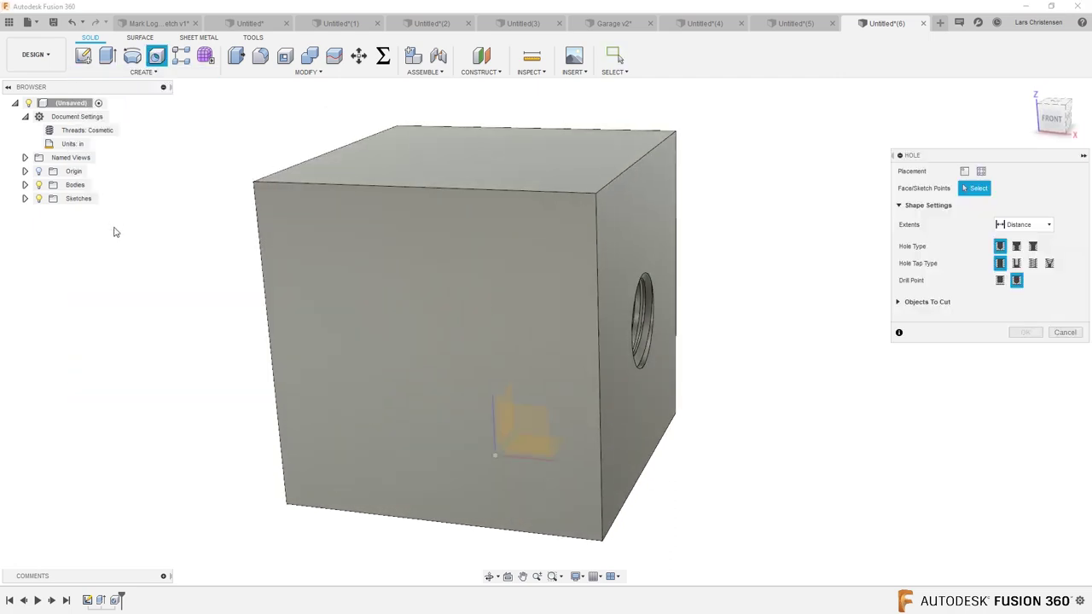
left_click(542, 338)
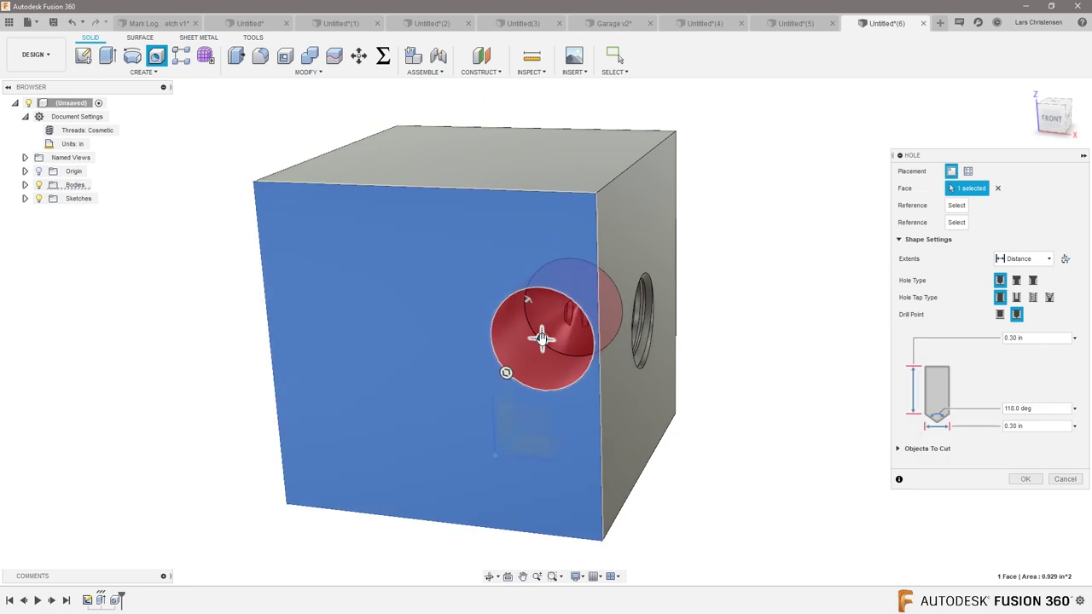
left_click(956, 206)
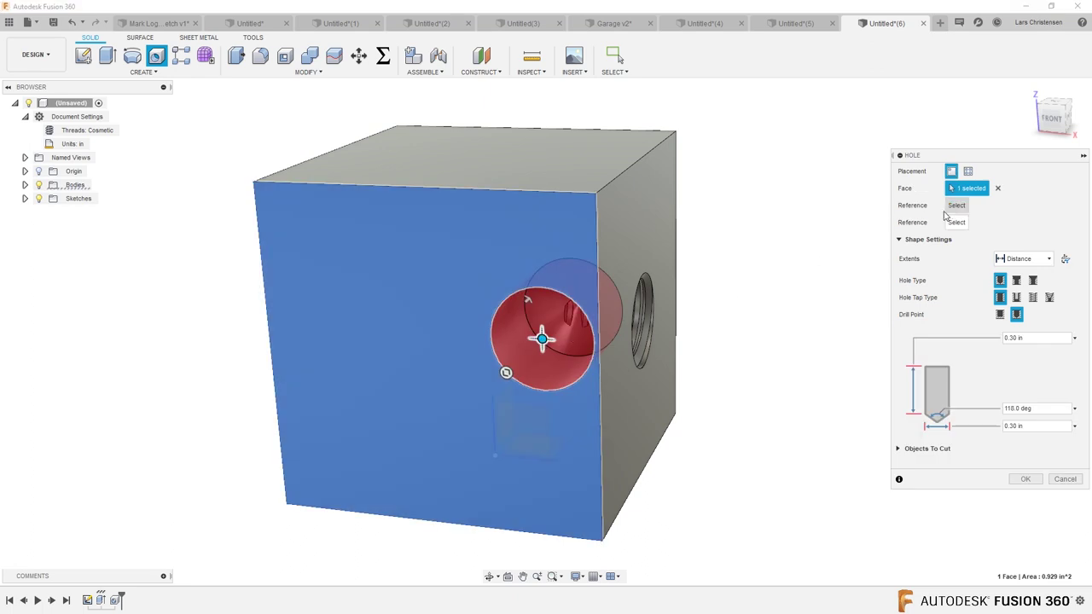
left_click(524, 191)
type(".5")
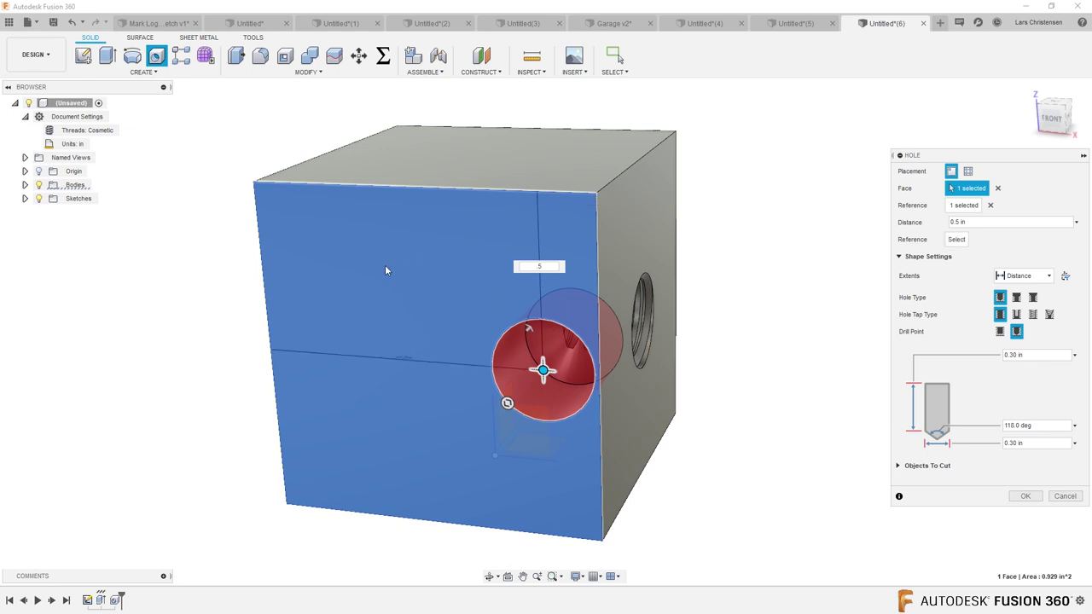
left_click(266, 297)
type("5")
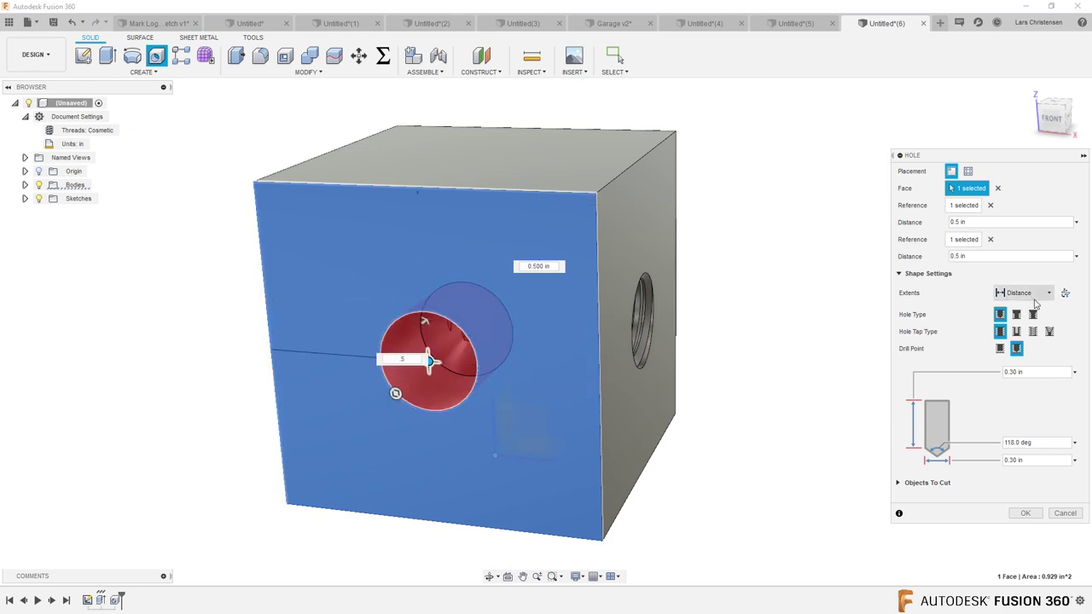
Make it a through-all, modeled 5/16-18 UNC tapped hole and create it
left_click(1028, 294)
left_click(1028, 335)
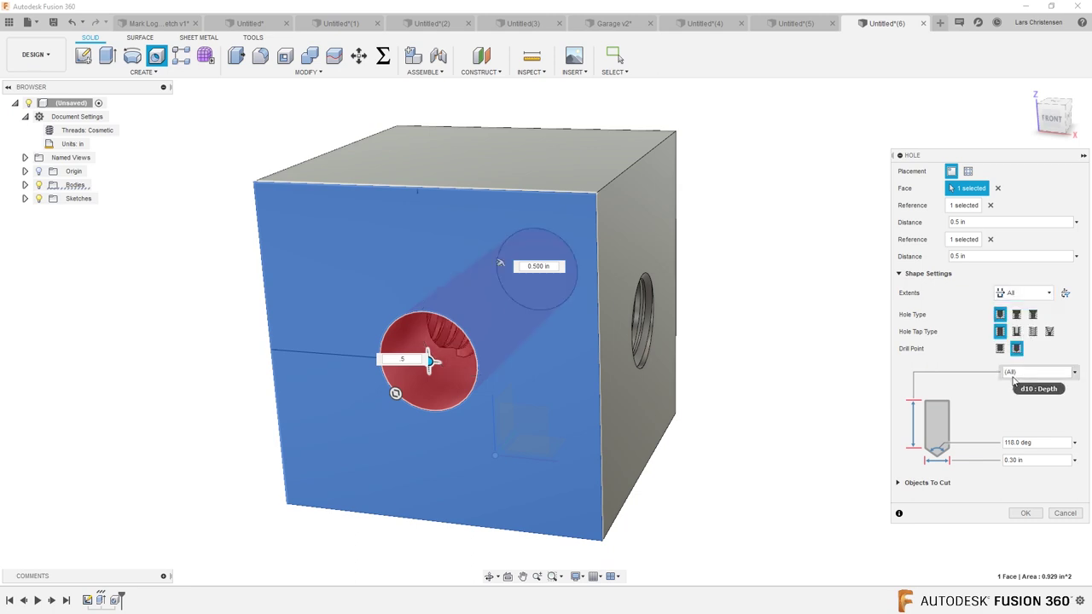
left_click(1032, 332)
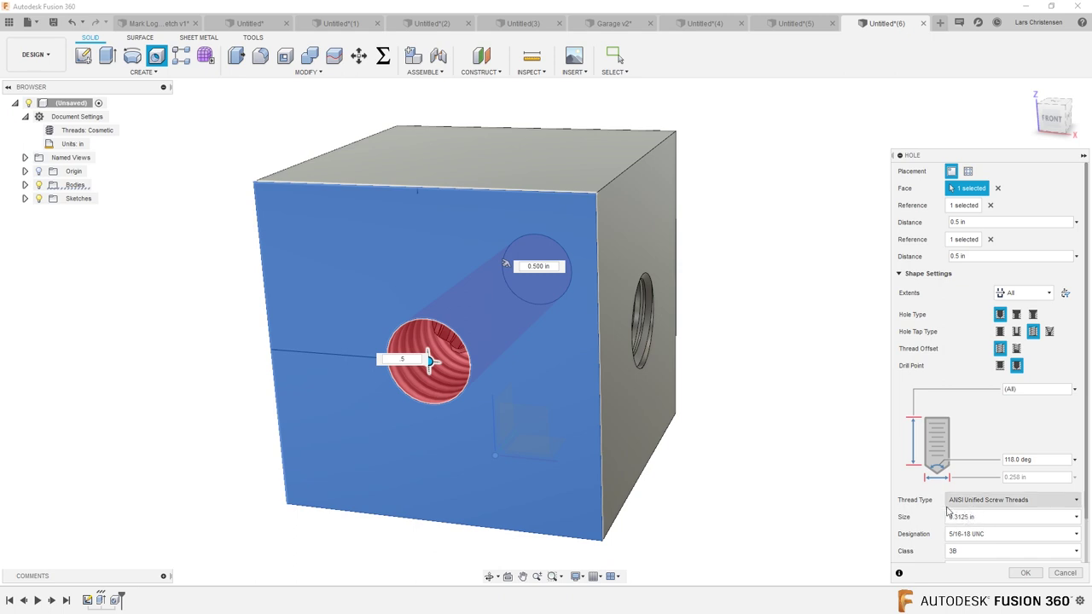
scroll(956, 529, "down", 1)
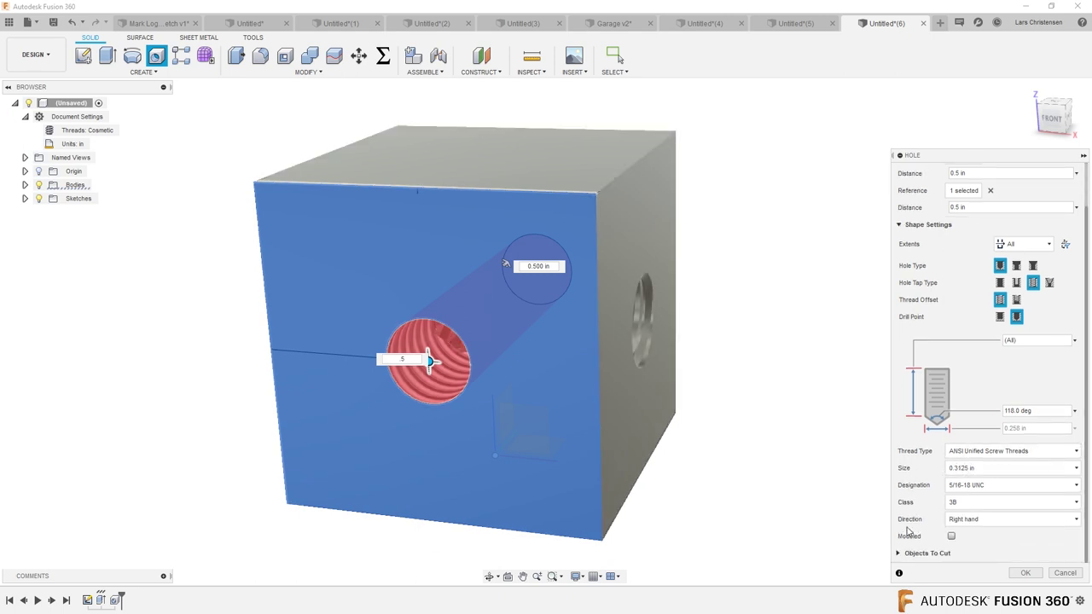
left_click(951, 537)
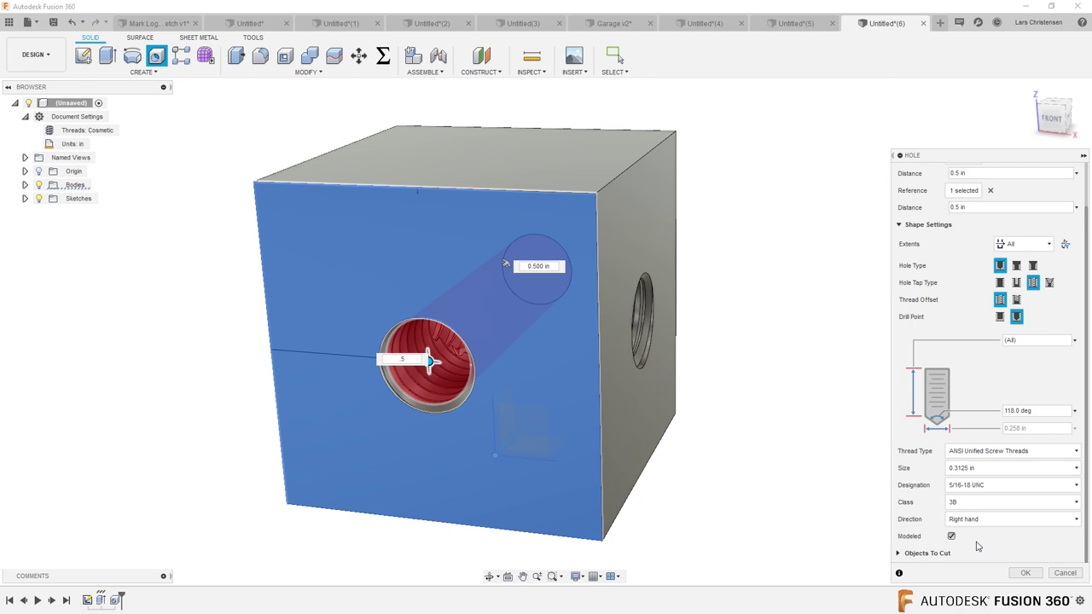
left_click(1025, 572)
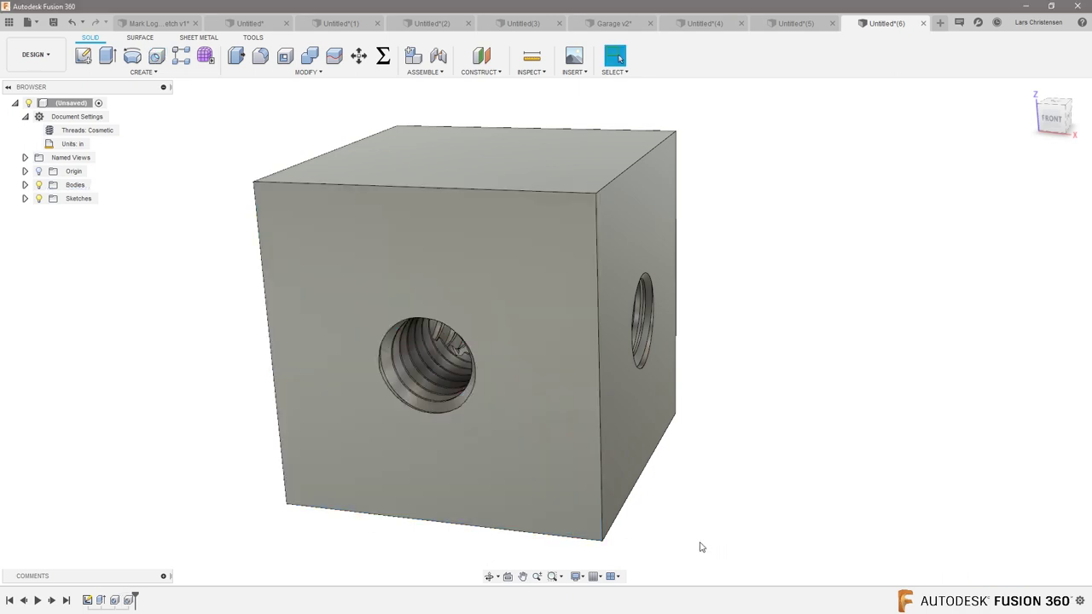
Position a second hole on the cube's top face, 0.5 in from two edges
middle_click_drag(653, 421, 624, 264, "shift")
left_click(136, 73)
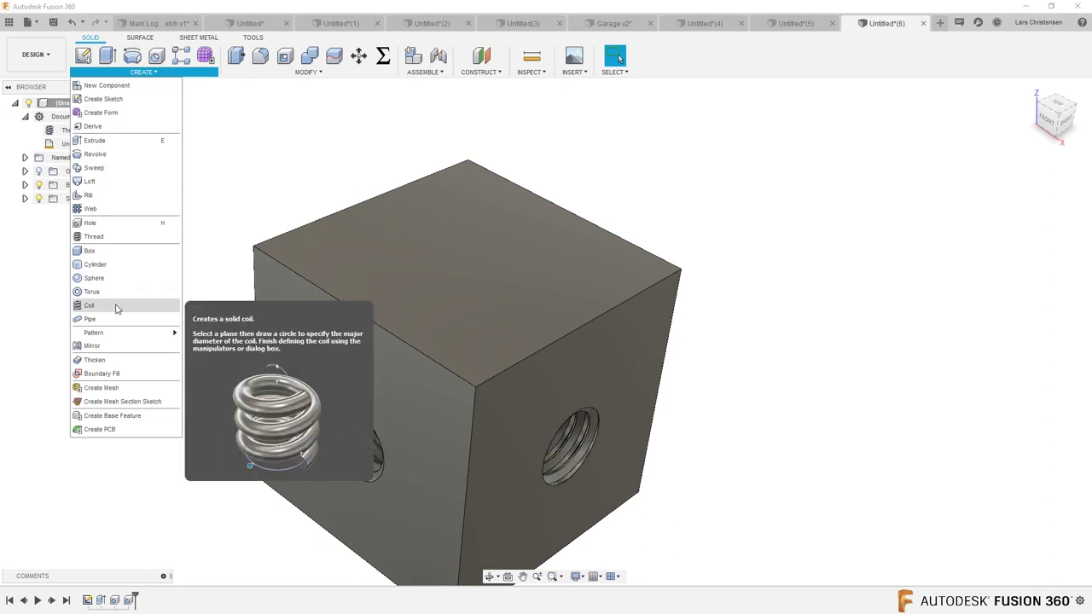
left_click(99, 223)
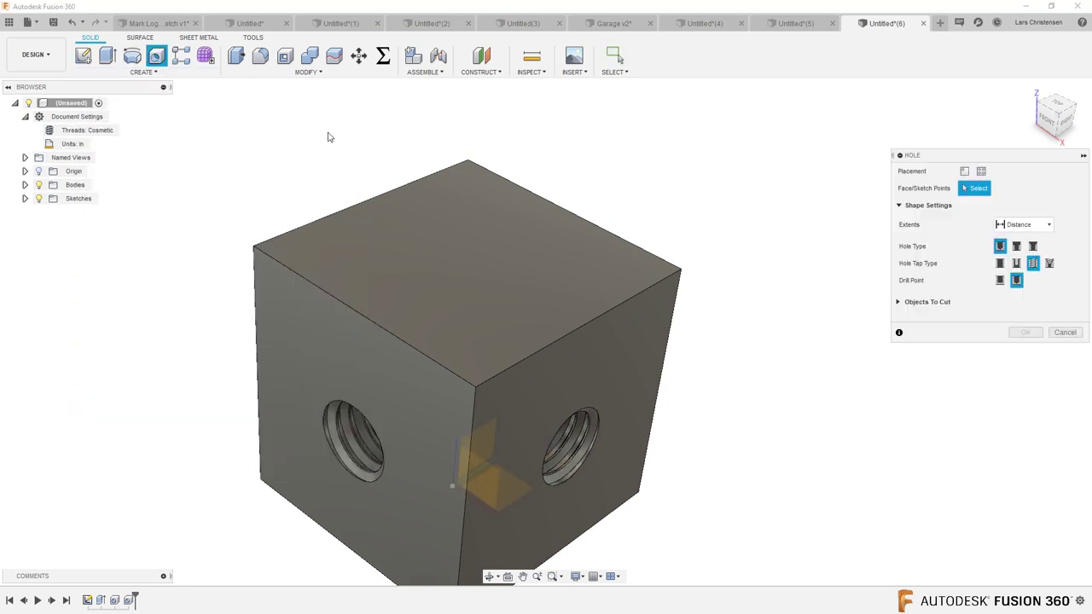
left_click(466, 259)
left_click(967, 206)
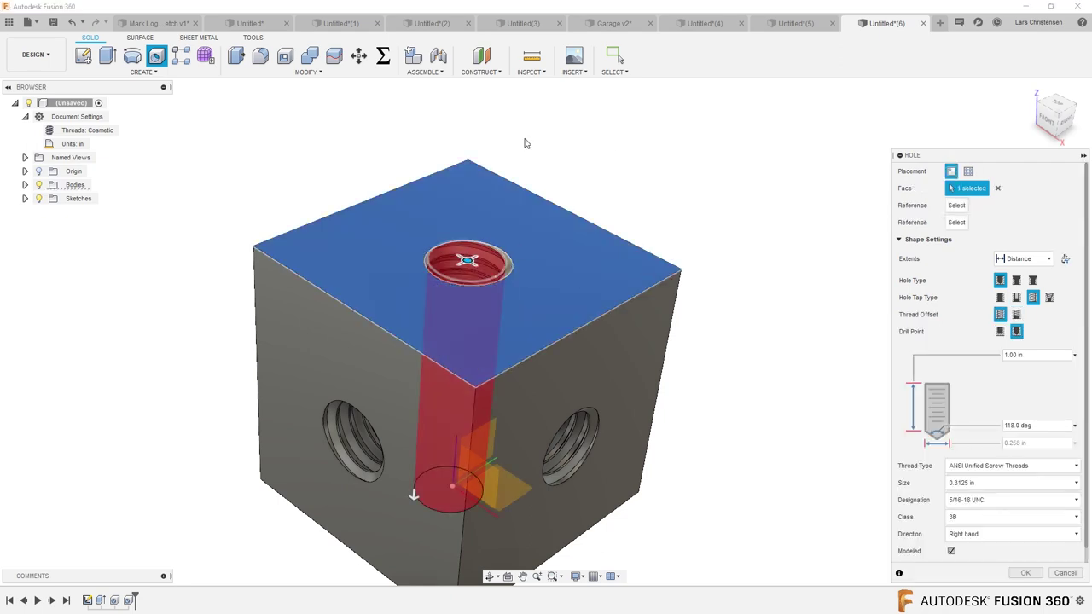
left_click(418, 181)
key("BackSpace")
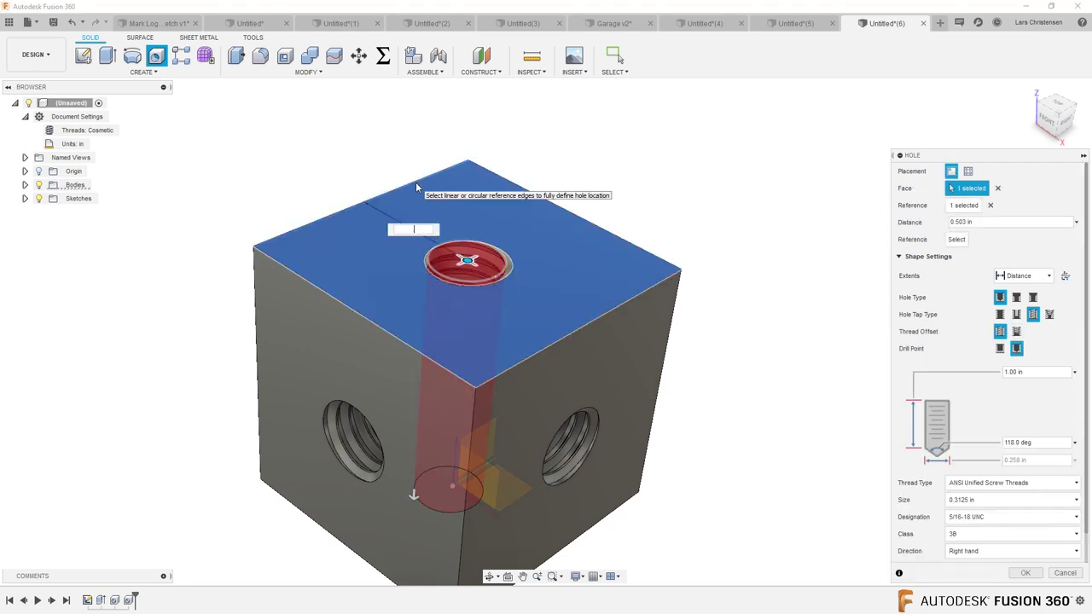
type(".5")
key("Return")
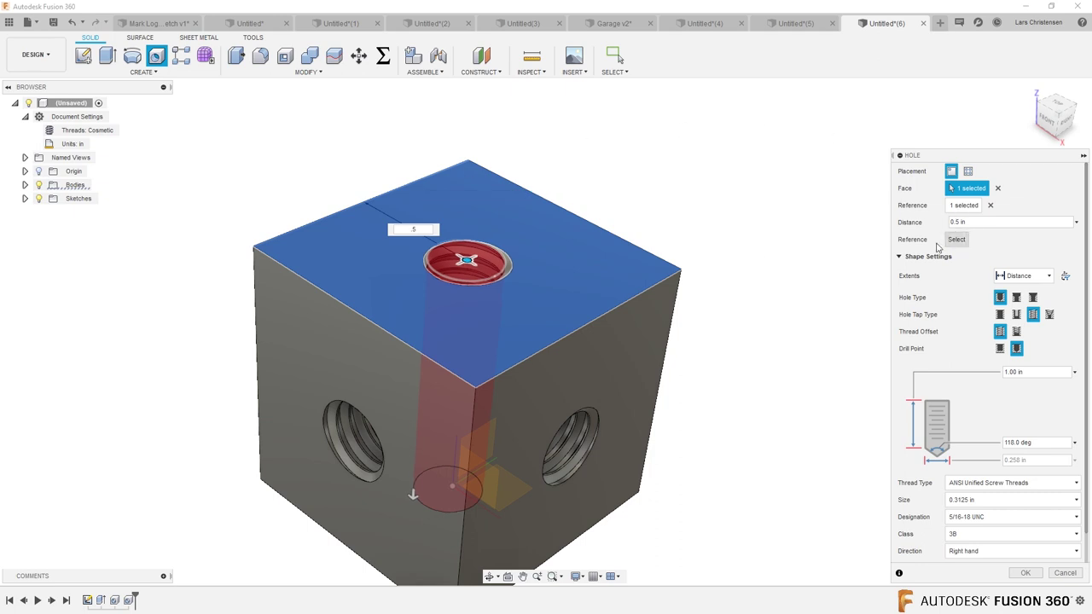
left_click(382, 335)
type(".5")
key("Return")
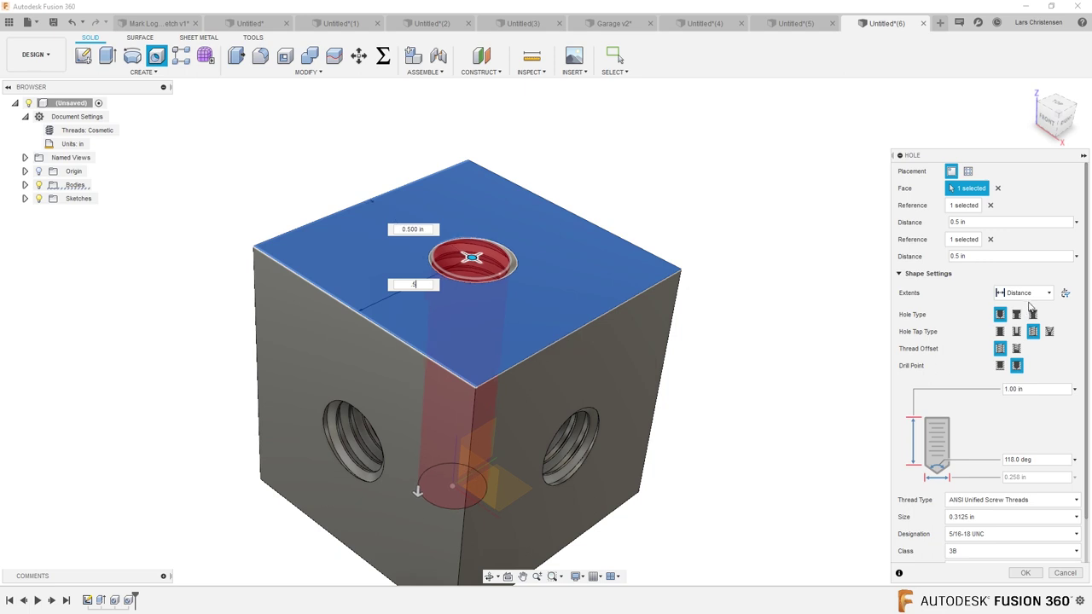
Set the top hole's extent to through-all and create the modeled threaded hole
left_click(1032, 295)
left_click(1022, 309)
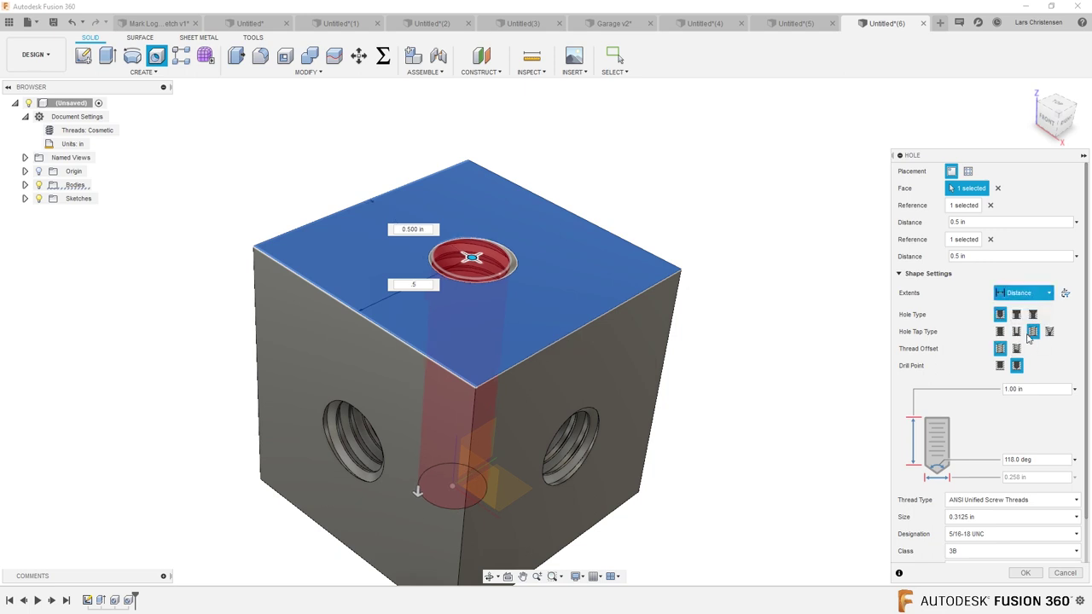
scroll(986, 499, "down", 1)
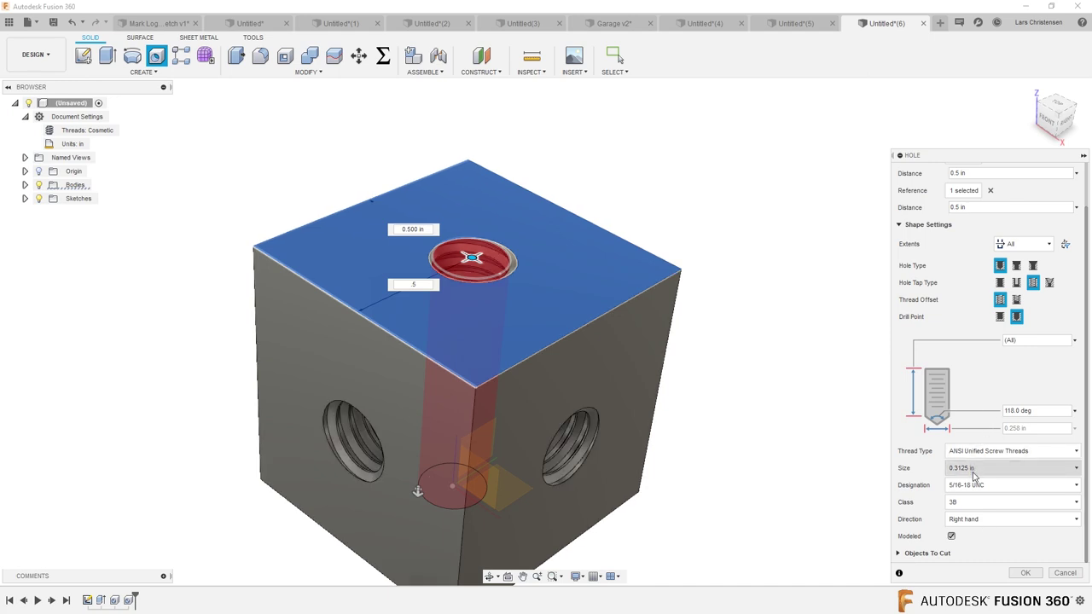
left_click(1027, 574)
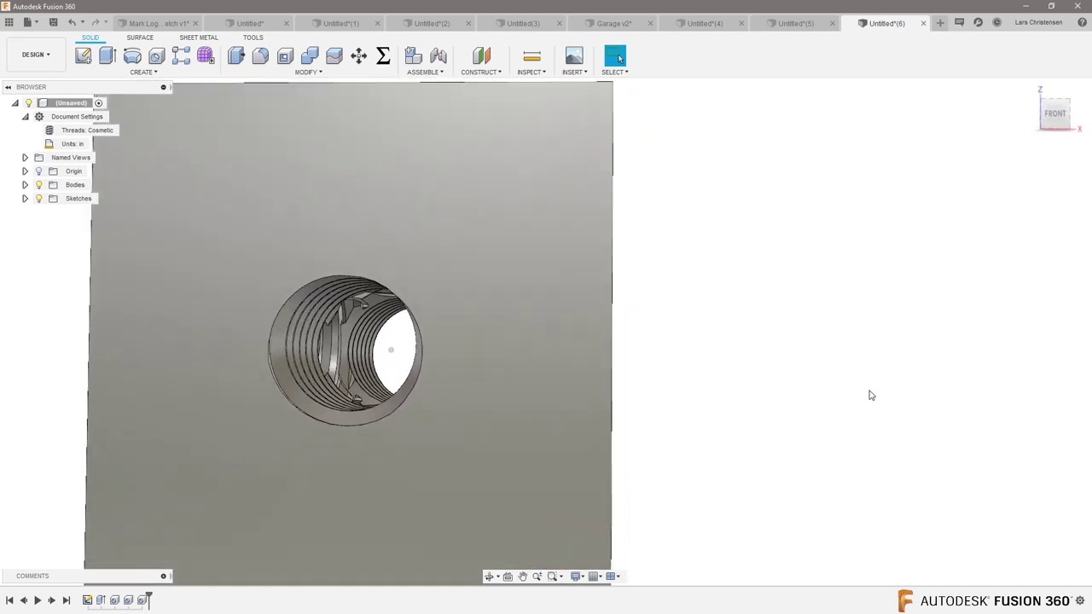
middle_click_drag(870, 395, 591, 418, "shift")
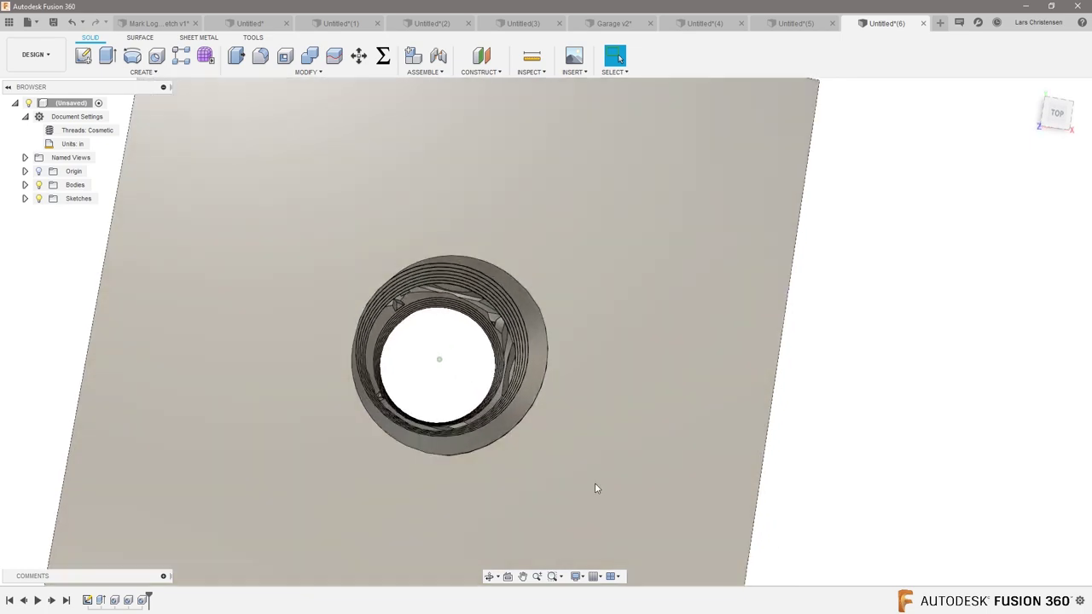
middle_click_drag(596, 487, 777, 365, "shift")
scroll(511, 456, "down", 6)
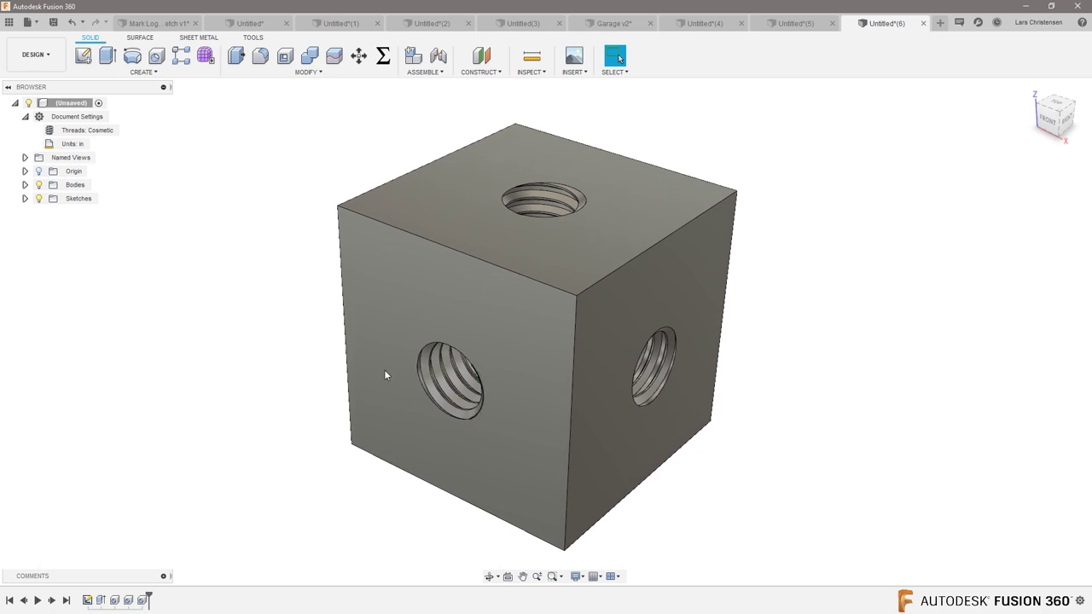
left_click(143, 72)
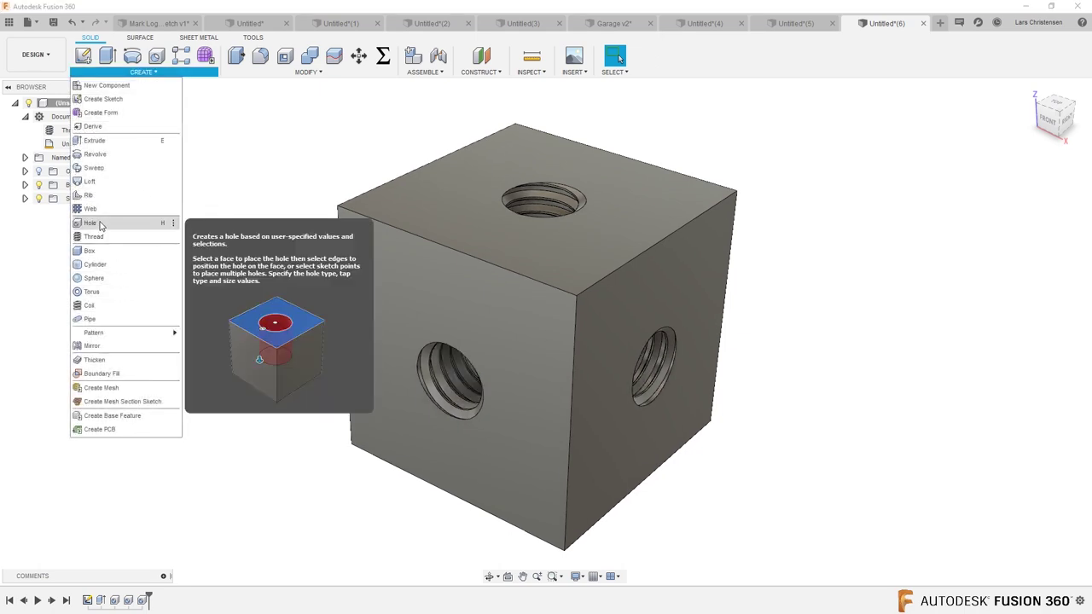
left_click(620, 58)
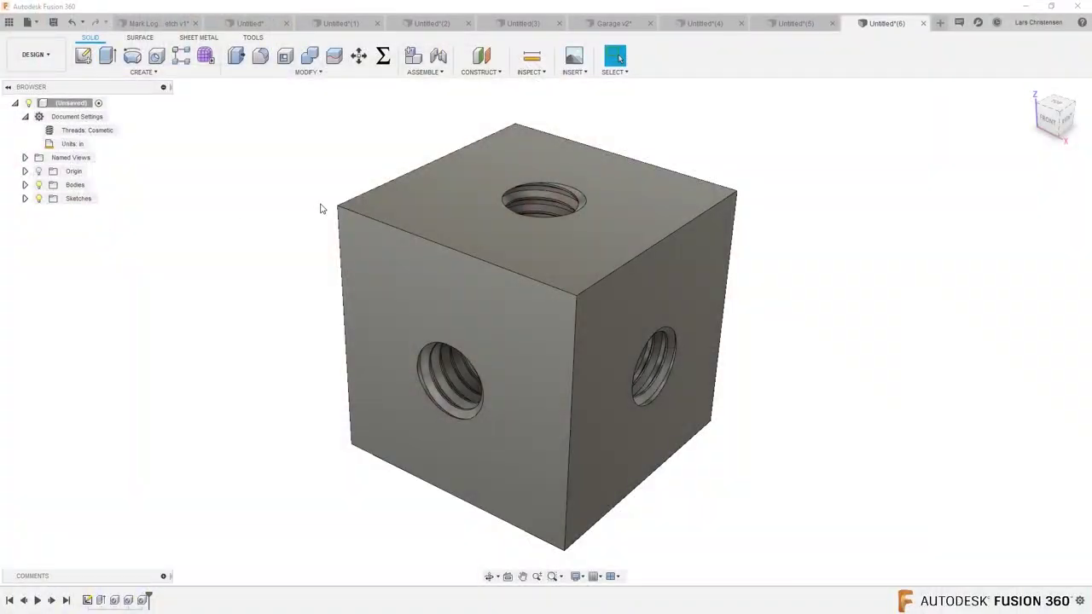
Start a new design in the Manufacture workspace and bring up the CAM Tool Library
left_click(939, 23)
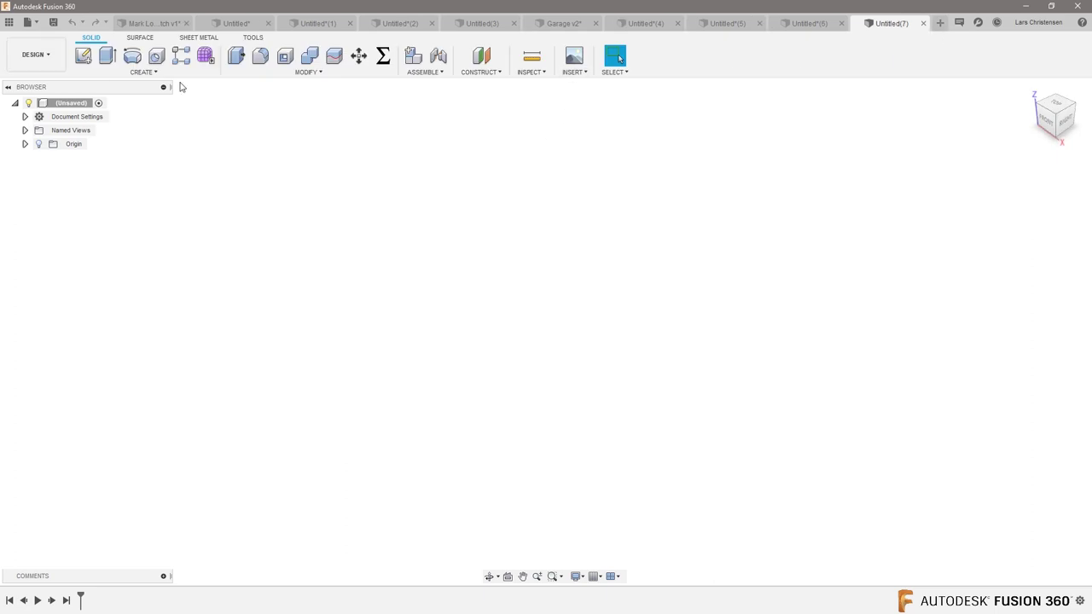
left_click(35, 54)
left_click(38, 160)
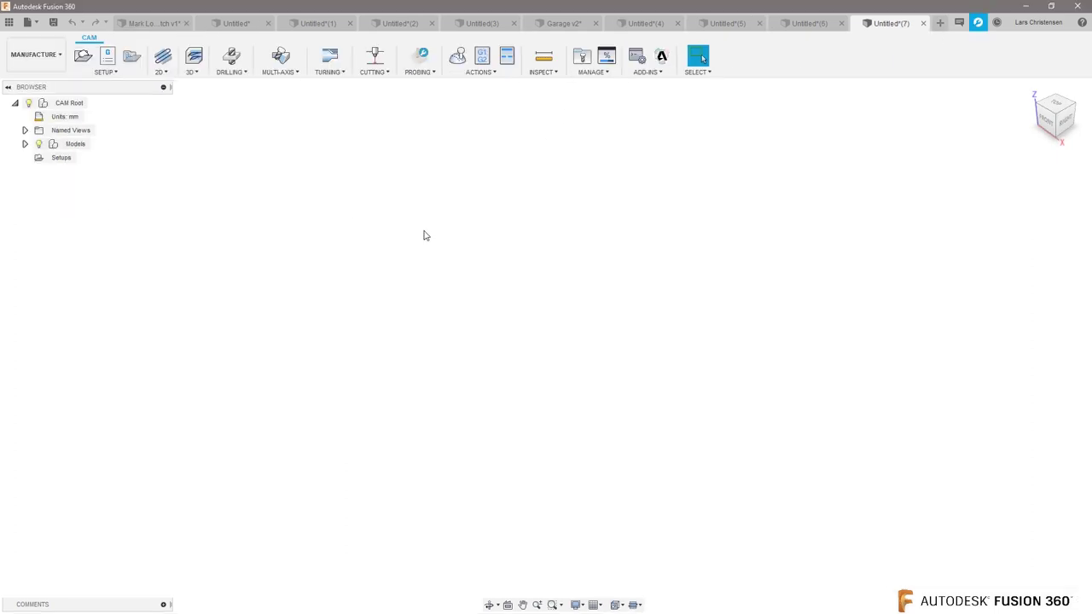
left_click(582, 58)
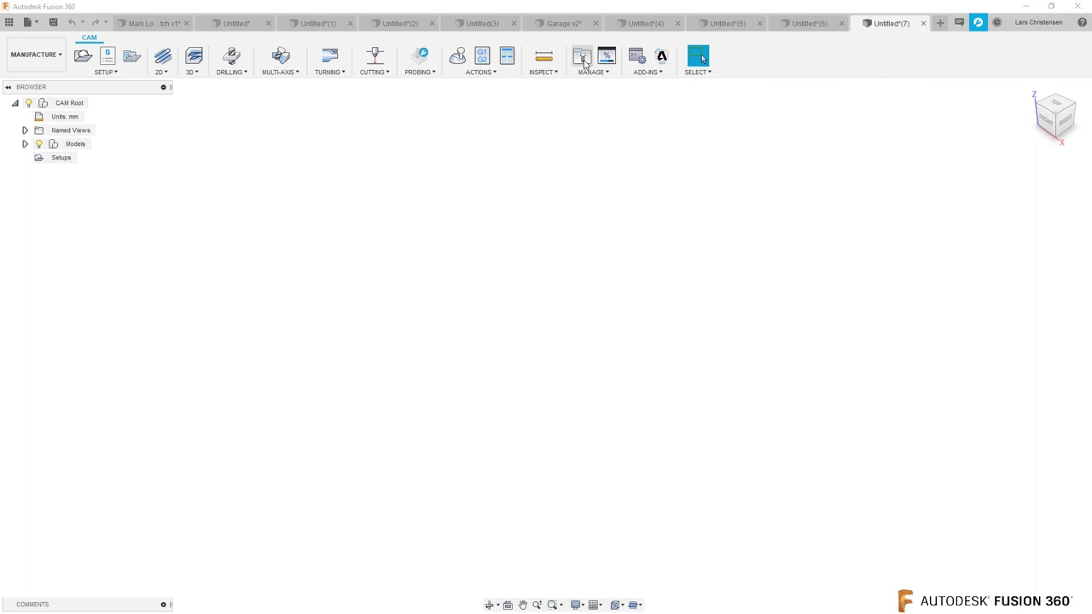
Start exporting the Axel tool library, then cancel without saving a file
left_click(303, 161)
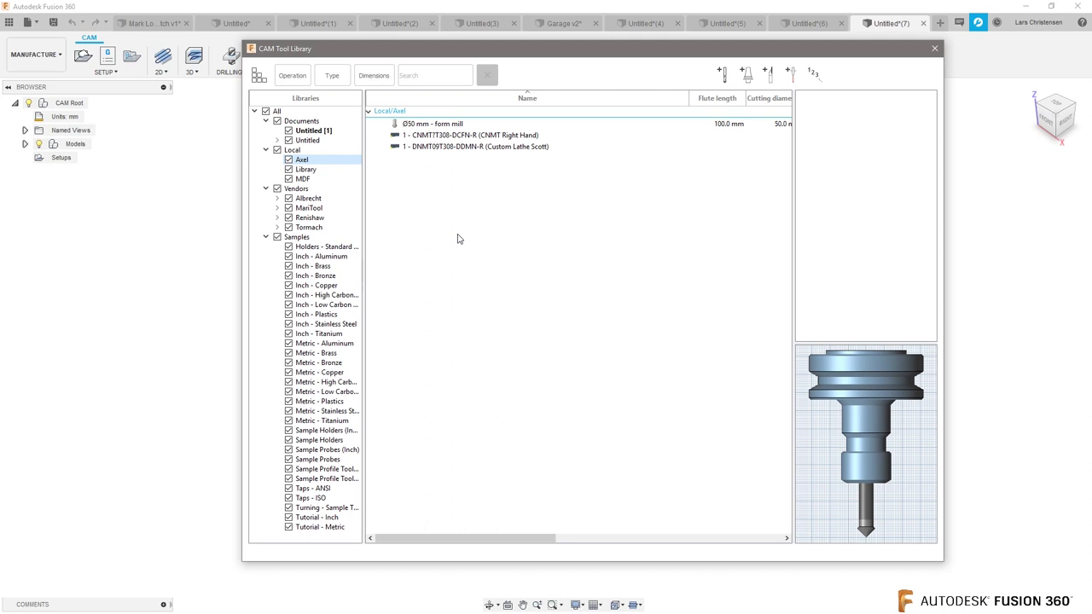
right_click(306, 159)
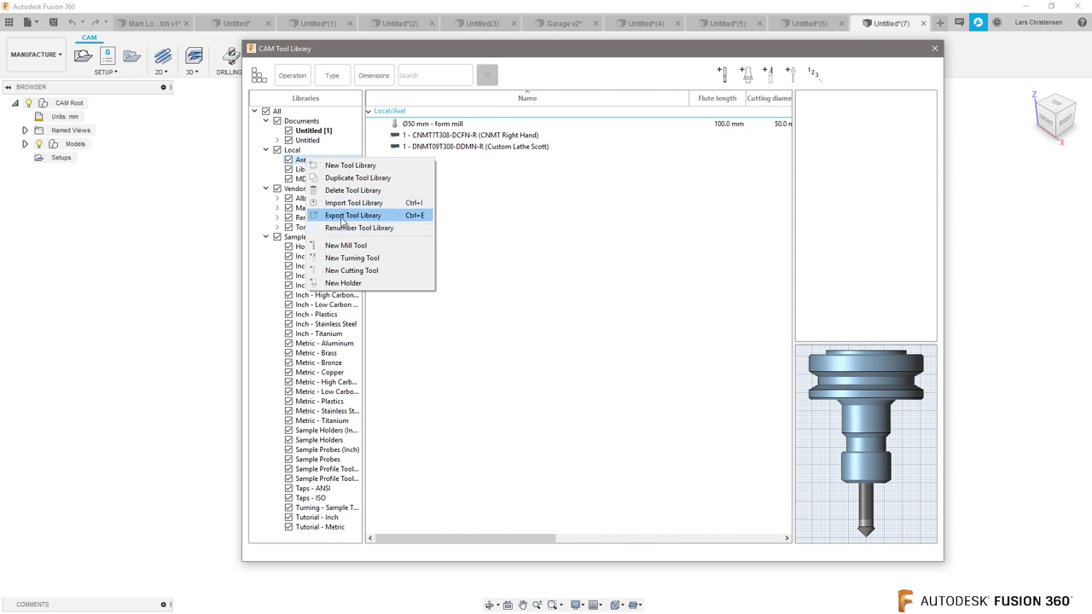
key("Escape")
right_click(303, 161)
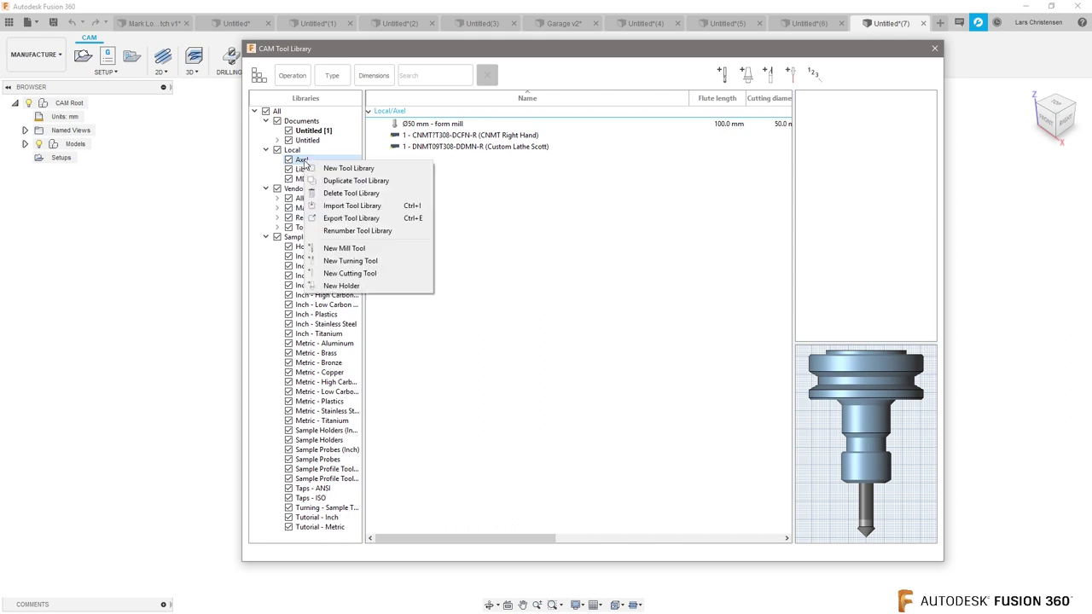
left_click(345, 218)
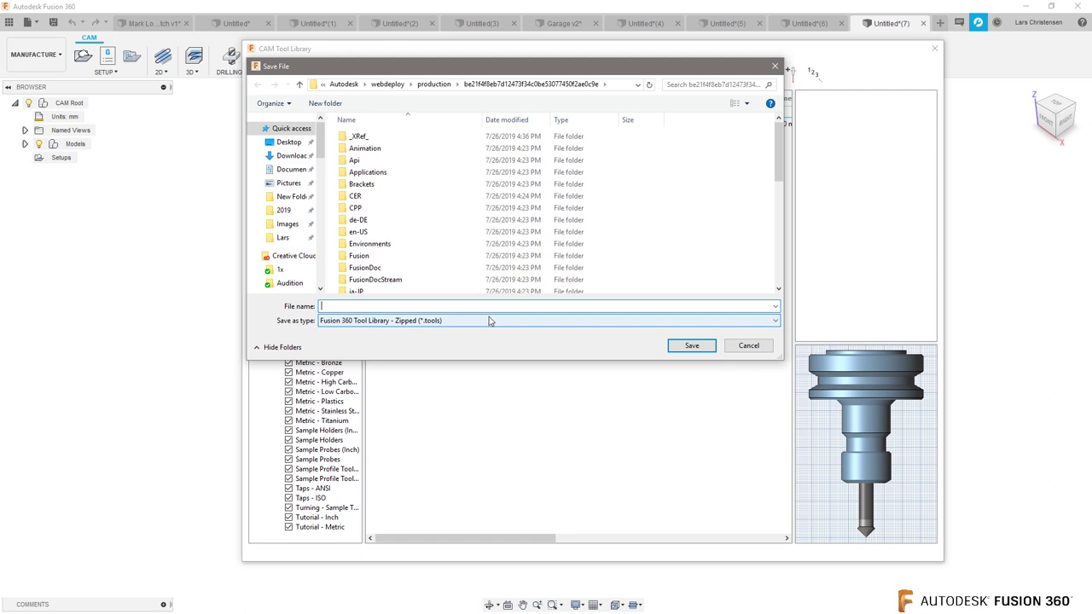
left_click(748, 346)
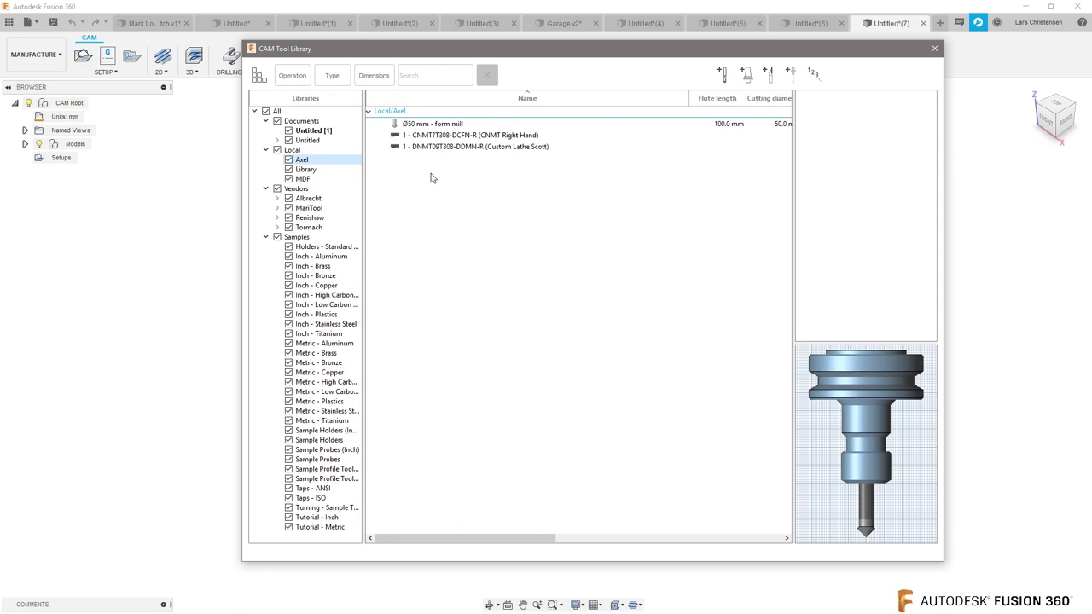
Select all Tutorial - Metric tools from the Ø50 mm face mill to the Ø20 mm spot drill
left_click(311, 528)
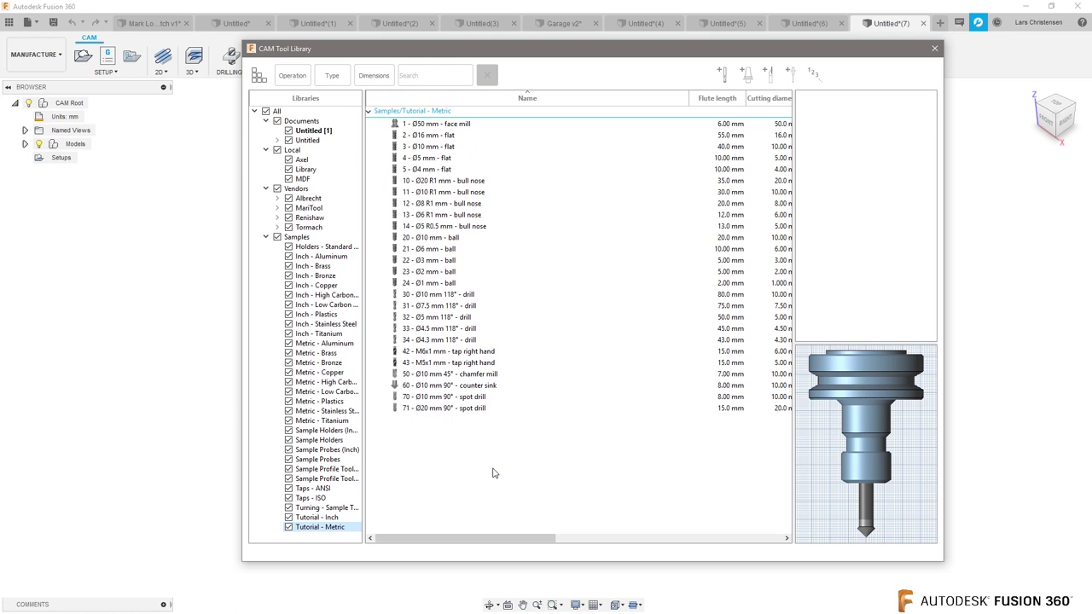
left_click(438, 126)
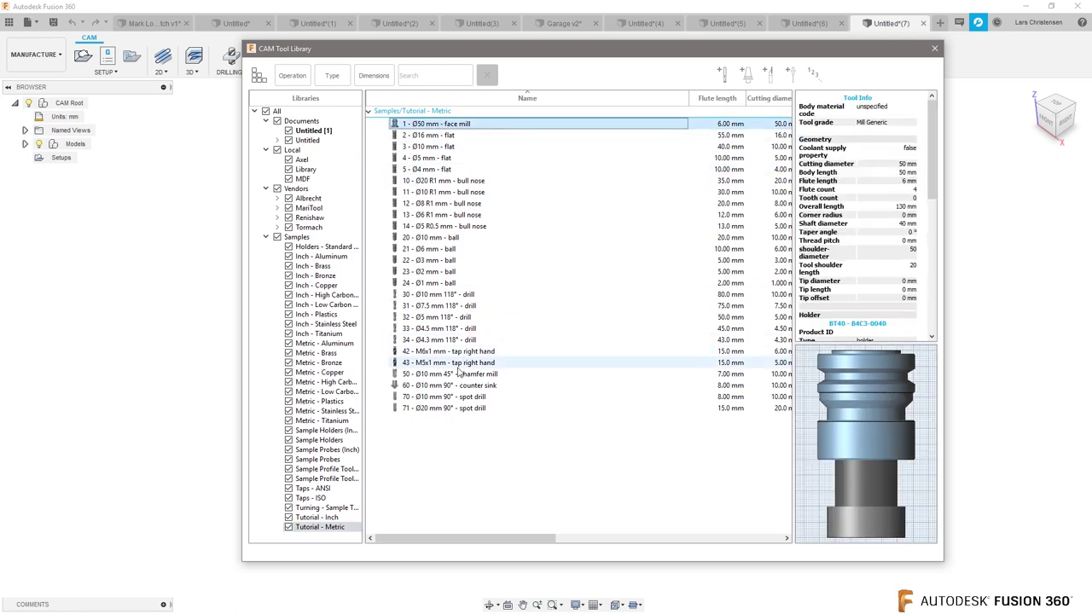
left_click(442, 409, "shift")
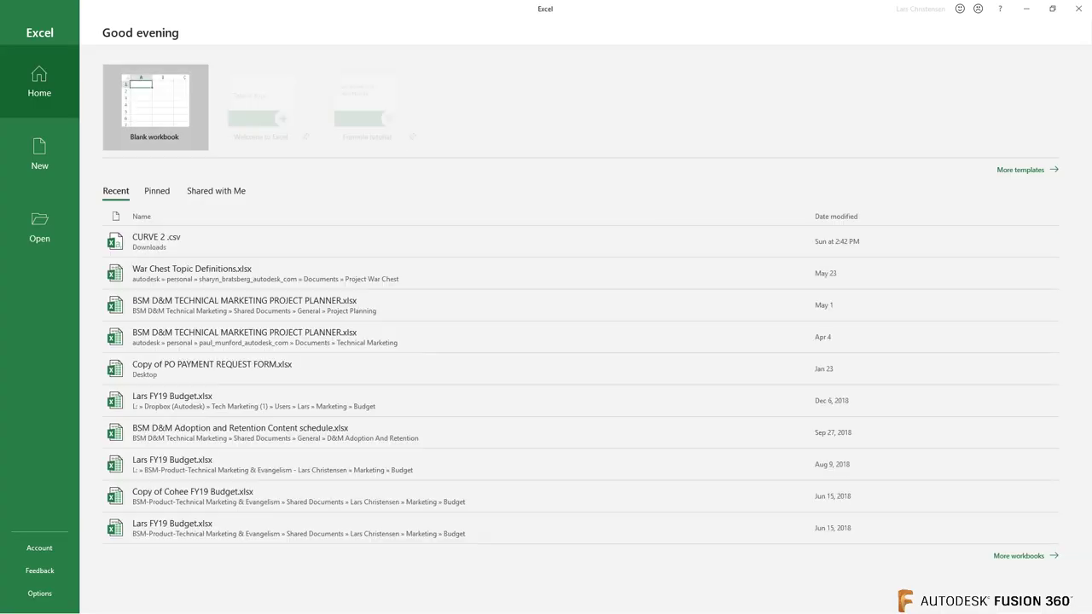
Paste the copied tool data into cell A1 of a new blank workbook
left_click(149, 115)
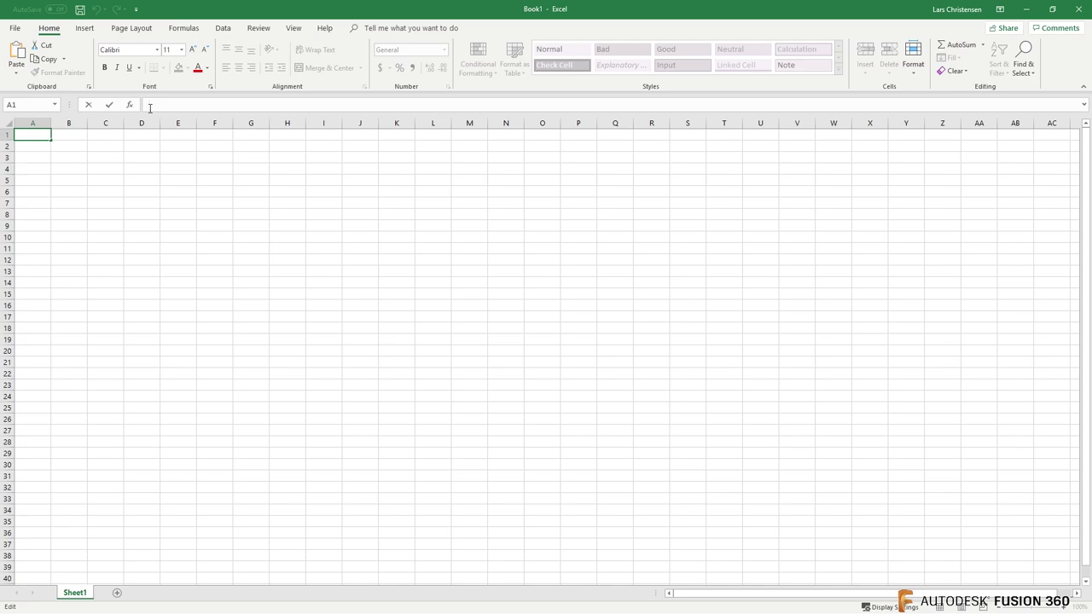
type("T1 D61 L0 D44.45 L2 D44.45\t{725de4b9-68a8-43cb-84a4-d0f33de43ae9}\tBT40 - B4C4-0025")
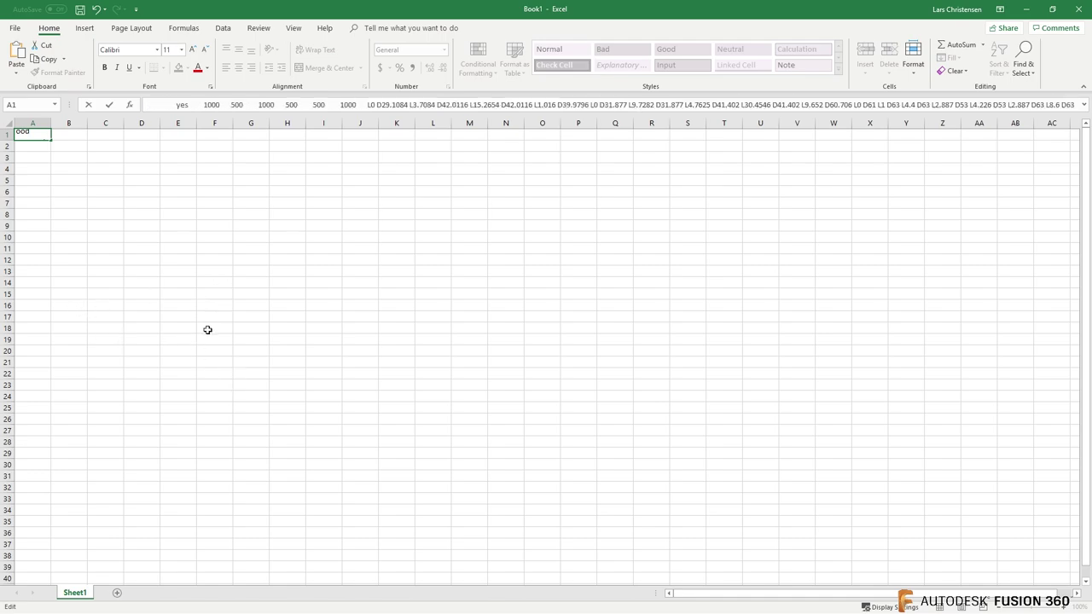
left_click(145, 257)
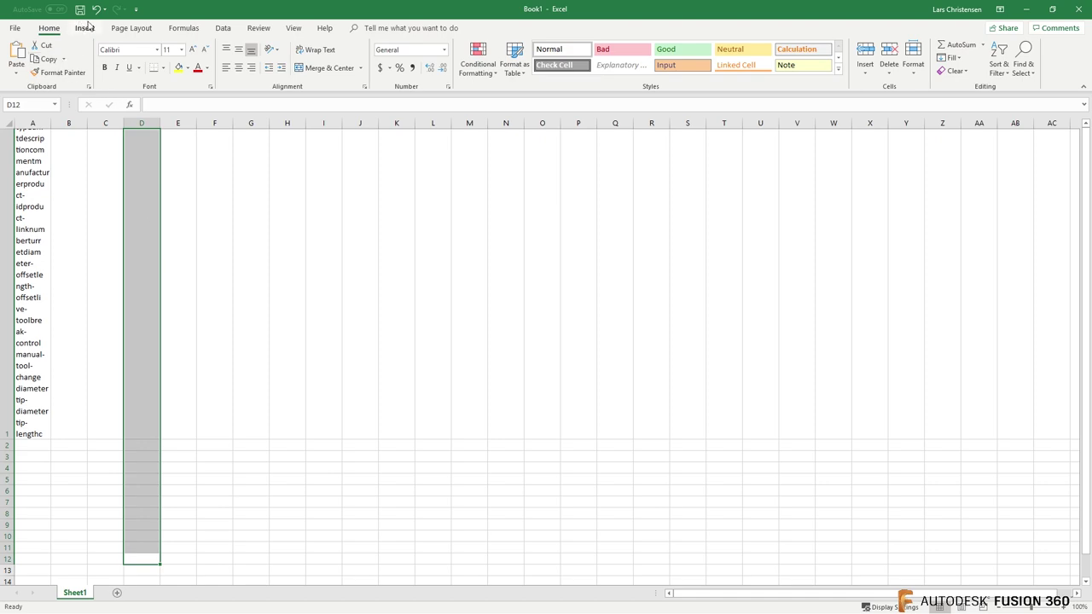
Create a second blank workbook from the File > New menu
left_click(14, 27)
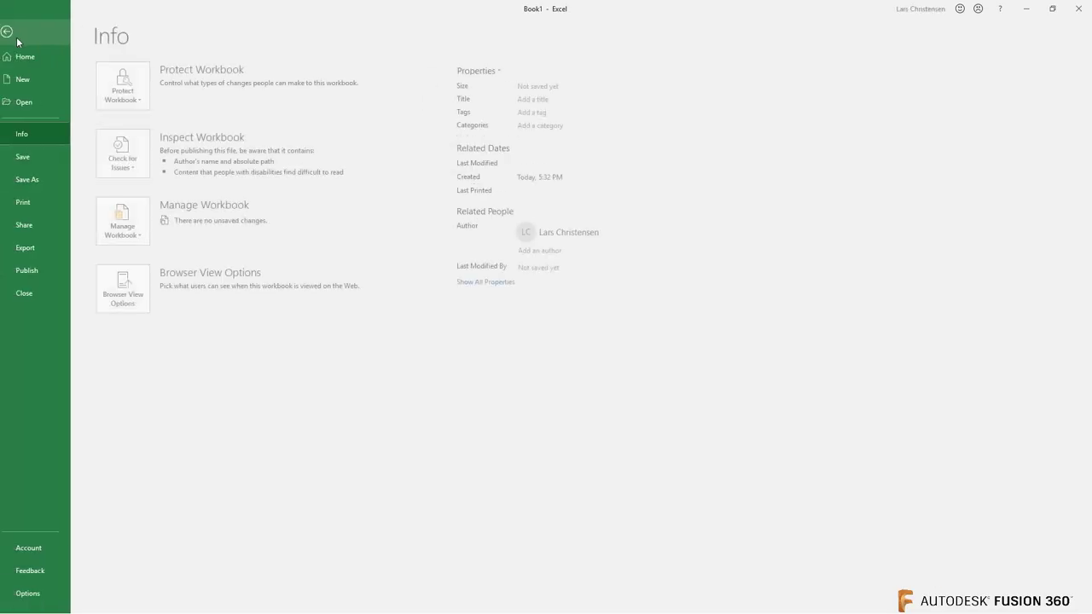
left_click(35, 79)
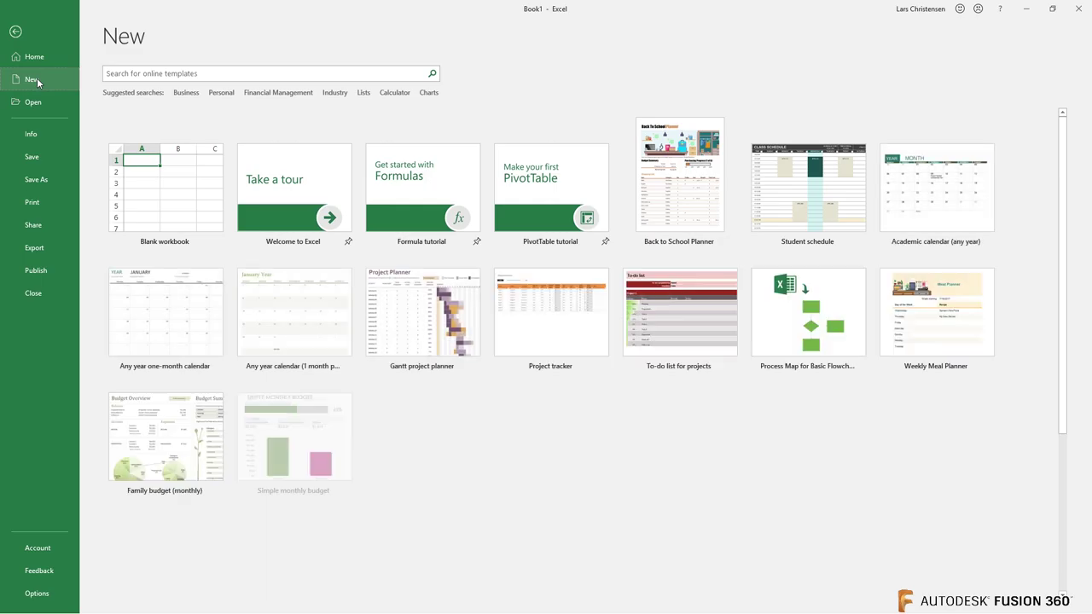
left_click(168, 209)
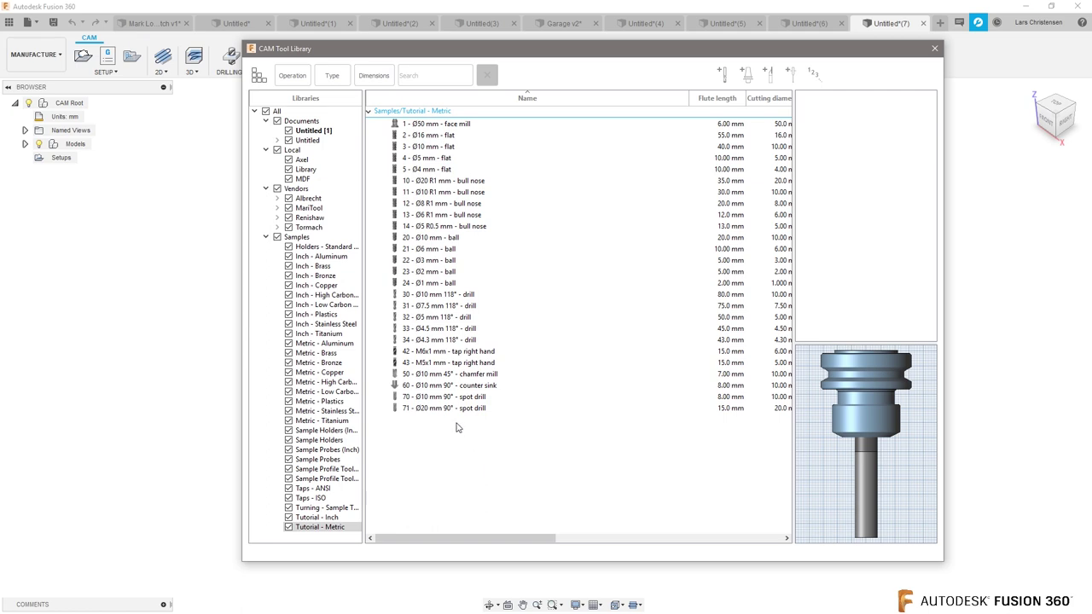
Reselect every Tutorial - Metric tool in the library and return to the Book2 workbook
left_click(460, 282, "shift")
left_click_drag(449, 238, 439, 125, "shift")
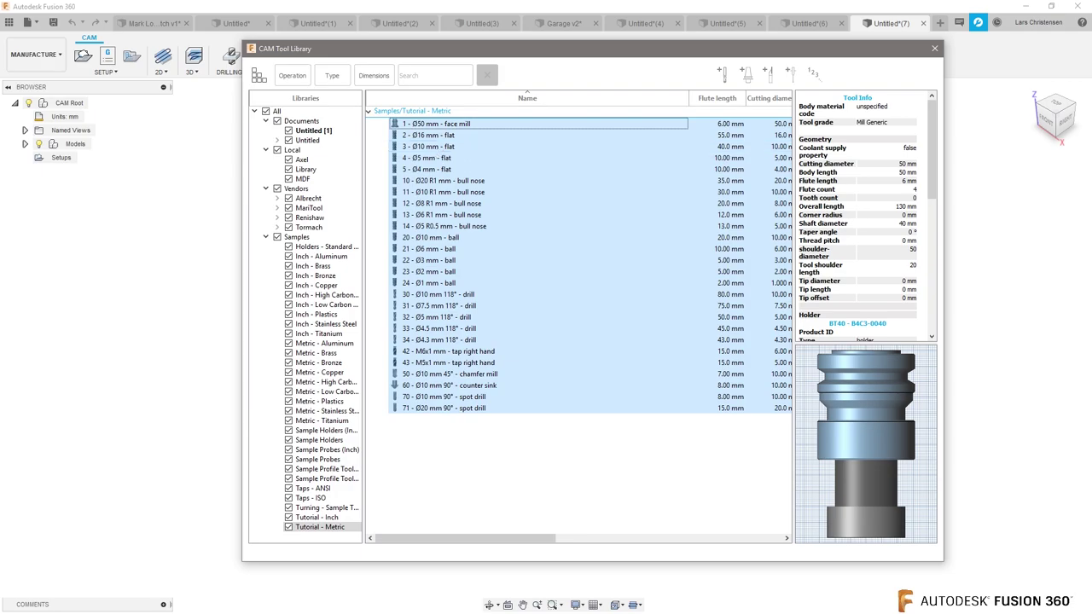
key("alt+Tab")
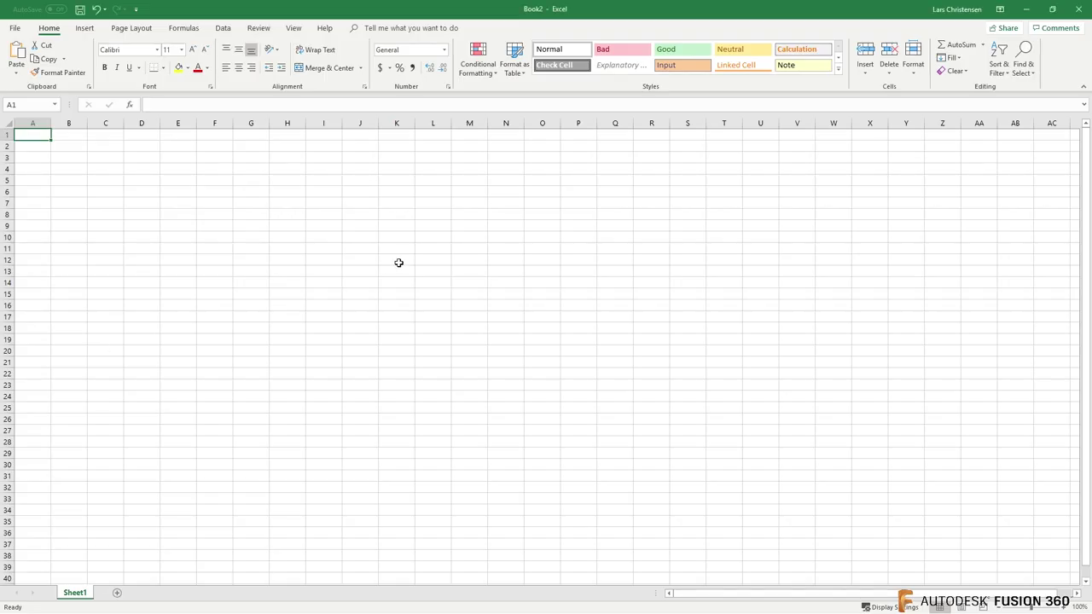
Paste the tool table into Book2 at A1 and widen columns A and L
key("ctrl+v")
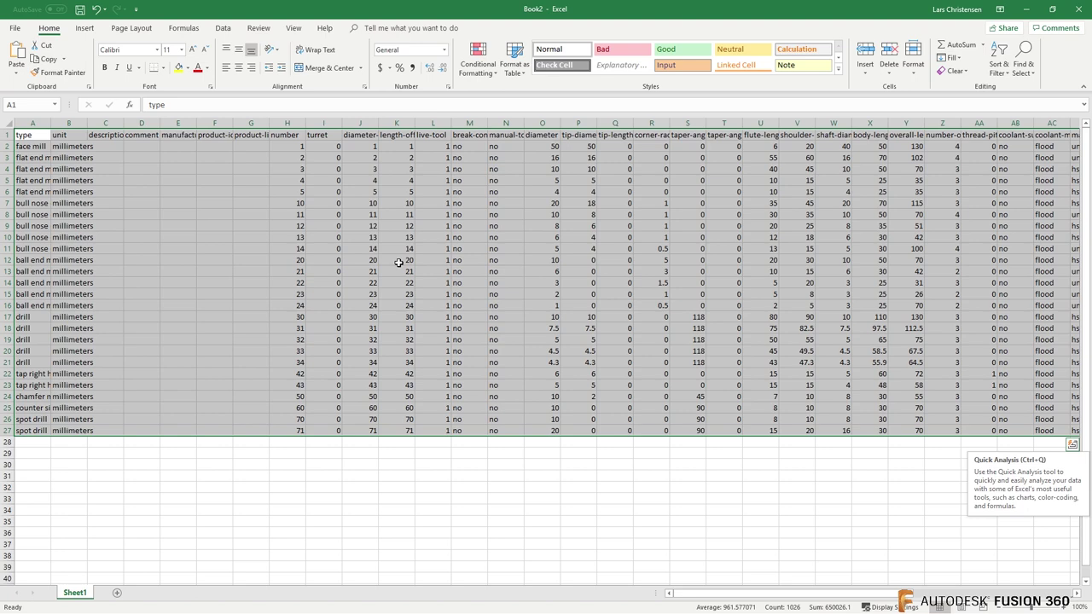
left_click(171, 487)
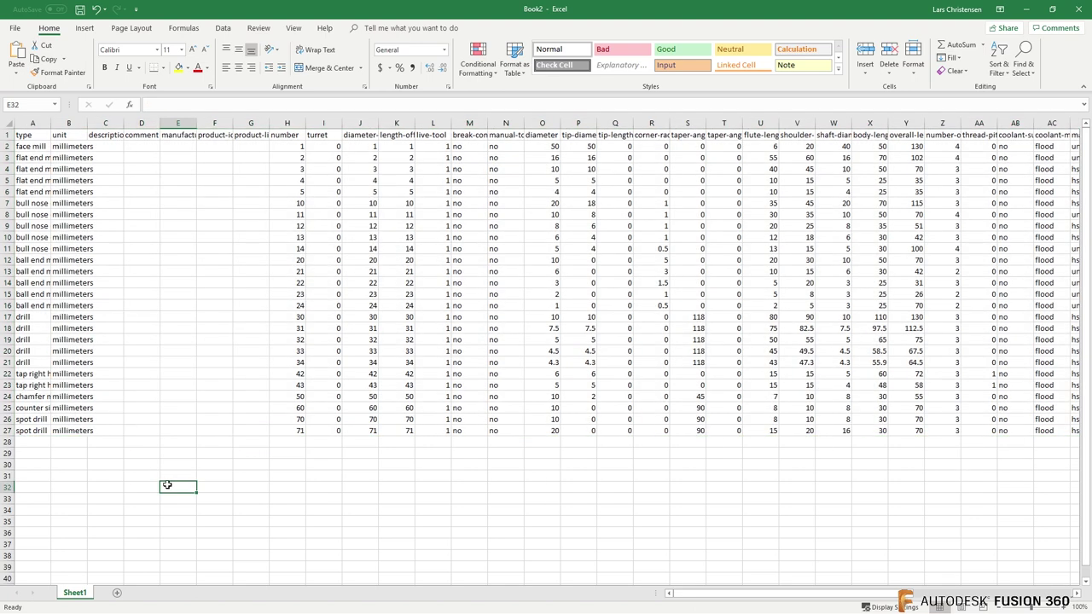
left_click_drag(51, 124, 100, 124)
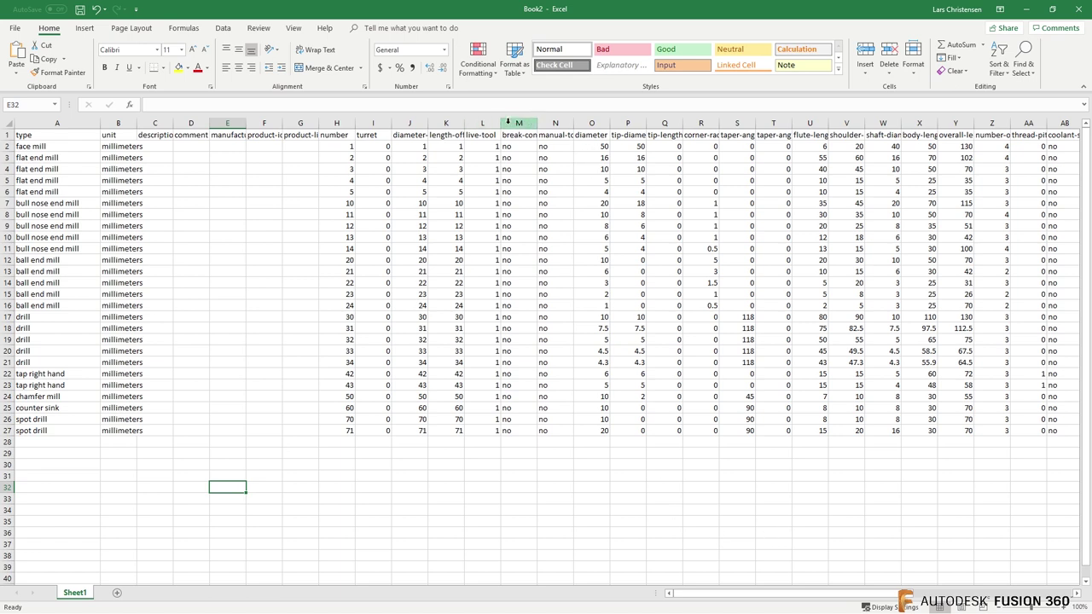
left_click_drag(502, 123, 538, 122)
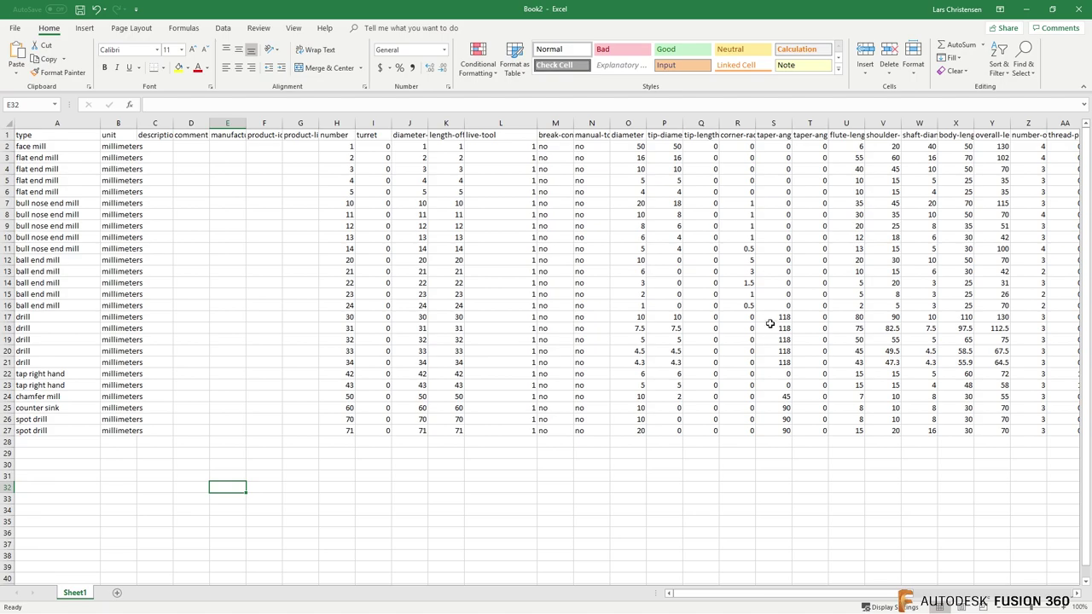
left_click_drag(896, 595, 1077, 589)
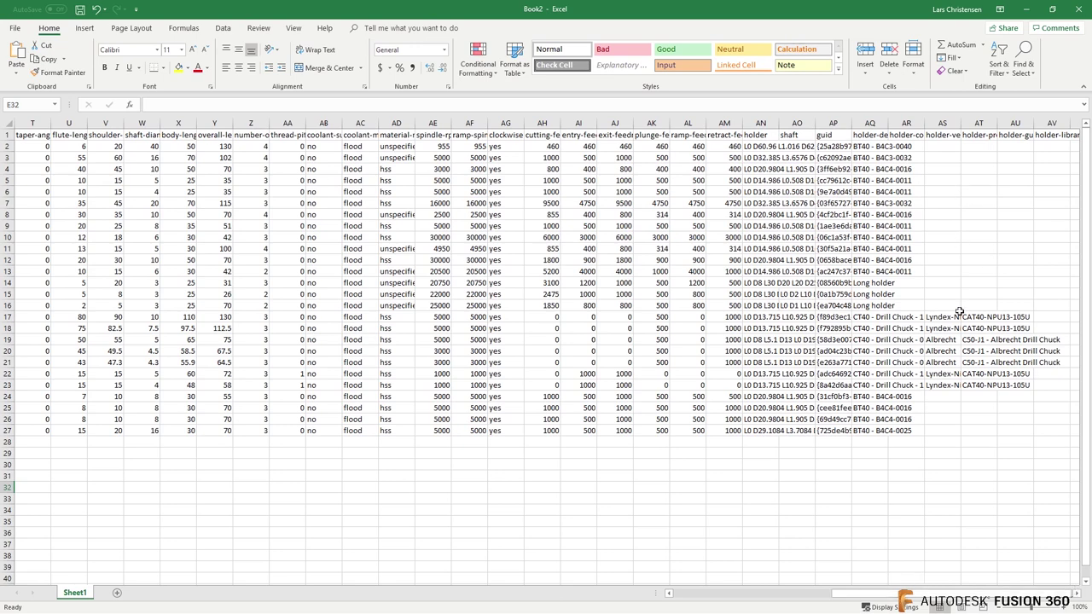
left_click_drag(938, 594, 776, 594)
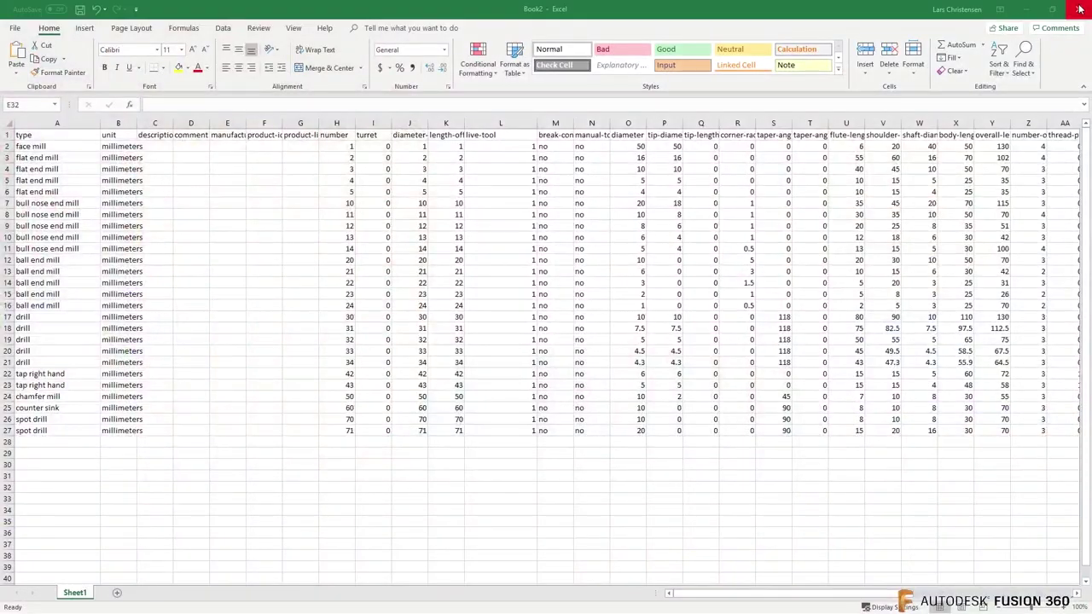
Close Book2 and Book1 without saving, then close the CAM Tool Library
left_click(1079, 9)
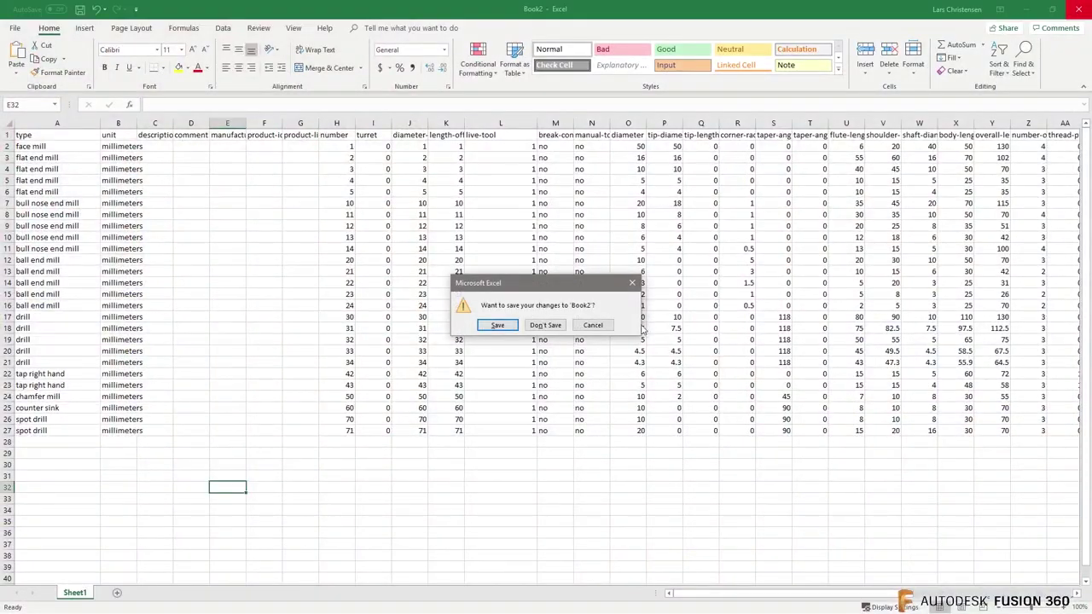
left_click(546, 324)
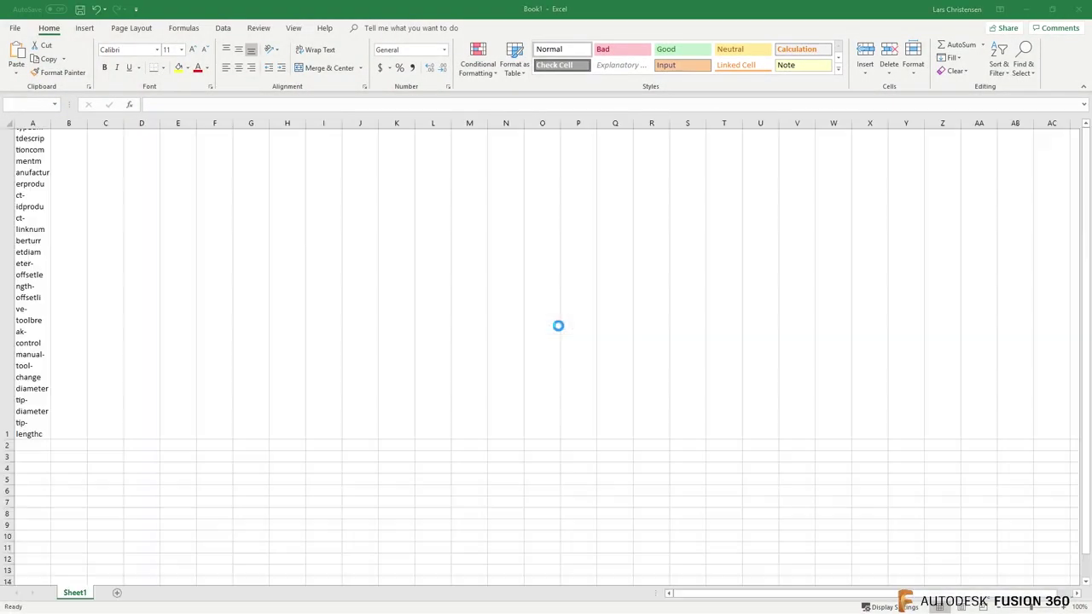
left_click(1080, 9)
left_click(546, 326)
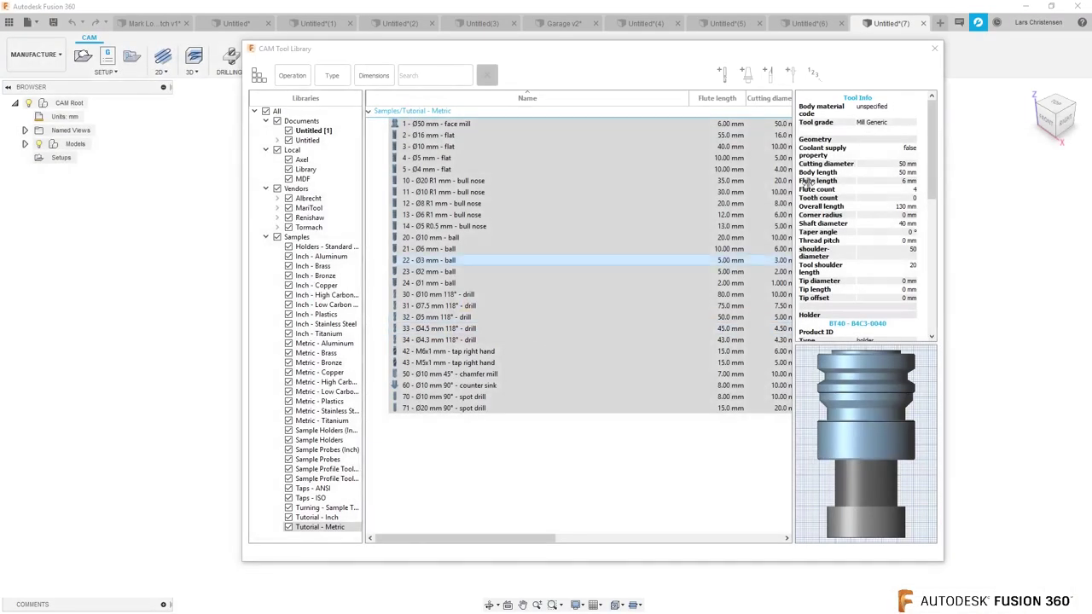
left_click(935, 48)
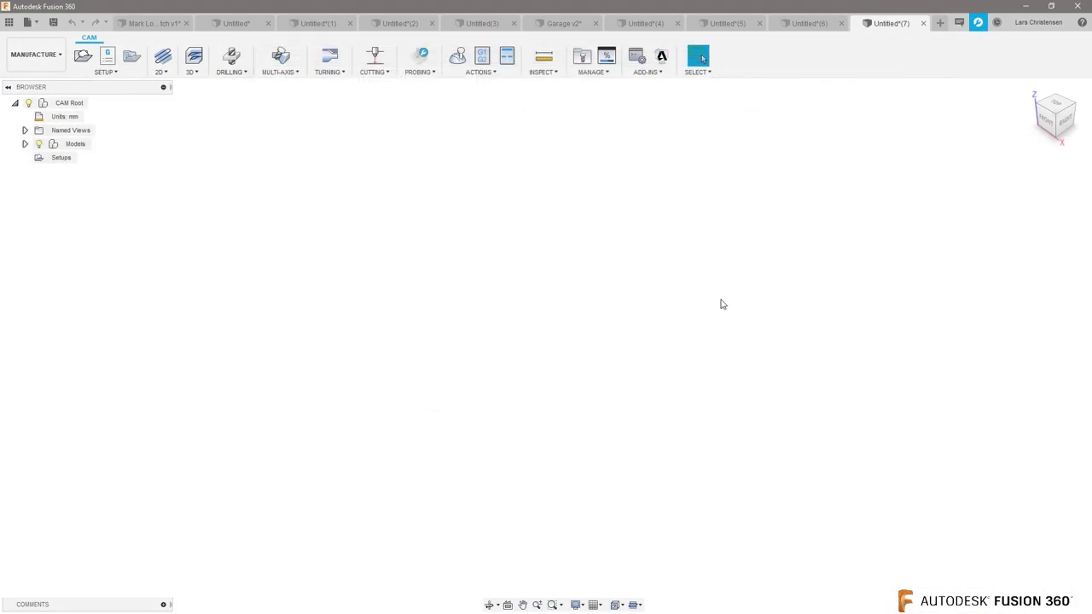
Switch the Untitled(7) design back to the Design workspace and look through the account and help menus
left_click(33, 55)
left_click(37, 81)
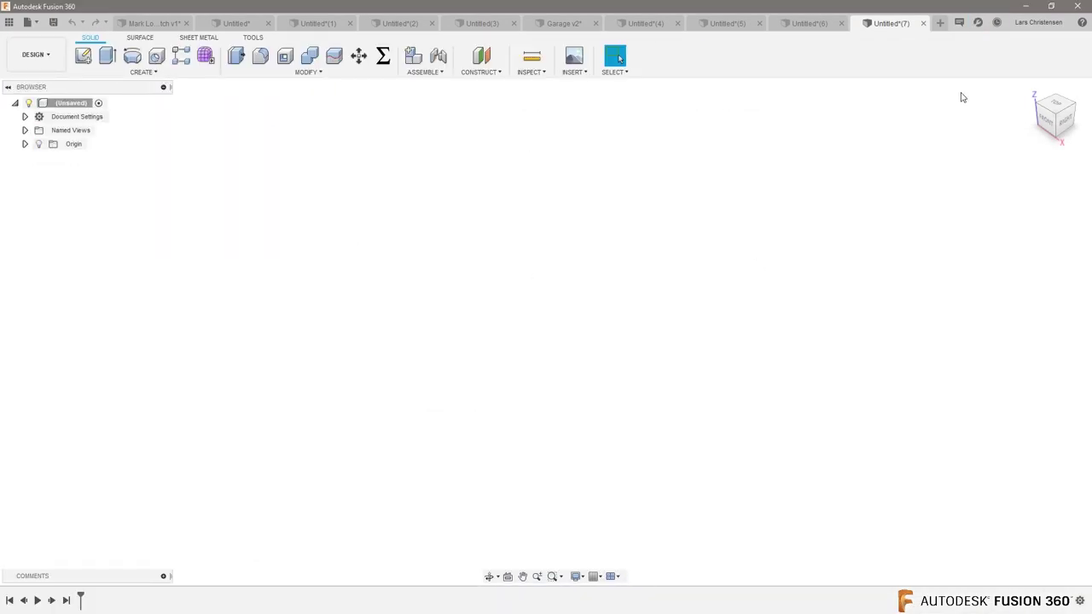
left_click(1039, 23)
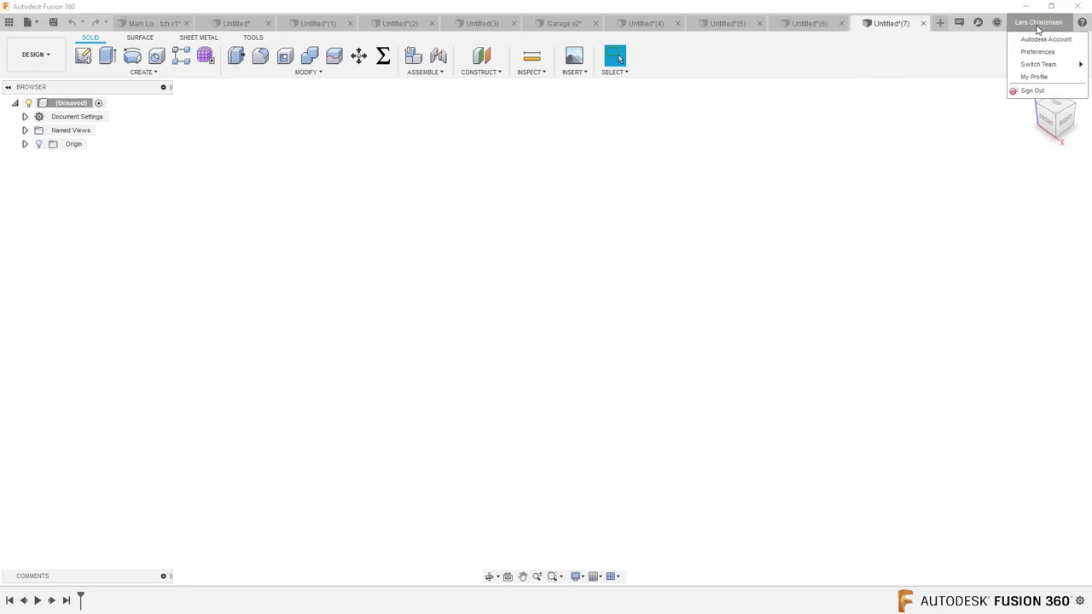
left_click(1082, 23)
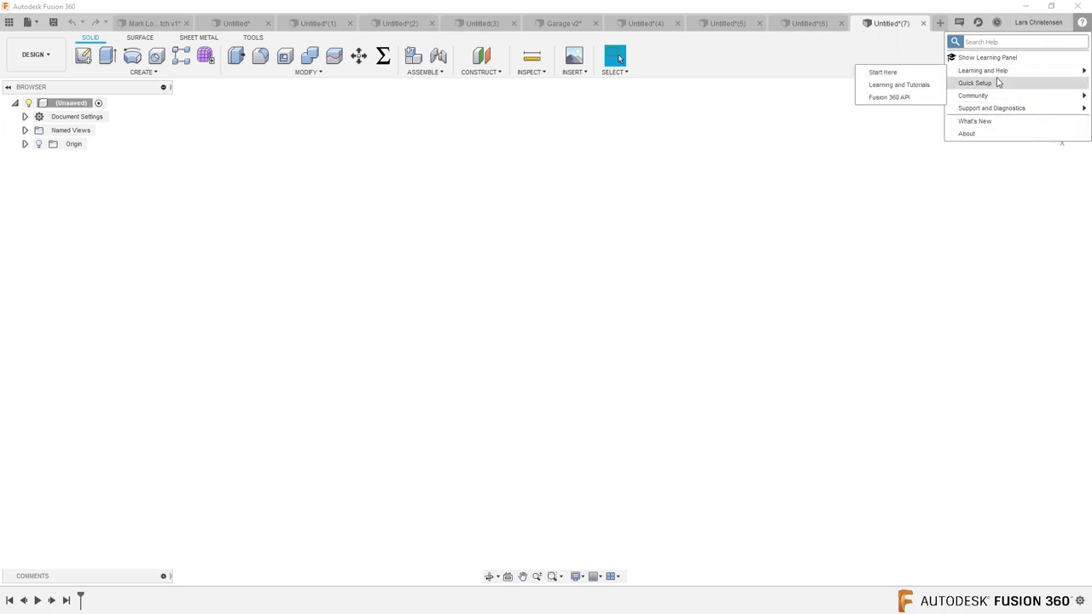
mouse_move(1000, 114)
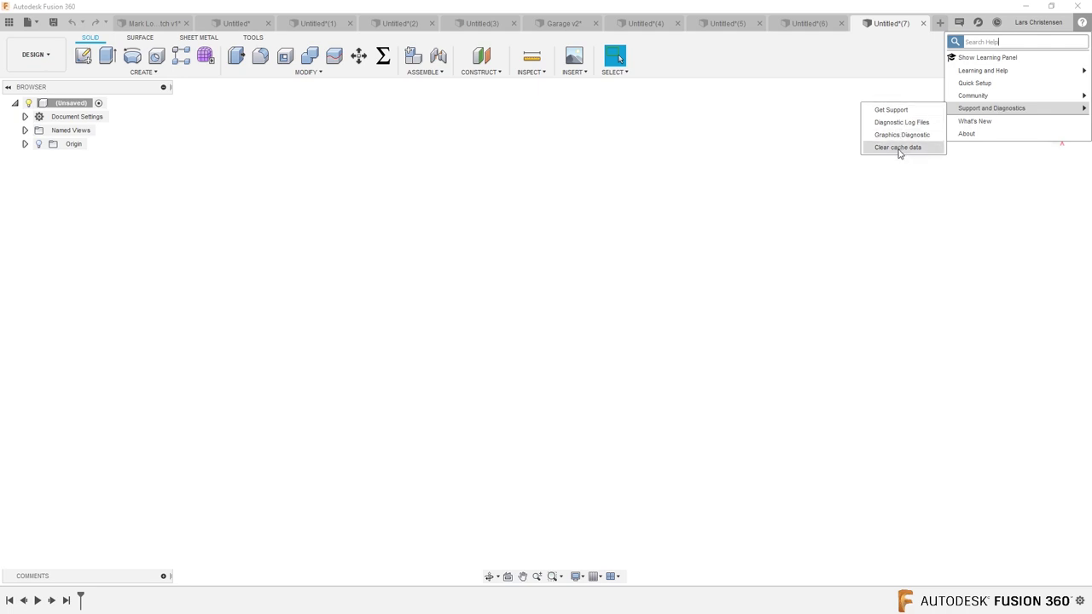
left_click(729, 258)
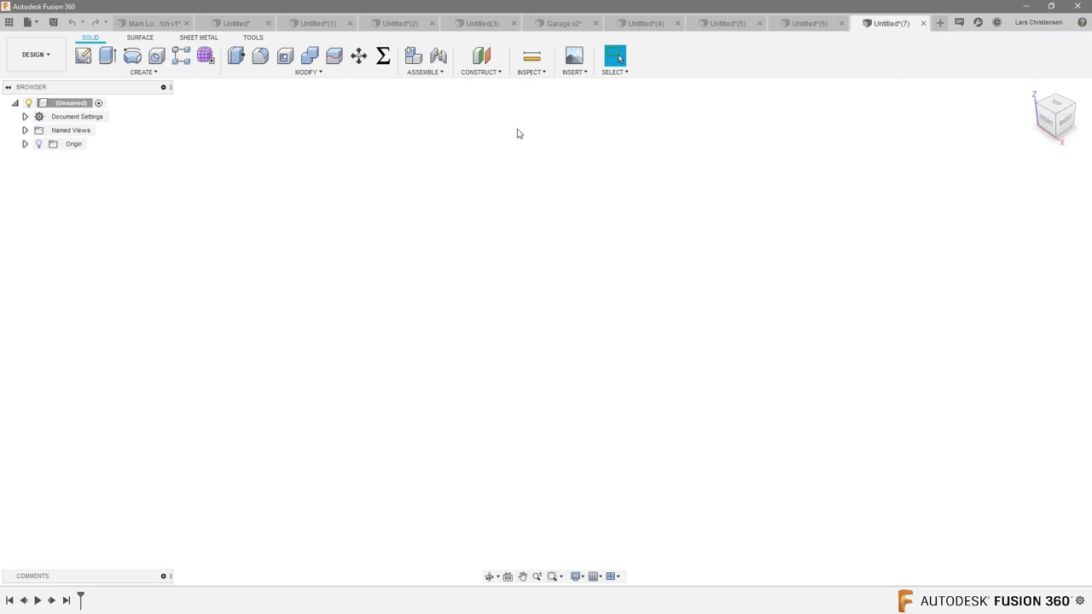
left_click(573, 73)
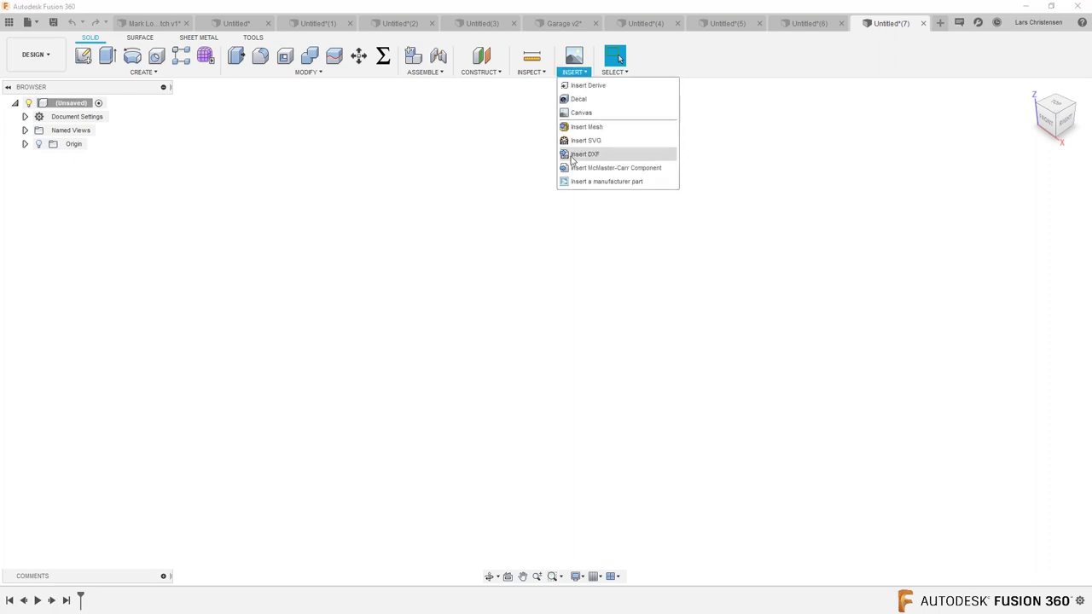
Browse and close the McMaster-Carr catalogue, then minimize the browser to reach the 1.png photo
left_click(597, 168)
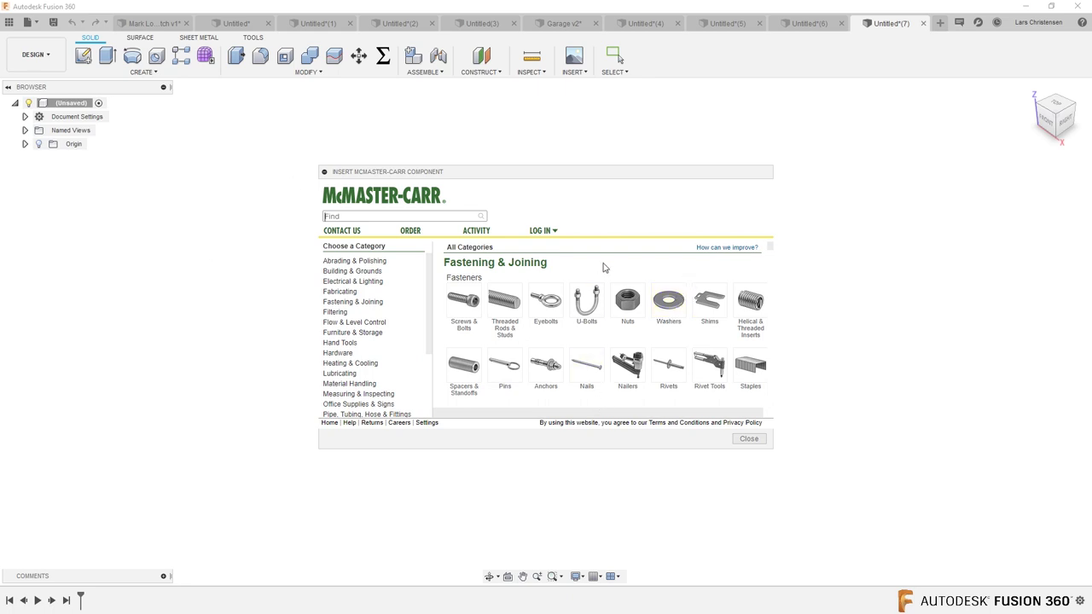
left_click(327, 217)
left_click(748, 439)
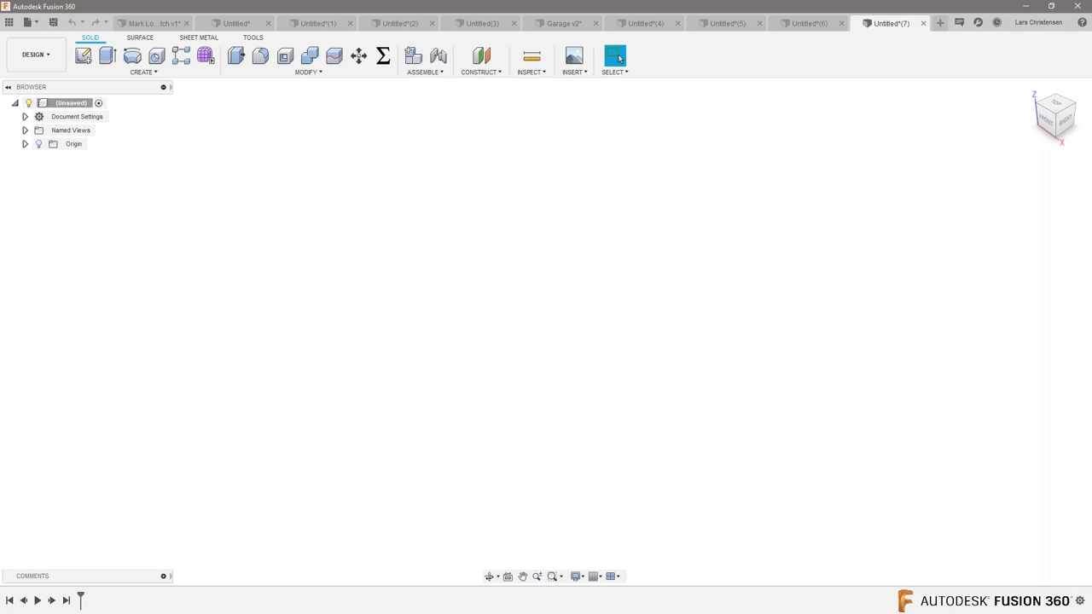
key("alt+Tab")
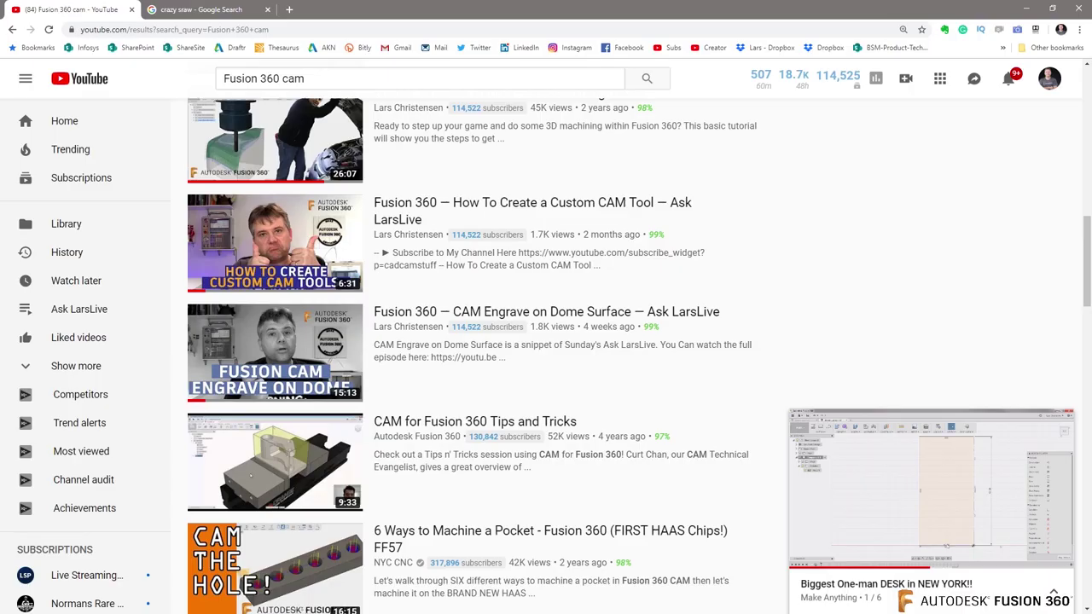
left_click(1026, 7)
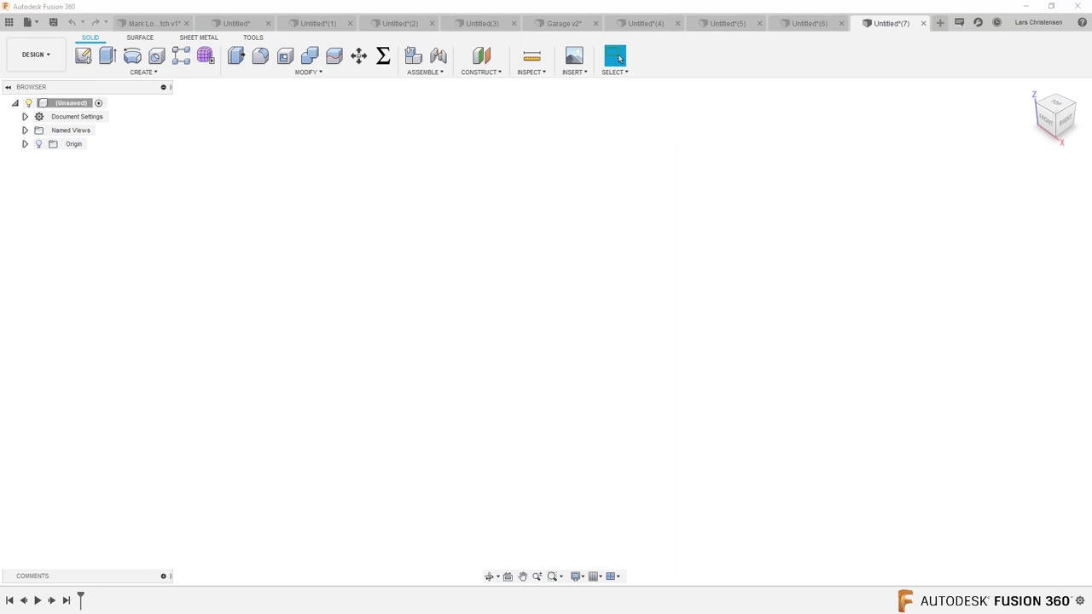
key("alt+Tab")
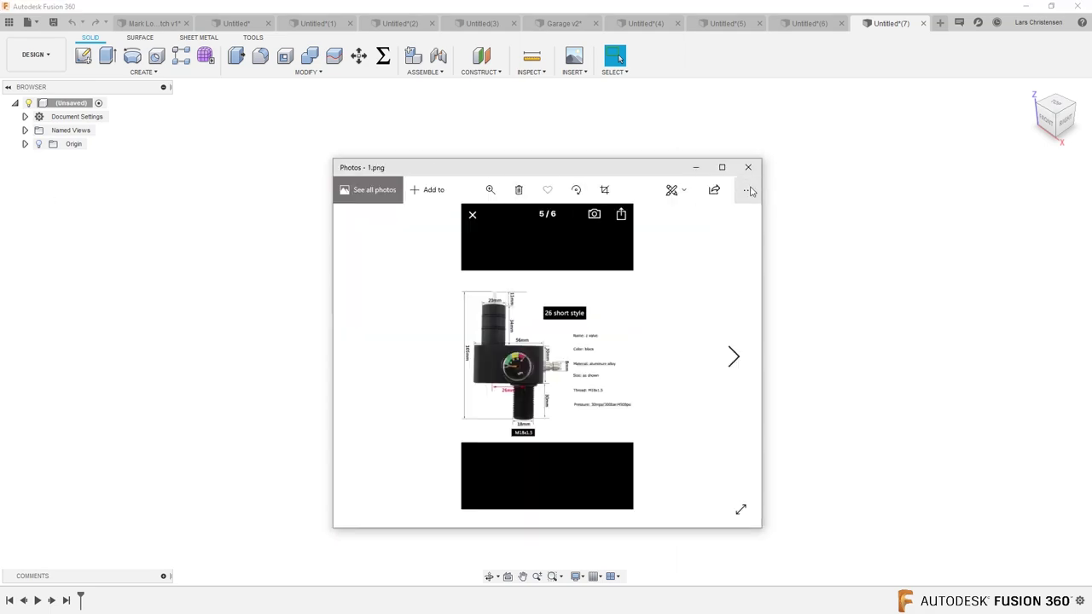
View 1.png full screen to check the 105 mm height, 56 mm width and M18x1.5 thread, then close it
left_click(722, 168)
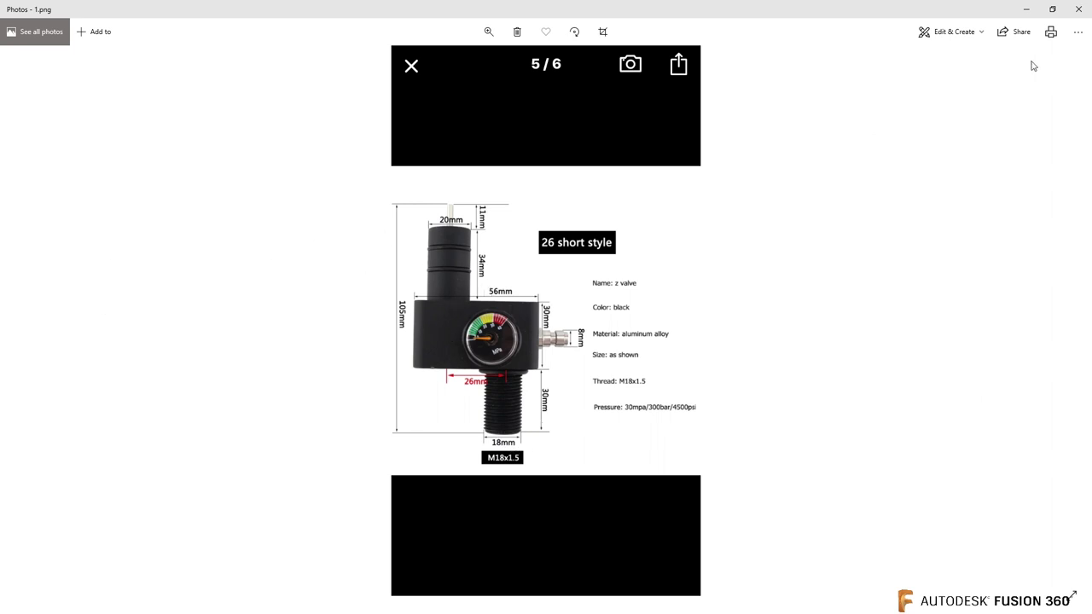
left_click(1078, 11)
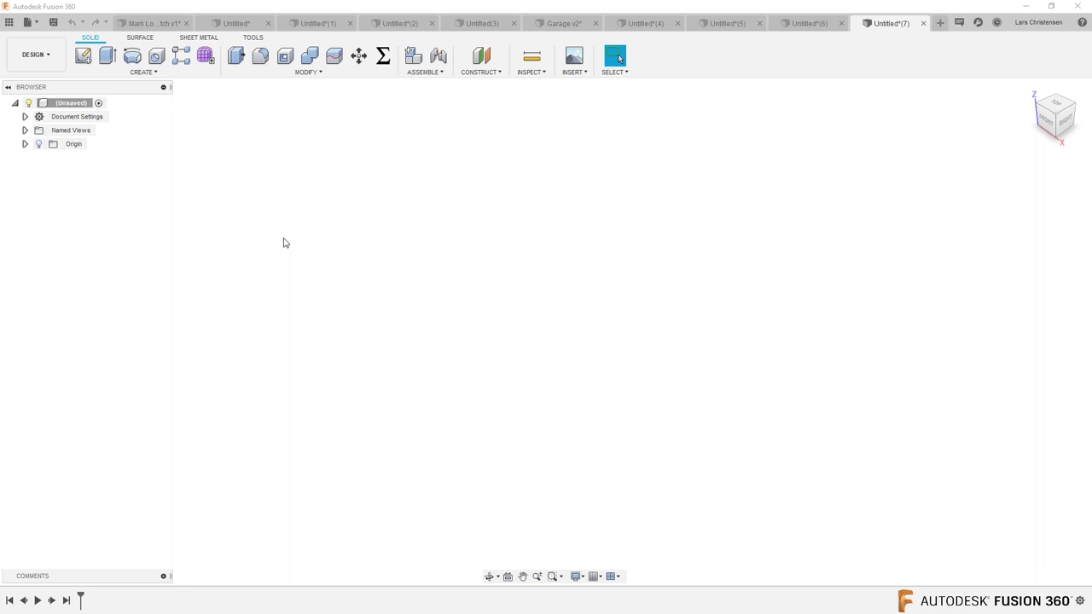
Insert Downloads\1.png as a canvas on the YZ plane and view it face-on from RIGHT
left_click(574, 71)
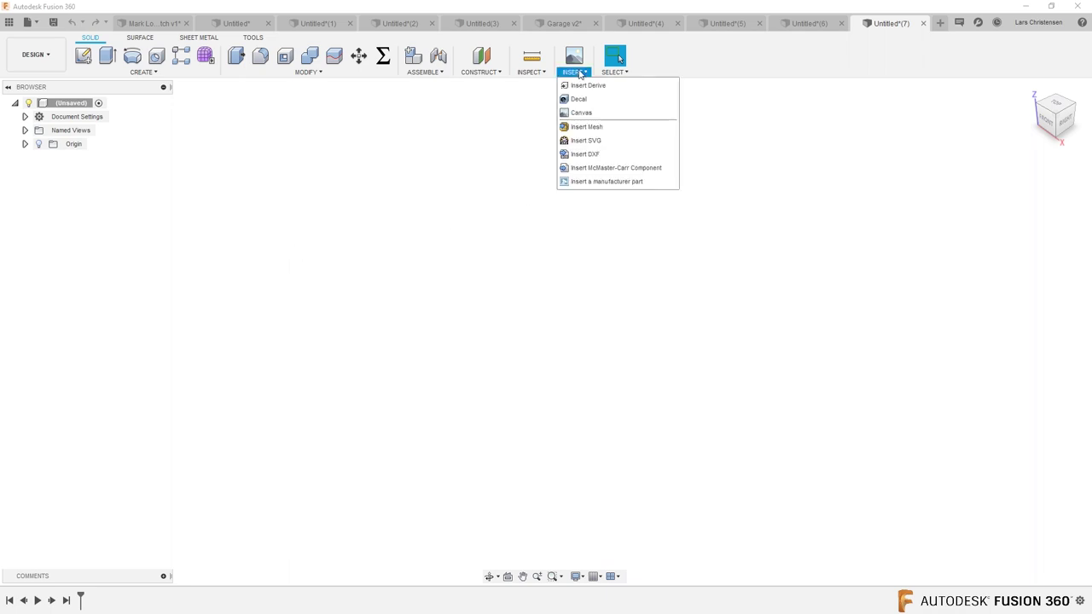
left_click(587, 113)
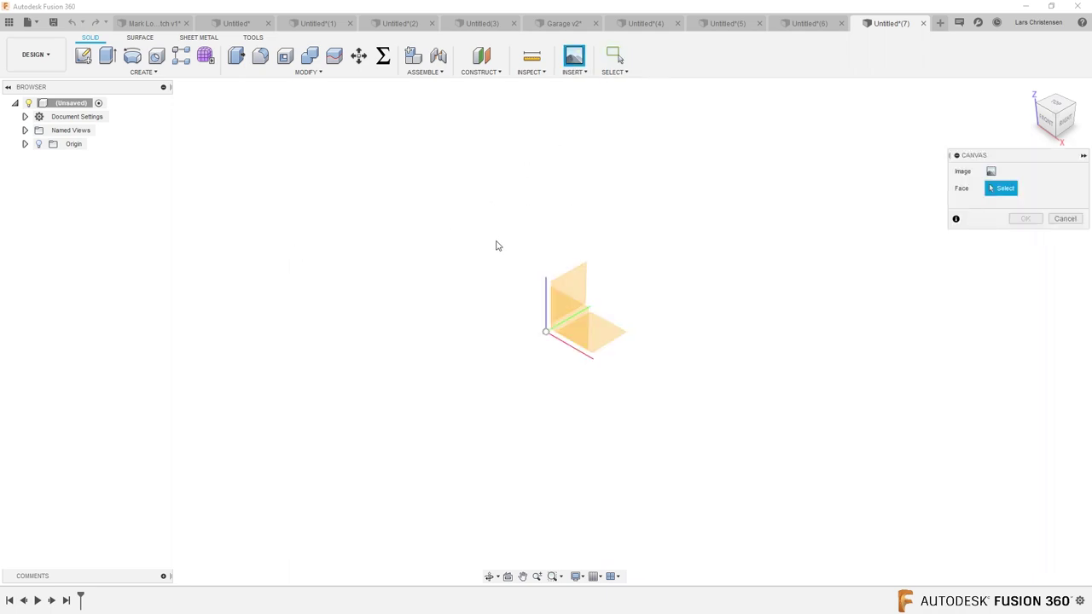
left_click(580, 281)
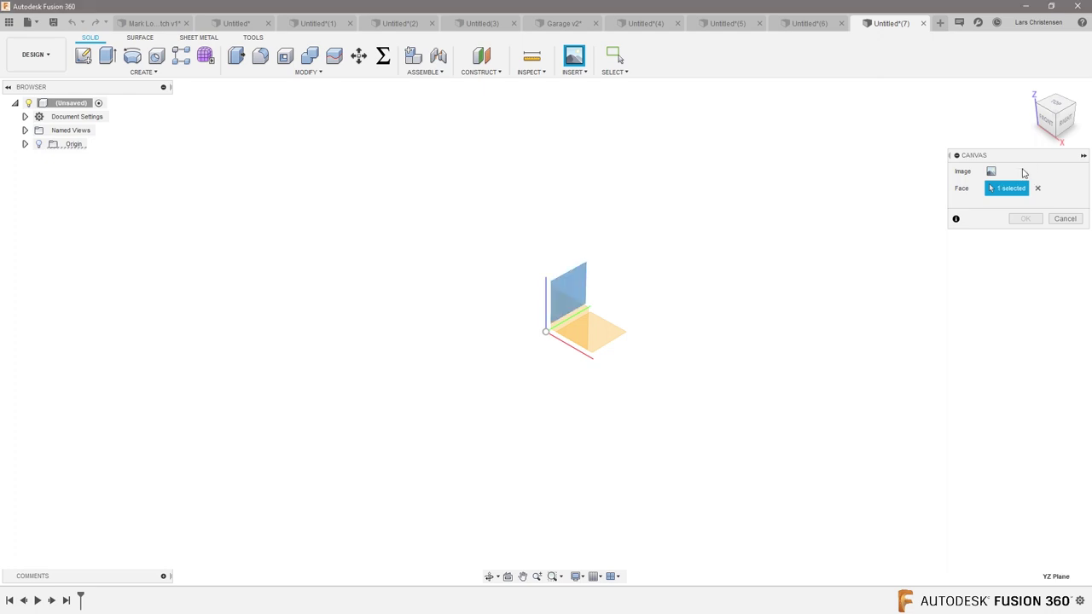
left_click(991, 171)
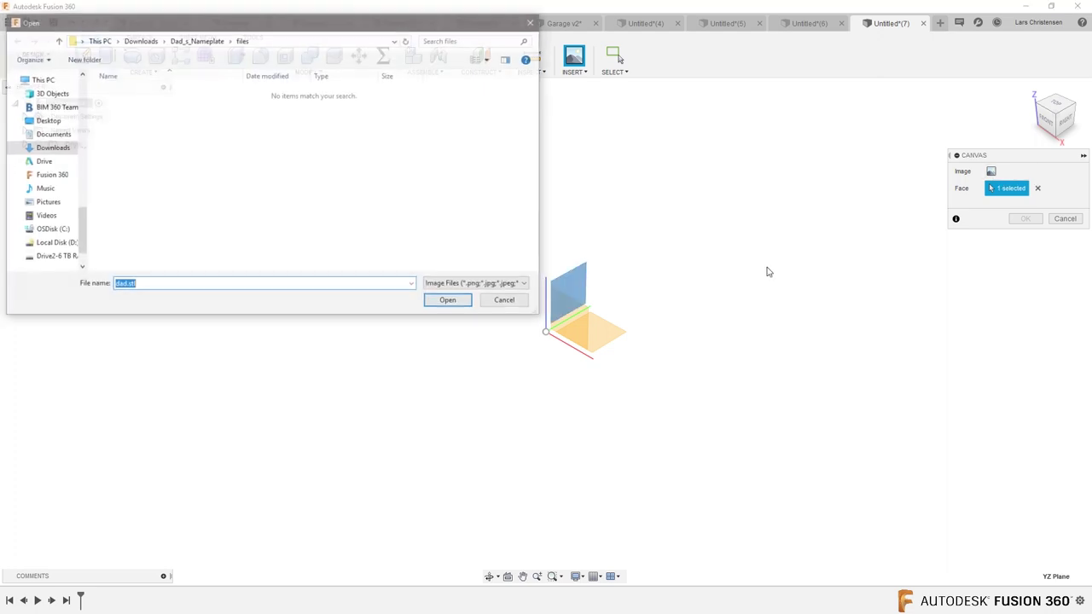
left_click(140, 41)
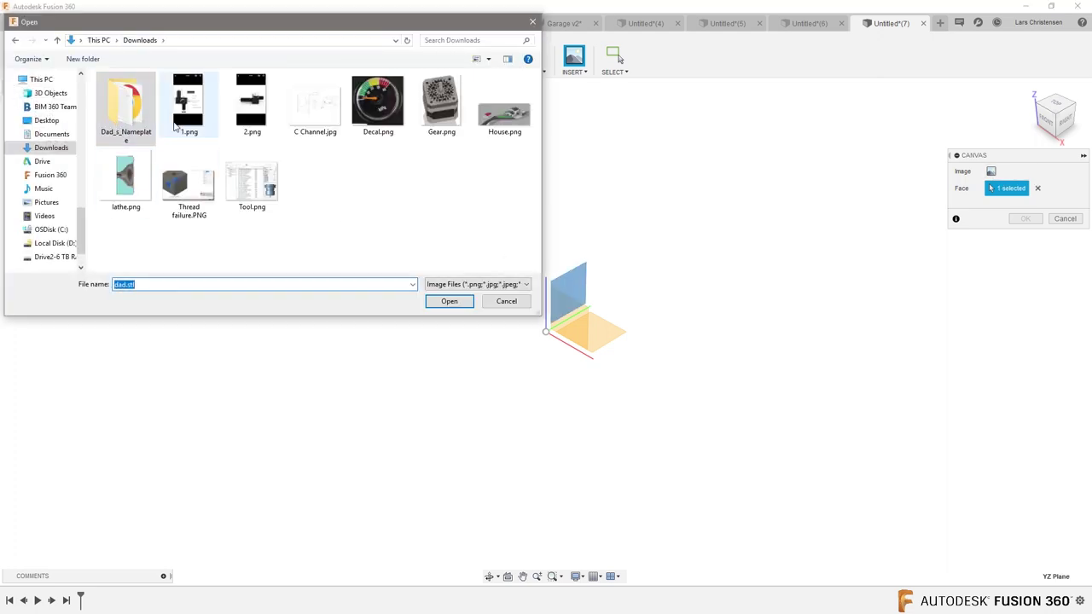
left_click(176, 108)
double_click(177, 108)
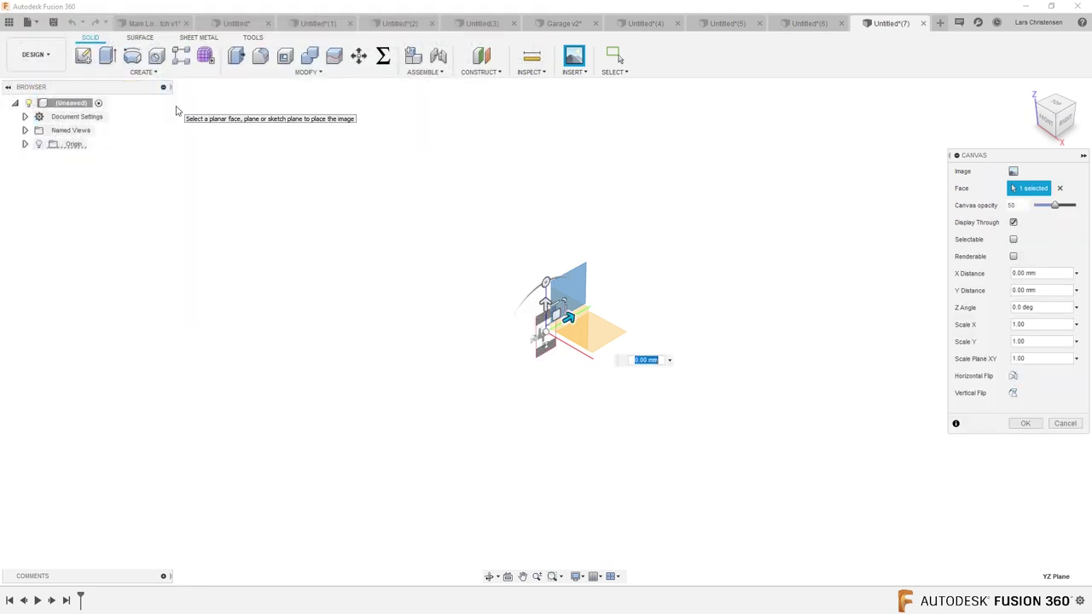
left_click(1024, 423)
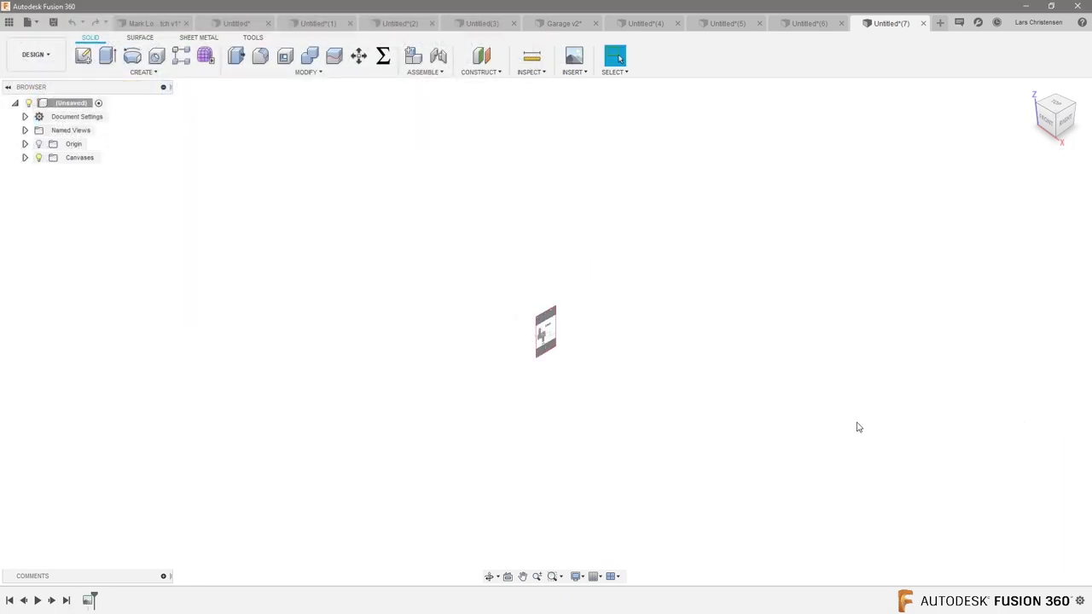
left_click(1070, 119)
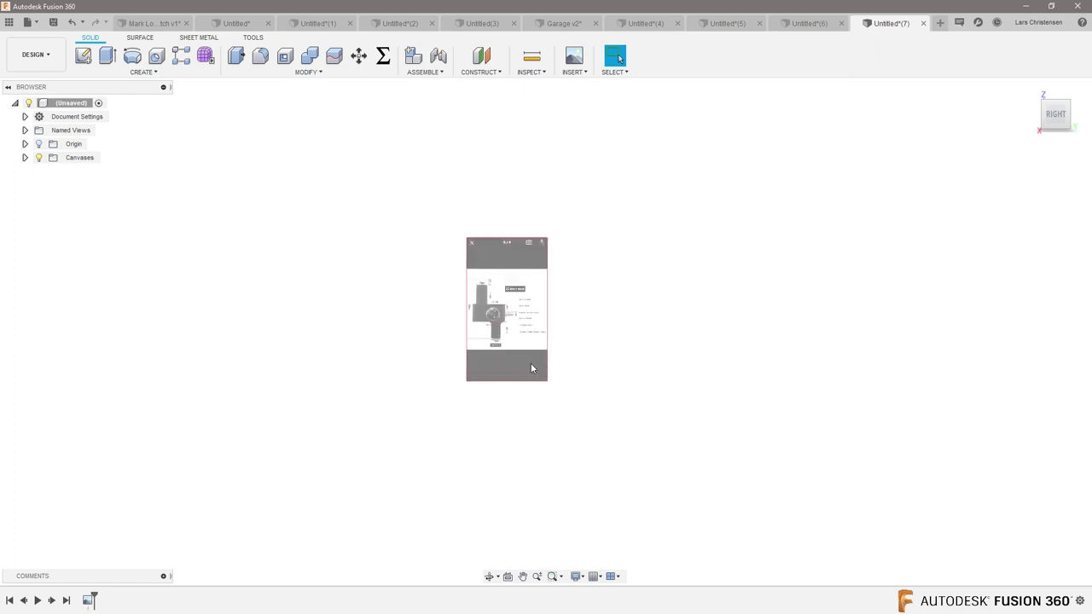
scroll(513, 337, "up", 10)
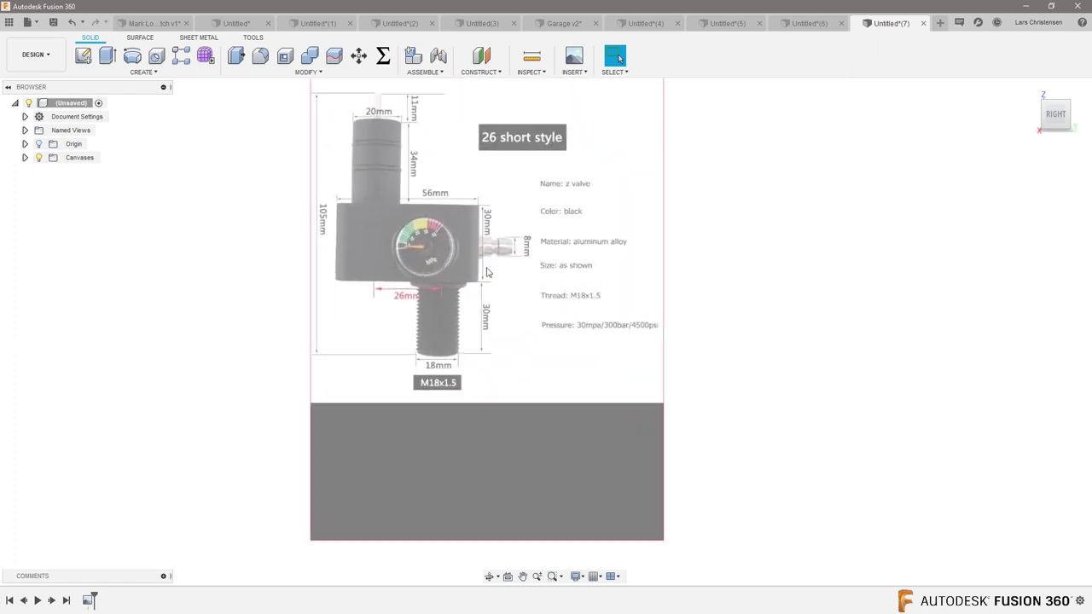
left_click(25, 157)
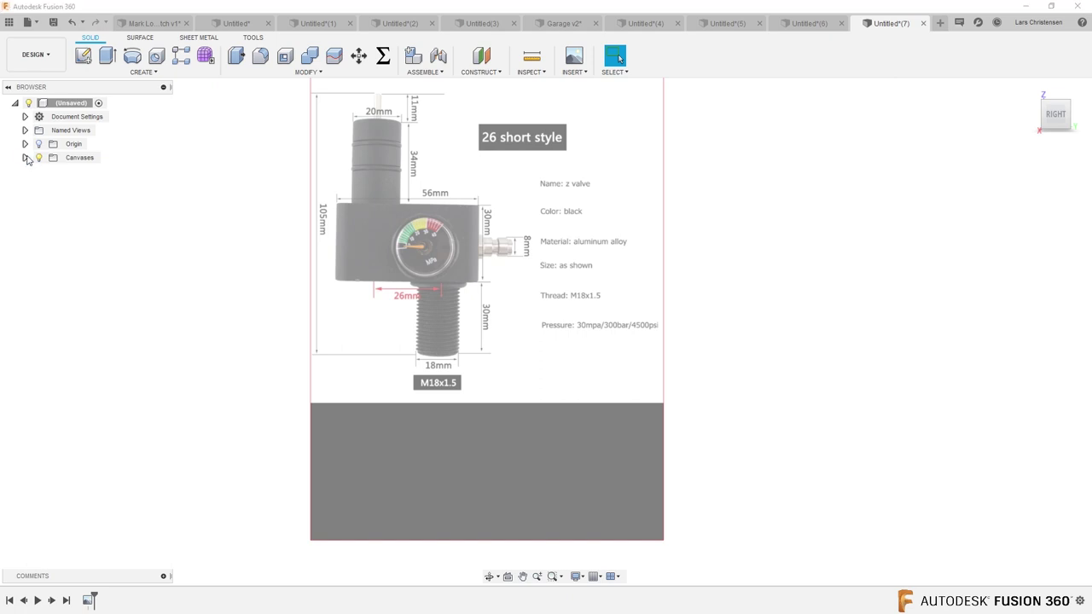
Calibrate the canvas so the valve body's width measures 56 mm
left_click(73, 171)
right_click(73, 172)
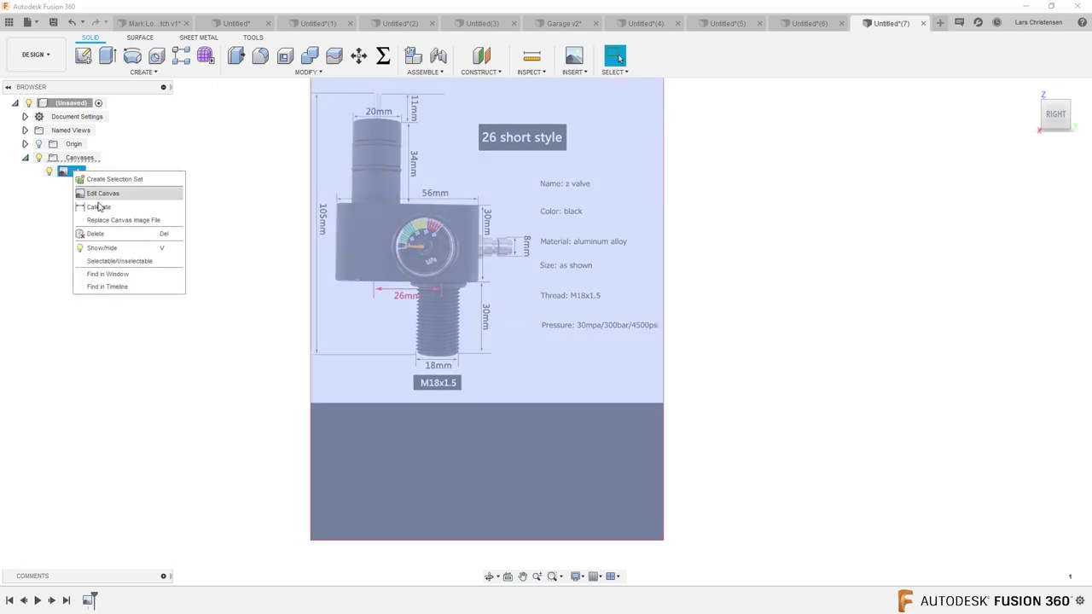
left_click(101, 192)
scroll(497, 249, "up", 4)
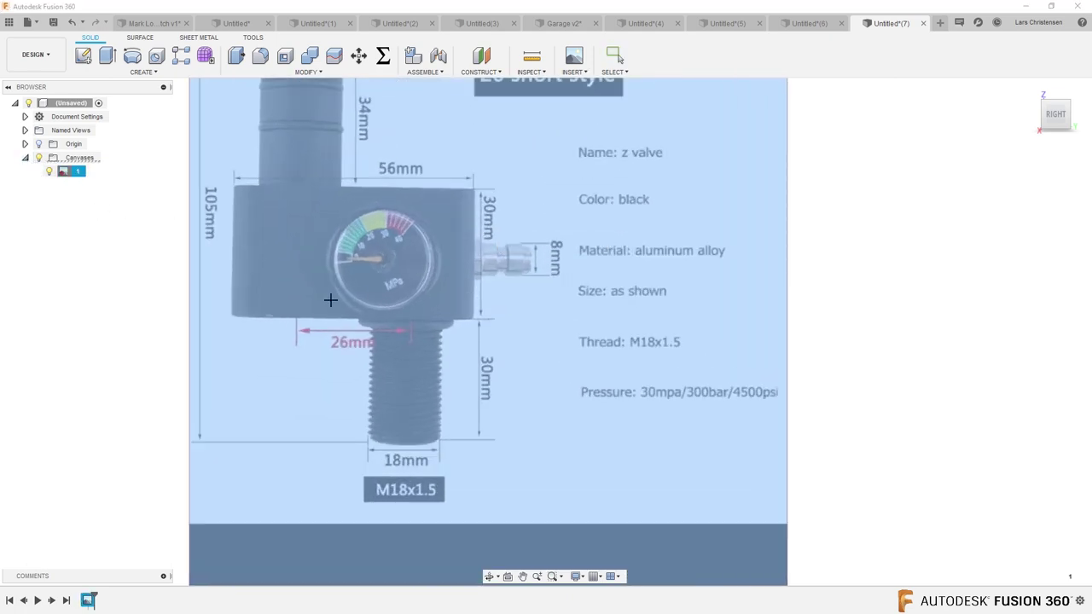
left_click(233, 230)
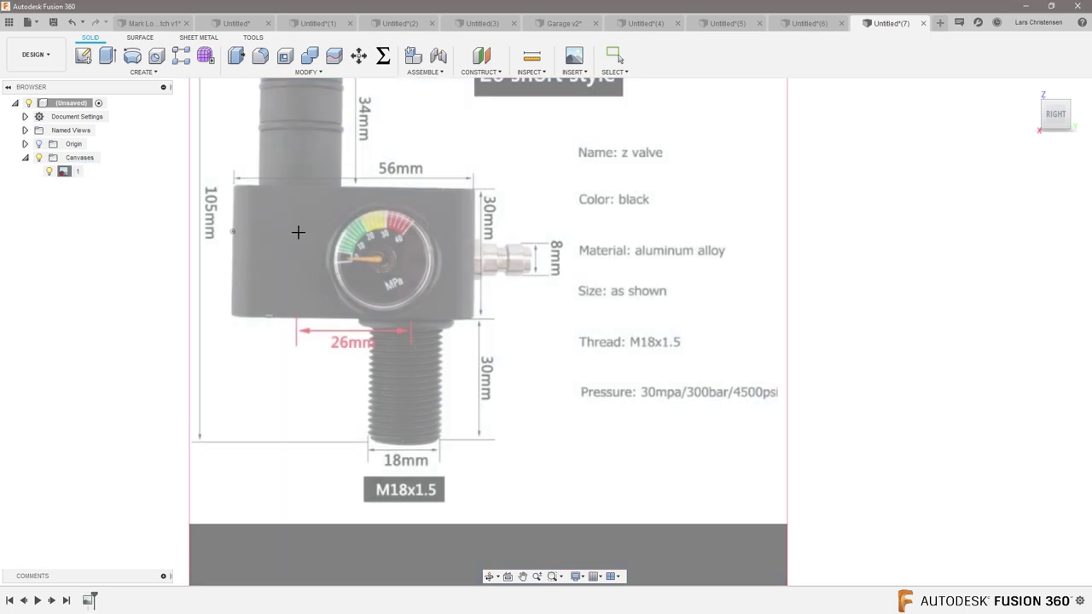
left_click(473, 232)
type("56")
key("Return")
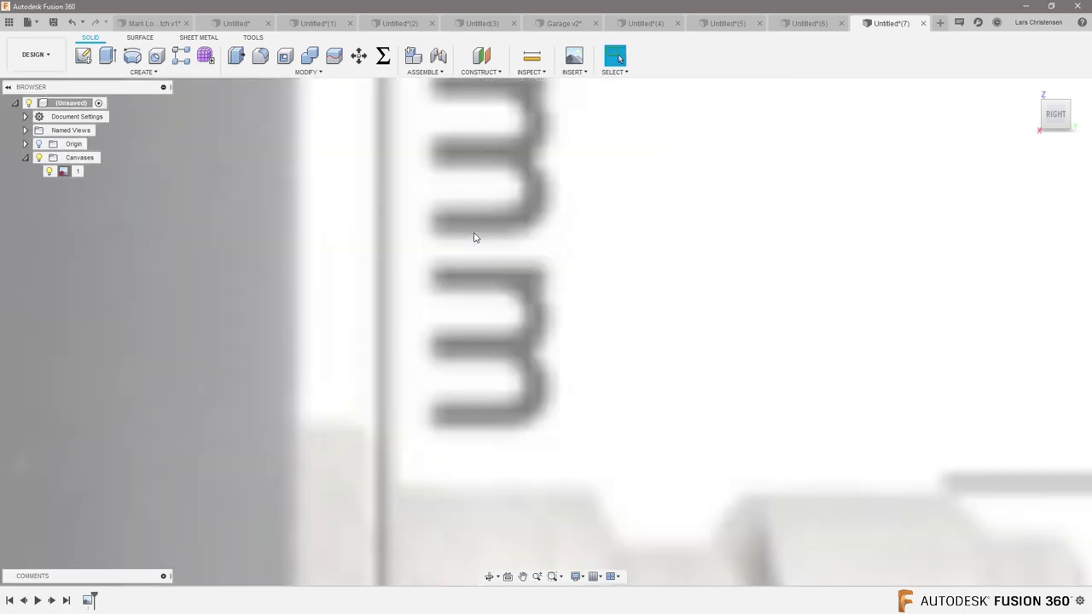
Show the origin planes and axes, then begin adjusting the canvas placement
scroll(440, 209, "down", 10)
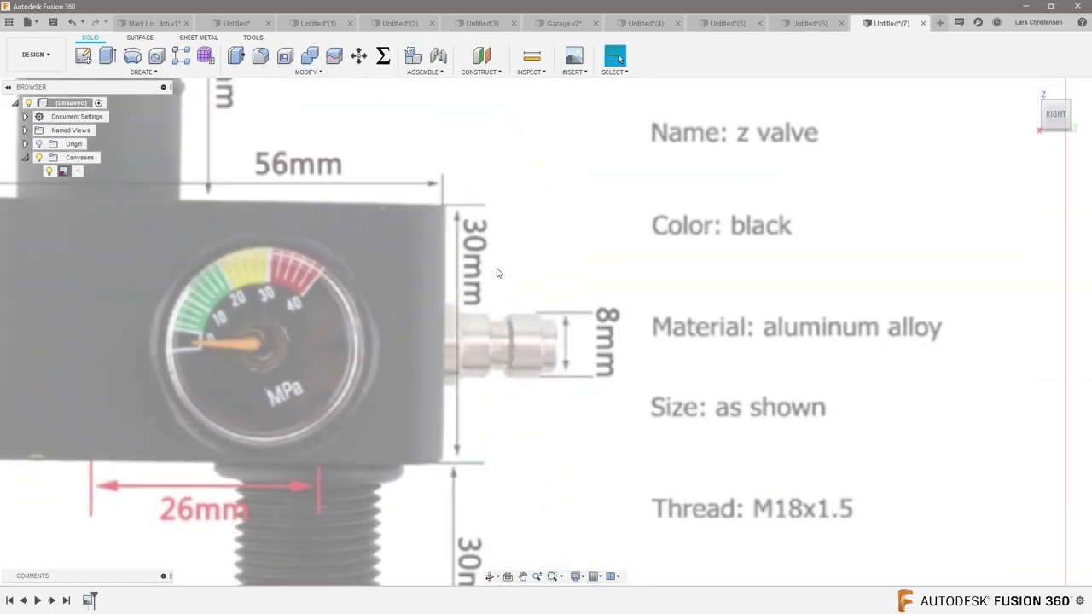
scroll(514, 277, "down", 6)
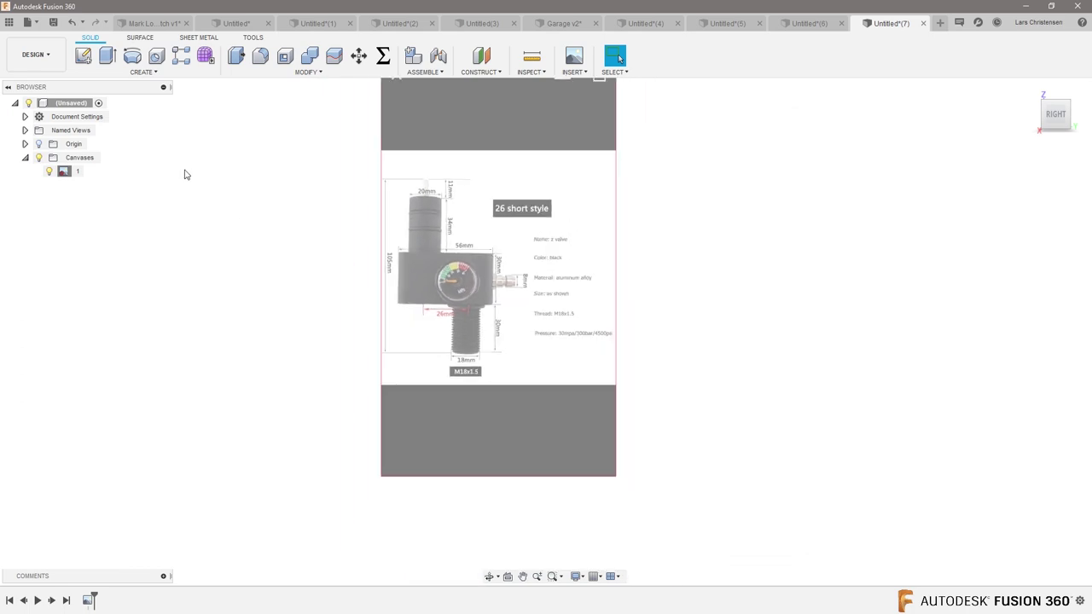
left_click(39, 144)
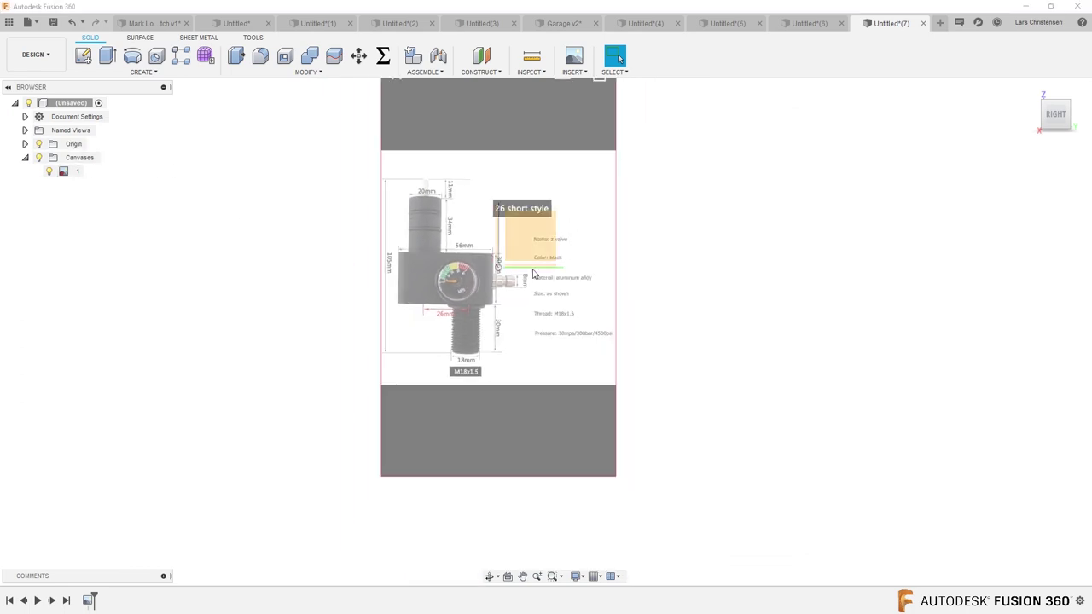
scroll(504, 308, "up", 4)
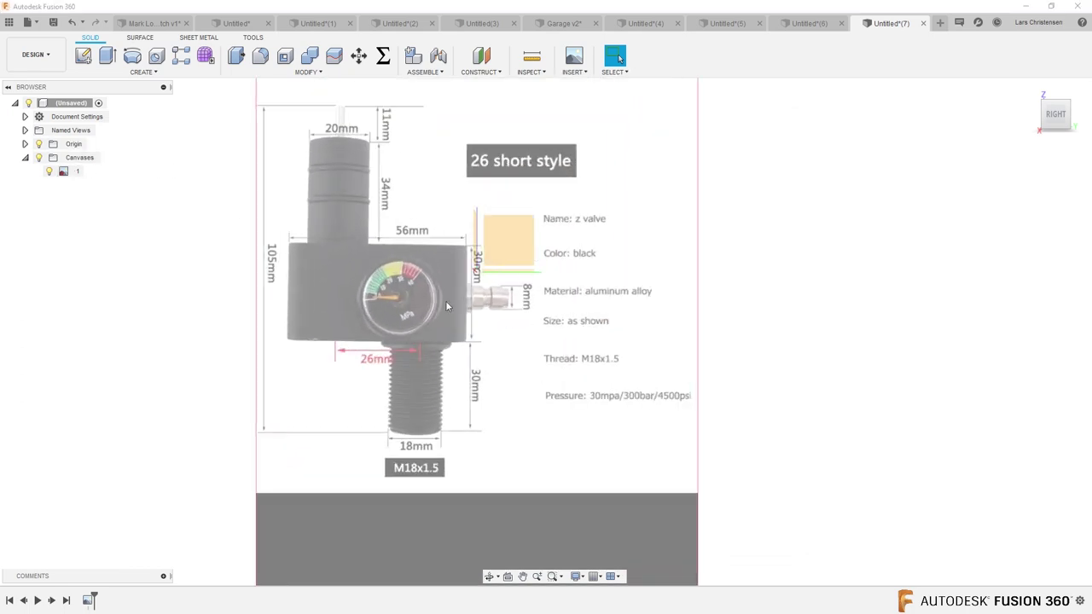
right_click(70, 172)
left_click(96, 183)
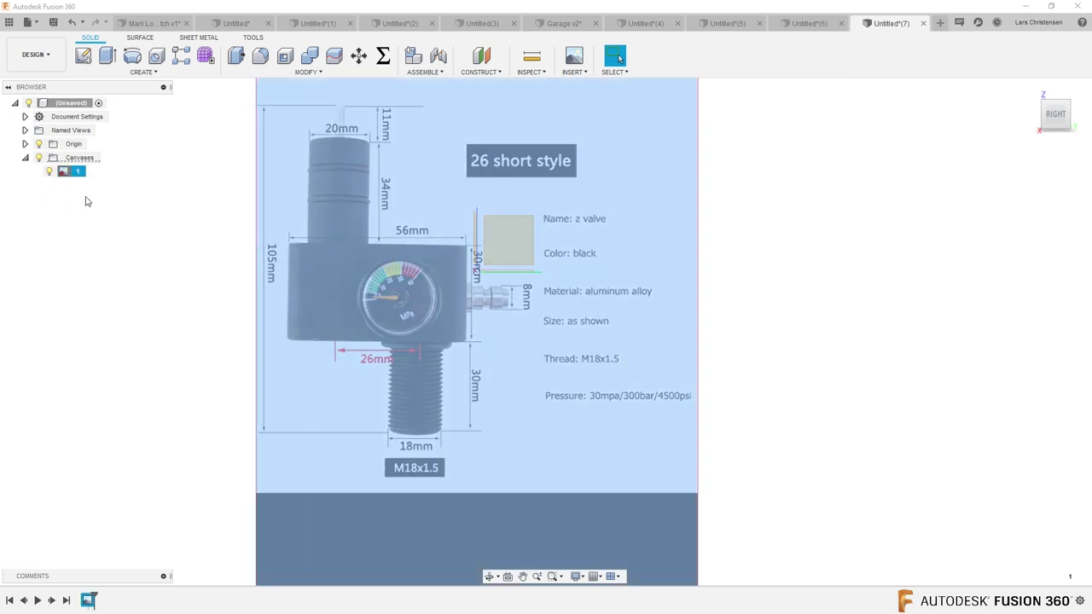
left_click_drag(499, 261, 424, 265)
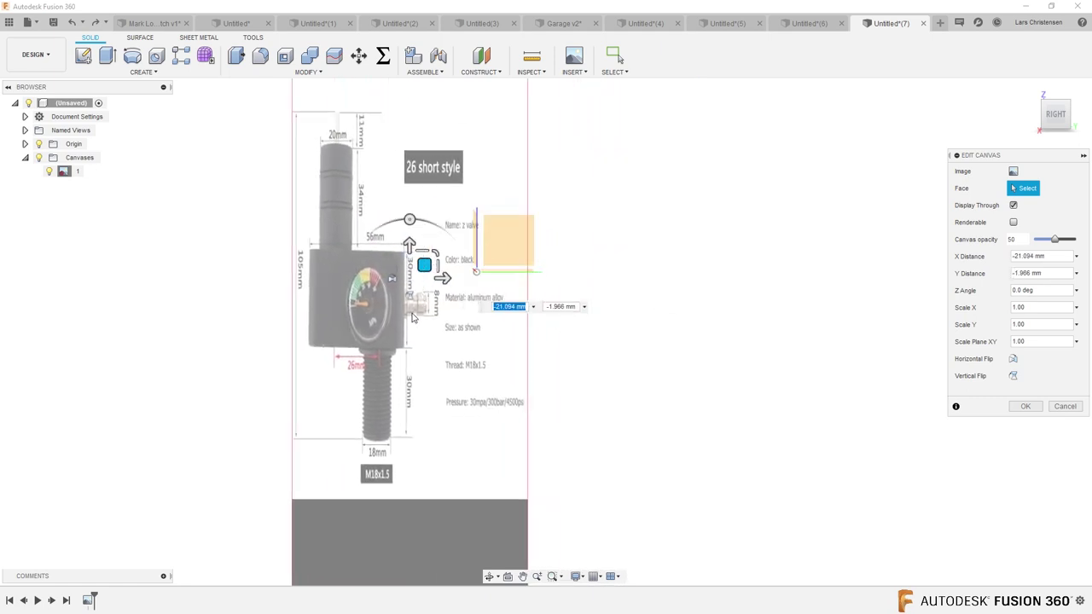
Move the canvas to a 3.039 mm X, 7.687 mm Y offset, putting the fitting on the origin
key("Return")
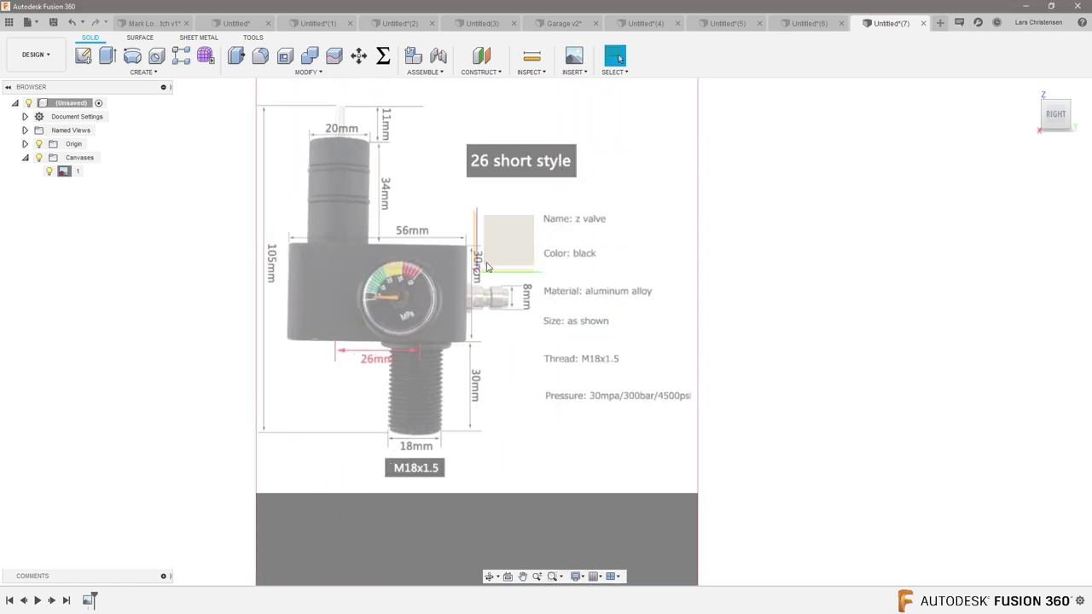
right_click(74, 174)
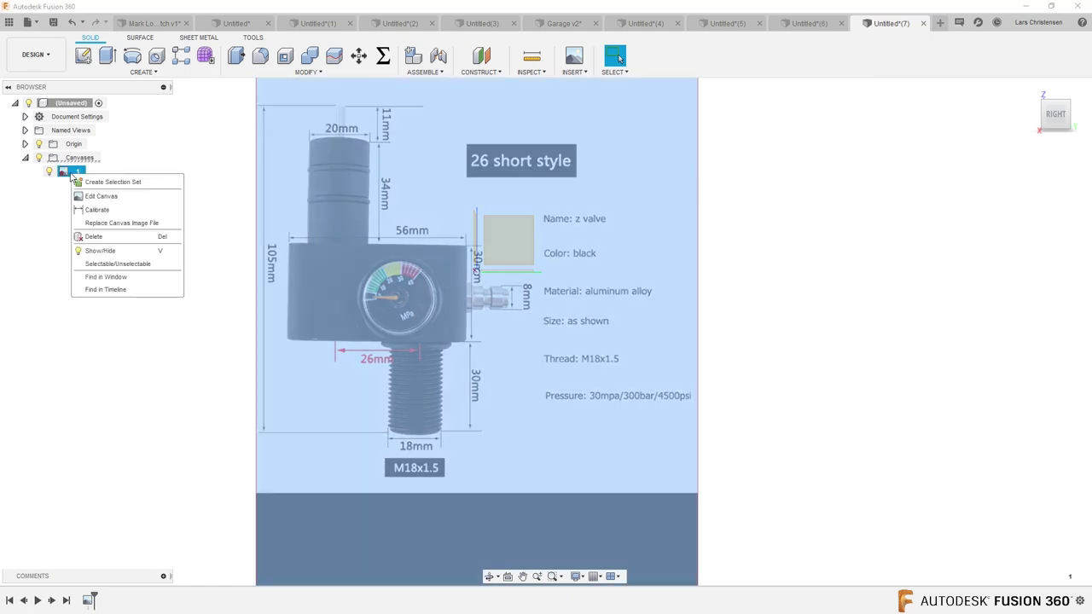
left_click(91, 200)
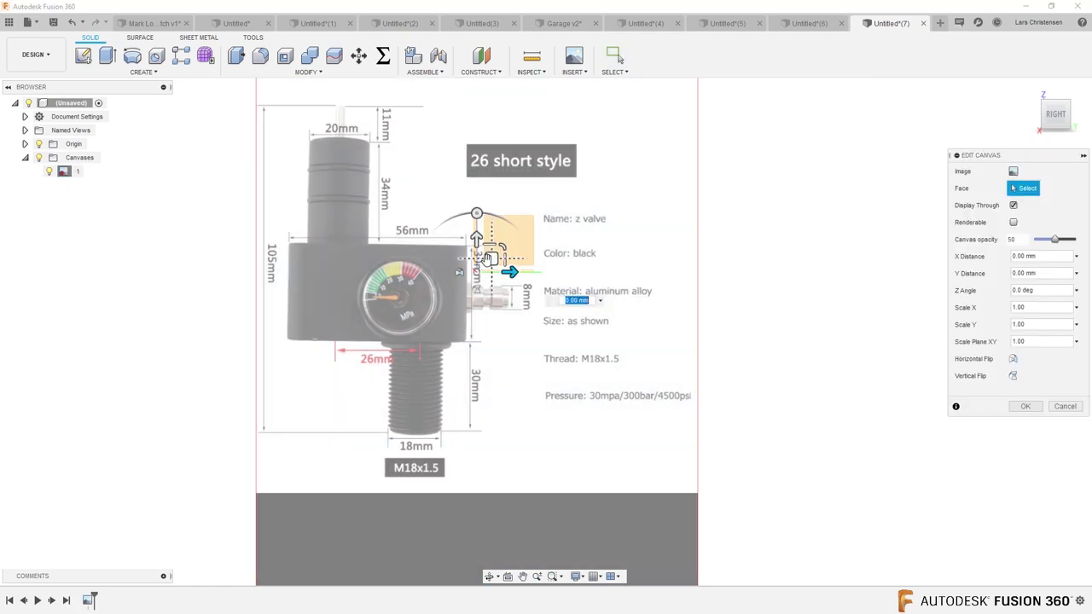
left_click_drag(492, 258, 500, 234)
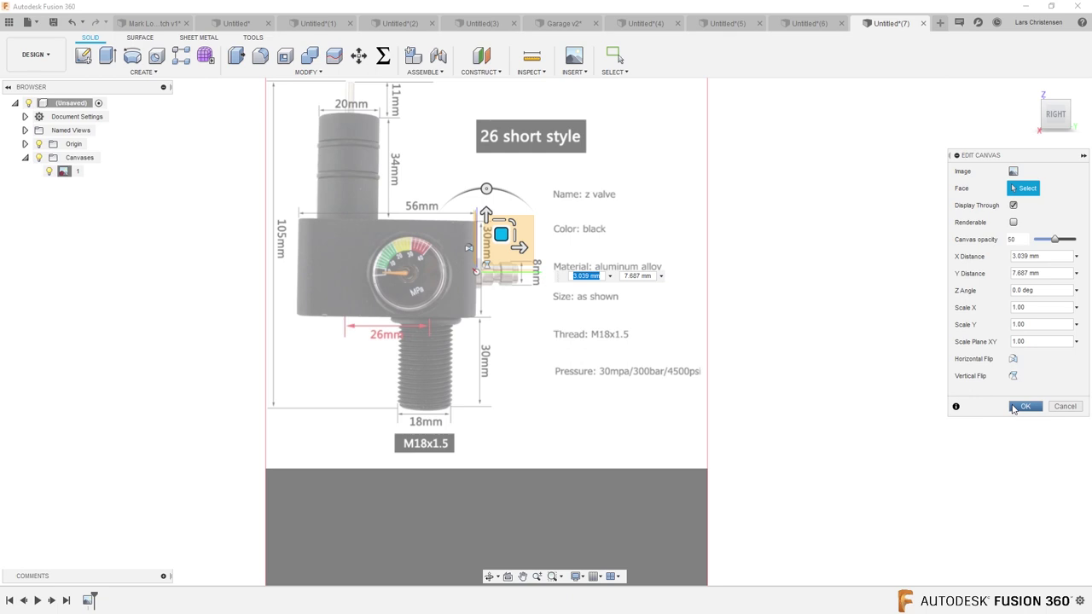
left_click(1024, 406)
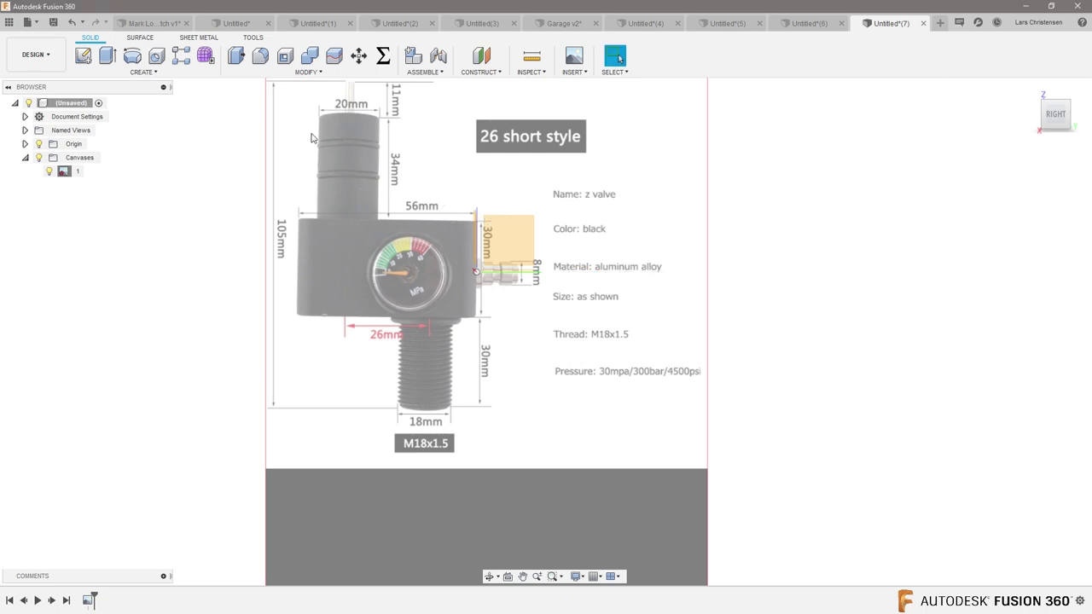
Sketch a 30 × 56 mm rectangle for the valve body on the canvas plane
scroll(334, 114, "up", 2)
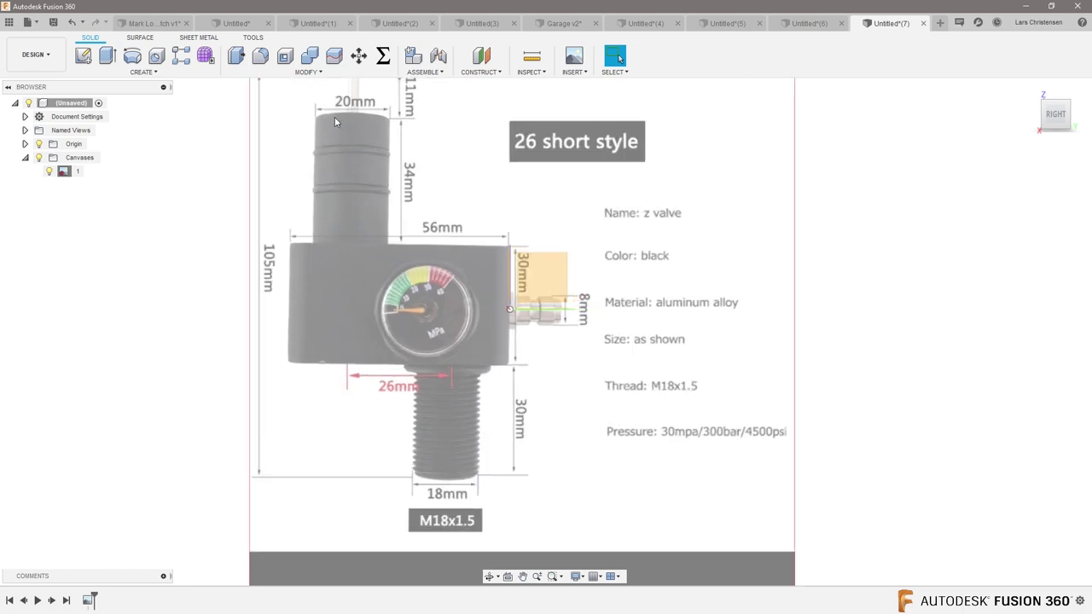
left_click(84, 56)
left_click(546, 280)
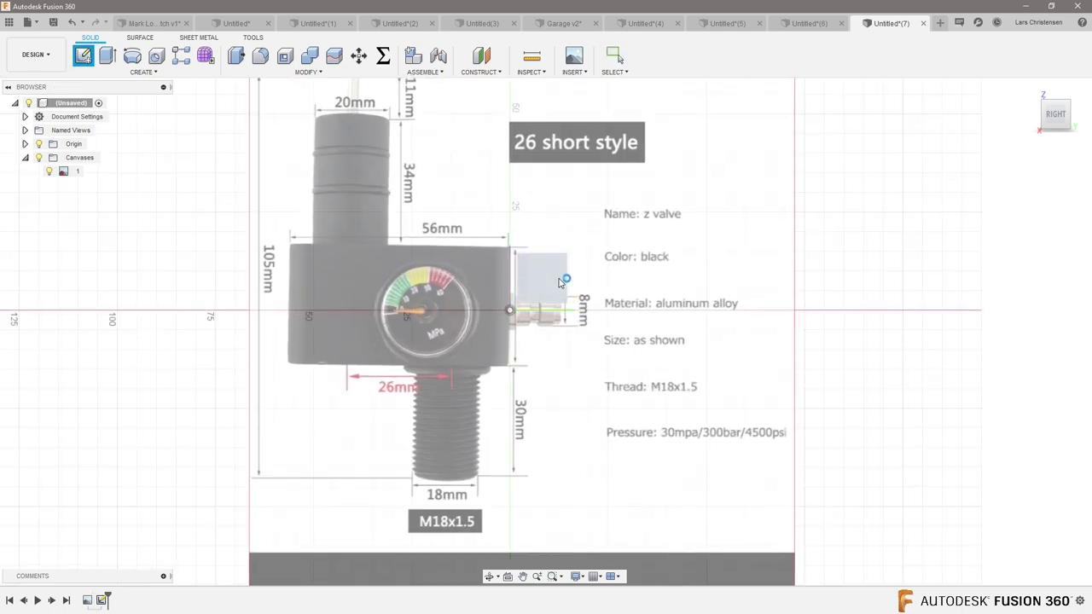
left_click(107, 55)
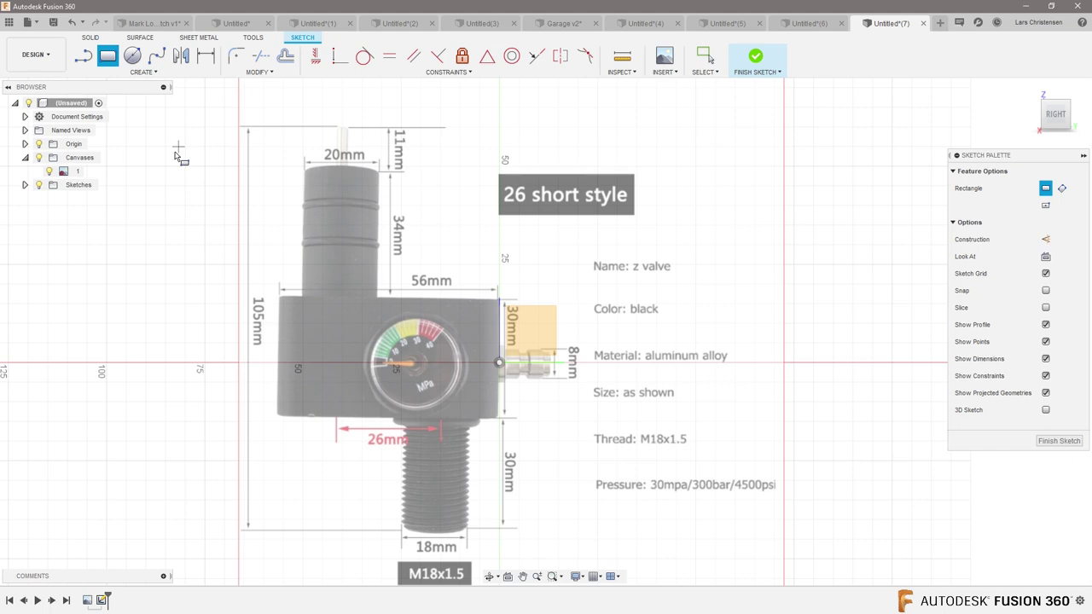
left_click(145, 205)
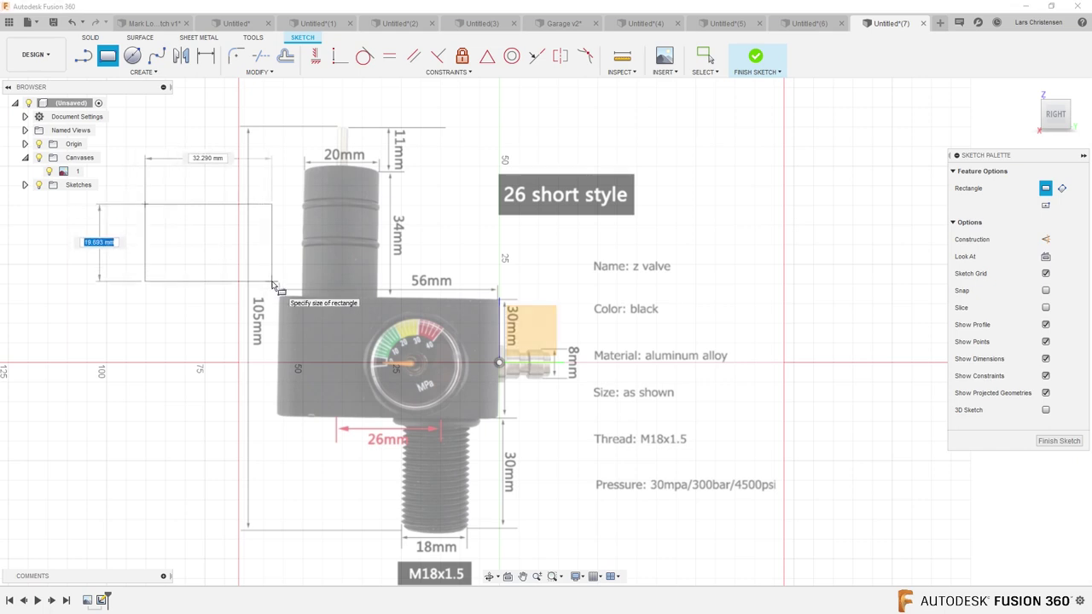
type("30")
key("Tab")
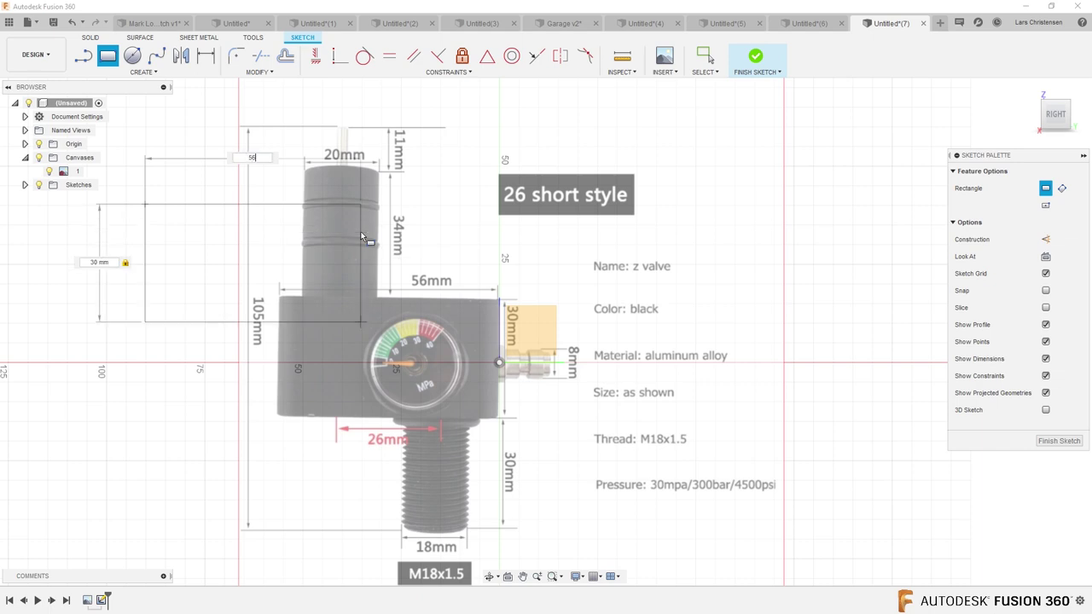
type("56")
key("Return")
key("Escape")
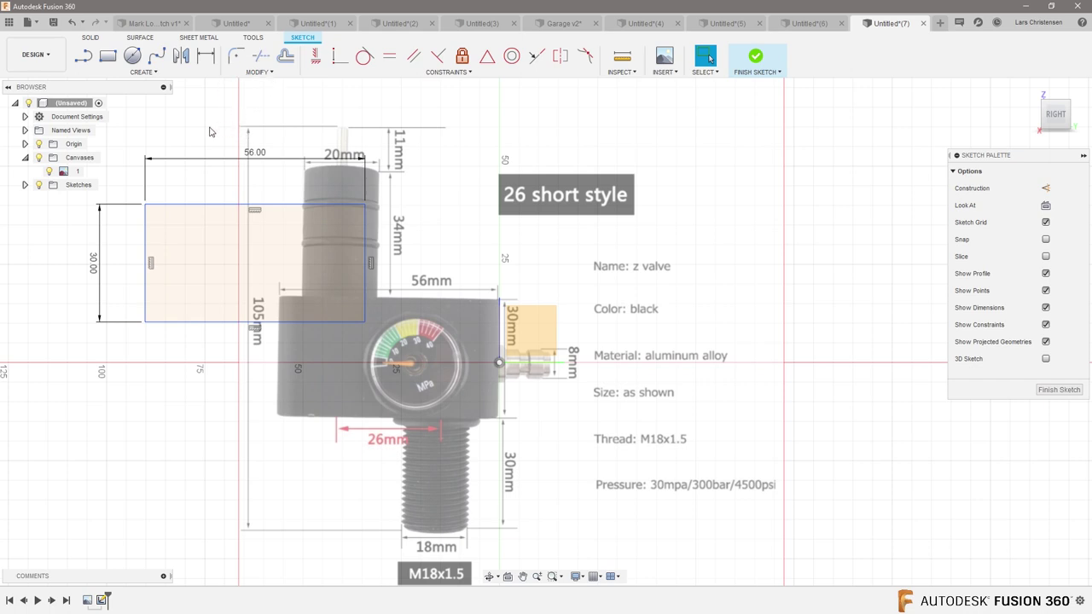
left_click(338, 58)
Make the rectangle's right edge coincident with the origin, positioned over the valve body
left_click(366, 244)
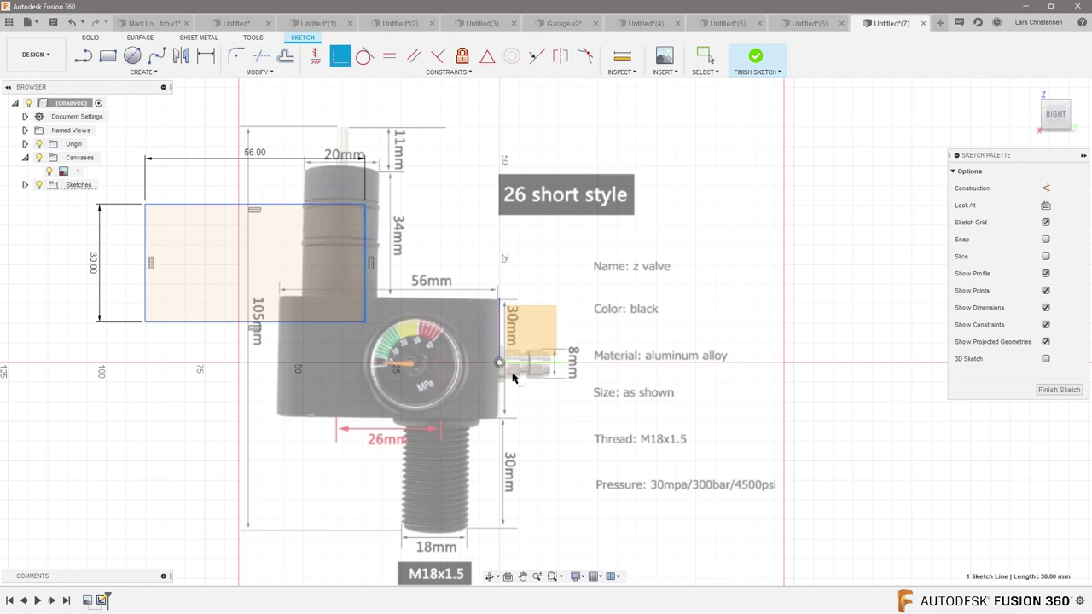
left_click(500, 363)
scroll(512, 355, "up", 3)
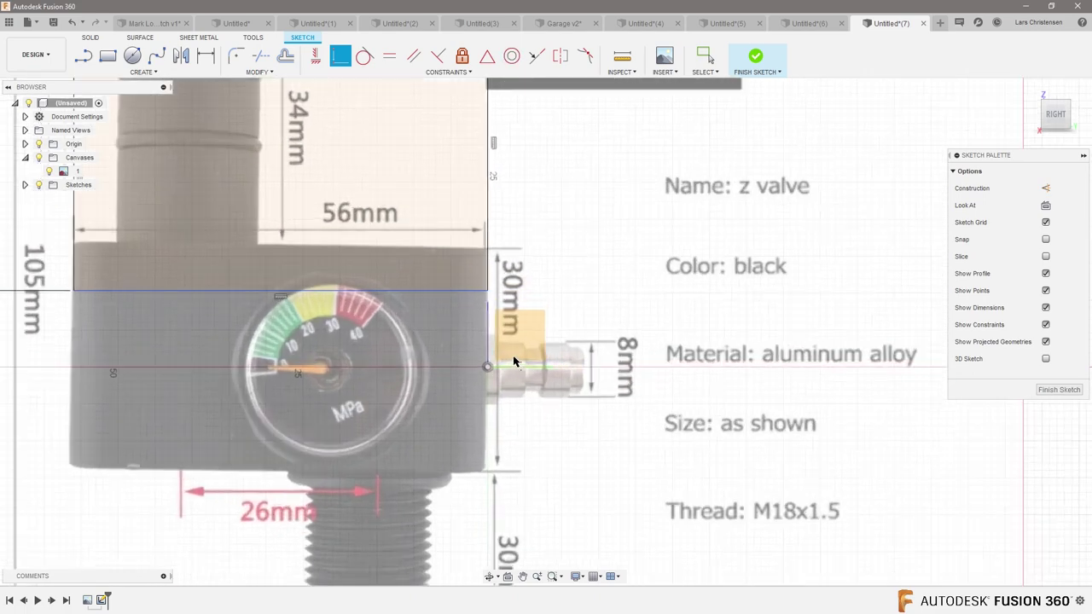
left_click_drag(494, 308, 495, 473)
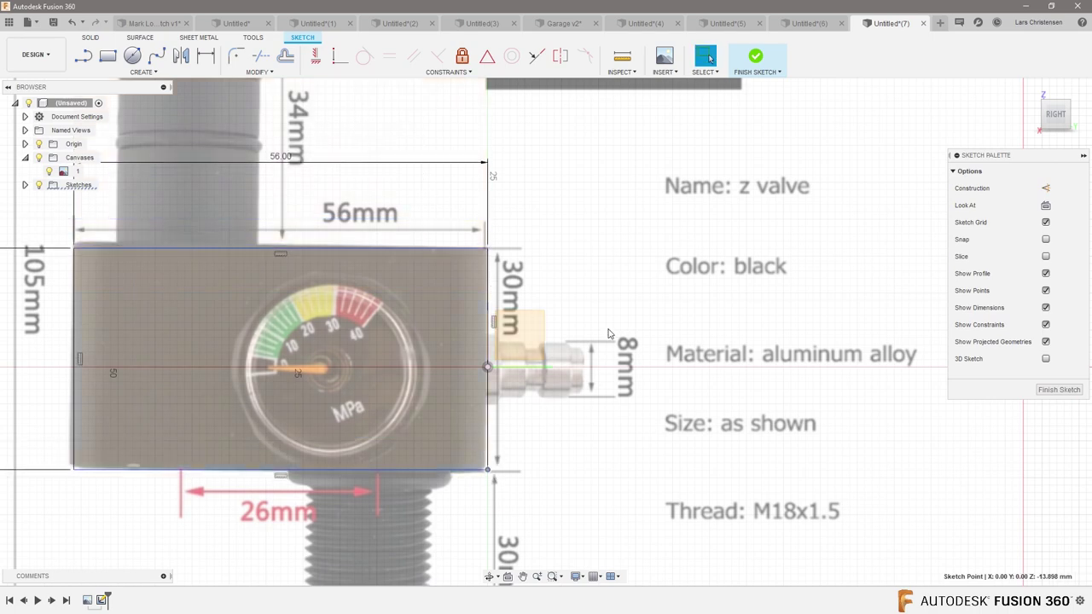
Dimension the bottom corner's vertical offset from the origin at 12 mm
key("d")
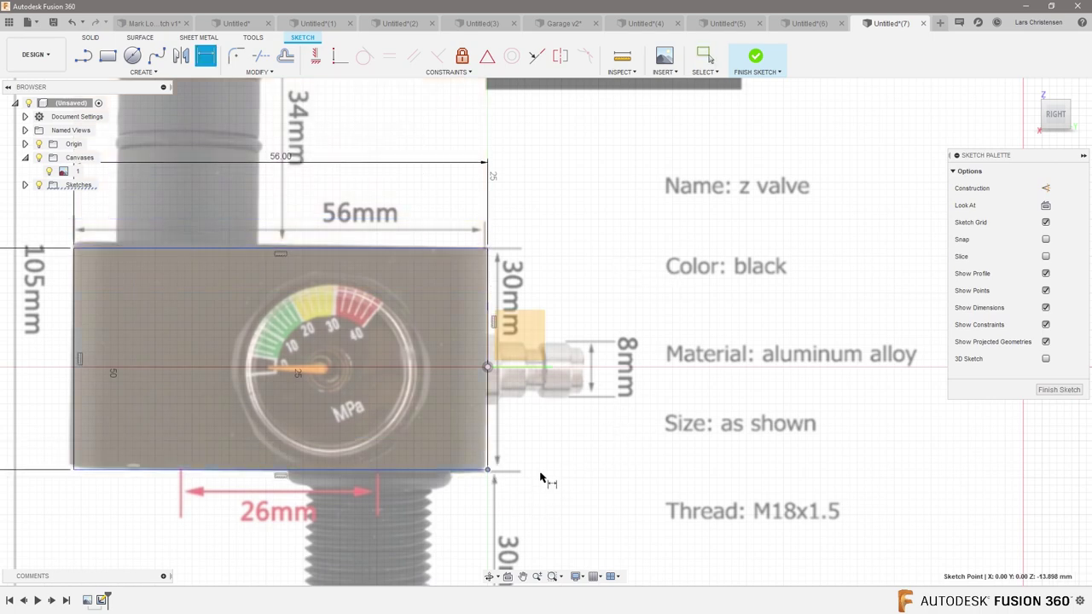
left_click(488, 367)
left_click(488, 469)
left_click(561, 431)
type("12")
key("Return")
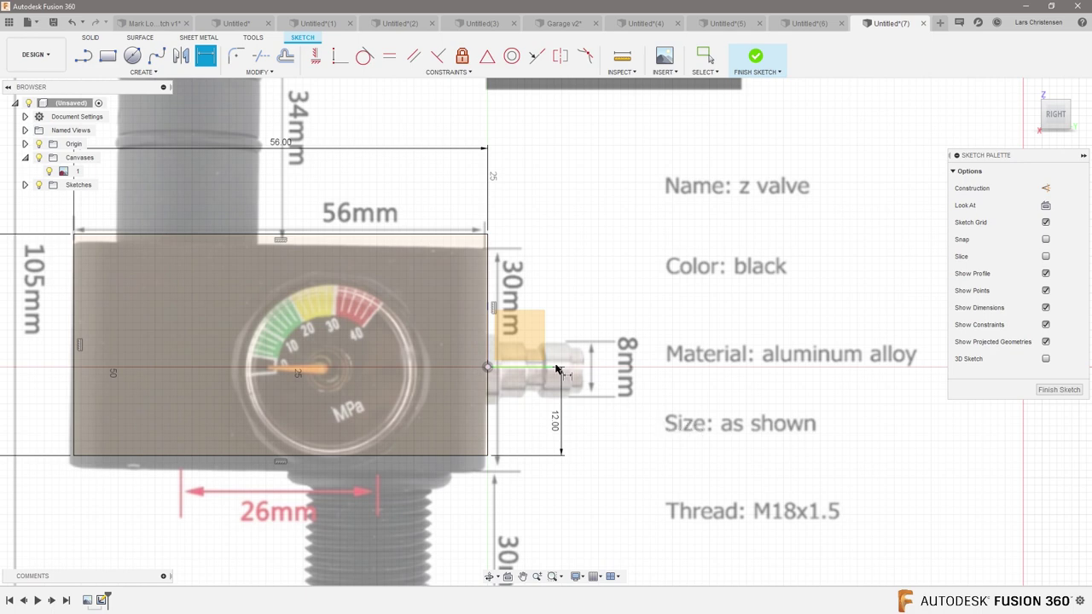
Refine the offset dimension through 12.5 and 13 to 13.50 mm
scroll(468, 286, "up", 2)
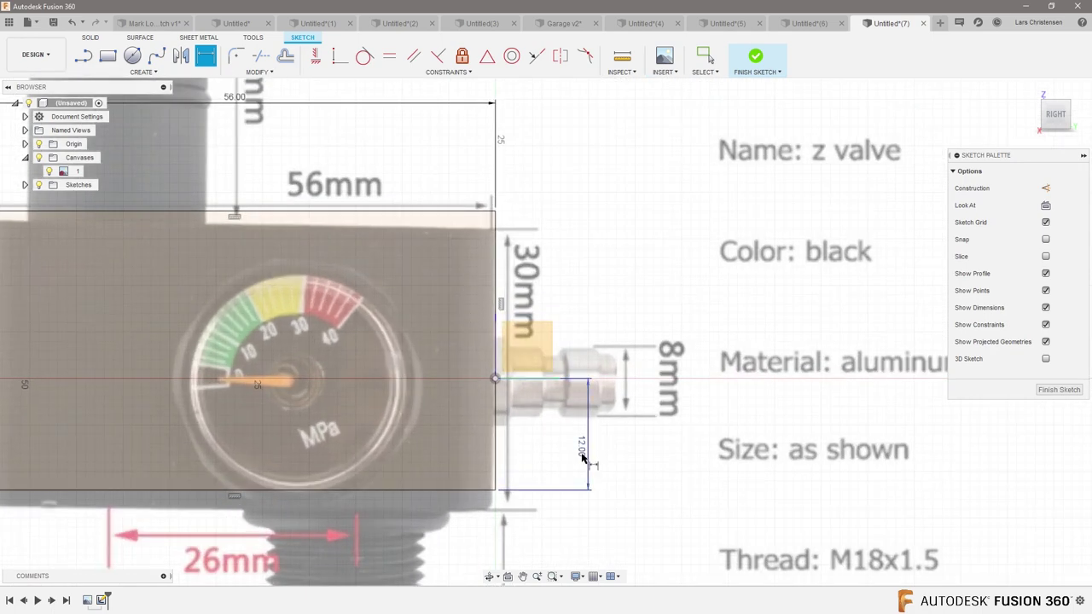
double_click(582, 449)
type("12.5")
key("Return")
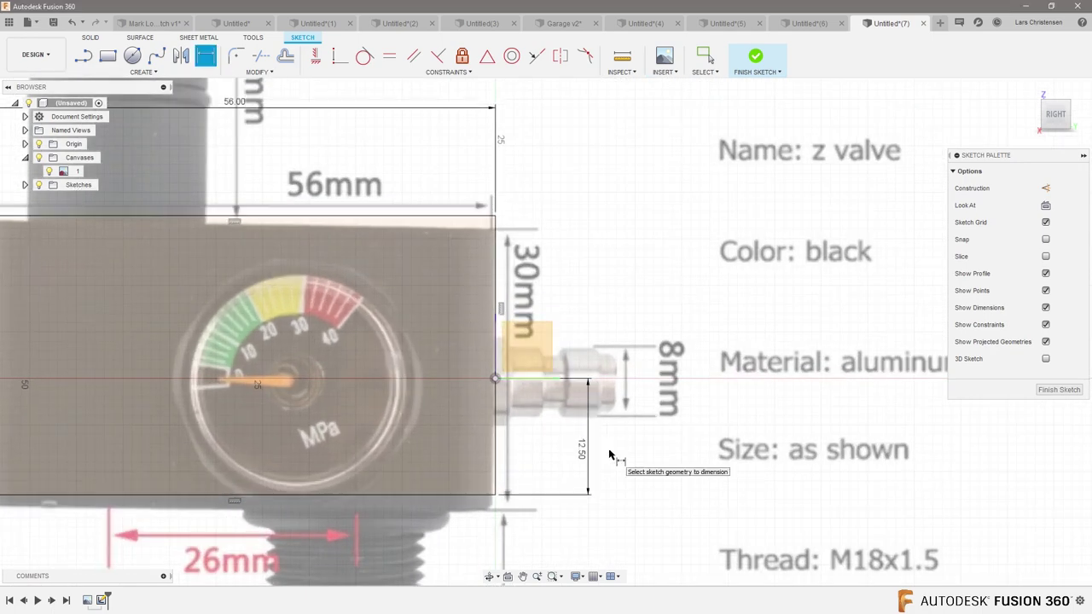
double_click(581, 455)
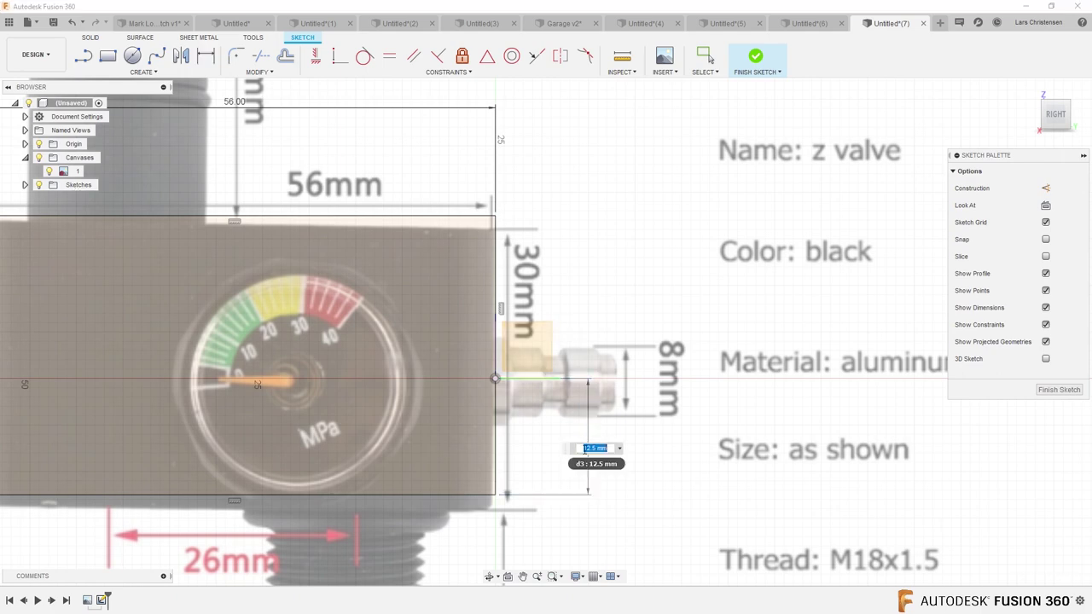
type("13")
key("Return")
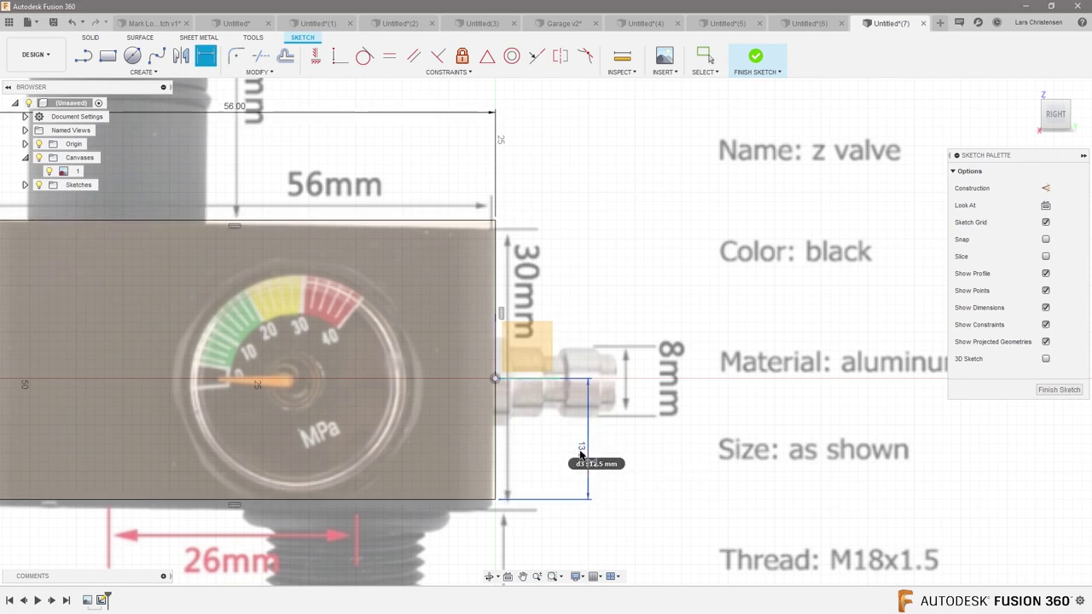
double_click(583, 453)
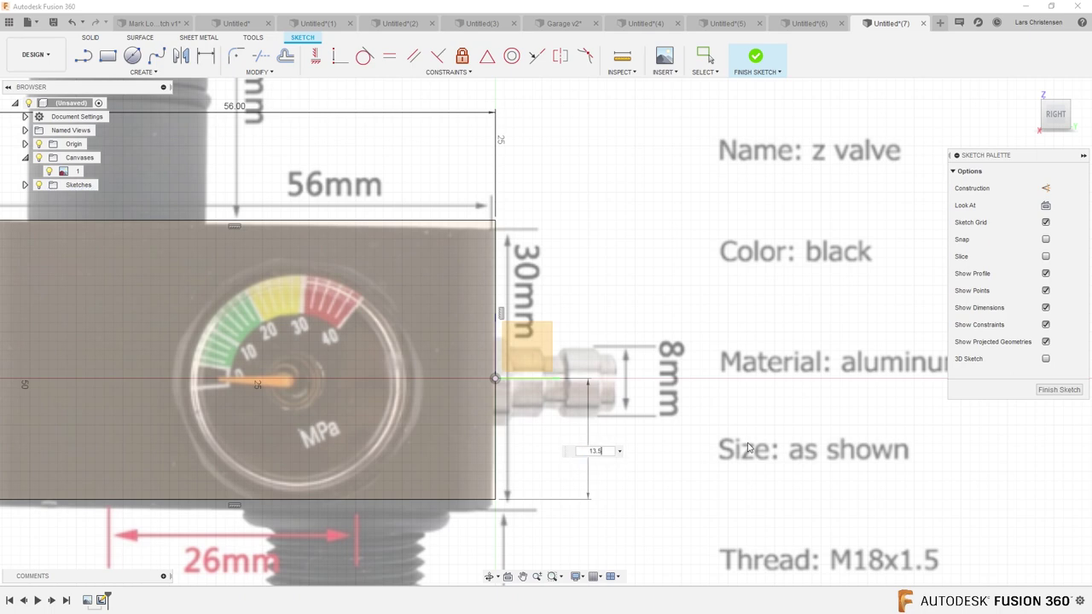
key("Return")
key("d")
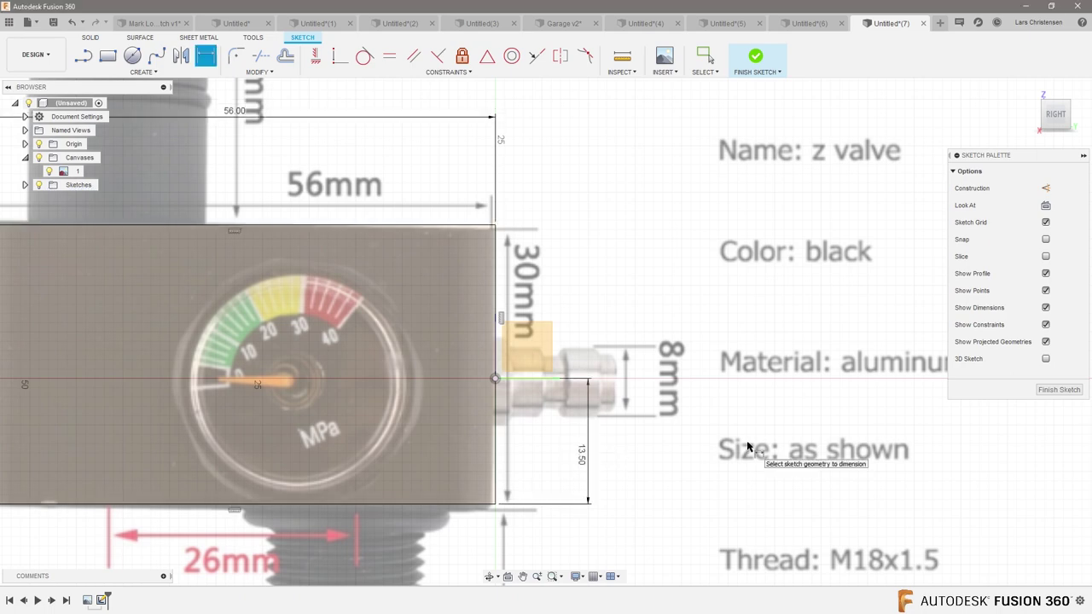
scroll(747, 446, "down", 3)
scroll(745, 401, "up", 4)
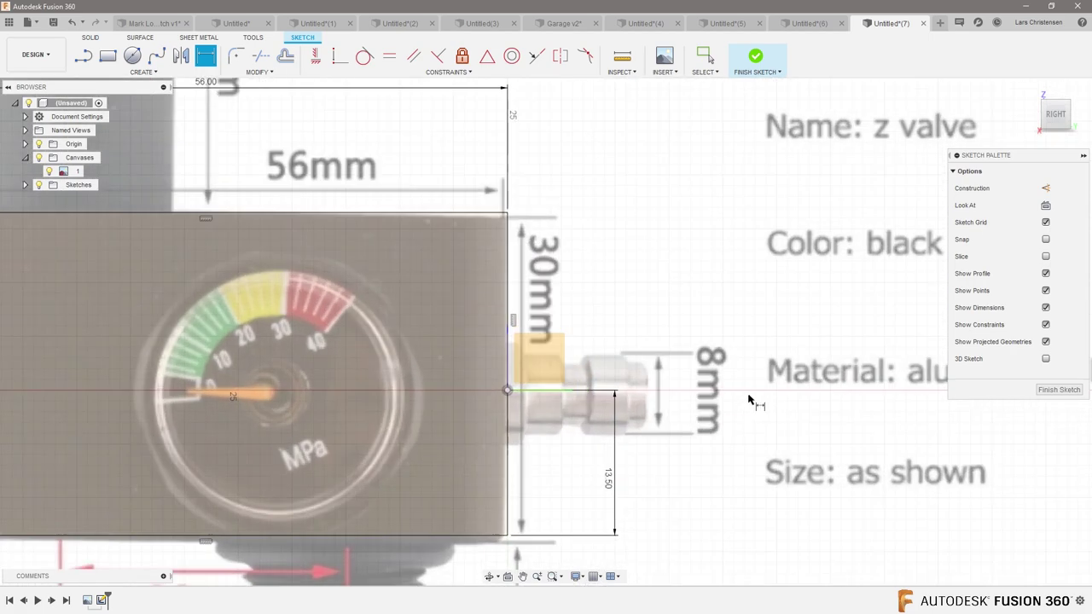
key("l")
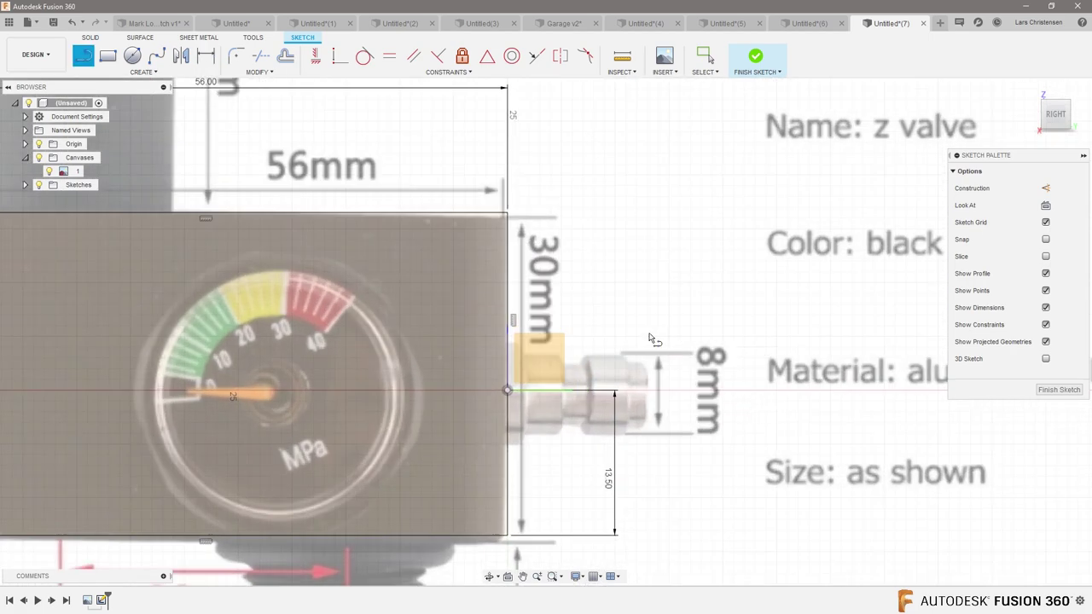
Draw lines from the origin along the fitting's steps and groove to the body edge
left_click(506, 393)
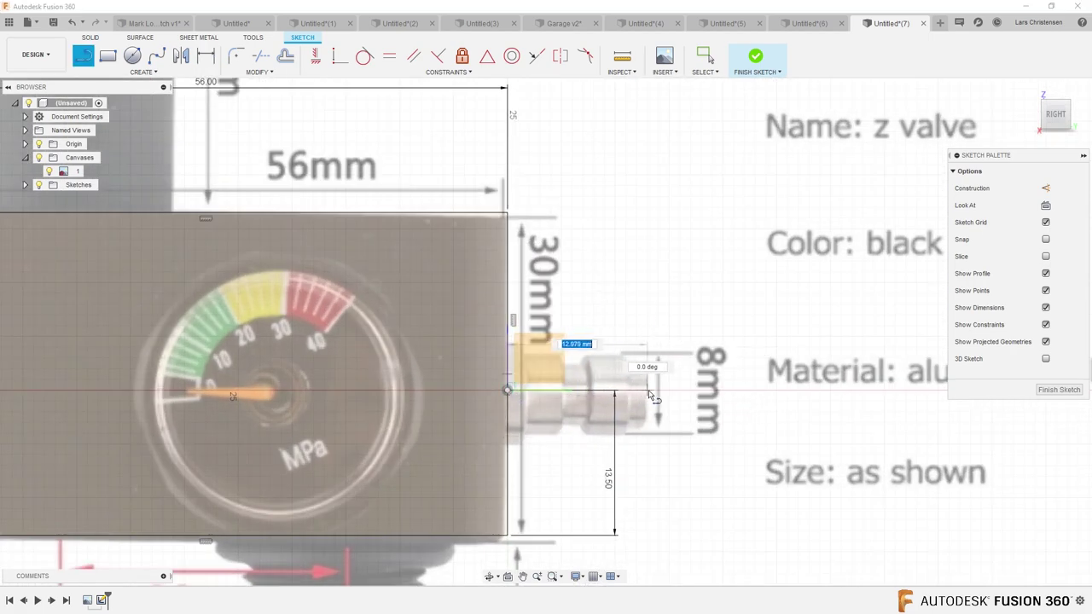
left_click(650, 392)
scroll(661, 418, "up", 6)
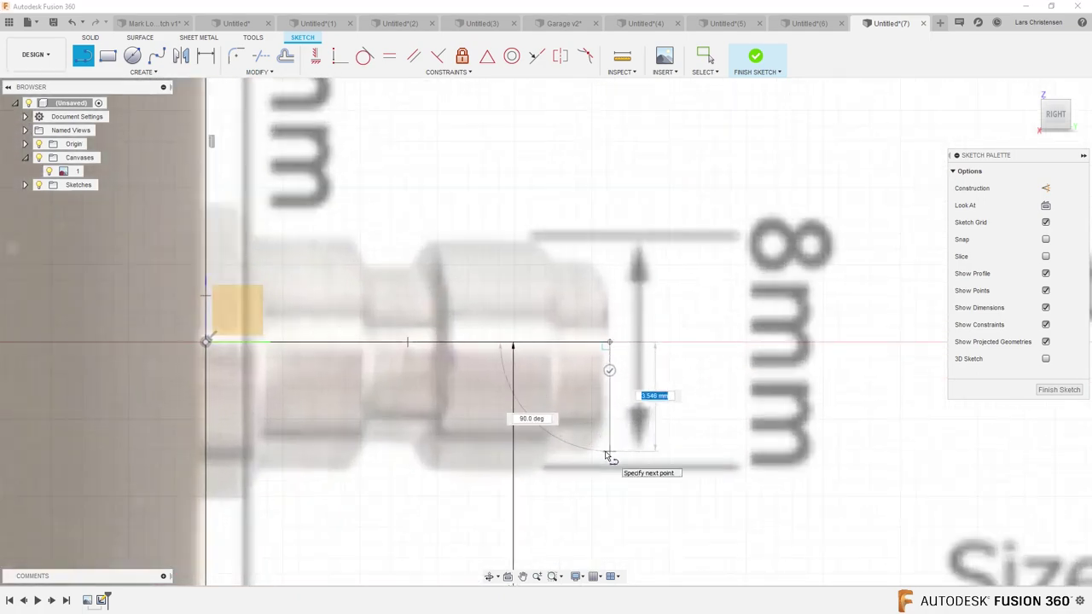
left_click(609, 450)
left_click(548, 451)
left_click(549, 476)
left_click(431, 476)
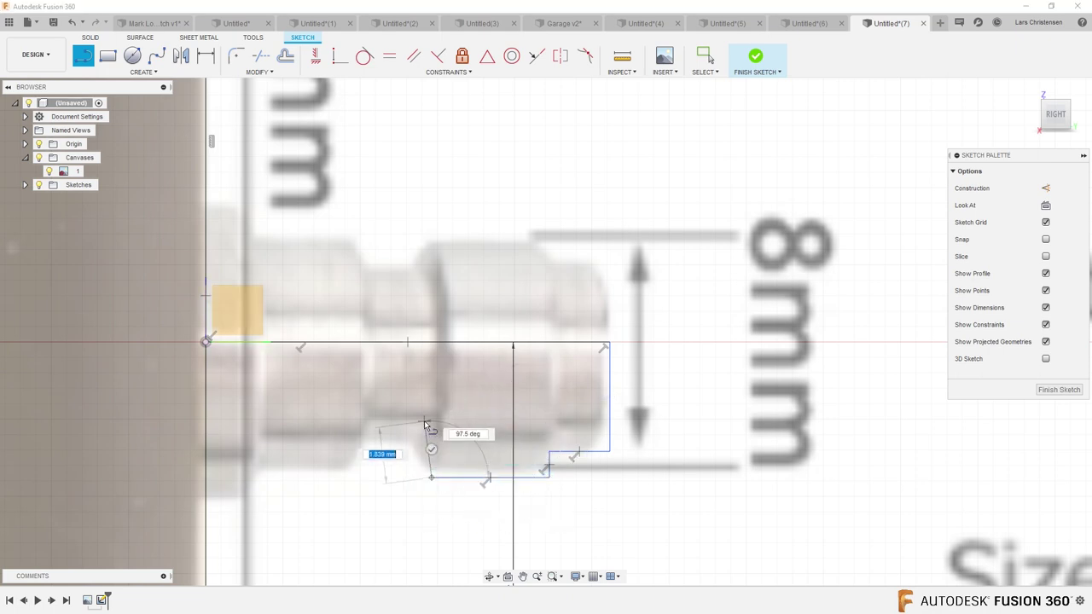
left_click(431, 421)
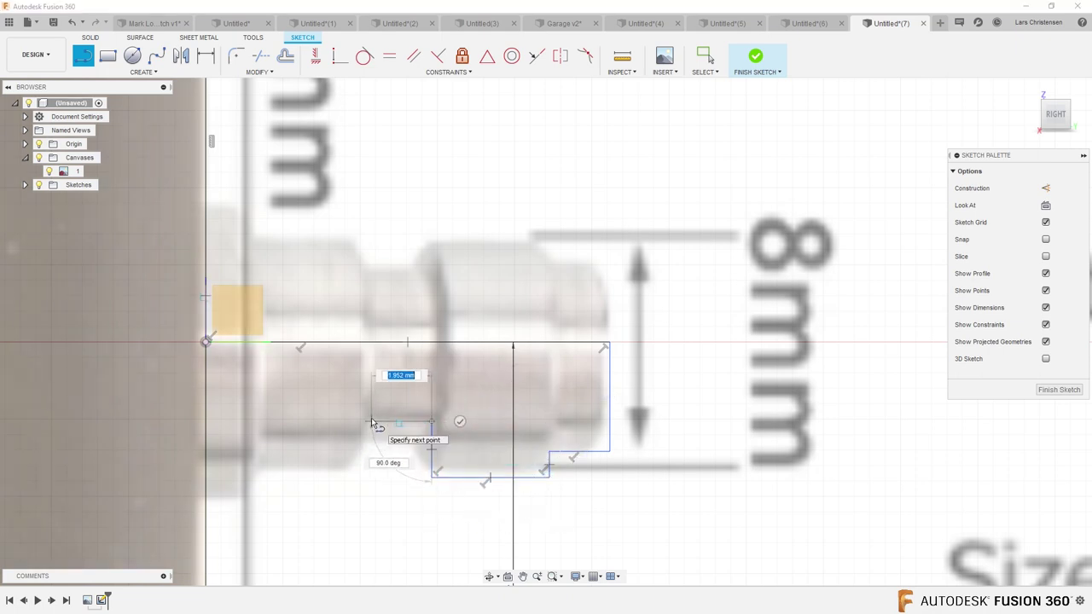
left_click(371, 422)
left_click(371, 476)
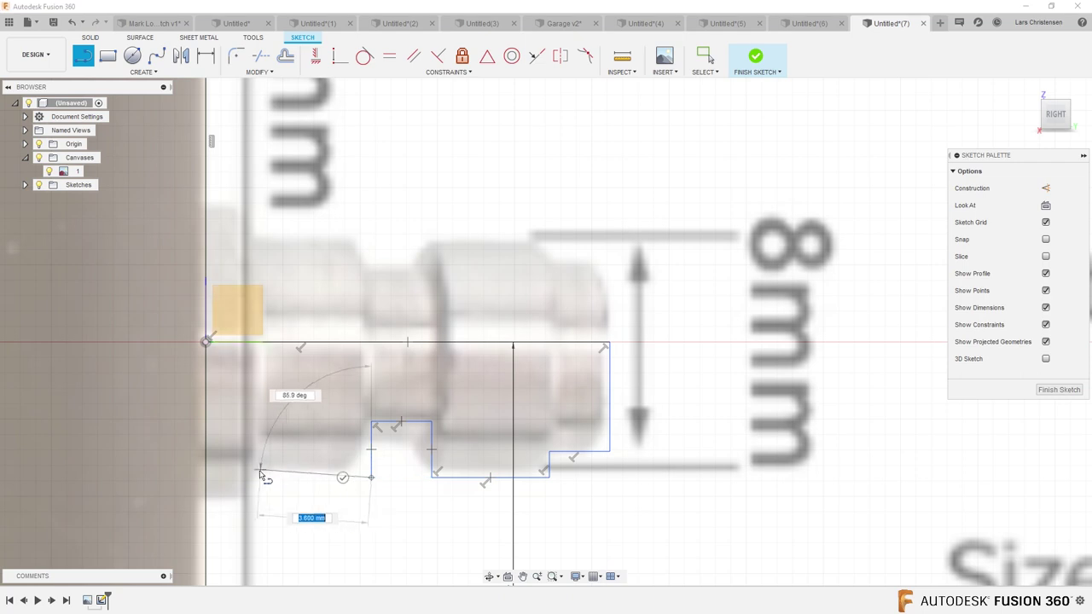
left_click(247, 477)
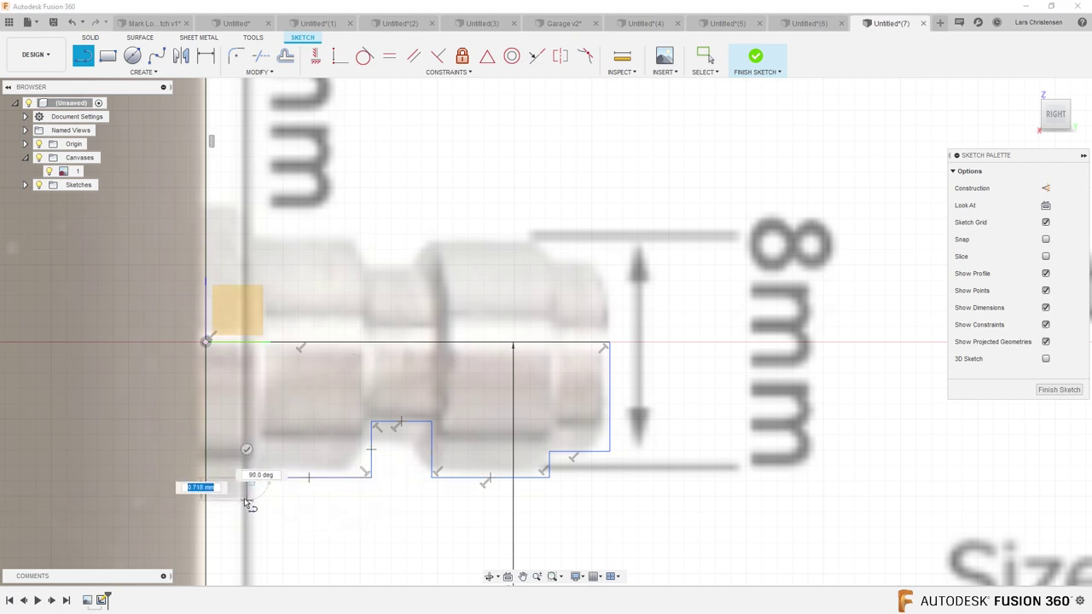
left_click(246, 497)
left_click(206, 498)
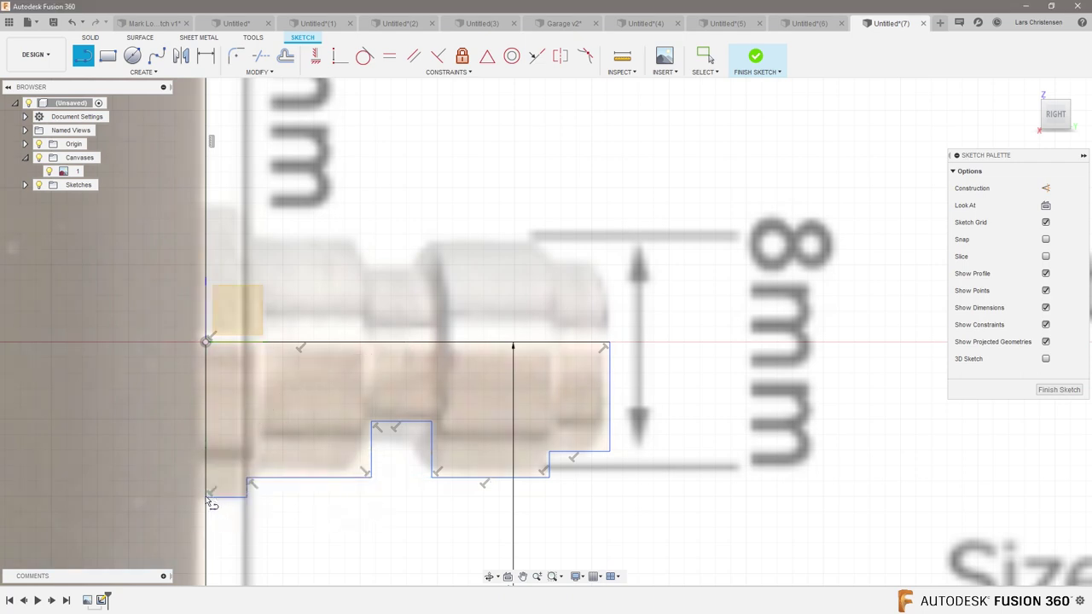
scroll(418, 533, "down", 10)
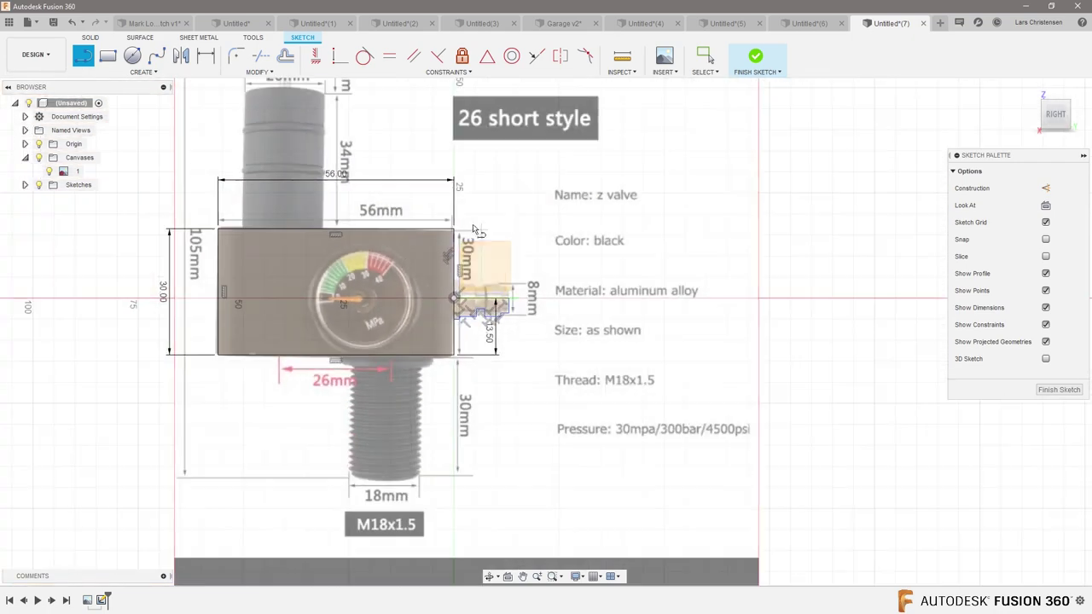
Draw lines down, across and back up along the threaded stem's half-profile
scroll(414, 528, "up", 4)
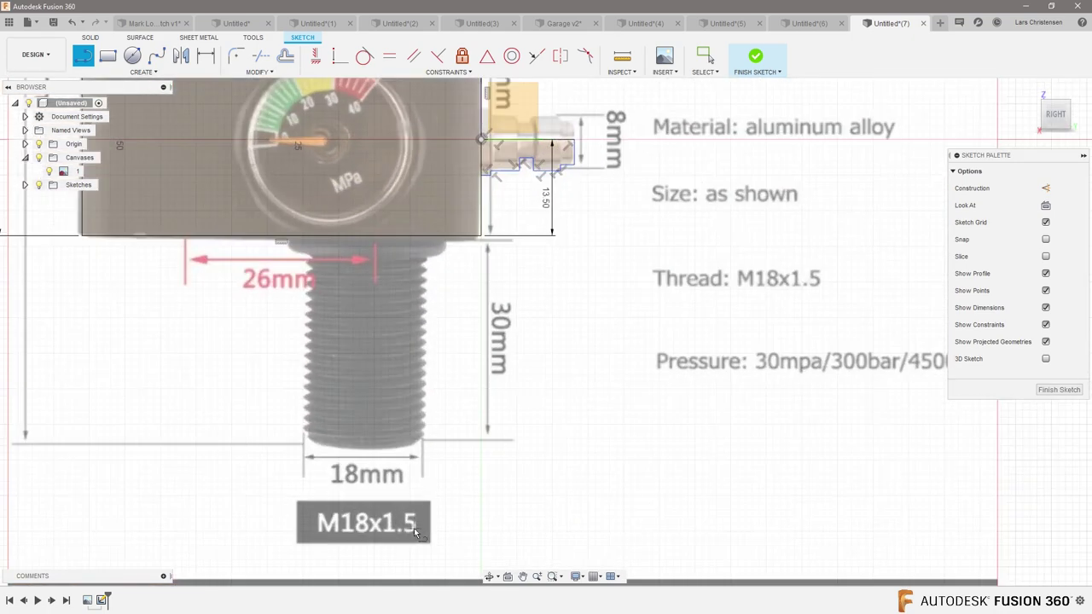
left_click(366, 237)
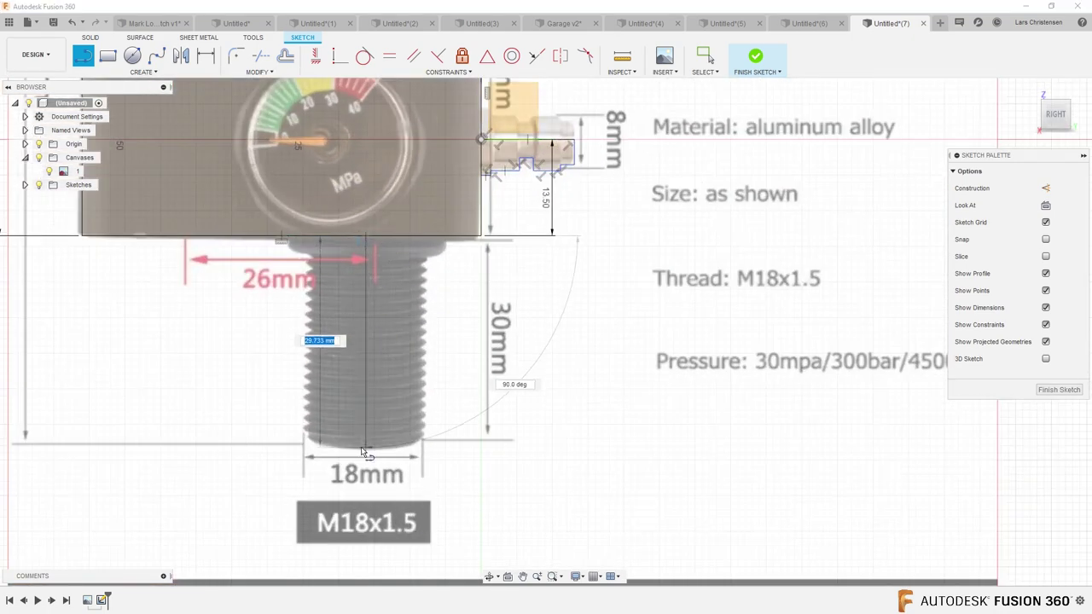
left_click(366, 450)
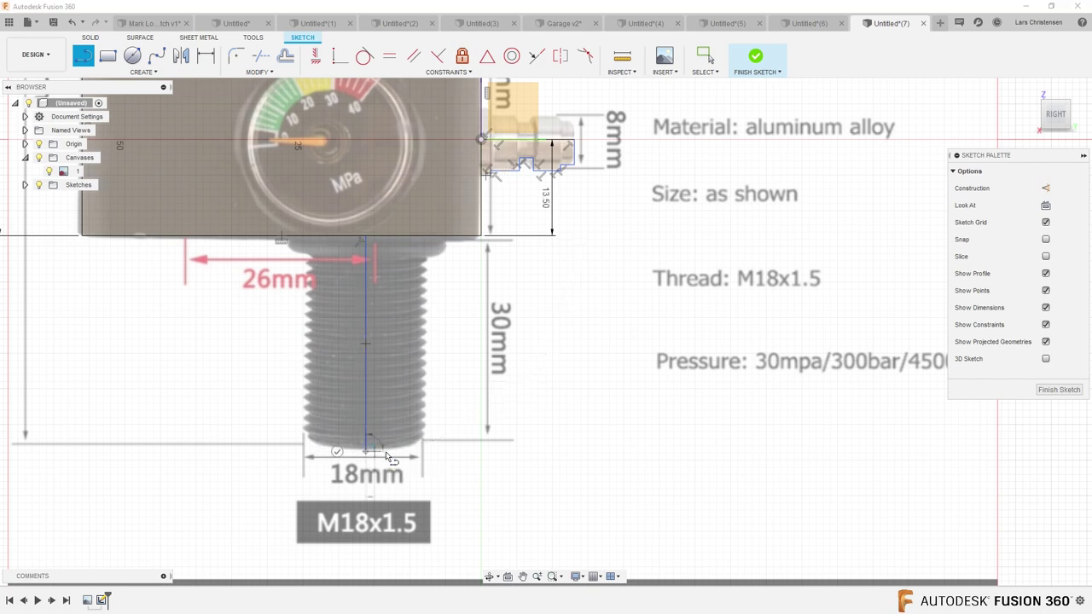
left_click(420, 449)
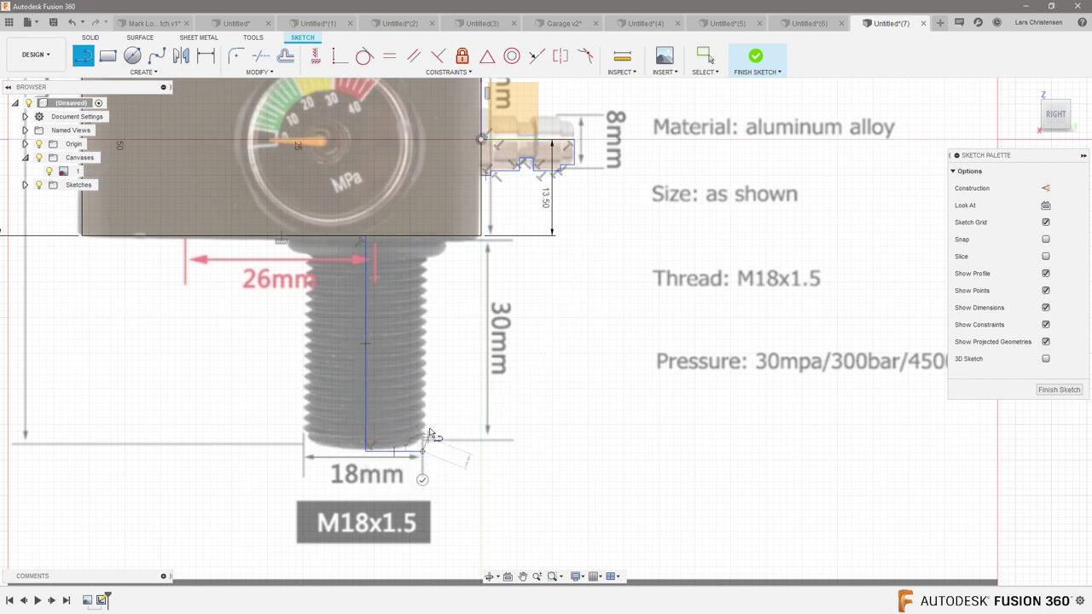
left_click(423, 240)
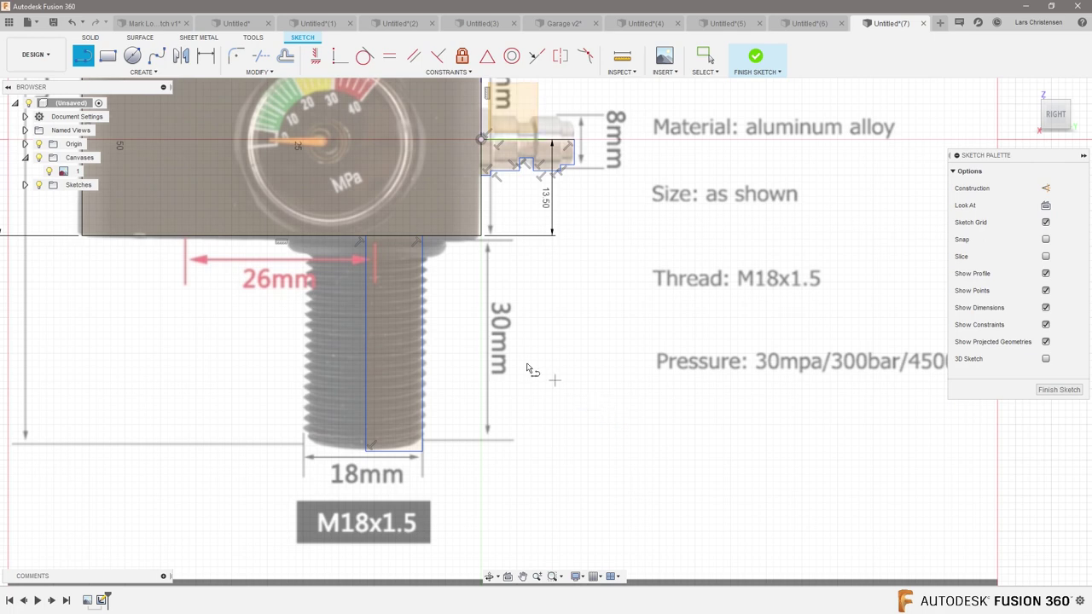
Dimension the stem profile 30 mm tall and 18/2 mm wide
key("d")
left_click(424, 359)
left_click(461, 353)
type("30")
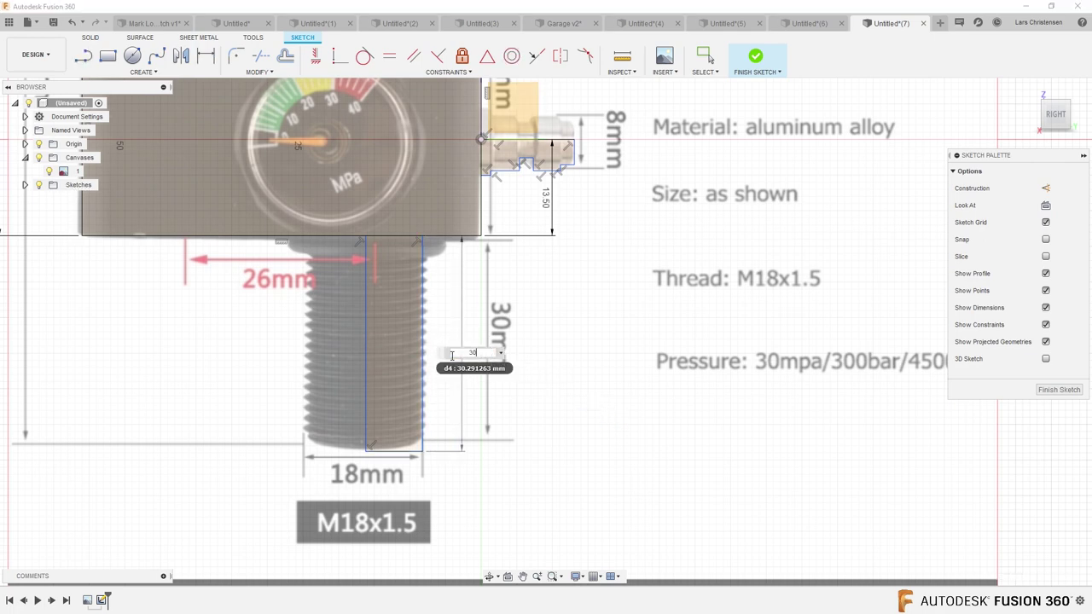
key("Return")
left_click(397, 448)
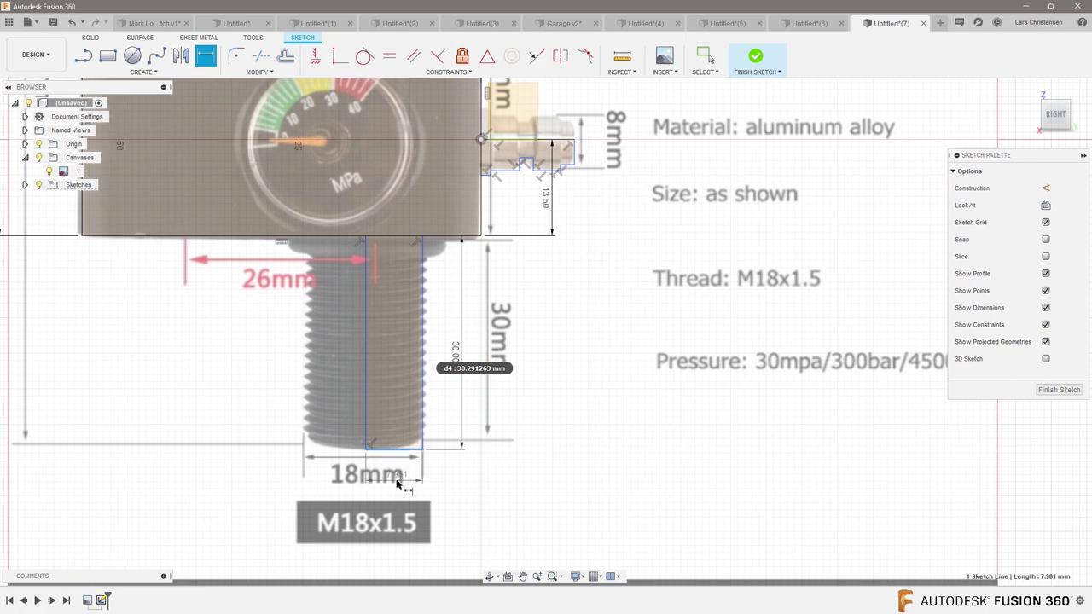
left_click(398, 479)
type("18")
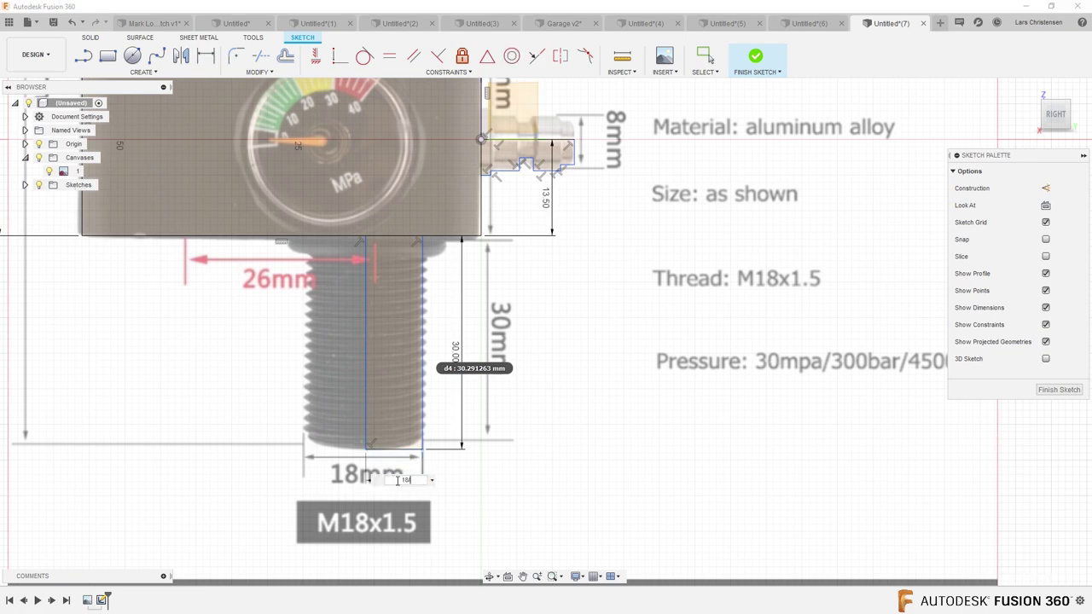
type("/2")
key("Return")
key("F6")
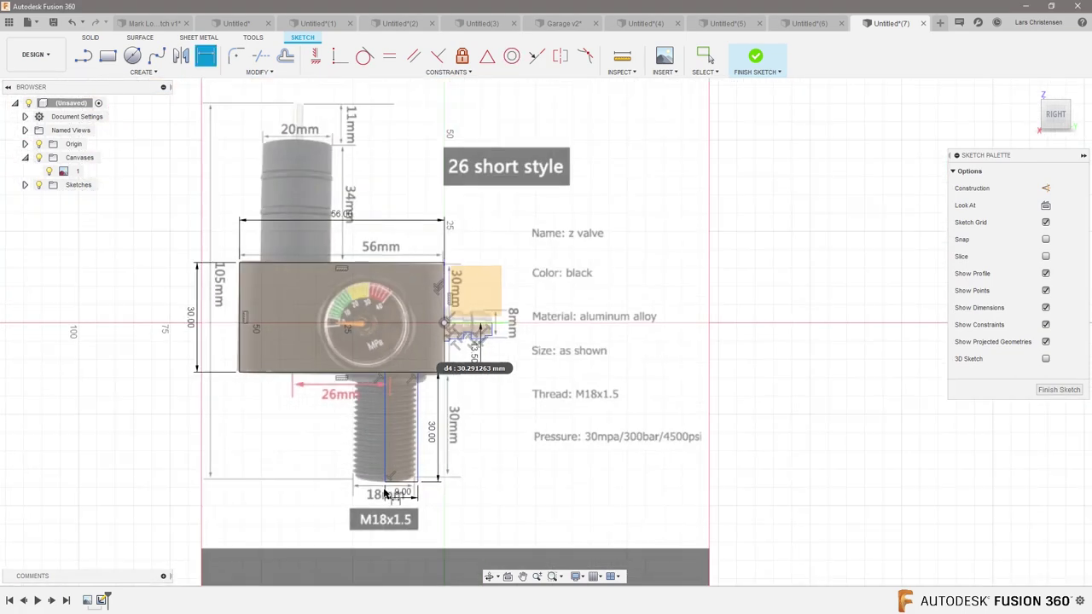
scroll(243, 141, "up", 5)
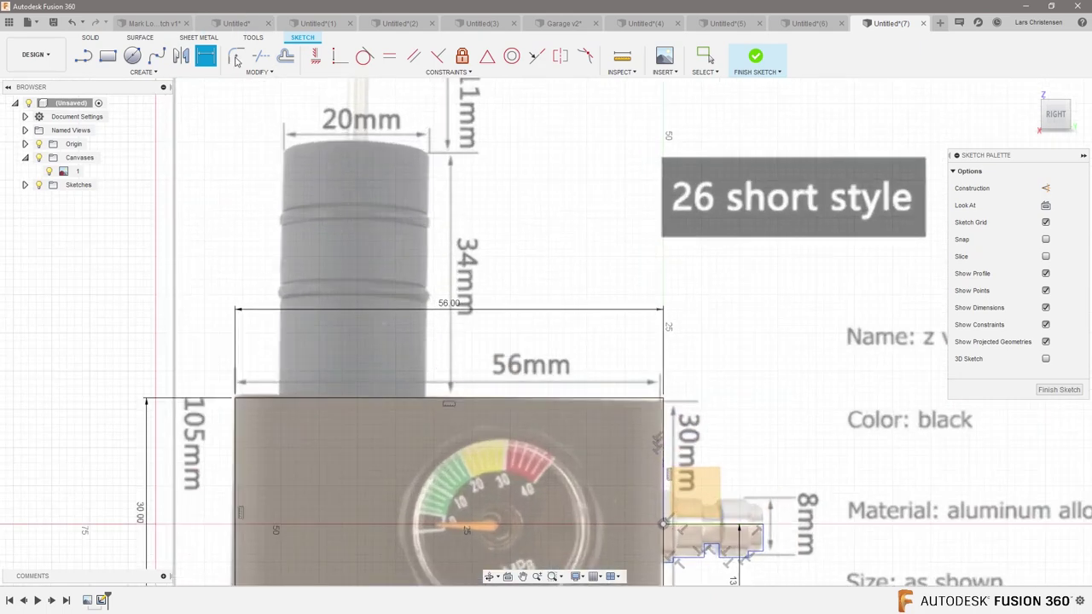
Draw lines up, across and down outlining the upper stem above the body
key("l")
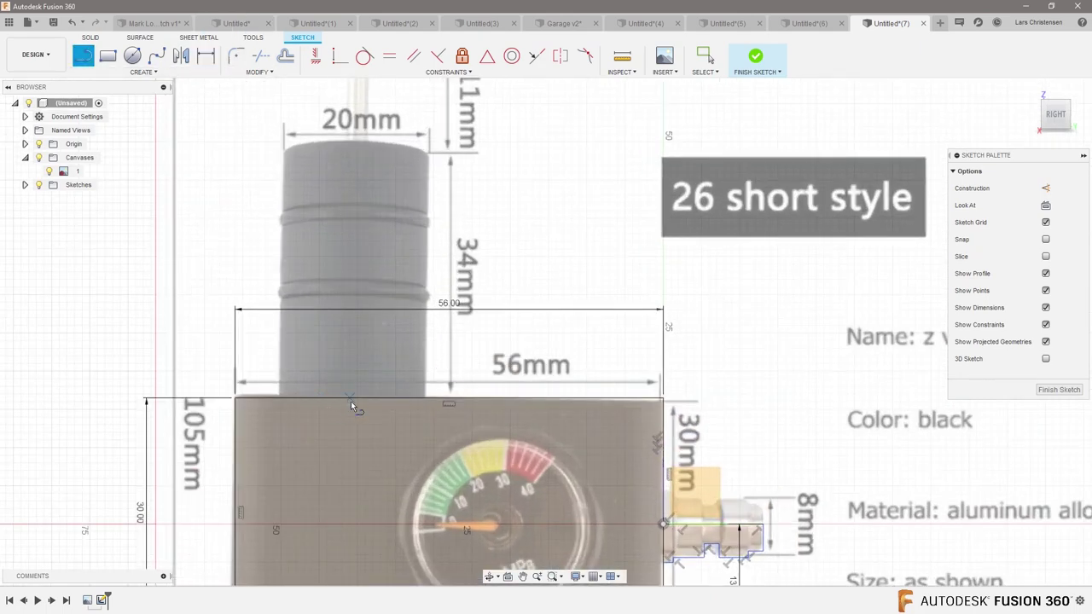
left_click(358, 397)
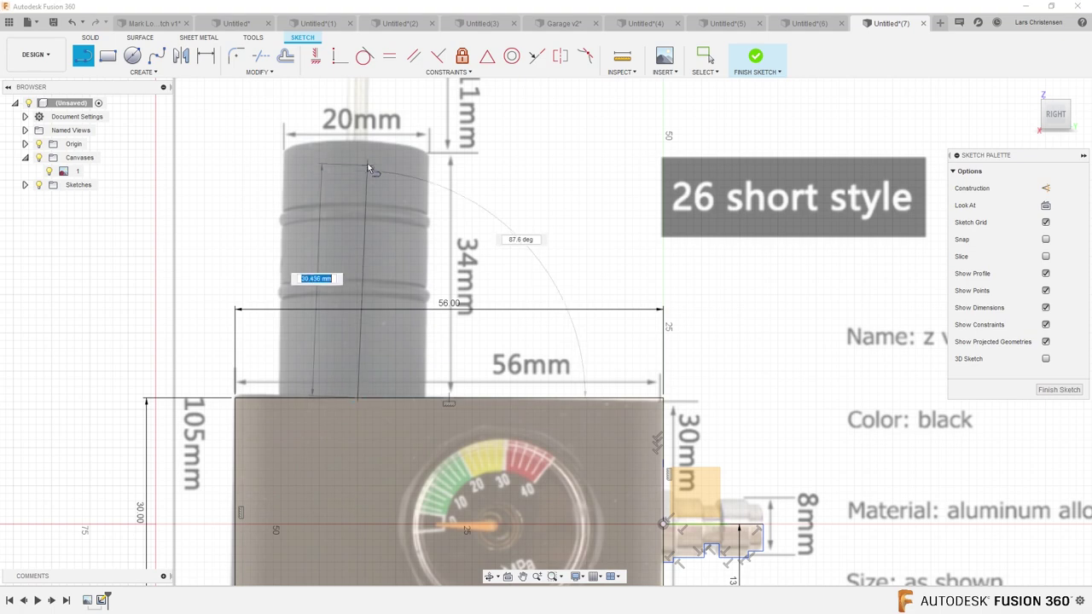
left_click(356, 142)
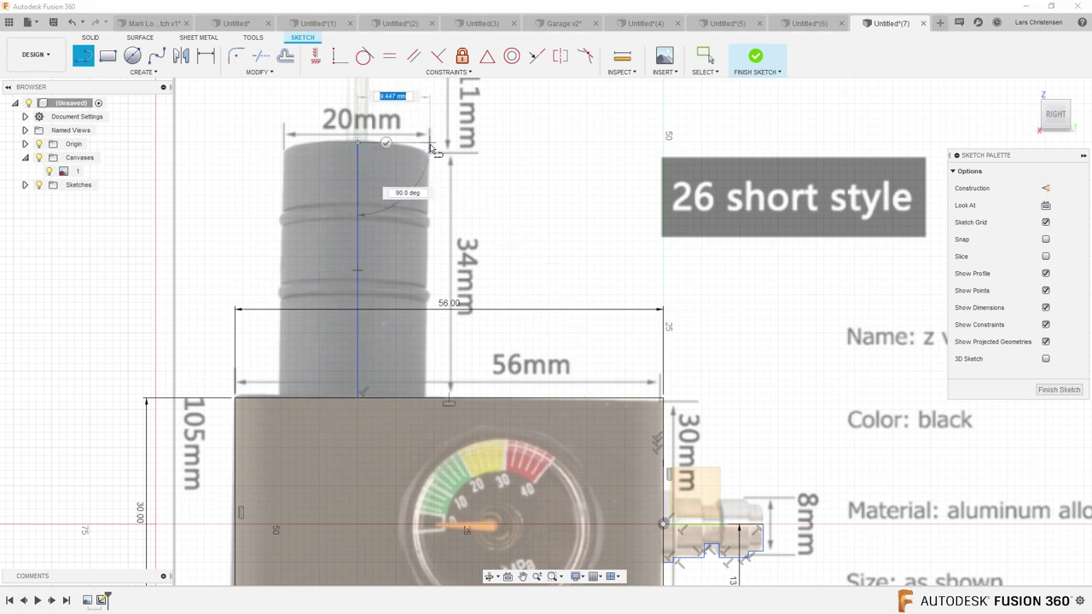
left_click(427, 397)
scroll(506, 284, "up", 2)
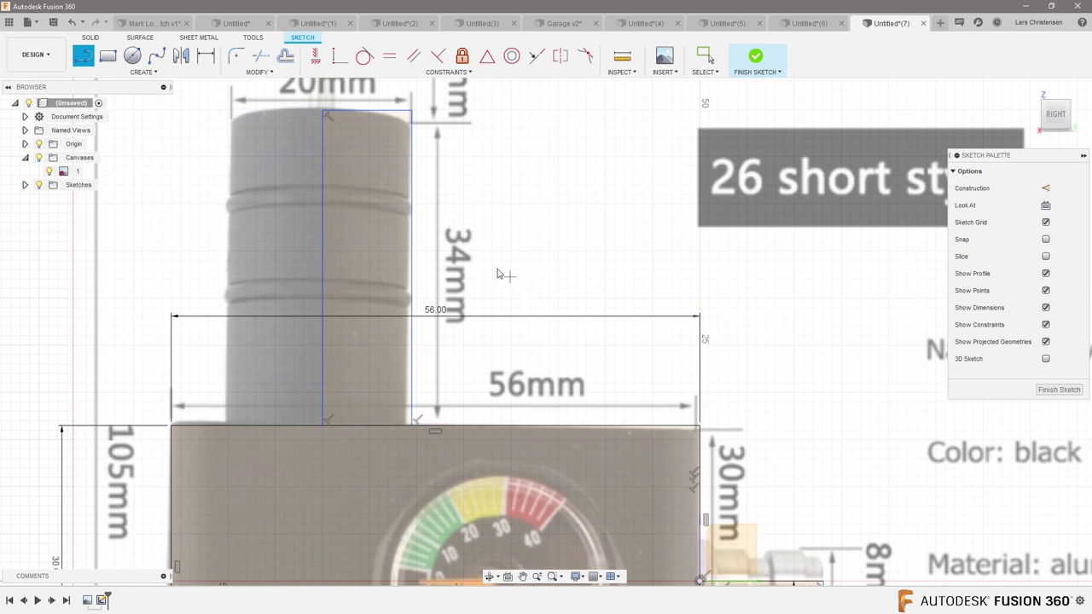
Dimension the upper stem profile's top line to 10 mm
key("d")
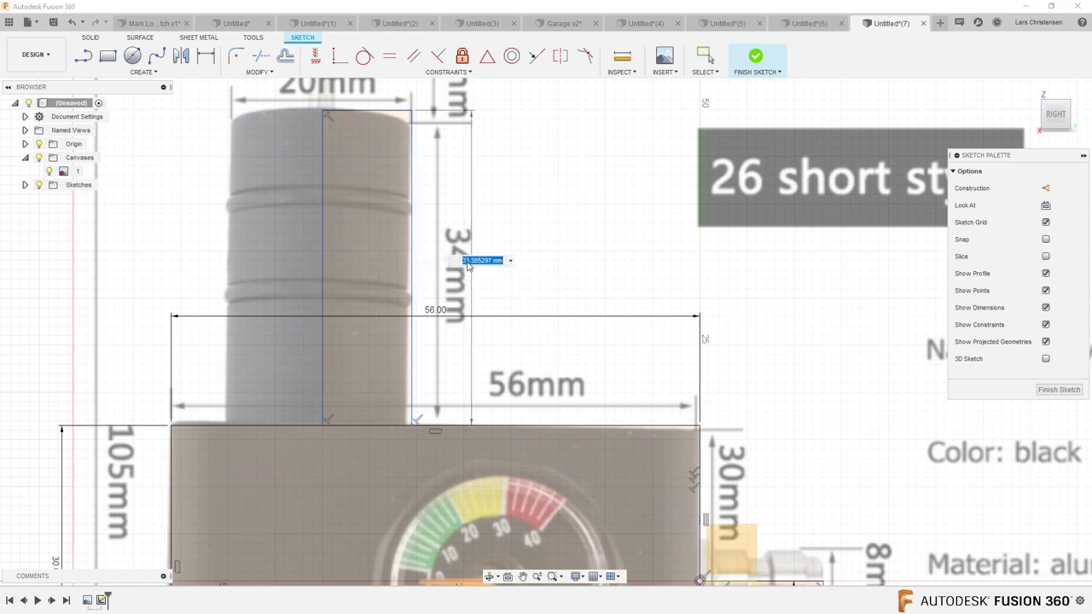
scroll(355, 280, "down", 3)
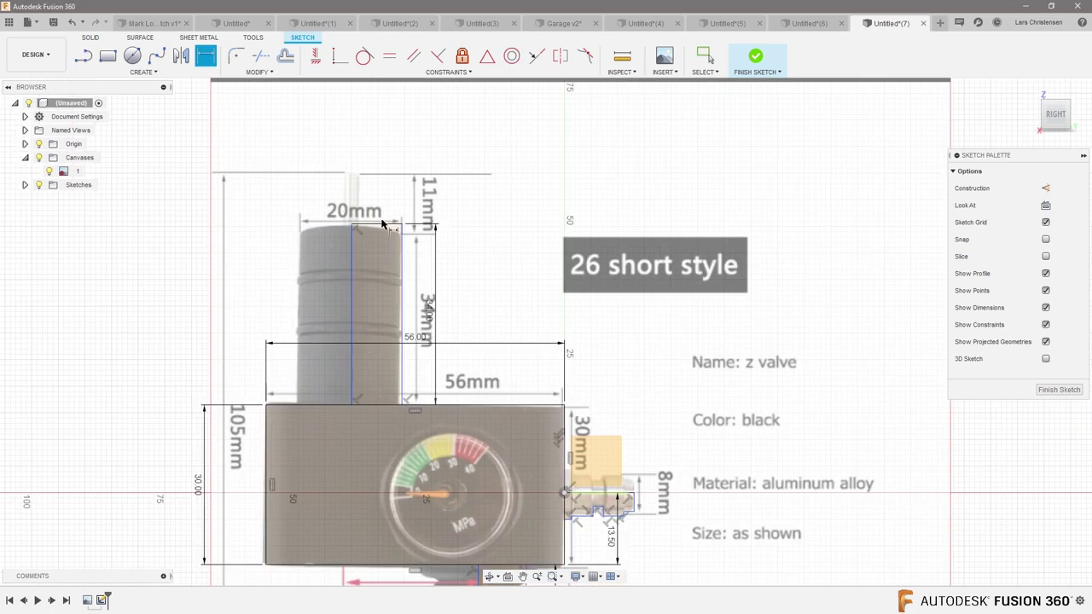
left_click(351, 226)
left_click(386, 193)
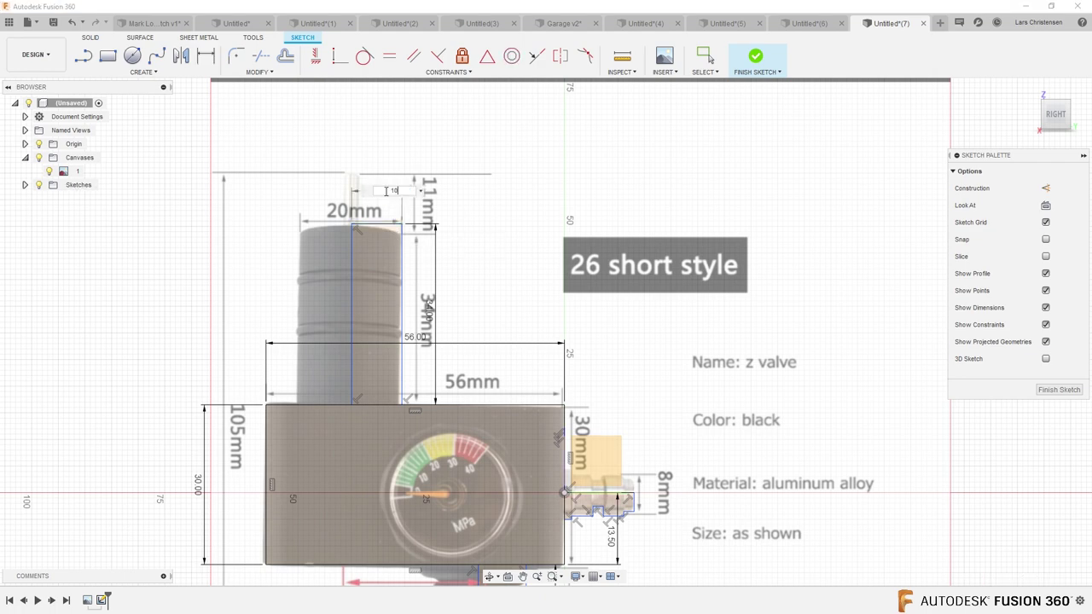
type("10")
key("Return")
scroll(409, 316, "down", 2)
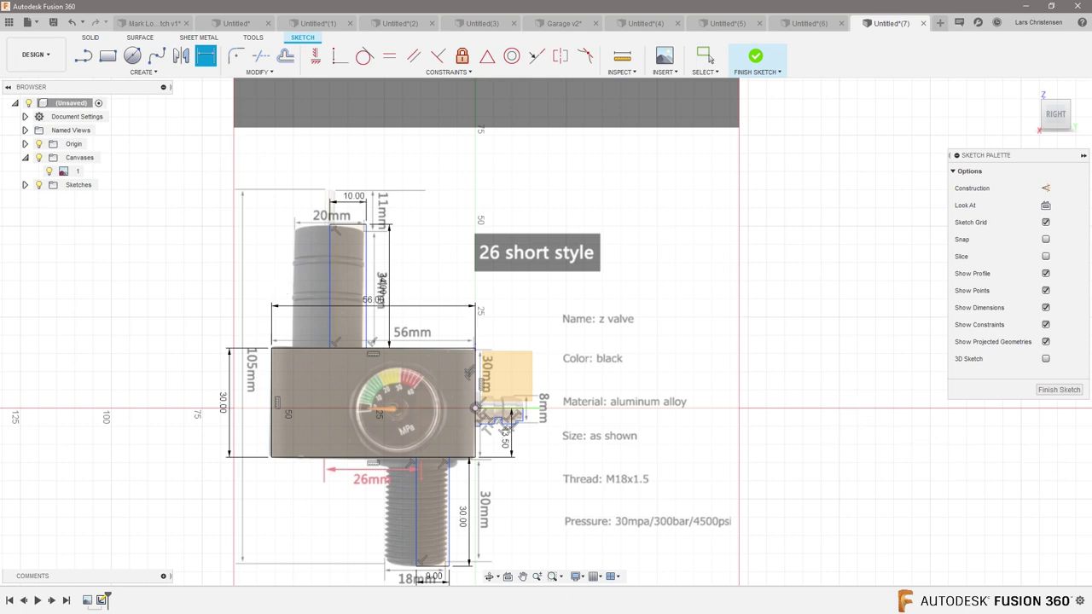
Extrude the valve body rectangle symmetrically into a solid block
left_click(1059, 389)
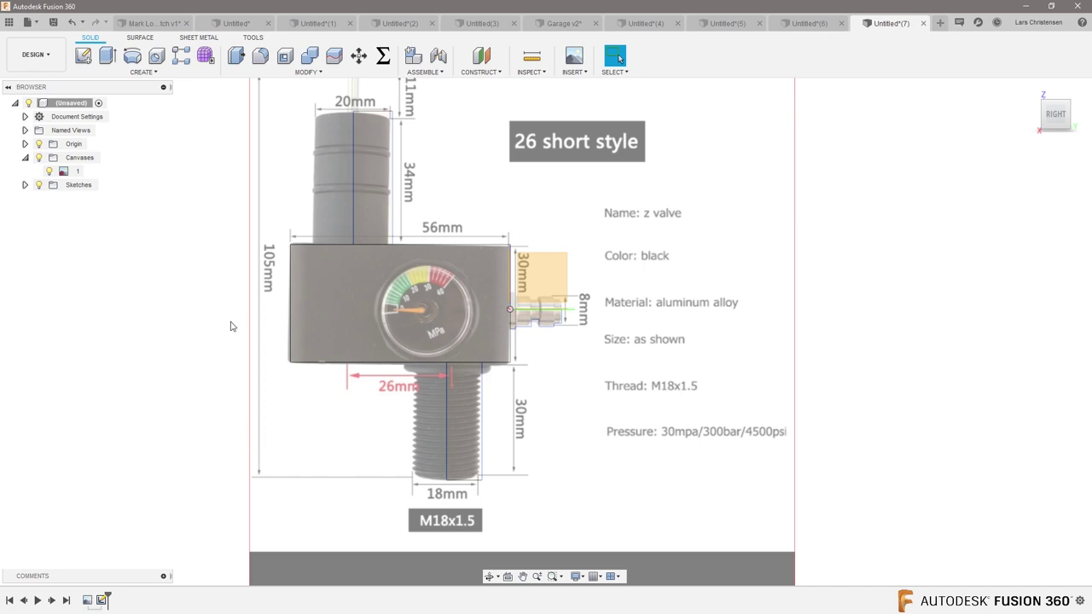
left_click(107, 55)
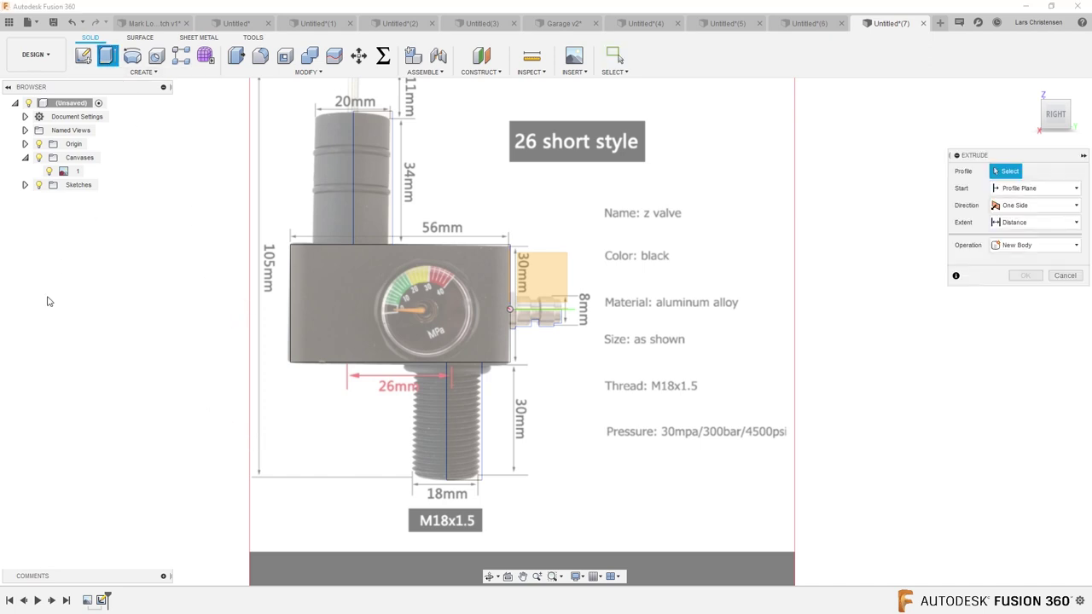
left_click(342, 283)
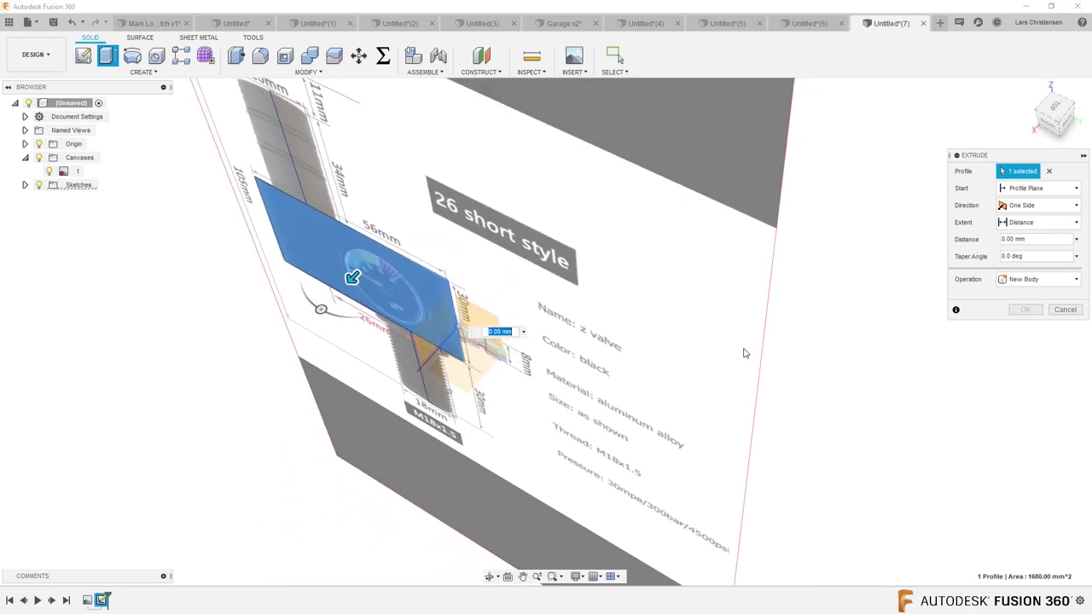
left_click(1066, 205)
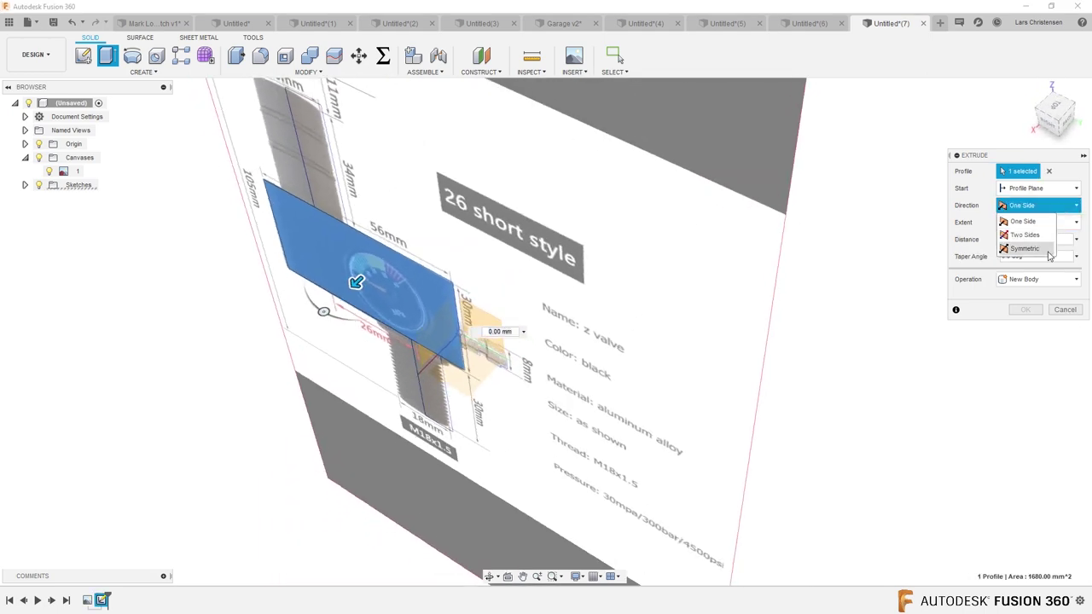
left_click(1024, 243)
left_click_drag(355, 283, 308, 324)
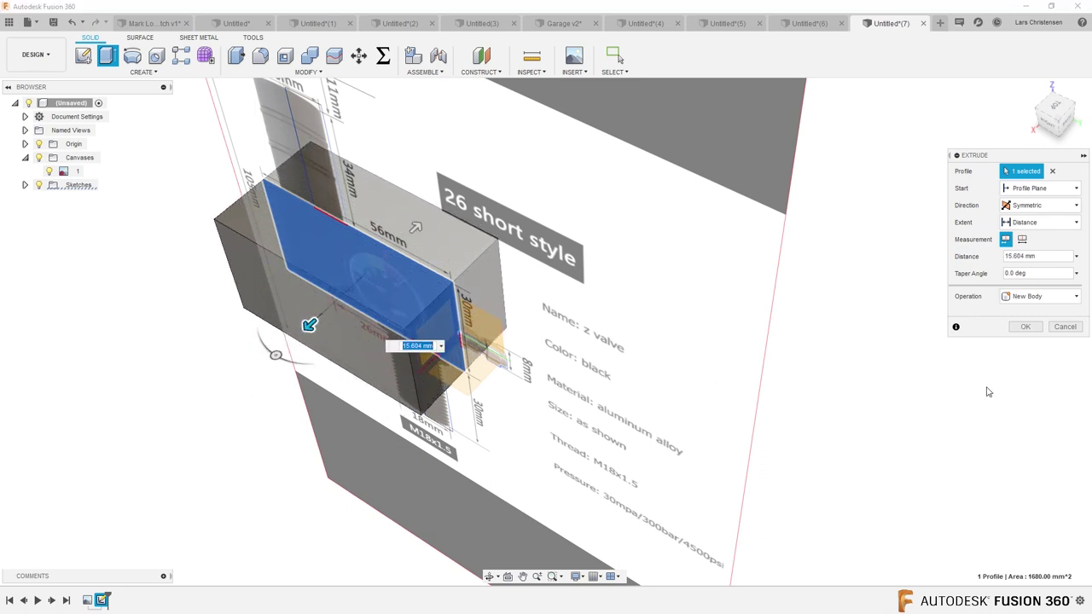
left_click(1028, 327)
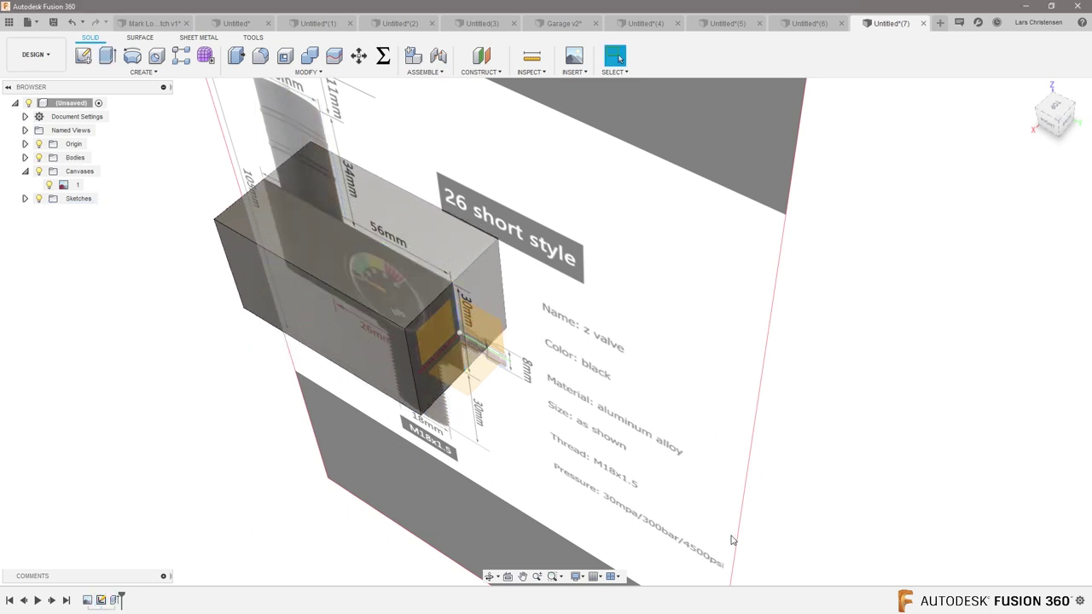
Hide the reference canvas and make Sketch1 visible again
left_click(39, 171)
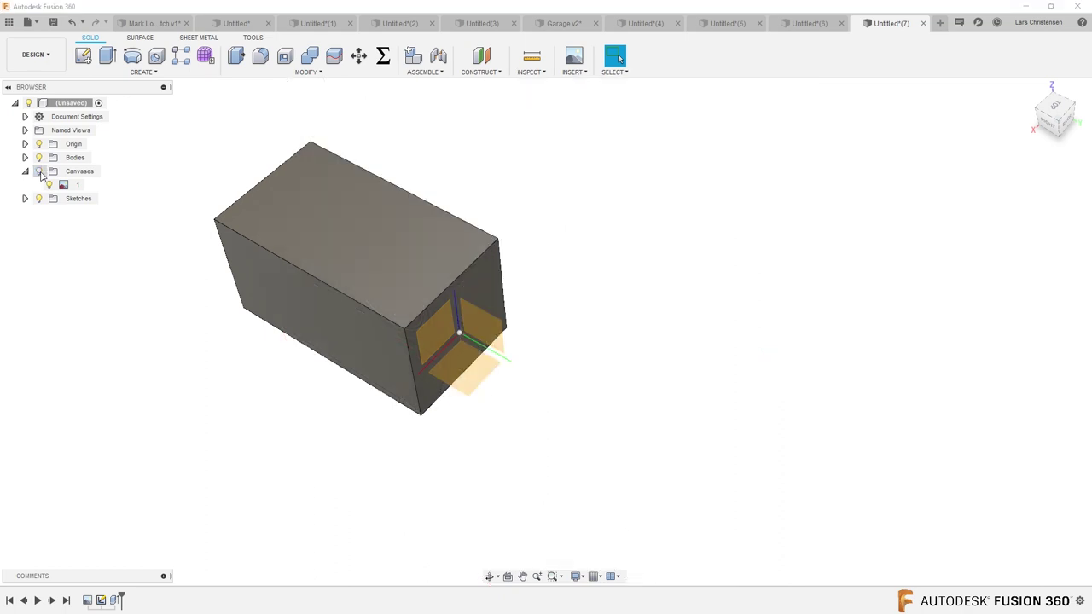
left_click(25, 199)
left_click(48, 212)
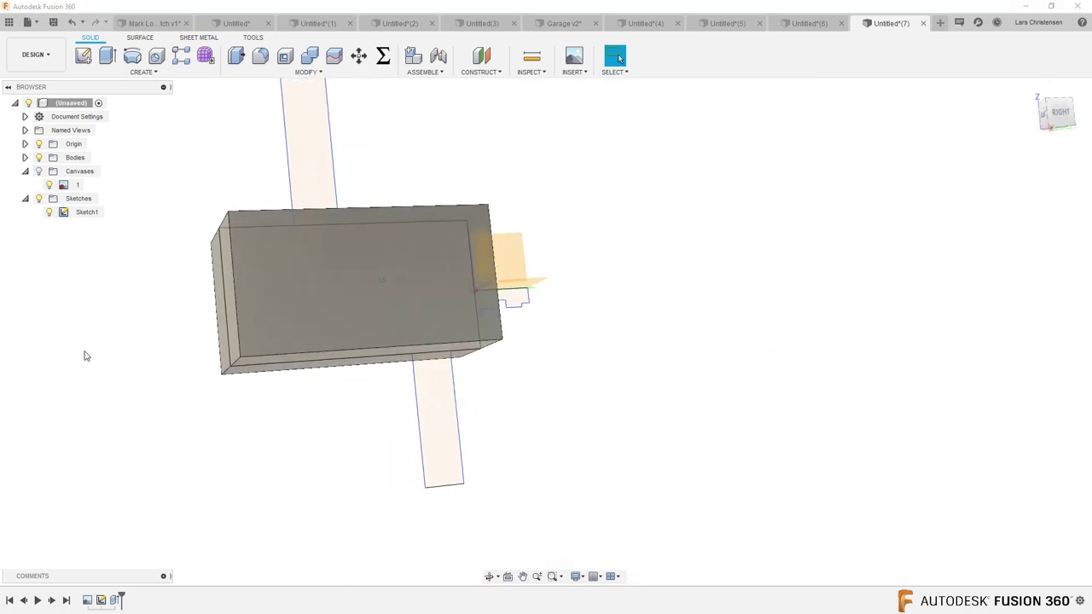
left_click(133, 56)
Revolve the upper stem profile around its centre line
left_click(300, 158)
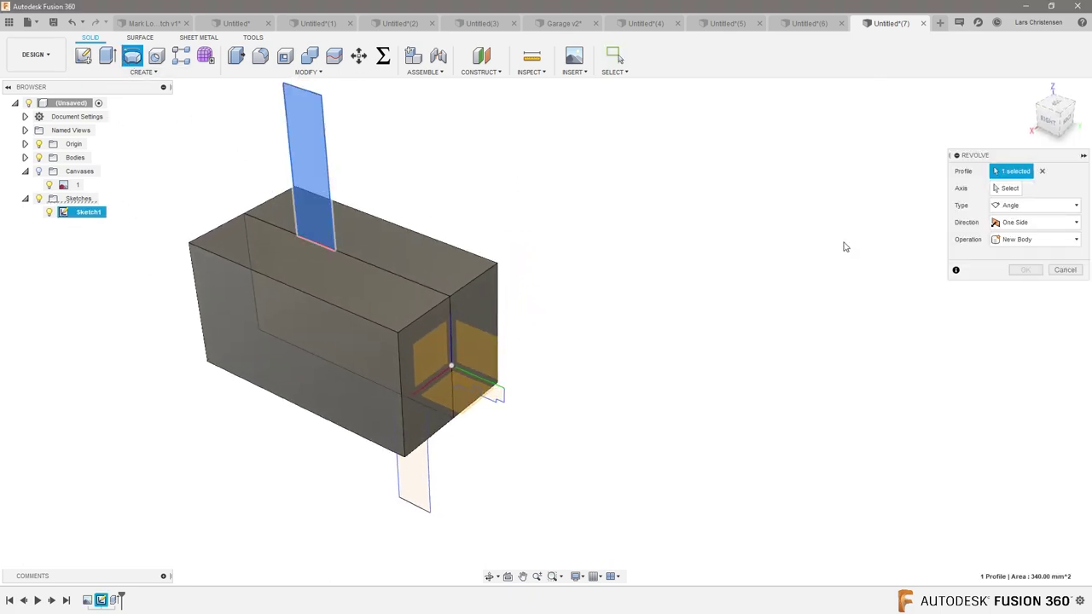
left_click(981, 192)
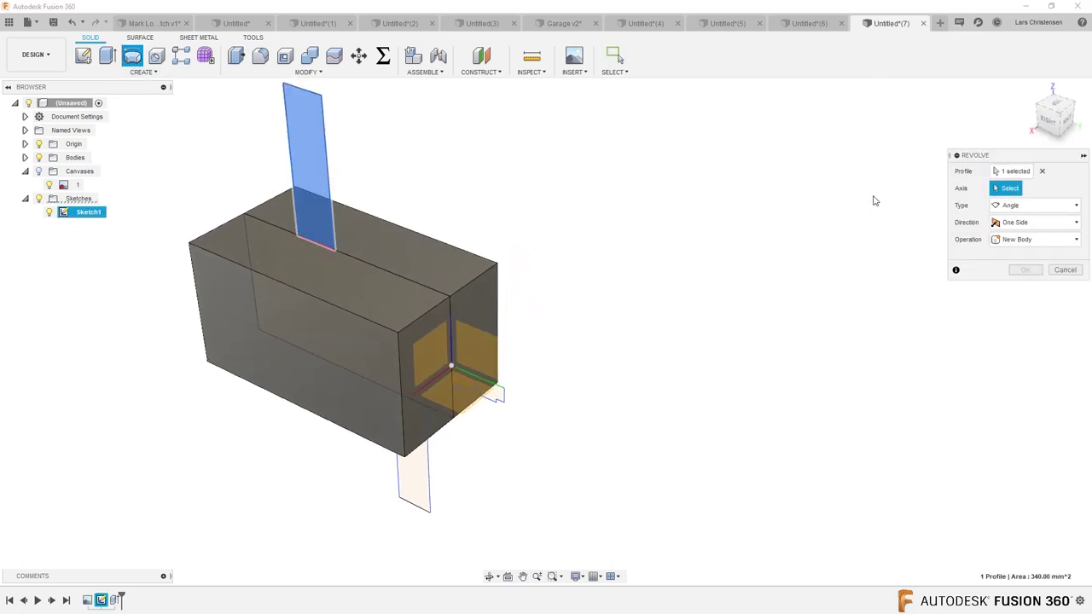
left_click(290, 174)
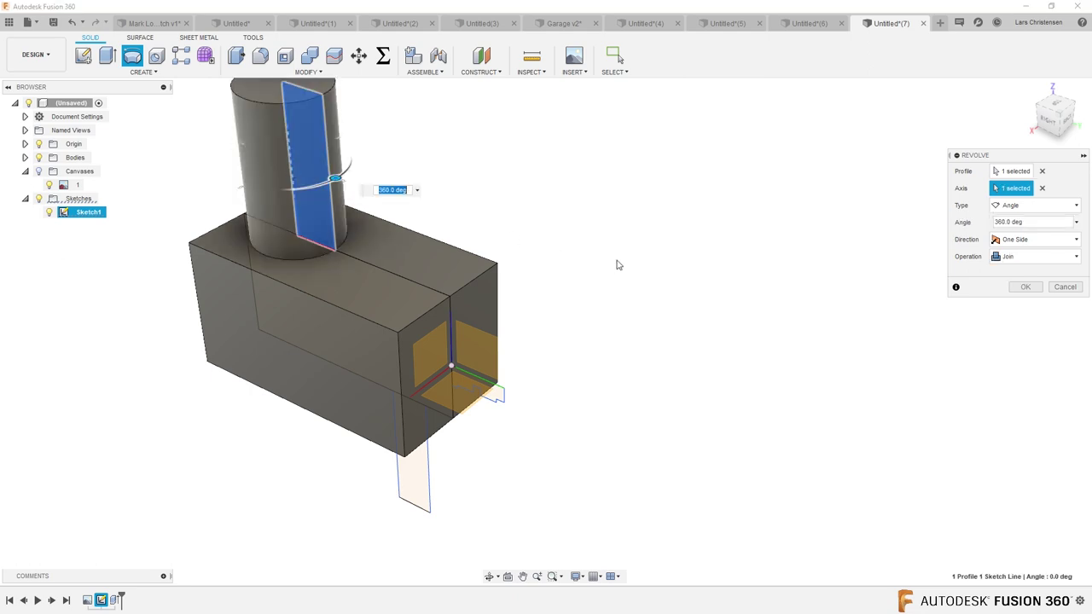
left_click(1025, 287)
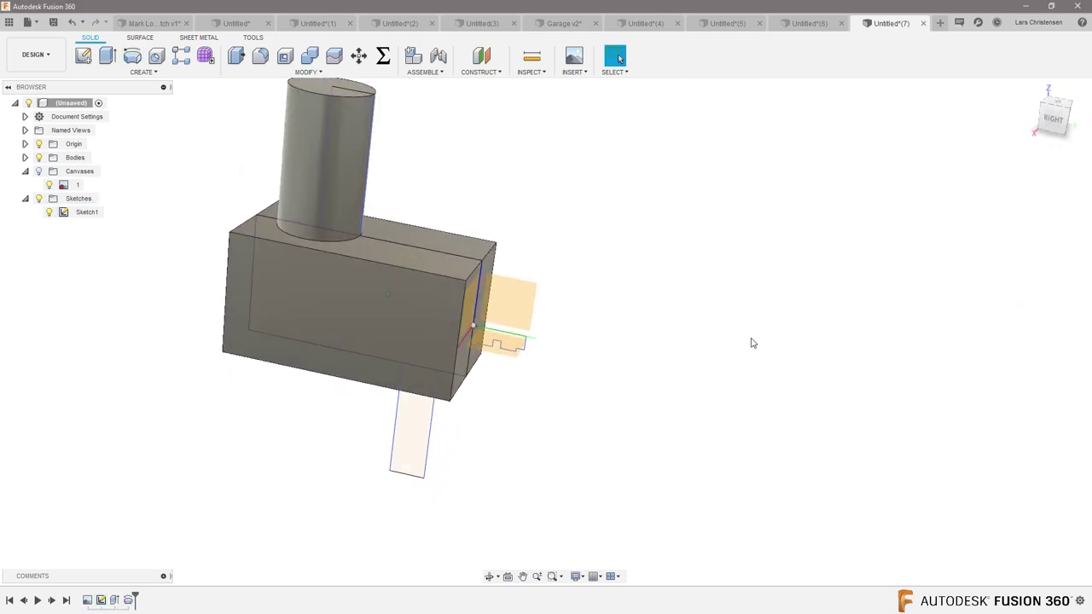
Revolve the small side profile about its edge line into the stepped fitting
right_click(645, 305)
left_click(638, 267)
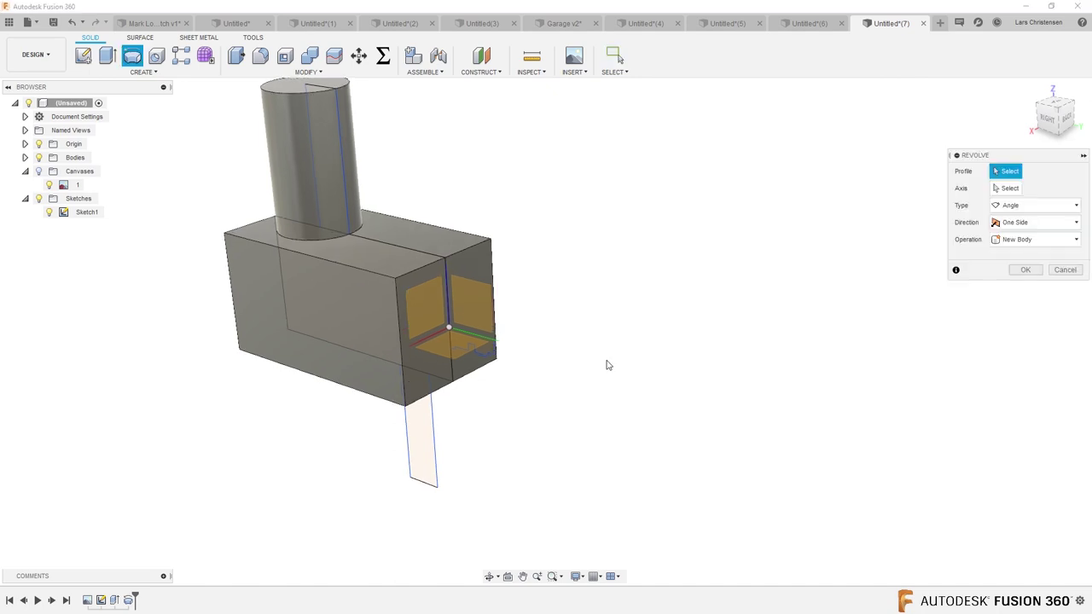
scroll(588, 401, "up", 2)
left_click(506, 331)
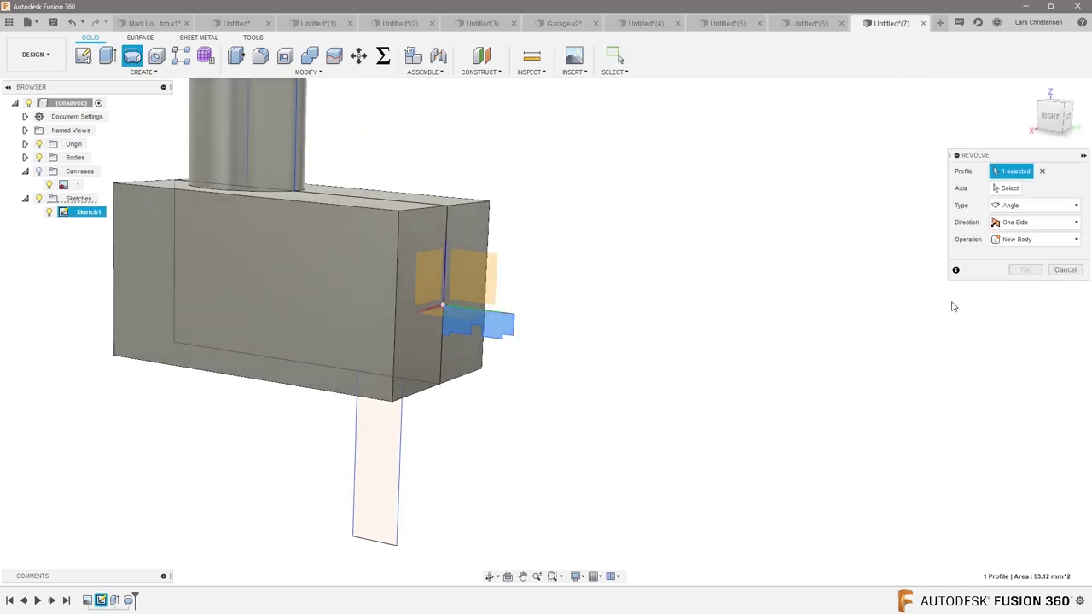
left_click(1006, 189)
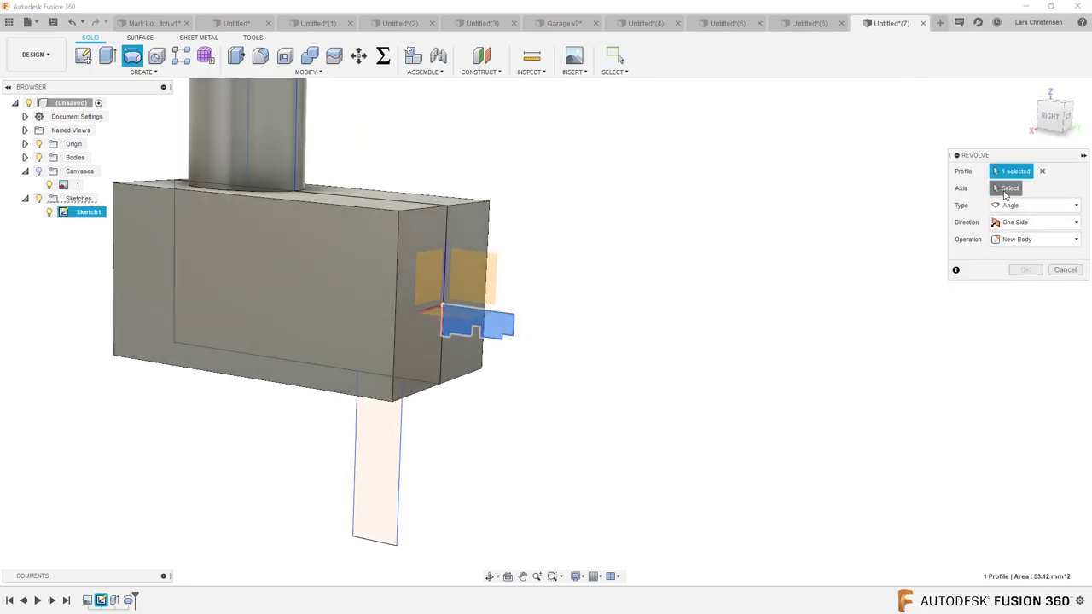
left_click(509, 319)
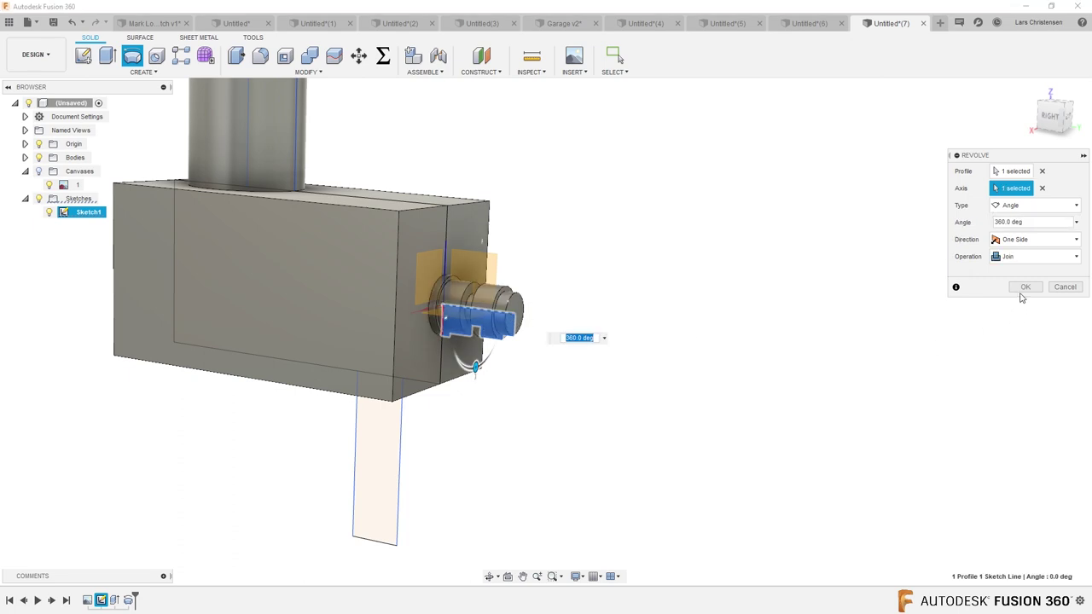
left_click(1025, 287)
Revolve the strip below the block into a bottom cylinder and show the canvas
right_click(783, 346)
left_click(789, 316)
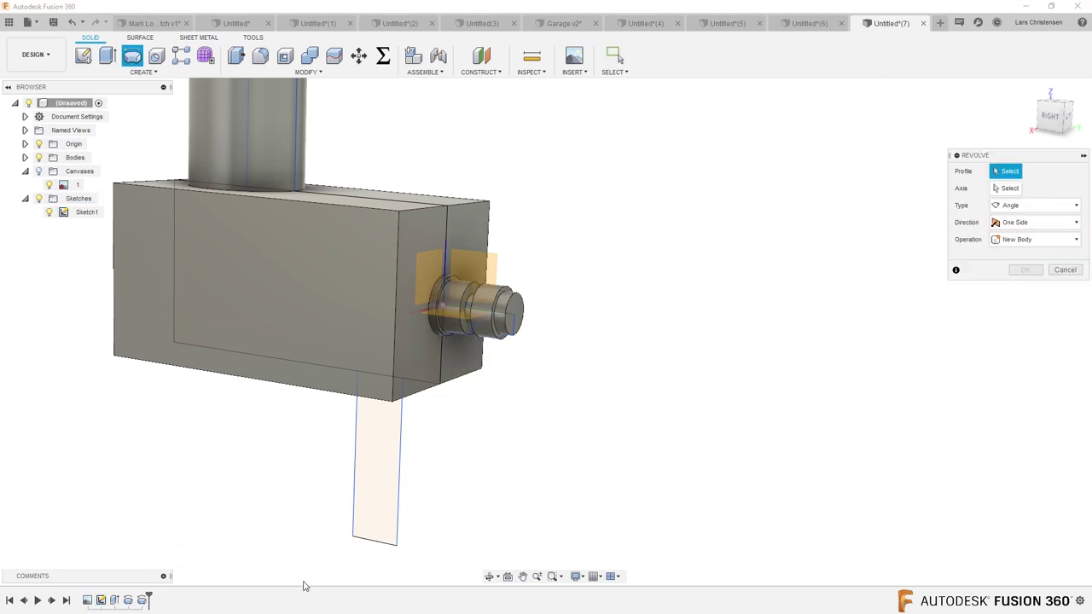
left_click(370, 515)
left_click(1008, 187)
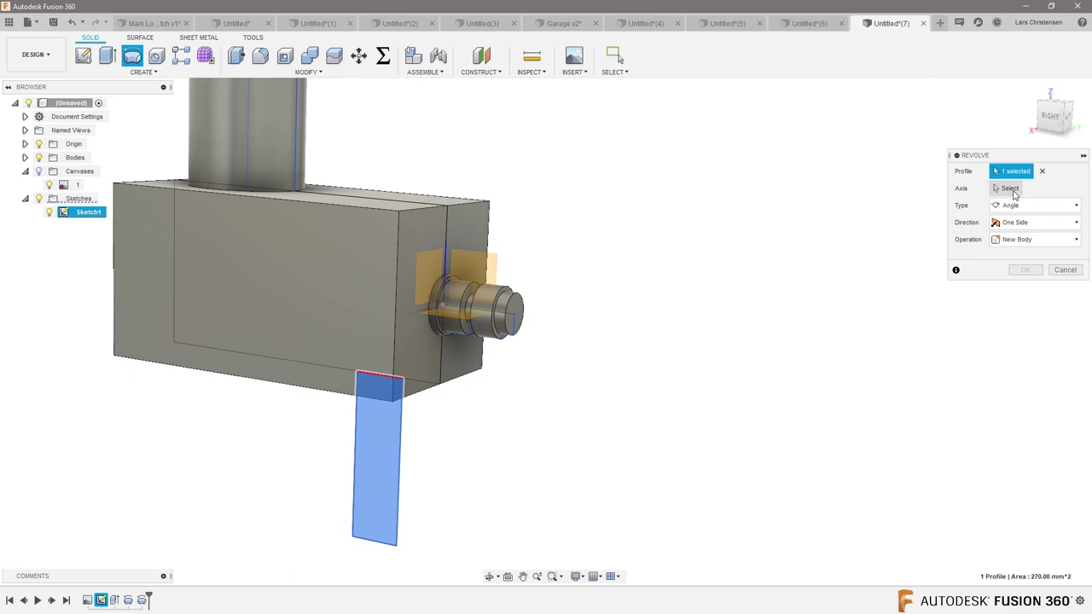
left_click(354, 495)
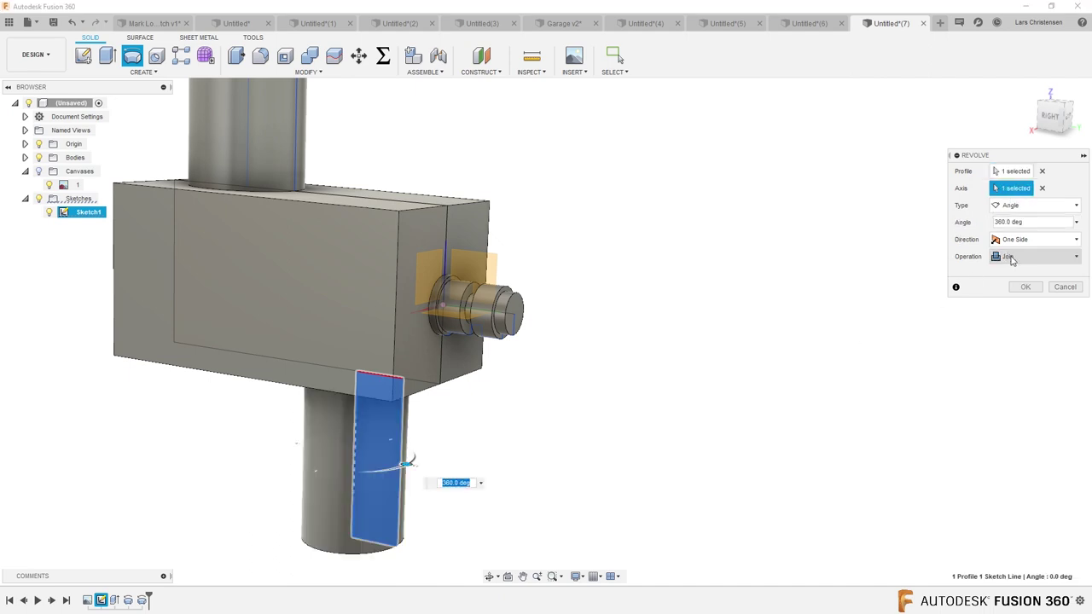
left_click(1024, 288)
scroll(732, 450, "down", 3)
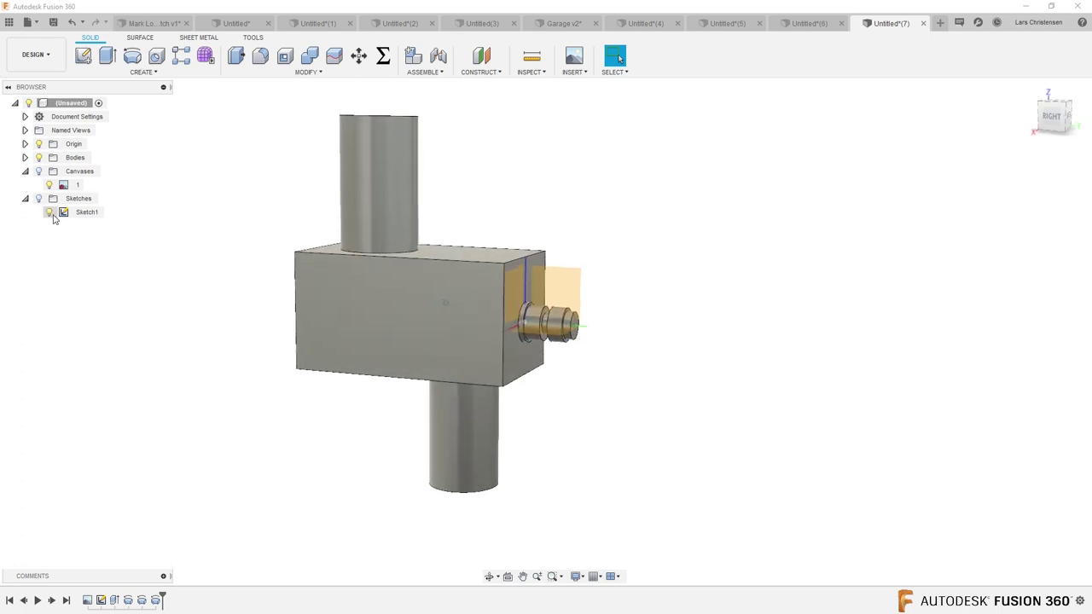
left_click(40, 170)
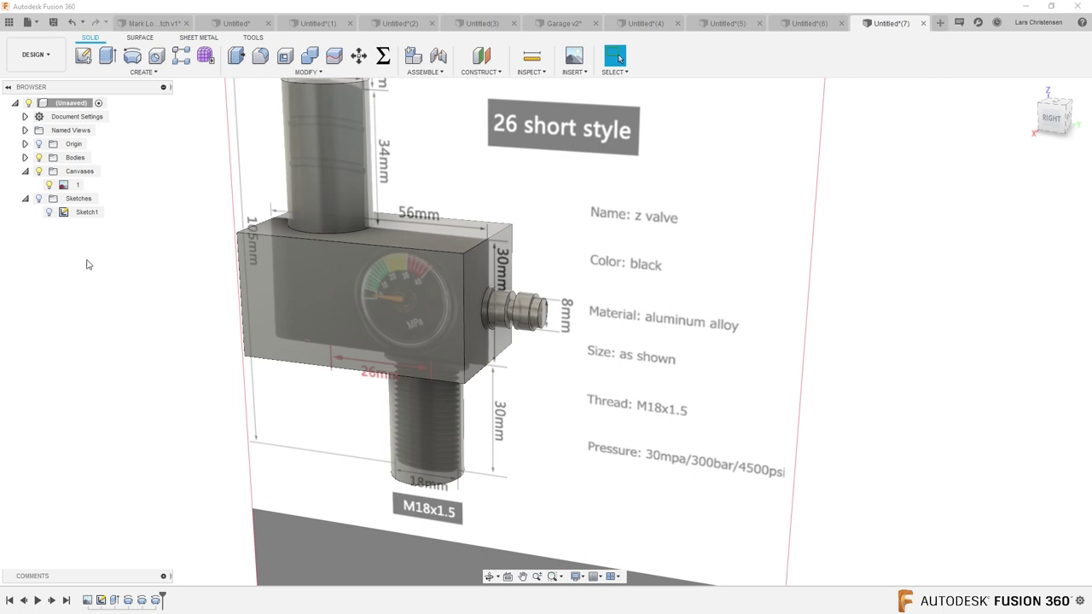
Hide the reference canvas again and bring up the CREATE features list
left_click(38, 171)
left_click(143, 71)
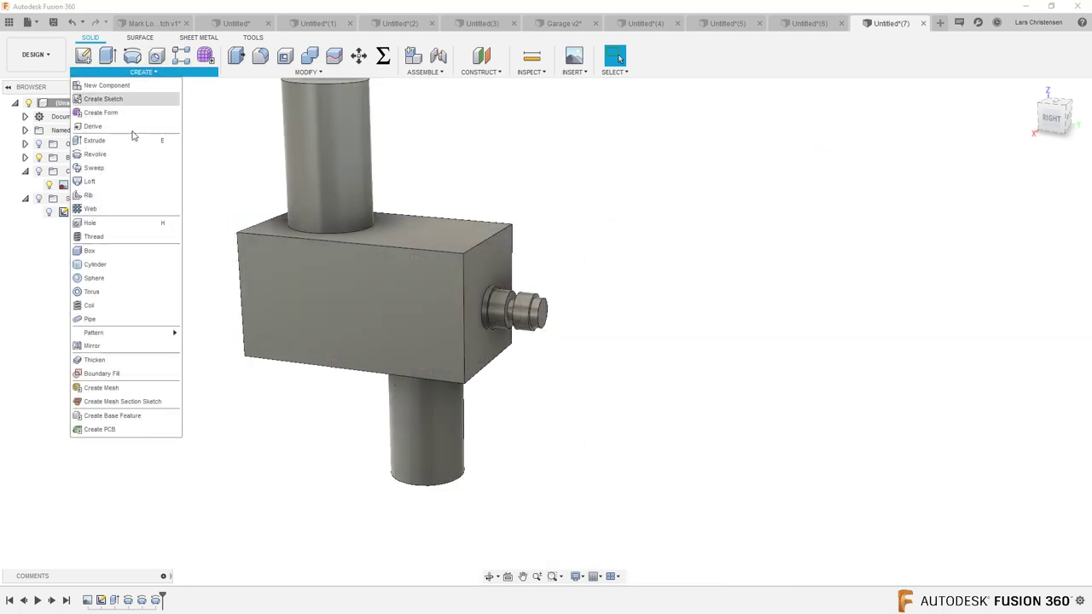
Put an ISO Metric 18 mm M18x2.5 thread on the bottom stem's cylindrical face
left_click(95, 236)
left_click(441, 455)
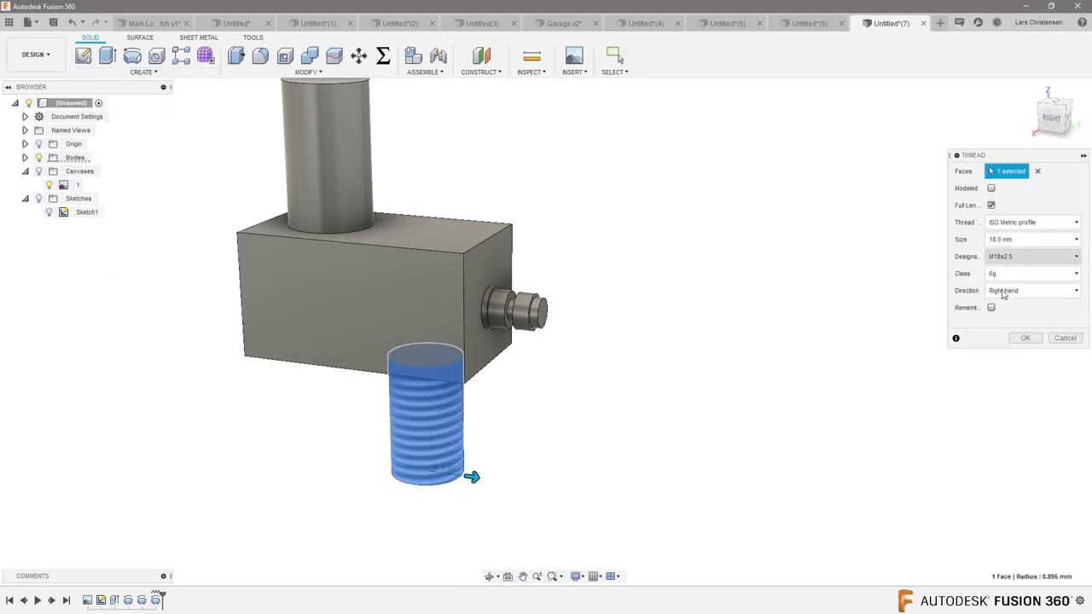
left_click(1025, 339)
middle_click_drag(595, 489, 559, 426, "shift")
Edit the bottom stem's M18x2.5 thread so it is Modeled geometry
right_click(164, 601)
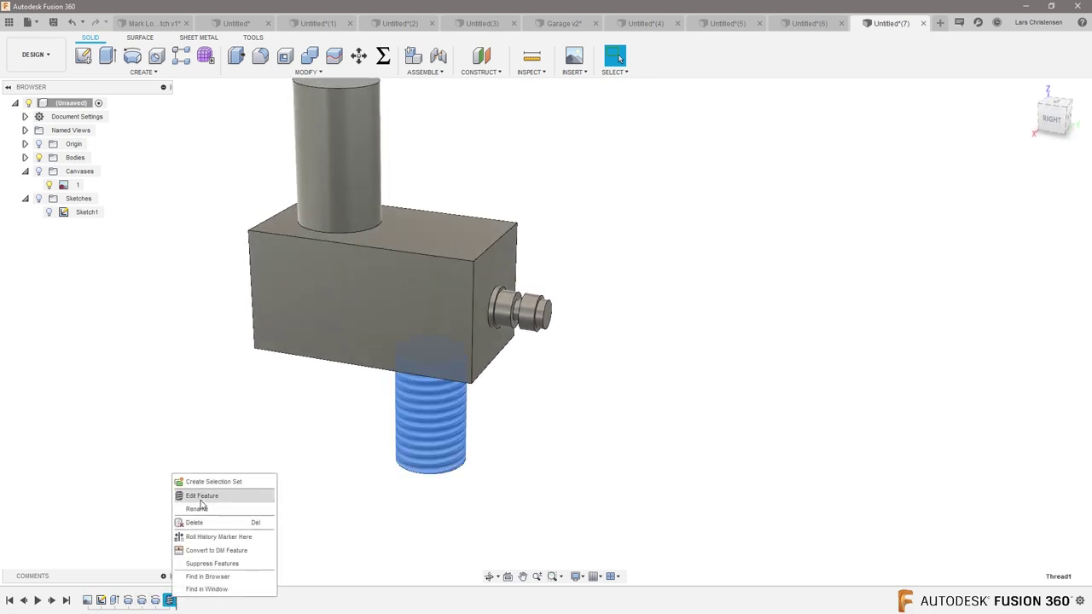
left_click(201, 495)
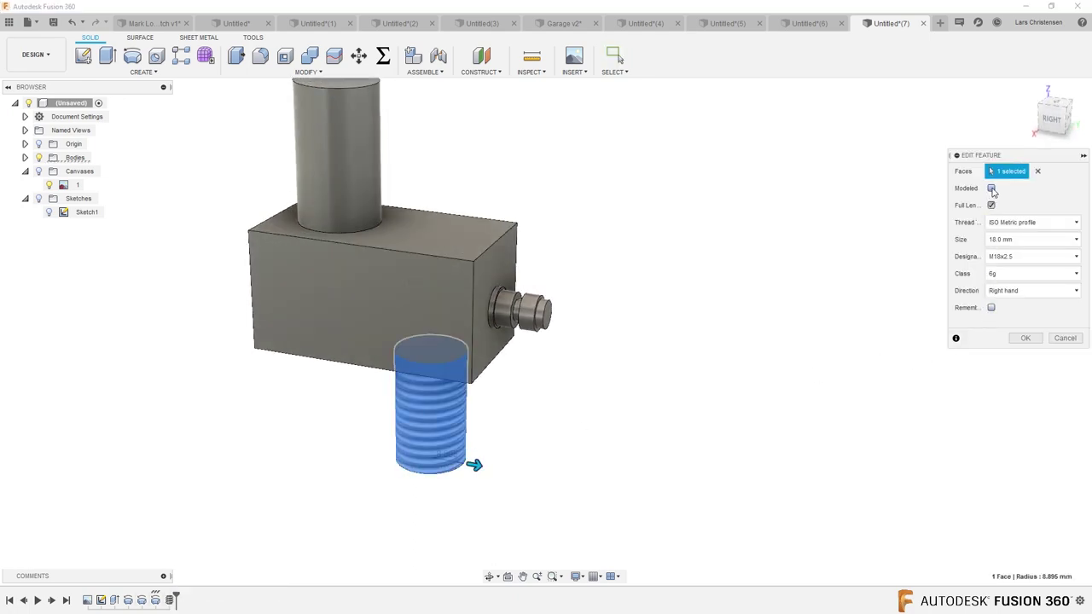
left_click(991, 188)
left_click(1026, 338)
Inspect the modeled thread from above and in front, then launch Fillet
middle_click_drag(826, 435, 724, 410, "shift")
scroll(726, 410, "up", 2)
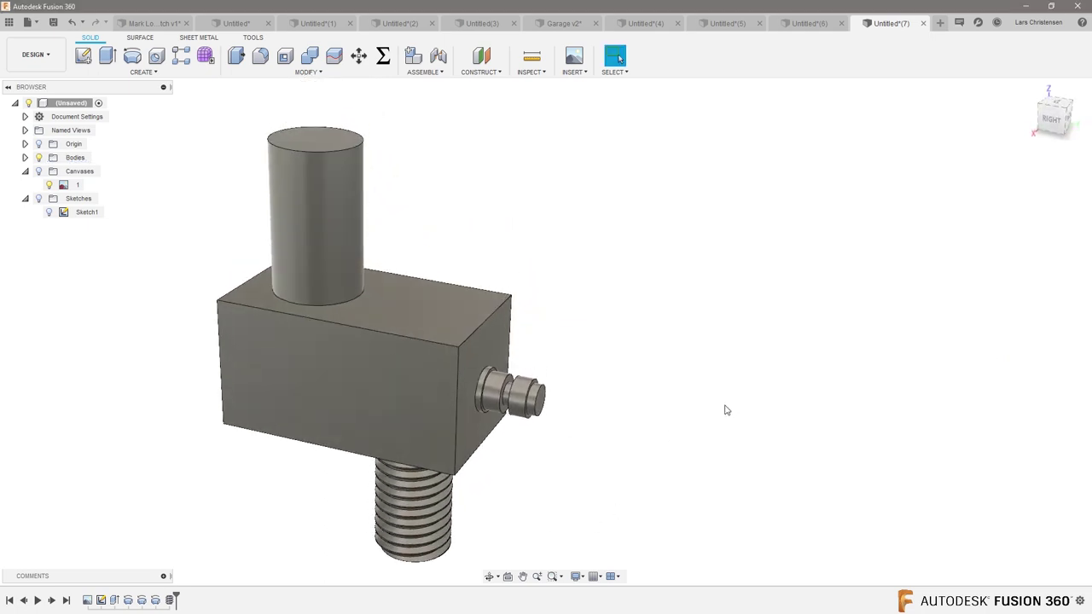
middle_click_drag(726, 410, 667, 329, "shift")
right_click(657, 267)
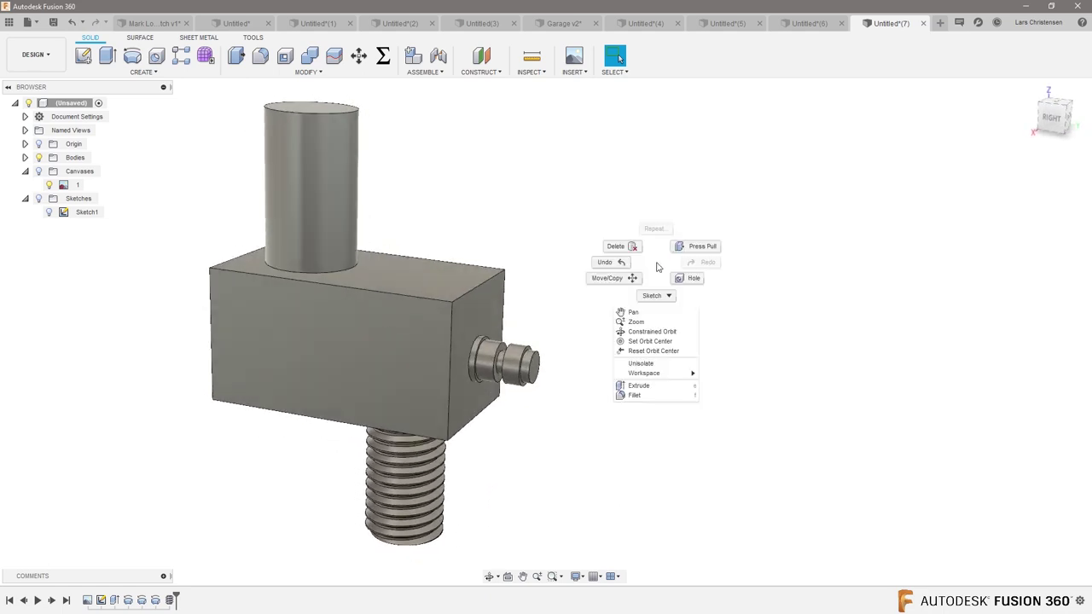
left_click(578, 207)
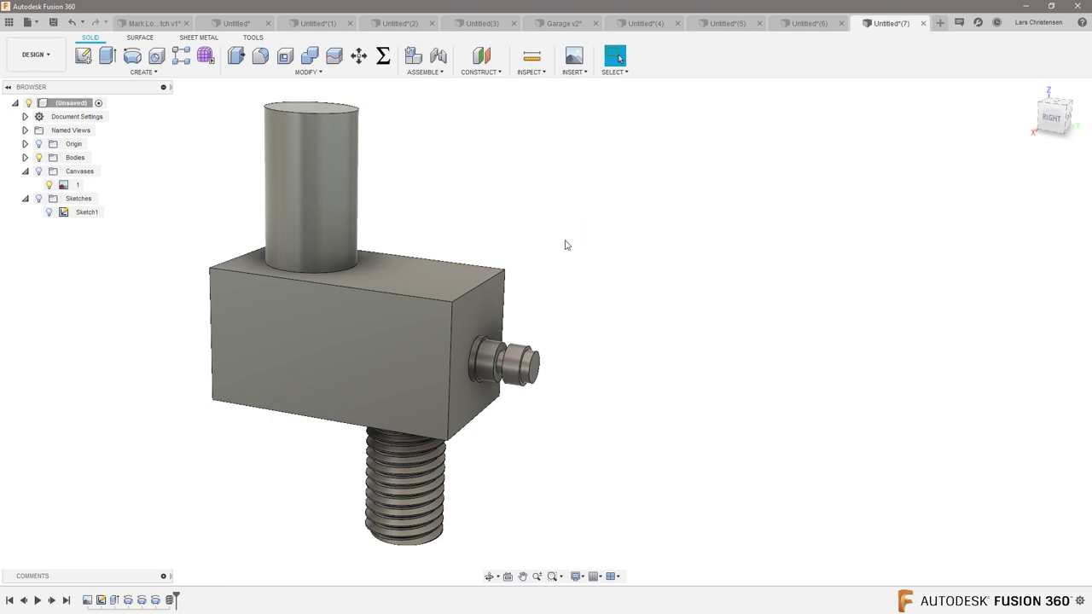
left_click(261, 55)
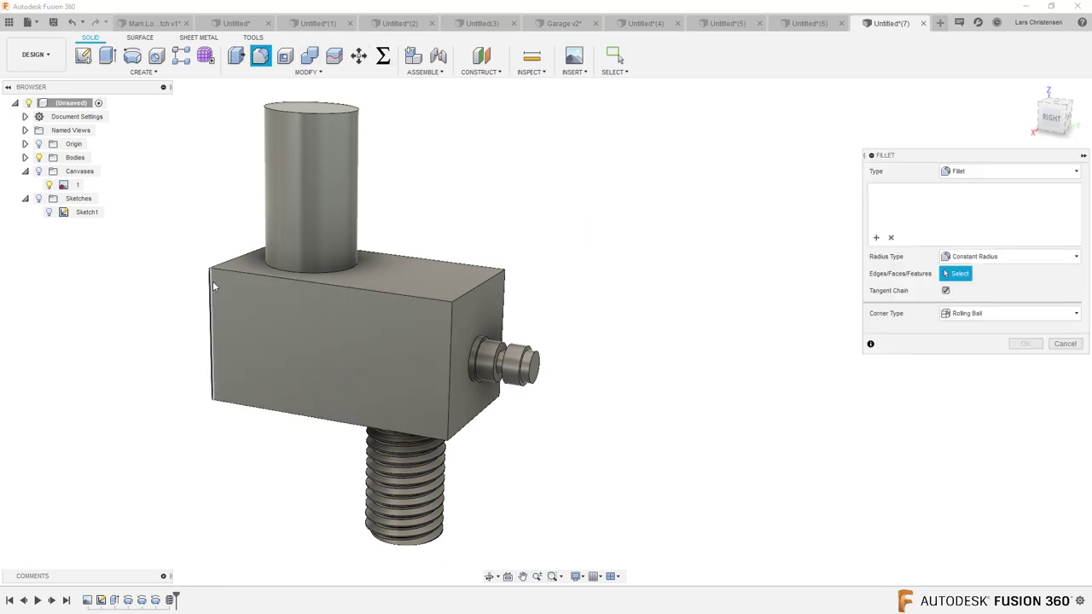
Fillet the block's four vertical edges, dragging the radius to about 5 mm
left_click(211, 288)
left_click(451, 358)
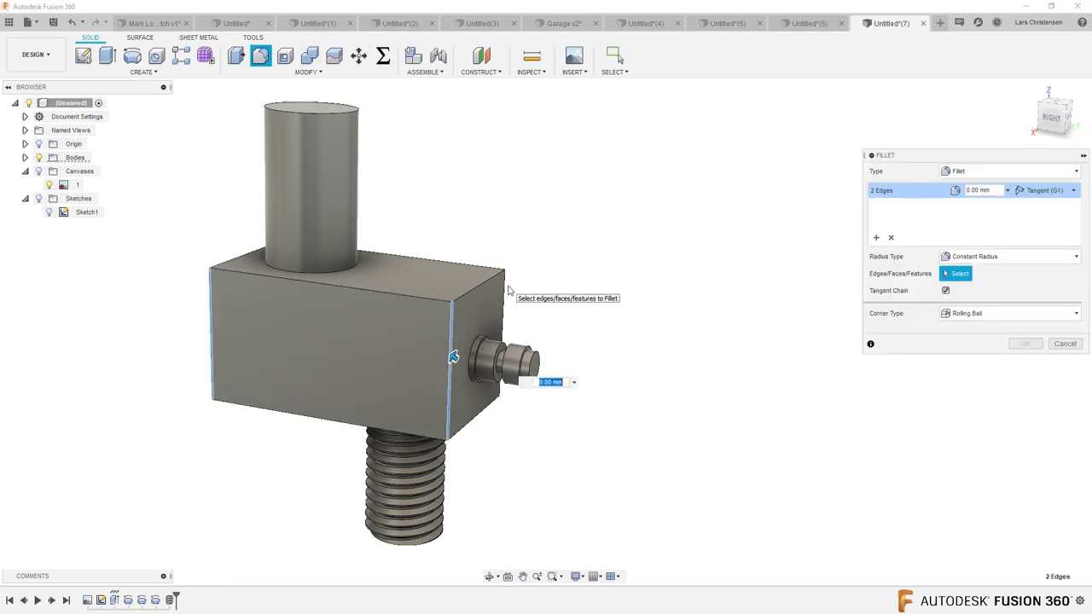
mouse_move(508, 292)
middle_mouse_down("shift")
mouse_move(533, 290)
mouse_move(512, 276)
middle_mouse_up("shift")
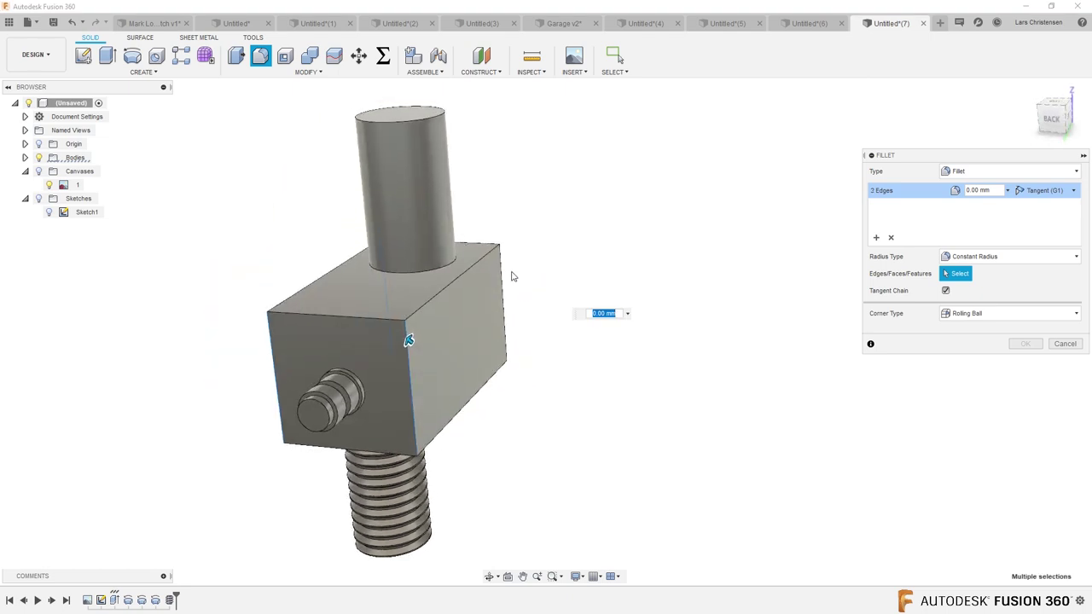
left_click(511, 273)
left_click_drag(511, 273, 503, 275)
left_click(1025, 343)
Bring up the Appearance library with the A shortcut
middle_click_drag(804, 424, 695, 314, "shift")
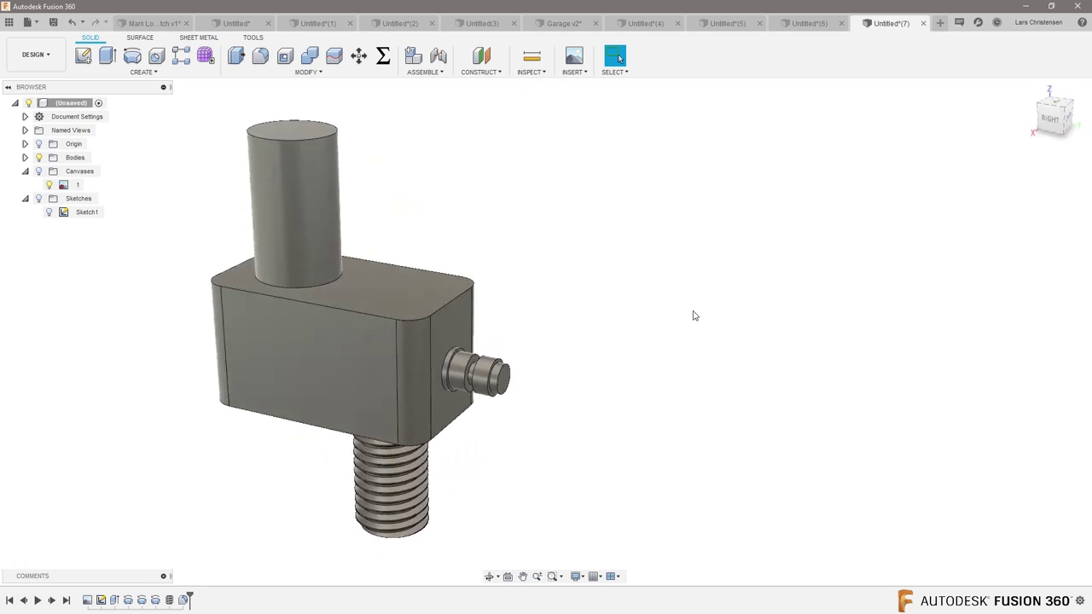
key("s")
key("Escape")
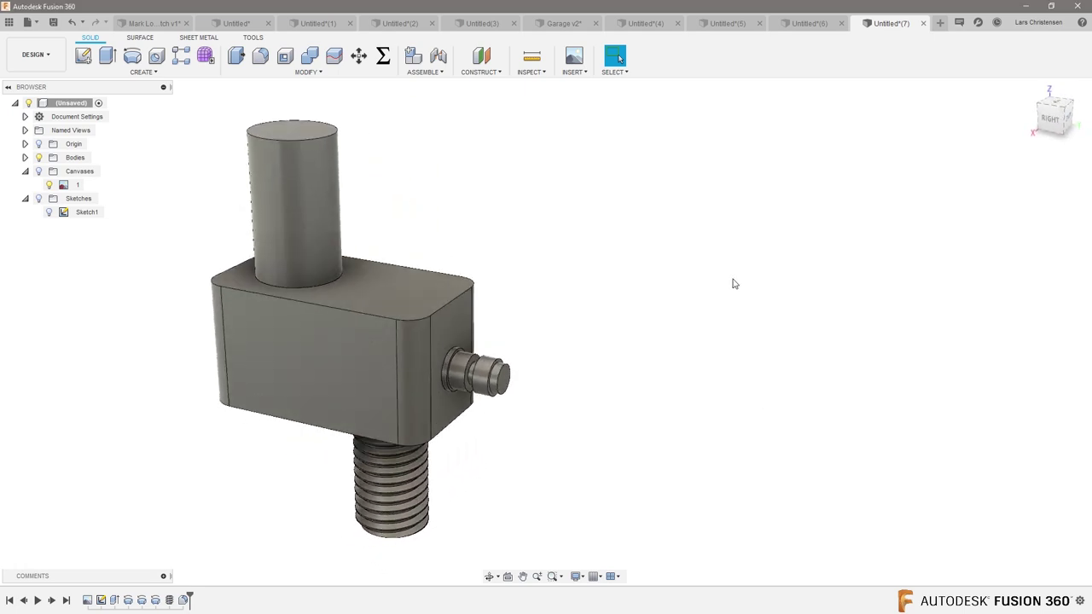
key("a")
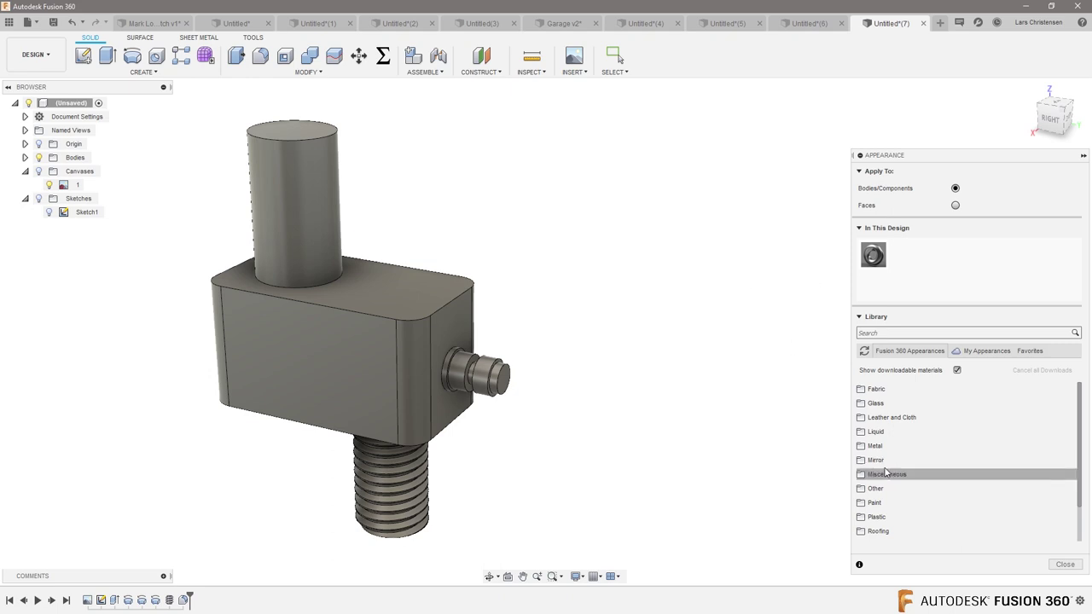
Apply the Paint > Powder Coat - Rough (Black) appearance to the whole valve
left_click(897, 502)
scroll(900, 503, "down", 2)
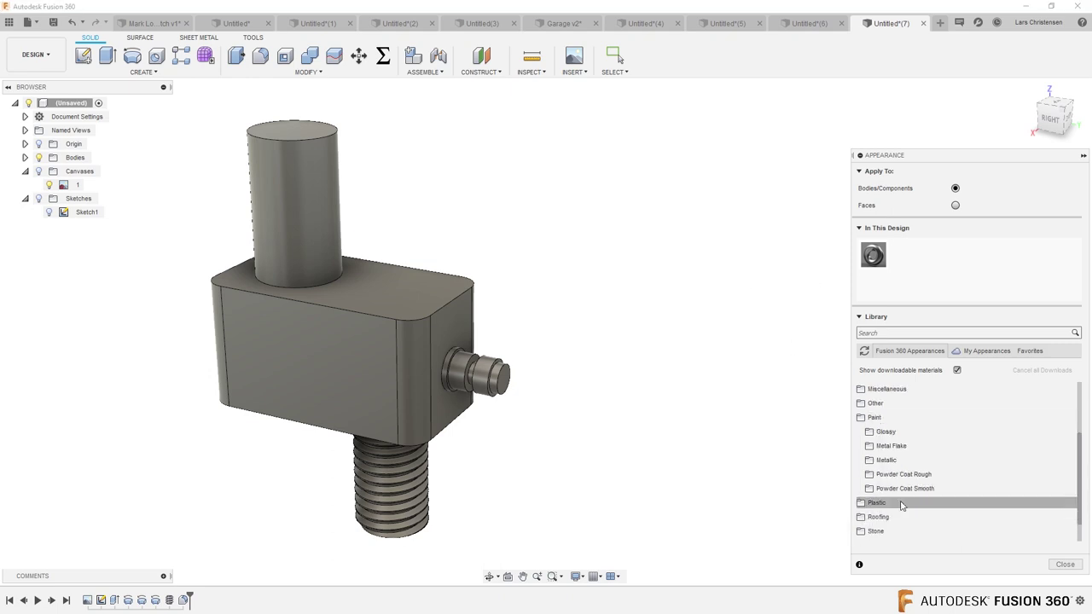
left_click(930, 474)
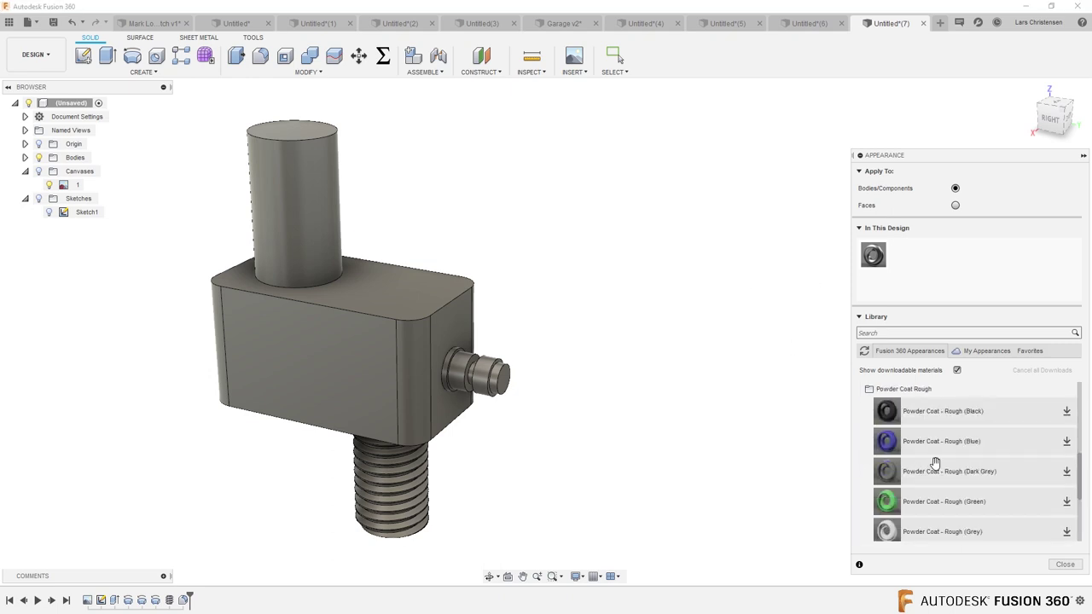
left_click(1068, 414)
left_click_drag(995, 417, 430, 354)
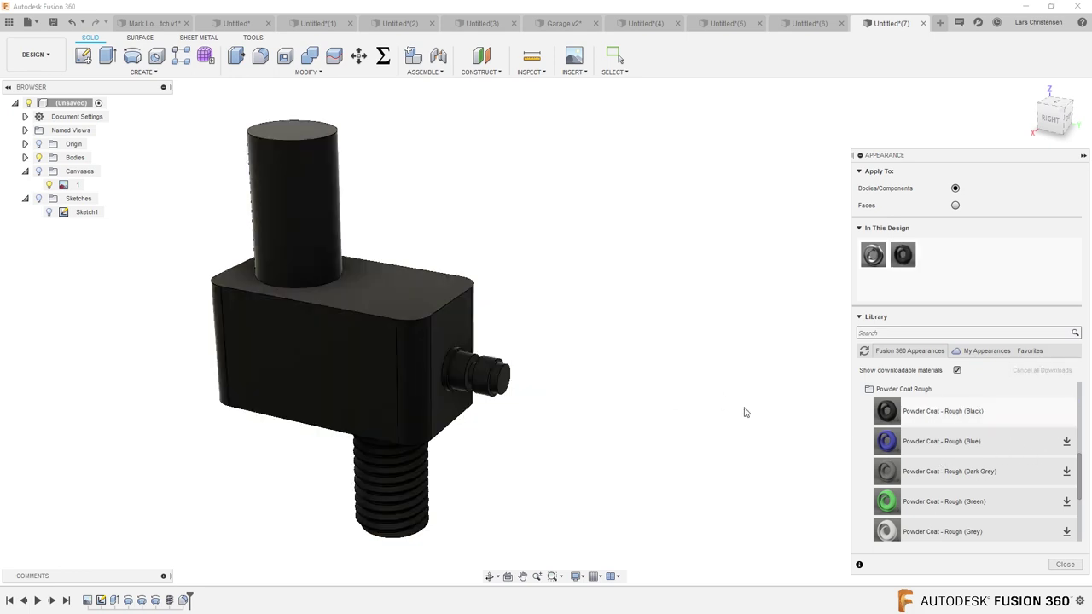
Compare the model against the 26 short style spec image, then enlarge the reference photo
scroll(487, 456, "up", 3)
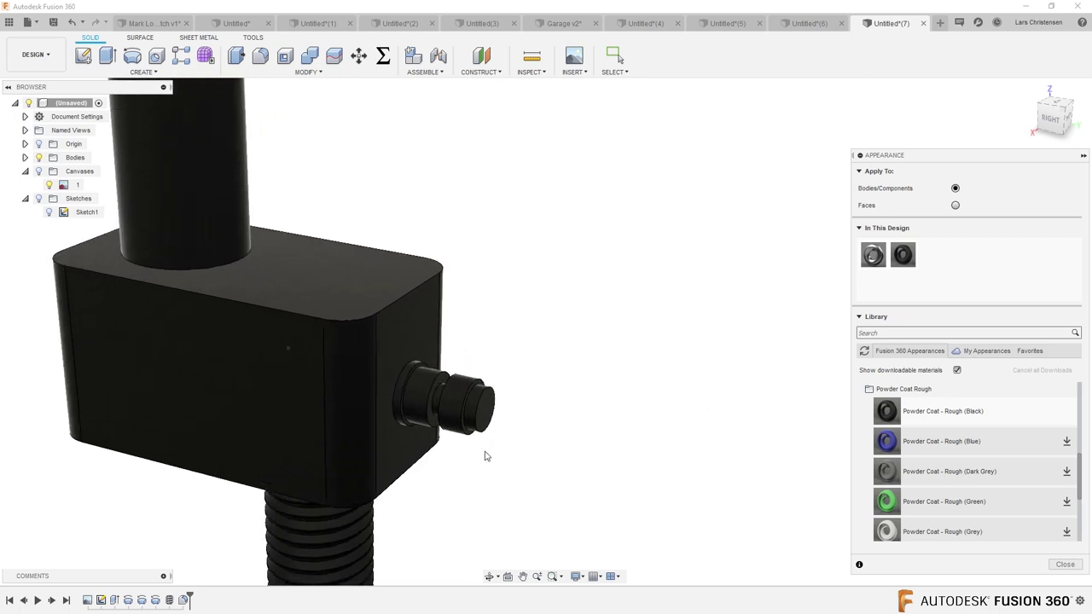
left_click(38, 171)
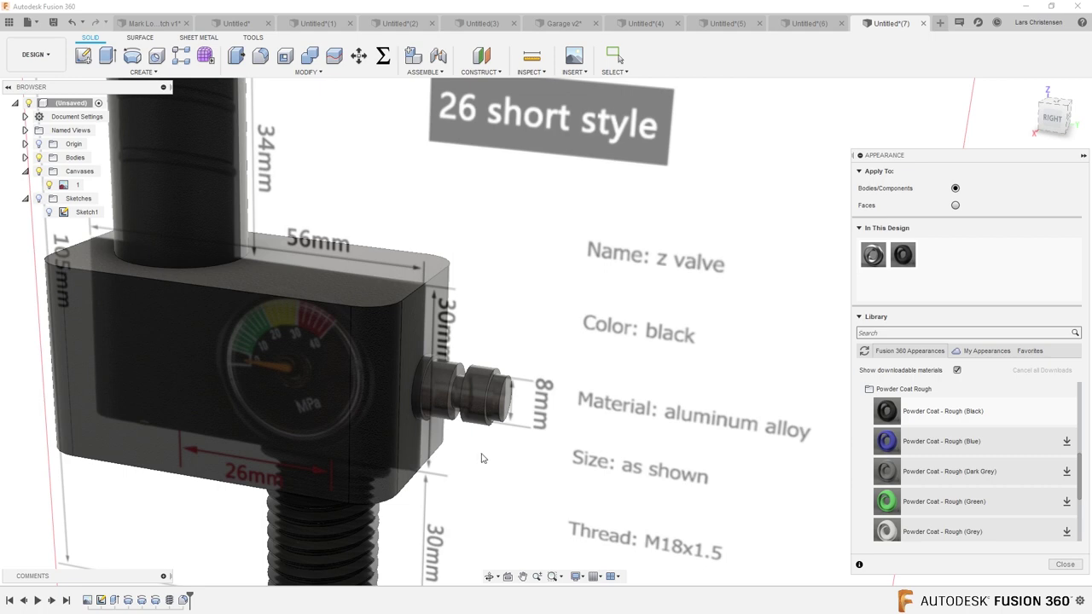
left_click(39, 172)
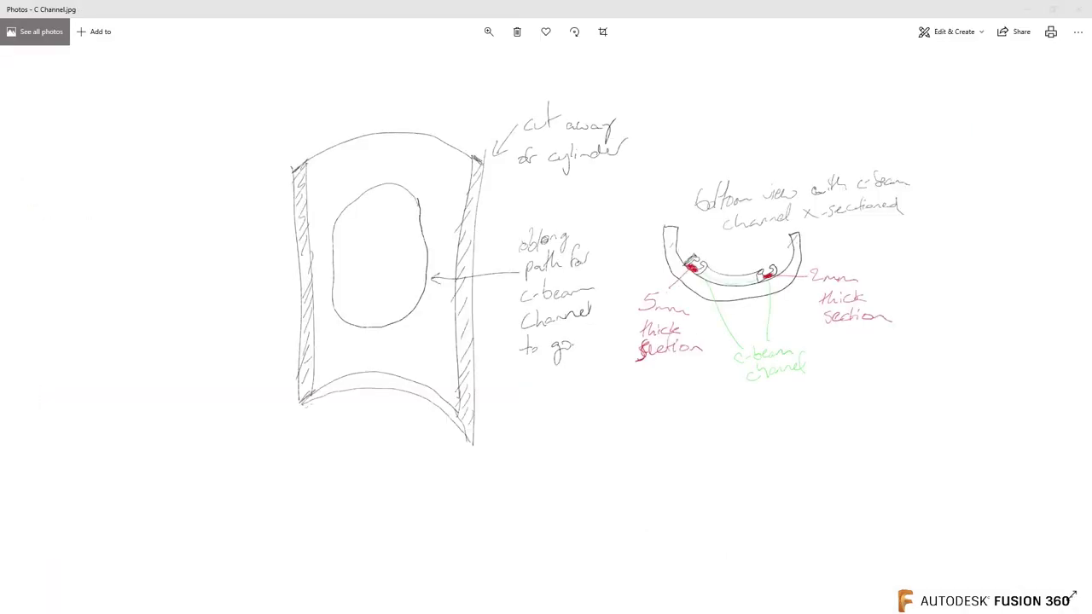
scroll(594, 388, "down", 1)
scroll(569, 383, "up", 1)
left_click(722, 167)
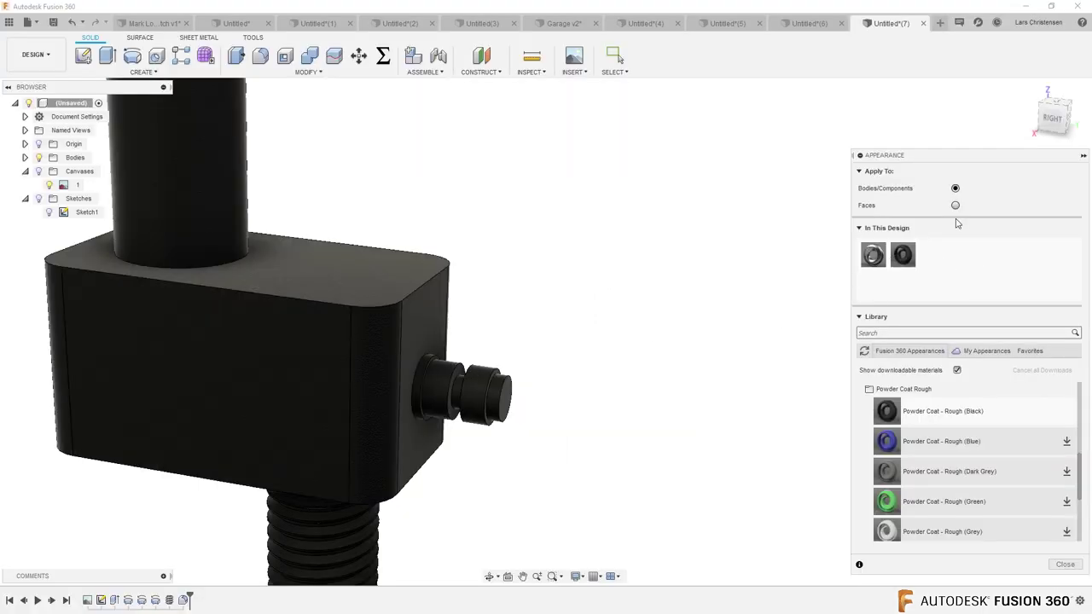
Apply the In This Design silver metal finish to the fitting's ring and end faces, then close Appearance
left_click_drag(873, 255, 503, 426)
left_click_drag(872, 254, 503, 426)
left_click_drag(872, 254, 461, 401)
left_click_drag(873, 254, 486, 408)
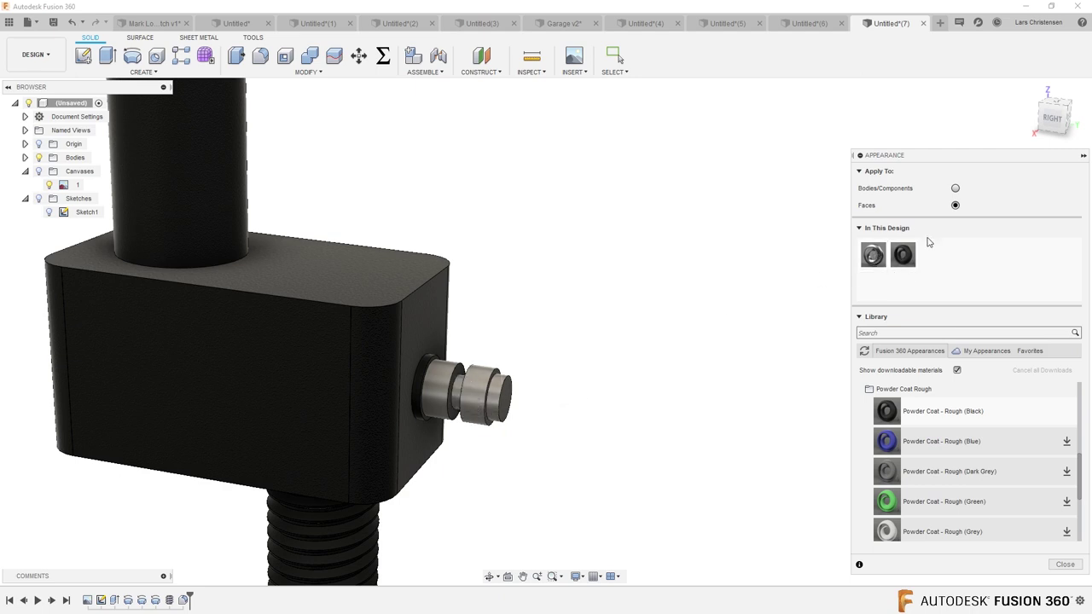
left_click_drag(872, 254, 456, 417)
scroll(754, 293, "down", 2)
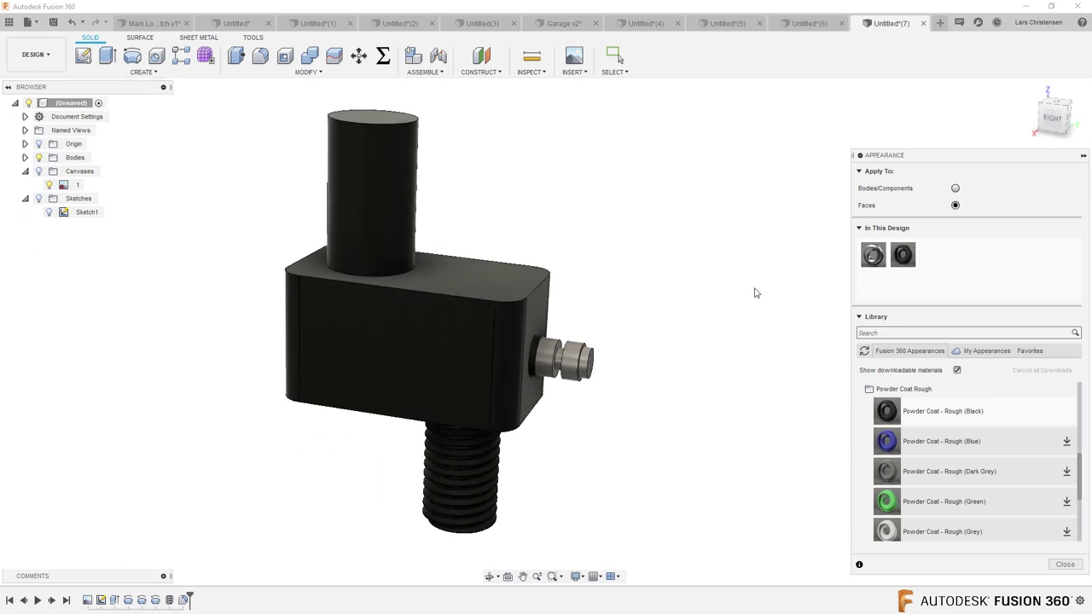
scroll(671, 459, "up", 1)
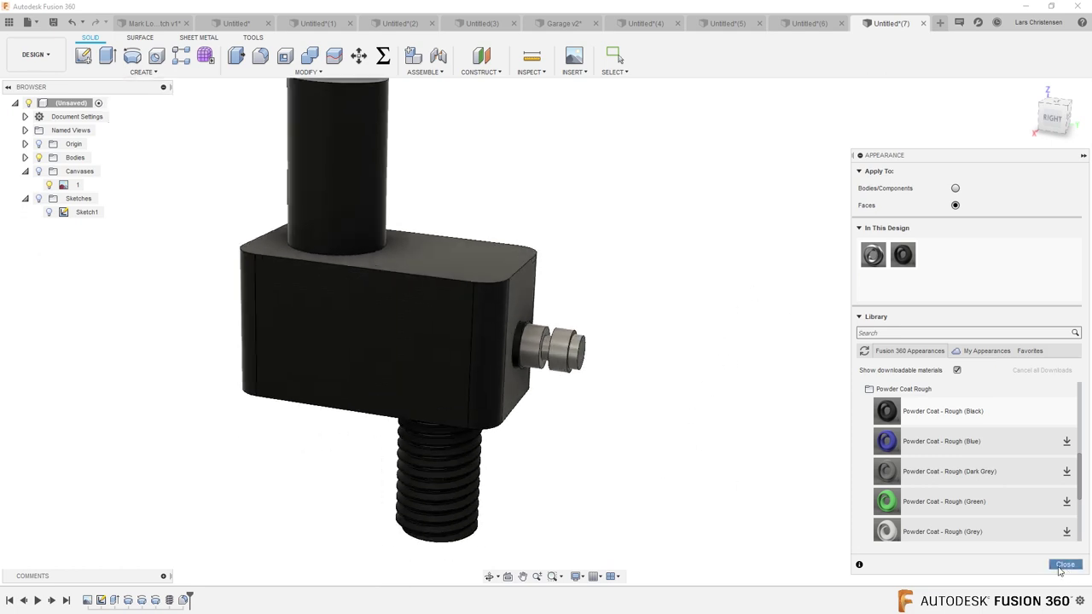
left_click(1064, 564)
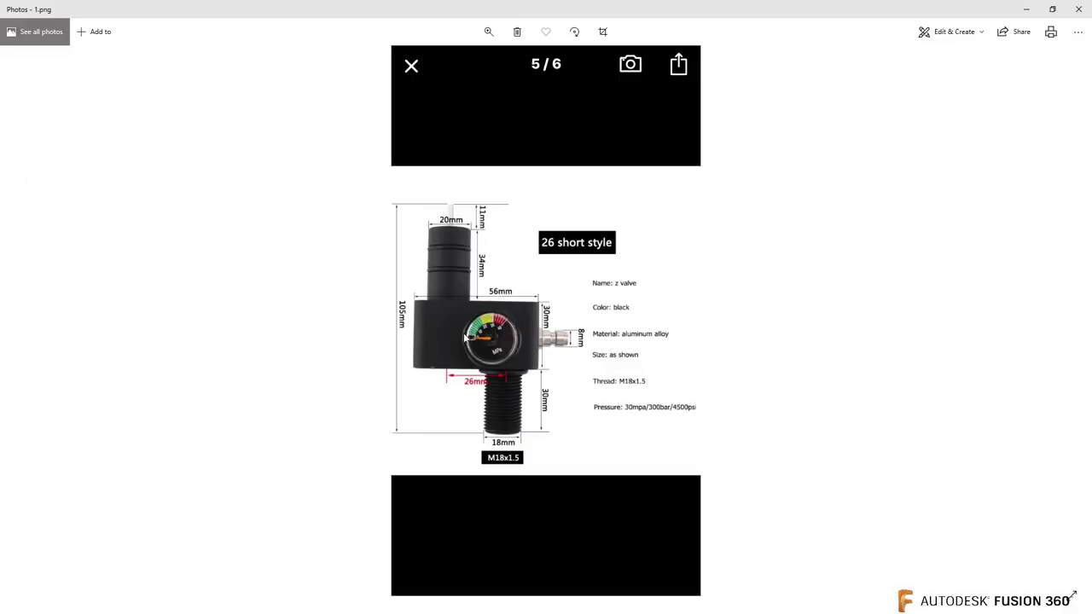
Close the Photos window showing the valve reference image
left_click(1078, 8)
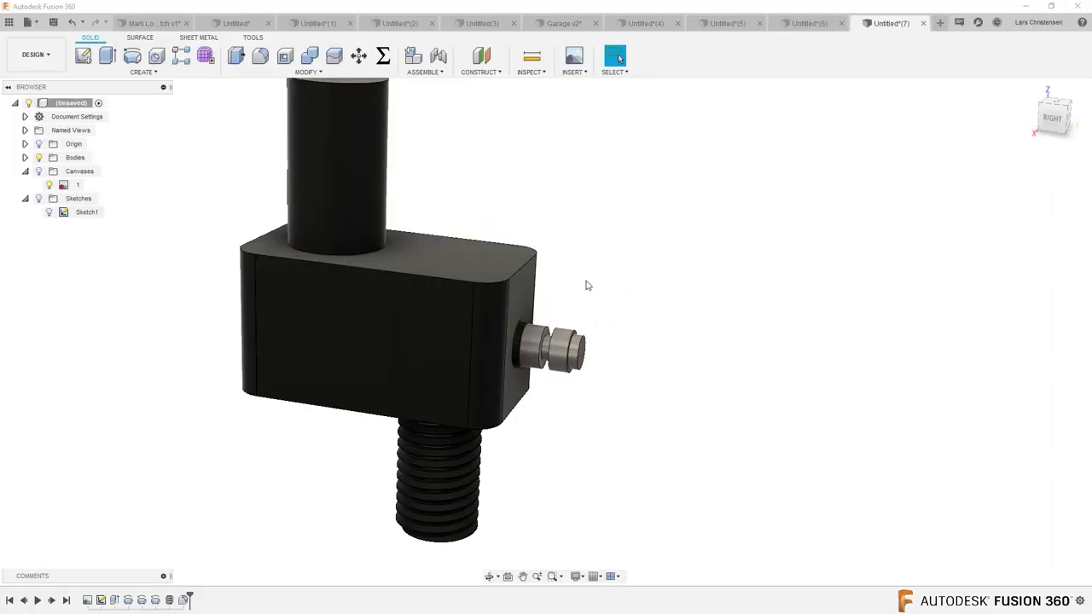
Place the Decal.png pressure-gauge image on the block's front face
left_click(572, 72)
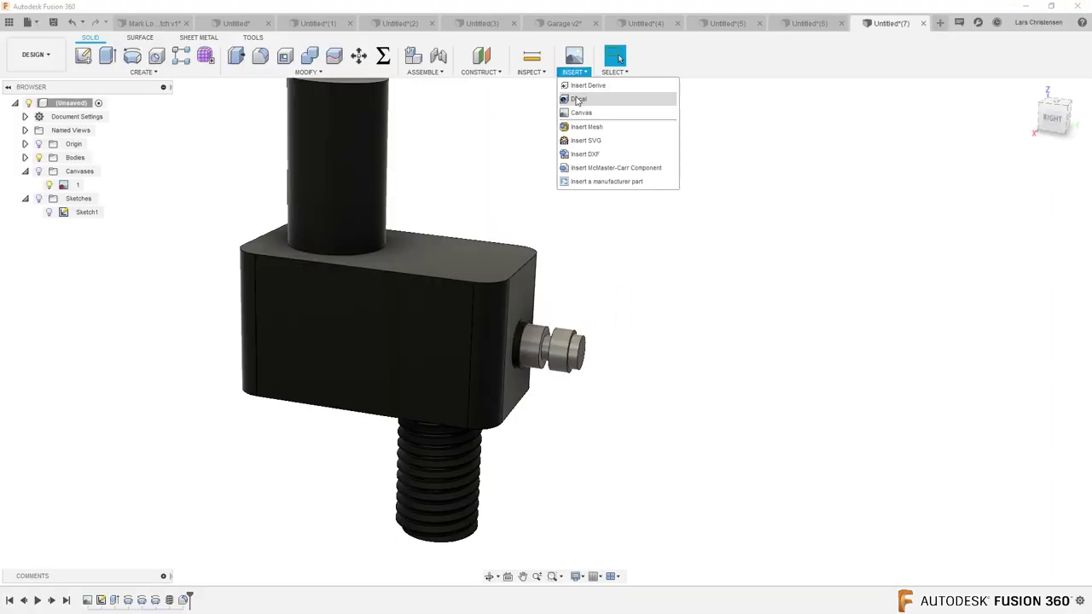
left_click(578, 99)
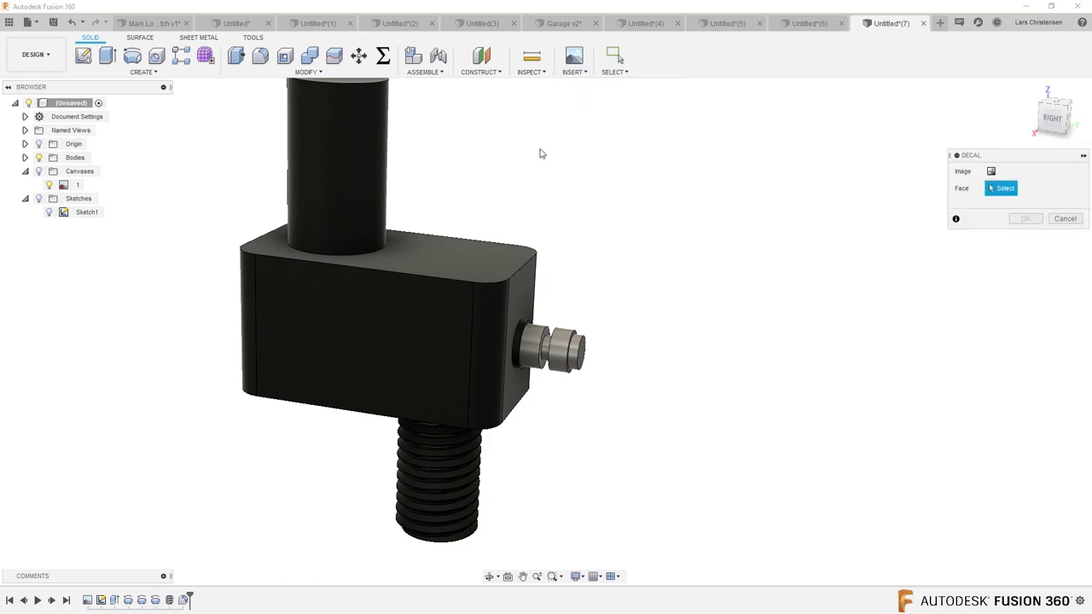
left_click(404, 356)
left_click(991, 172)
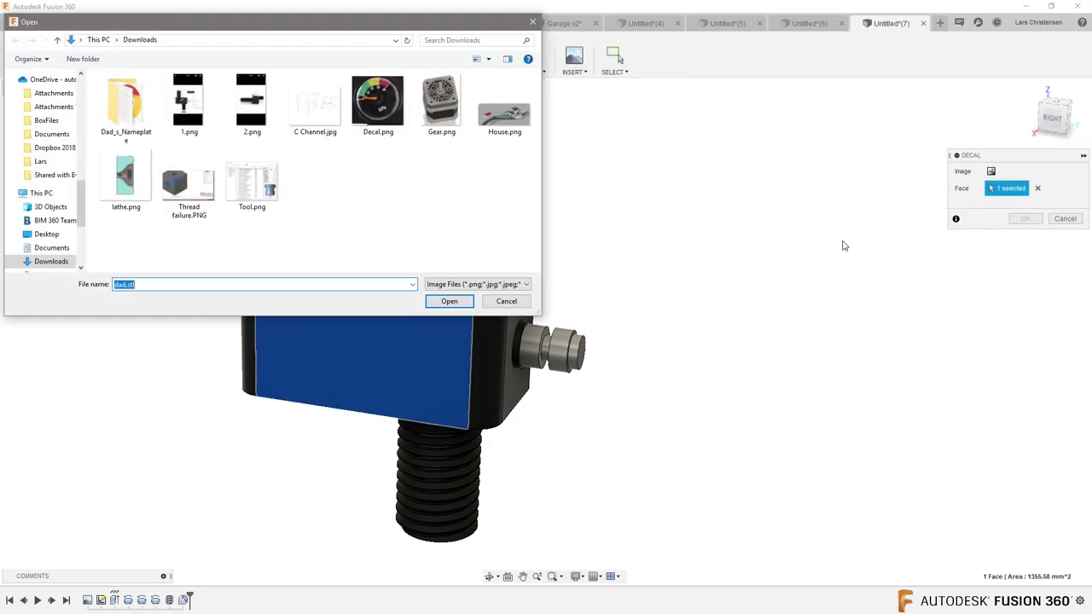
double_click(378, 106)
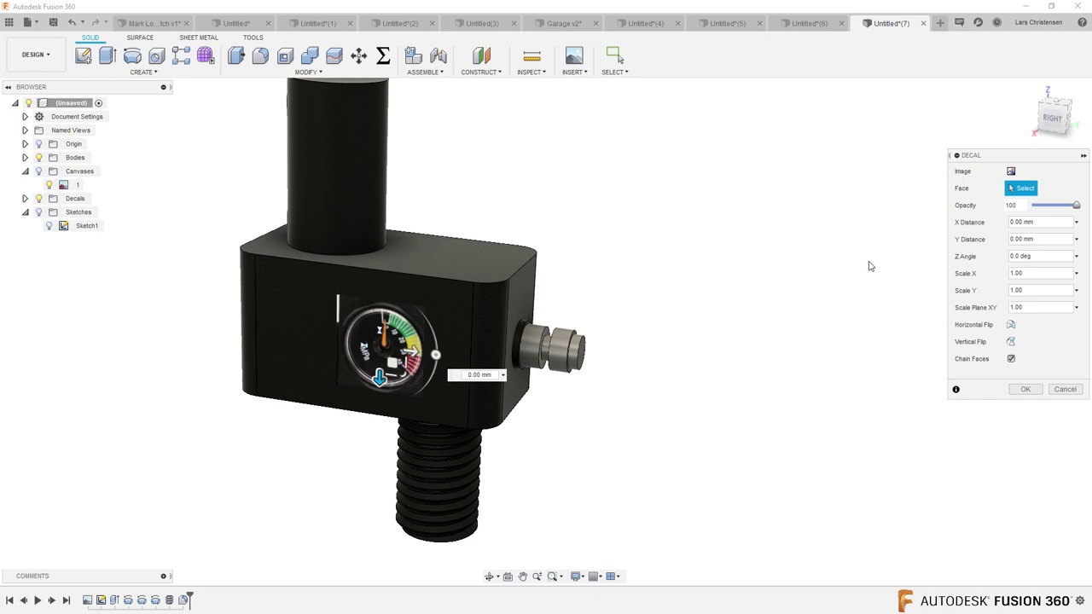
Rotate the gauge decal to 64.6 degrees and apply it
left_click_drag(435, 355, 382, 304)
middle_click_drag(480, 431, 780, 251, "shift")
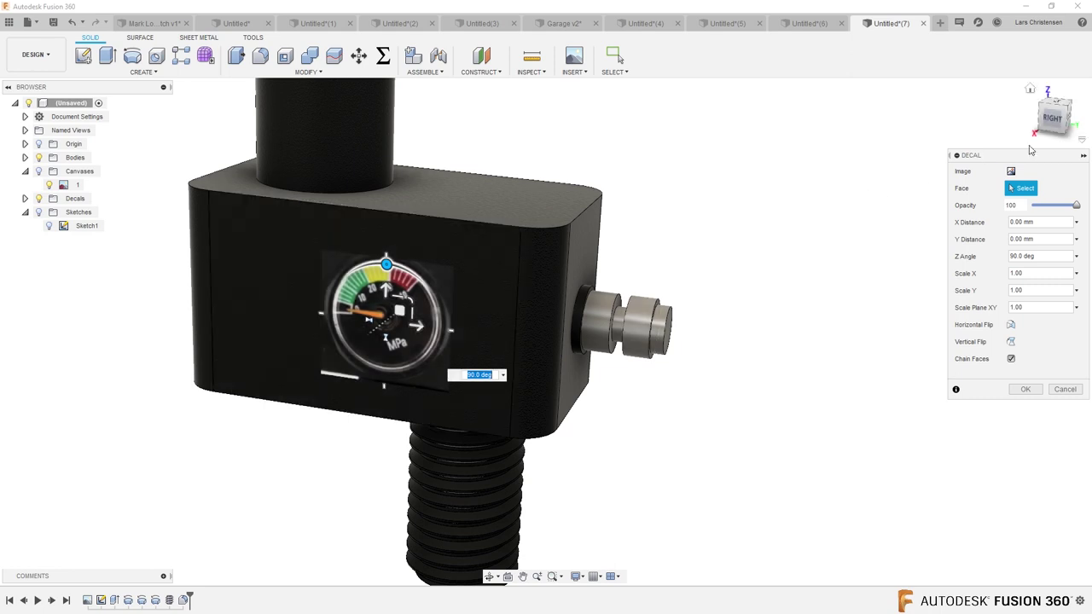
left_click(1055, 119)
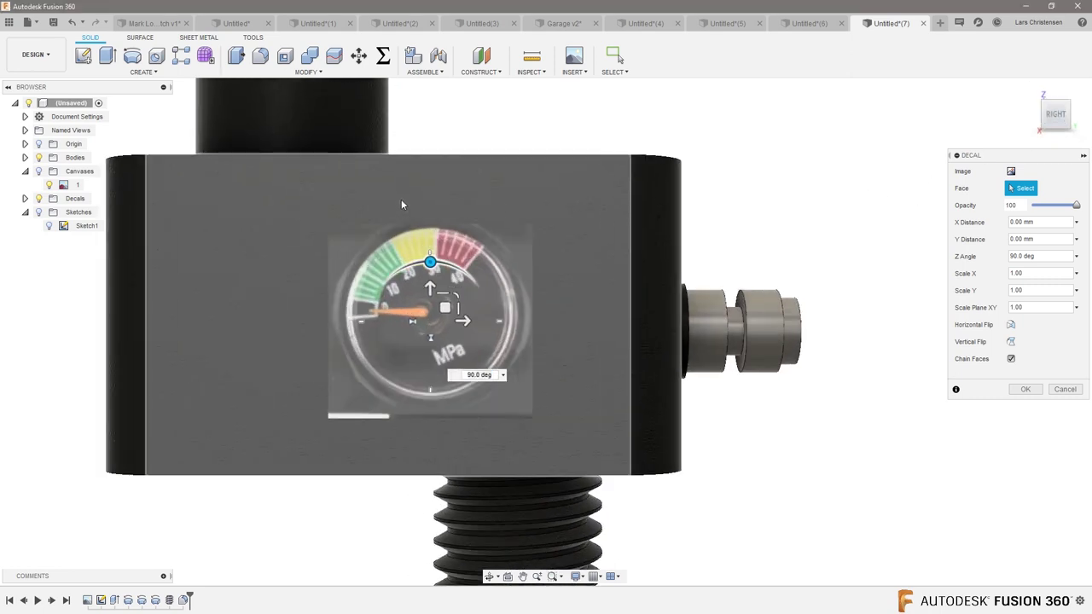
left_click_drag(431, 260, 455, 268)
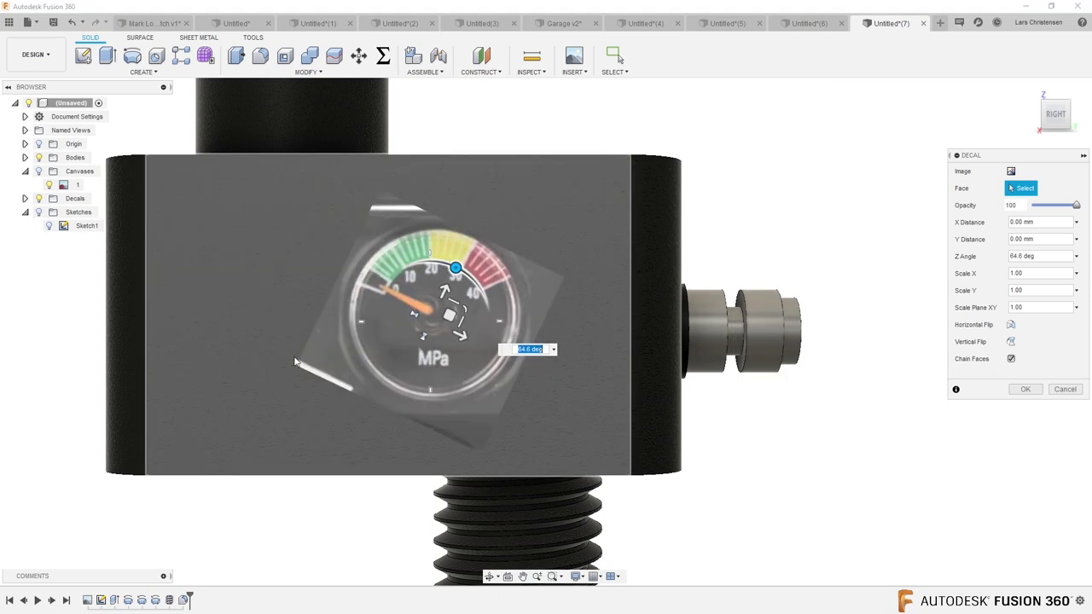
left_click(1058, 116)
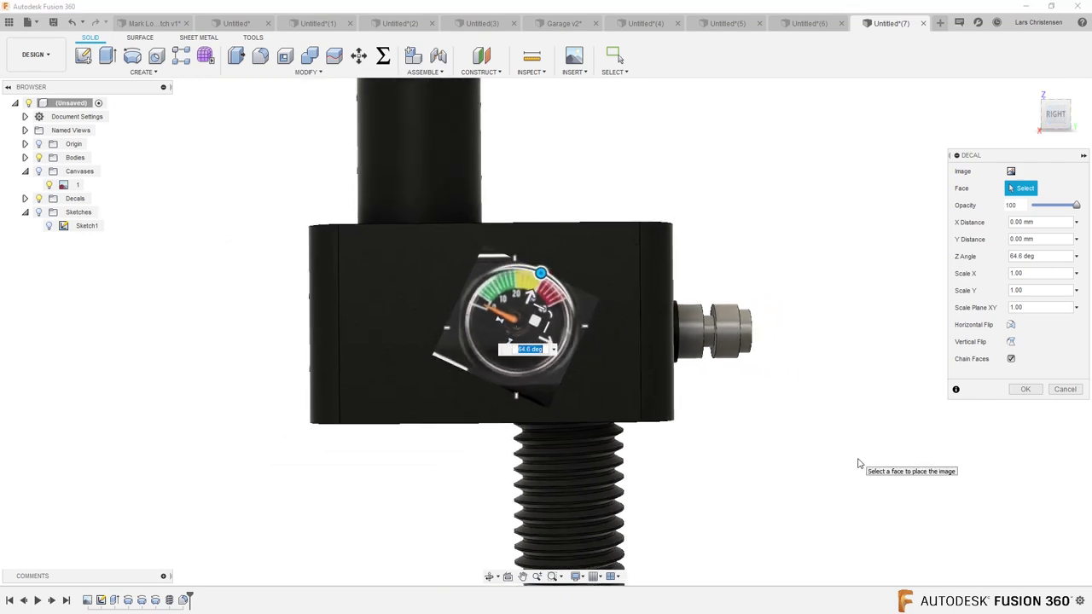
left_click(1023, 389)
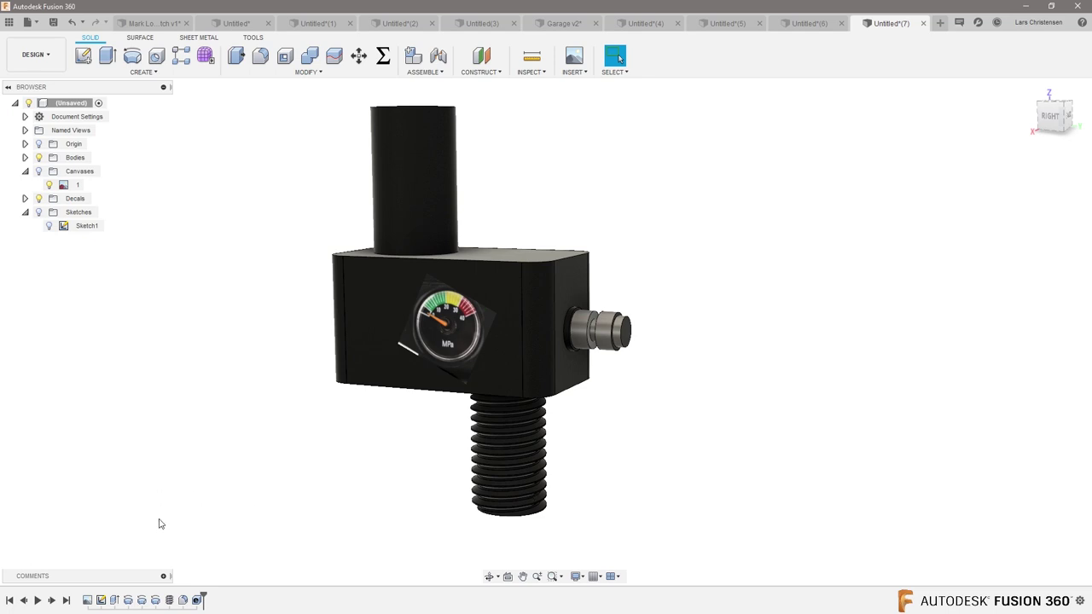
Edit Thread1 in the timeline and switch it to Modeled geometry
right_click(169, 600)
left_click(193, 501)
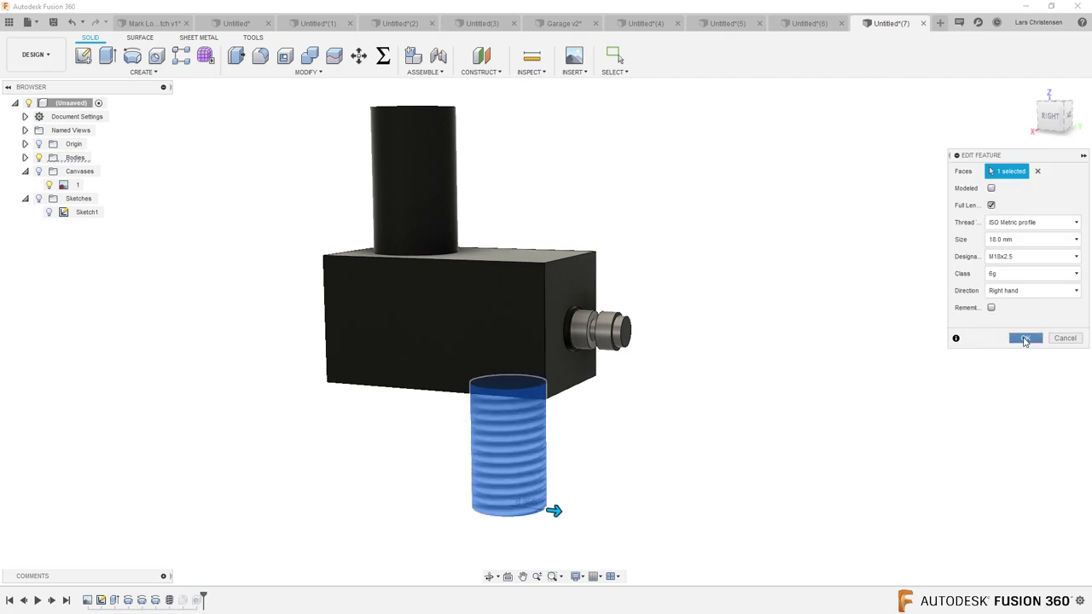
left_click(1025, 338)
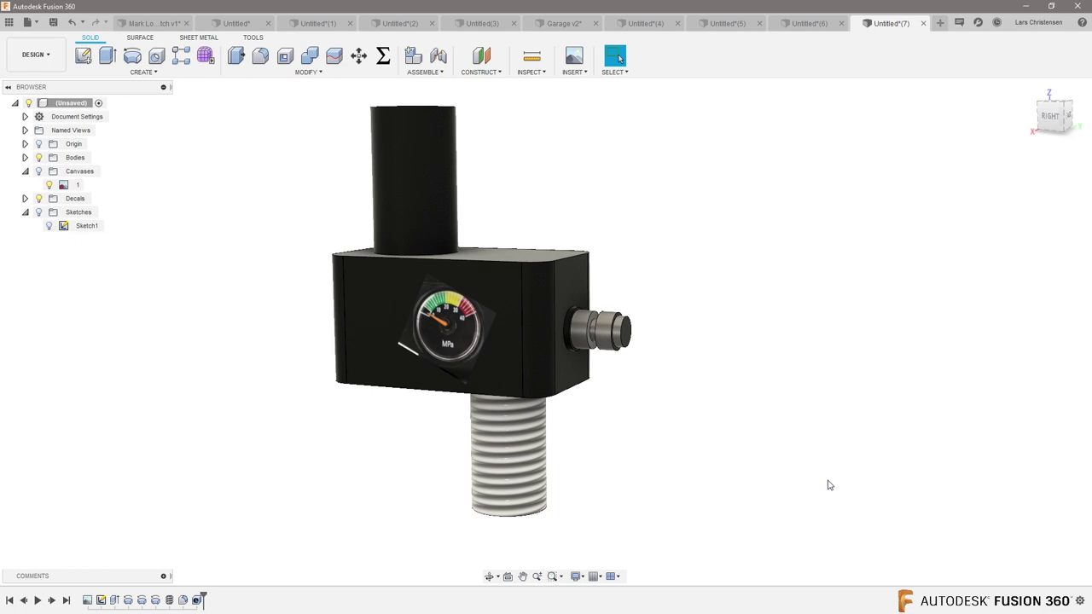
right_click(169, 601)
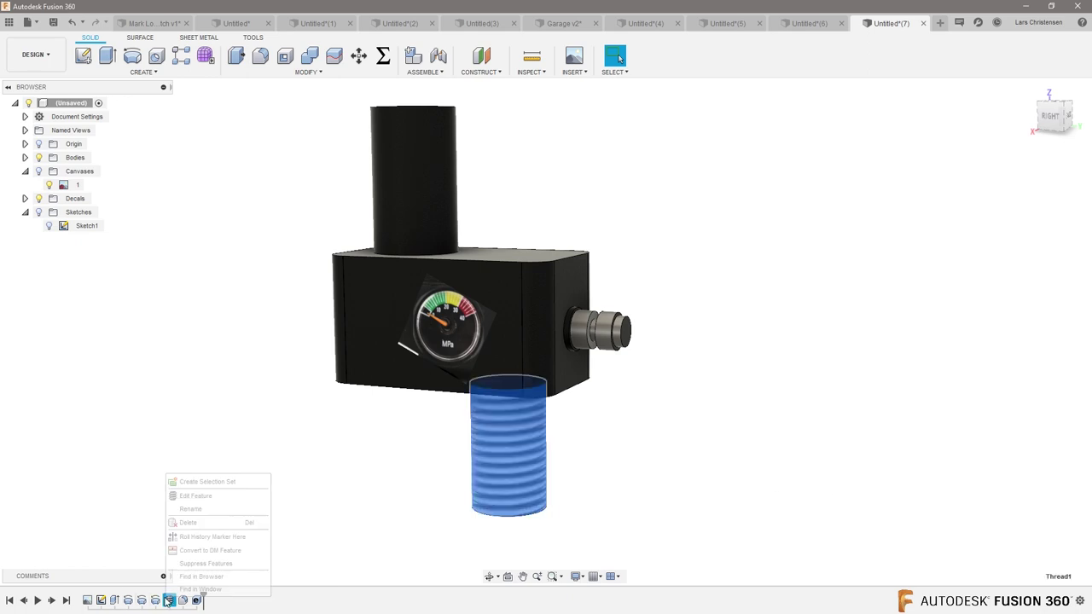
left_click(196, 495)
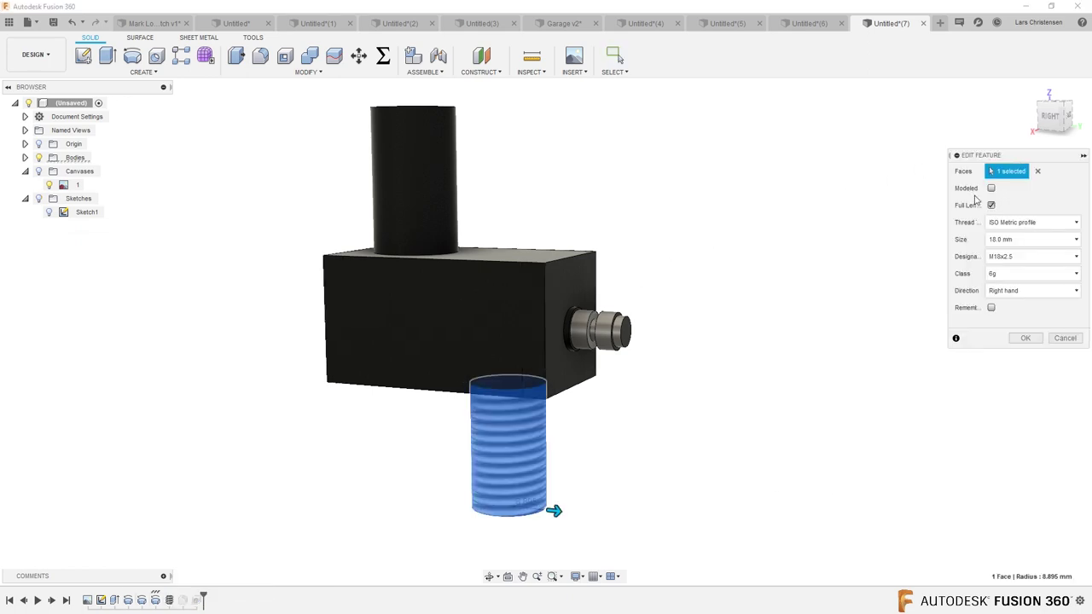
left_click(991, 189)
left_click(1024, 338)
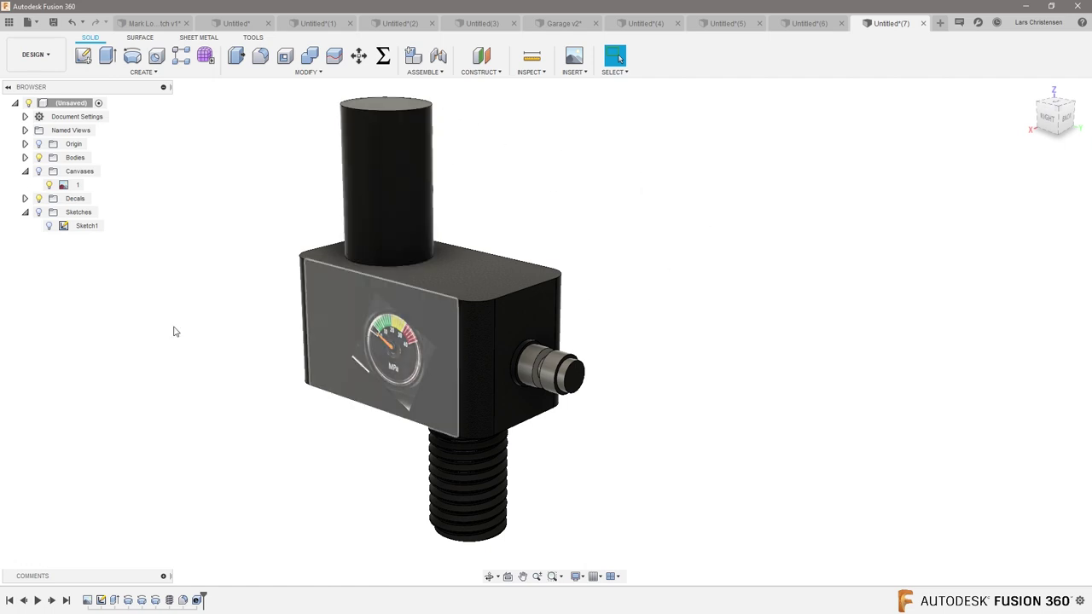
Expand the bodies list and orbit around to inspect the finished valve
left_click(26, 157)
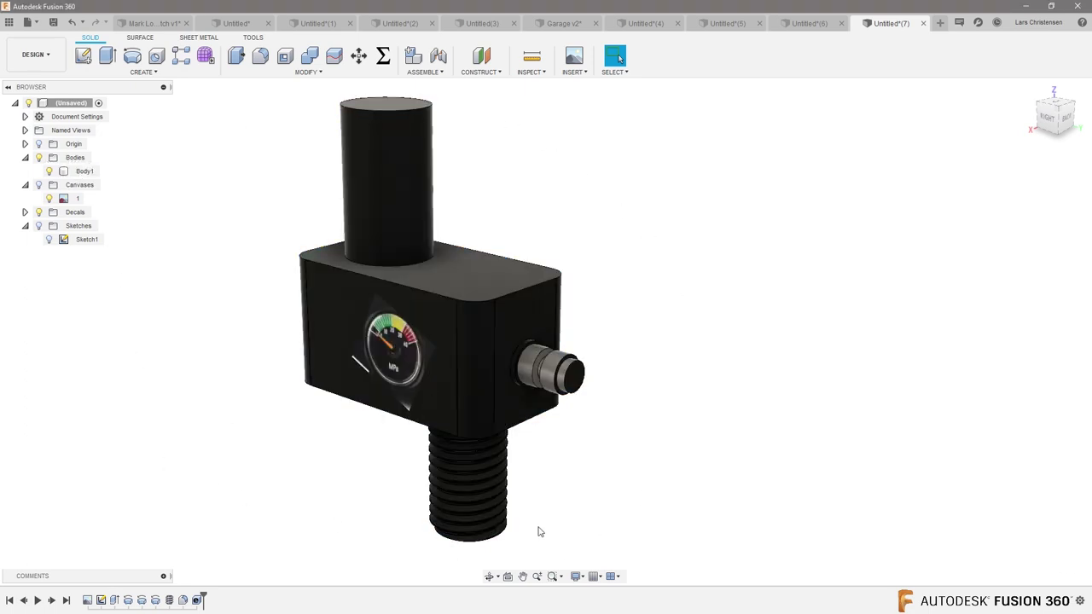
middle_click_drag(787, 483, 729, 333, "shift")
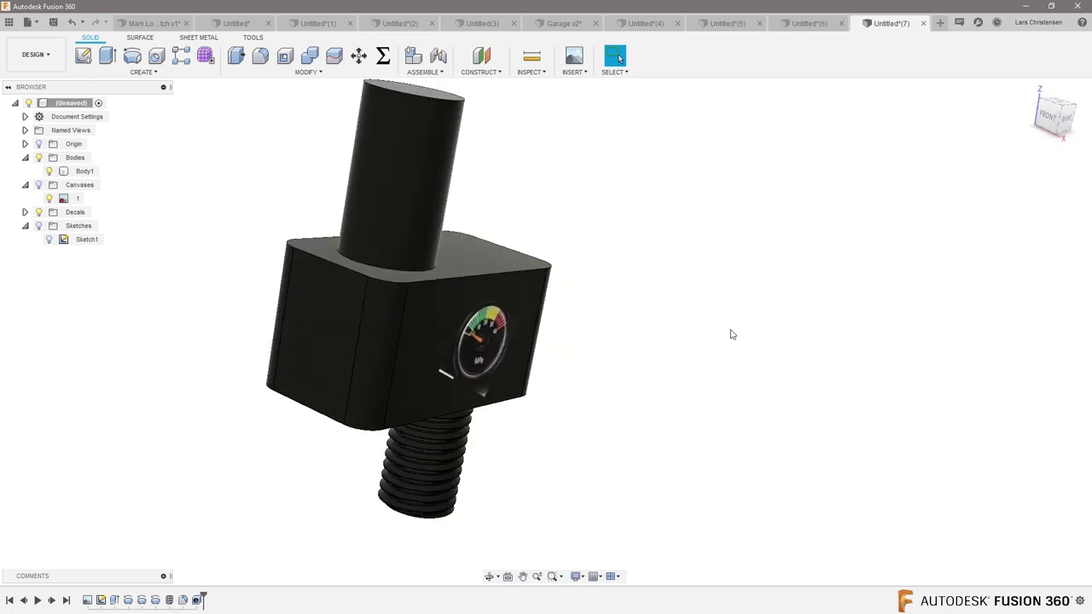
middle_click_drag(218, 242, 171, 316, "shift")
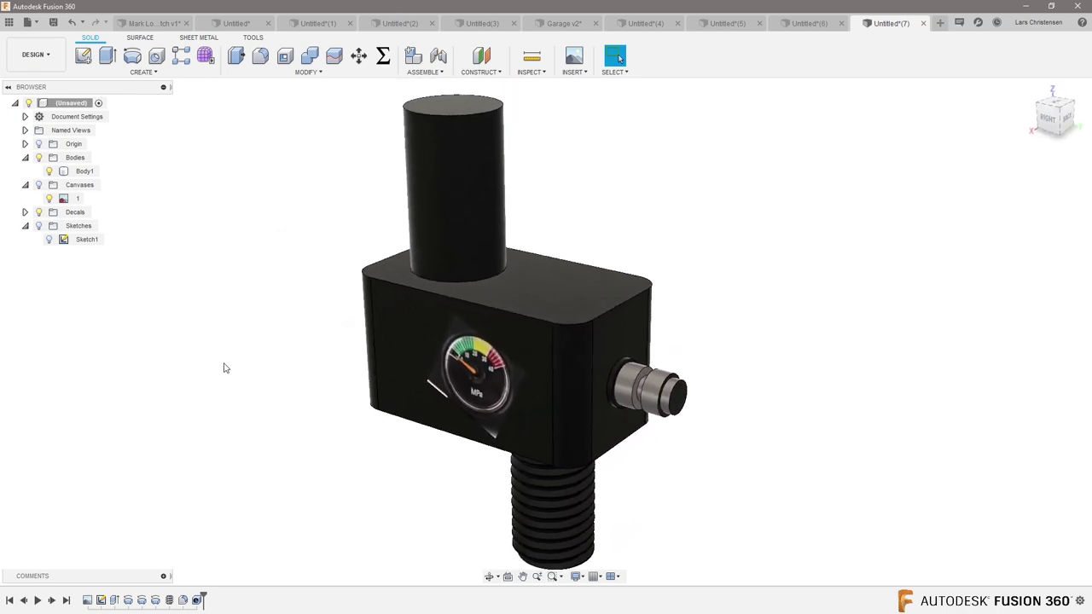